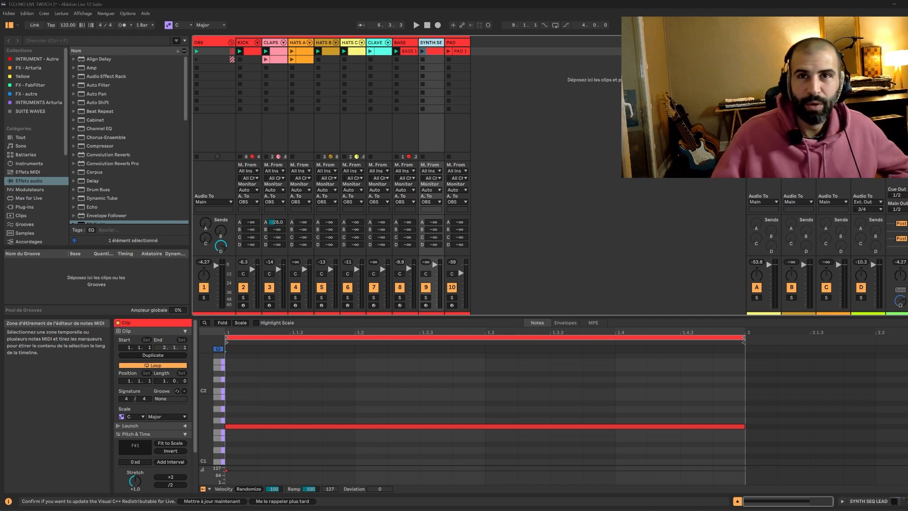
pyautogui.press('super')
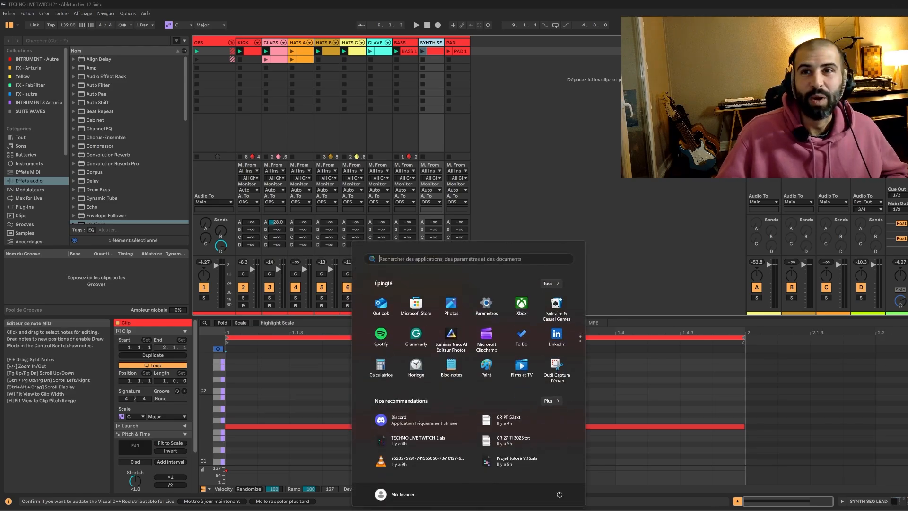
pyautogui.press('super')
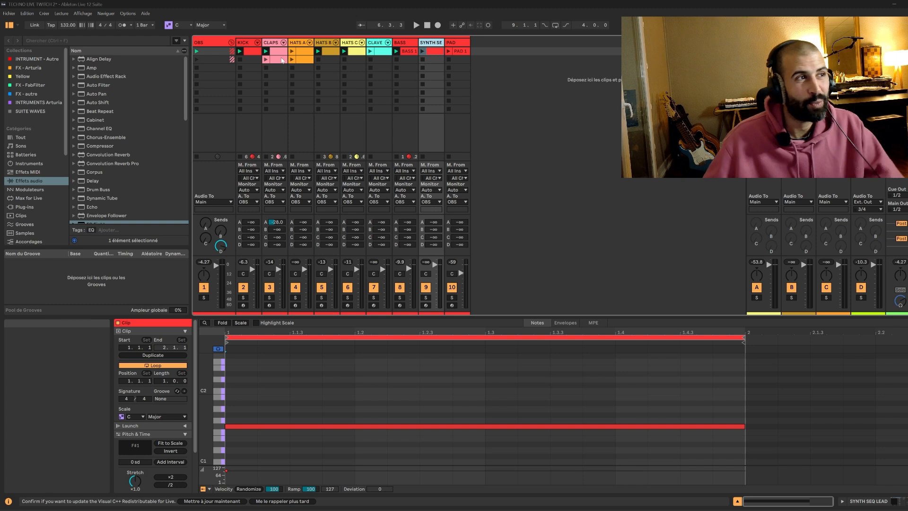
pyautogui.click(489, 55)
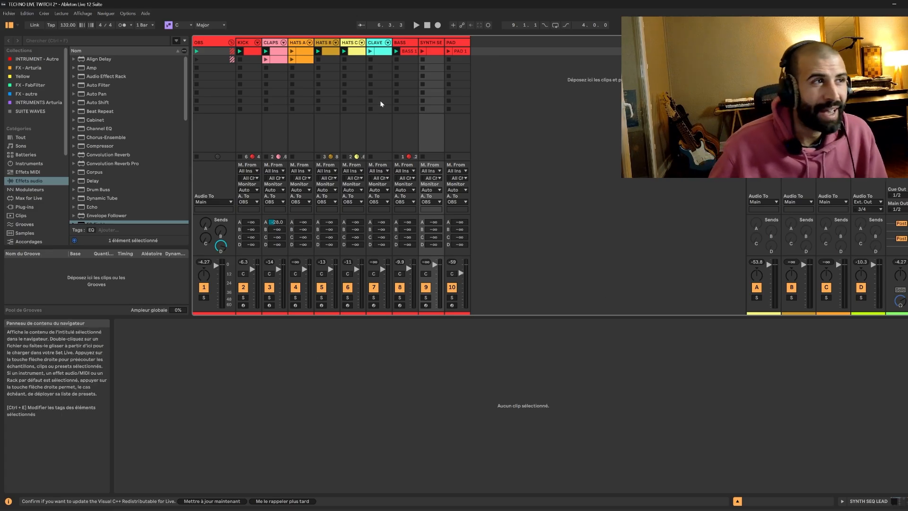
pyautogui.click(211, 44)
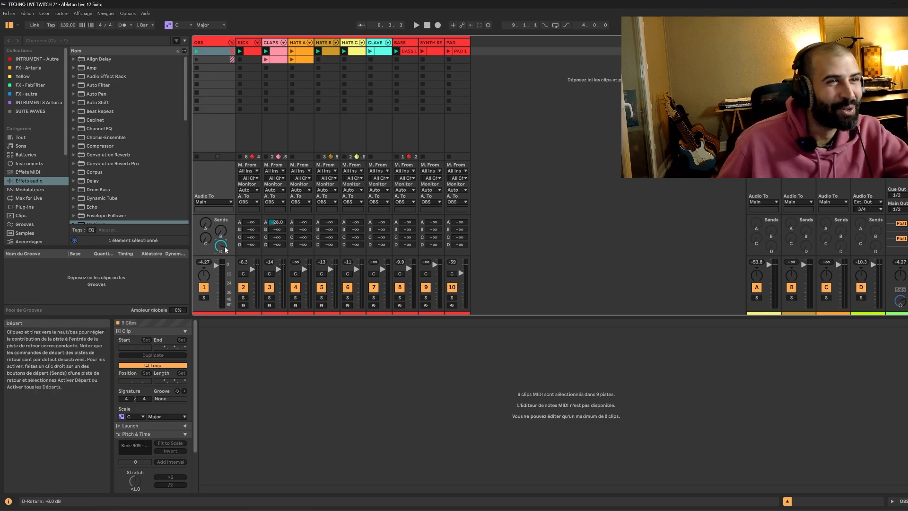
pyautogui.click(877, 187)
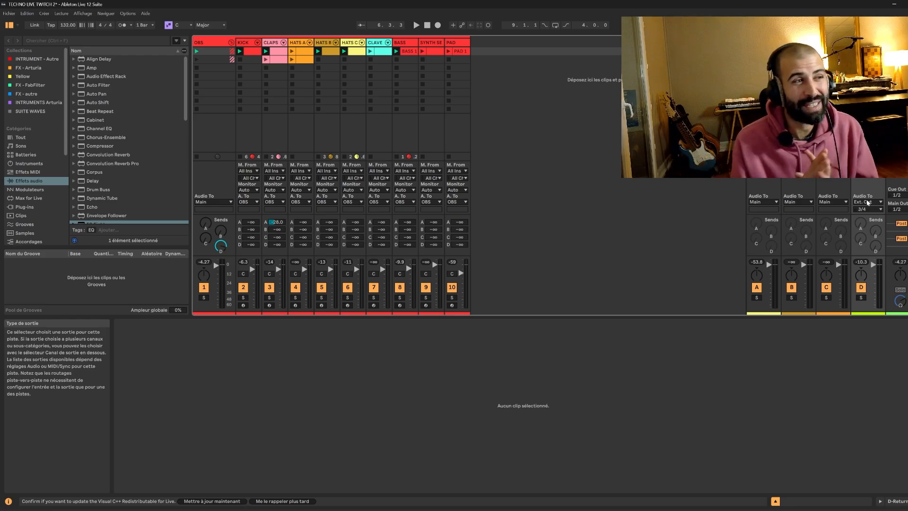
pyautogui.click(200, 42)
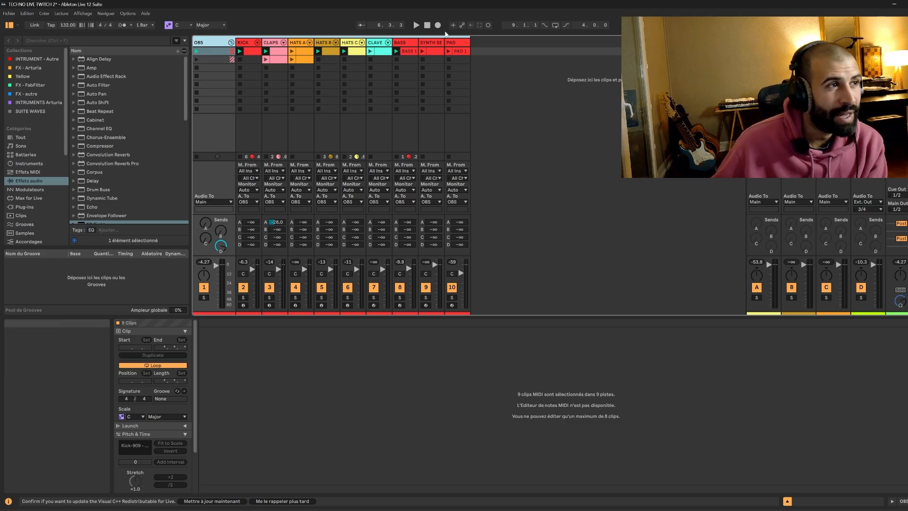
# Start playback of the session.
pyautogui.click(416, 25)
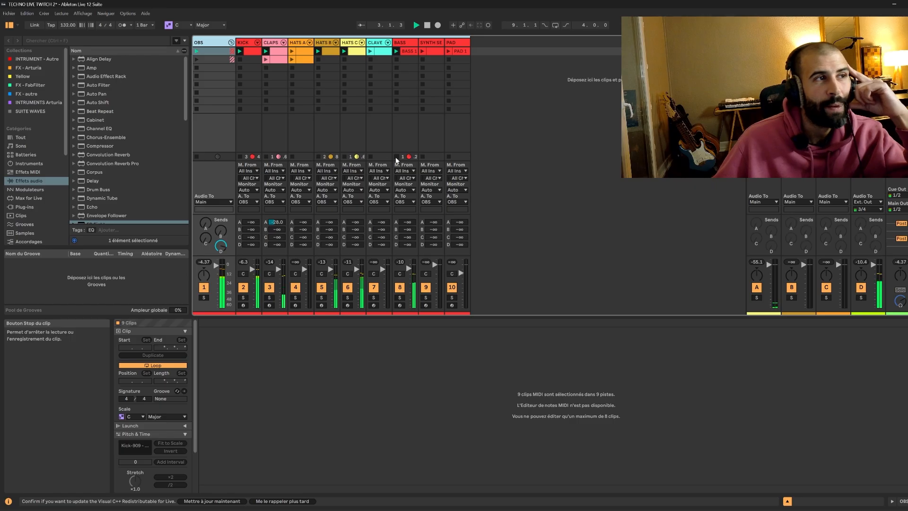
pyautogui.click(427, 26)
pyautogui.click(417, 26)
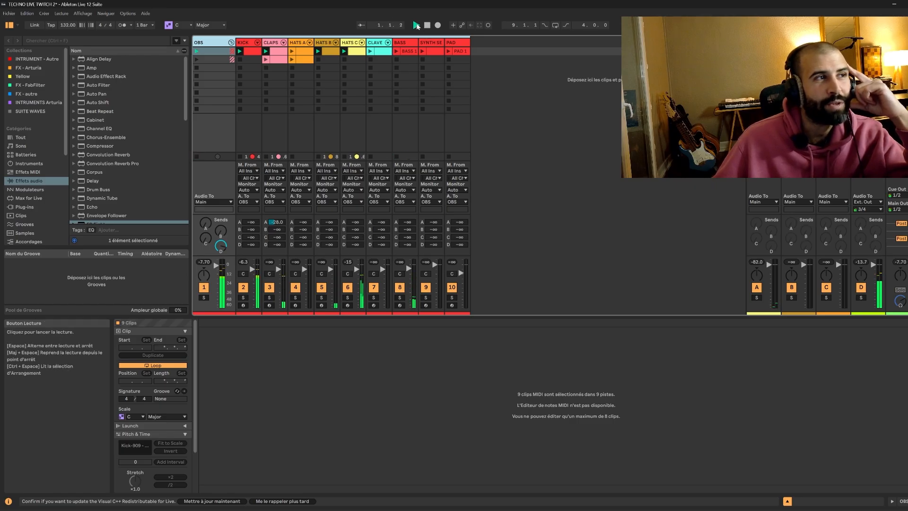
# Solo the KICK track, then the CLAPS track, to audition them.
pyautogui.click(243, 298)
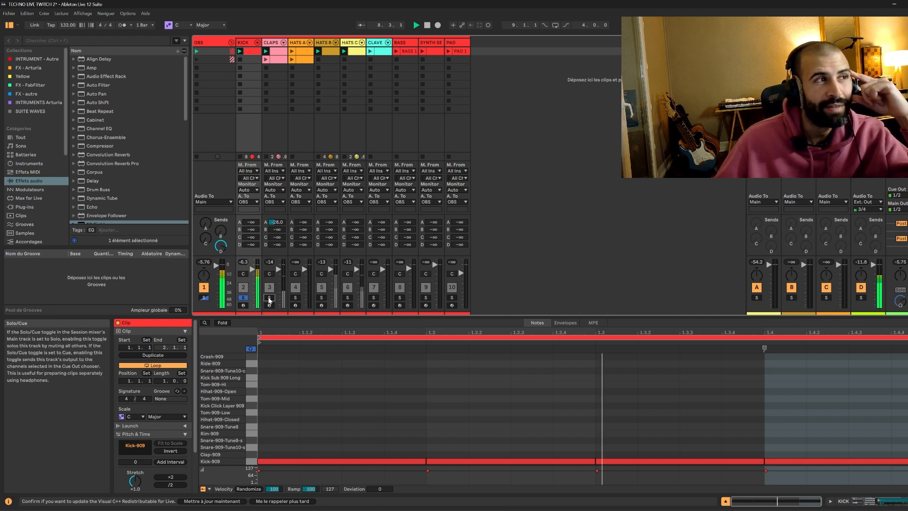
pyautogui.click(269, 297)
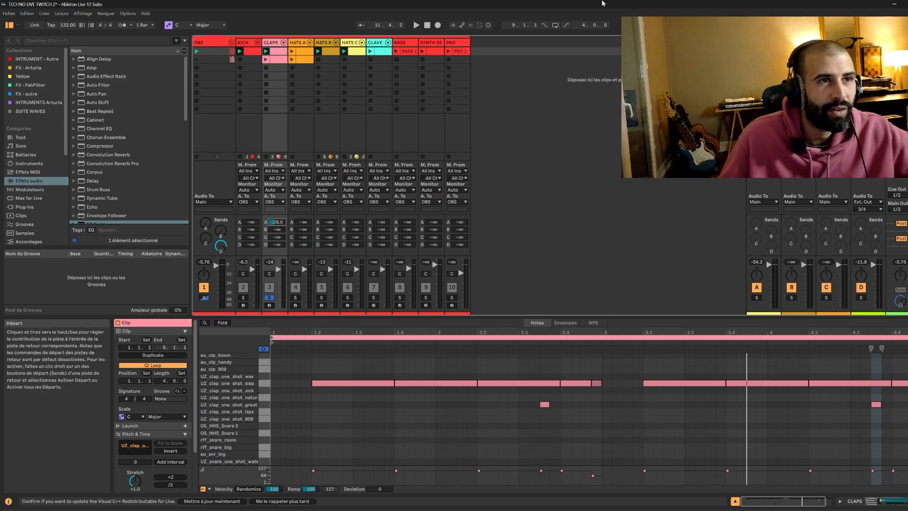
# Insert a new audio track after the PAD track.
pyautogui.click(763, 42)
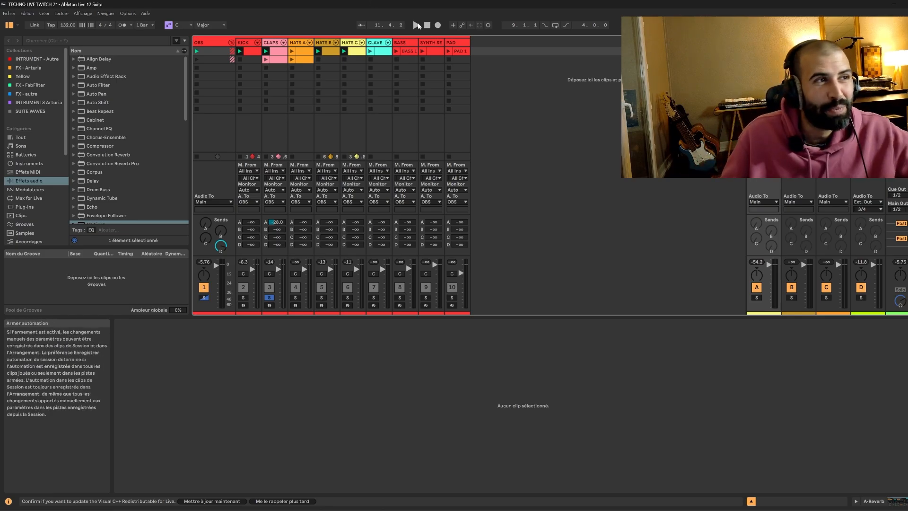
pyautogui.rightClick(457, 43)
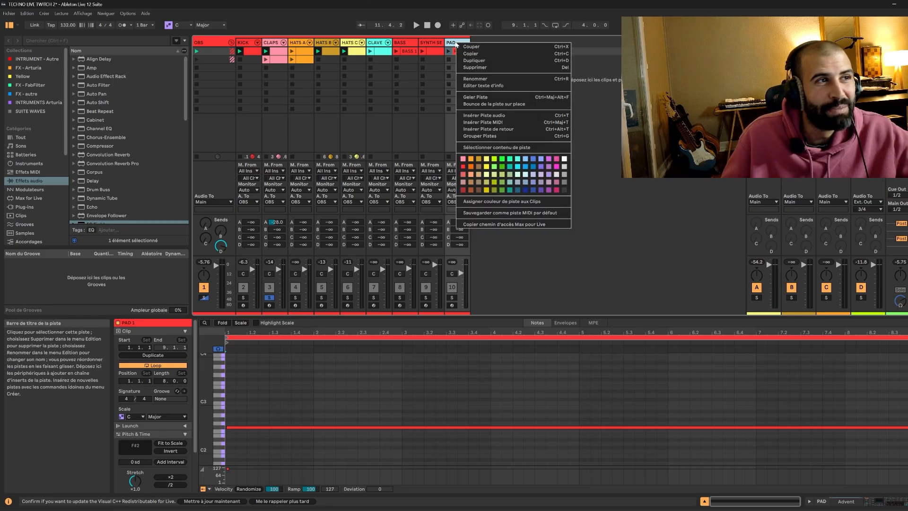
pyautogui.click(506, 116)
# Rename the new audio track RETOURS.
pyautogui.click(486, 43)
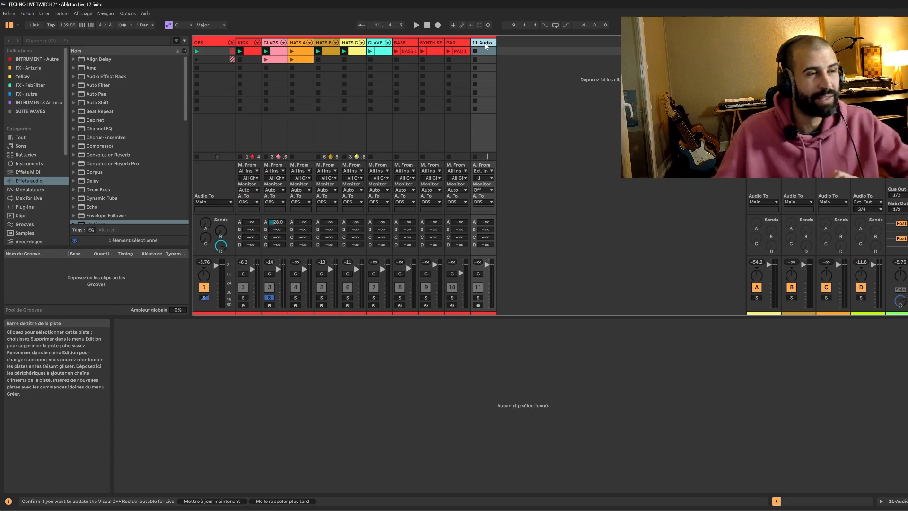
pyautogui.hotkey('ctrl', 'r')
pyautogui.write('RETOURS')
pyautogui.press('Return')
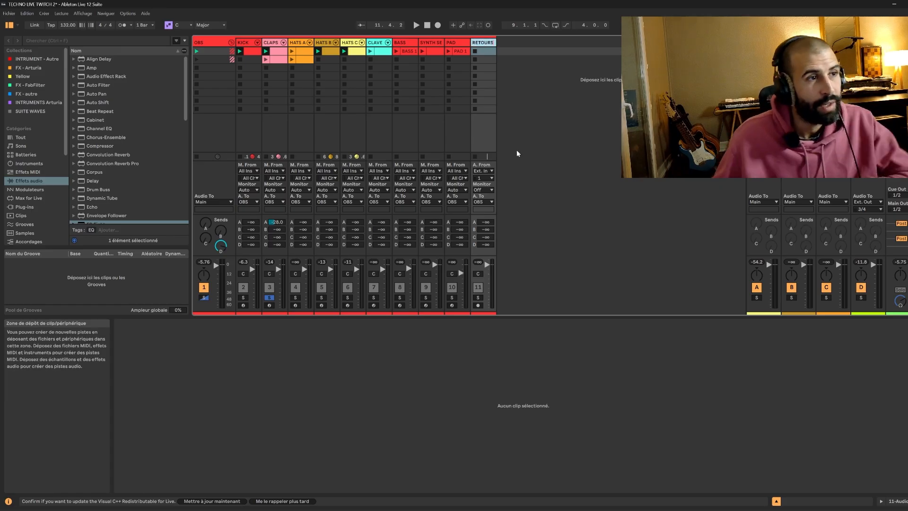
# Route the output of return track A to the RETOURS track.
pyautogui.click(763, 43)
pyautogui.click(763, 201)
pyautogui.click(764, 239)
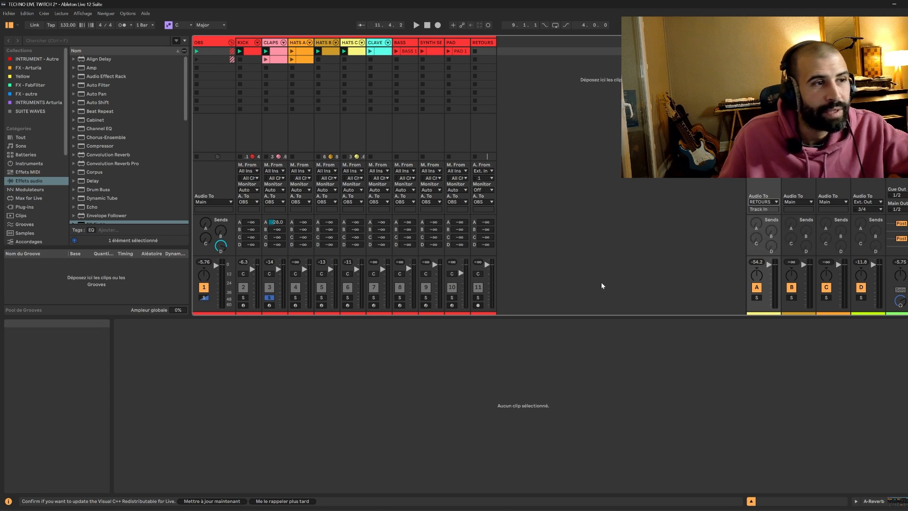
# Arm the RETOURS track for recording and solo the CLAPS track.
pyautogui.click(478, 305)
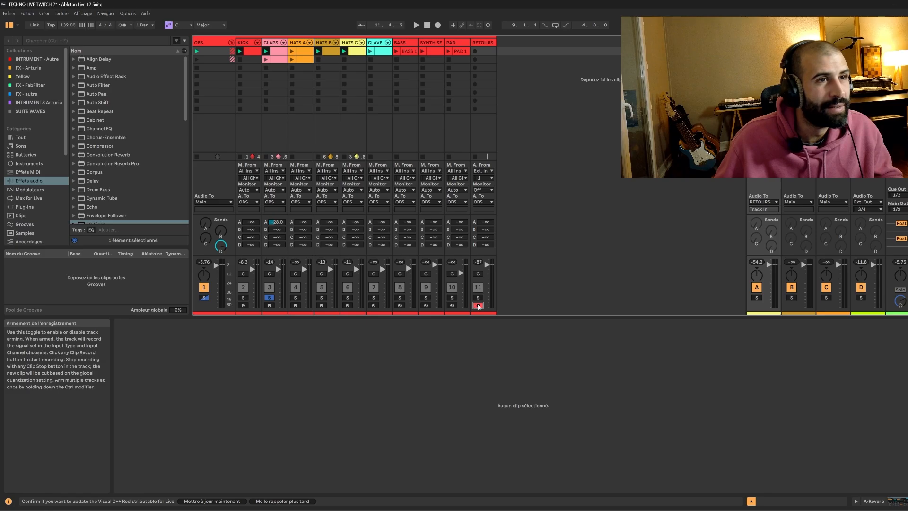
pyautogui.click(269, 298)
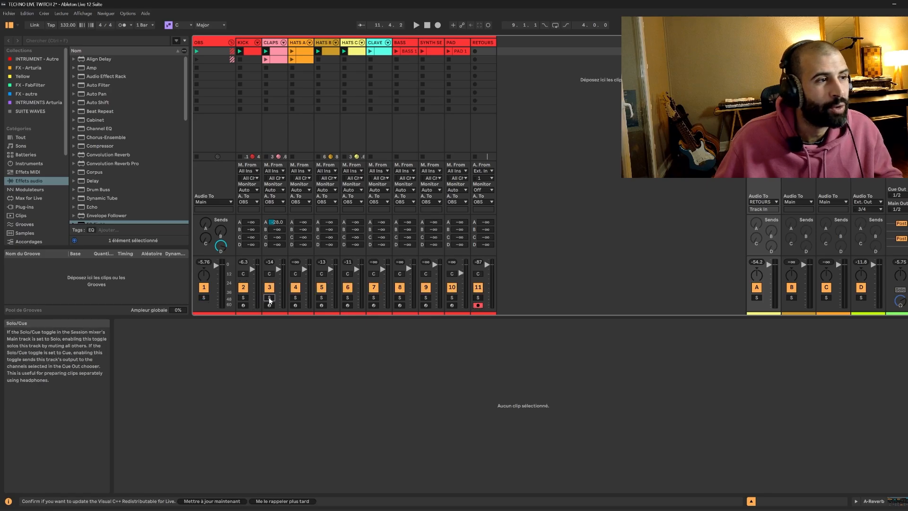
pyautogui.click(269, 300)
# Solo the RETOURS track and restart playback to listen.
pyautogui.keyDown('ctrl'); pyautogui.click(478, 299); pyautogui.keyUp('ctrl')
pyautogui.press('space')
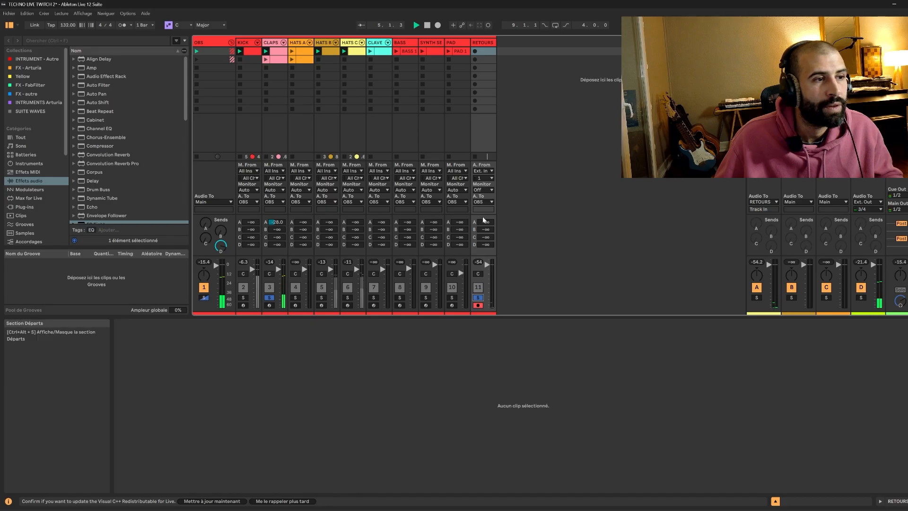
pyautogui.press('space')
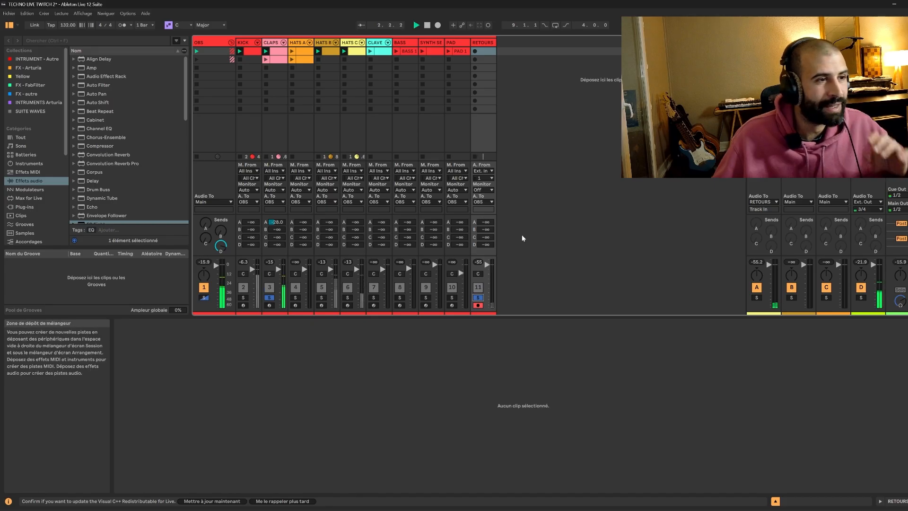
# Set the RETOURS track's monitoring to Auto.
pyautogui.click(490, 189)
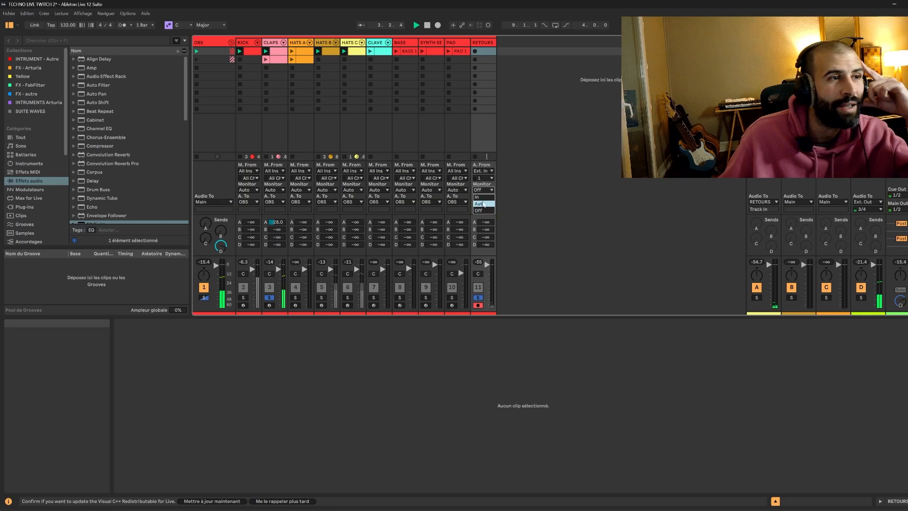
pyautogui.click(487, 204)
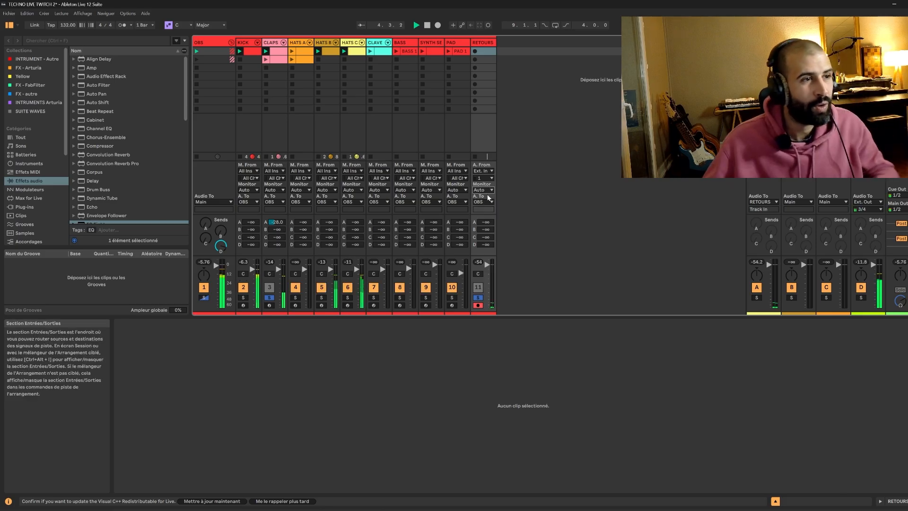
pyautogui.click(482, 189)
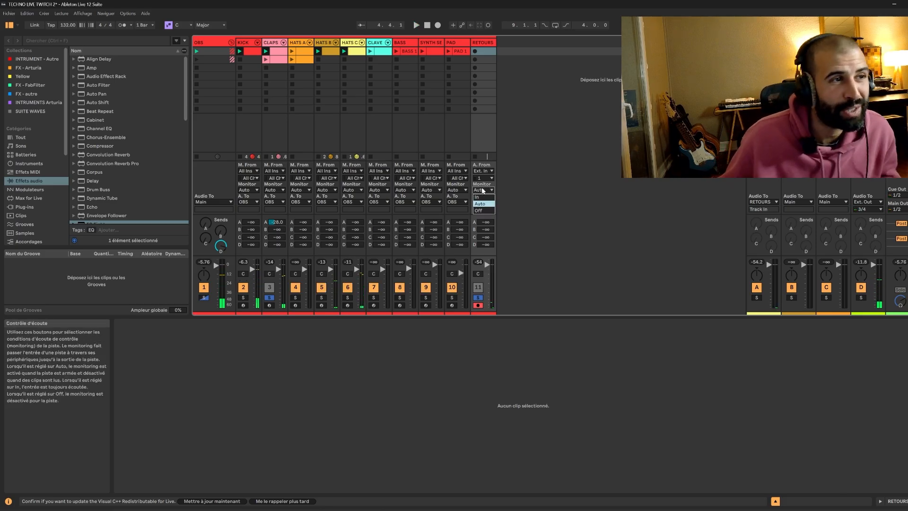
pyautogui.click(487, 210)
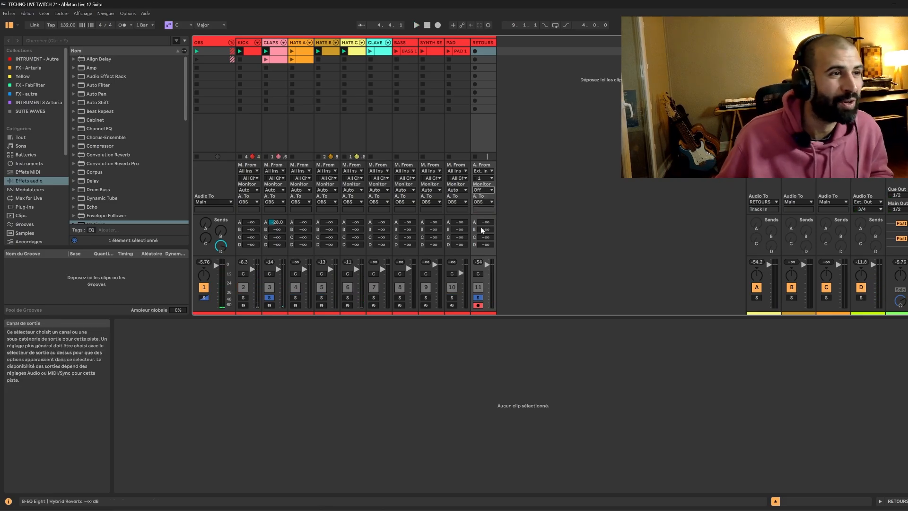
pyautogui.click(482, 190)
pyautogui.click(488, 203)
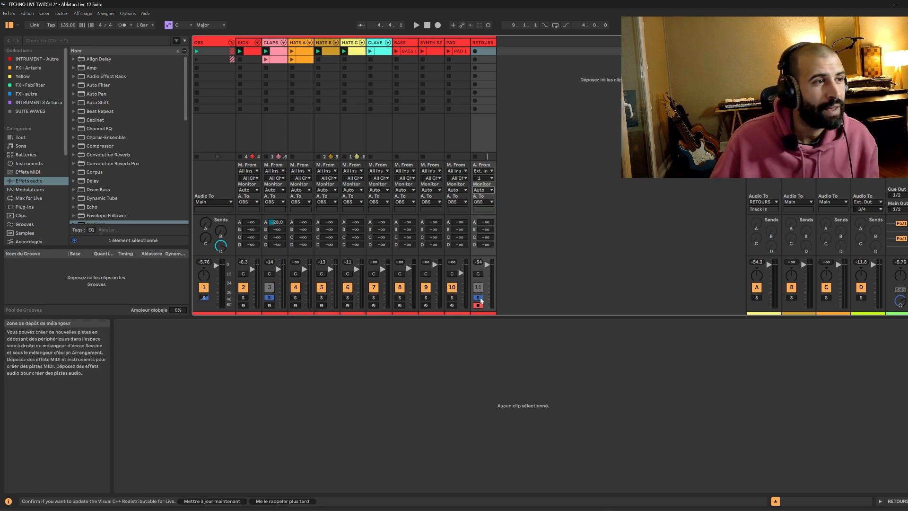
# Solo the HATS A and HATS B tracks while restarting playback.
pyautogui.press('space')
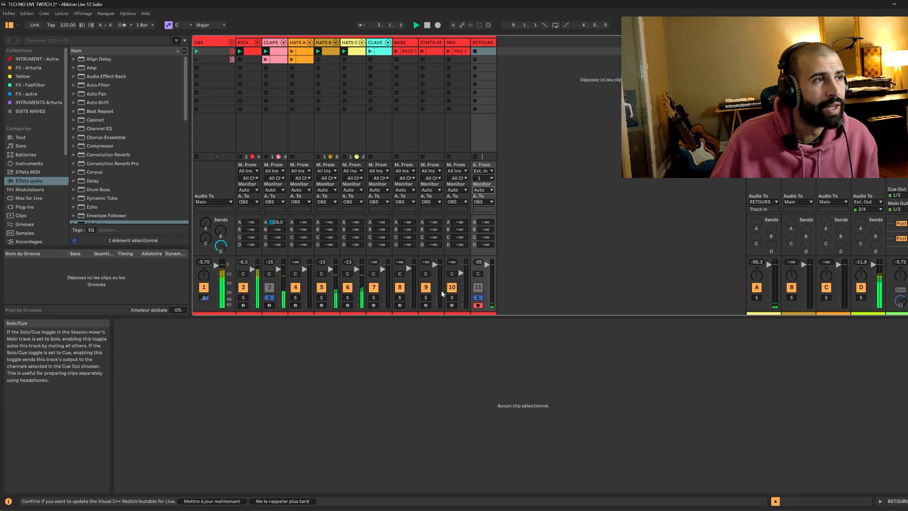
pyautogui.press('space')
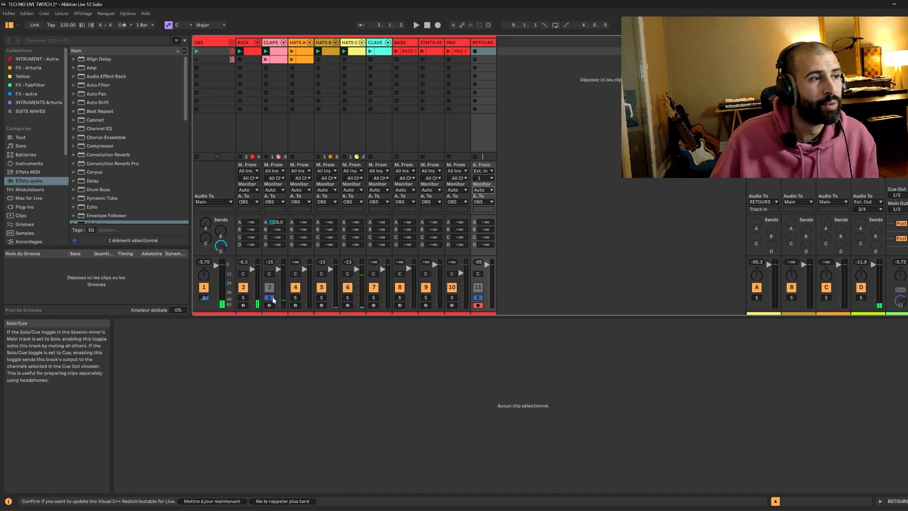
pyautogui.click(295, 297)
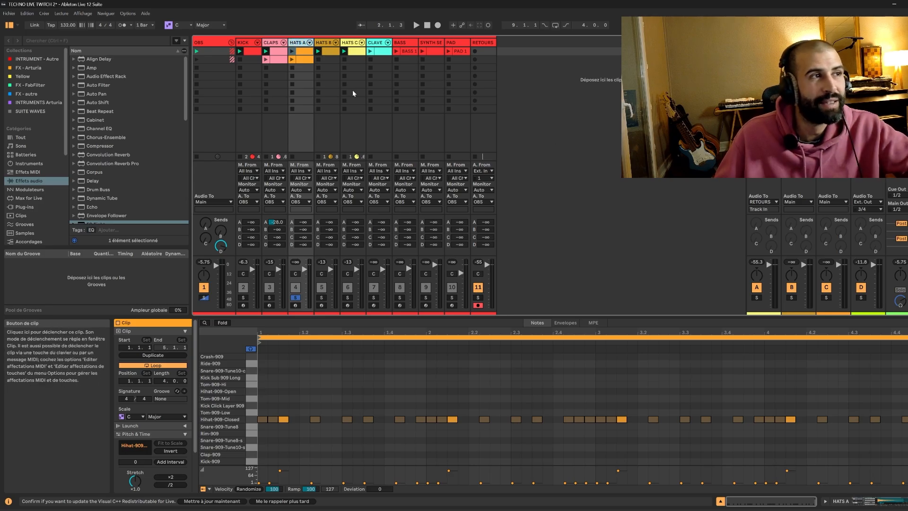
pyautogui.click(321, 298)
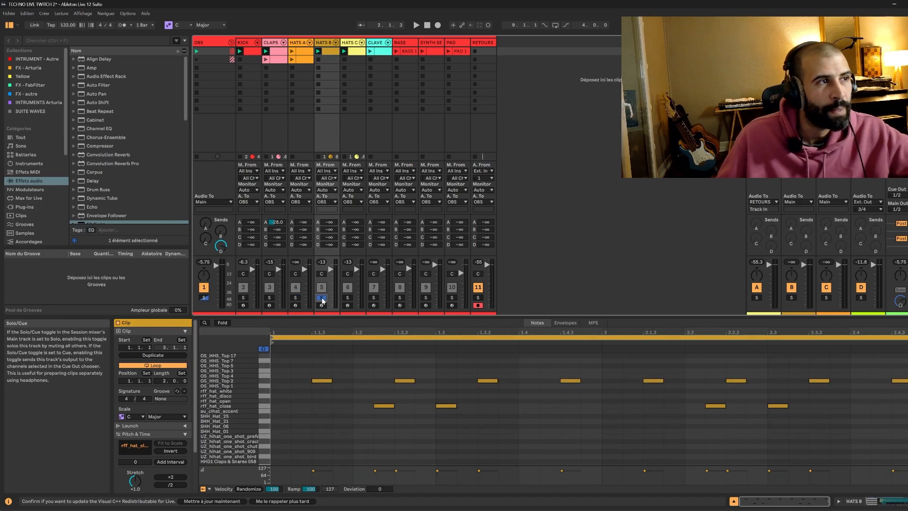
pyautogui.press('space')
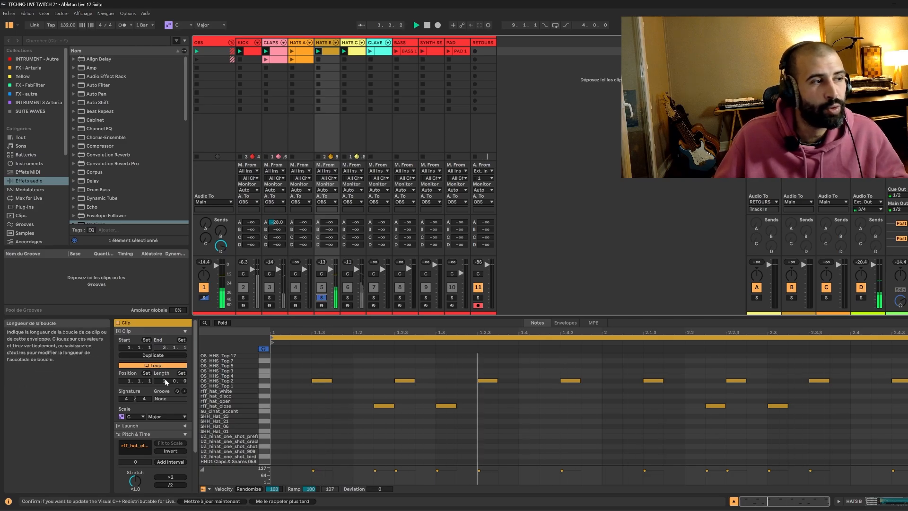
# Launch the HATS A clip and solo the HATS C, HATS A and HATS B tracks.
pyautogui.click(345, 298)
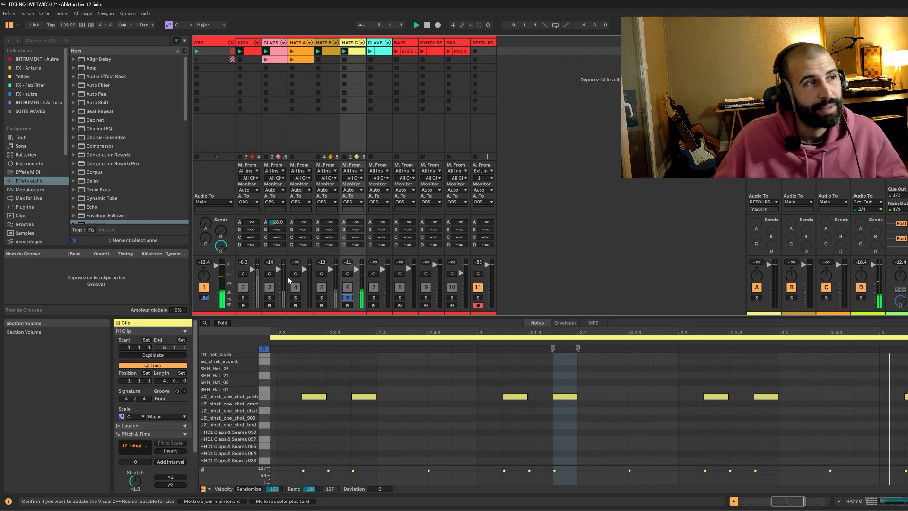
pyautogui.click(292, 52)
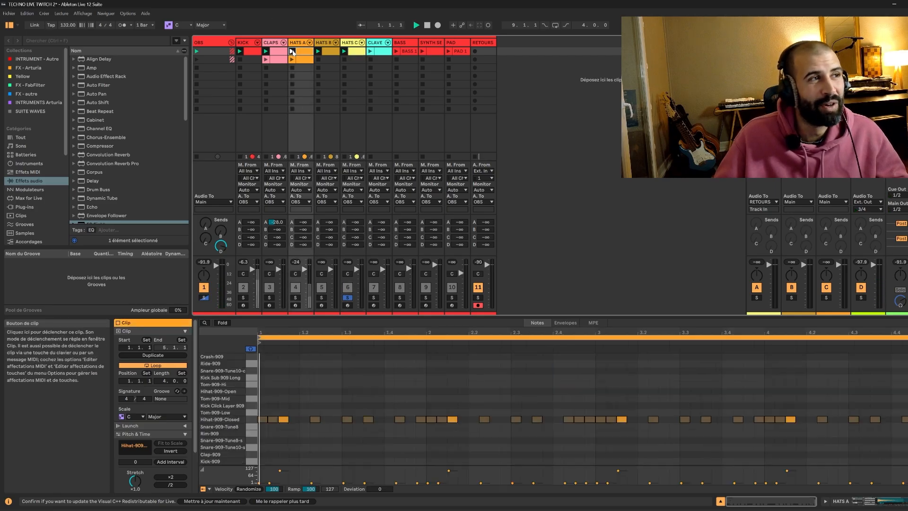
pyautogui.click(296, 298)
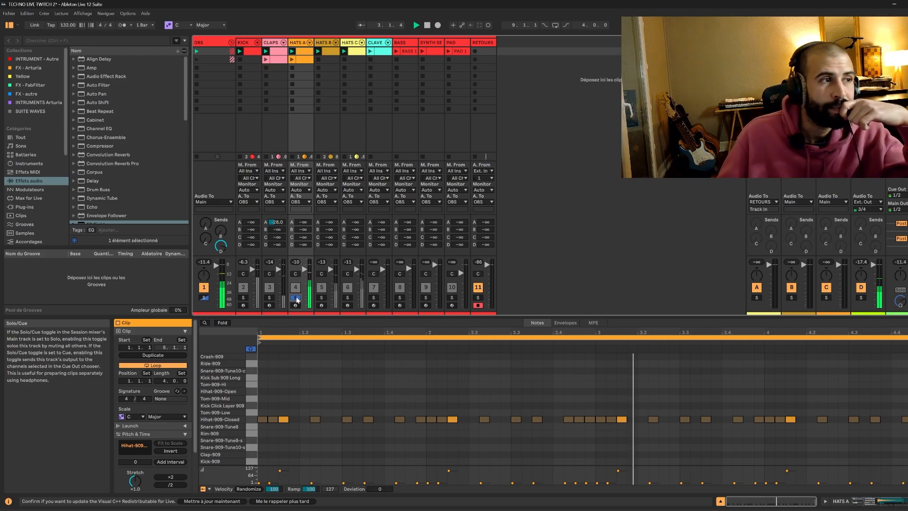
pyautogui.keyDown('ctrl'); pyautogui.click(322, 297); pyautogui.keyUp('ctrl')
pyautogui.keyDown('ctrl'); pyautogui.click(347, 298); pyautogui.keyUp('ctrl')
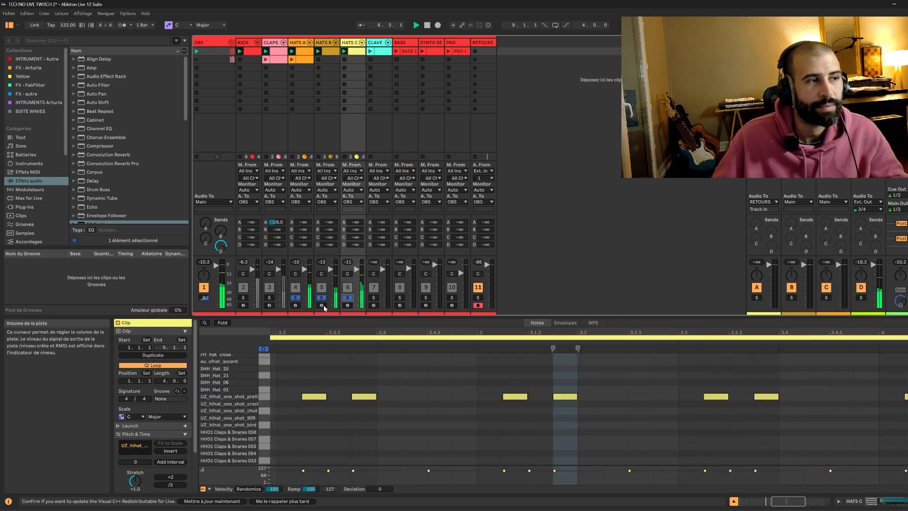
# Solo the KICK and CLAPS tracks as well.
pyautogui.keyDown('ctrl'); pyautogui.click(244, 298); pyautogui.keyUp('ctrl')
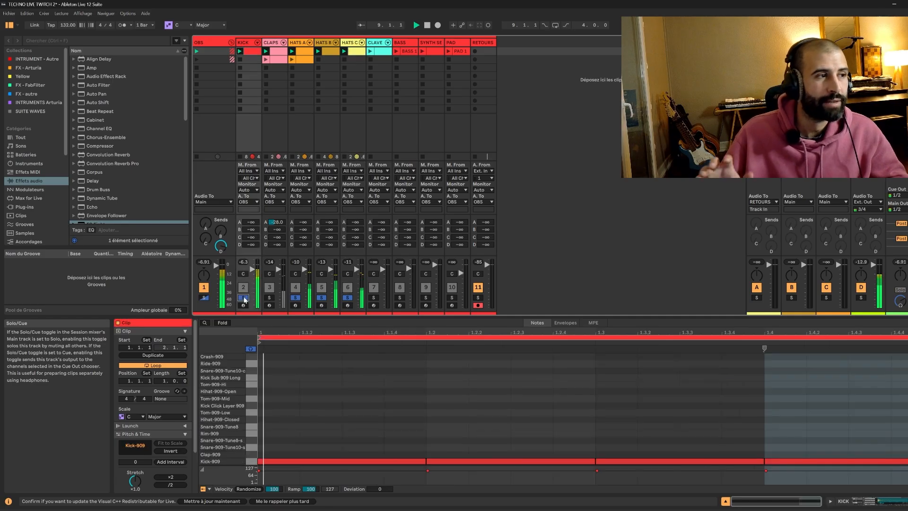
pyautogui.keyDown('ctrl'); pyautogui.click(270, 297); pyautogui.keyUp('ctrl')
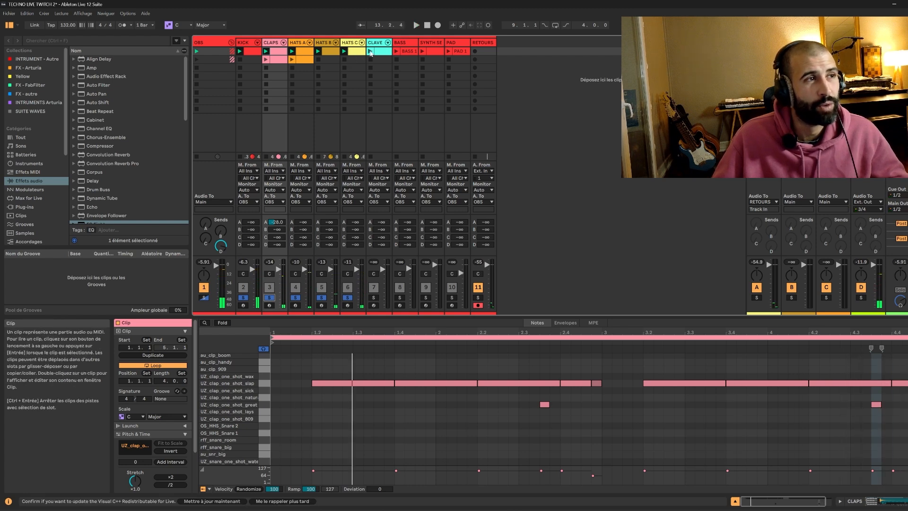
# Launch the CLAVE clip and restart playback.
pyautogui.click(371, 51)
pyautogui.press('space')
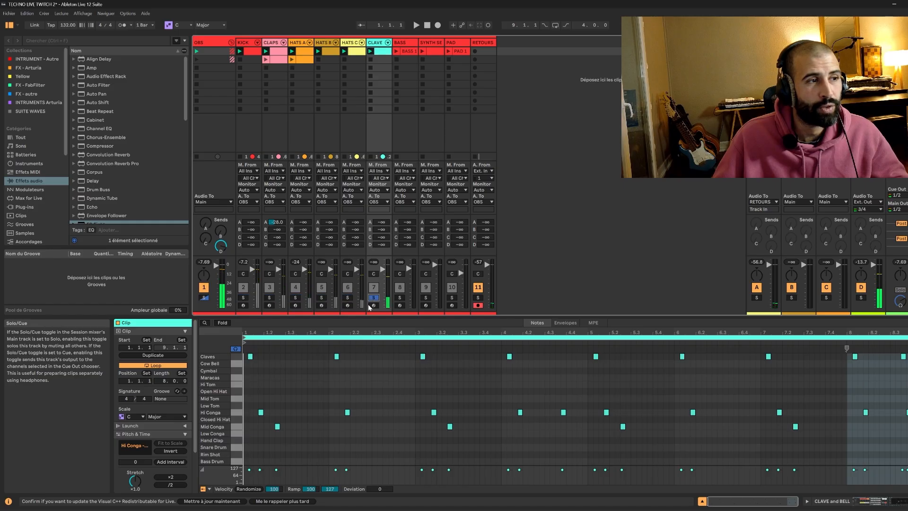
pyautogui.press('space')
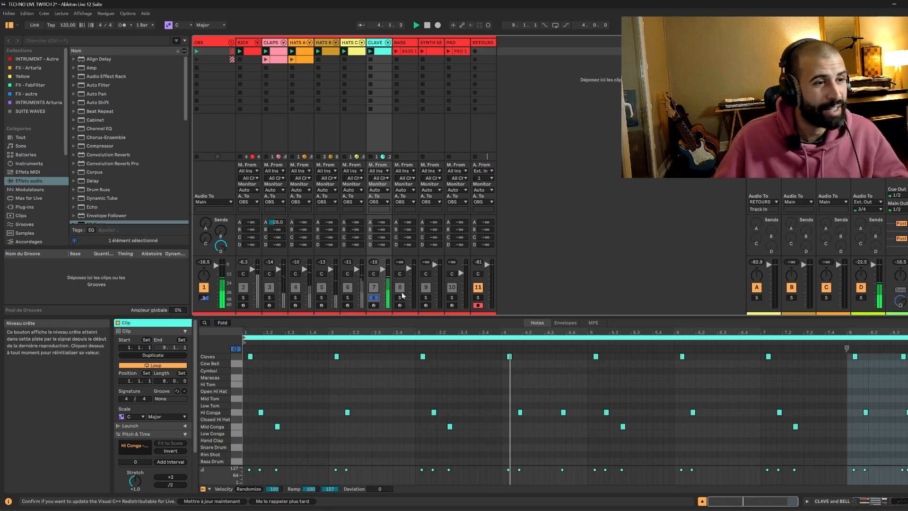
# Unsolo the HATS C, HATS B, HATS A, CLAPS and KICK tracks and restart playback.
pyautogui.keyDown('ctrl'); pyautogui.click(348, 297); pyautogui.keyUp('ctrl')
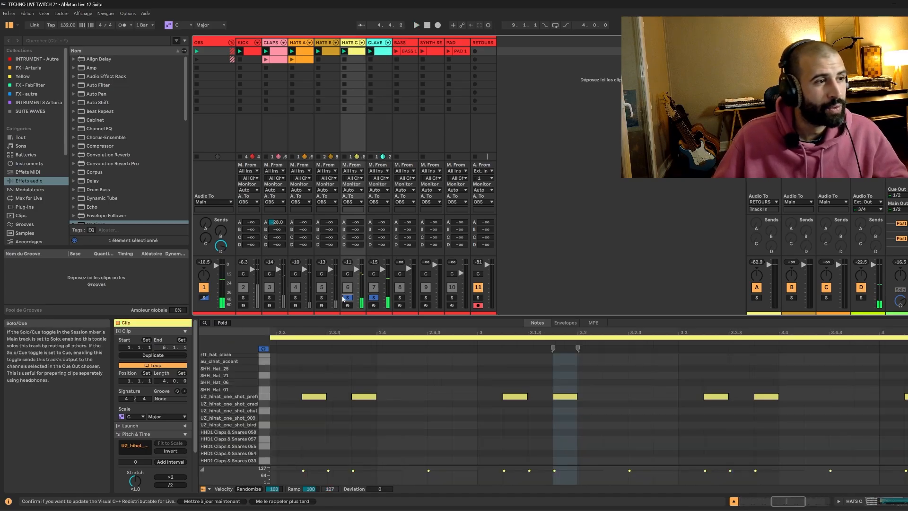
pyautogui.keyDown('ctrl'); pyautogui.click(321, 298); pyautogui.keyUp('ctrl')
pyautogui.keyDown('ctrl'); pyautogui.click(295, 297); pyautogui.keyUp('ctrl')
pyautogui.keyDown('ctrl'); pyautogui.click(270, 297); pyautogui.keyUp('ctrl')
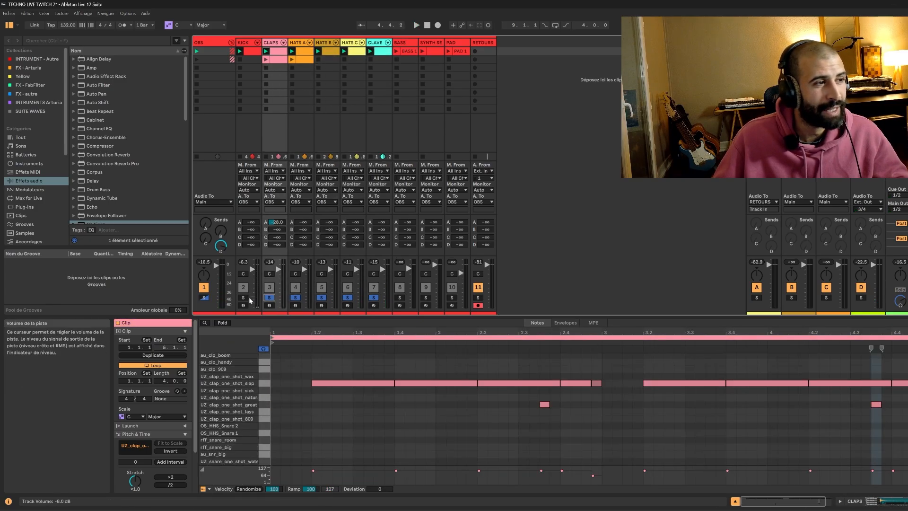
pyautogui.keyDown('ctrl'); pyautogui.click(244, 297); pyautogui.keyUp('ctrl')
pyautogui.press('space')
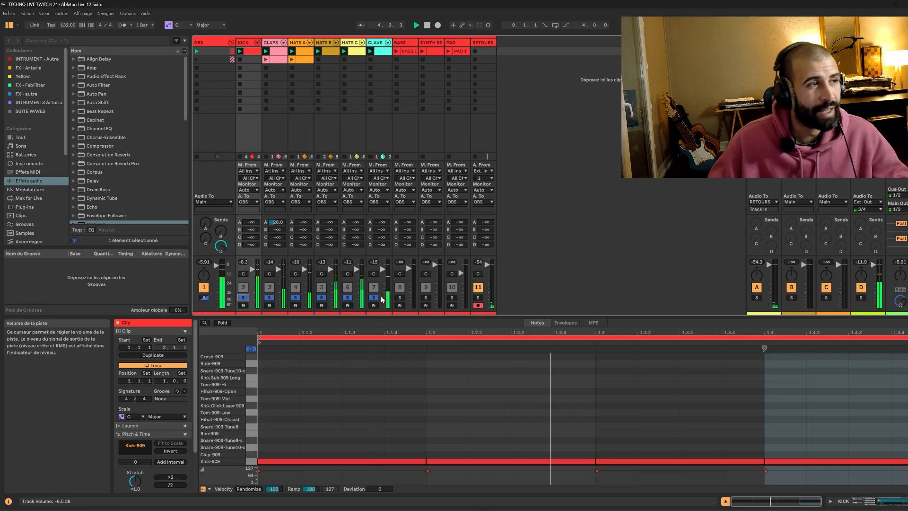
# Open the CLAPS clip and inspect its notes in the MIDI editor.
pyautogui.click(278, 51)
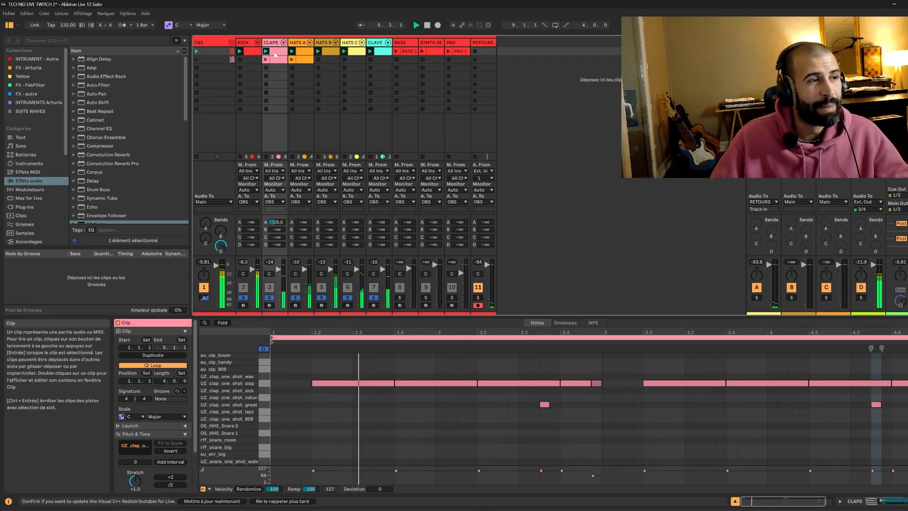
pyautogui.click(352, 383)
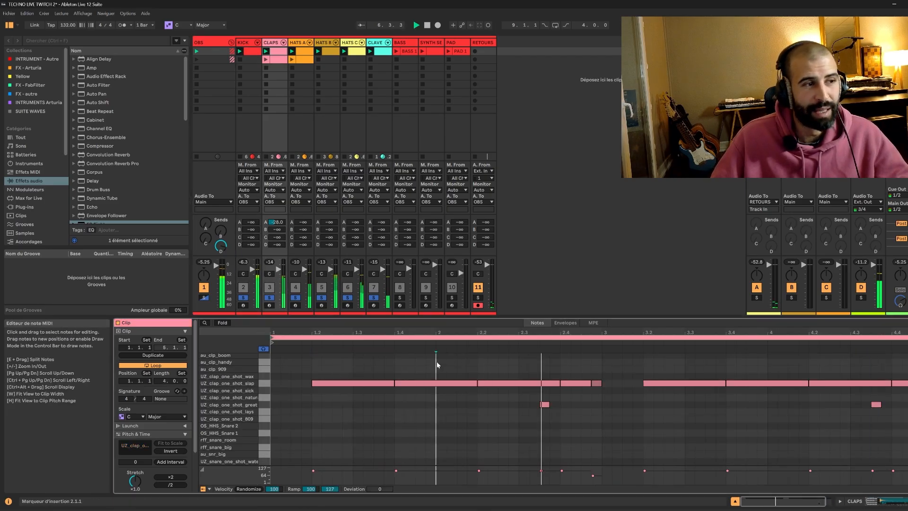
pyautogui.click(436, 383)
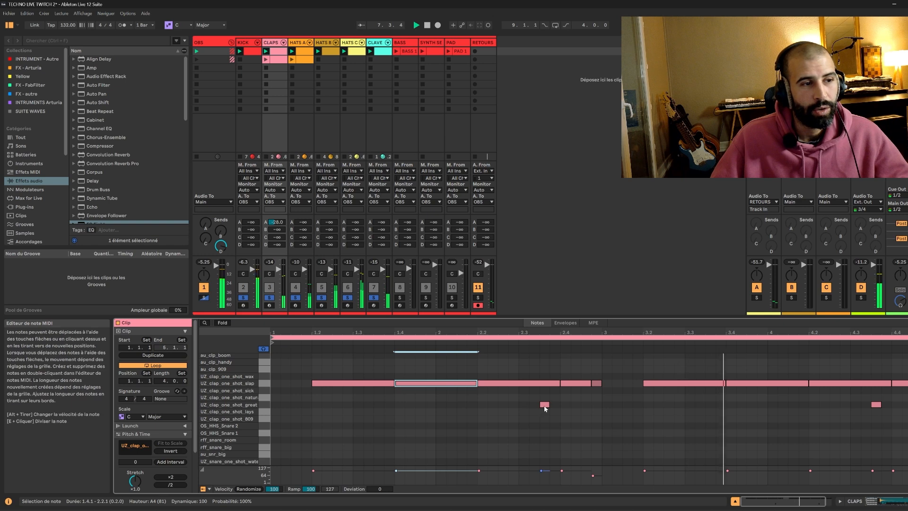
pyautogui.click(545, 405)
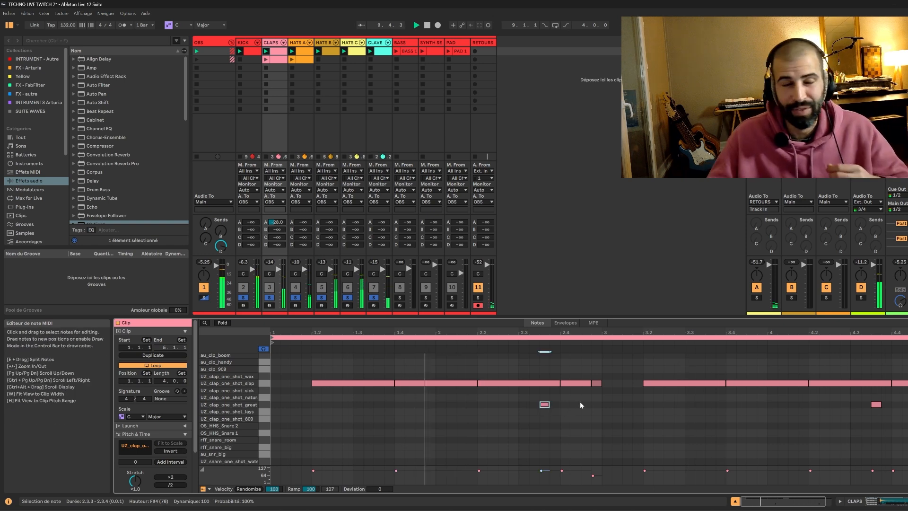
# Launch the HATS A, HATS C, CLAVE and BASS clips and solo the BASS track.
pyautogui.click(302, 51)
pyautogui.click(356, 51)
pyautogui.click(371, 52)
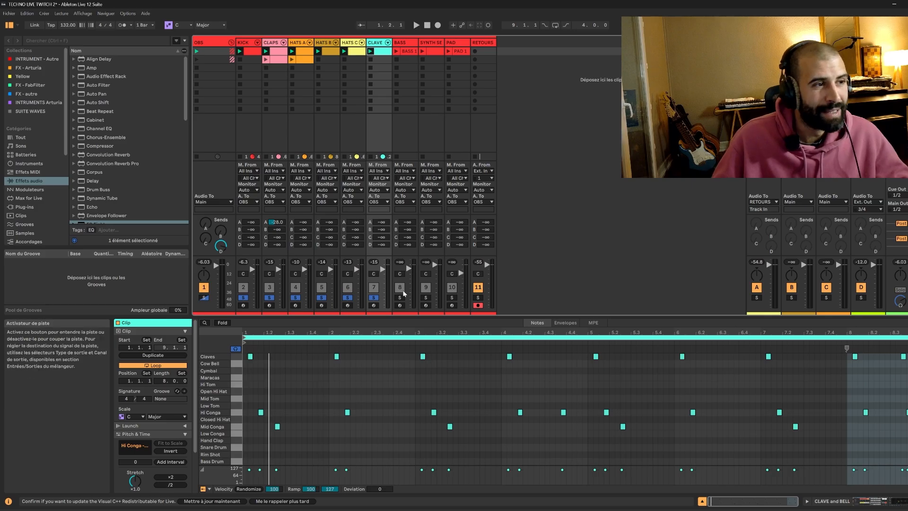
pyautogui.click(396, 51)
pyautogui.click(400, 297)
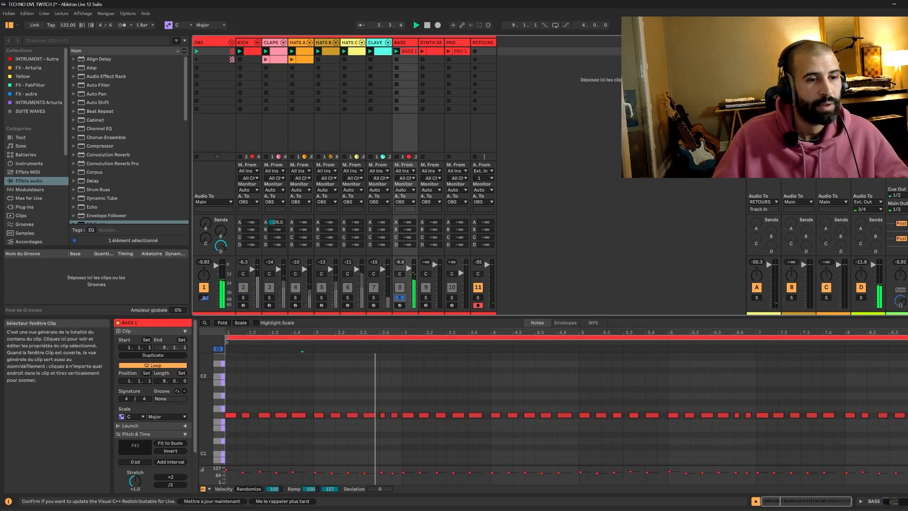
# Open the BASS track's Vital plugin window, reposition it, and close it again.
pyautogui.click(890, 501)
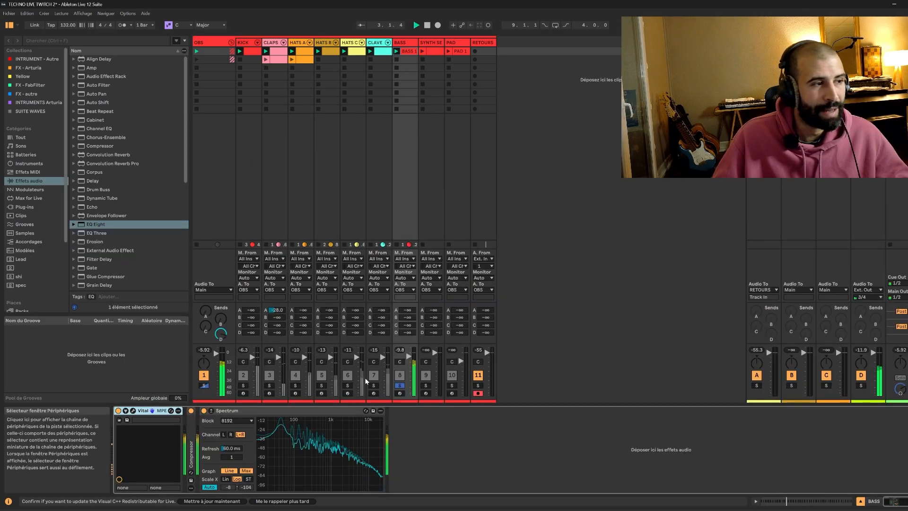
pyautogui.click(133, 410)
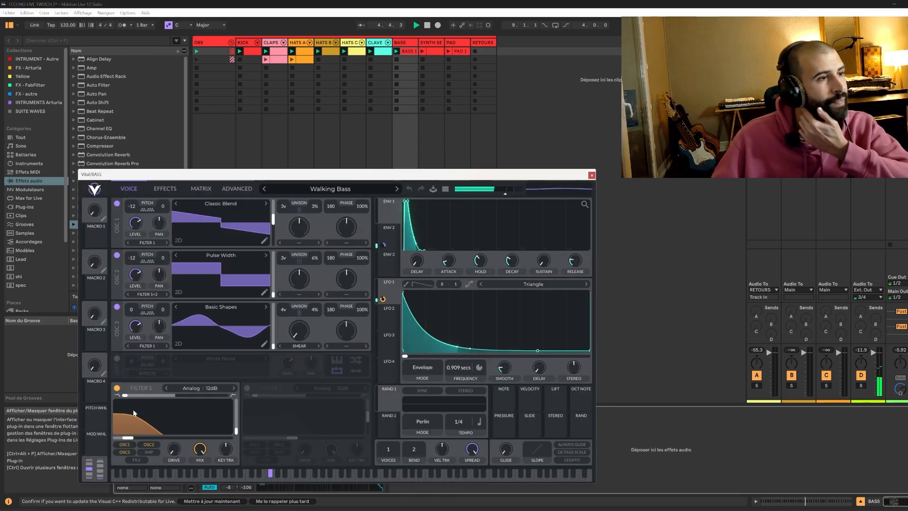
pyautogui.moveTo(320, 179); pyautogui.dragTo(611, 131)
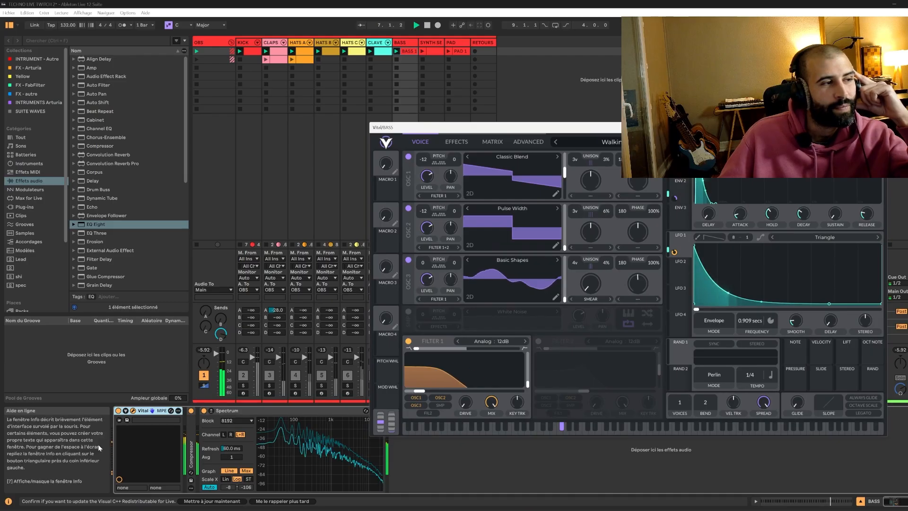
pyautogui.click(132, 410)
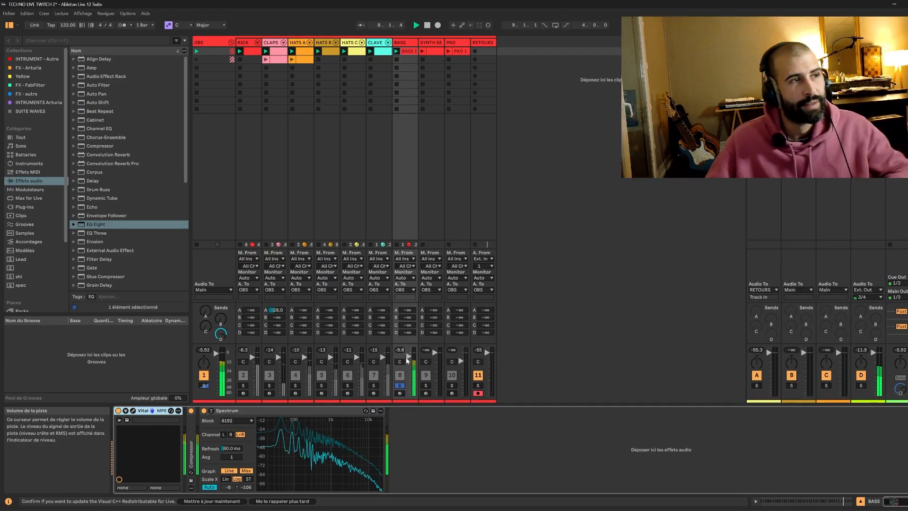
# Restart playback, launch the SYNTH SEQ LEAD clip and solo its track.
pyautogui.press('space')
pyautogui.press('space')
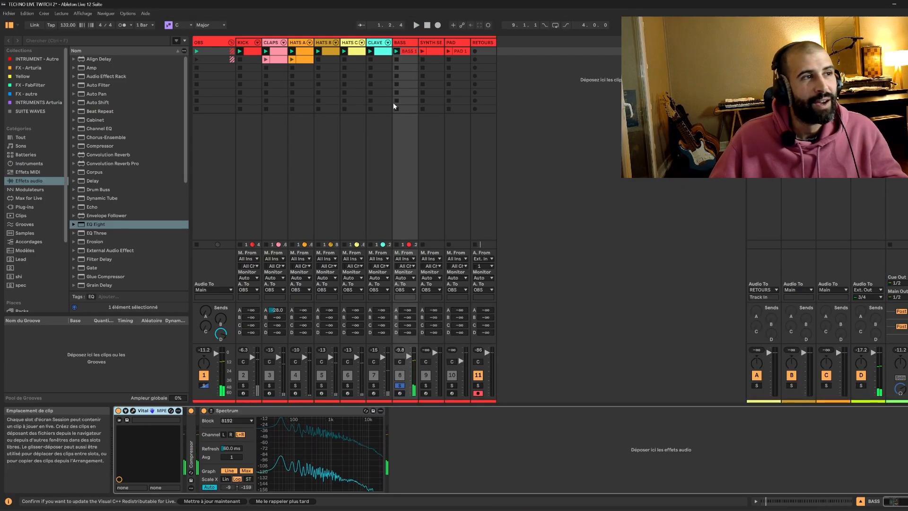
pyautogui.click(423, 50)
pyautogui.click(424, 385)
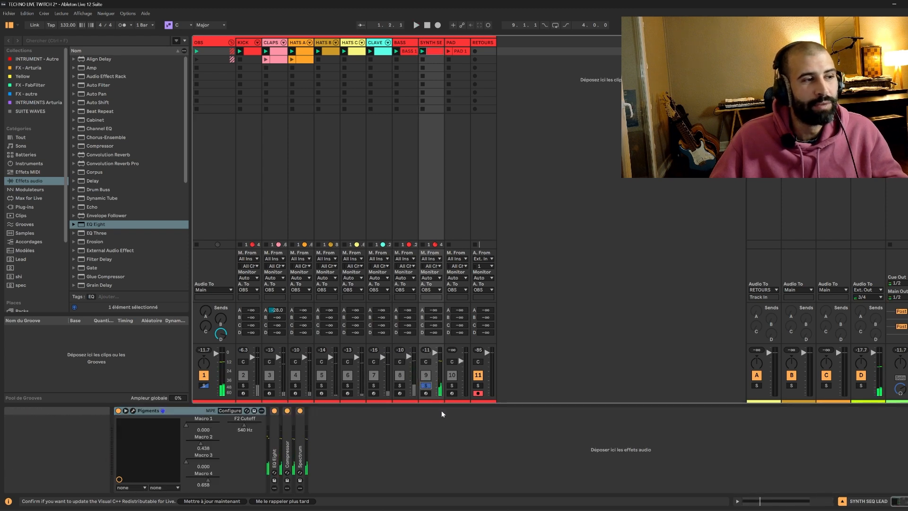
# Open the Pigments plugin window and browse its preset list without changing the preset.
pyautogui.click(247, 410)
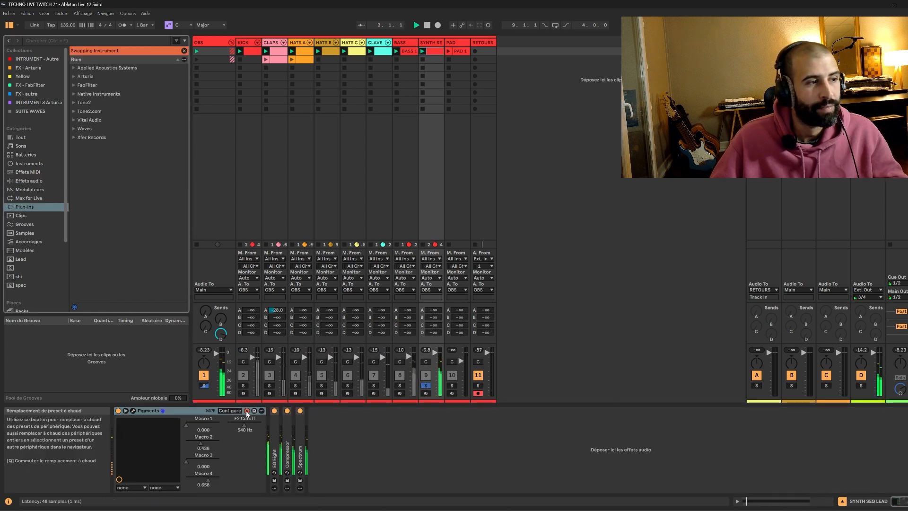
pyautogui.click(234, 411)
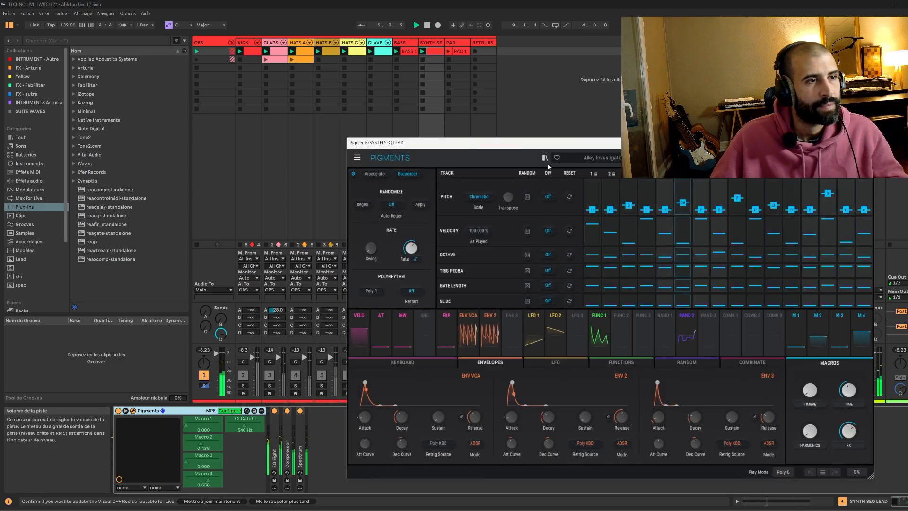
pyautogui.click(599, 158)
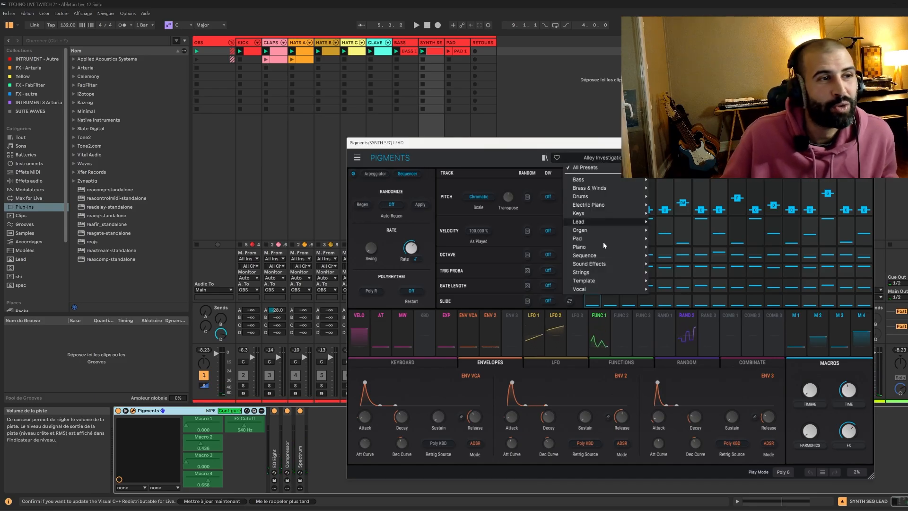
pyautogui.moveTo(598, 254)
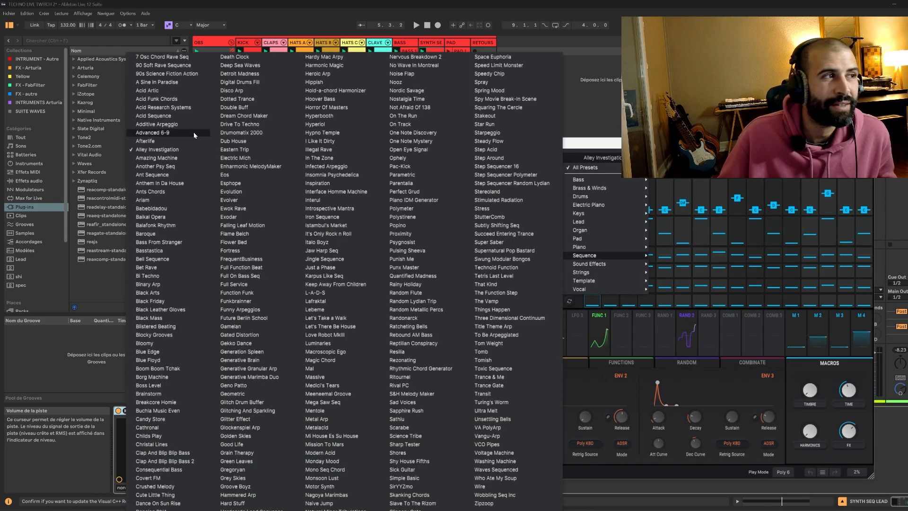
pyautogui.click(617, 147)
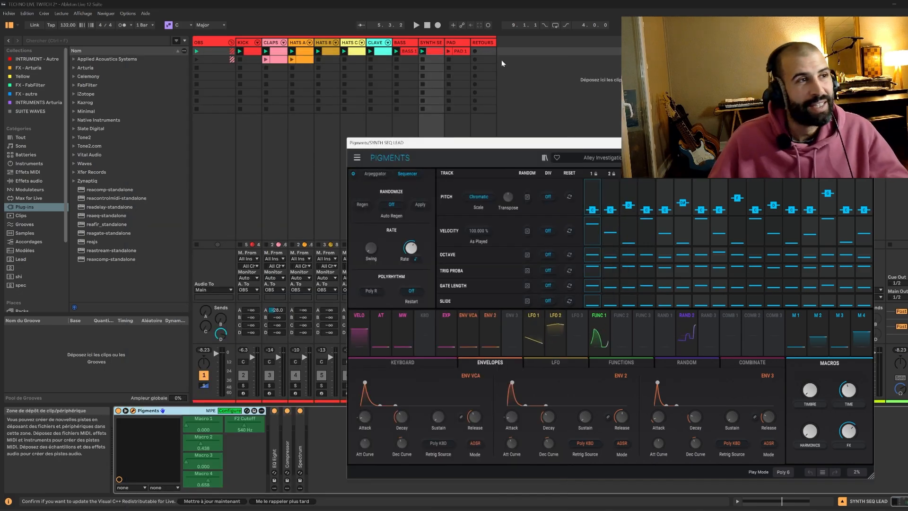
pyautogui.click(866, 143)
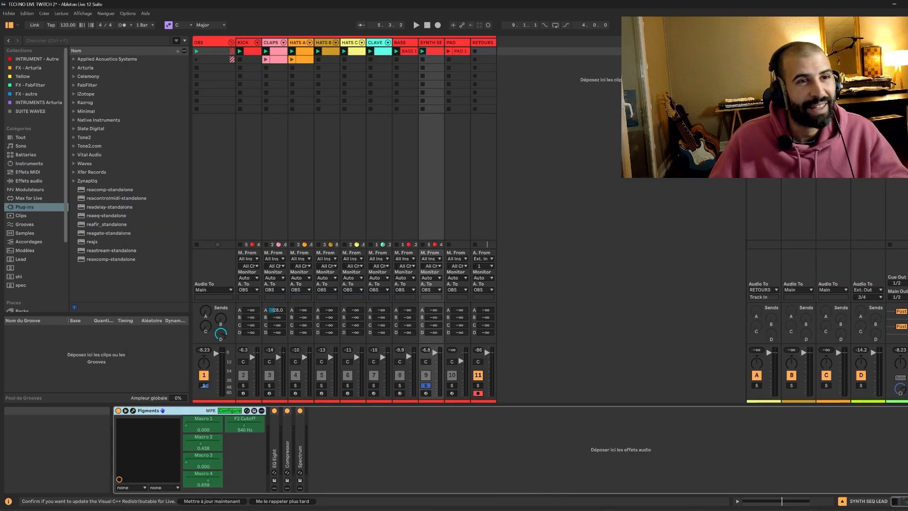
# Open the SYNTH SEQ LEAD clip and select its notes in the MIDI editor.
pyautogui.doubleClick(434, 51)
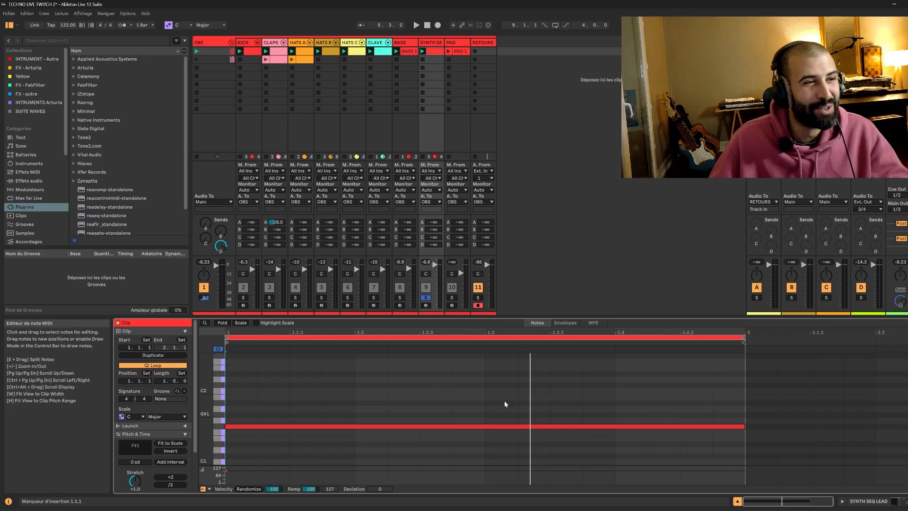
pyautogui.moveTo(288, 376); pyautogui.dragTo(339, 453)
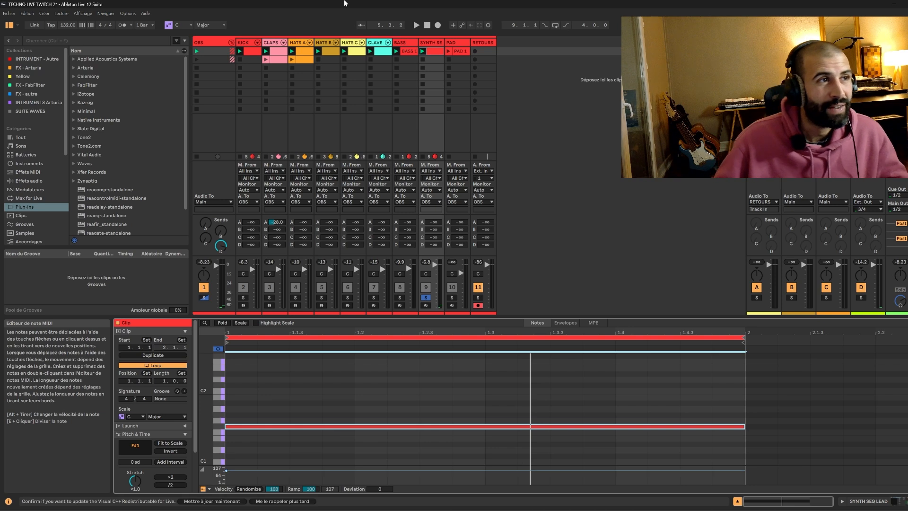
pyautogui.click(427, 44)
pyautogui.click(850, 504)
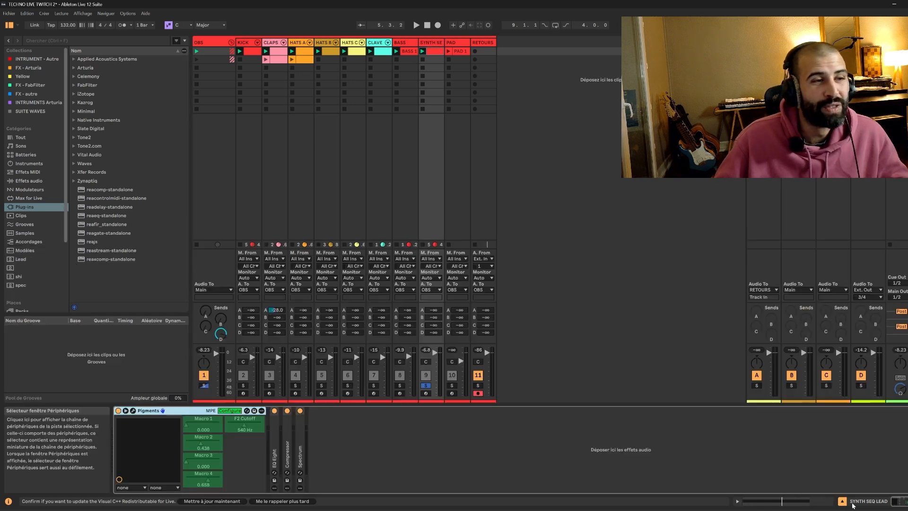
# Leave Configure mode, open the Pigments plugin window and restart playback.
pyautogui.click(229, 411)
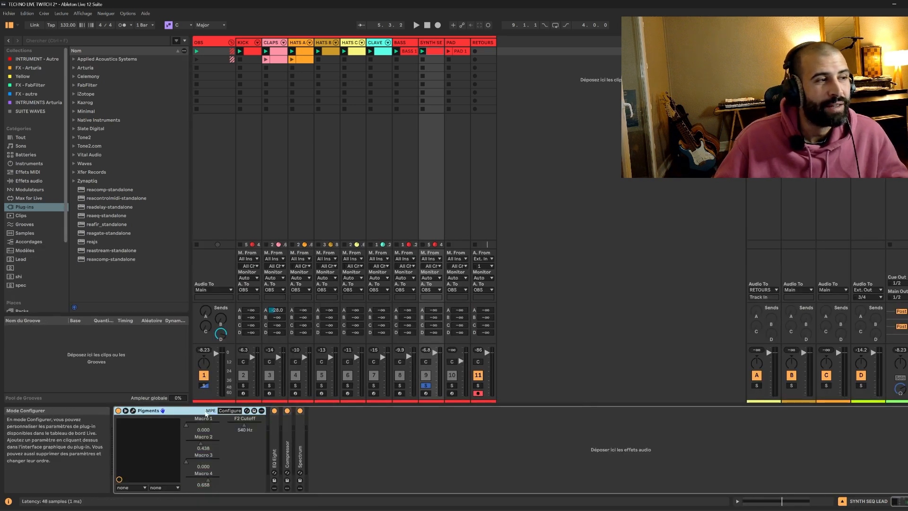
pyautogui.click(133, 411)
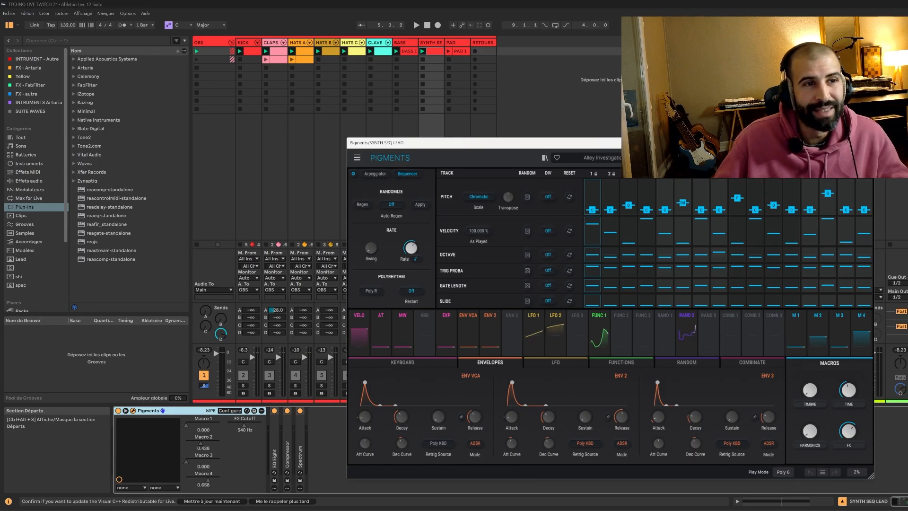
pyautogui.press('space')
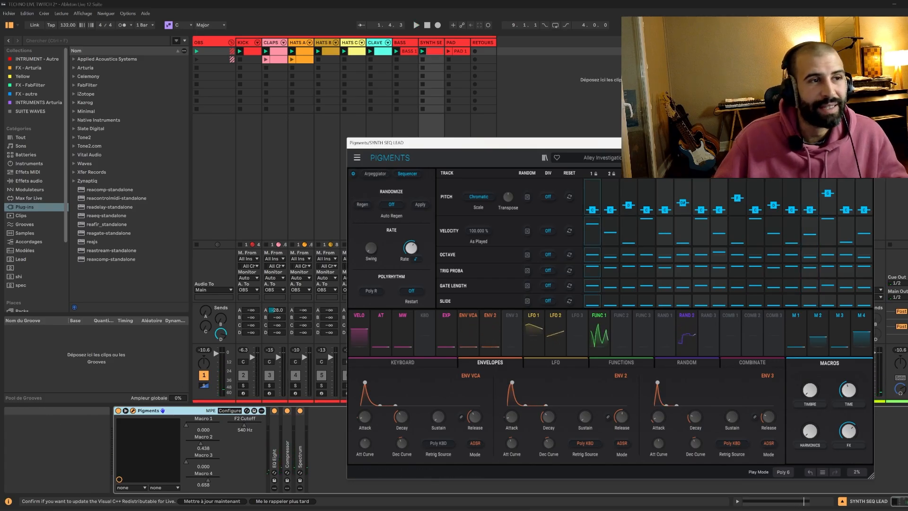
# Reposition the Pigments plugin window so the mixer and clip slots stay visible.
pyautogui.moveTo(602, 144); pyautogui.dragTo(748, 176)
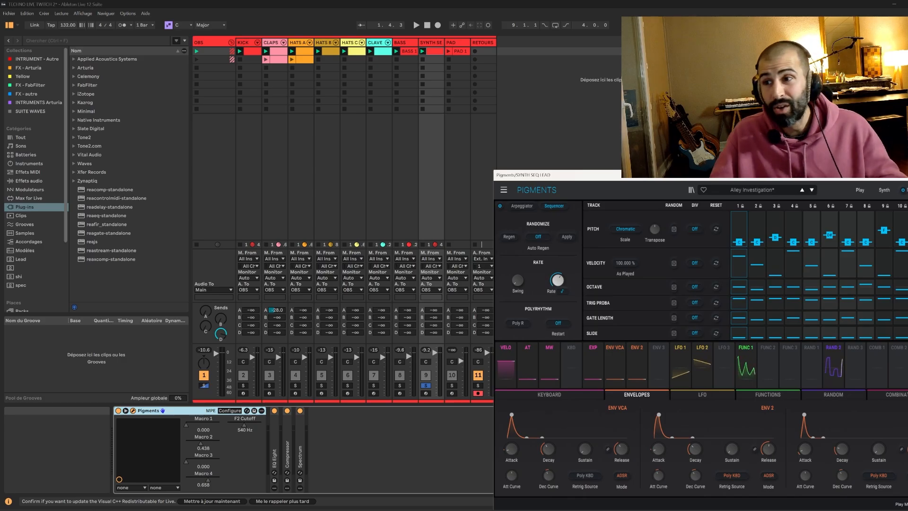
pyautogui.doubleClick(433, 52)
pyautogui.moveTo(541, 175); pyautogui.dragTo(581, 54)
pyautogui.moveTo(397, 389); pyautogui.dragTo(444, 450)
pyautogui.moveTo(596, 59); pyautogui.dragTo(574, 53)
pyautogui.click(887, 505)
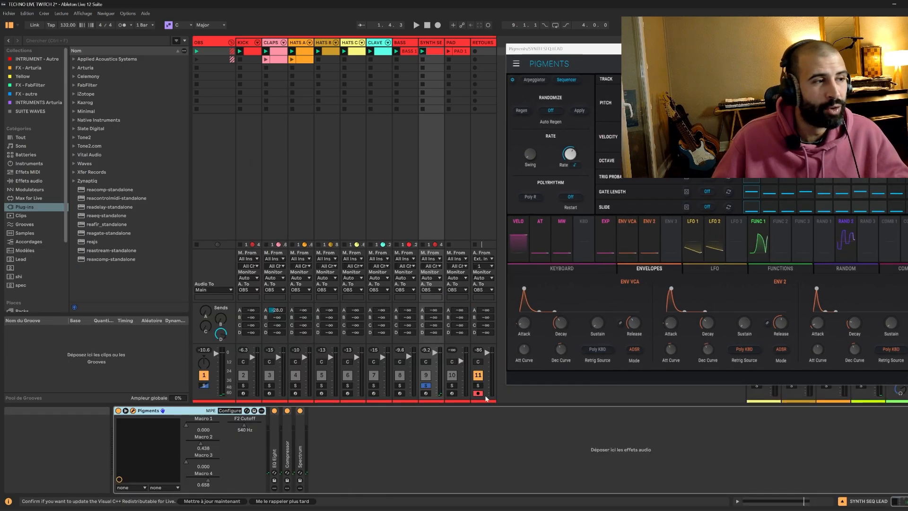
# In Configure mode, add Pigments' Env 3 Decay as a configured parameter of the device.
pyautogui.click(231, 410)
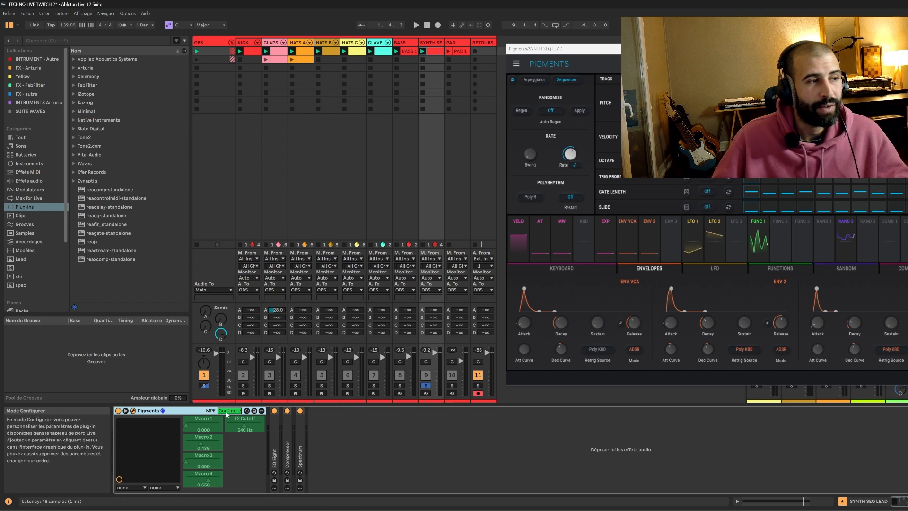
pyautogui.moveTo(635, 52); pyautogui.dragTo(434, 91)
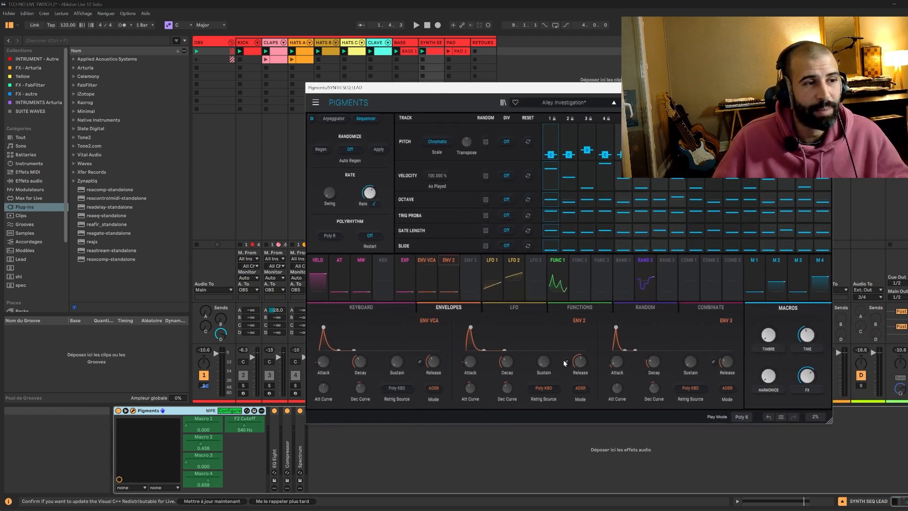
pyautogui.click(652, 362)
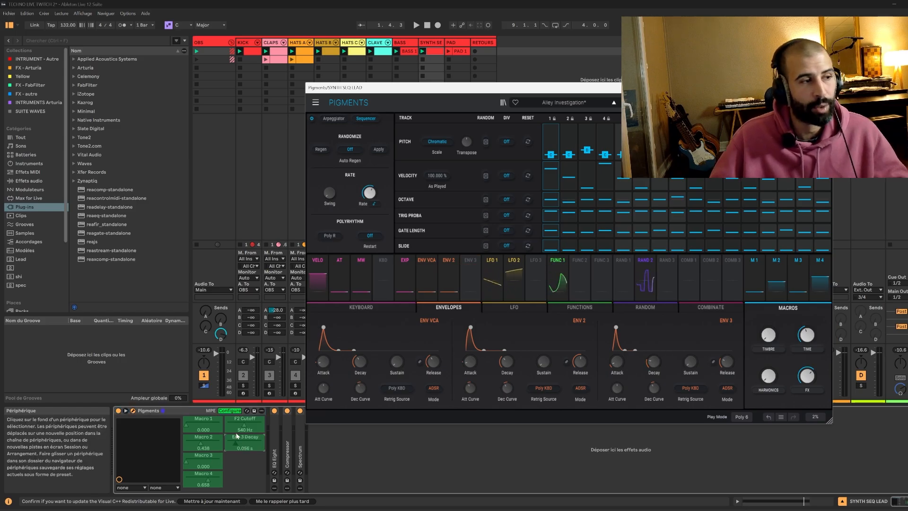
pyautogui.click(230, 412)
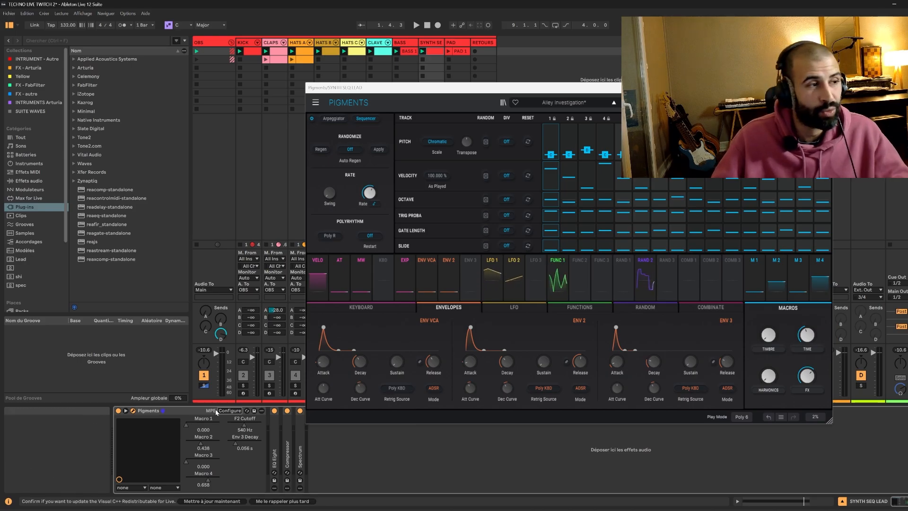
# Move the Pigments window aside and browse the FX - Arturia, INSTRUMENTS Arturia and FX - autre collections.
pyautogui.moveTo(411, 88); pyautogui.dragTo(649, 195)
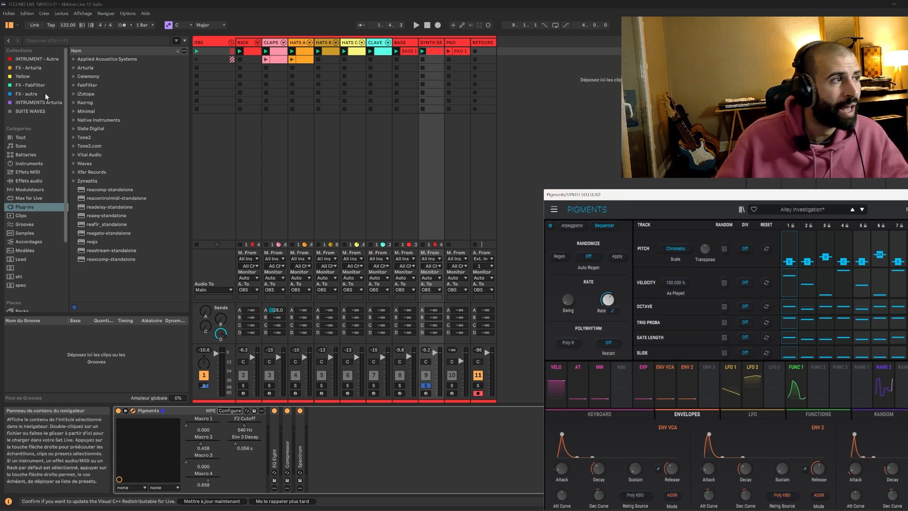
pyautogui.click(27, 68)
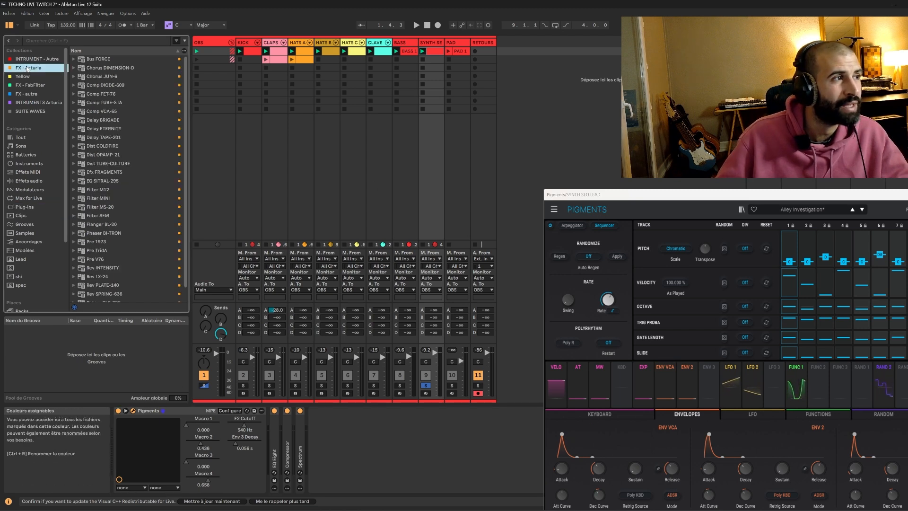
pyautogui.click(33, 102)
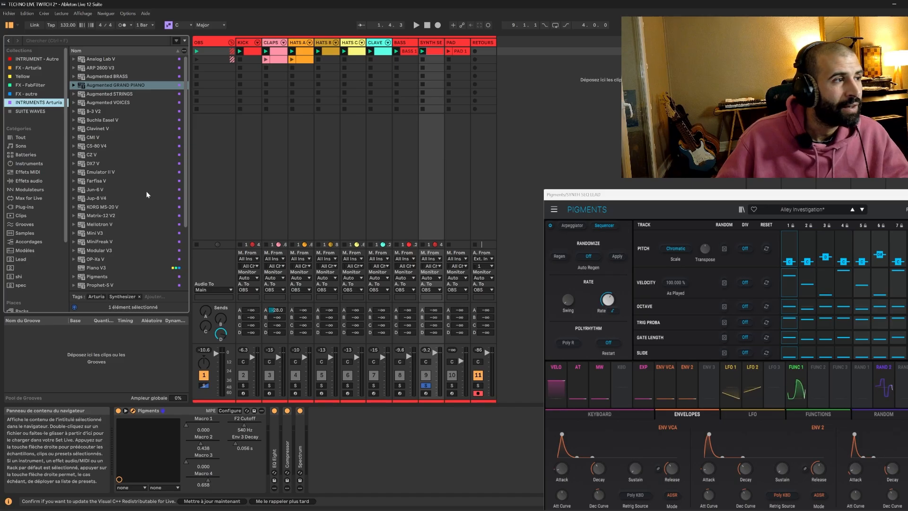
pyautogui.scroll(-1, 144, 196)
pyautogui.scroll(-2, 143, 196)
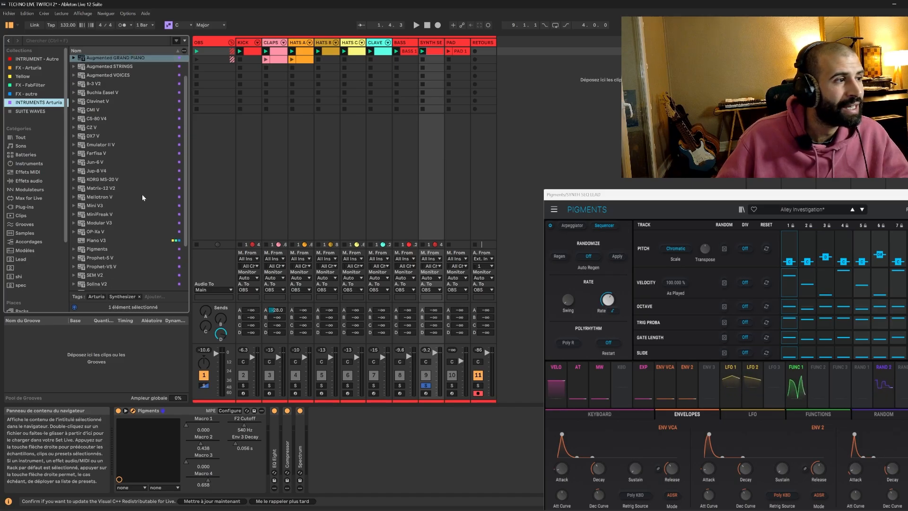
pyautogui.scroll(3, 142, 194)
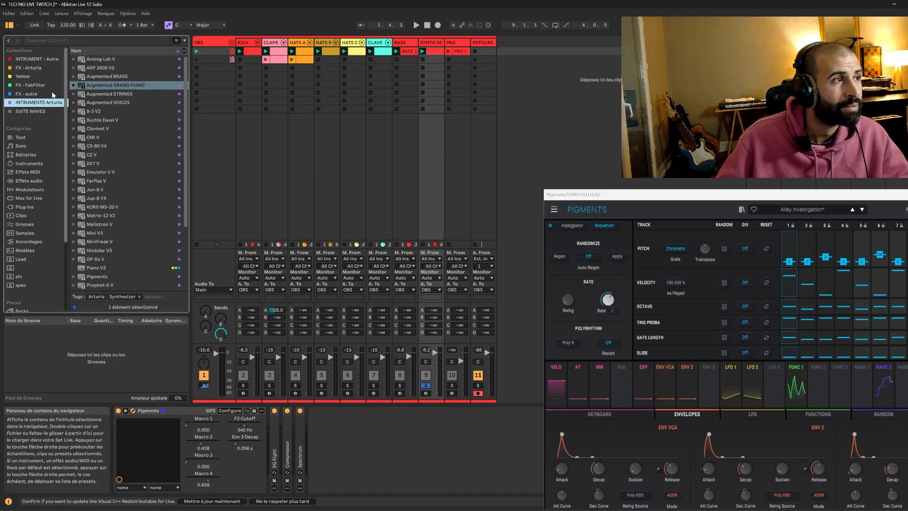
pyautogui.click(34, 95)
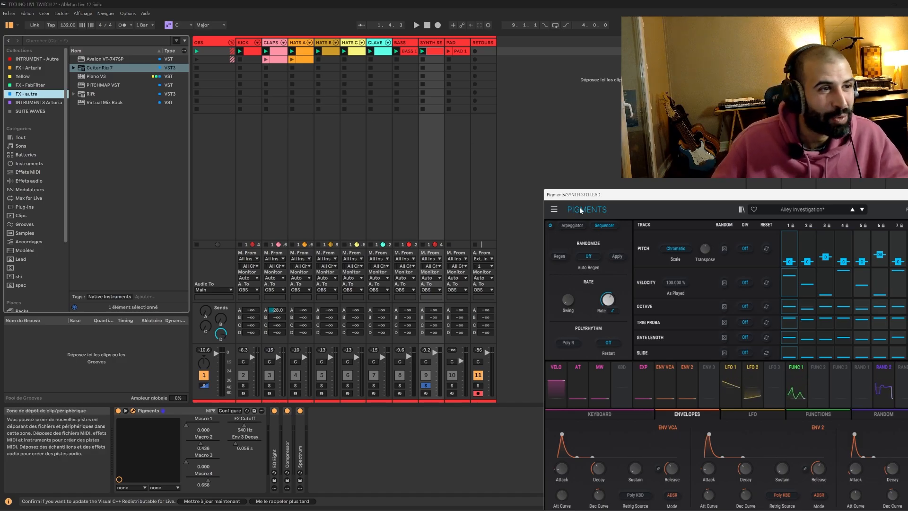
# Reposition the Pigments window, start playback and raise Macro 1 to 1.00.
pyautogui.click(554, 209)
pyautogui.moveTo(596, 201); pyautogui.dragTo(540, 100)
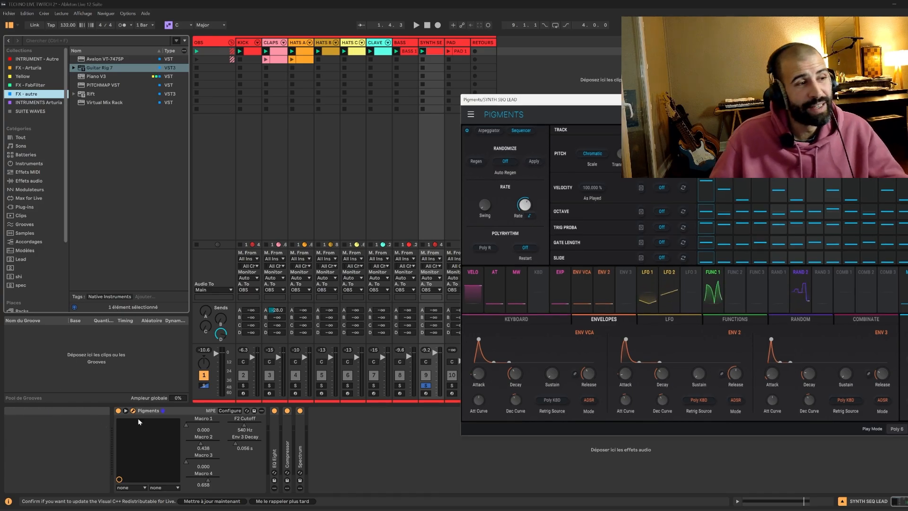
pyautogui.press('space')
pyautogui.moveTo(186, 427); pyautogui.dragTo(187, 379)
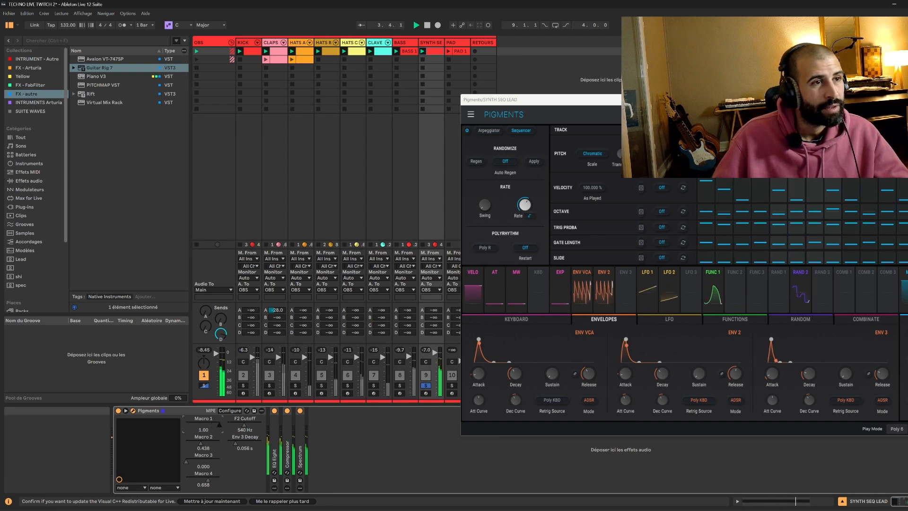
# Move the Pigments window further up and lower F2 Cutoff to about 87 Hz, then stop playback.
pyautogui.moveTo(531, 99); pyautogui.dragTo(444, 79)
pyautogui.moveTo(220, 422); pyautogui.dragTo(220, 472)
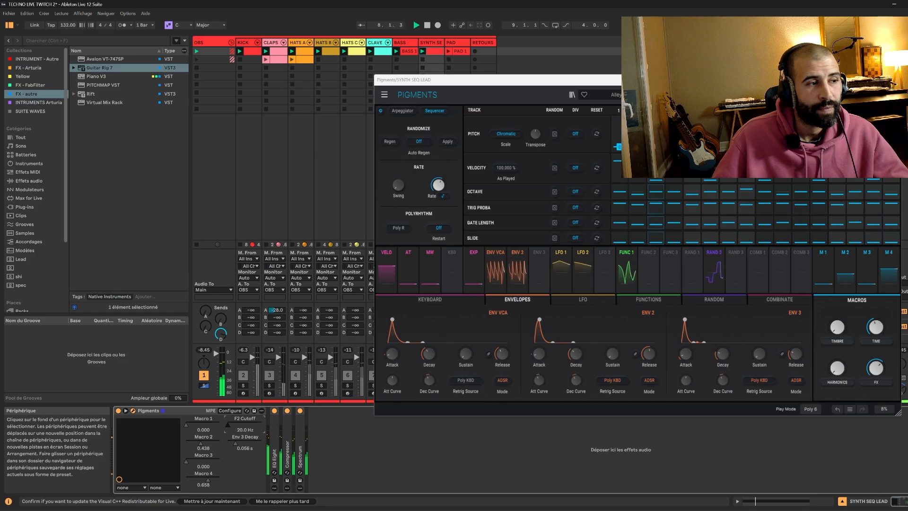
pyautogui.moveTo(228, 424); pyautogui.dragTo(233, 424)
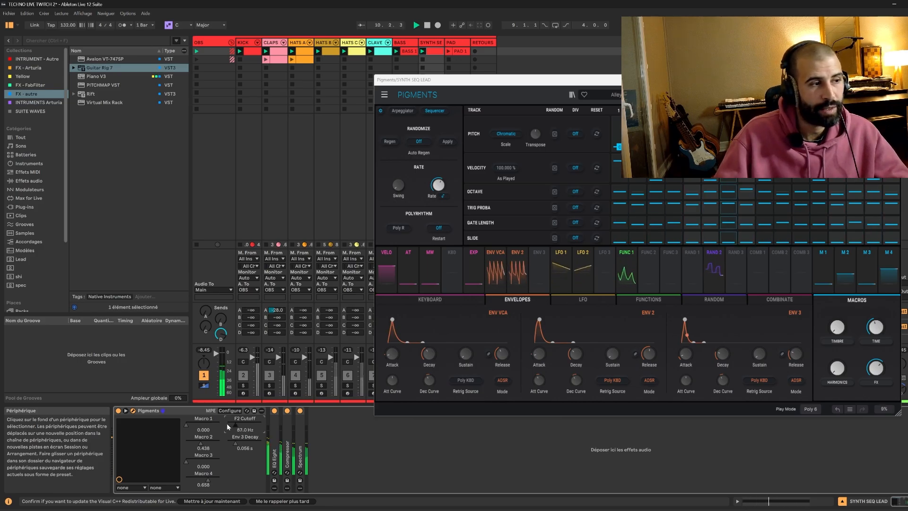
pyautogui.press('space')
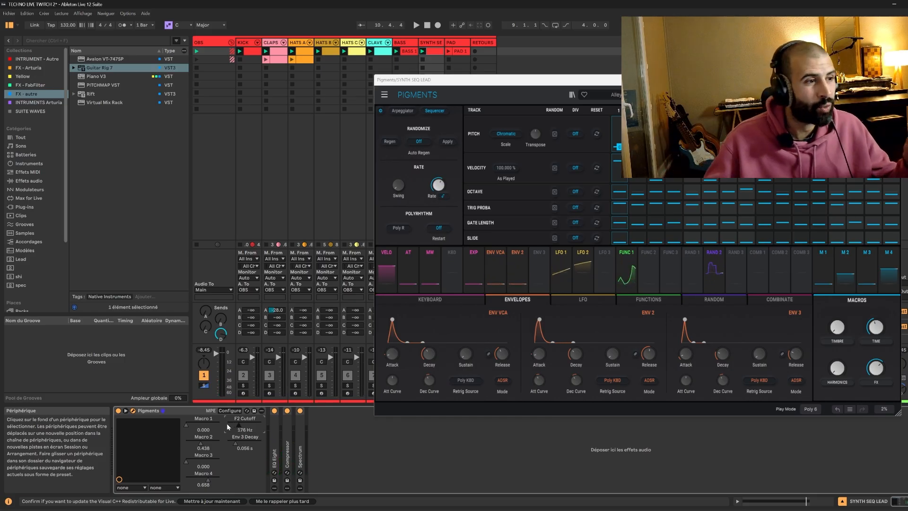
# Briefly expand the Compressor device, then set F2 Cutoff to about 63 Hz and audition the lead.
pyautogui.doubleClick(285, 449)
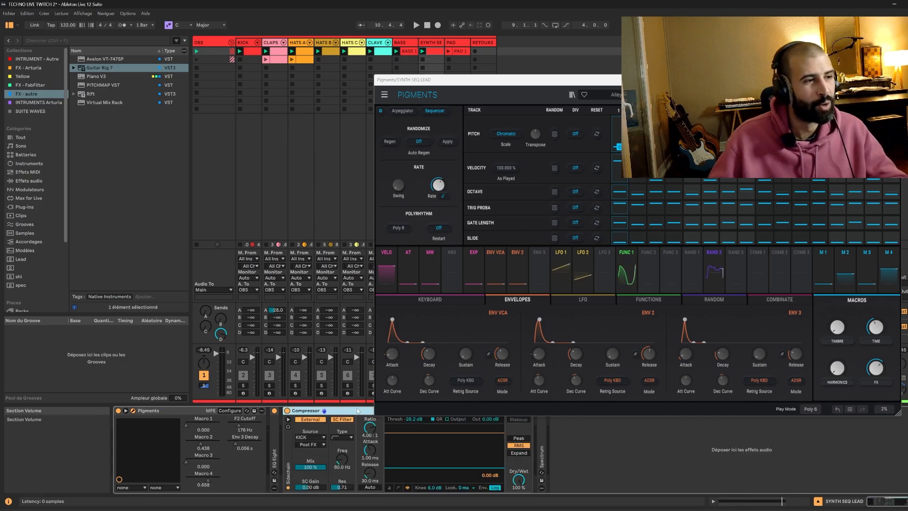
pyautogui.doubleClick(285, 449)
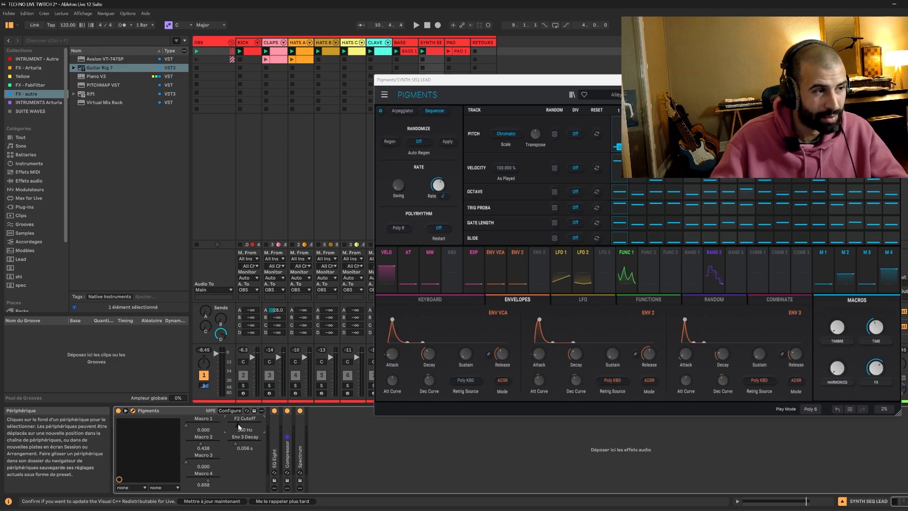
pyautogui.moveTo(239, 427); pyautogui.dragTo(236, 427)
pyautogui.press('space')
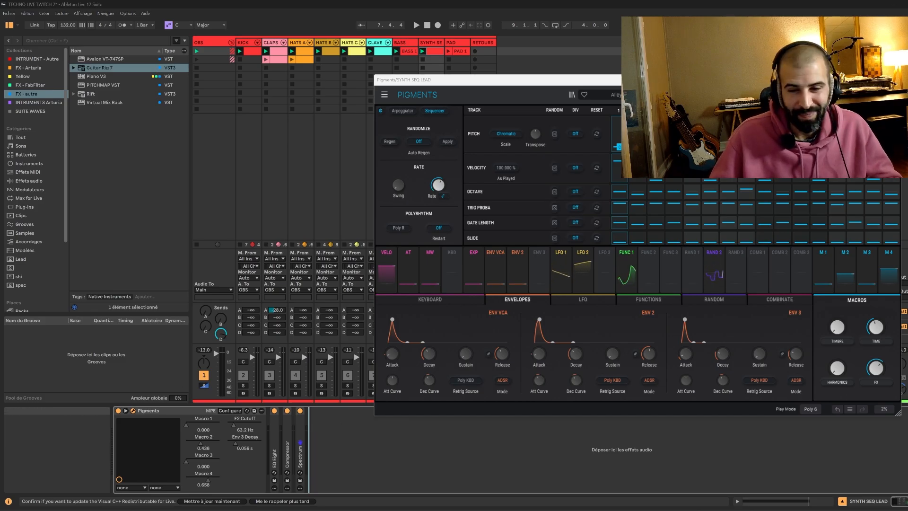
pyautogui.press('space')
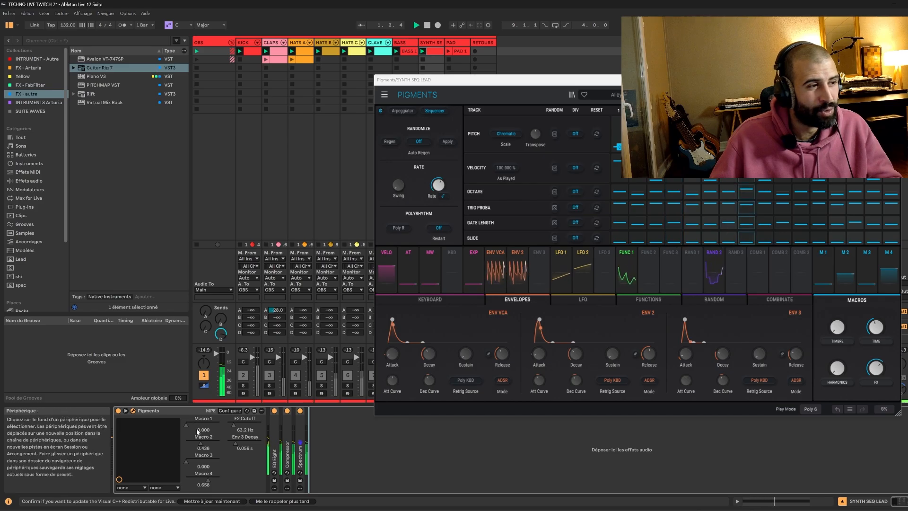
# Raise F2 Cutoff to about 583 Hz and lower Macro 2 to about 0.014 while auditioning the lead.
pyautogui.moveTo(234, 426)
pyautogui.mouseDown()
pyautogui.moveTo(247, 426)
pyautogui.moveTo(234, 434)
pyautogui.moveTo(268, 435)
pyautogui.mouseUp()
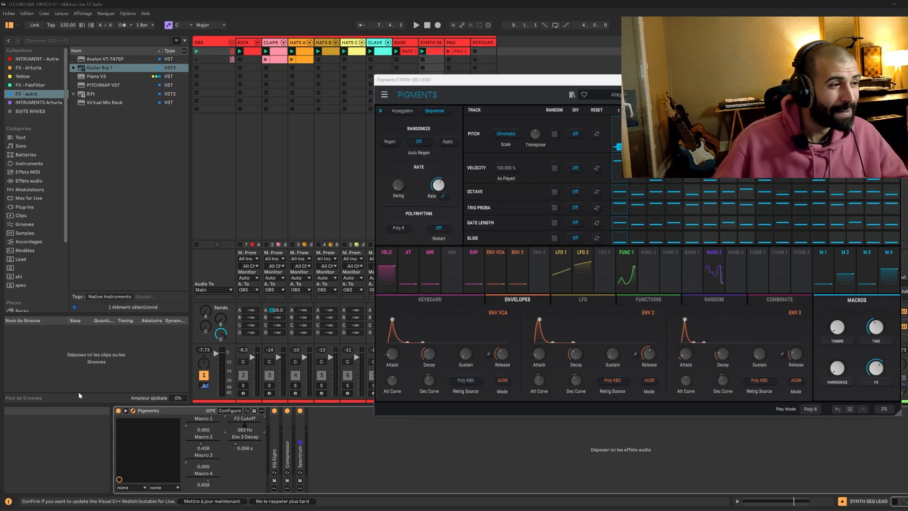
pyautogui.moveTo(201, 446); pyautogui.dragTo(186, 446)
pyautogui.moveTo(873, 326); pyautogui.dragTo(874, 314)
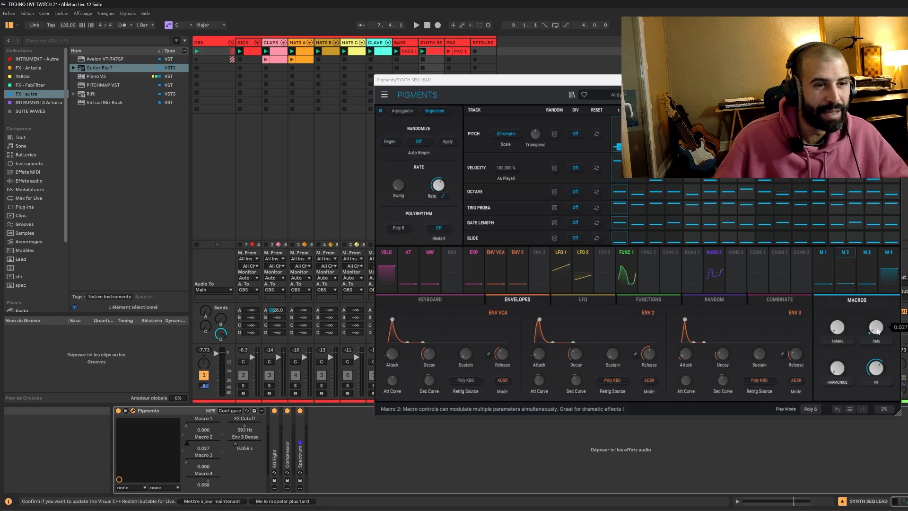
pyautogui.press('space')
pyautogui.moveTo(193, 443)
pyautogui.mouseDown()
pyautogui.moveTo(219, 443)
pyautogui.moveTo(186, 441)
pyautogui.mouseUp()
pyautogui.press('space')
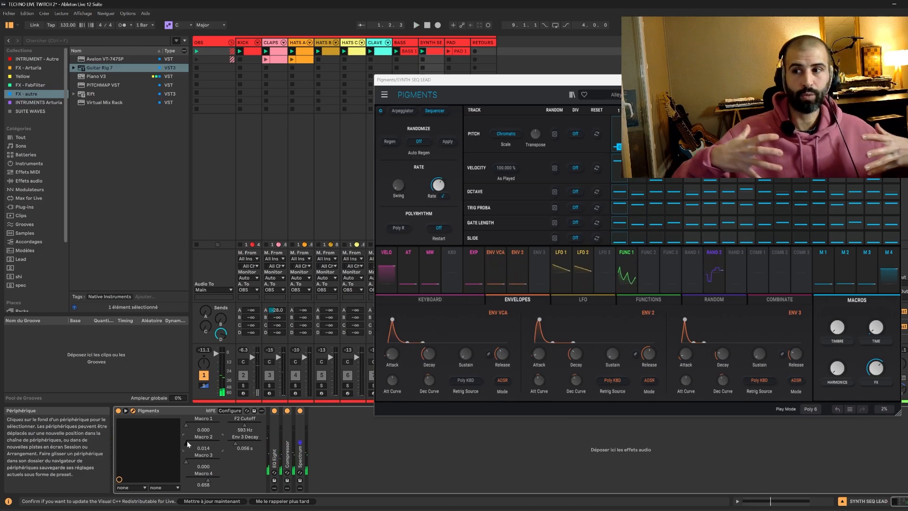
# Raise Macro 3 to 1.00 while toggling playback to audition the change.
pyautogui.press('space')
pyautogui.moveTo(186, 461); pyautogui.dragTo(220, 461)
pyautogui.press('space')
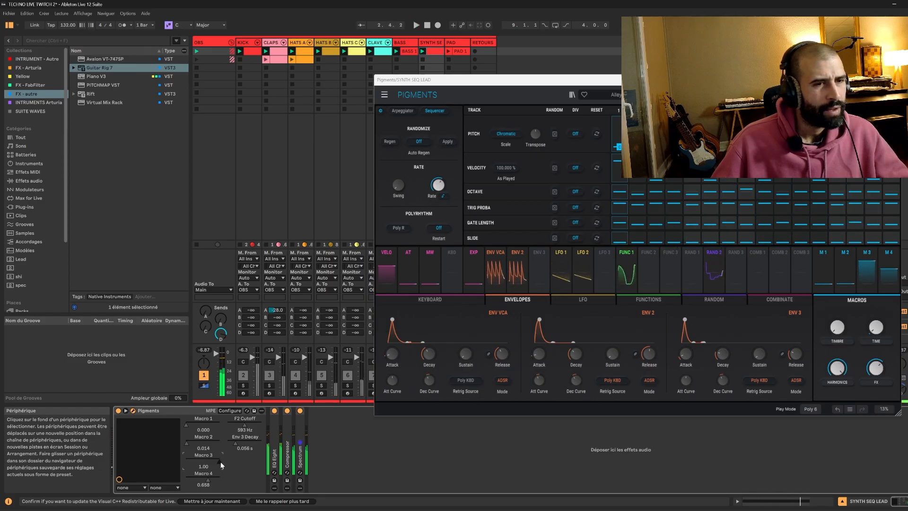
pyautogui.moveTo(220, 461)
pyautogui.mouseDown()
pyautogui.moveTo(200, 462)
pyautogui.moveTo(219, 461)
pyautogui.mouseUp()
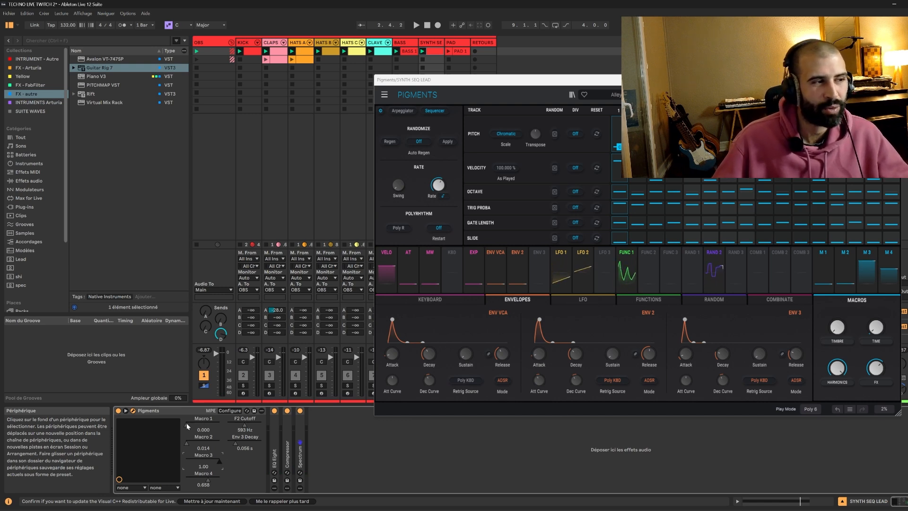
pyautogui.press('space')
# Raise Macro 1 to 1.00 and fine-tune Macro 4 down to about 0.425 while auditioning.
pyautogui.moveTo(188, 425); pyautogui.dragTo(240, 427)
pyautogui.press('Up')
pyautogui.press('Up')
pyautogui.press('Up')
pyautogui.press('Up')
pyautogui.press('Up')
pyautogui.press('Up')
pyautogui.press('Up')
pyautogui.press('Up')
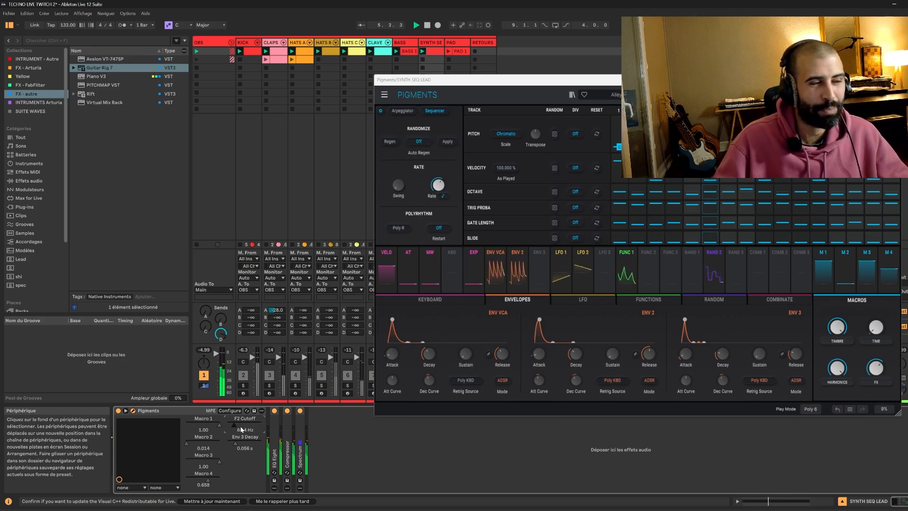
pyautogui.press('Down')
pyautogui.press('Down')
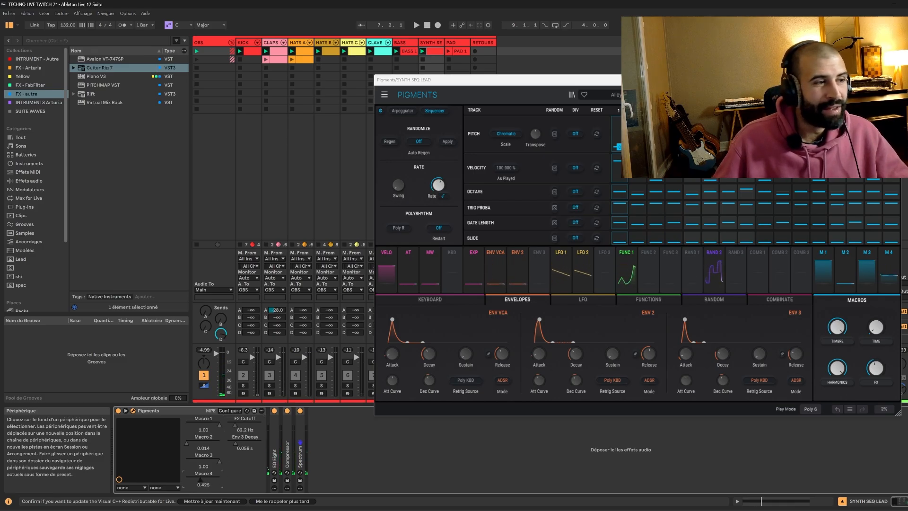
pyautogui.press('space')
pyautogui.press('space')
# Set F2 Cutoff to about 356 Hz, Macro 2 to about 0.712 and Macro 4 to 1.00.
pyautogui.moveTo(235, 426); pyautogui.dragTo(241, 425)
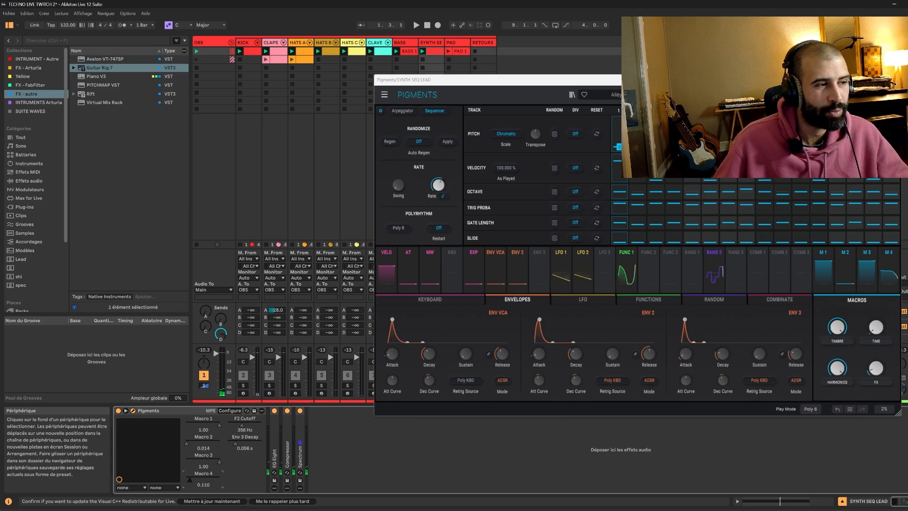
pyautogui.press('space')
pyautogui.moveTo(187, 480); pyautogui.dragTo(219, 479)
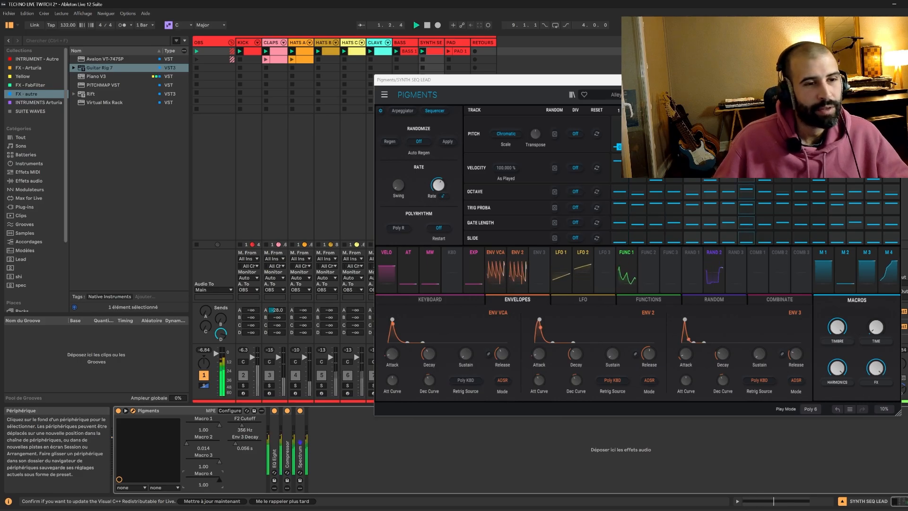
pyautogui.moveTo(186, 443); pyautogui.dragTo(210, 443)
pyautogui.moveTo(219, 480); pyautogui.dragTo(186, 479)
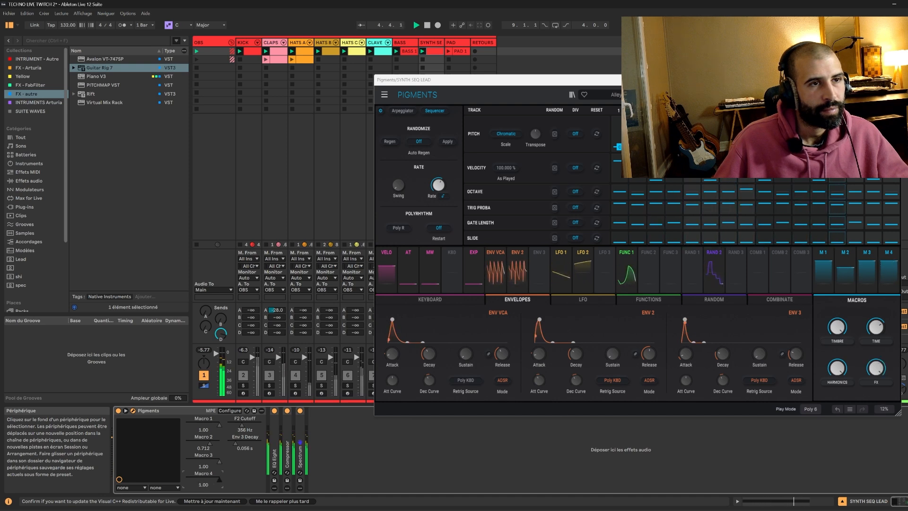
pyautogui.moveTo(186, 480); pyautogui.dragTo(219, 481)
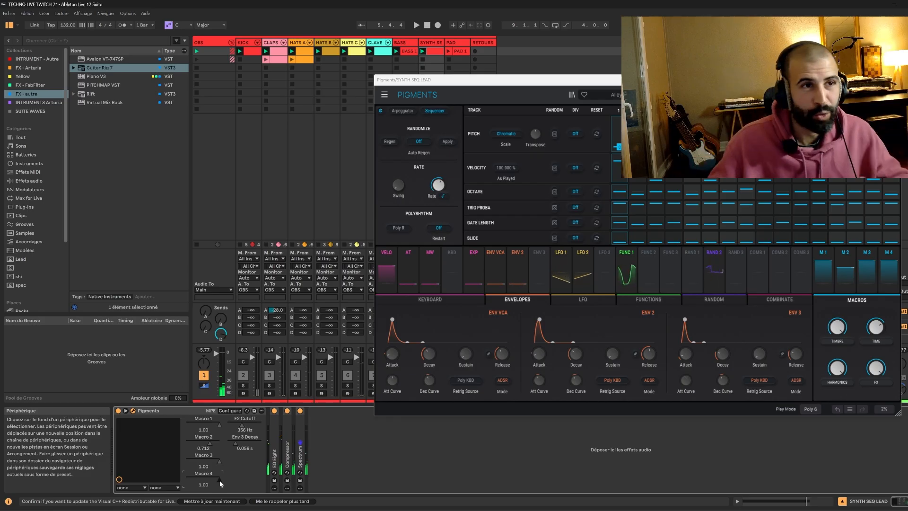
# Open Pigments' FX page and sweep the FX macro knob up and down while auditioning, ending at 0.
pyautogui.click(820, 94)
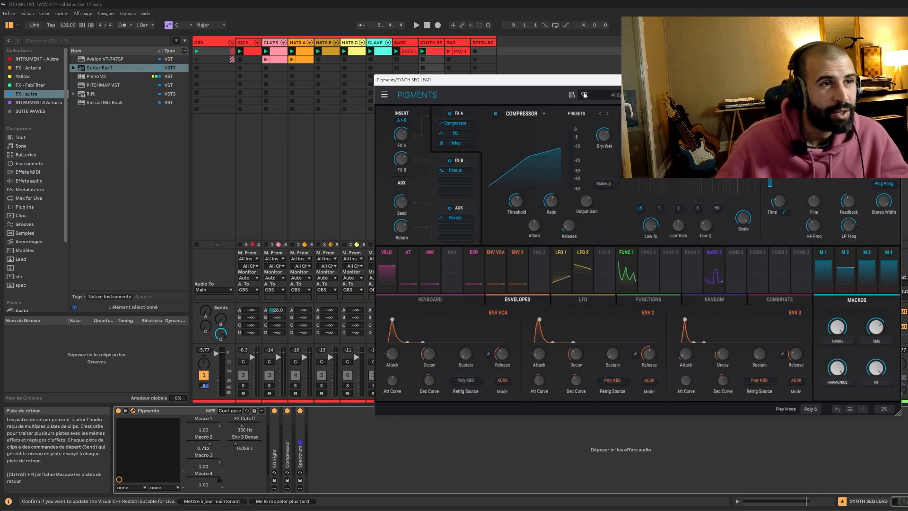
pyautogui.moveTo(876, 368); pyautogui.dragTo(875, 411)
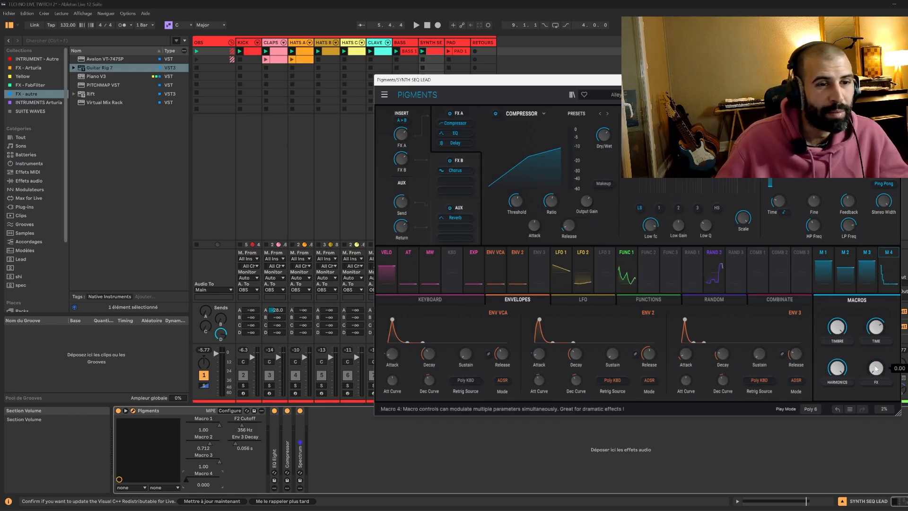
pyautogui.press('space')
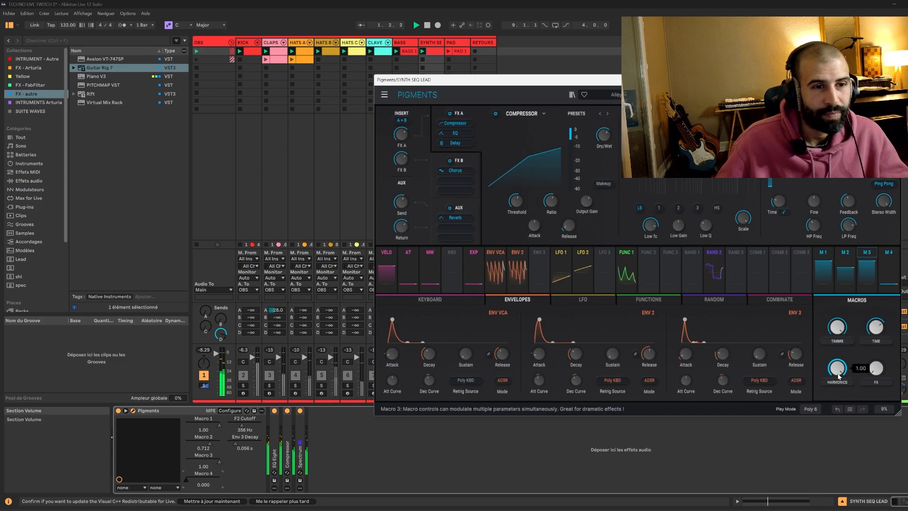
pyautogui.press('space')
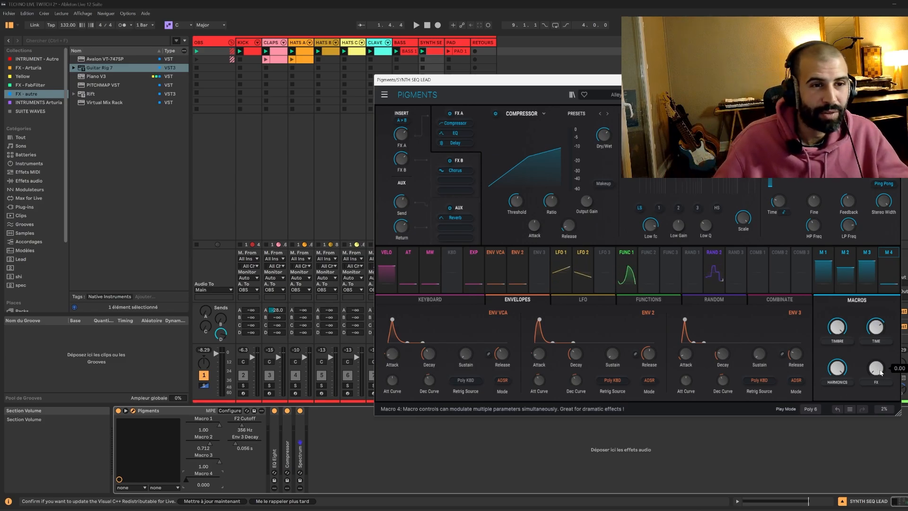
pyautogui.press('space')
pyautogui.moveTo(876, 373); pyautogui.dragTo(876, 349)
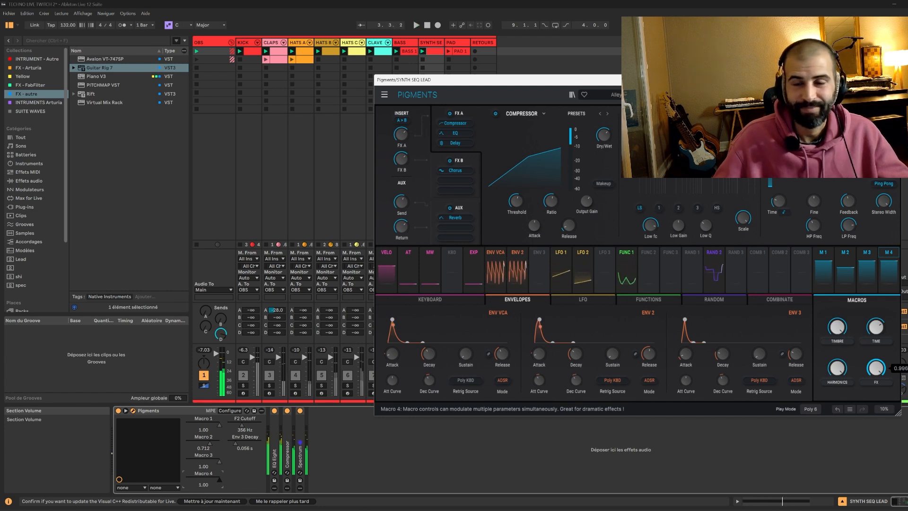
pyautogui.press('space')
pyautogui.moveTo(876, 350); pyautogui.dragTo(878, 373)
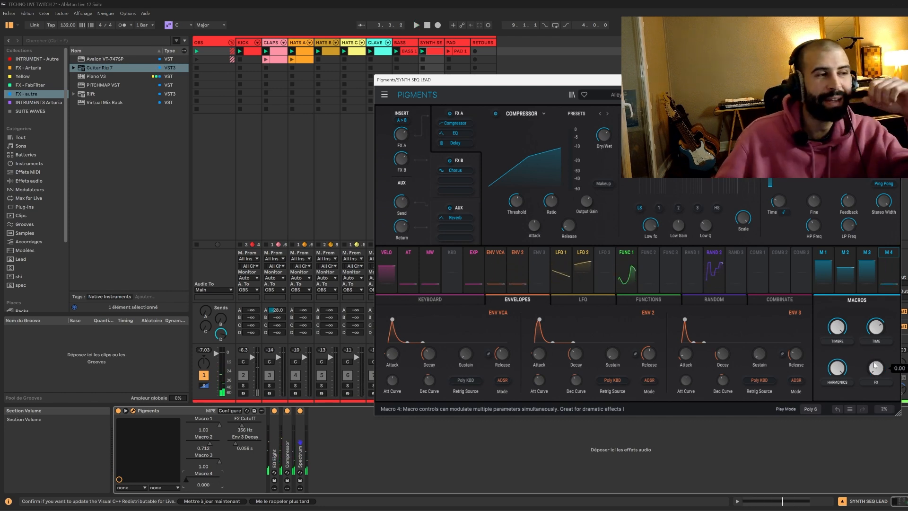
# Reposition the Pigments window, set Macro 1 to about 0.877 and lower F2 Cutoff to about 37.6 Hz.
pyautogui.moveTo(599, 85); pyautogui.dragTo(659, 104)
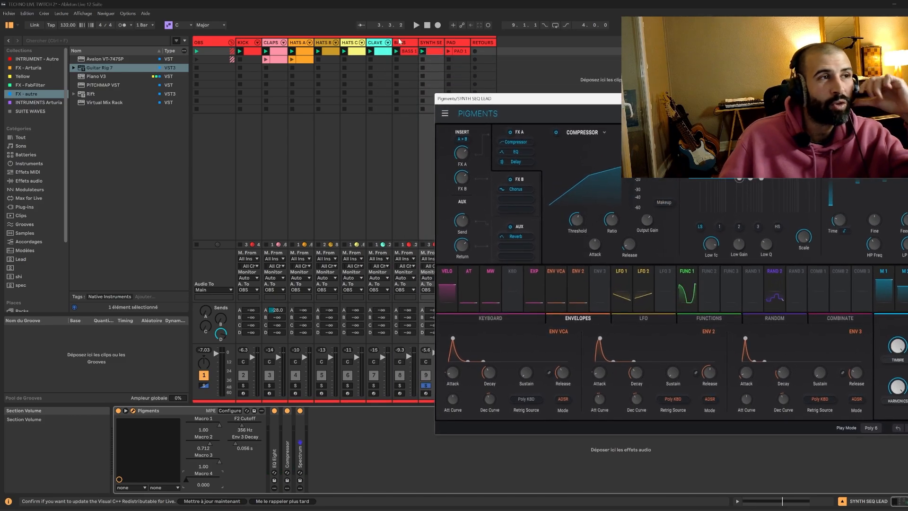
pyautogui.moveTo(218, 424); pyautogui.dragTo(215, 425)
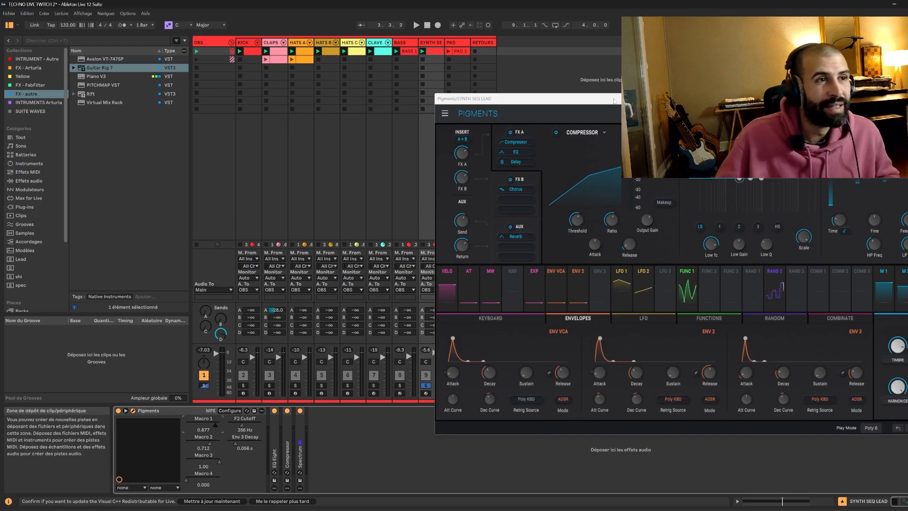
pyautogui.moveTo(614, 100); pyautogui.dragTo(601, 94)
pyautogui.moveTo(241, 427); pyautogui.dragTo(241, 464)
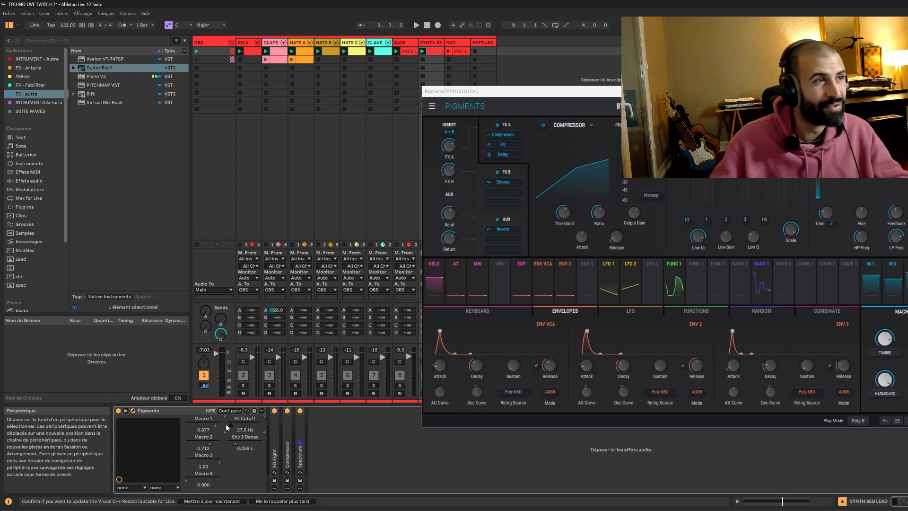
# Play the set, move the Pigments window aside, and solo the clave, hats, claps, kick and synth sequence tracks to audition them.
pyautogui.press('space')
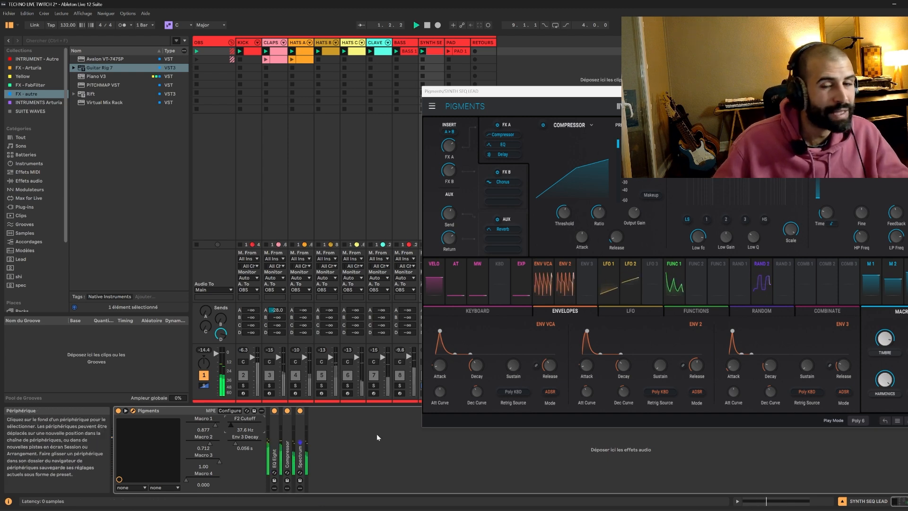
pyautogui.moveTo(497, 91); pyautogui.dragTo(679, 197)
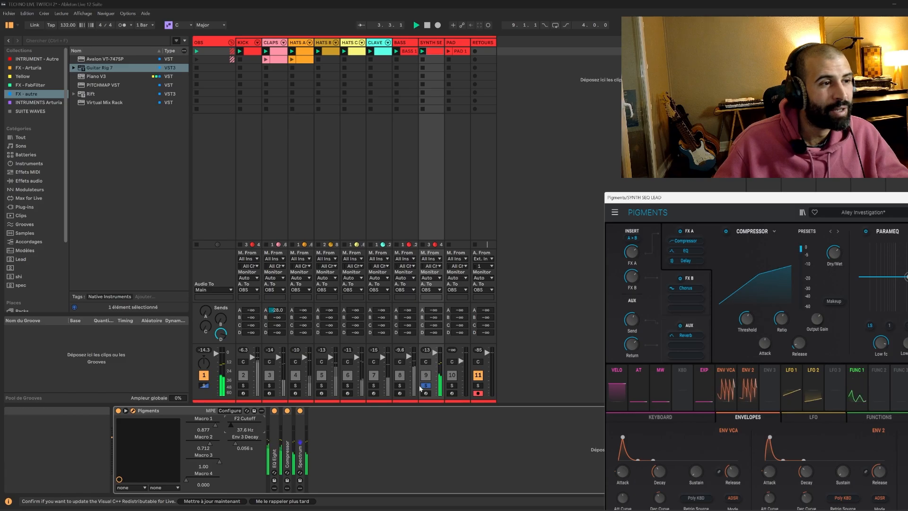
pyautogui.click(373, 386)
pyautogui.click(348, 386)
pyautogui.click(269, 386)
pyautogui.click(243, 385)
pyautogui.click(321, 385)
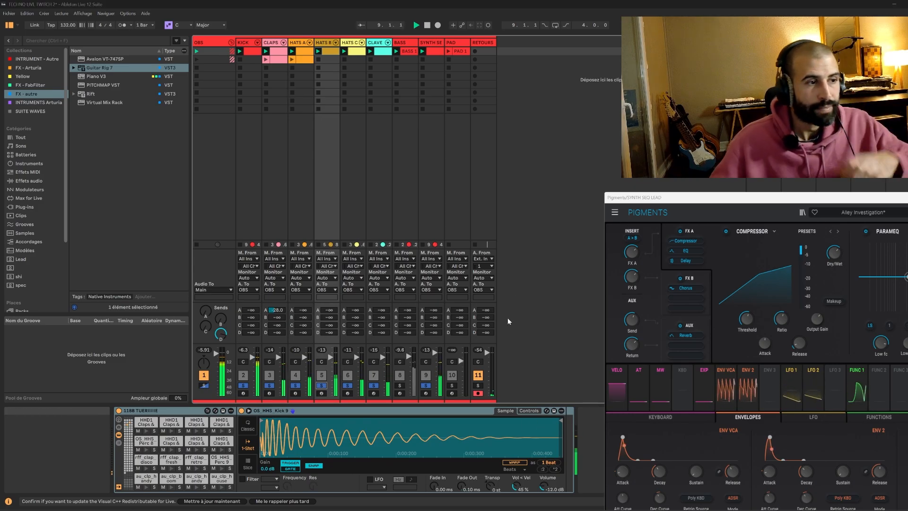
pyautogui.click(426, 386)
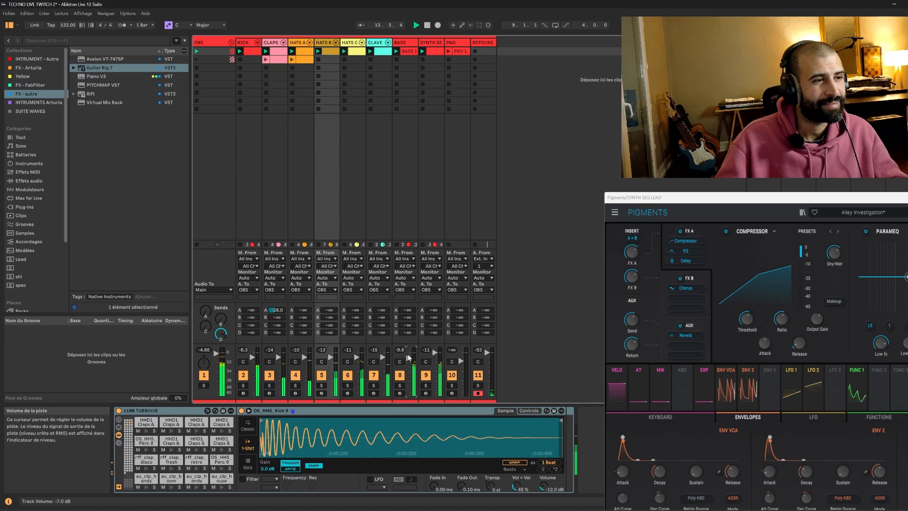
pyautogui.press('space')
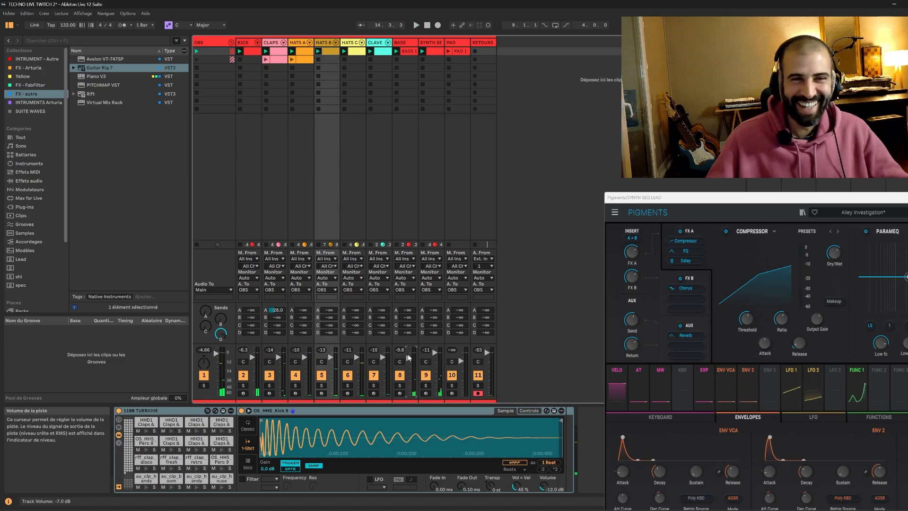
# Move the Pigments window out of the way and open the PAD track's device chain.
pyautogui.moveTo(883, 197); pyautogui.dragTo(651, 442)
pyautogui.click(462, 43)
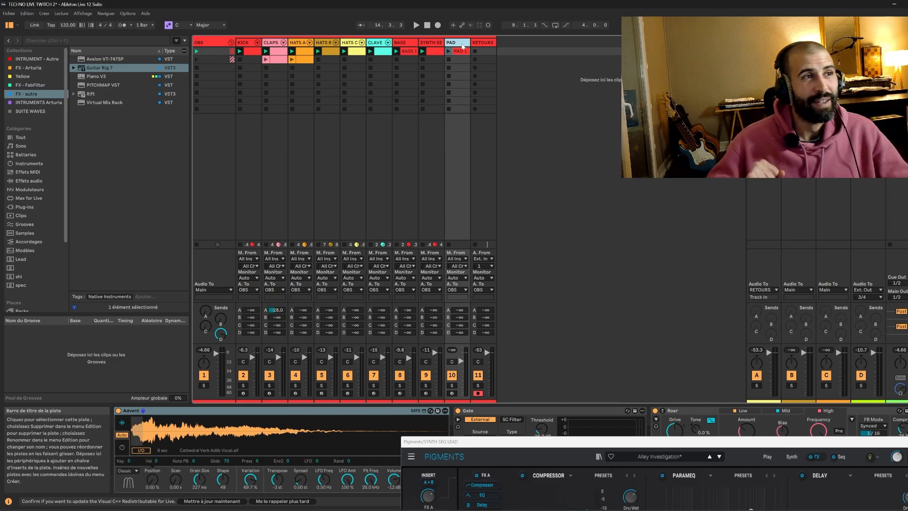
pyautogui.moveTo(815, 441); pyautogui.dragTo(492, 131)
pyautogui.click(600, 132)
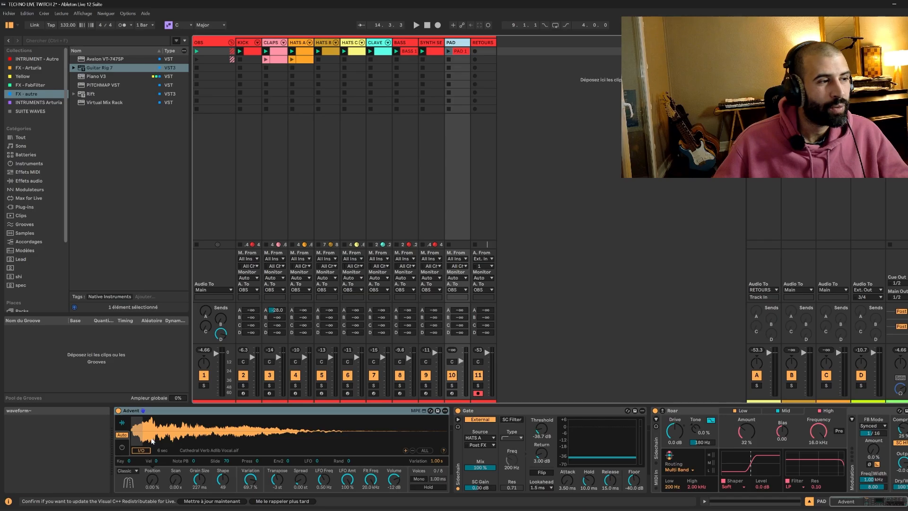
# Toggle the PAD's Gate and Roar devices, solo the PAD track and launch its clip with playback.
pyautogui.click(458, 410)
pyautogui.click(655, 410)
pyautogui.click(451, 386)
pyautogui.click(447, 51)
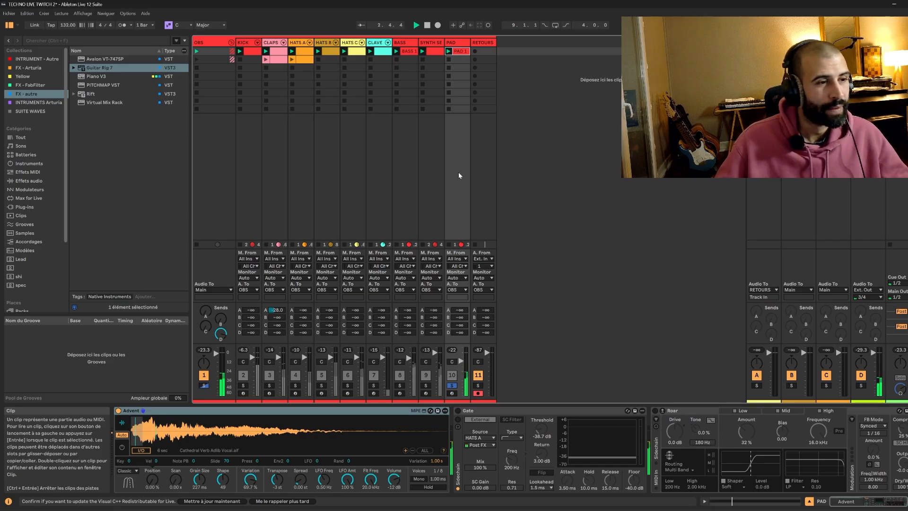
pyautogui.press('space')
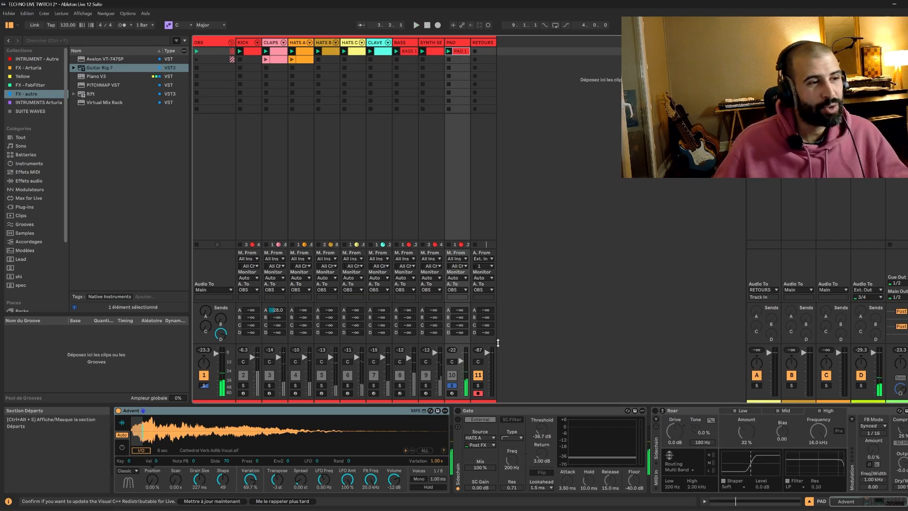
# Toggle the PAD's Gate while playing, unsolo the PAD and deactivate the PAD track.
pyautogui.click(457, 411)
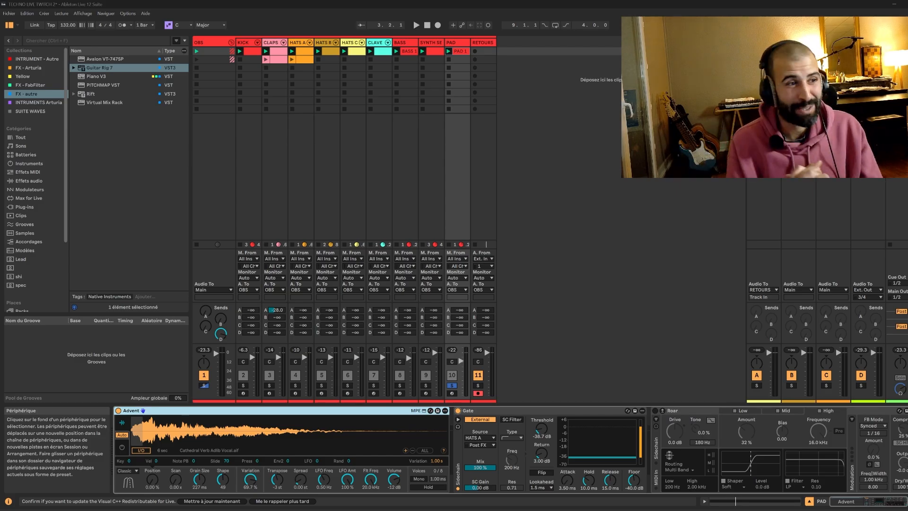
pyautogui.click(451, 385)
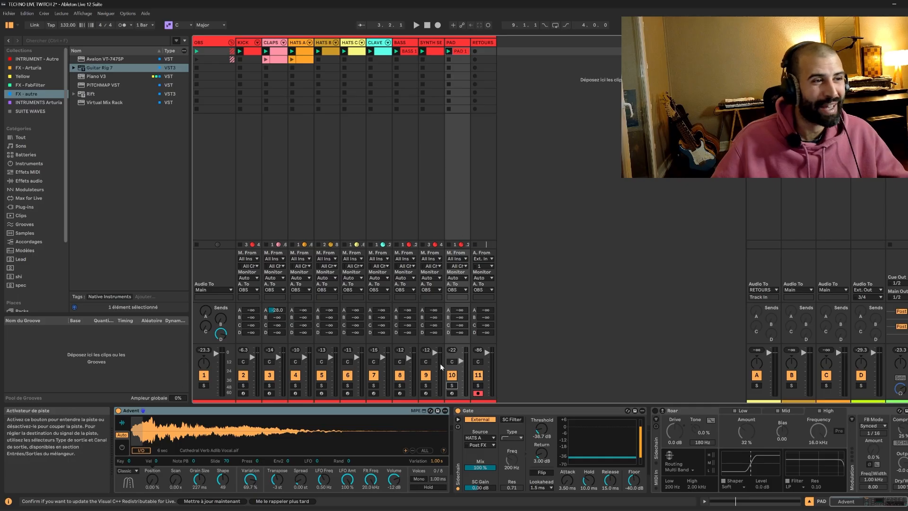
pyautogui.click(451, 375)
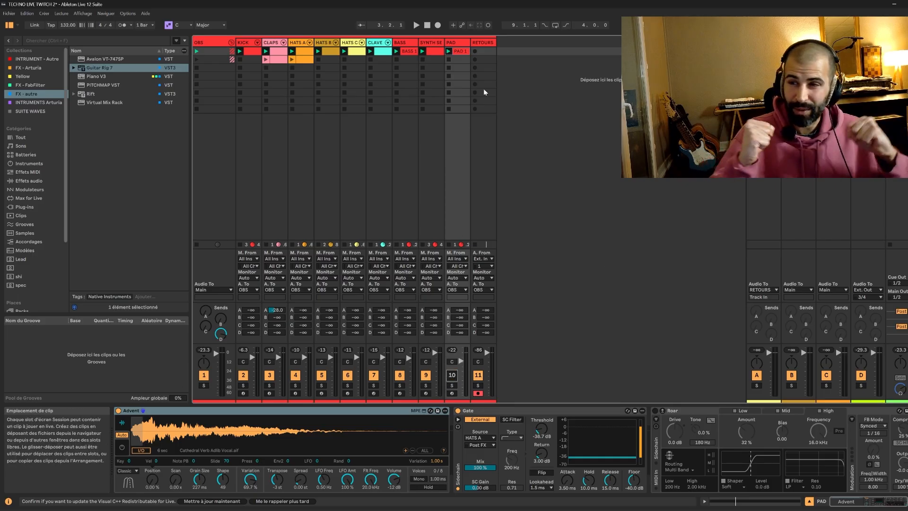
pyautogui.press('space')
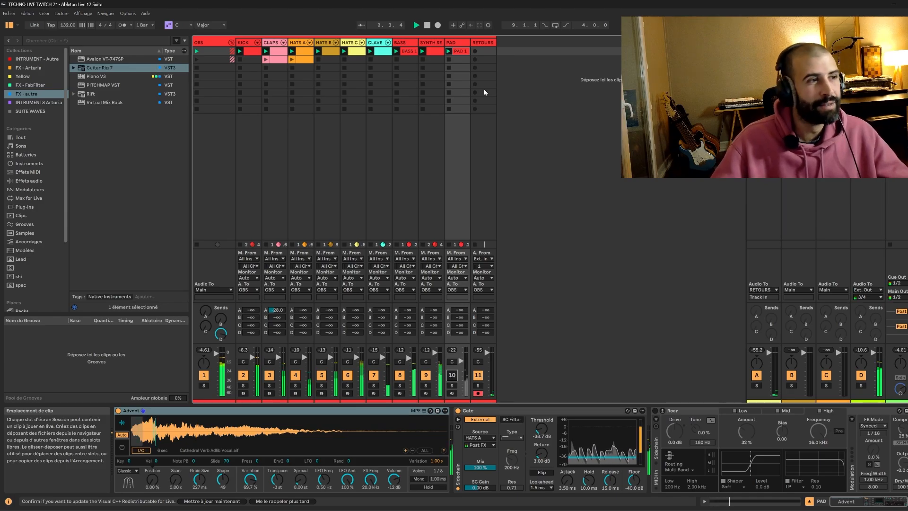
pyautogui.press('space')
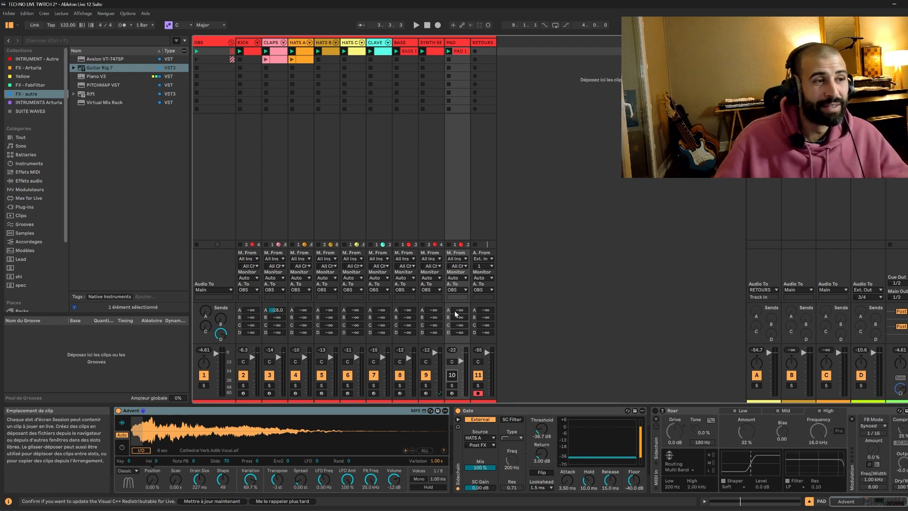
# Reactivate and solo the PAD track and compare its sound with the Gate switched on and off.
pyautogui.click(457, 45)
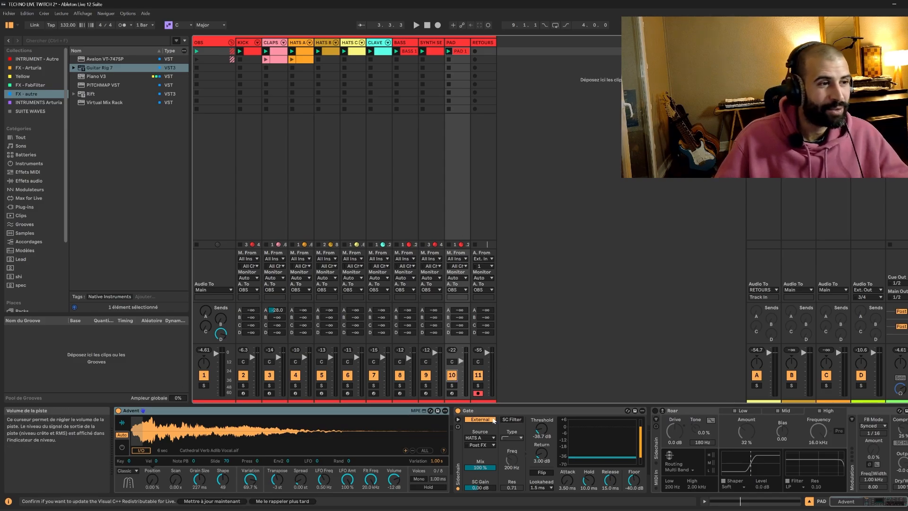
pyautogui.click(457, 410)
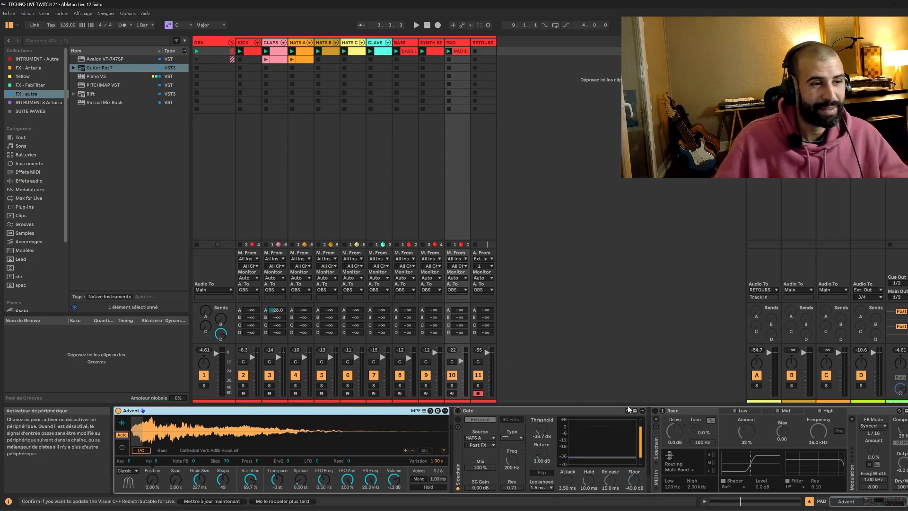
pyautogui.click(452, 386)
pyautogui.press('space')
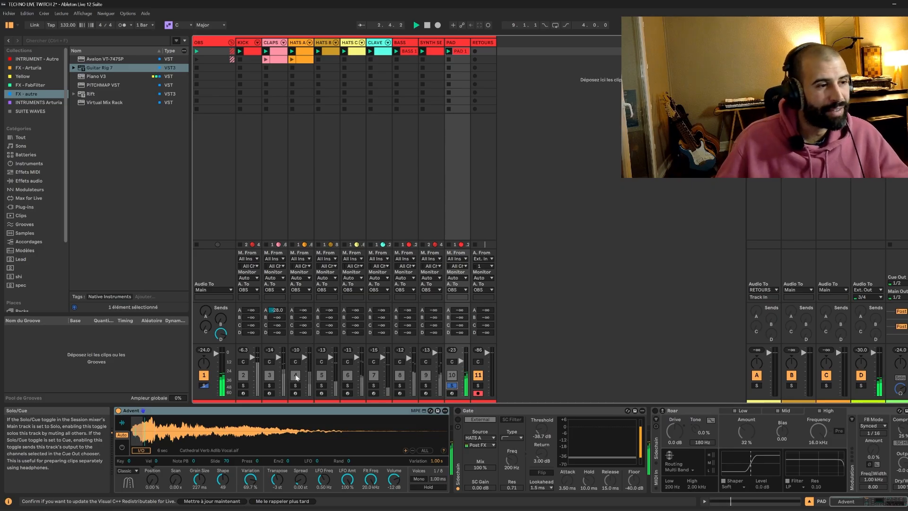
pyautogui.click(198, 411)
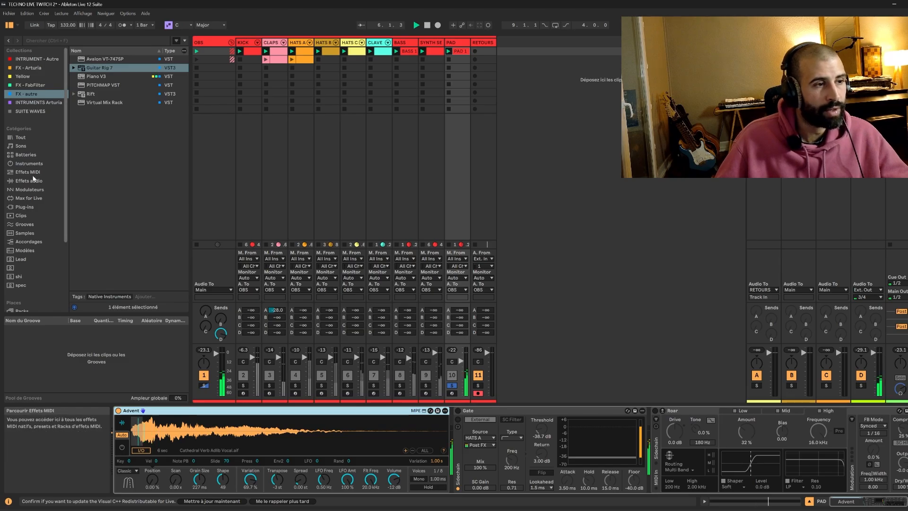
pyautogui.click(458, 410)
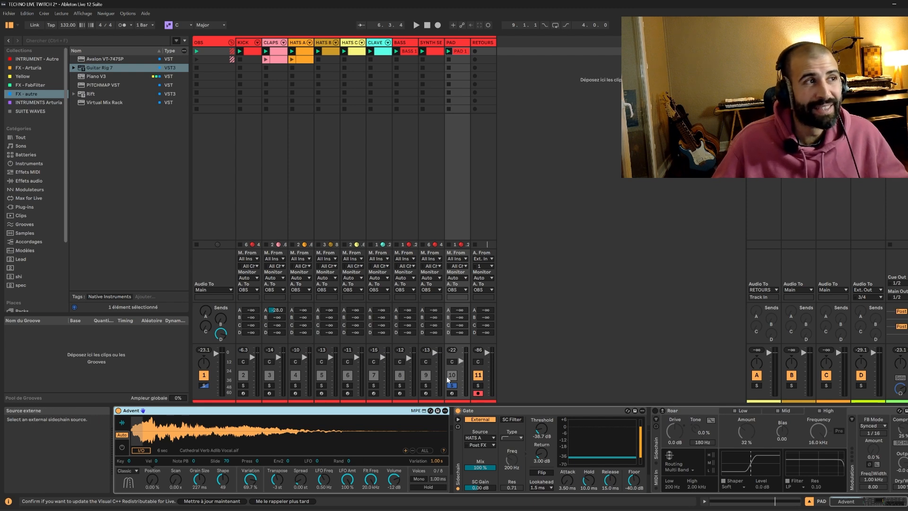
# Solo the HATS A track alongside the PAD and restart playback.
pyautogui.click(299, 43)
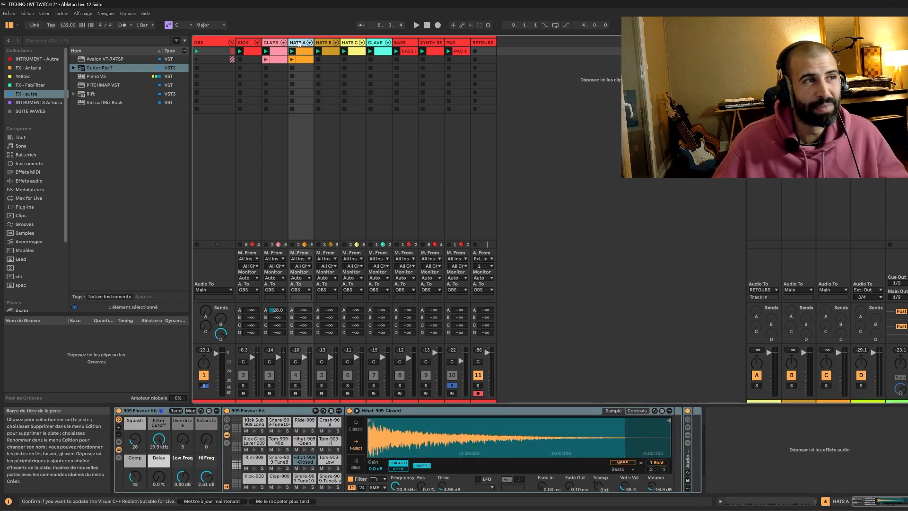
pyautogui.click(455, 166)
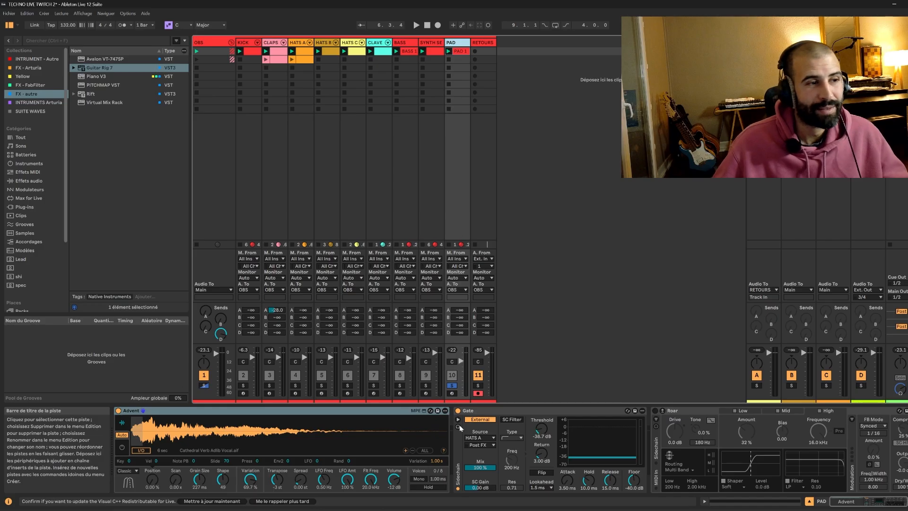
pyautogui.keyDown('ctrl'); pyautogui.click(297, 386); pyautogui.keyUp('ctrl')
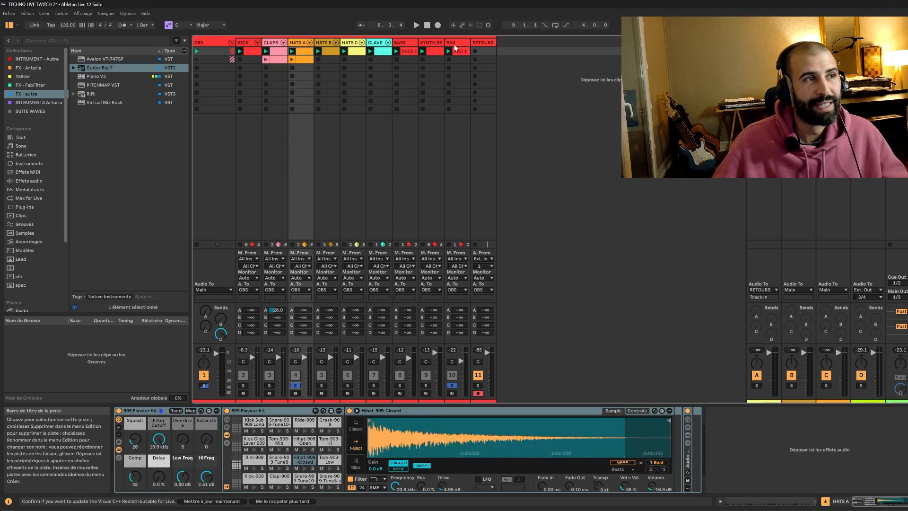
pyautogui.click(457, 42)
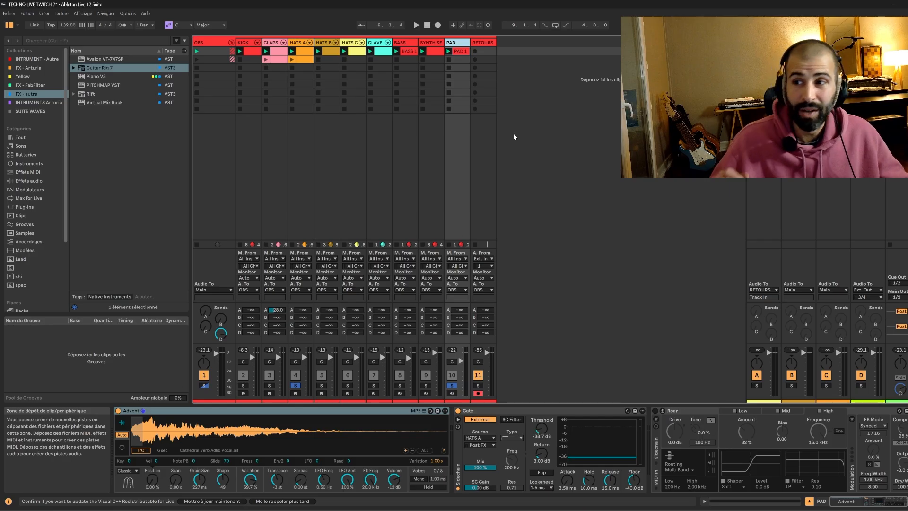
pyautogui.press('space')
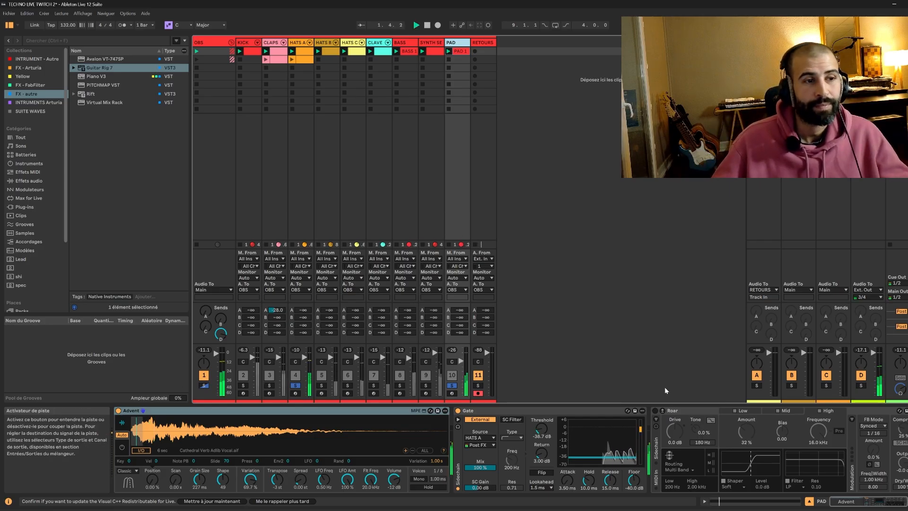
# Enable the Shaper section of Roar on the PAD and audition the result.
pyautogui.click(723, 481)
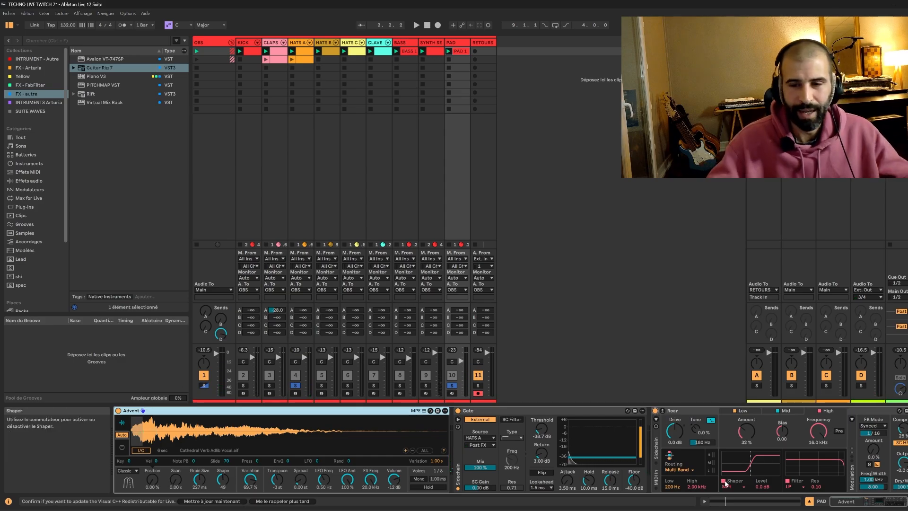
pyautogui.press('space')
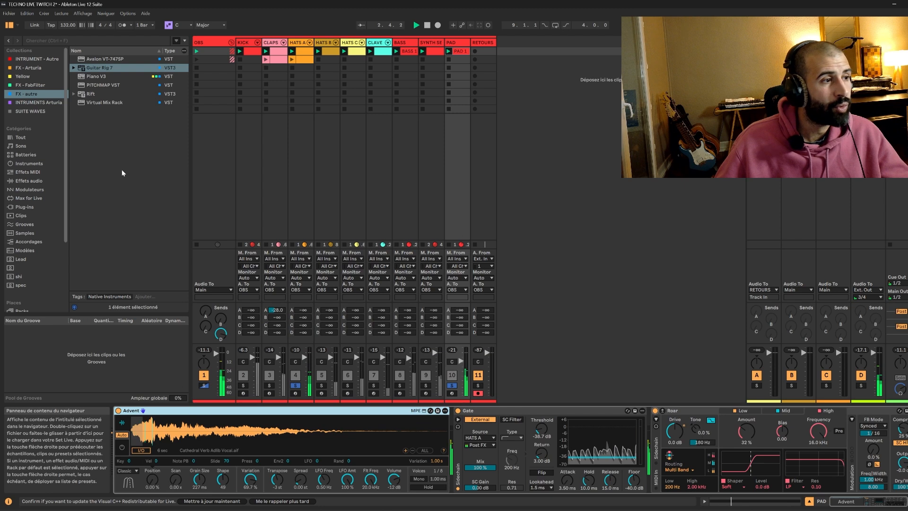
pyautogui.click(56, 345)
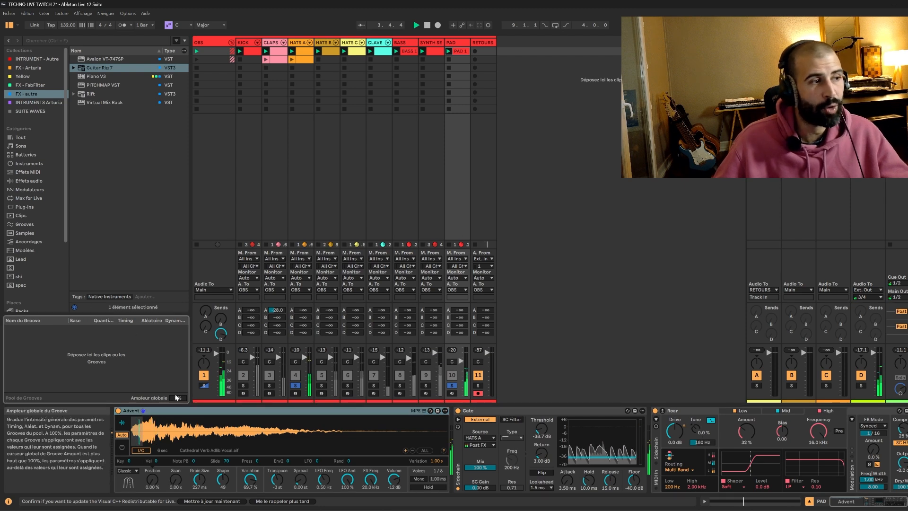
pyautogui.press('space')
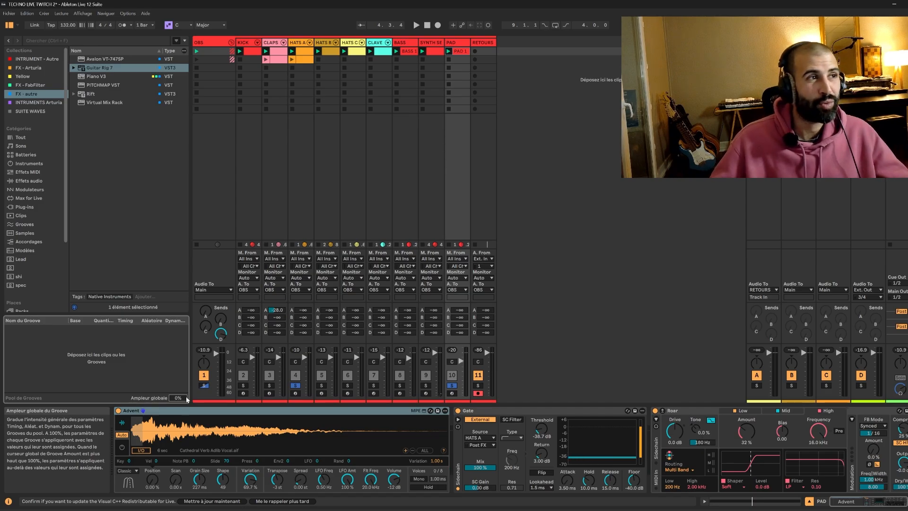
# Inspect the MIDI clips of the hats, claps and kick tracks in the clip editor.
pyautogui.doubleClick(356, 52)
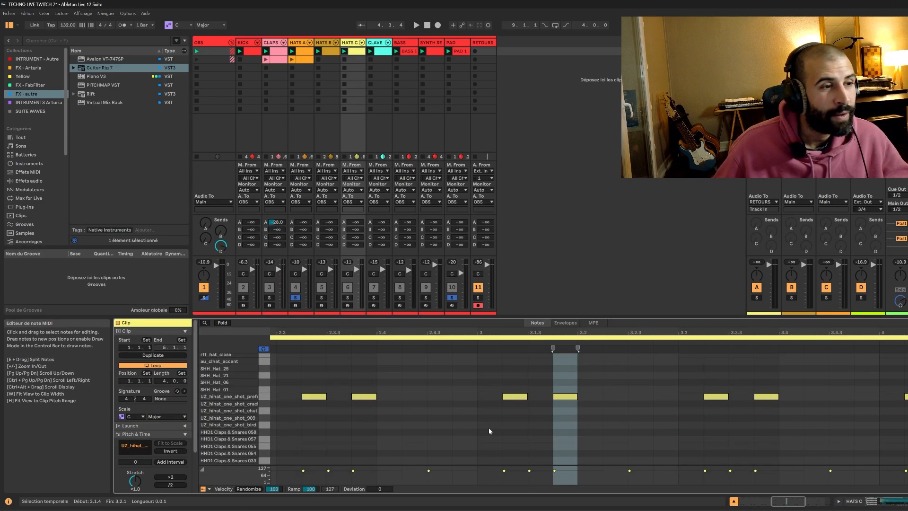
pyautogui.click(329, 51)
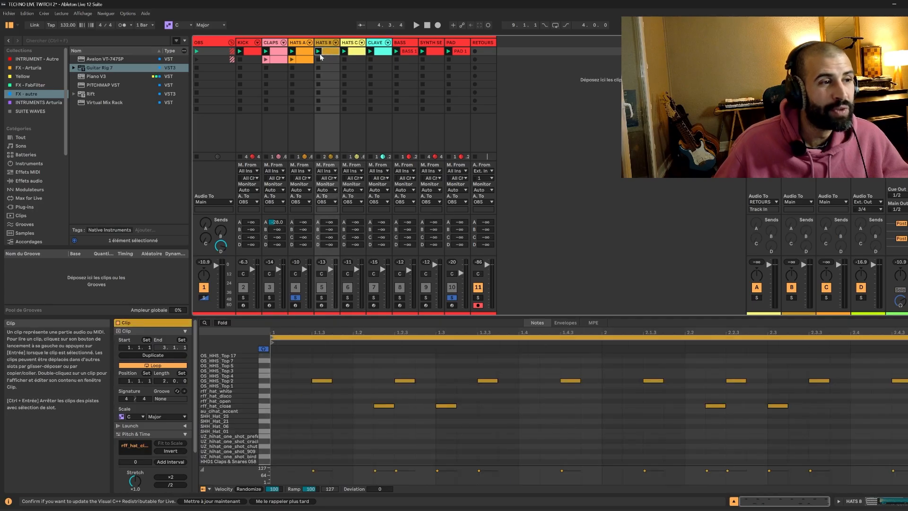
pyautogui.click(298, 57)
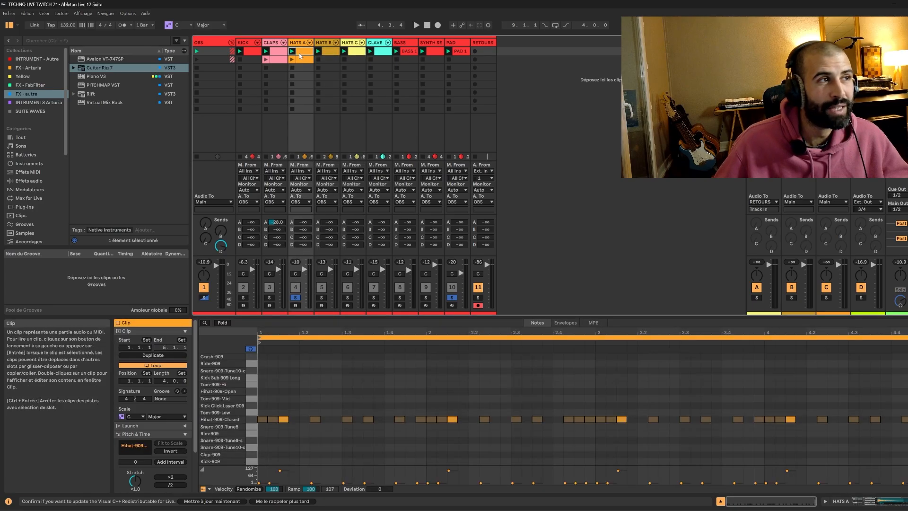
pyautogui.click(274, 59)
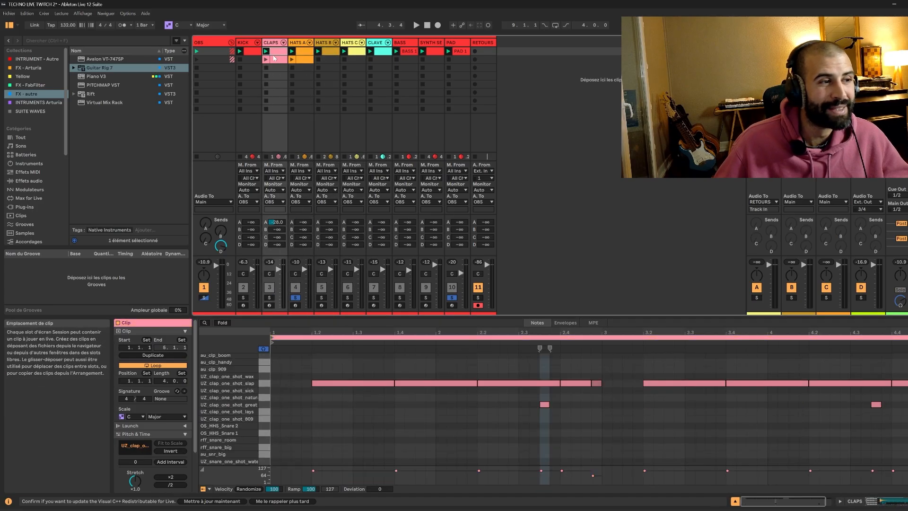
pyautogui.click(248, 51)
pyautogui.click(329, 52)
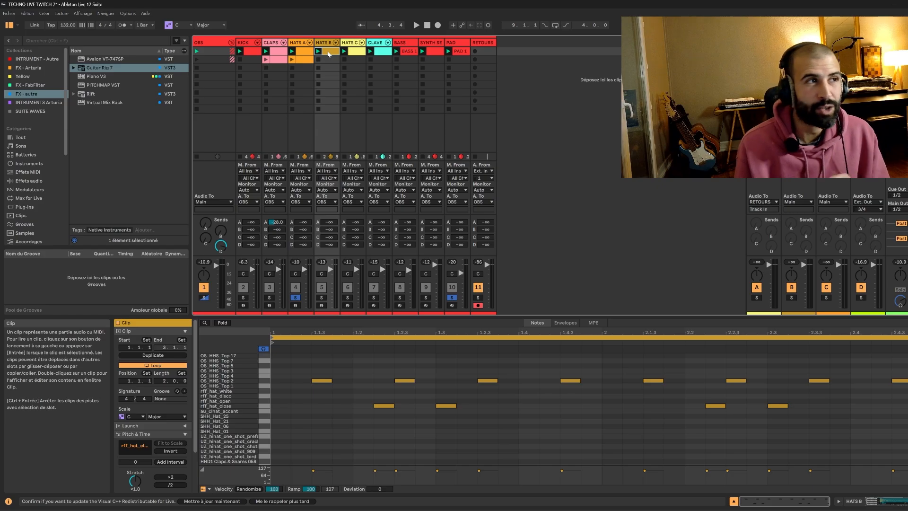
# Toggle solo on the PAD, kick, claps, HATS A, HATS B, HATS C and clave tracks in turn.
pyautogui.click(452, 298)
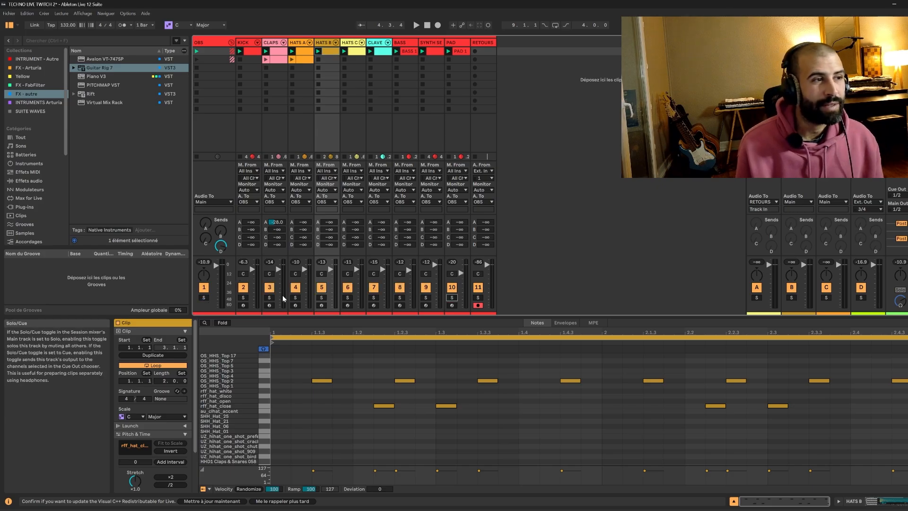
pyautogui.keyDown('ctrl'); pyautogui.click(243, 298); pyautogui.keyUp('ctrl')
pyautogui.keyDown('ctrl'); pyautogui.click(270, 298); pyautogui.keyUp('ctrl')
pyautogui.keyDown('ctrl'); pyautogui.click(295, 297); pyautogui.keyUp('ctrl')
pyautogui.keyDown('ctrl'); pyautogui.click(321, 298); pyautogui.keyUp('ctrl')
pyautogui.keyDown('ctrl'); pyautogui.click(347, 298); pyautogui.keyUp('ctrl')
pyautogui.keyDown('ctrl'); pyautogui.click(374, 297); pyautogui.keyUp('ctrl')
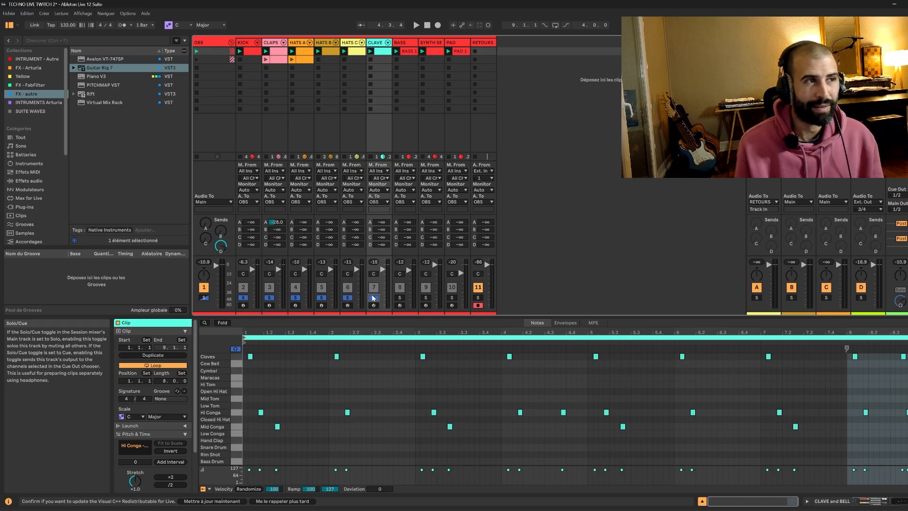
# Start playback, open the BASS 1 clip in the note editor and select the range from about bar 2.4 to 3.
pyautogui.press('space')
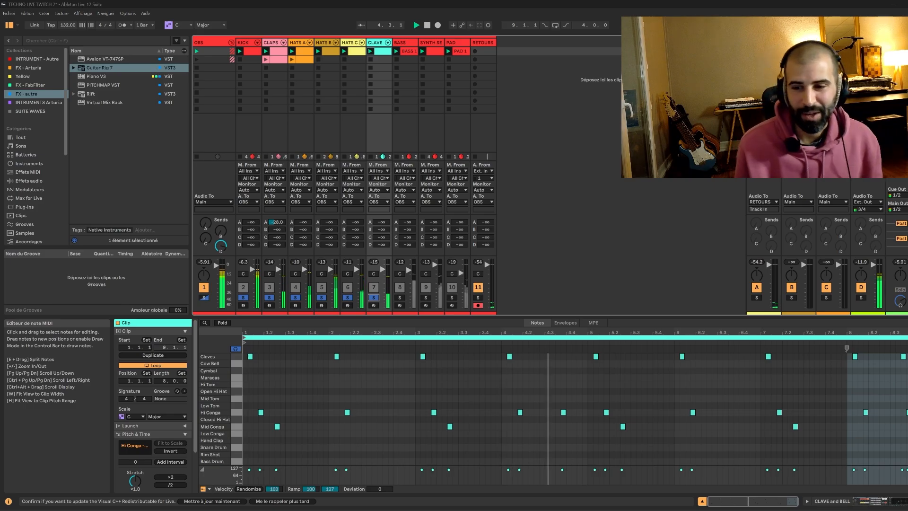
pyautogui.click(374, 298)
pyautogui.click(411, 52)
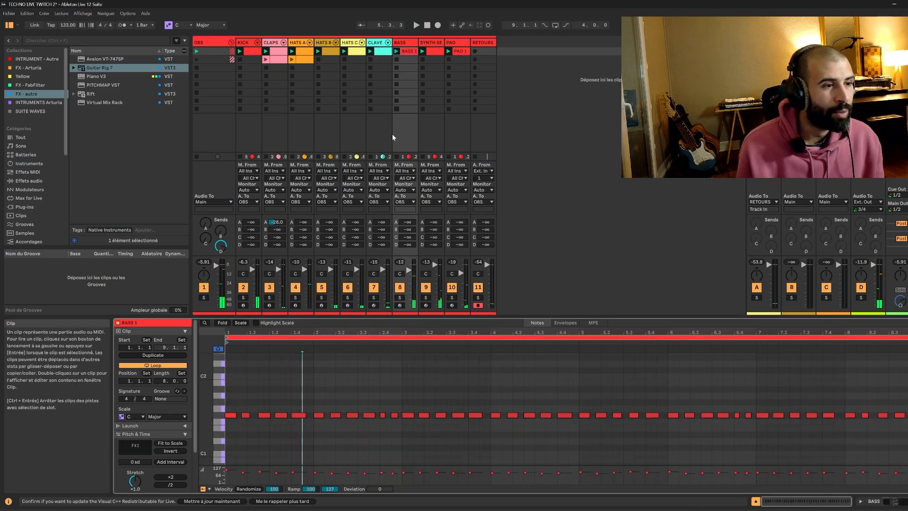
pyautogui.moveTo(248, 332); pyautogui.dragTo(248, 353)
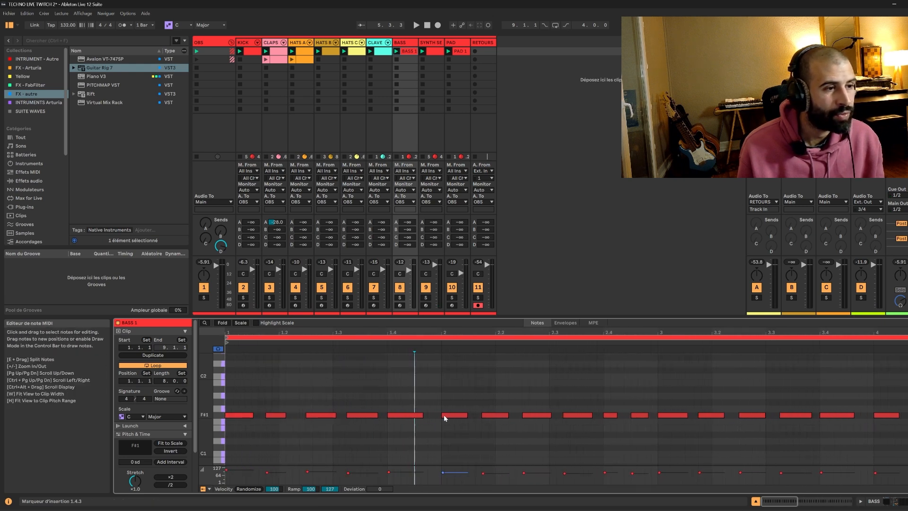
pyautogui.moveTo(493, 332); pyautogui.dragTo(494, 327)
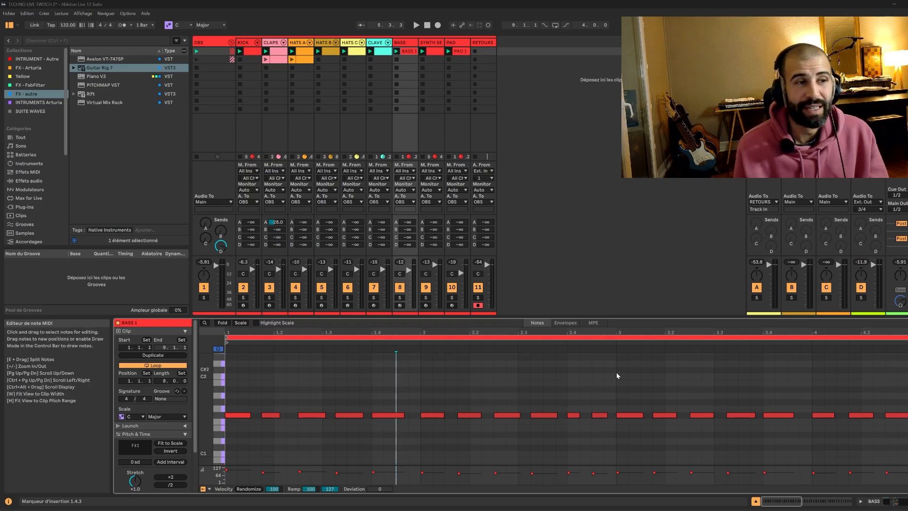
pyautogui.moveTo(616, 372); pyautogui.dragTo(567, 383)
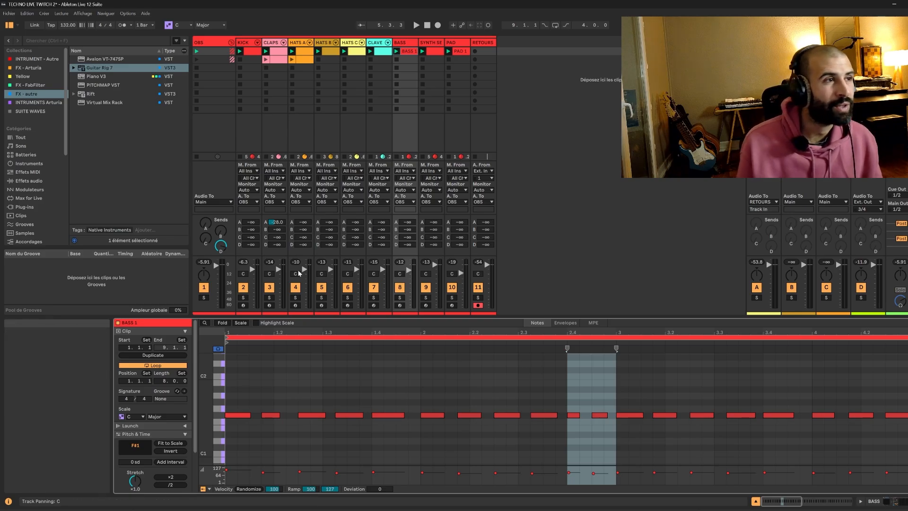
# Toggle solo on the kick, claps, HATS A, HATS B, HATS C, clave and bass tracks and restart playback.
pyautogui.click(244, 298)
pyautogui.keyDown('ctrl'); pyautogui.click(270, 298); pyautogui.keyUp('ctrl')
pyautogui.keyDown('ctrl'); pyautogui.click(295, 298); pyautogui.keyUp('ctrl')
pyautogui.keyDown('ctrl'); pyautogui.click(321, 298); pyautogui.keyUp('ctrl')
pyautogui.keyDown('ctrl'); pyautogui.click(348, 298); pyautogui.keyUp('ctrl')
pyautogui.keyDown('ctrl'); pyautogui.click(374, 298); pyautogui.keyUp('ctrl')
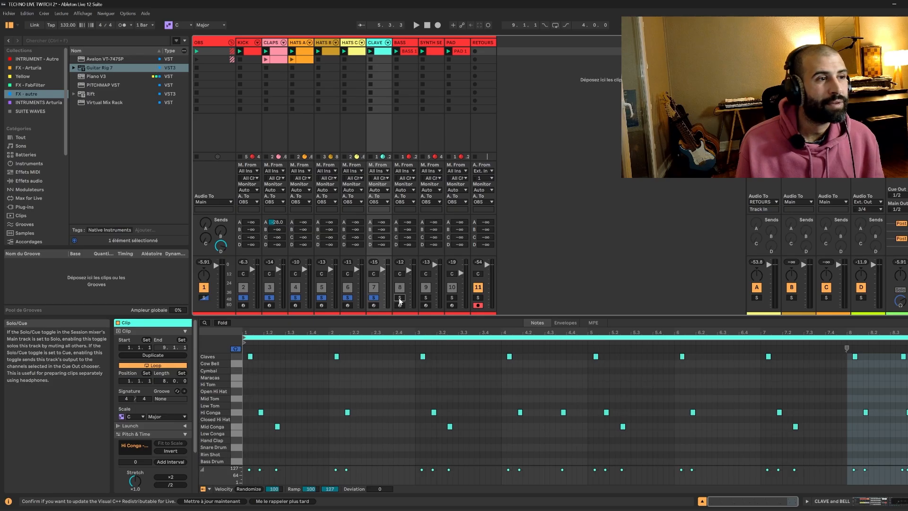
pyautogui.keyDown('ctrl'); pyautogui.click(399, 297); pyautogui.keyUp('ctrl')
pyautogui.press('space')
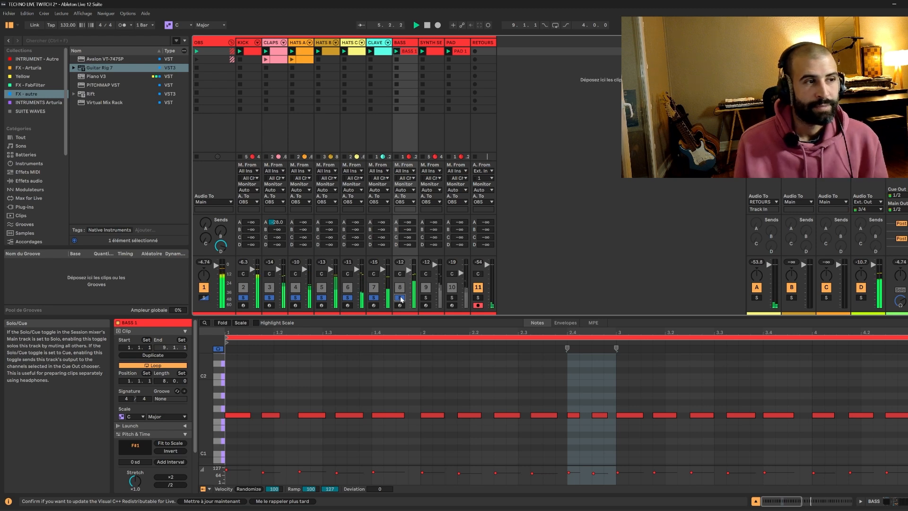
# Swap the bass solo for the SYNTH SEQ LEAD track and audition its clip.
pyautogui.click(399, 298)
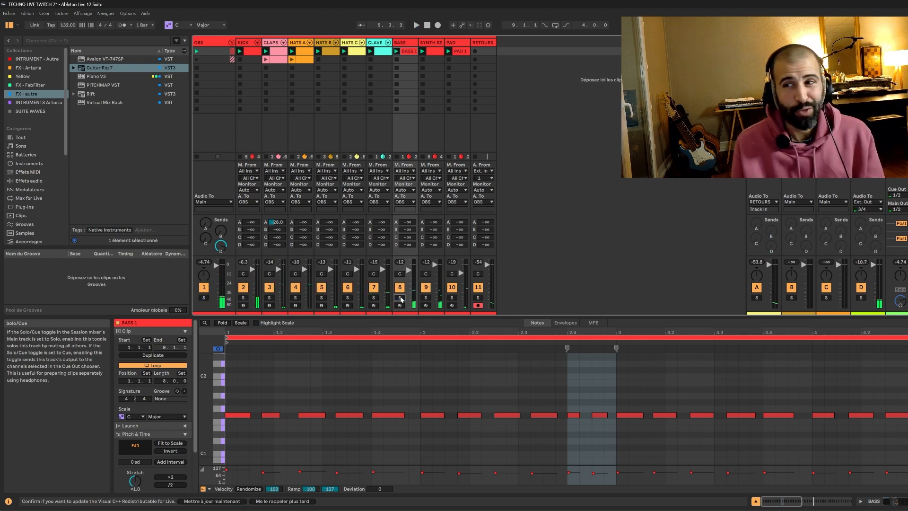
pyautogui.click(426, 299)
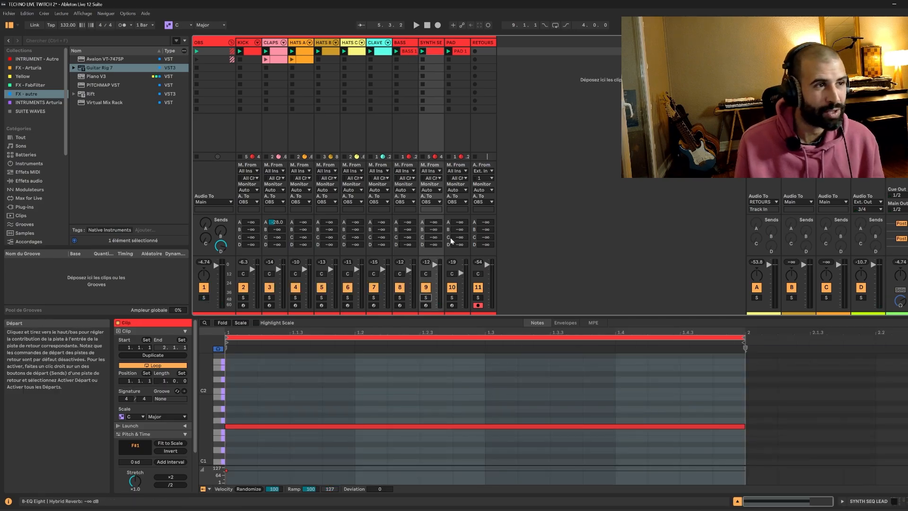
pyautogui.press('space')
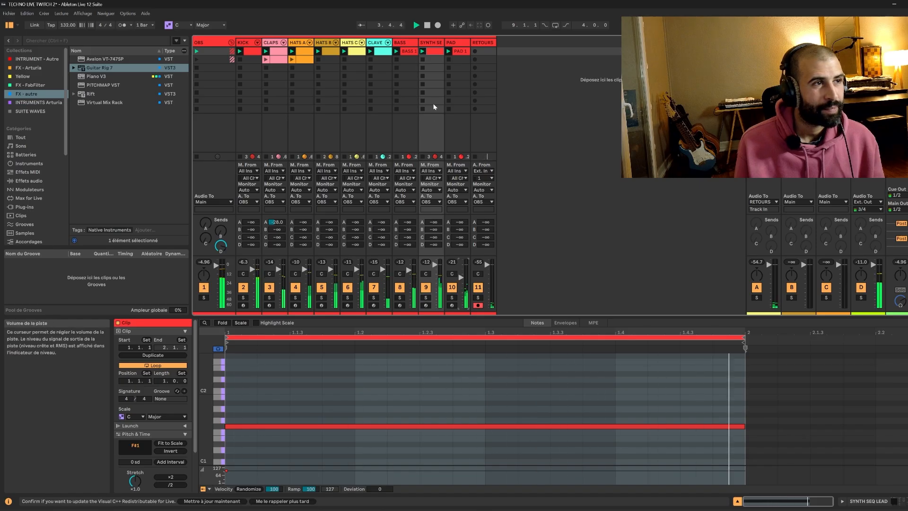
pyautogui.press('space')
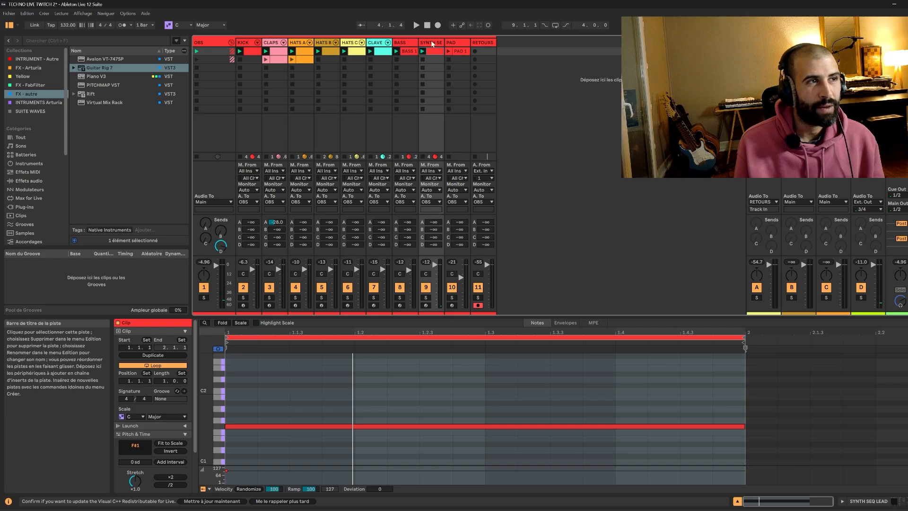
# Launch the PAD 1 clip with the PAD track soloed and start playback.
pyautogui.click(452, 43)
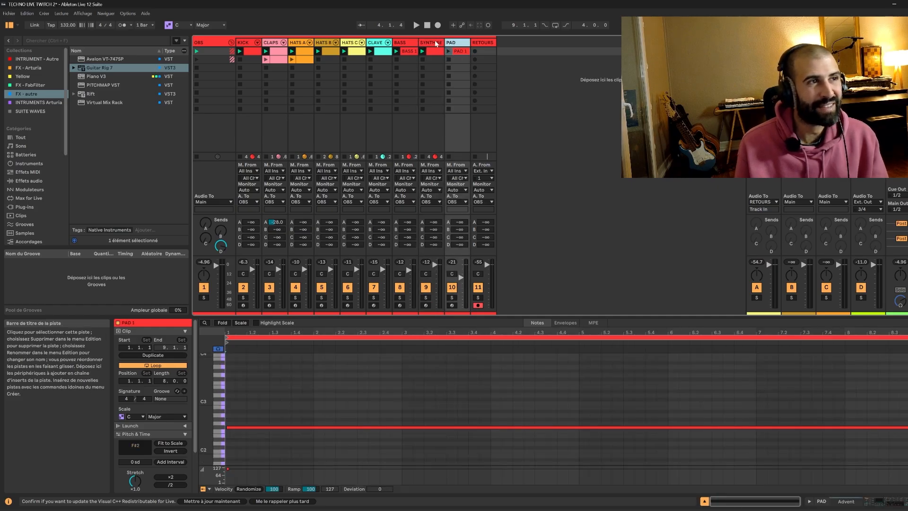
pyautogui.click(435, 43)
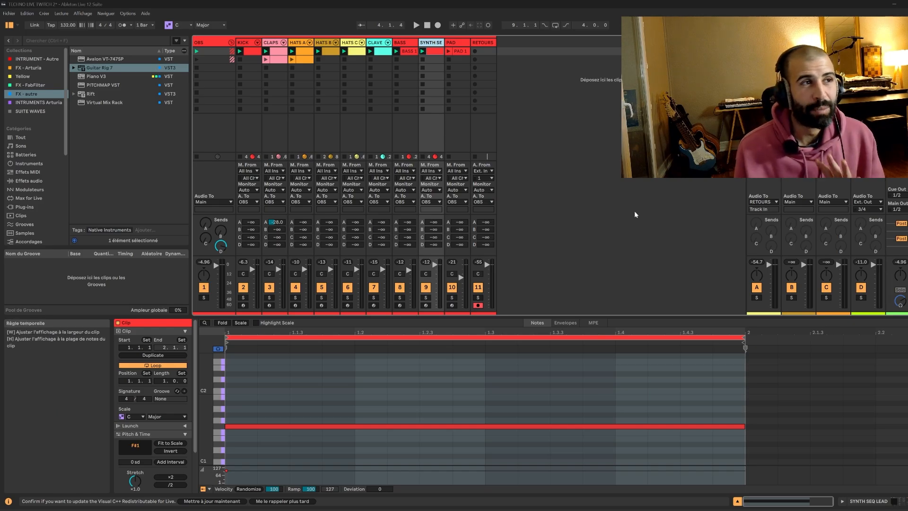
pyautogui.click(460, 51)
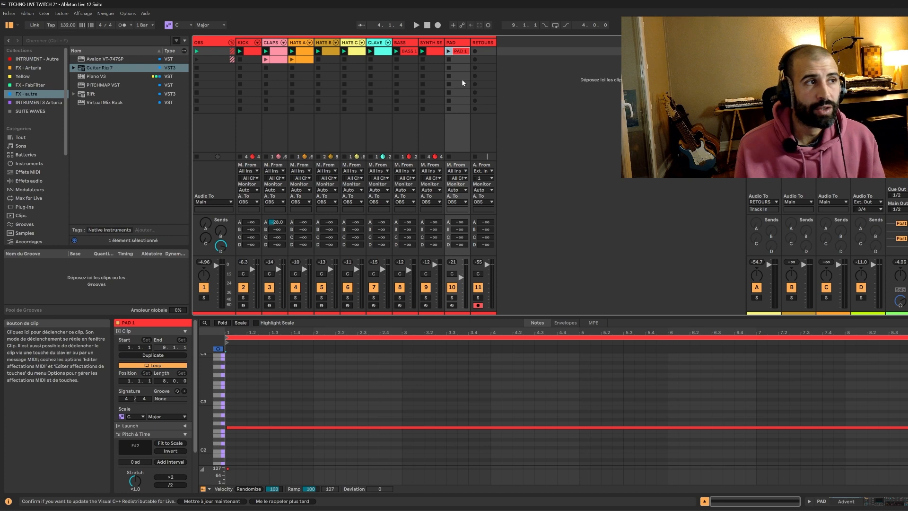
pyautogui.click(451, 297)
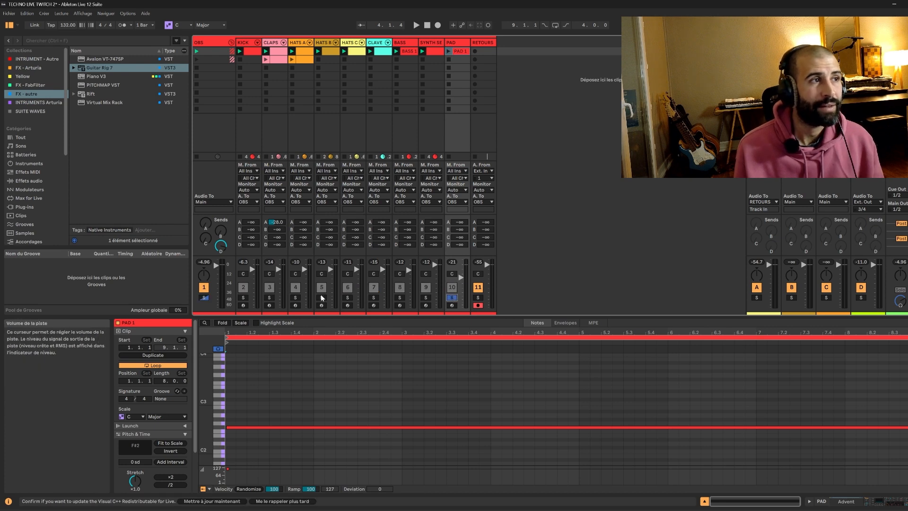
pyautogui.click(449, 51)
pyautogui.press('space')
# Open the PAD's device chain and solo HATS A alongside the PAD before playing.
pyautogui.click(857, 501)
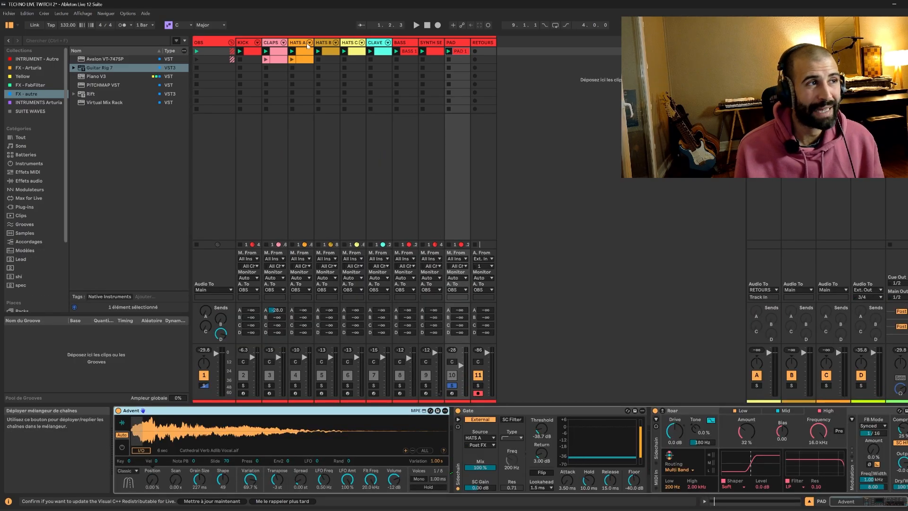
pyautogui.click(295, 385)
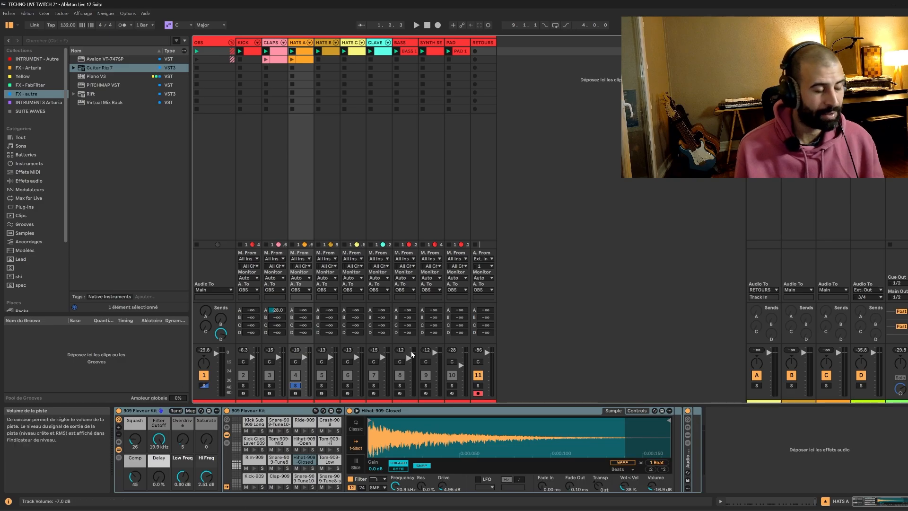
pyautogui.keyDown('ctrl'); pyautogui.click(452, 386); pyautogui.keyUp('ctrl')
pyautogui.press('space')
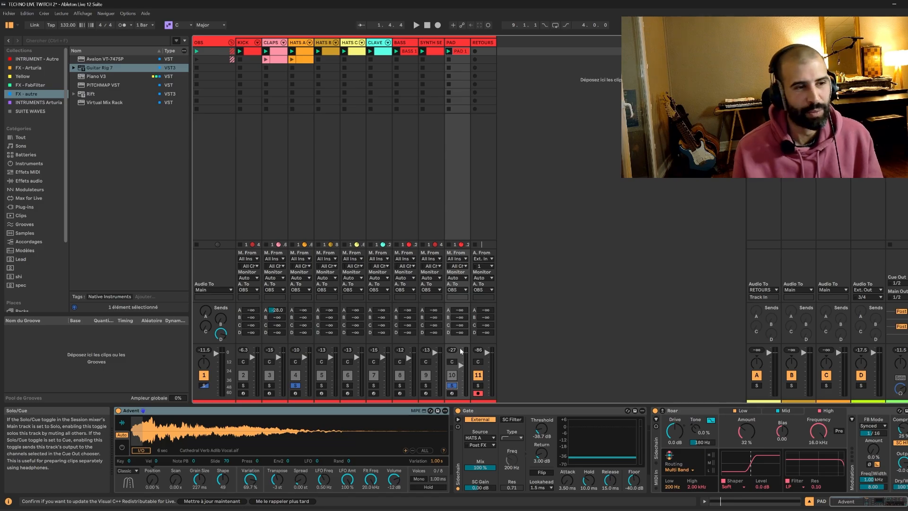
# Audition the PAD's Gate and Roar devices, then clear the PAD solo and restart playback.
pyautogui.click(495, 412)
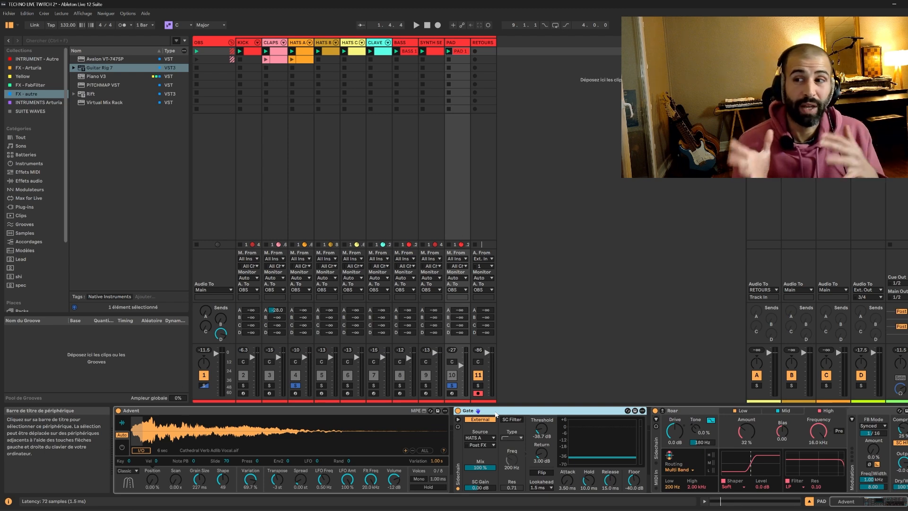
pyautogui.press('space')
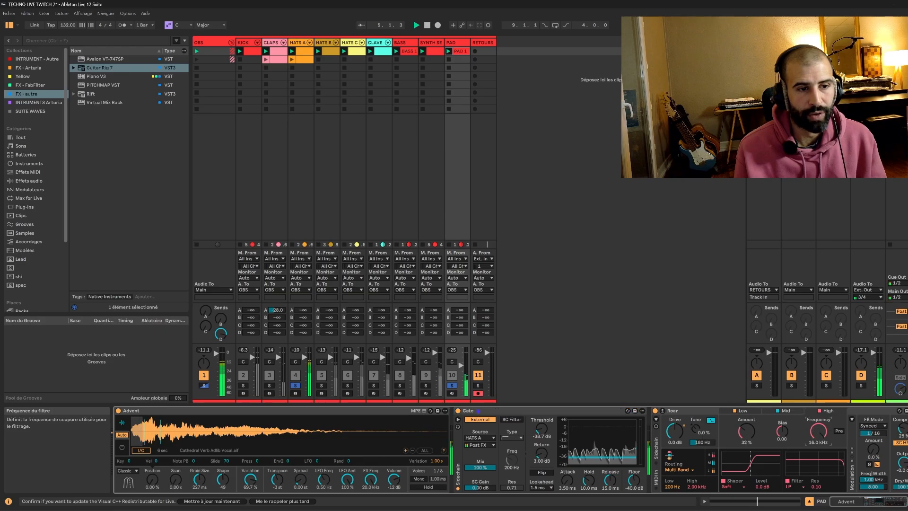
pyautogui.press('space')
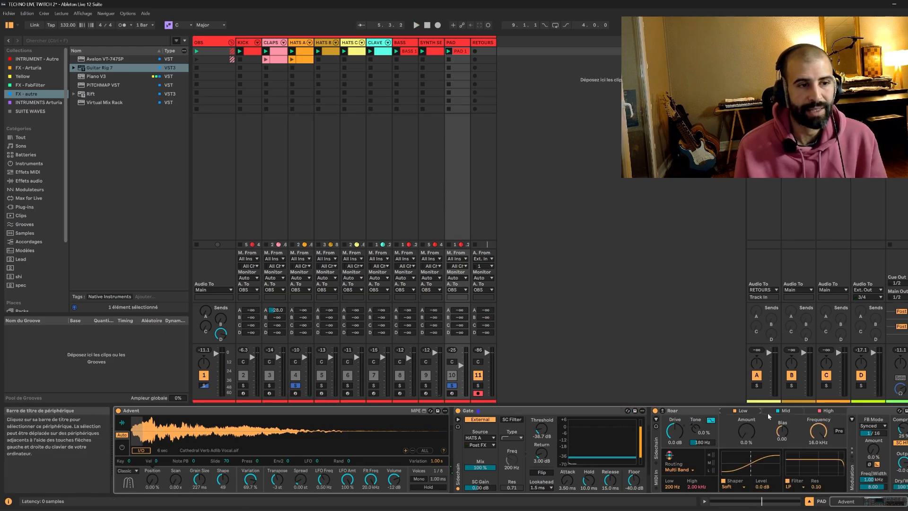
pyautogui.click(832, 410)
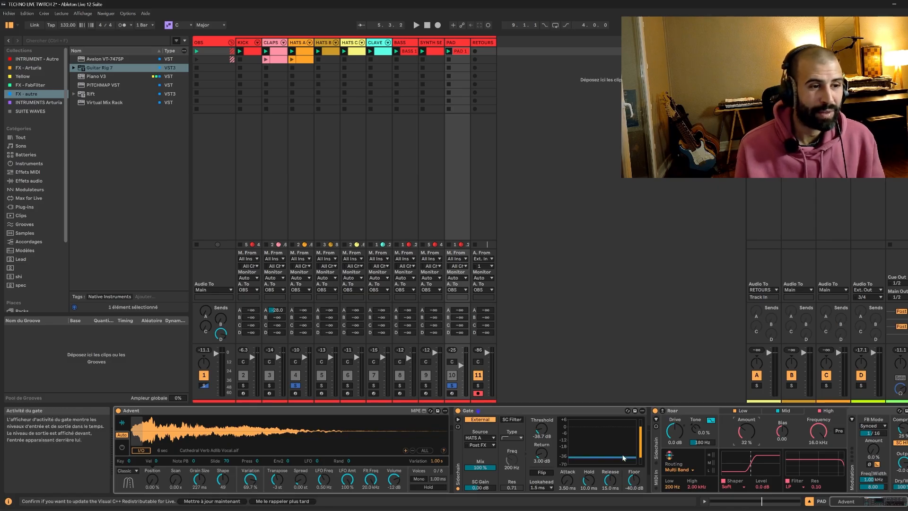
pyautogui.click(567, 411)
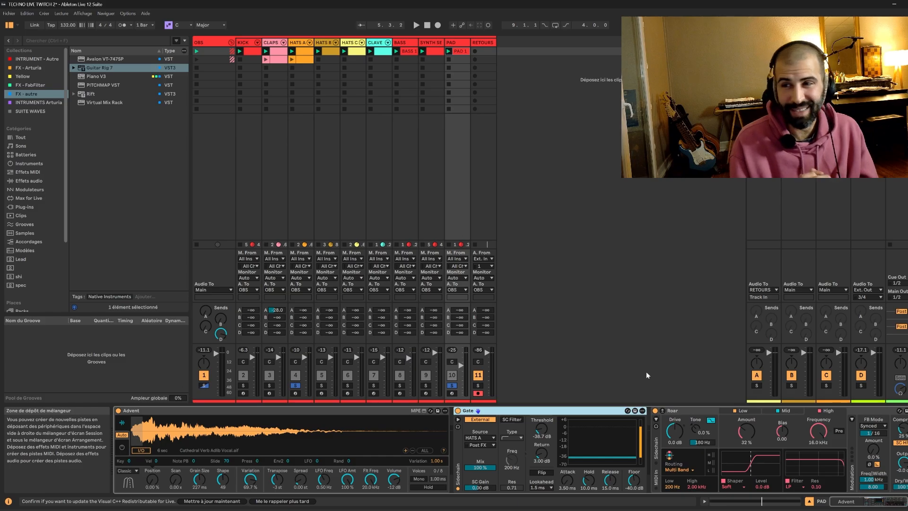
pyautogui.click(452, 385)
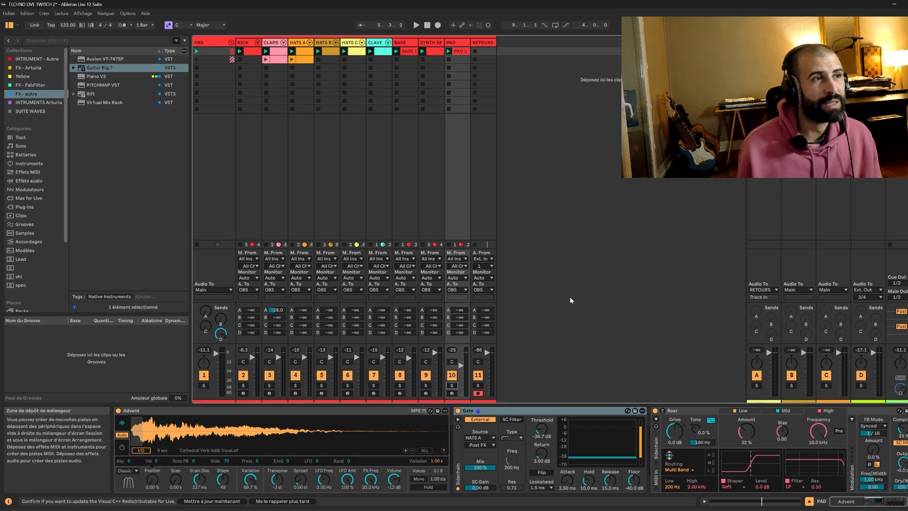
pyautogui.press('space')
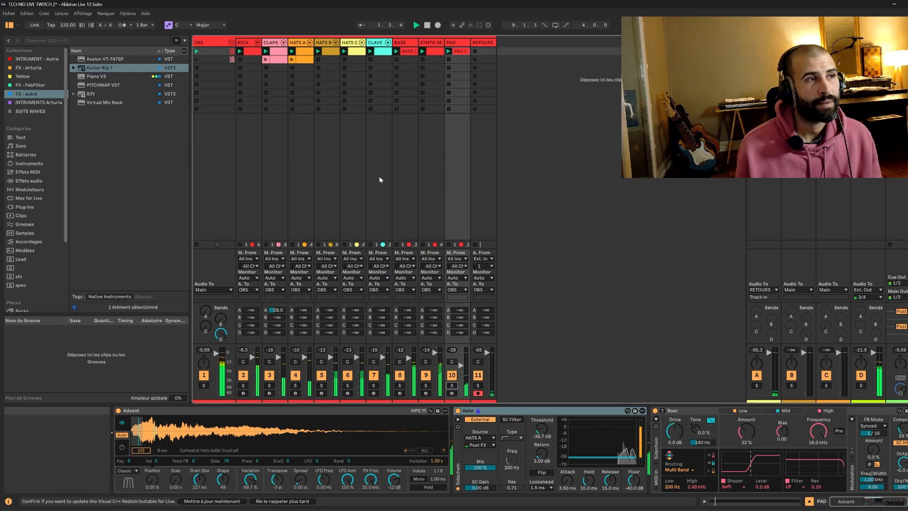
# Delete the second clip in the CLAPS track.
pyautogui.click(279, 60)
pyautogui.doubleClick(272, 62)
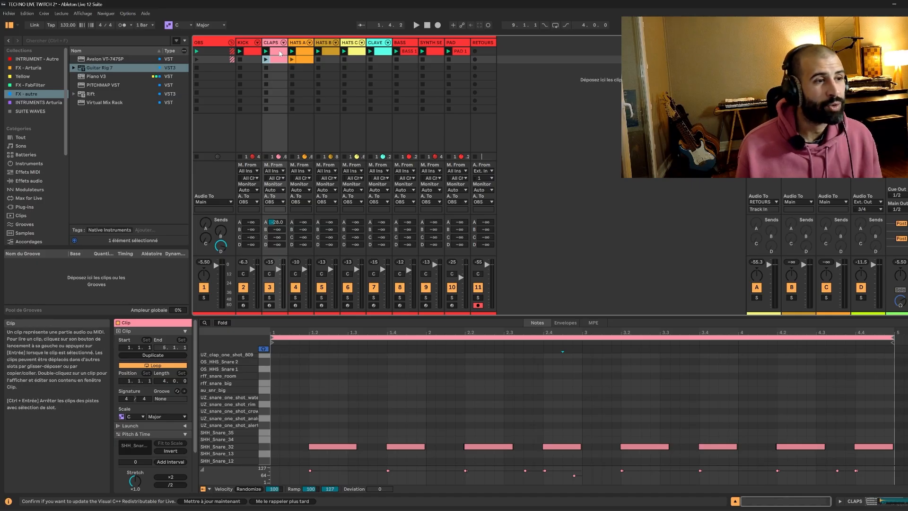
pyautogui.click(279, 52)
pyautogui.click(278, 60)
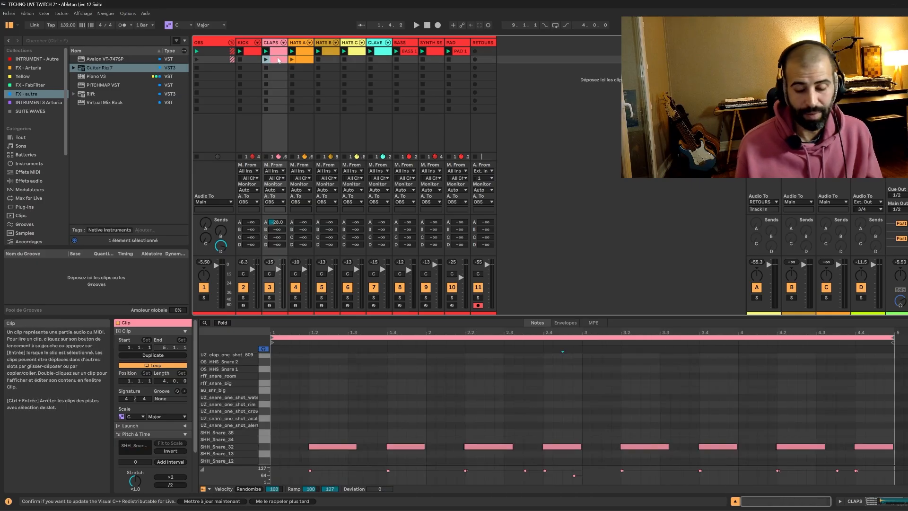
pyautogui.press('Delete')
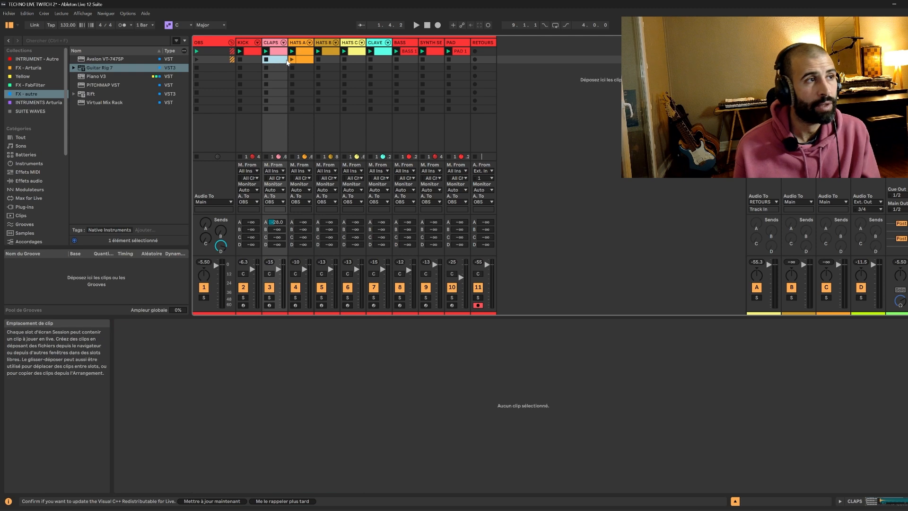
# Switch the HATS A track between its first and second clips.
pyautogui.click(300, 60)
pyautogui.click(301, 52)
pyautogui.click(303, 62)
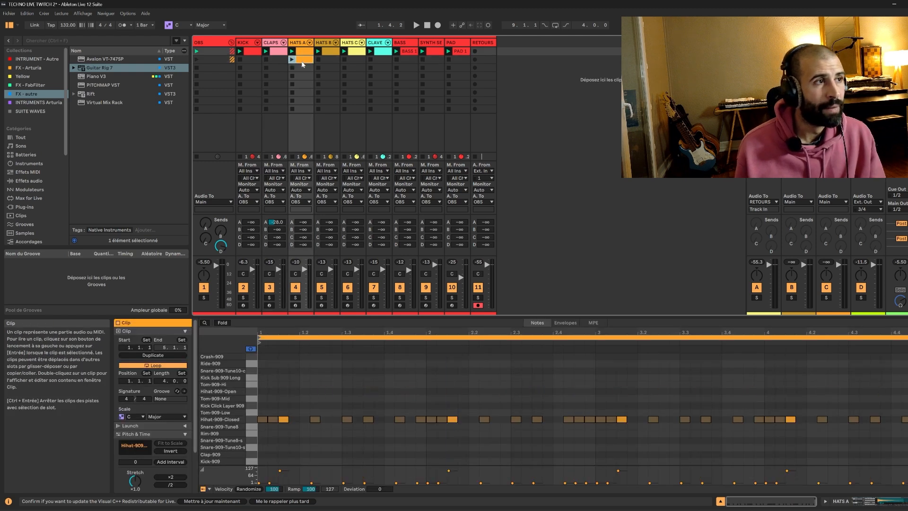
pyautogui.click(302, 52)
pyautogui.click(303, 61)
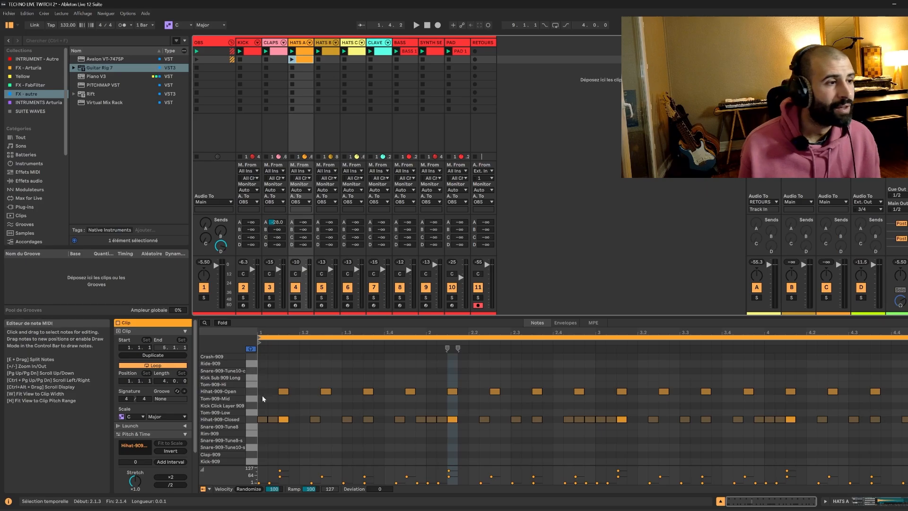
# Solo the kick, claps, HATS A, HATS B, HATS C and clave tracks, then play and launch the second HATS A clip.
pyautogui.click(242, 298)
pyautogui.keyDown('ctrl'); pyautogui.click(270, 298); pyautogui.keyUp('ctrl')
pyautogui.keyDown('ctrl'); pyautogui.click(294, 298); pyautogui.keyUp('ctrl')
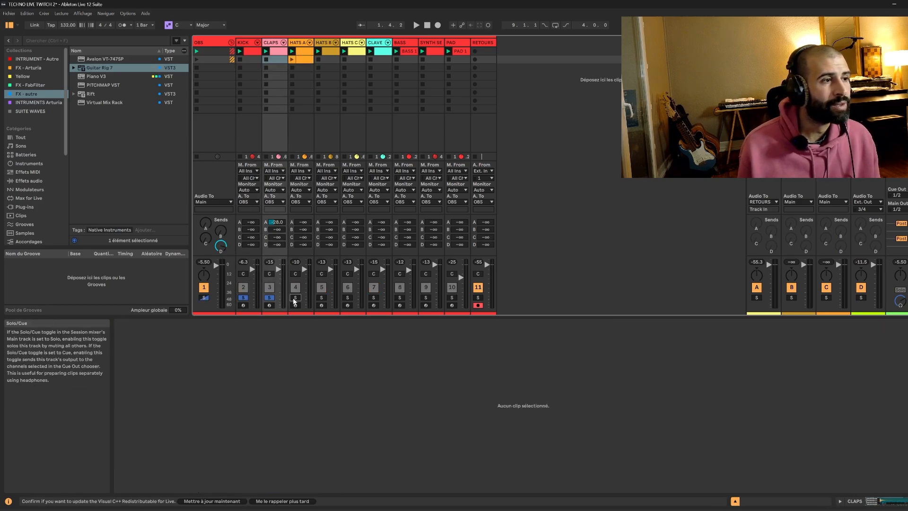
pyautogui.keyDown('ctrl'); pyautogui.click(322, 297); pyautogui.keyUp('ctrl')
pyautogui.keyDown('ctrl'); pyautogui.click(347, 297); pyautogui.keyUp('ctrl')
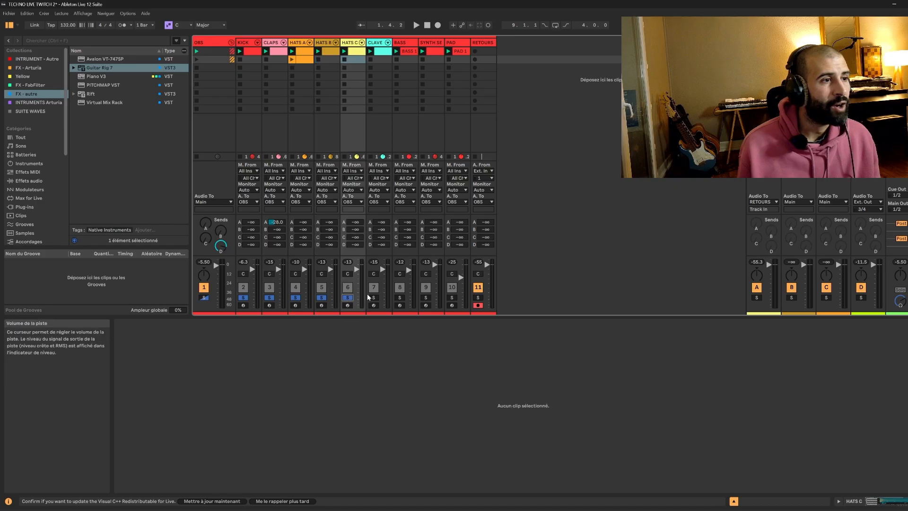
pyautogui.keyDown('ctrl'); pyautogui.click(374, 297); pyautogui.keyUp('ctrl')
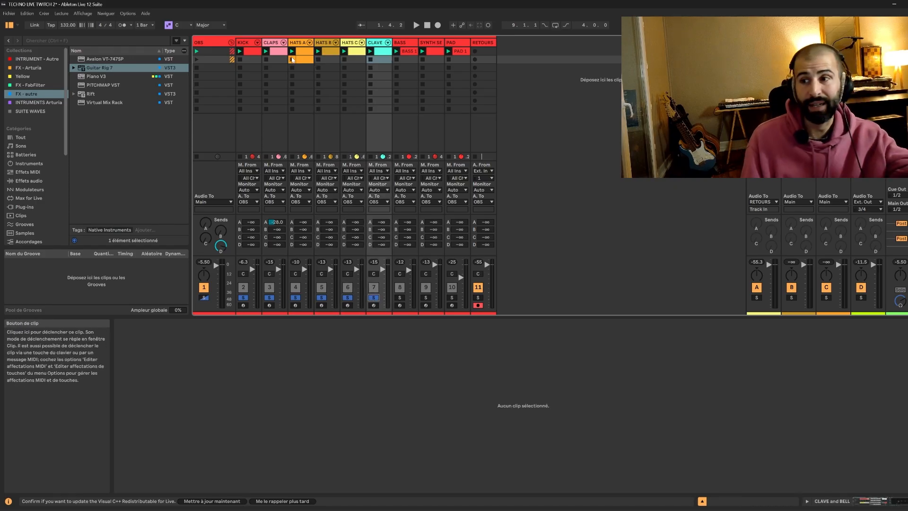
pyautogui.press('space')
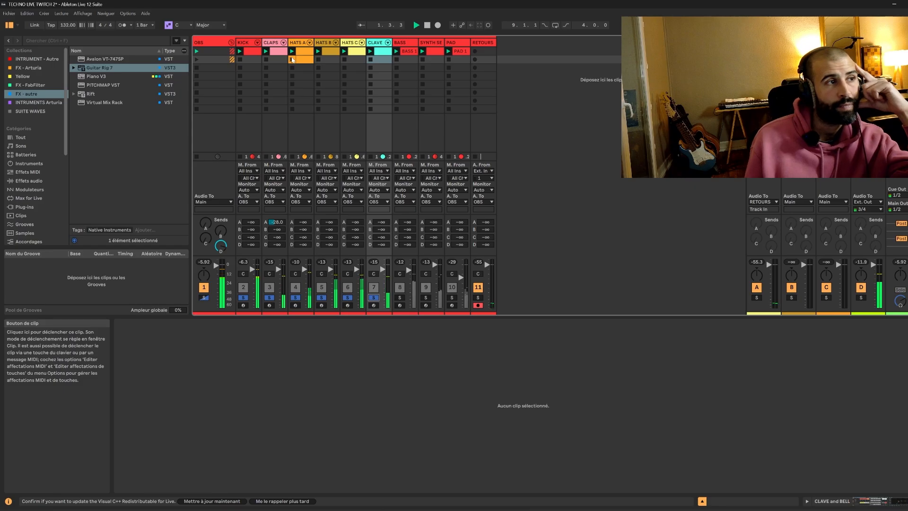
pyautogui.click(291, 59)
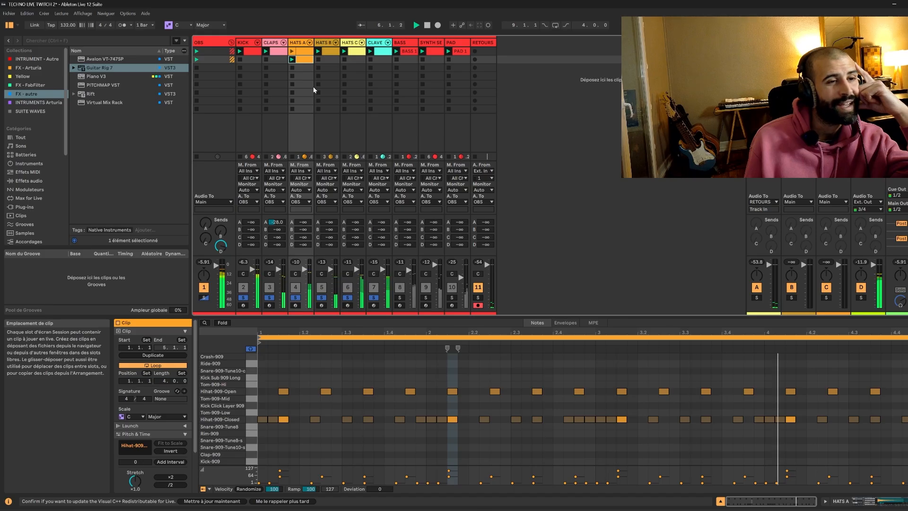
# Solo the HATS A track and audition its open hi-hat notes during playback.
pyautogui.press('space')
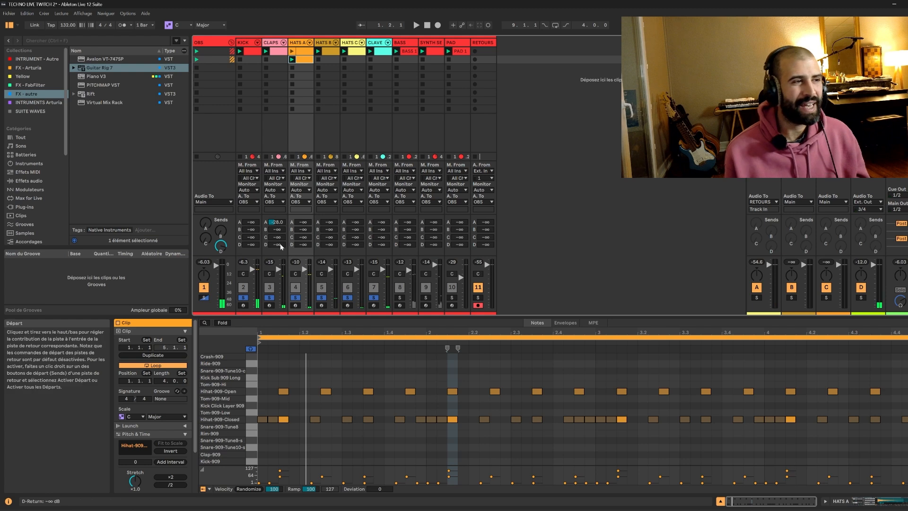
pyautogui.click(284, 392)
pyautogui.click(327, 391)
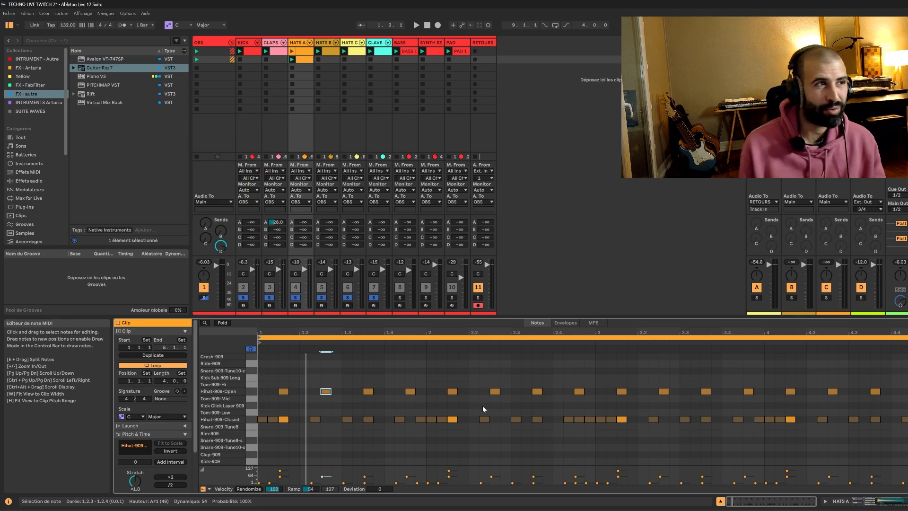
pyautogui.click(295, 297)
pyautogui.press('space')
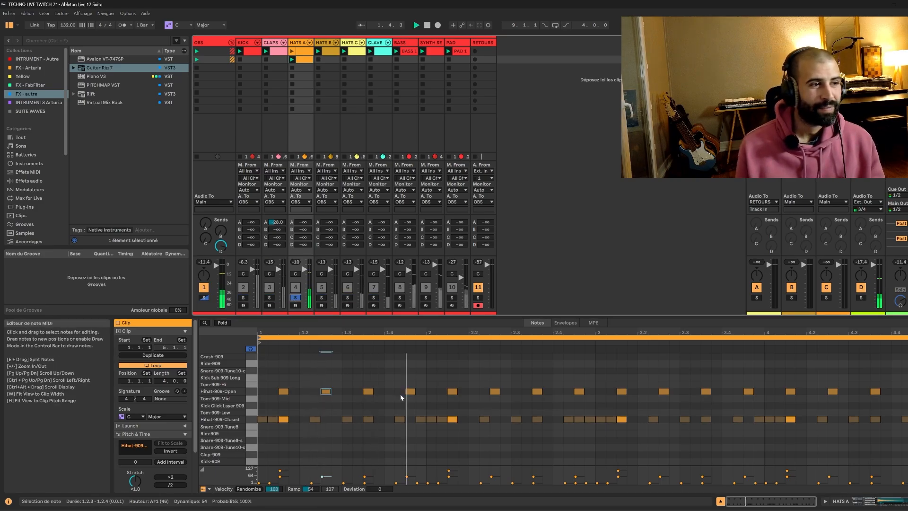
pyautogui.click(255, 391)
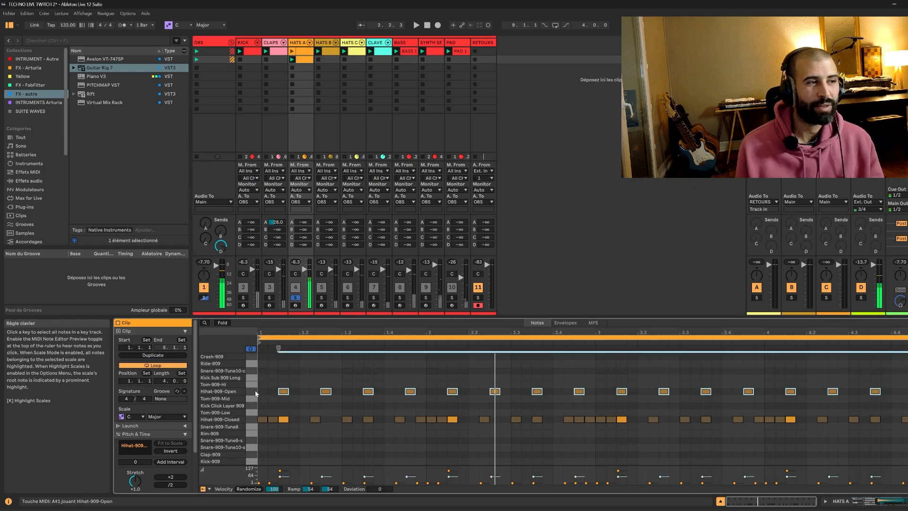
pyautogui.press('space')
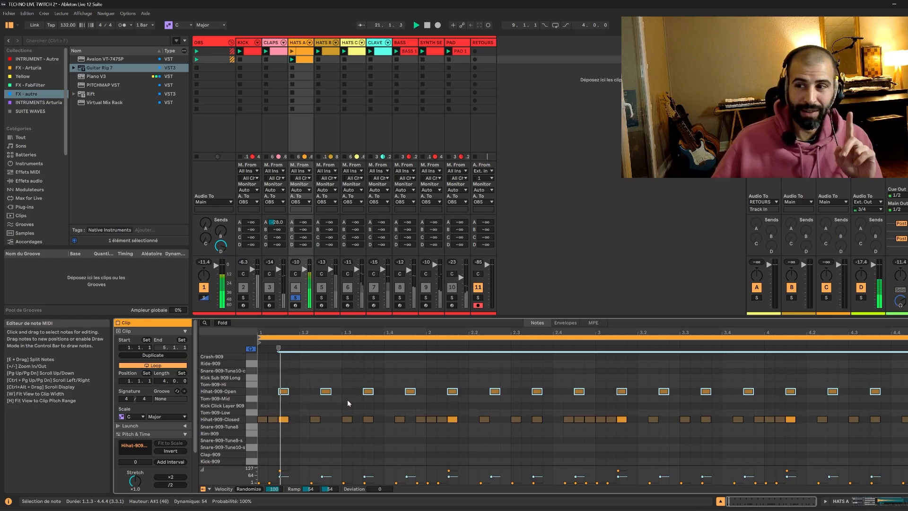
# Open the HATS A drum rack's chain list with its input/output settings and inspect the hi-hat chains' choke group.
pyautogui.click(861, 501)
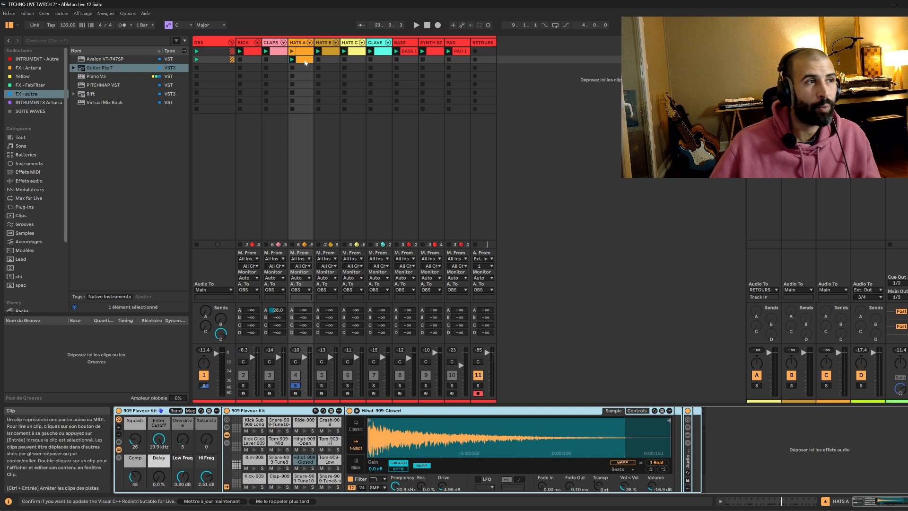
pyautogui.hotkey('shift', 'Tab')
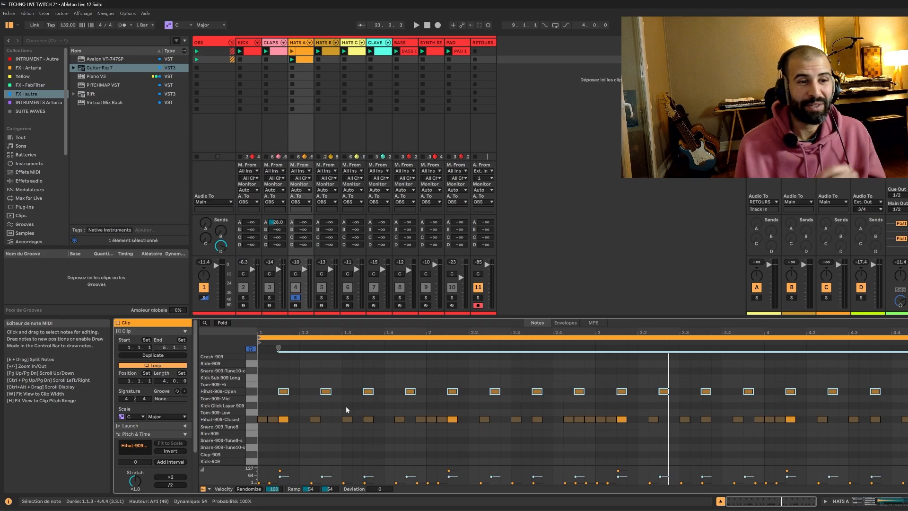
pyautogui.click(858, 501)
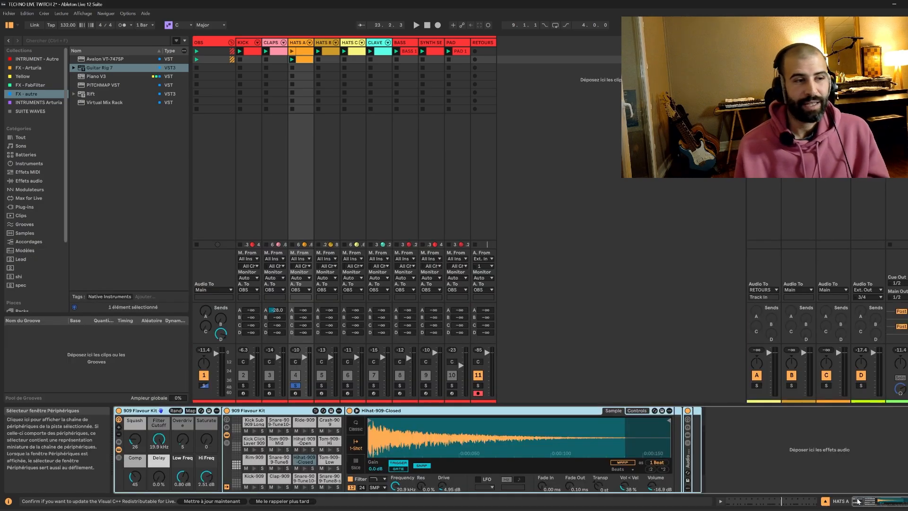
pyautogui.click(119, 457)
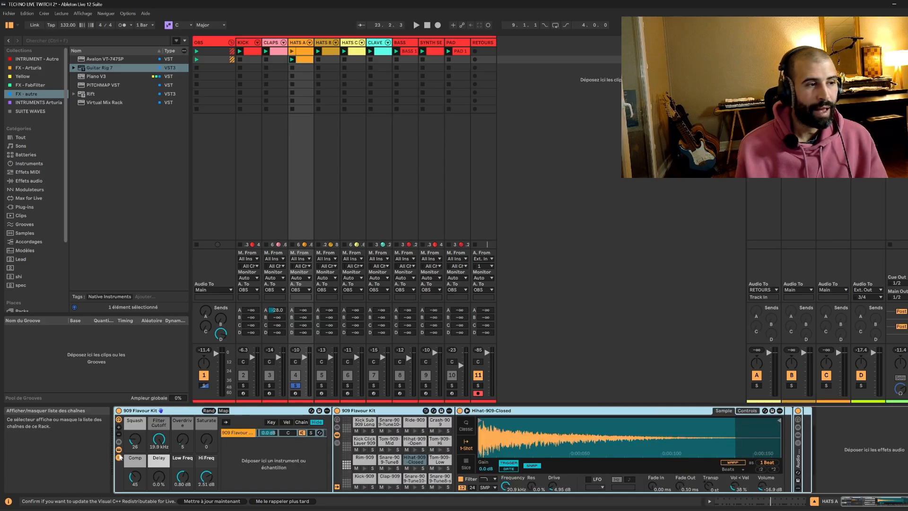
pyautogui.click(347, 411)
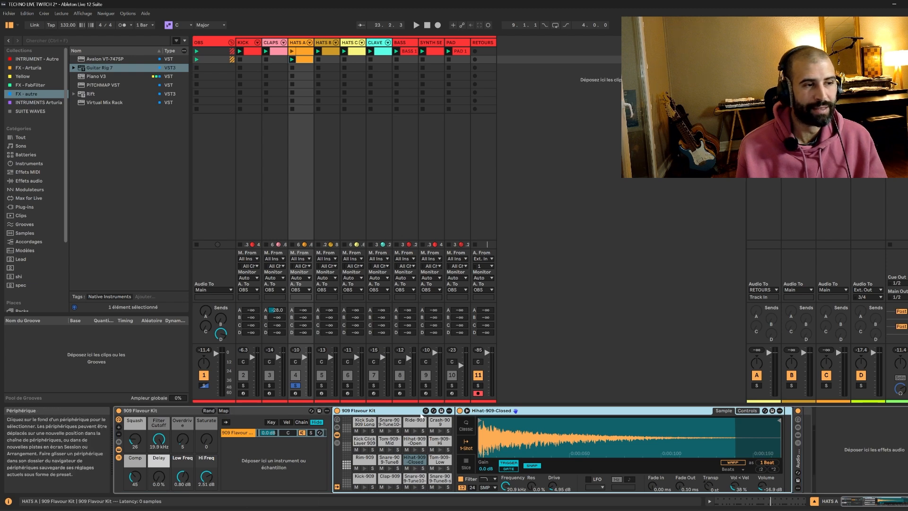
pyautogui.click(337, 443)
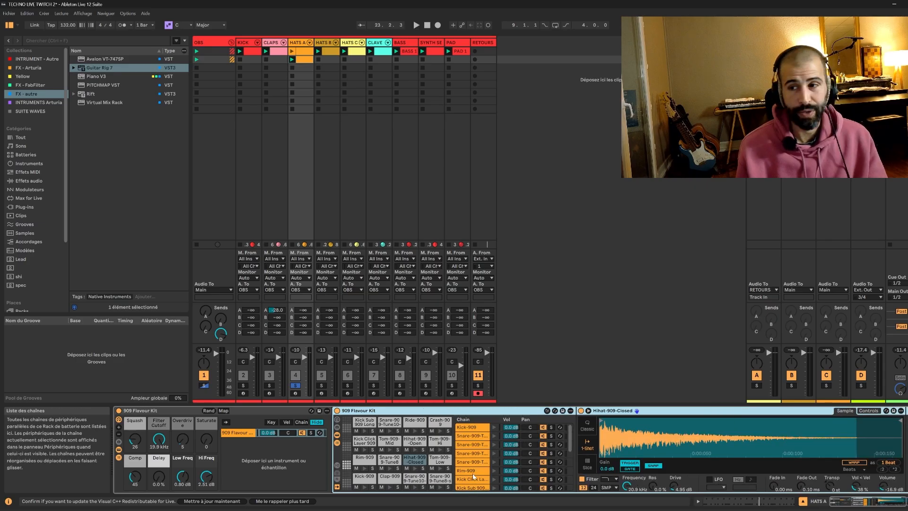
pyautogui.click(338, 466)
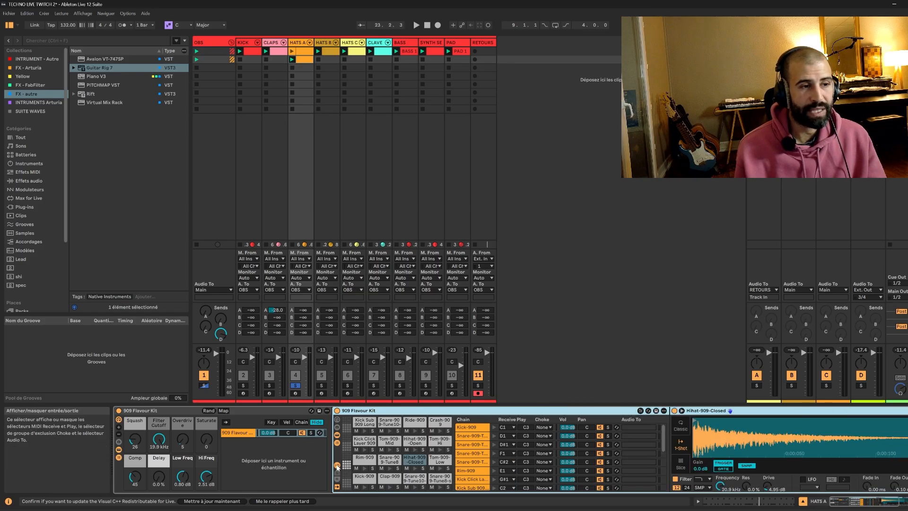
pyautogui.scroll(-5, 525, 467)
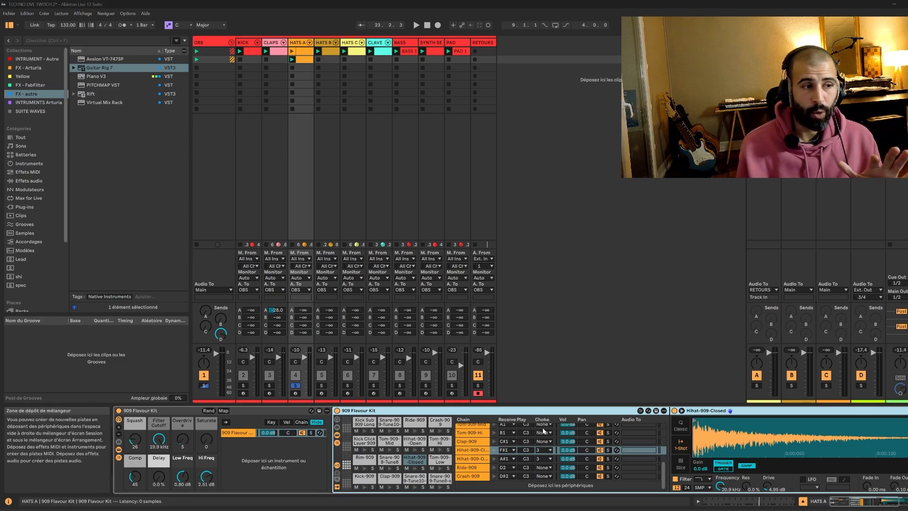
pyautogui.click(478, 454)
pyautogui.click(473, 458)
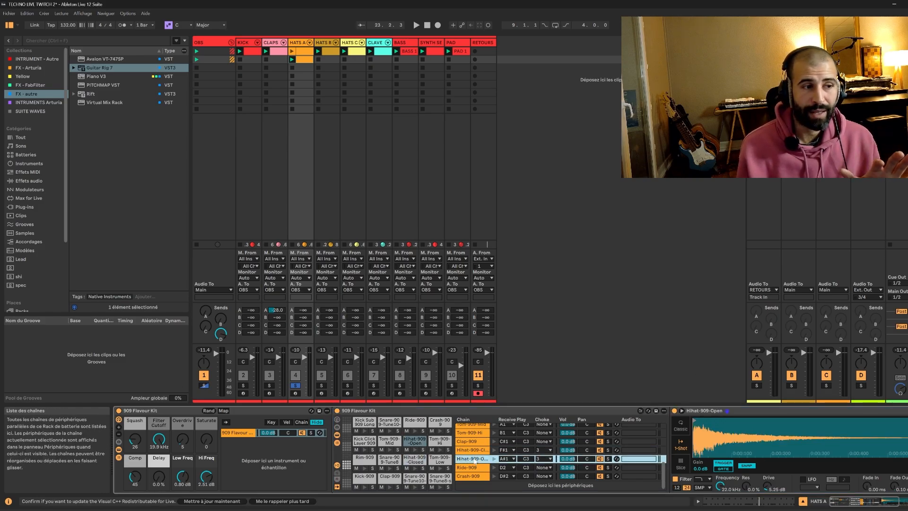
pyautogui.click(541, 449)
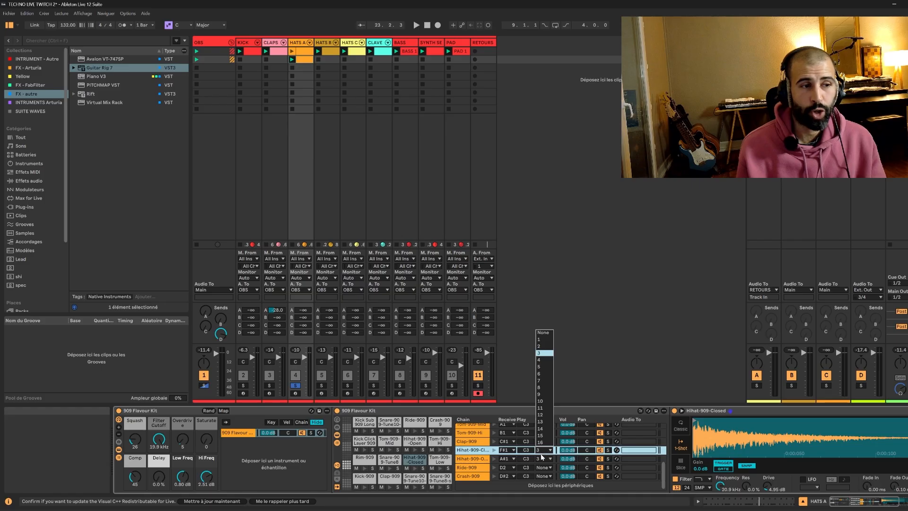
pyautogui.click(506, 453)
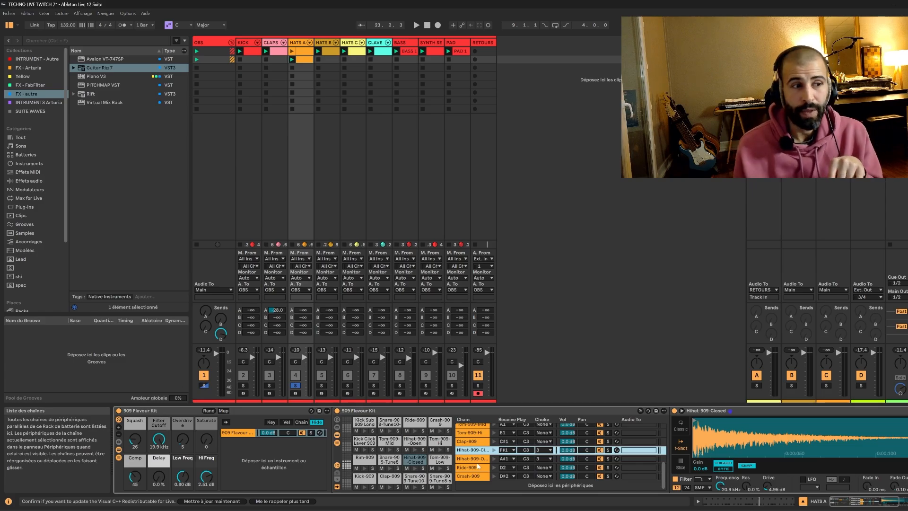
# Select the tom and clap chains in the drum rack and inspect their choke settings.
pyautogui.click(470, 424)
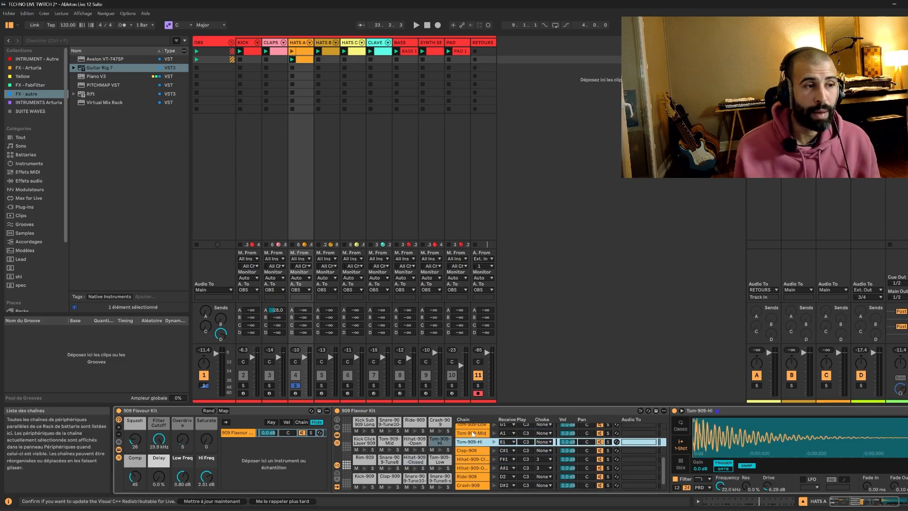
pyautogui.scroll(1, 471, 433)
pyautogui.keyDown('shift'); pyautogui.click(471, 452); pyautogui.keyUp('shift')
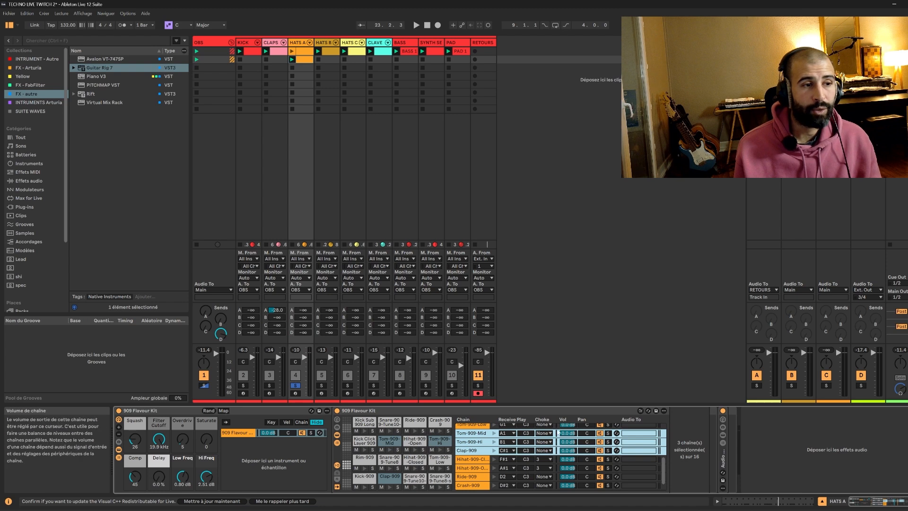
pyautogui.click(543, 433)
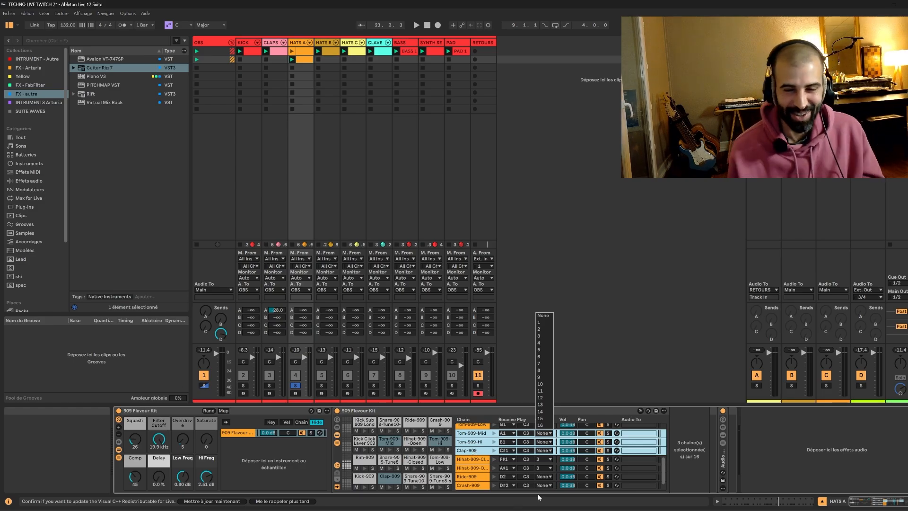
pyautogui.click(468, 461)
pyautogui.click(472, 450)
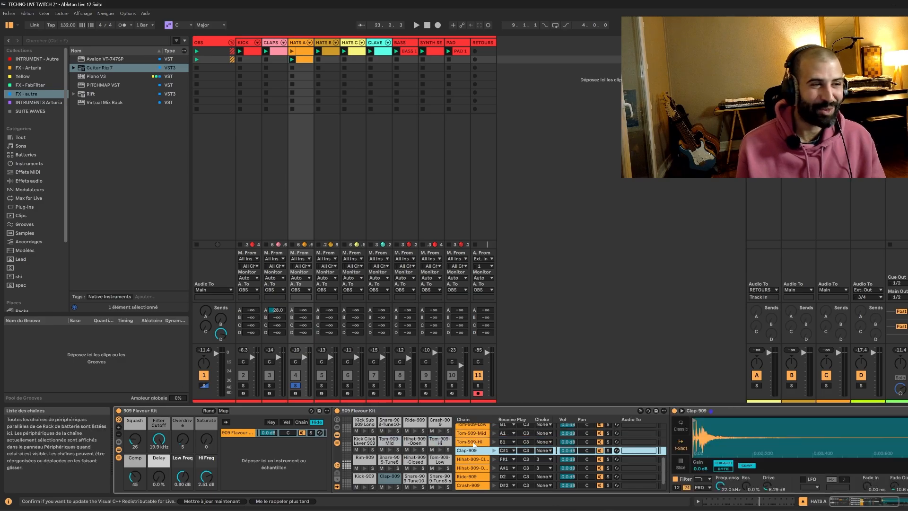
pyautogui.click(473, 442)
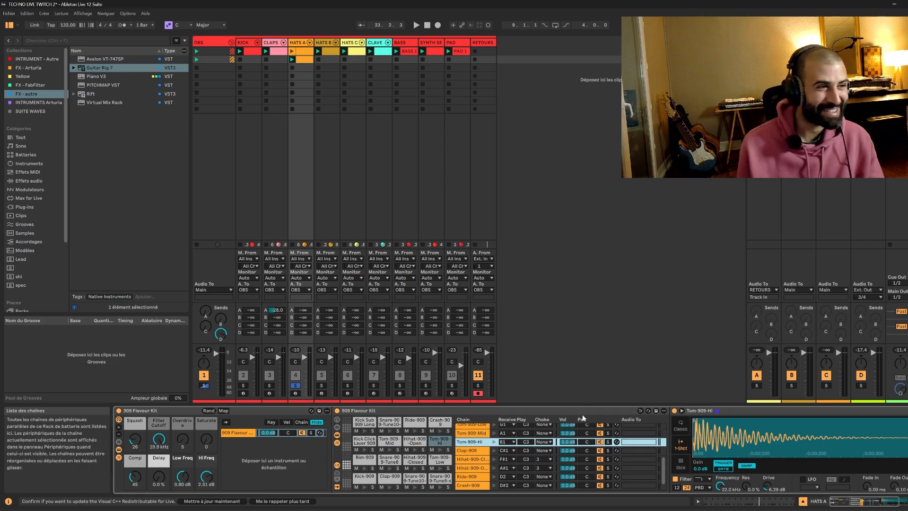
pyautogui.scroll(-1, 604, 466)
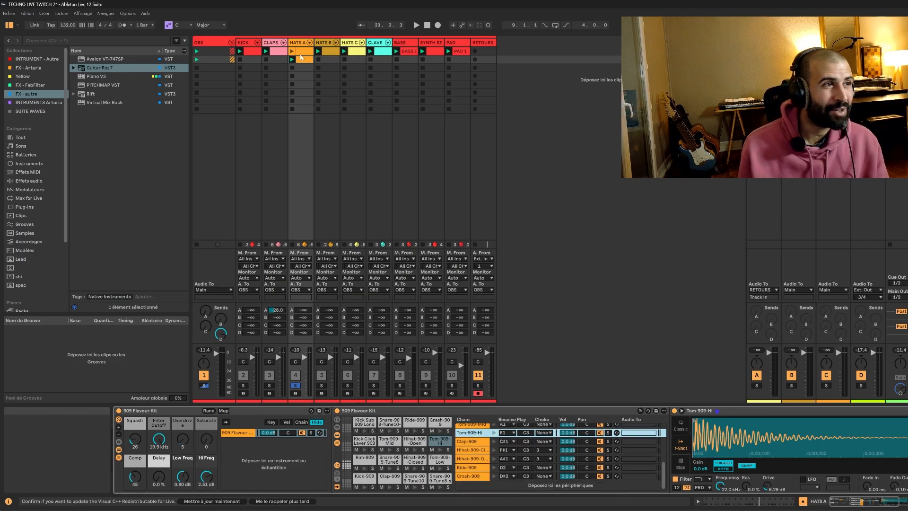
# Launch the second HATS A clip and delete every other open hi-hat note in it.
pyautogui.hotkey('shift', 'Tab')
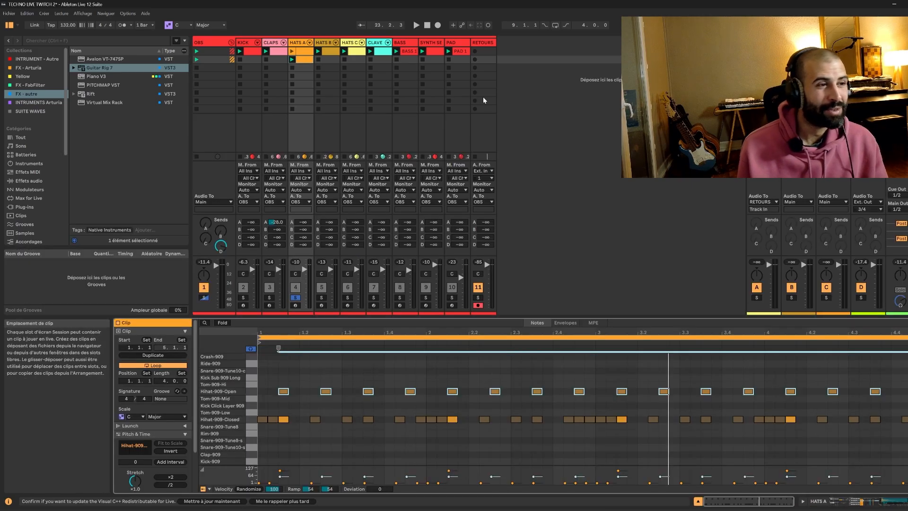
pyautogui.click(292, 60)
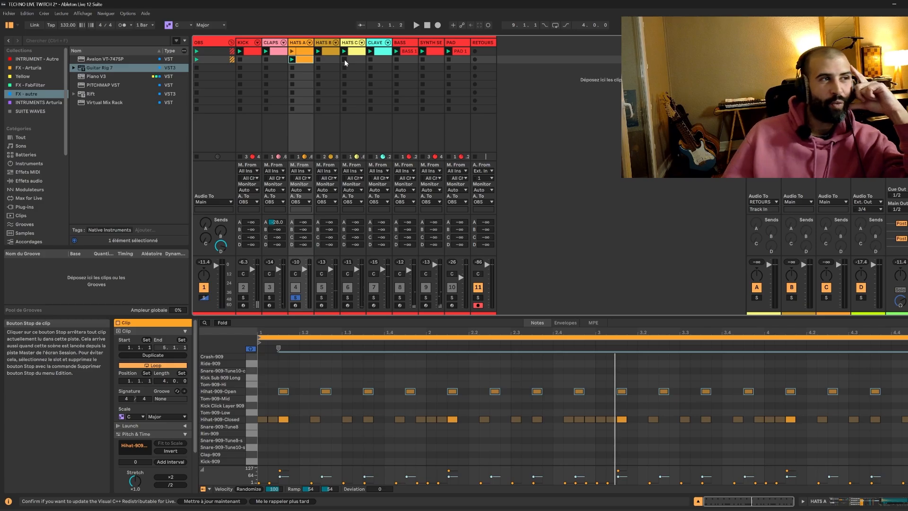
pyautogui.click(292, 59)
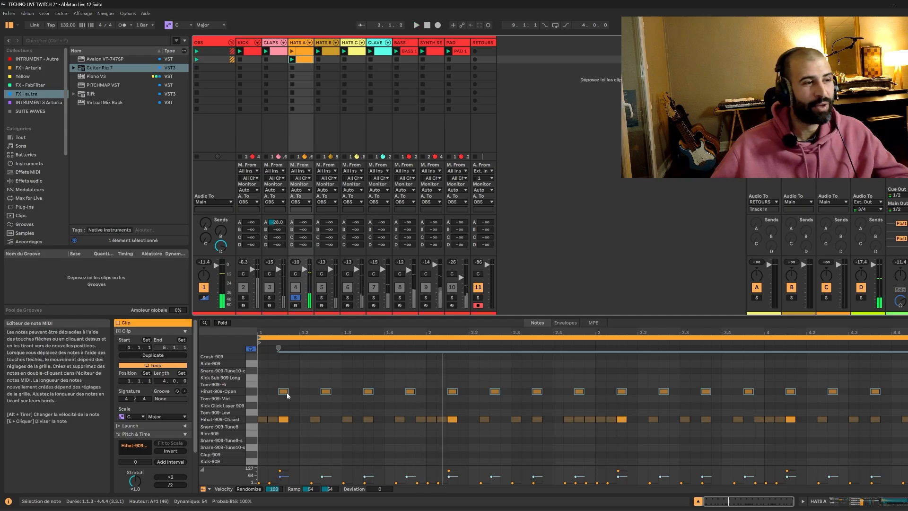
pyautogui.doubleClick(284, 392)
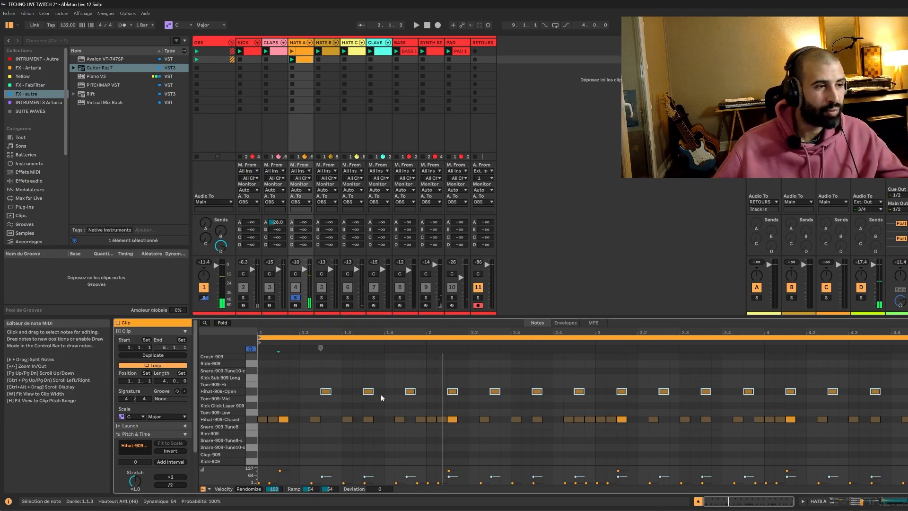
pyautogui.doubleClick(368, 391)
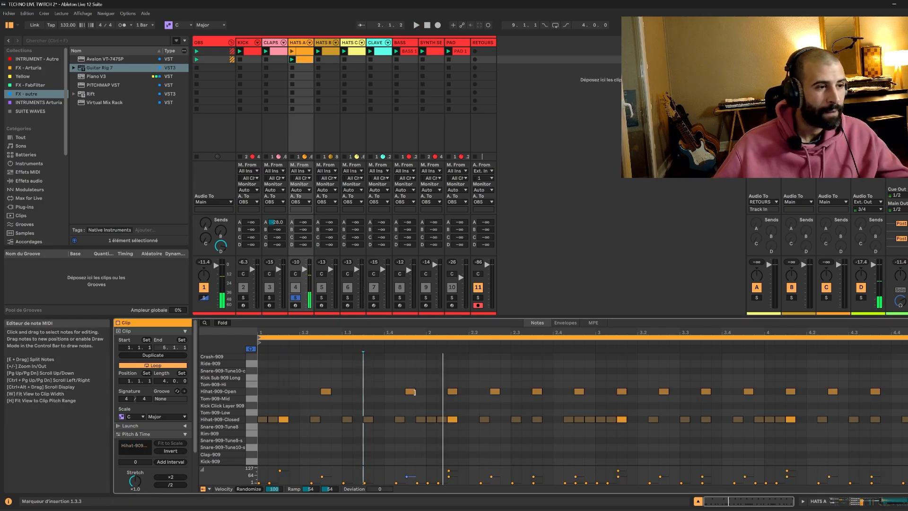
pyautogui.doubleClick(452, 392)
pyautogui.doubleClick(537, 392)
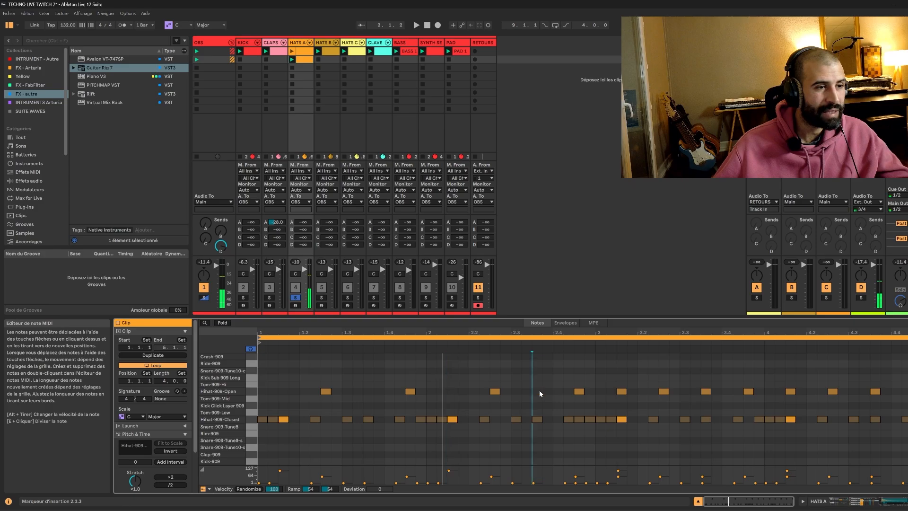
pyautogui.doubleClick(621, 391)
pyautogui.doubleClick(706, 391)
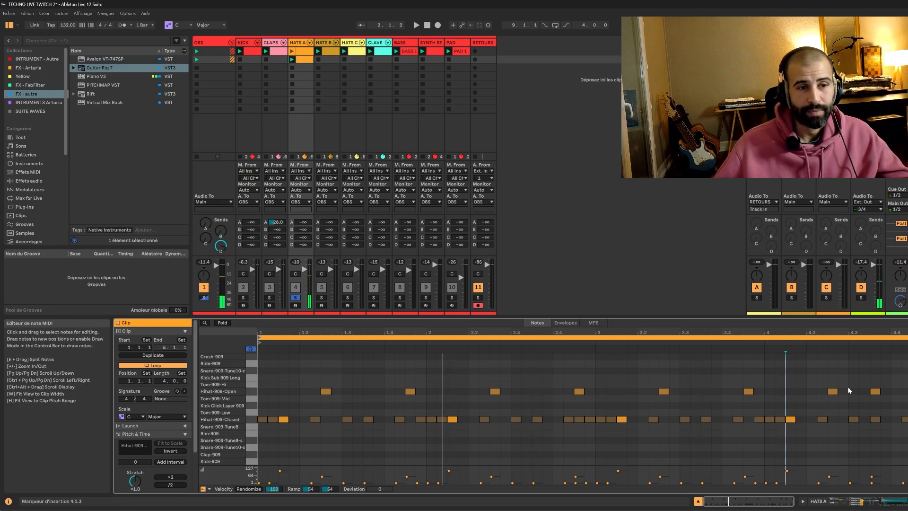
pyautogui.doubleClick(876, 391)
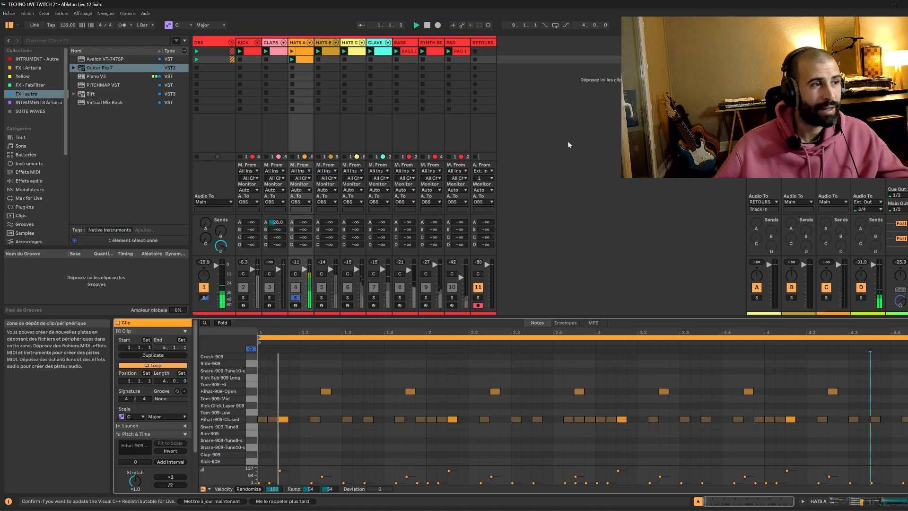
# Solo the claps, kick, HATS B, HATS C and clave tracks alongside HATS A.
pyautogui.click(269, 298)
pyautogui.click(243, 297)
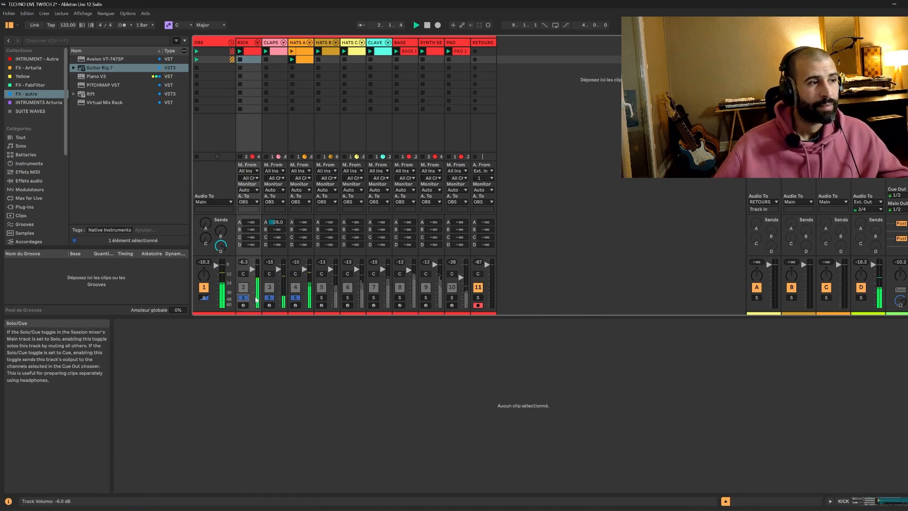
pyautogui.click(321, 298)
pyautogui.click(347, 297)
pyautogui.click(371, 298)
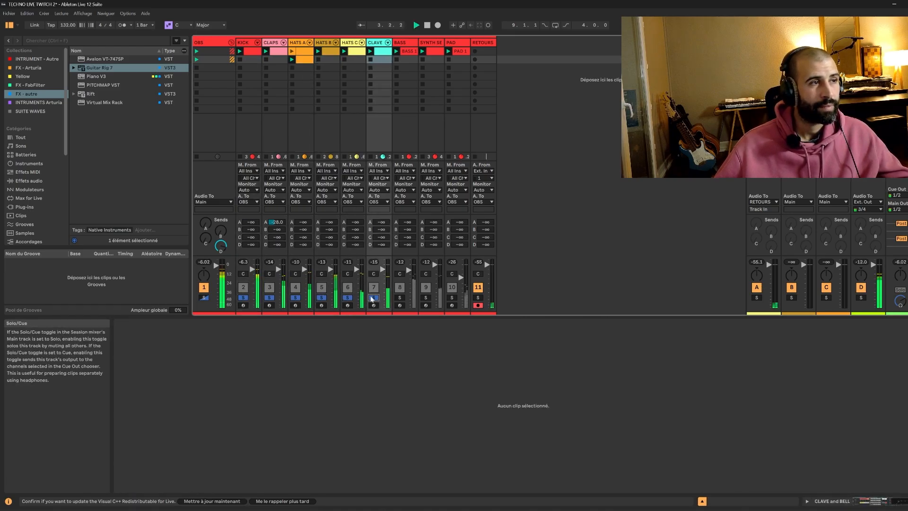
# Launch the second HATS A clip, start playback and stop the HATS C track.
pyautogui.click(299, 60)
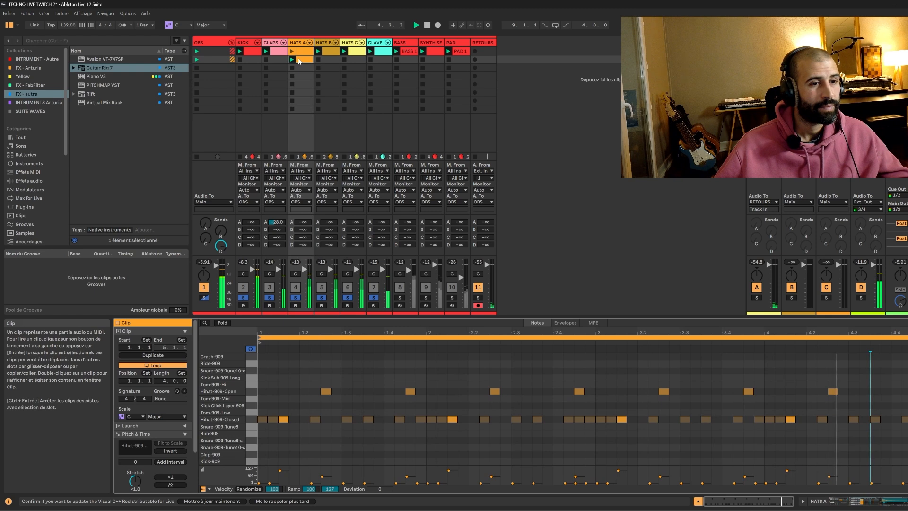
pyautogui.press('space')
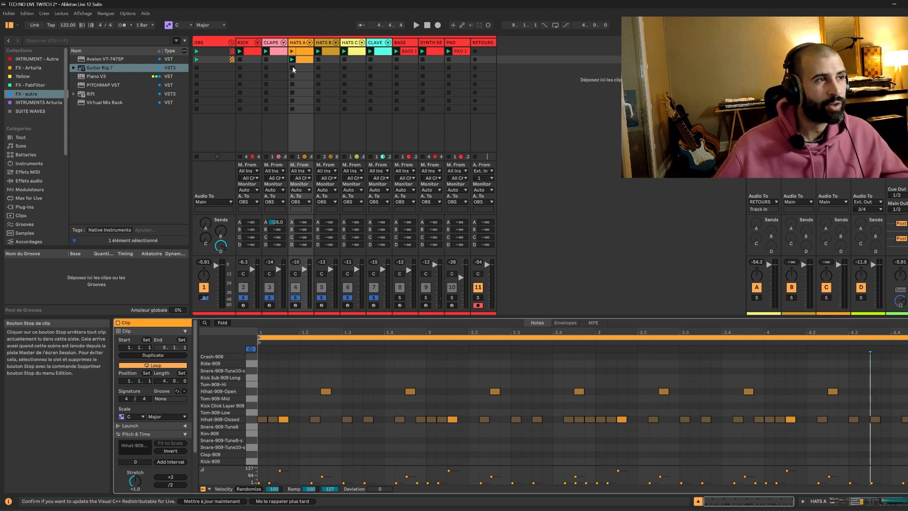
pyautogui.click(344, 64)
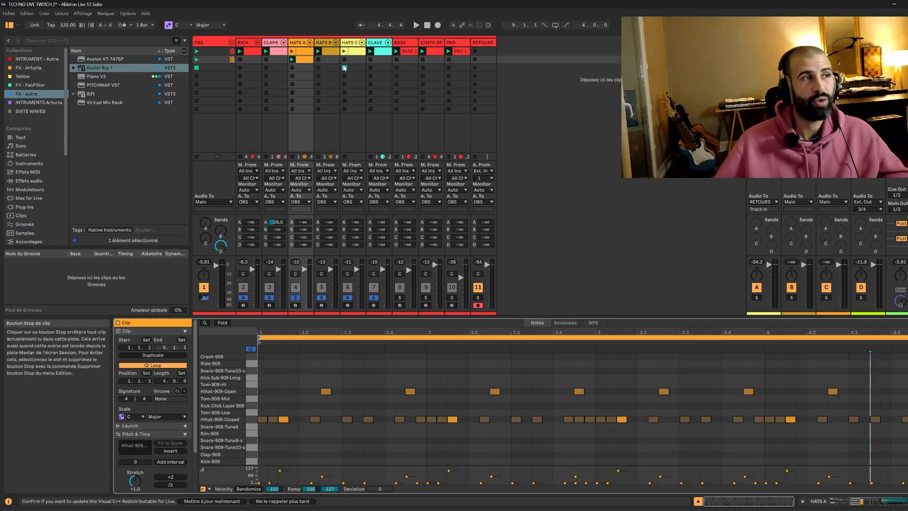
# Launch the HATS C clip and reselect the second HATS A clip to view its hi-hat notes.
pyautogui.click(292, 67)
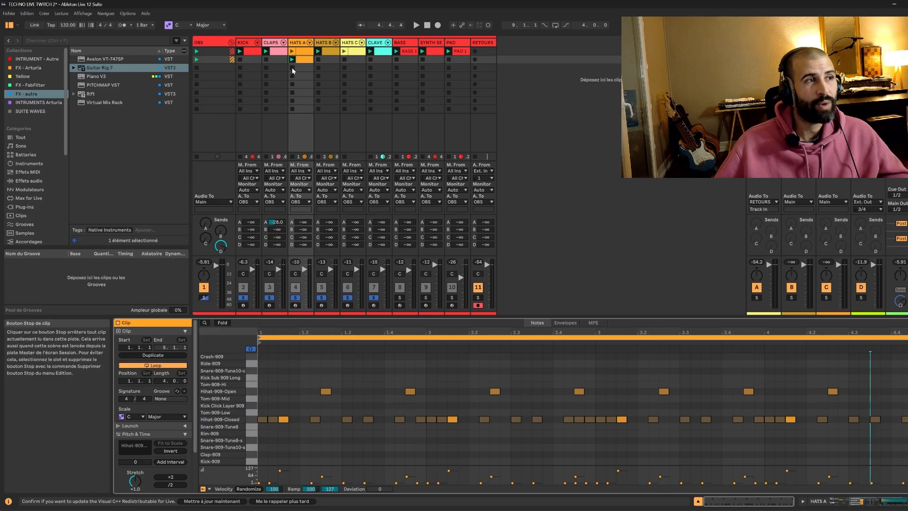
pyautogui.click(344, 52)
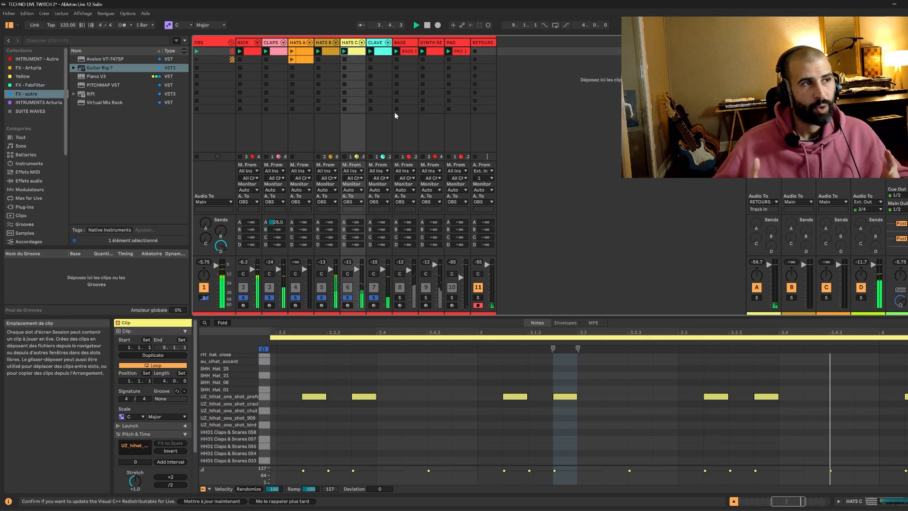
pyautogui.click(293, 59)
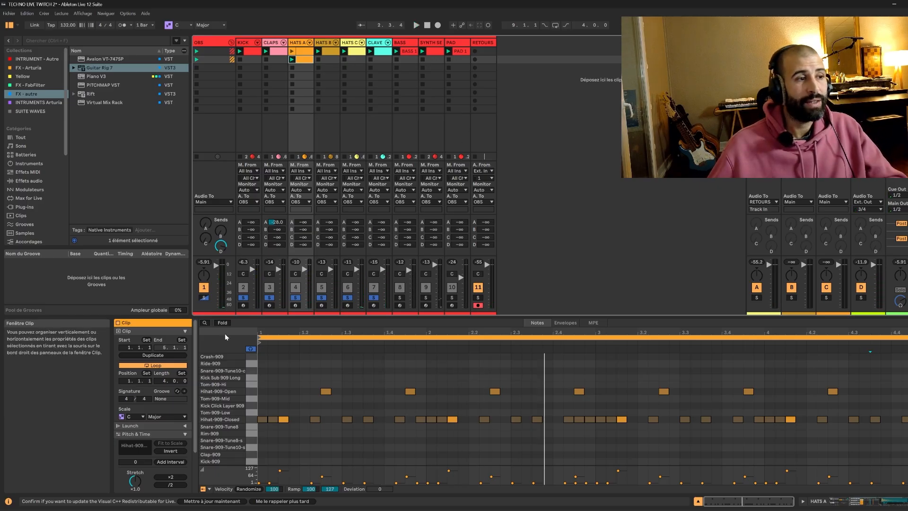
pyautogui.scroll(2, 320, 329)
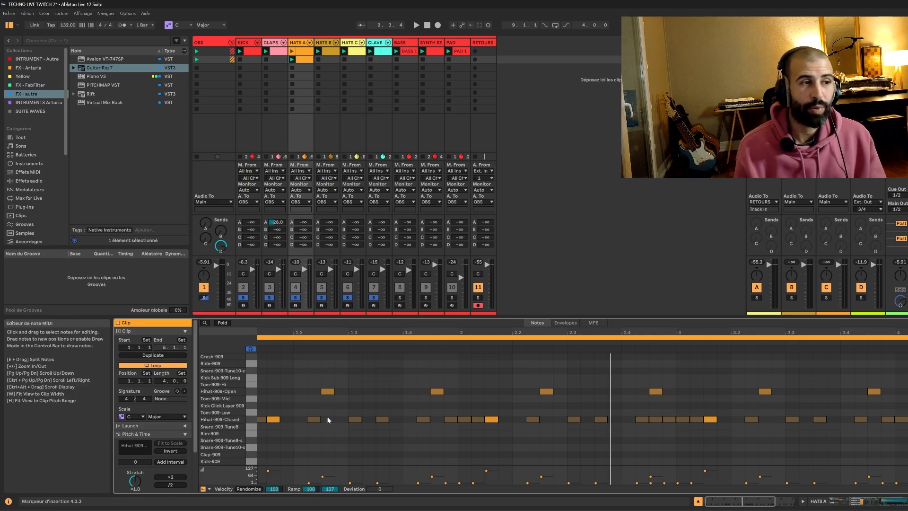
# Inspect the Hihat-909-Closed and Hihat-909-Open chains' choke settings in the HATS A drum rack and clear the track solos.
pyautogui.click(841, 504)
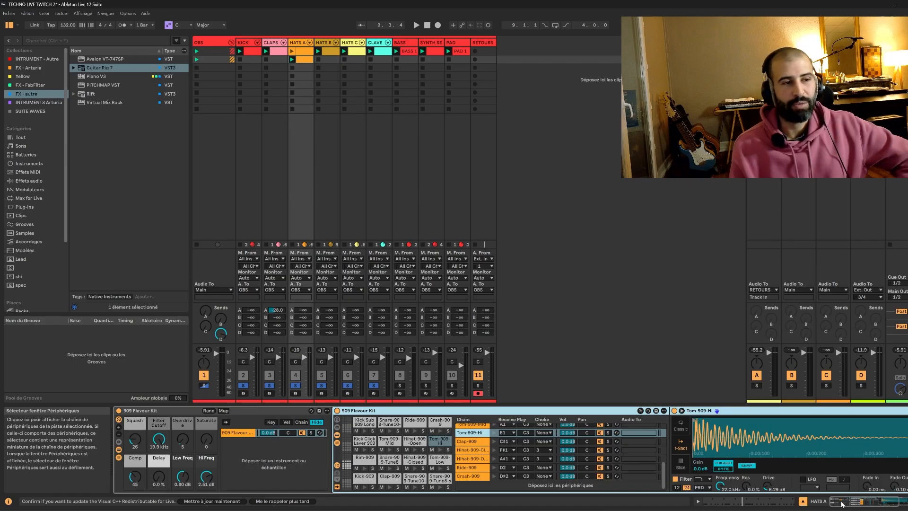
pyautogui.click(479, 450)
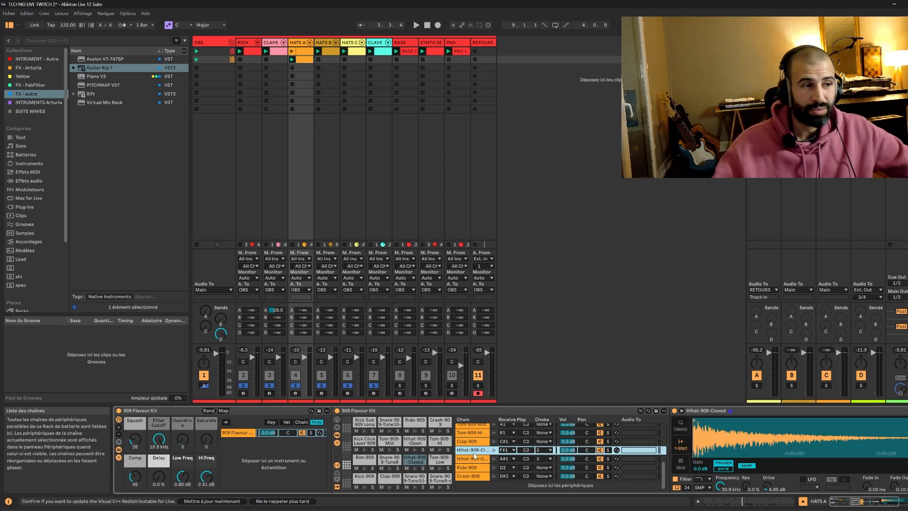
pyautogui.click(480, 459)
pyautogui.click(468, 452)
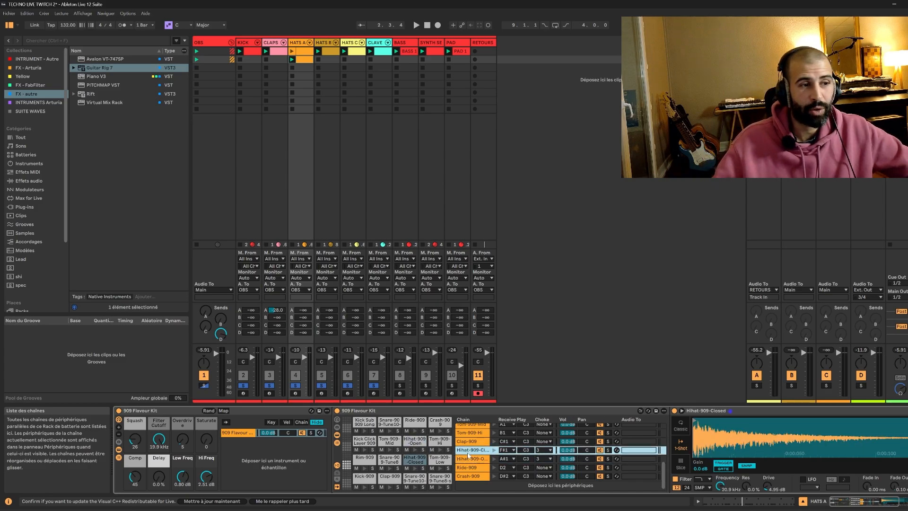
pyautogui.click(475, 461)
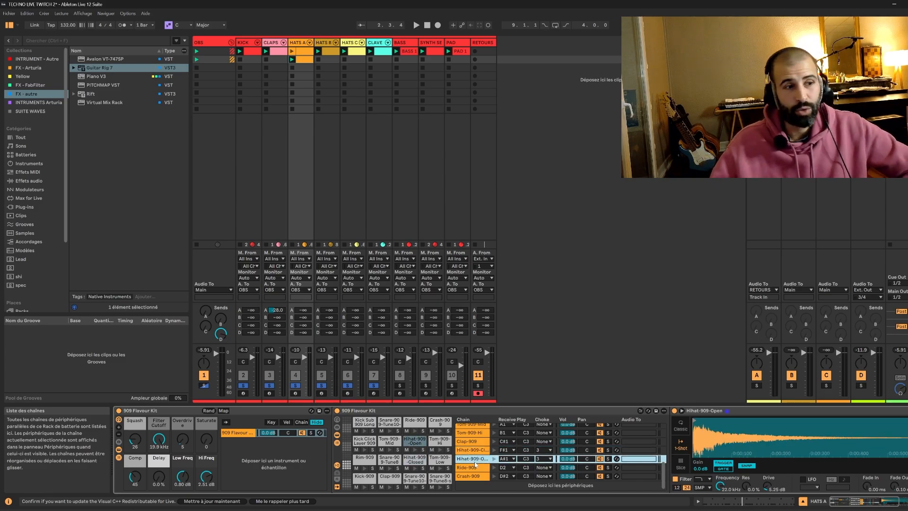
pyautogui.click(475, 451)
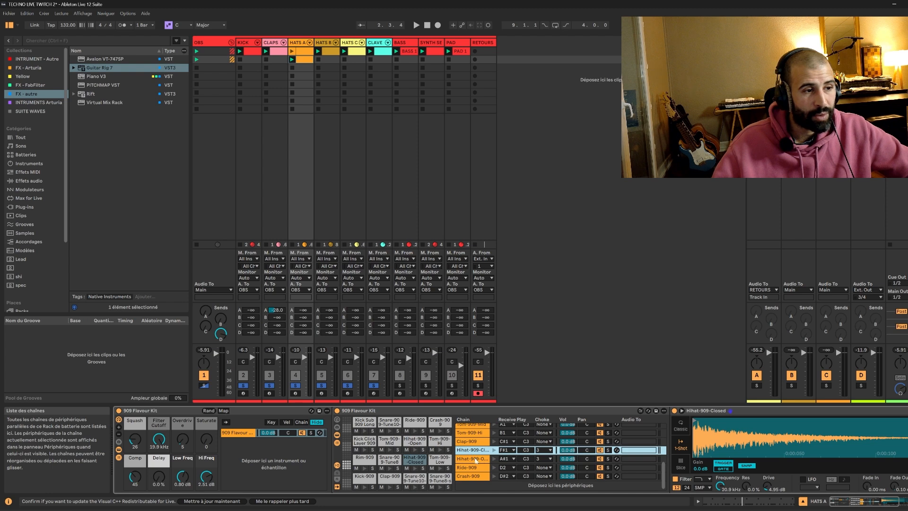
pyautogui.click(475, 461)
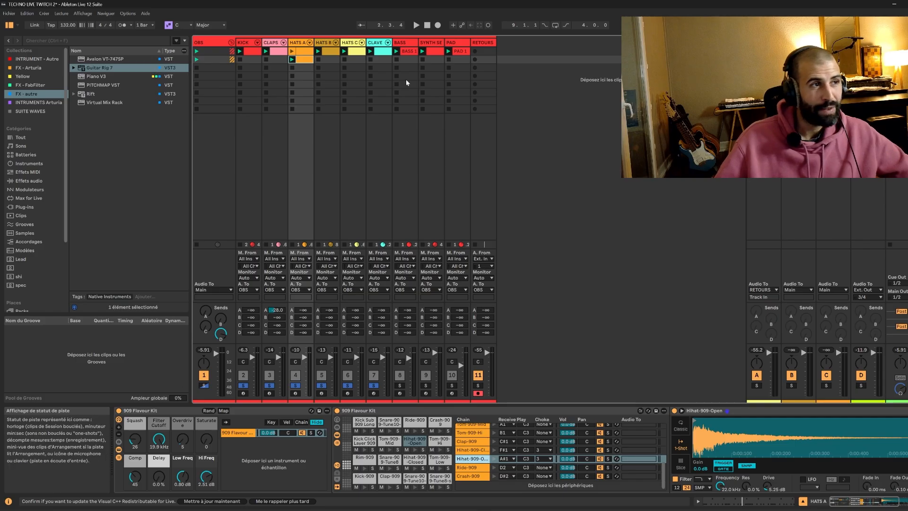
pyautogui.click(373, 386)
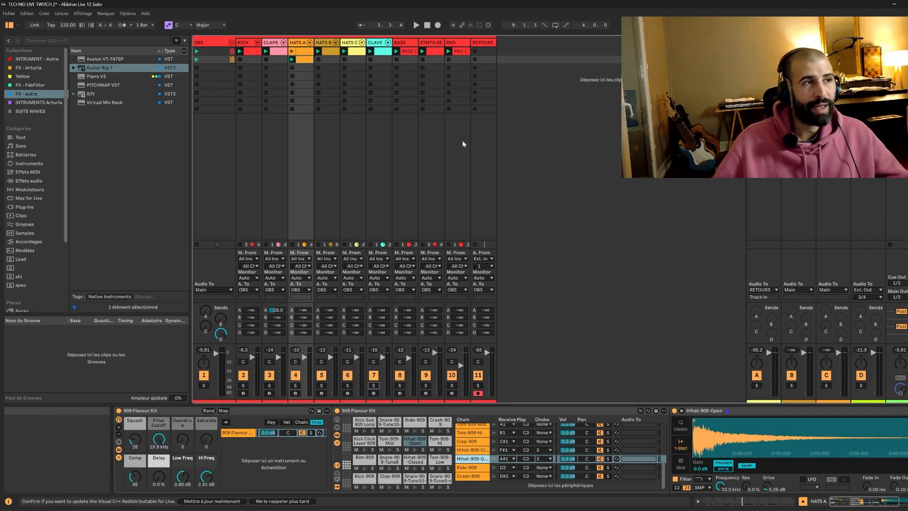
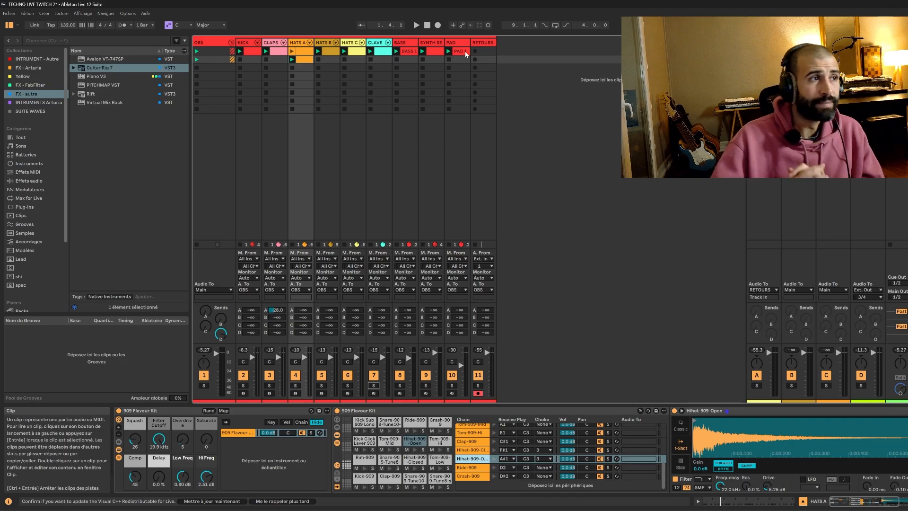
pyautogui.click(296, 66)
pyautogui.moveTo(258, 61); pyautogui.dragTo(458, 60)
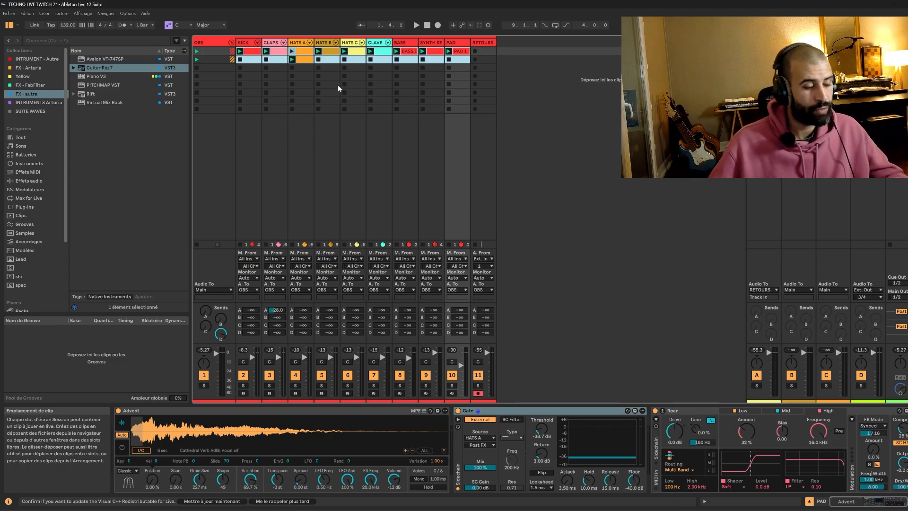
pyautogui.click(296, 92)
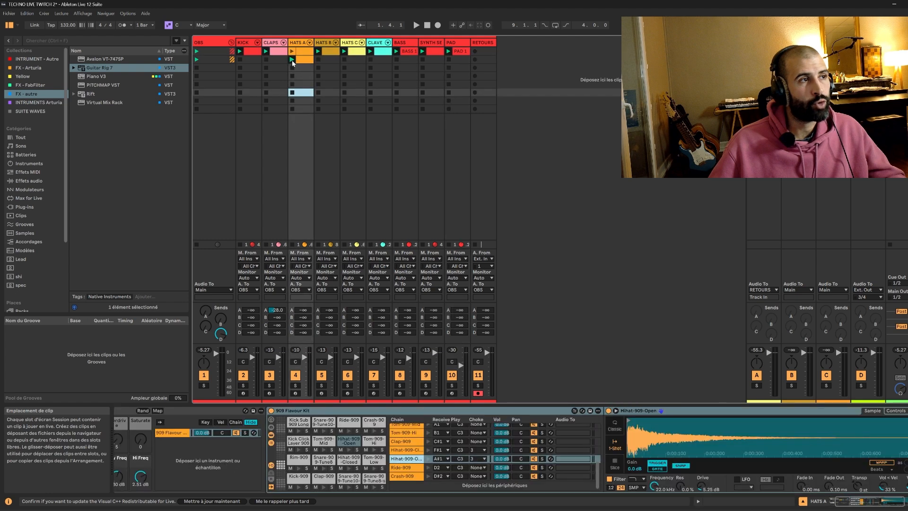
pyautogui.moveTo(247, 61); pyautogui.dragTo(460, 55)
pyautogui.click(326, 76)
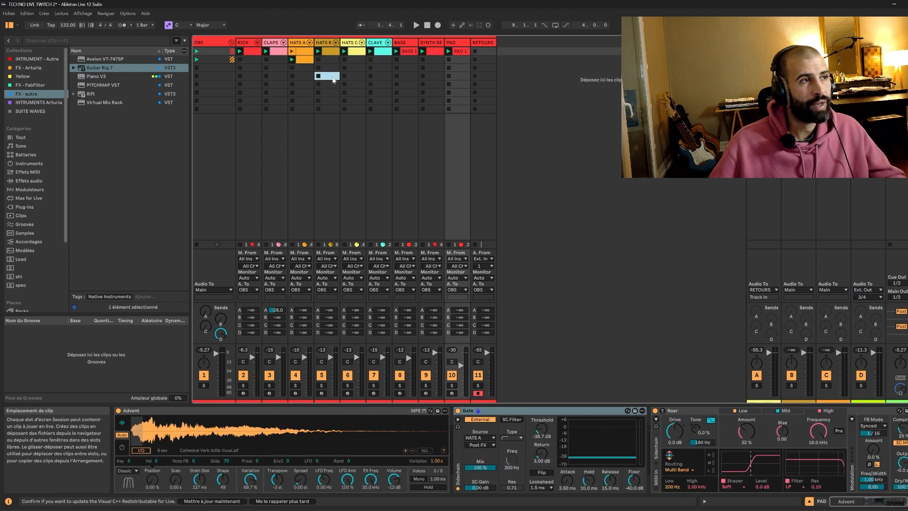
# Duplicate the first two scenes' clips, from KICK to PAD, into the third and fourth scenes.
pyautogui.click(304, 61)
pyautogui.moveTo(251, 60); pyautogui.dragTo(467, 43)
pyautogui.hotkey('ctrl', 'd')
pyautogui.moveTo(249, 60); pyautogui.dragTo(448, 55)
pyautogui.moveTo(251, 77); pyautogui.dragTo(452, 74)
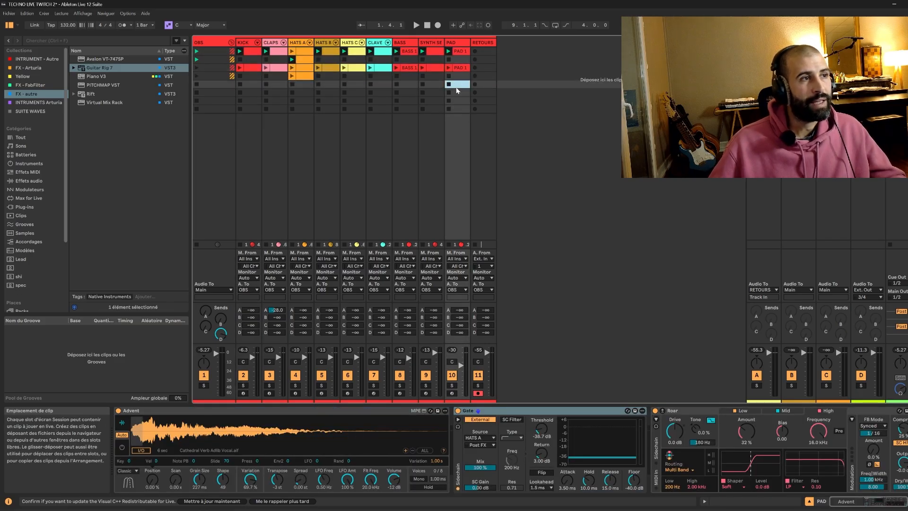
# Stop the KICK and HATS A tracks using their empty clip slots.
pyautogui.click(255, 51)
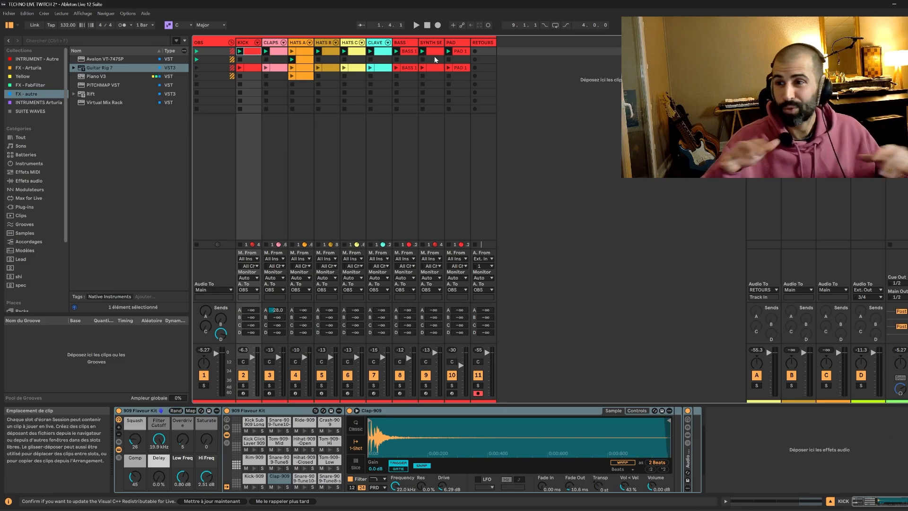
pyautogui.click(242, 60)
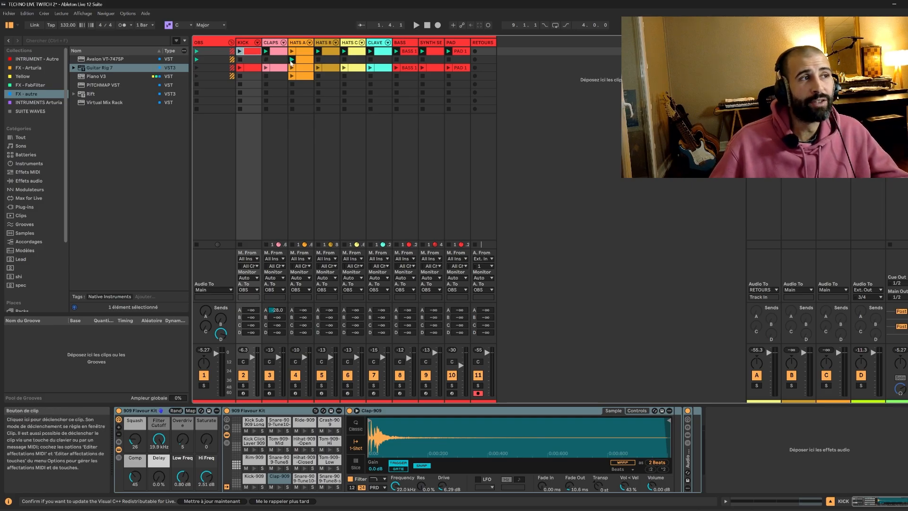
pyautogui.click(293, 109)
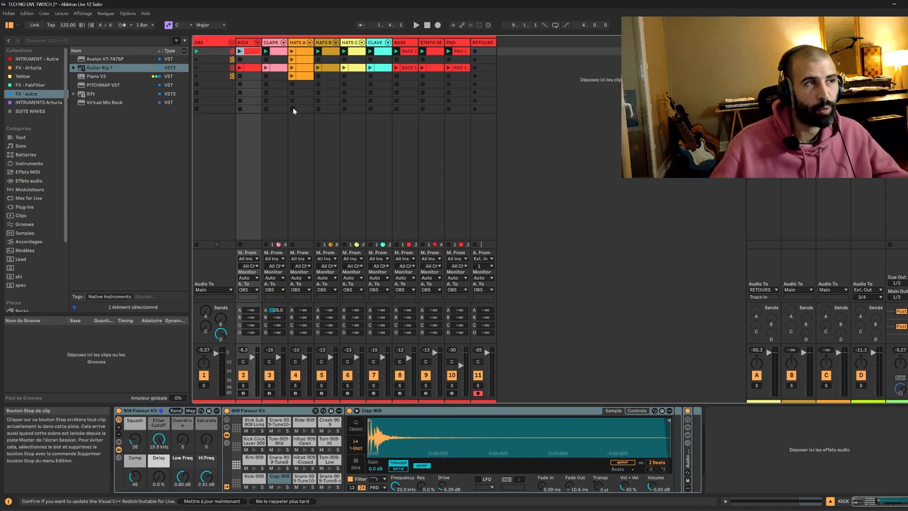
# Deactivate the BASS 1 clip and the kick clip in the first scene, and open the kick clip's notes.
pyautogui.click(406, 50)
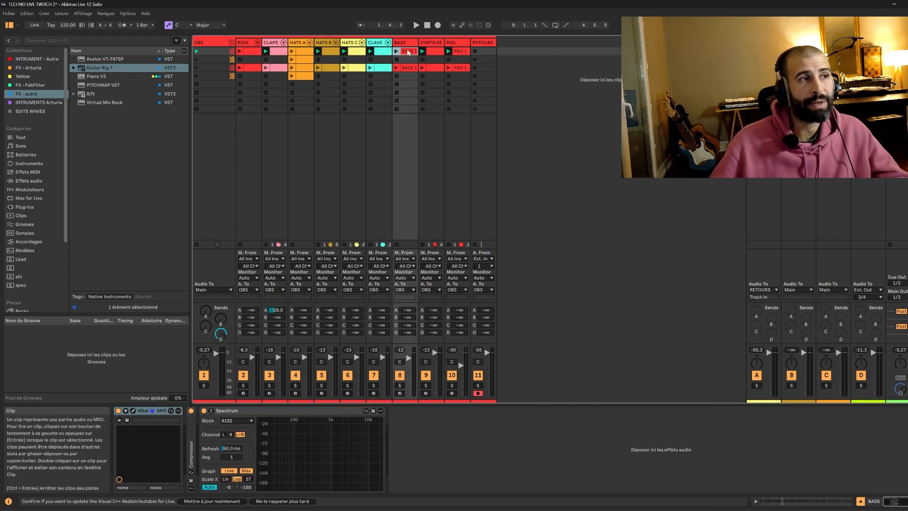
pyautogui.press('Delete')
pyautogui.click(247, 53)
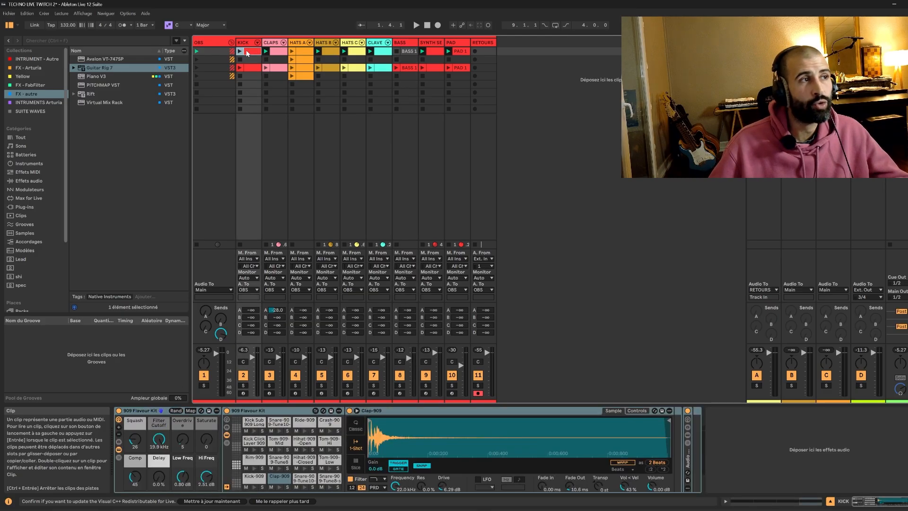
pyautogui.press('Delete')
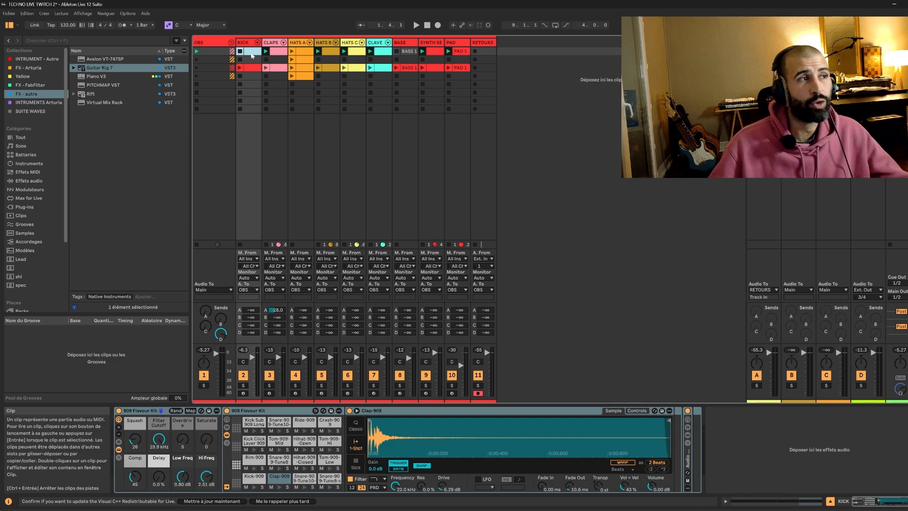
pyautogui.hotkey('ctrl', 'z')
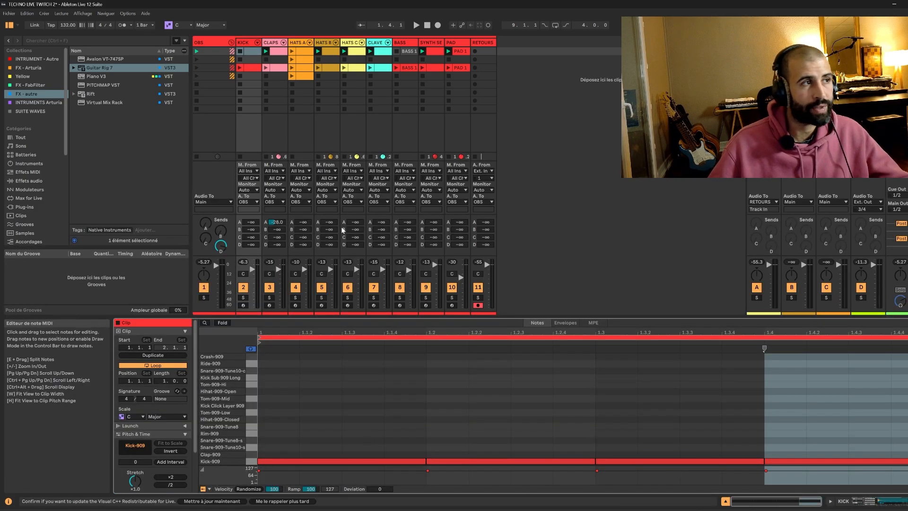
# Delete the first-scene kick clip, remove its slot's stop button, and stop the CLAPS track.
pyautogui.click(250, 56)
pyautogui.click(251, 59)
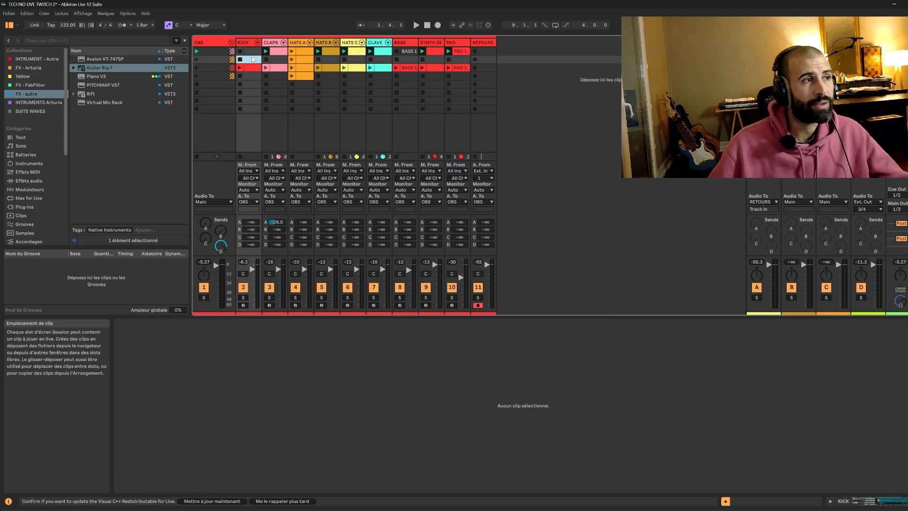
pyautogui.click(253, 53)
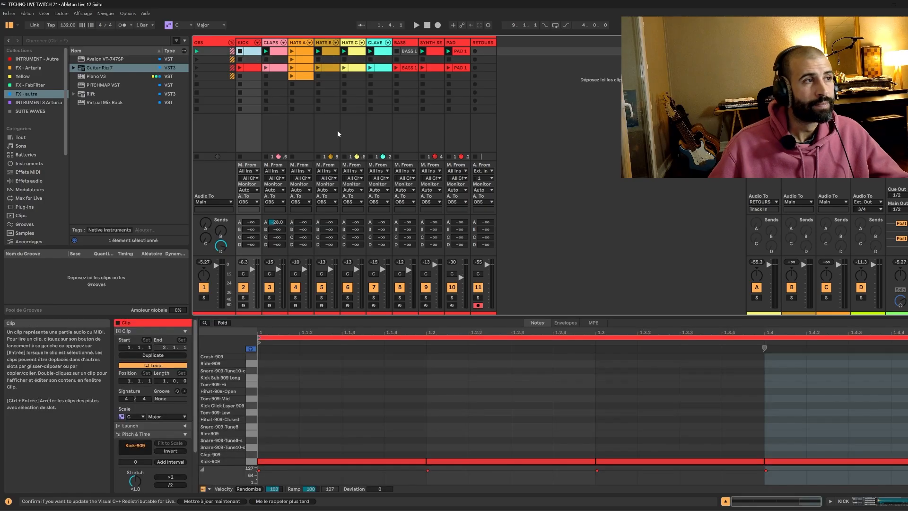
pyautogui.click(250, 60)
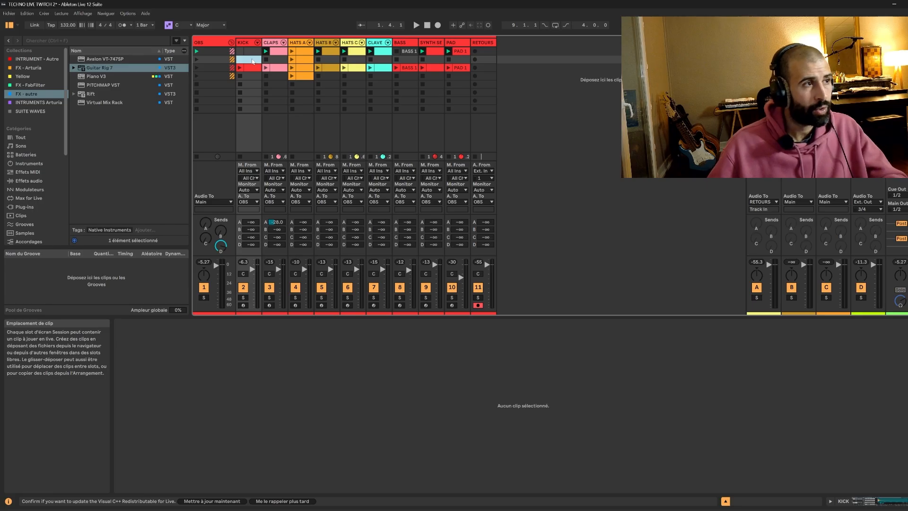
pyautogui.click(27, 13)
pyautogui.click(29, 14)
pyautogui.click(30, 13)
pyautogui.click(265, 90)
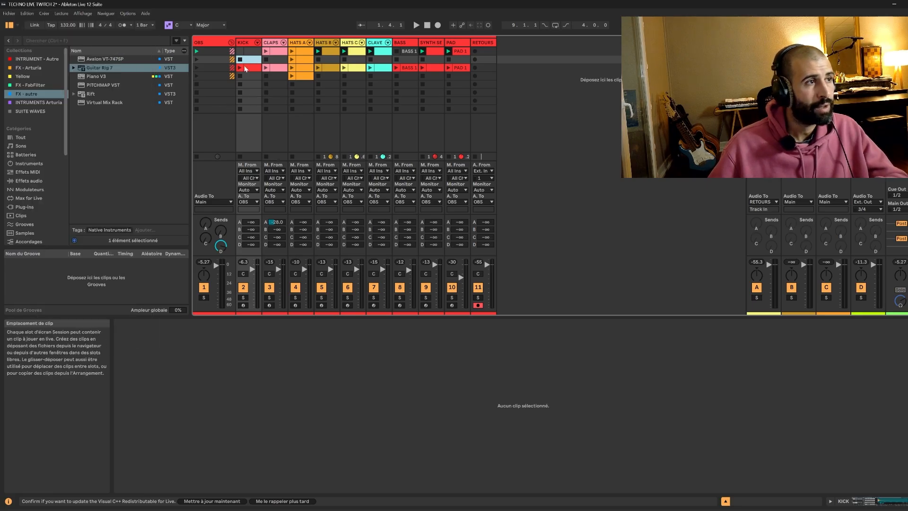
# Try a copy of the third-scene kick clip in the first KICK slot, and clear the slot again.
pyautogui.click(246, 68)
pyautogui.moveTo(245, 68); pyautogui.dragTo(250, 53)
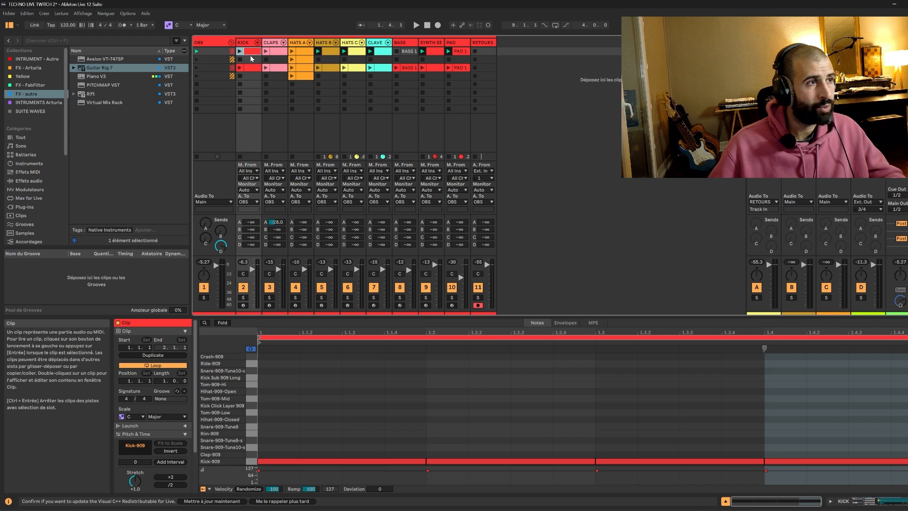
pyautogui.press('0')
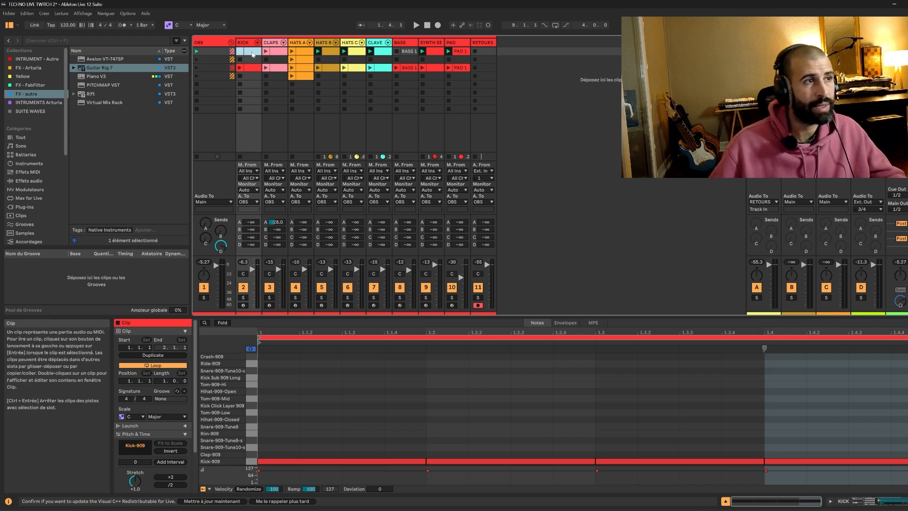
pyautogui.click(514, 60)
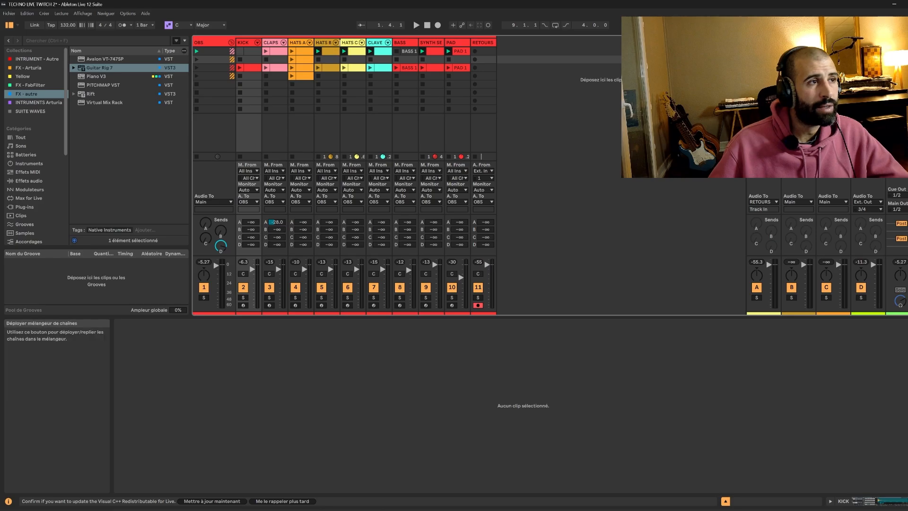
# Step through the HATS B, HATS C, CLAVE, SYNTH SEQ and PAD tracks and view the PAD 1 clip during playback.
pyautogui.click(336, 43)
pyautogui.click(350, 42)
pyautogui.click(376, 42)
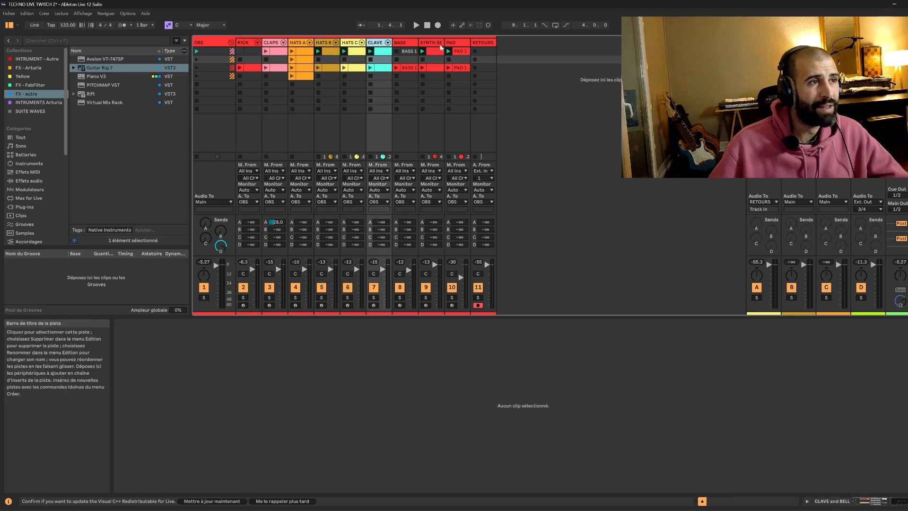
pyautogui.click(434, 42)
pyautogui.click(455, 43)
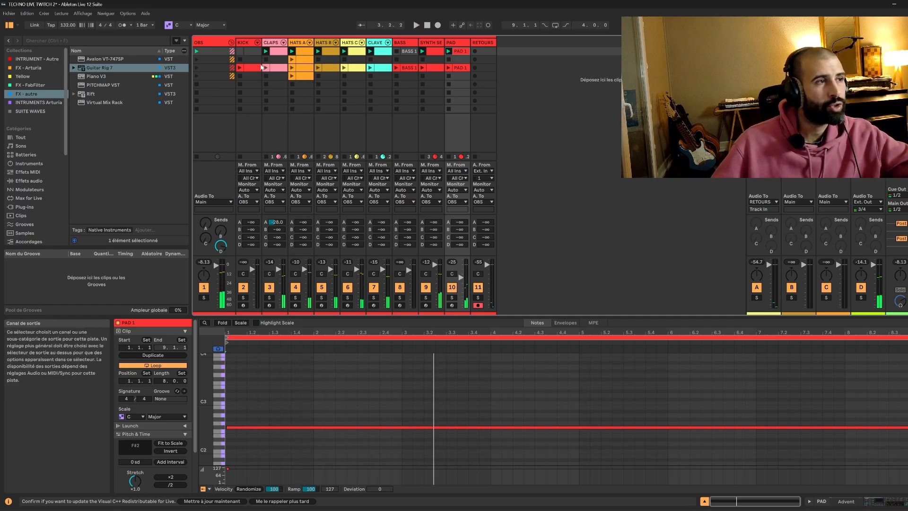
# Deactivate the first-scene HATS A clip, and play the set briefly without it.
pyautogui.click(307, 52)
pyautogui.press('space')
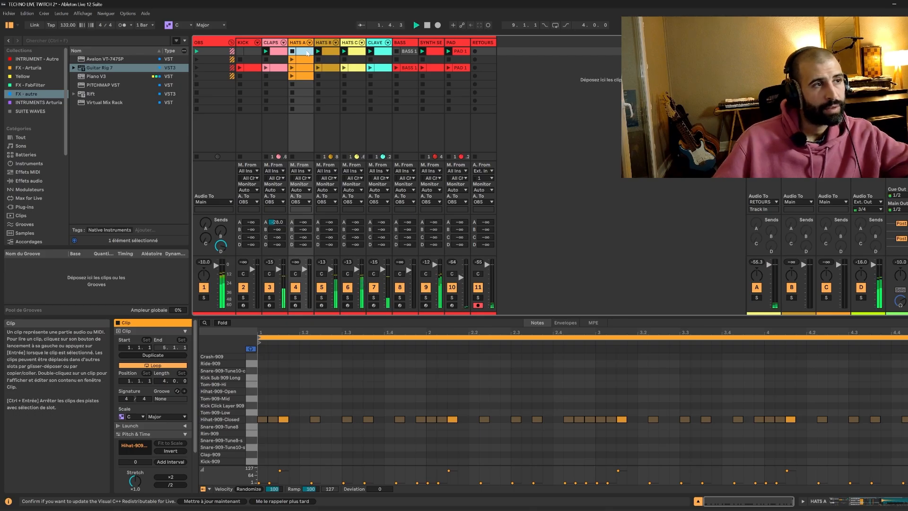
pyautogui.press('space')
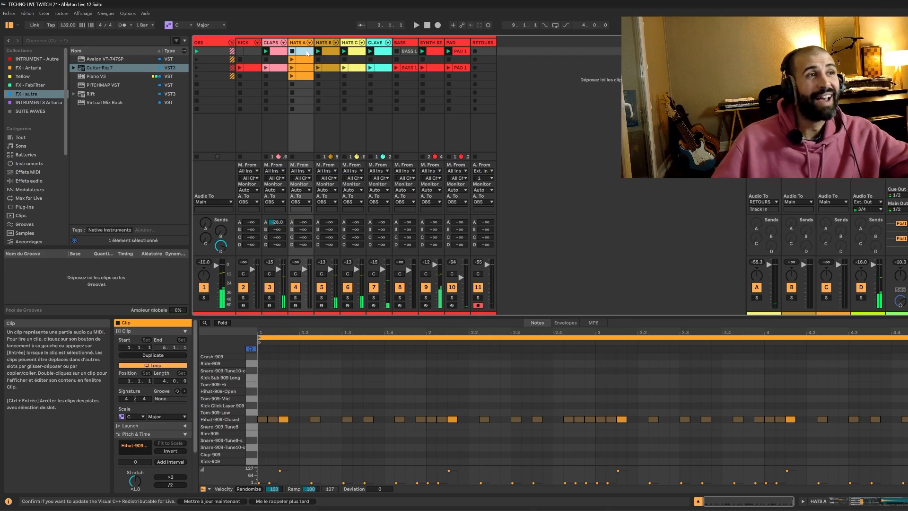
# Show the PAD's device chain with its Gate, and play the set while checking the SYNTH SEQ, HATS C and HATS B tracks.
pyautogui.click(456, 53)
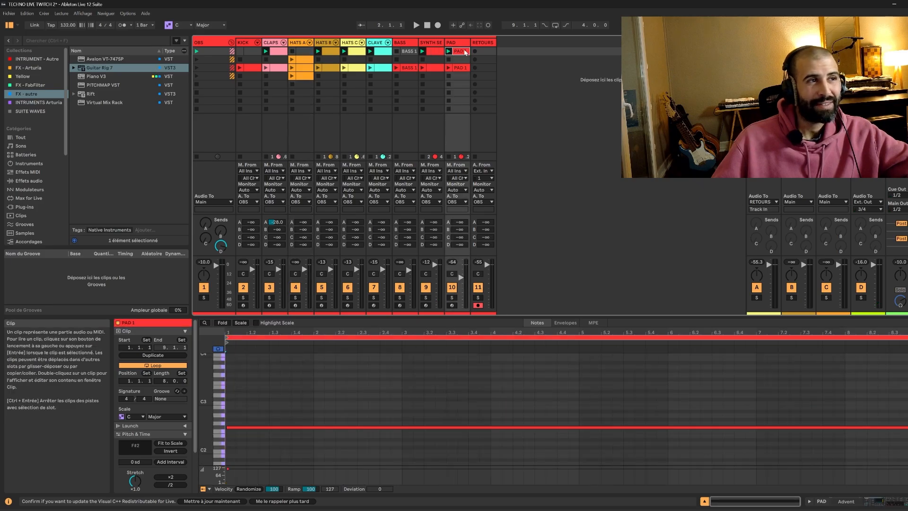
pyautogui.click(869, 502)
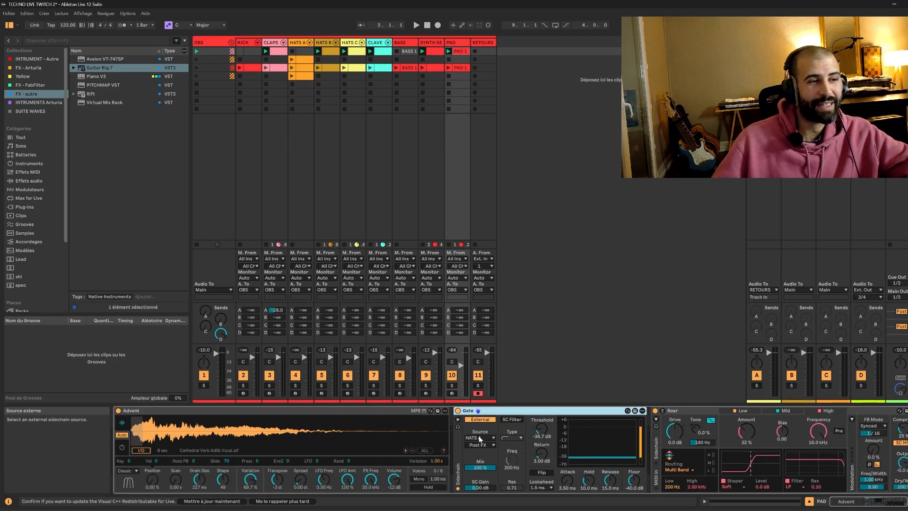
pyautogui.press('space')
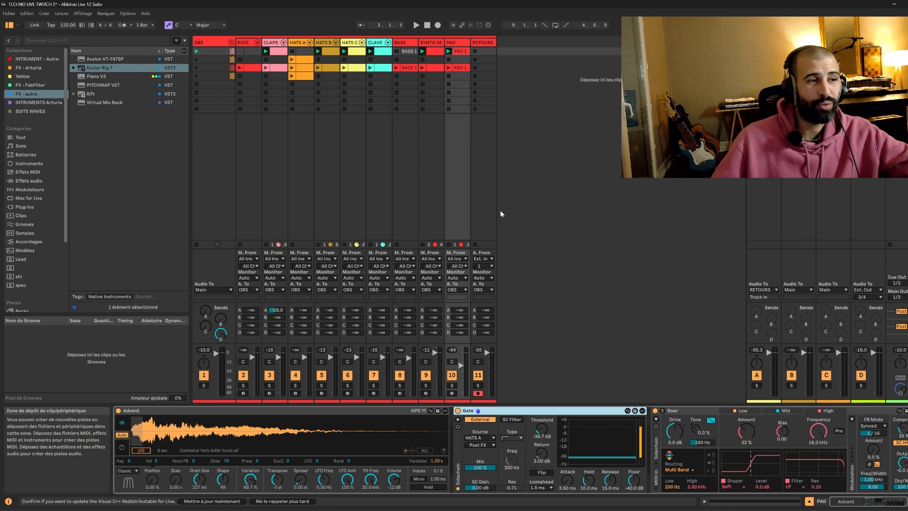
pyautogui.click(436, 81)
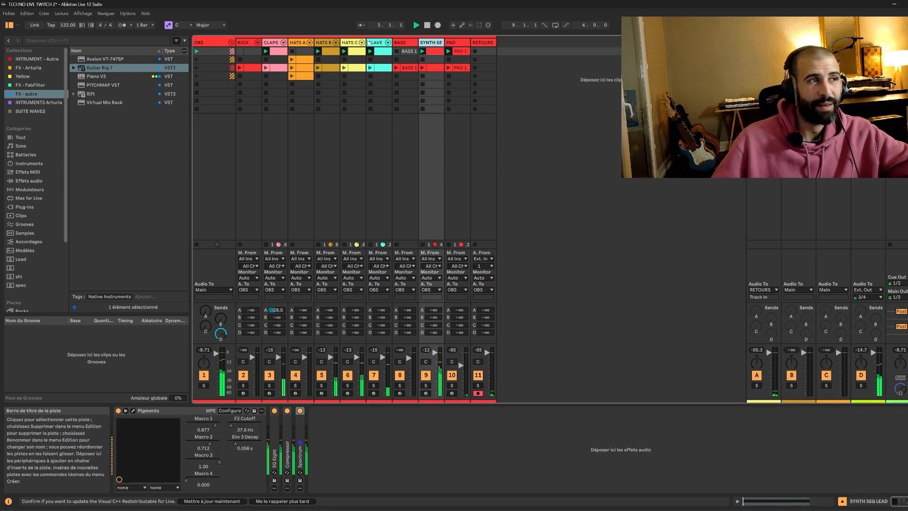
pyautogui.click(350, 43)
pyautogui.click(331, 42)
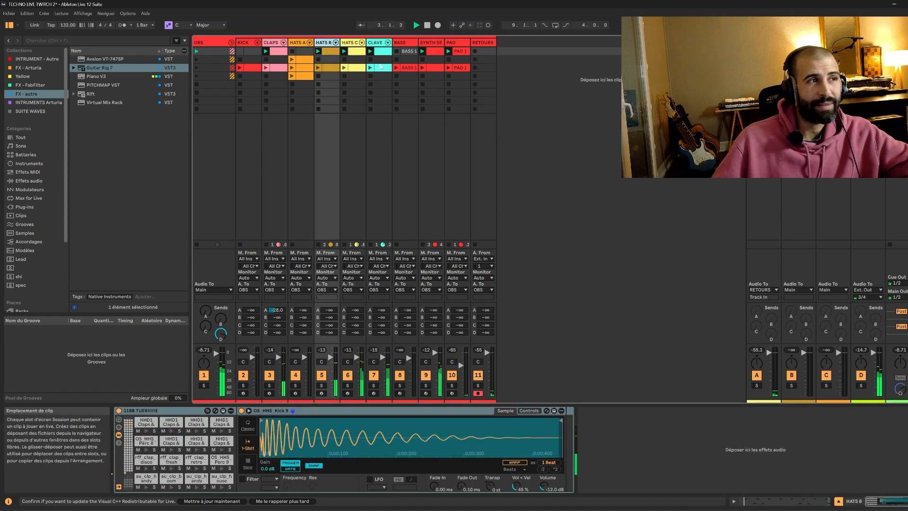
pyautogui.click(358, 48)
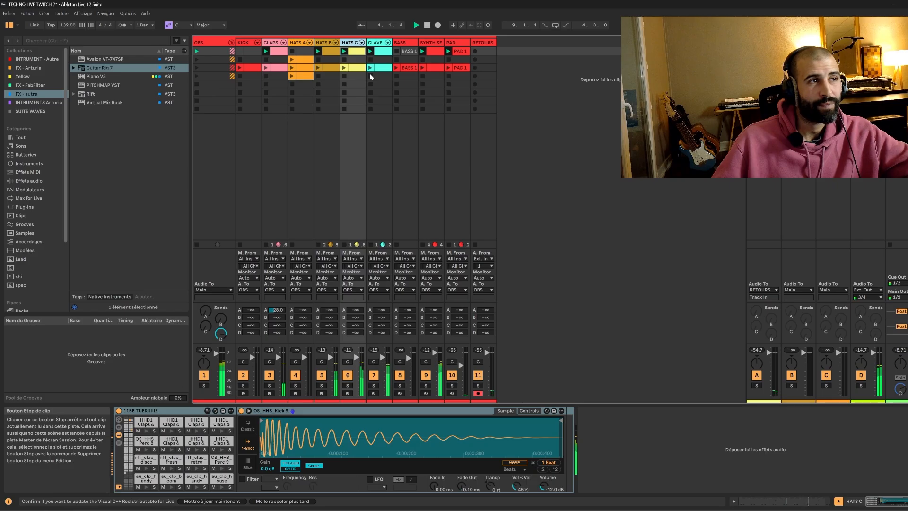
# Stop playback, examine the PAD 1 clip's notes and envelopes, and return to the PAD's device chain.
pyautogui.click(461, 53)
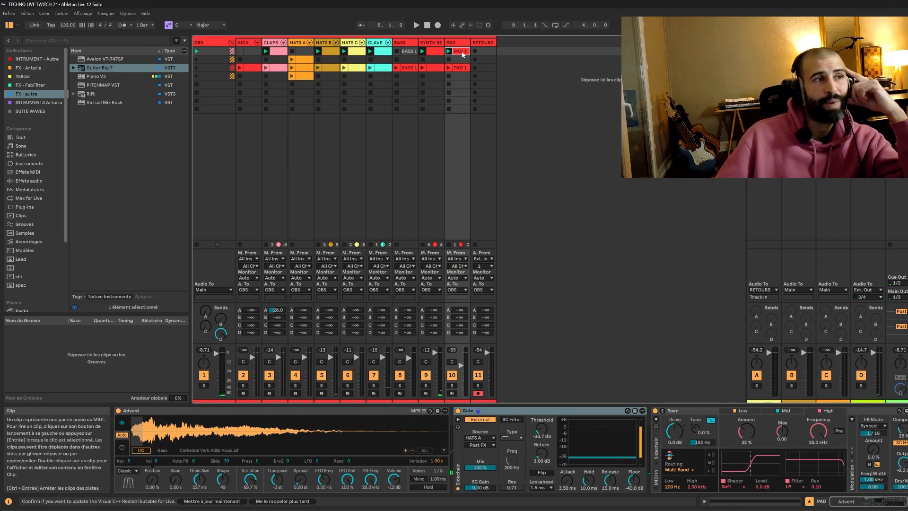
pyautogui.doubleClick(461, 52)
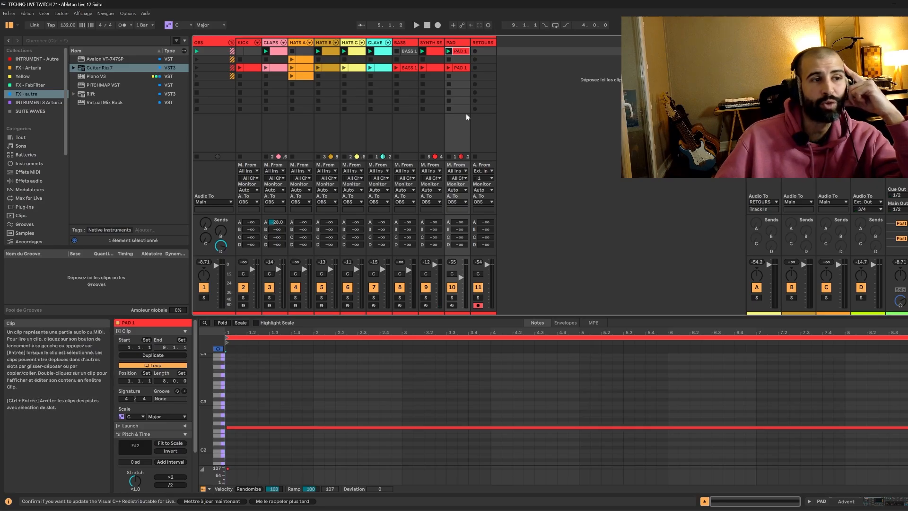
pyautogui.click(565, 323)
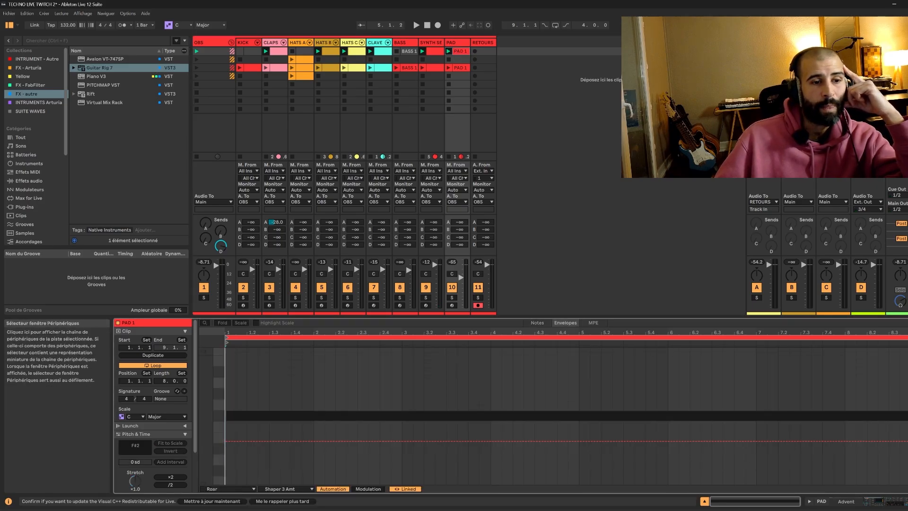
pyautogui.click(844, 504)
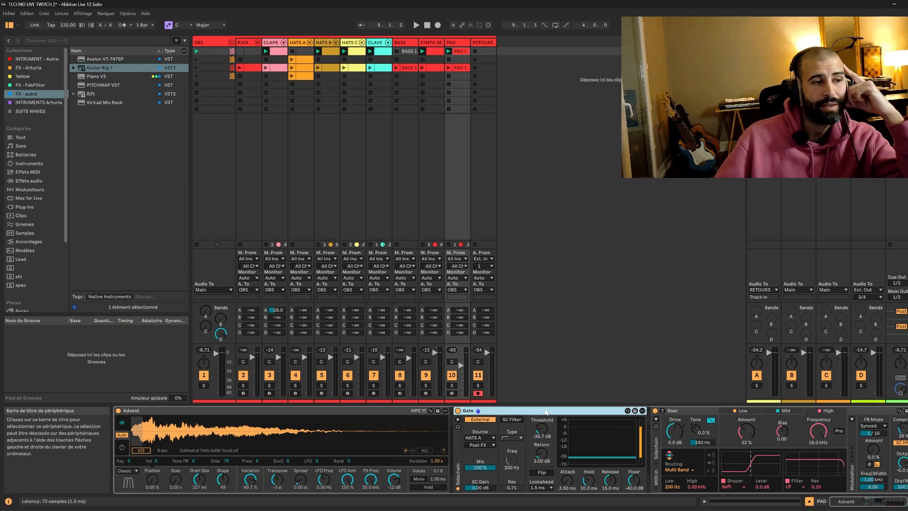
# Switch the PAD's Gate off and back on, and reselect the first-scene PAD 1 clip.
pyautogui.click(458, 410)
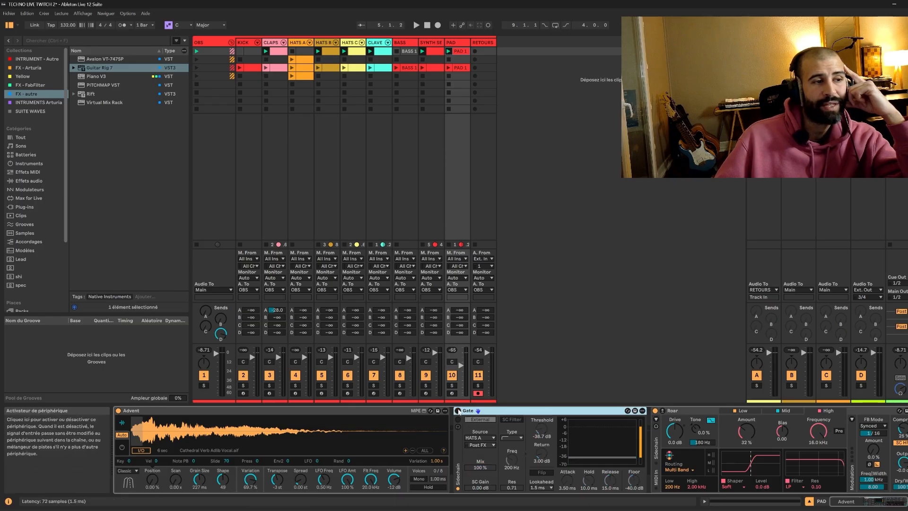
pyautogui.click(458, 410)
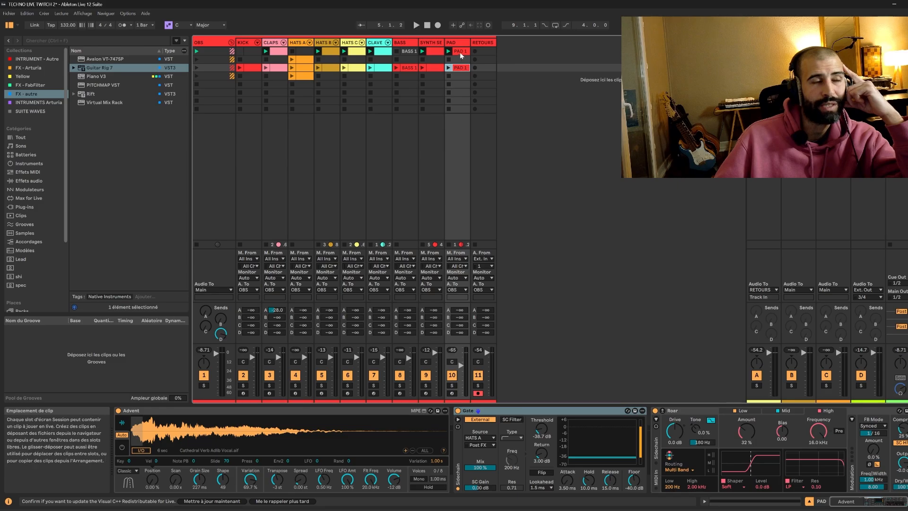
pyautogui.click(461, 51)
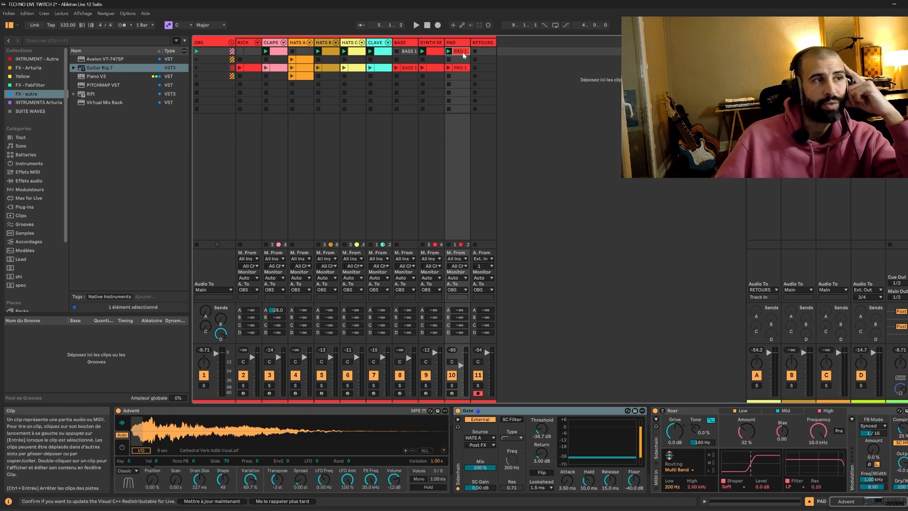
# Set the Gate's Device On envelope to off throughout the first-scene PAD 1 clip.
pyautogui.doubleClick(463, 53)
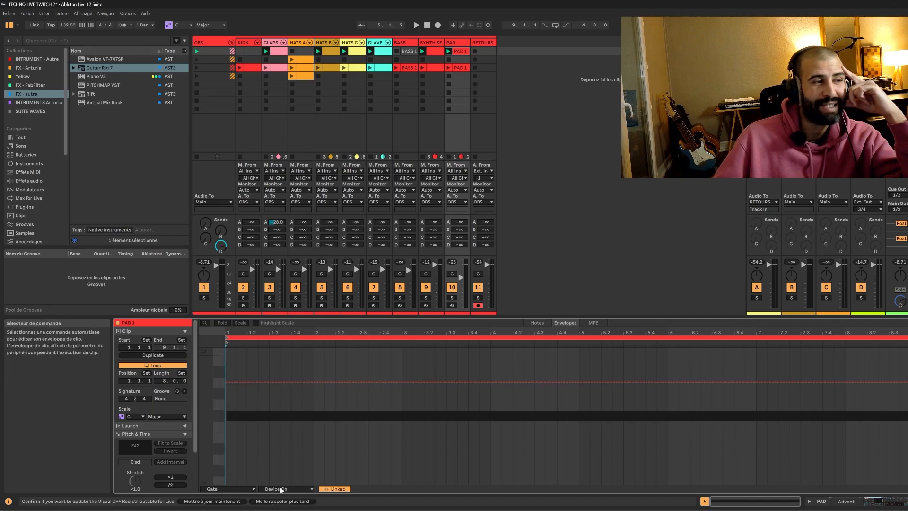
pyautogui.moveTo(240, 381); pyautogui.dragTo(240, 449)
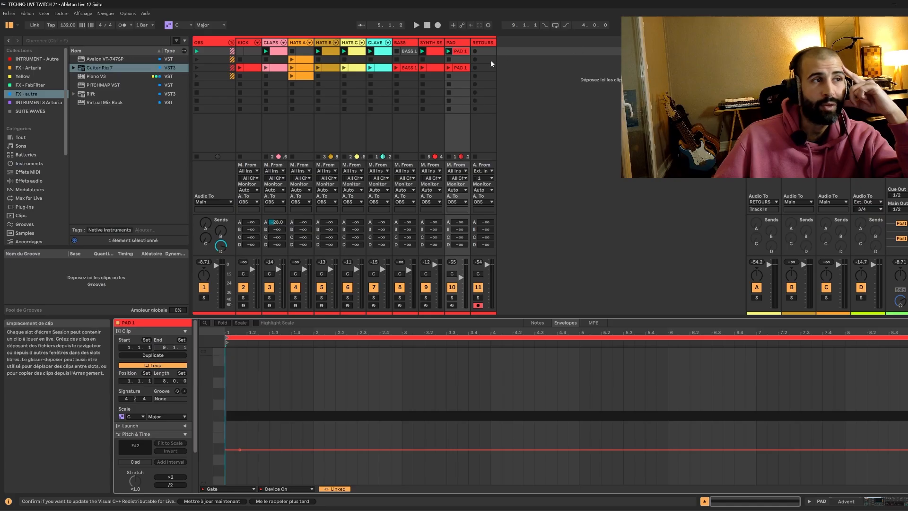
# Solo the PAD and compare the first- and third-scene PAD 1 clips while watching the Gate, and end playback and the solo.
pyautogui.click(451, 298)
pyautogui.press('space')
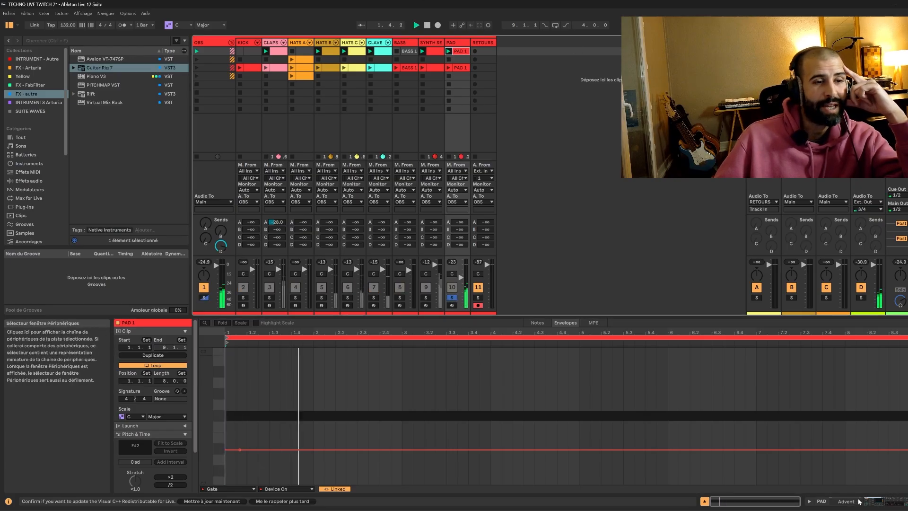
pyautogui.hotkey('shift', 'Tab')
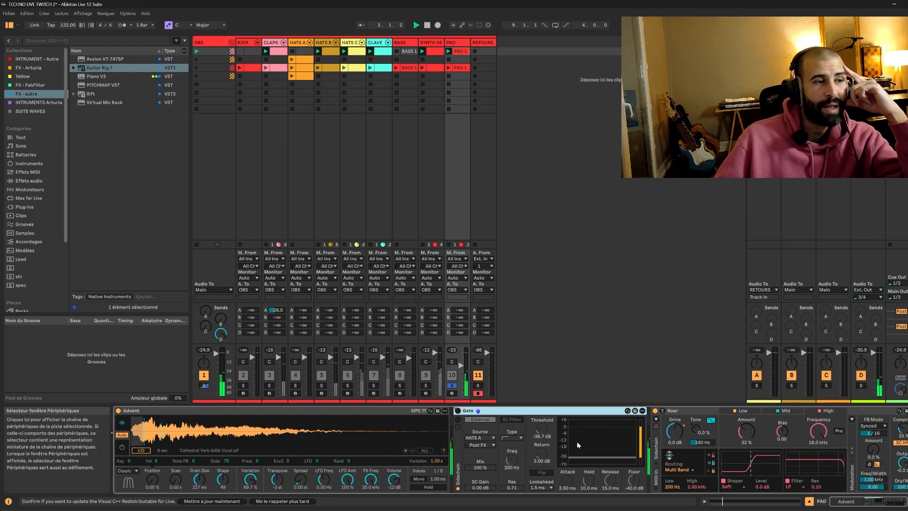
pyautogui.click(449, 68)
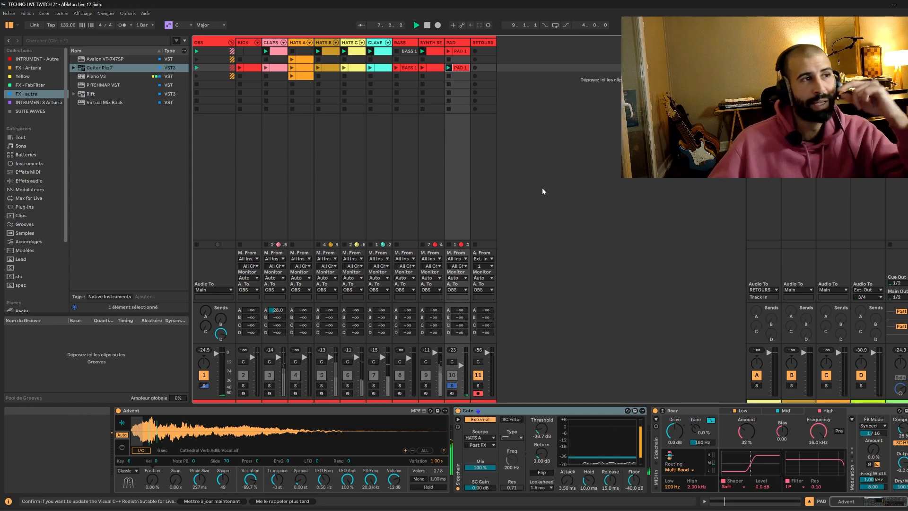
pyautogui.press('space')
pyautogui.click(452, 386)
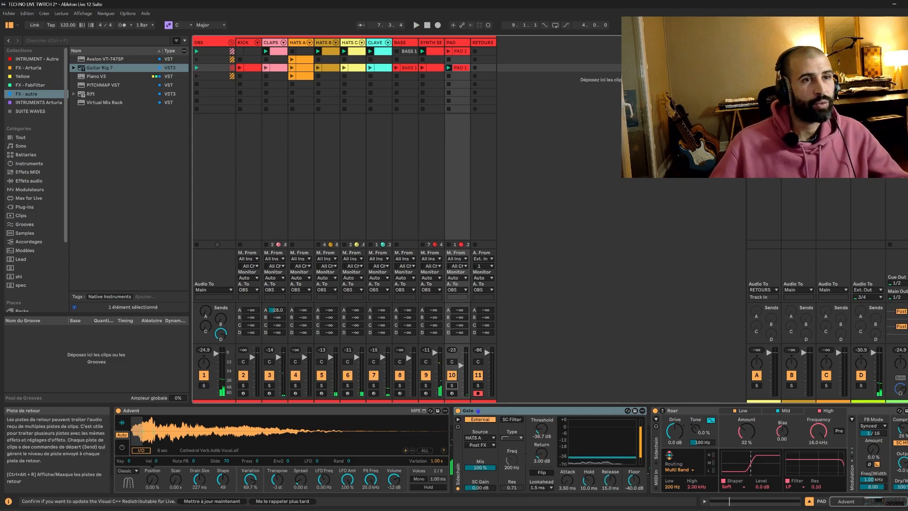
# Play the first scene without HATS B, swap HATS C out for HATS B during playback, and stop the transport.
pyautogui.click(890, 51)
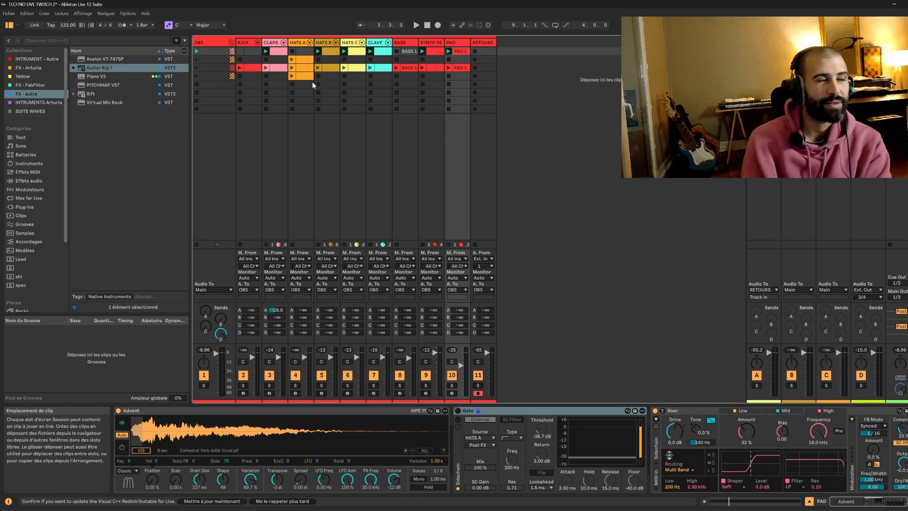
pyautogui.click(320, 59)
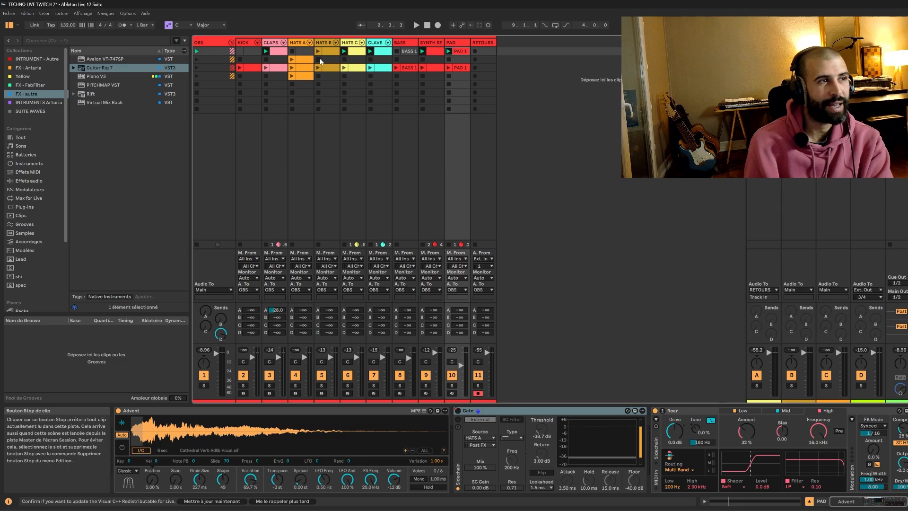
pyautogui.click(417, 26)
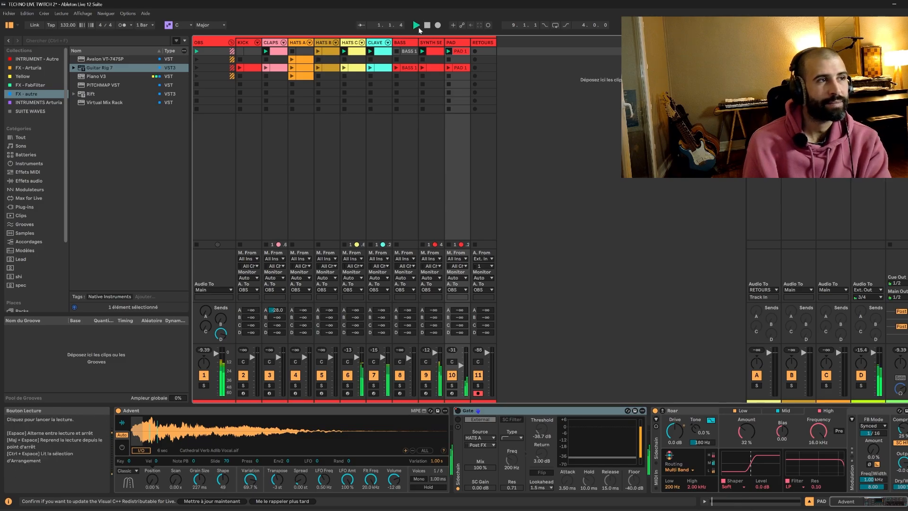
pyautogui.click(344, 53)
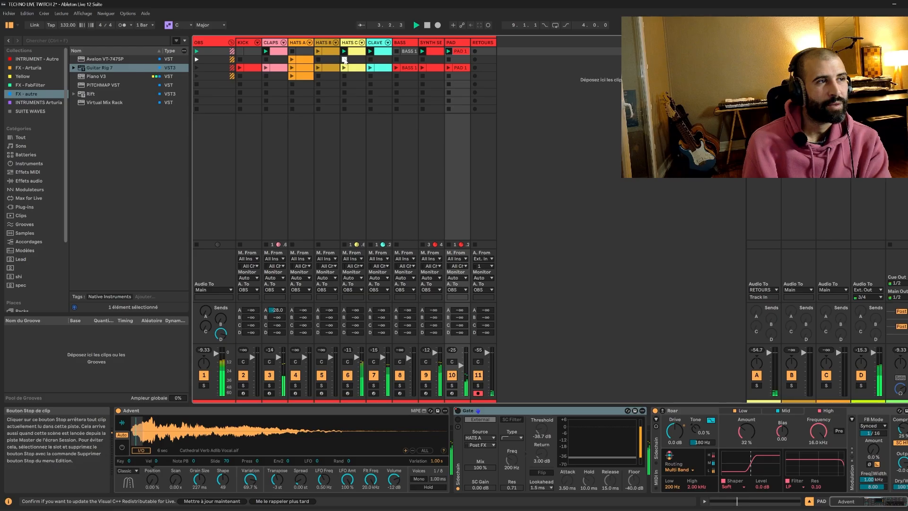
pyautogui.click(318, 51)
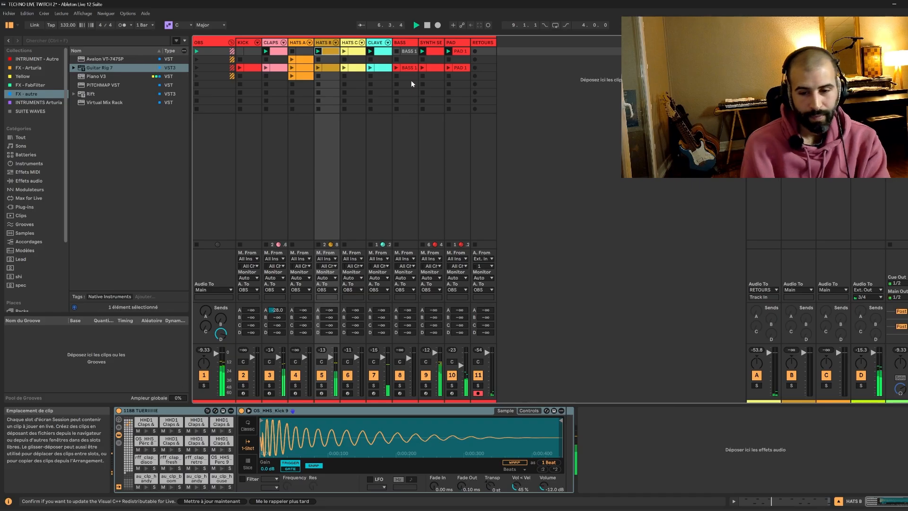
pyautogui.click(430, 25)
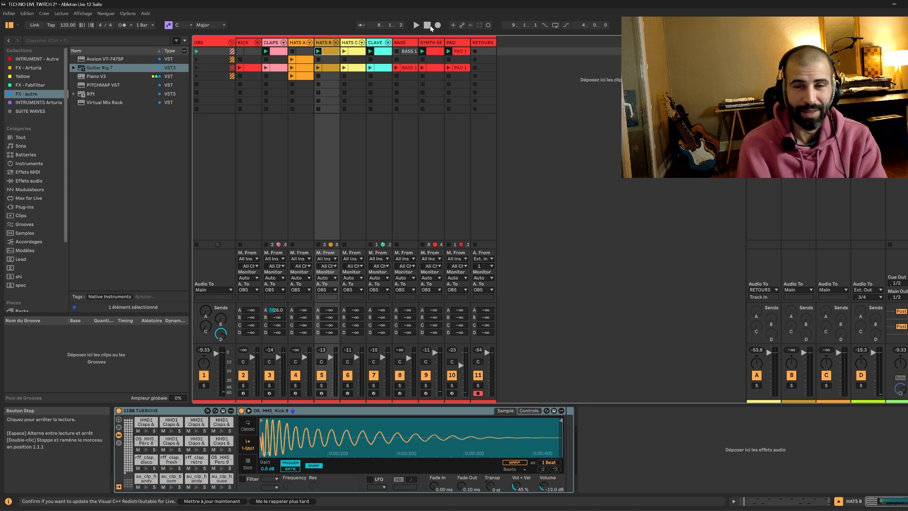
# Launch the first-scene HATS C clip alongside HATS B, and delete the first-scene CLAPS clip.
pyautogui.click(276, 51)
pyautogui.press('Right')
pyautogui.press('Right')
pyautogui.press('Right')
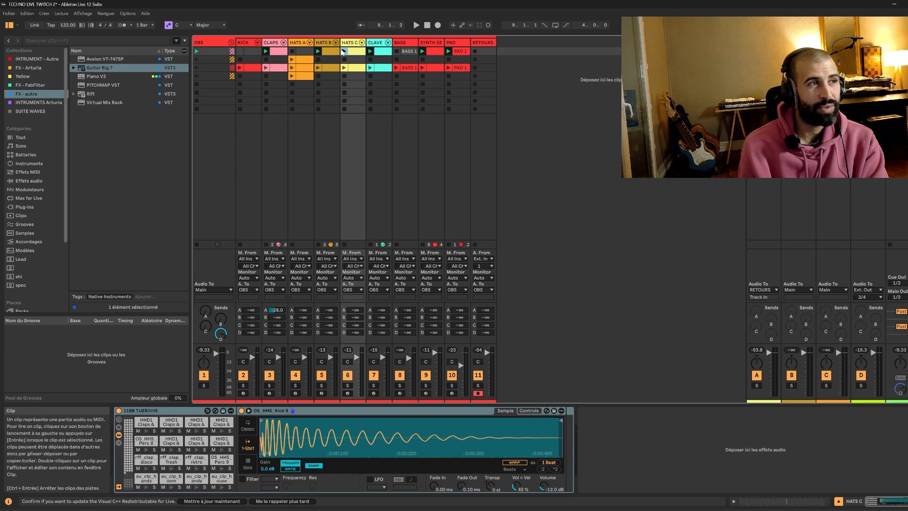
pyautogui.click(344, 51)
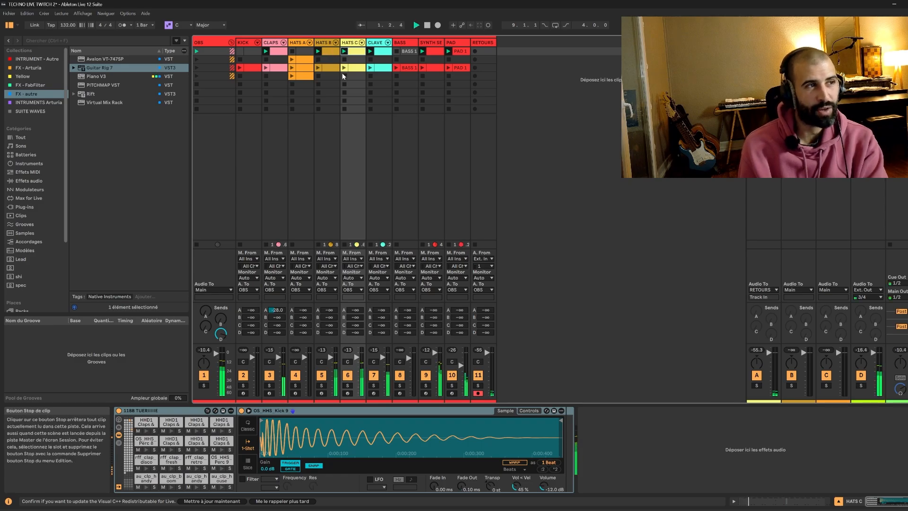
pyautogui.click(277, 54)
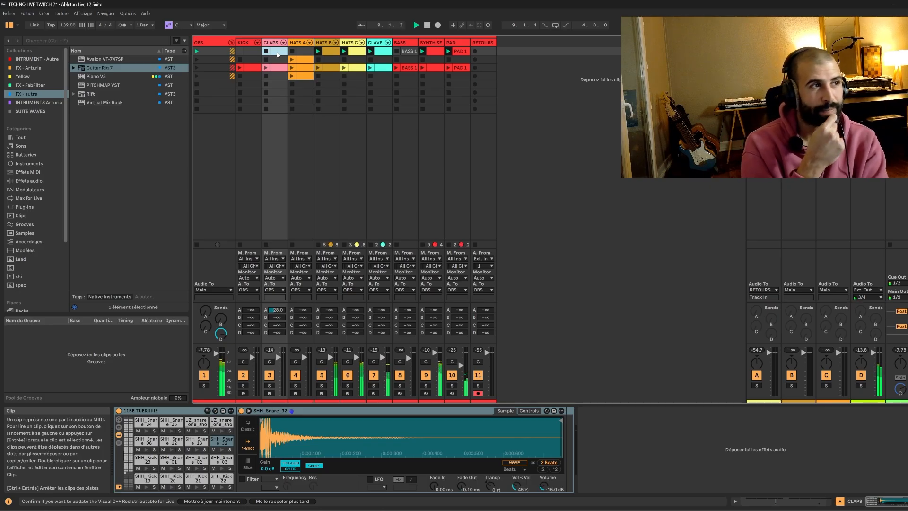
# Stop the HATS B and HATS C clips, and play the set with only the first-scene HATS C clip relaunched.
pyautogui.click(318, 59)
pyautogui.click(343, 59)
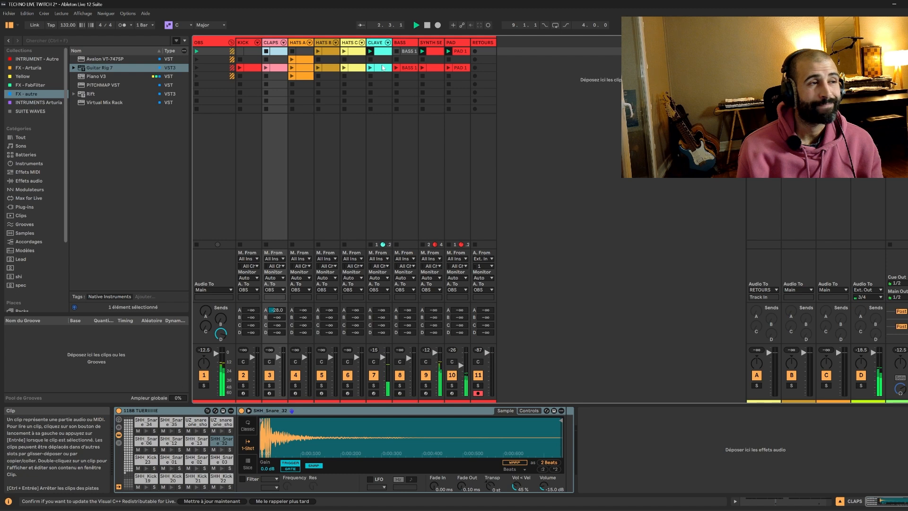
pyautogui.click(342, 61)
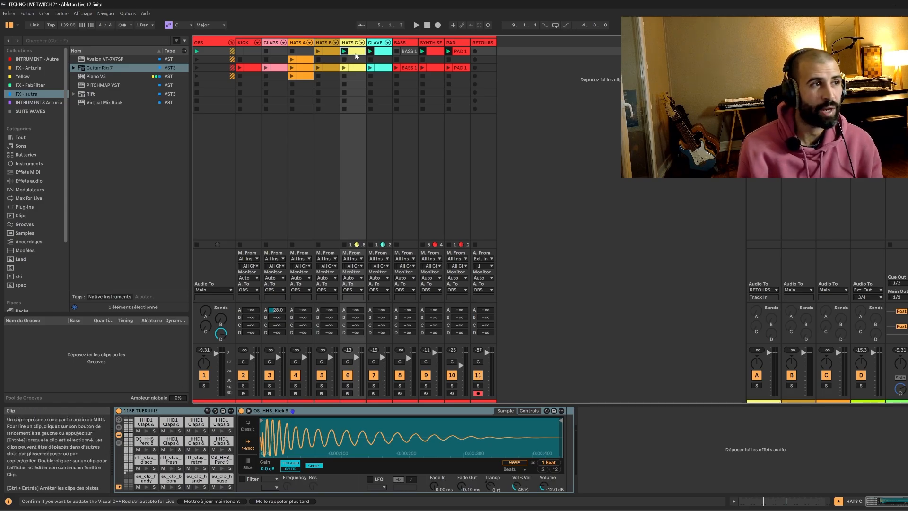
pyautogui.press('space')
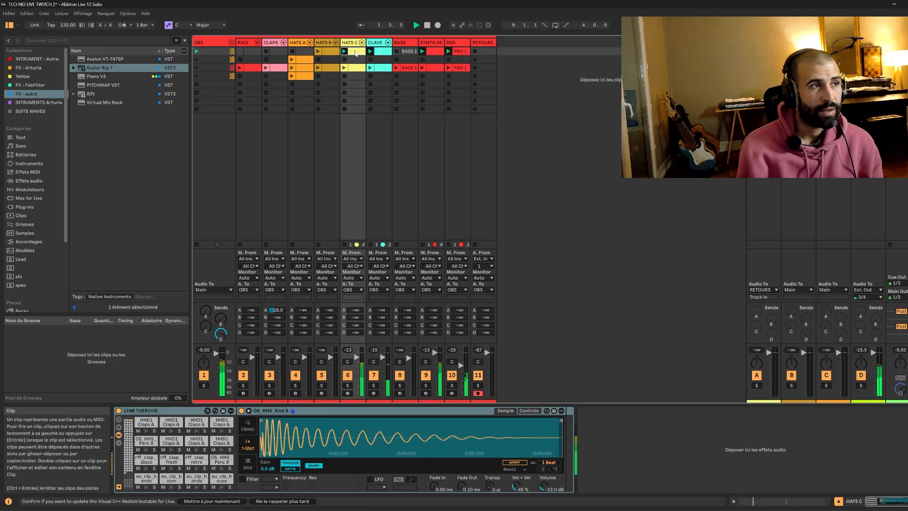
# Open the first-scene HATS C clip's notes, solo its track, and examine which drum sounds the pattern uses during playback.
pyautogui.doubleClick(354, 52)
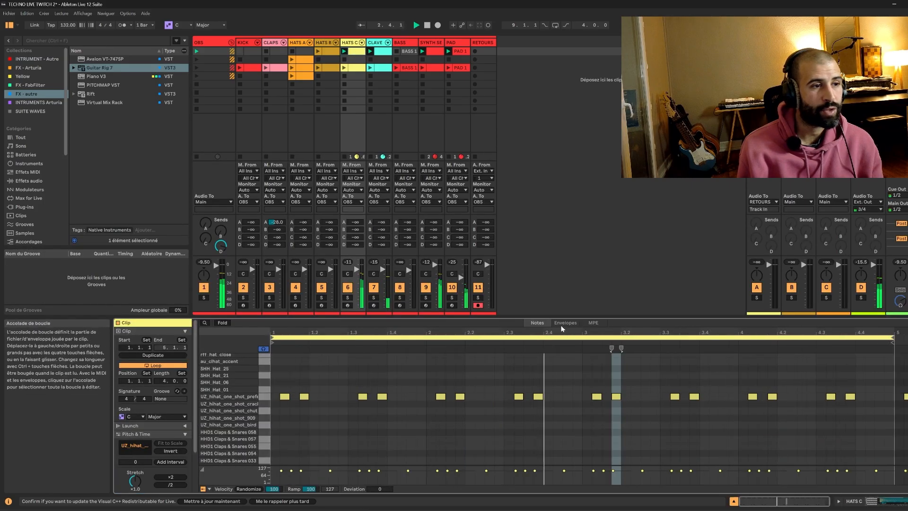
pyautogui.press('space')
pyautogui.press('space')
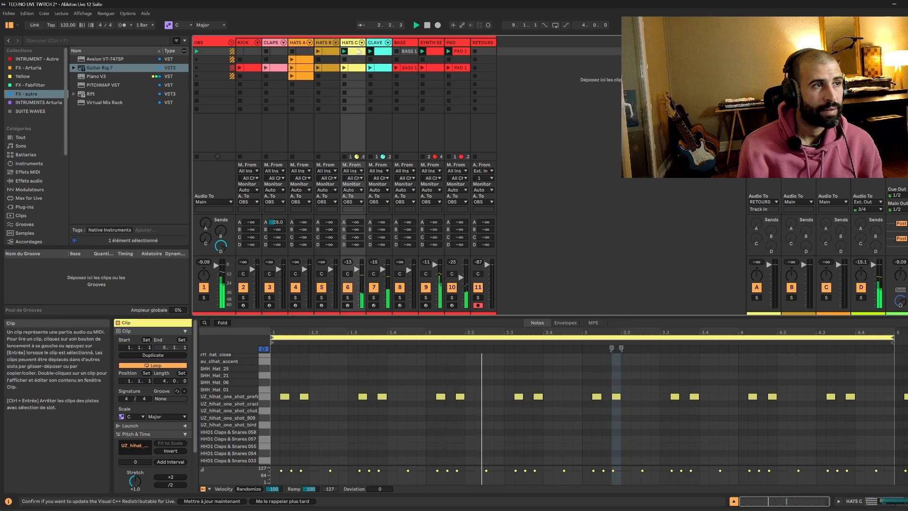
pyautogui.click(347, 298)
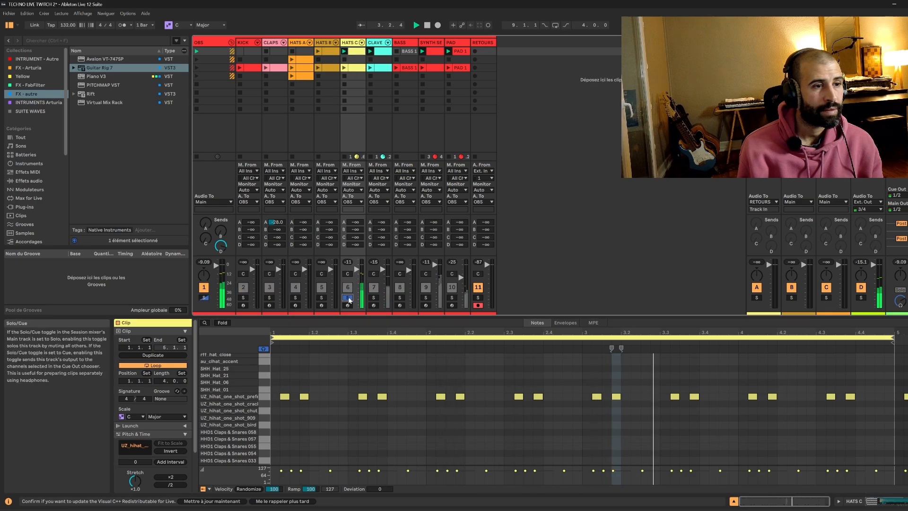
pyautogui.scroll(-3, 478, 413)
pyautogui.scroll(5, 478, 410)
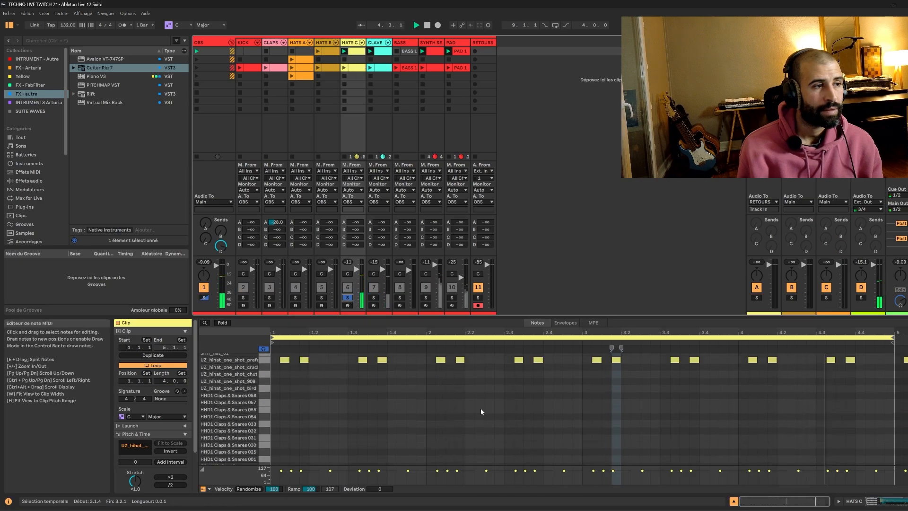
pyautogui.scroll(-3, 308, 399)
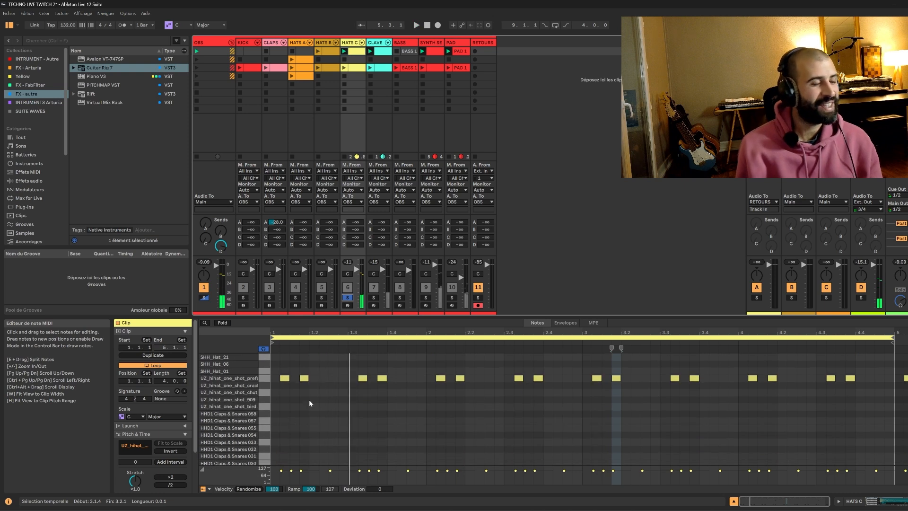
pyautogui.scroll(1, 299, 413)
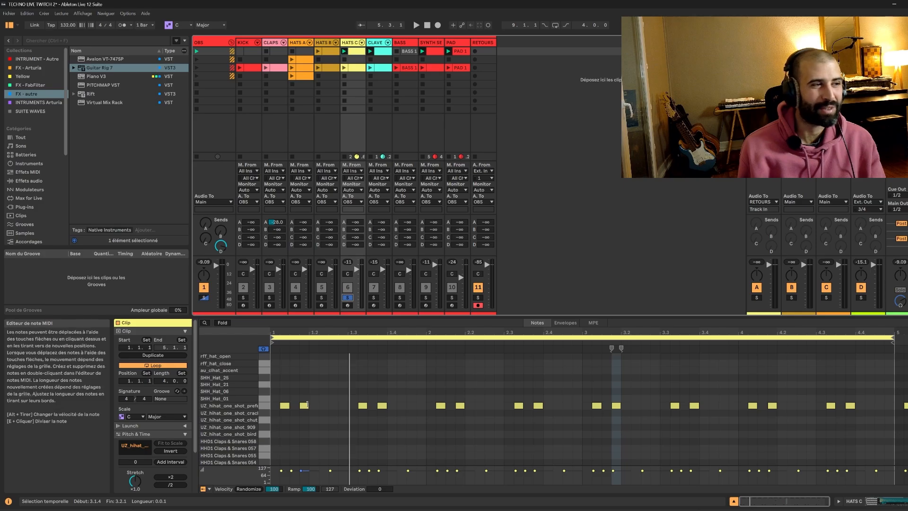
pyautogui.scroll(5, 376, 402)
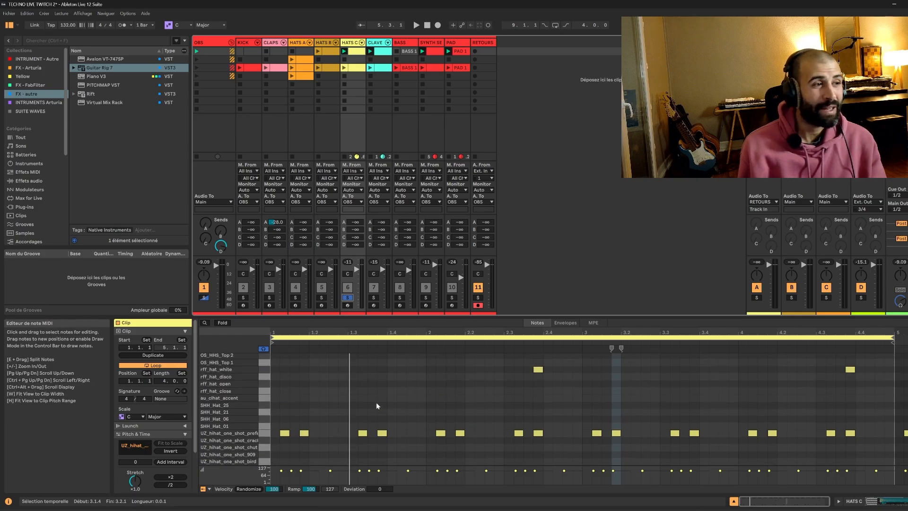
# Fold the HATS C note editor to the used drum rows, and play the soloed pattern to check each sound.
pyautogui.click(222, 323)
pyautogui.press('space')
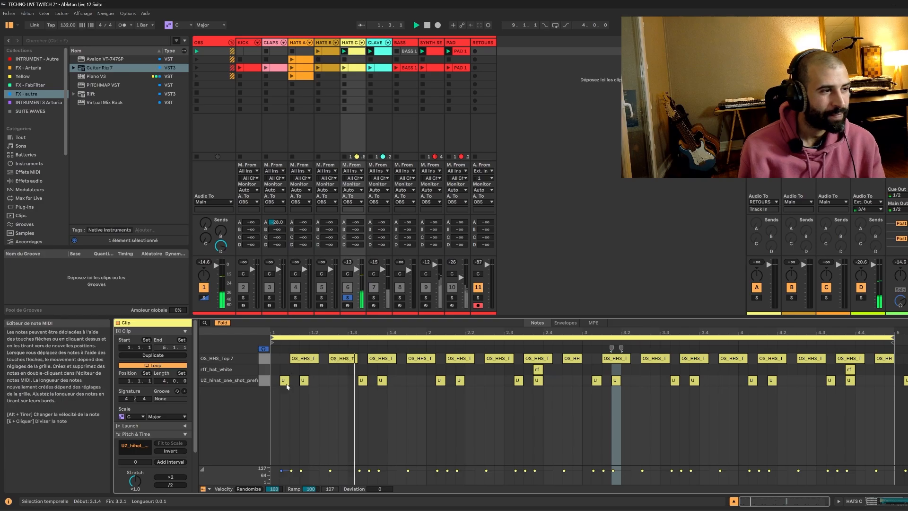
pyautogui.press('space')
pyautogui.click(225, 323)
pyautogui.click(225, 323)
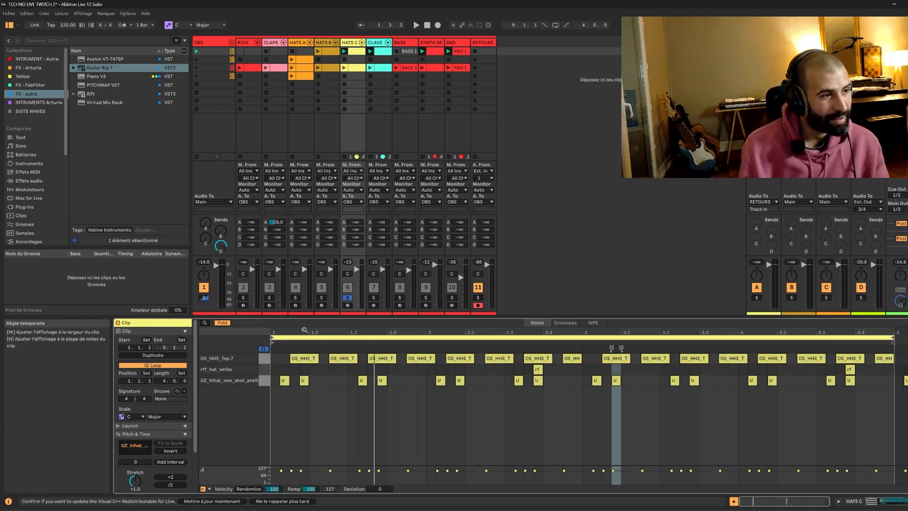
pyautogui.press('space')
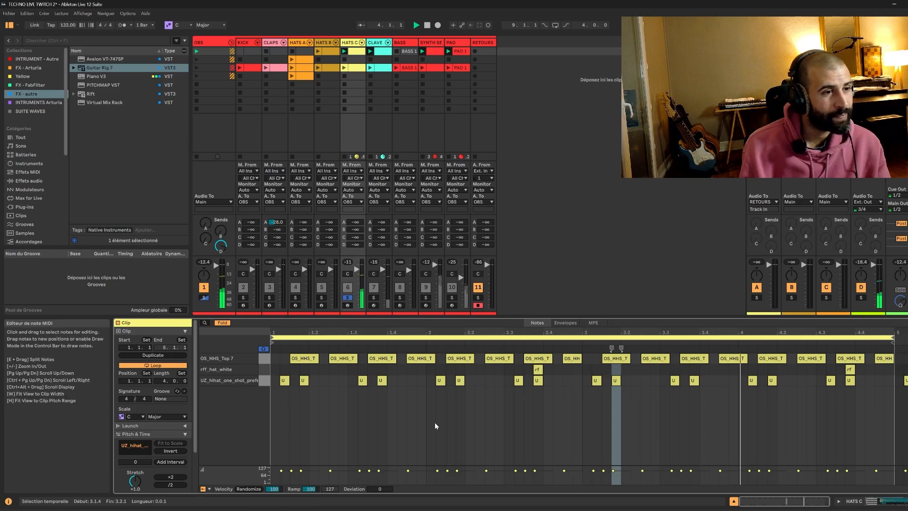
pyautogui.press('space')
# Delete all UZ_hihat_one_shot_prefer notes from the HATS C clip, and play it back in the mix with the solo off.
pyautogui.click(267, 384)
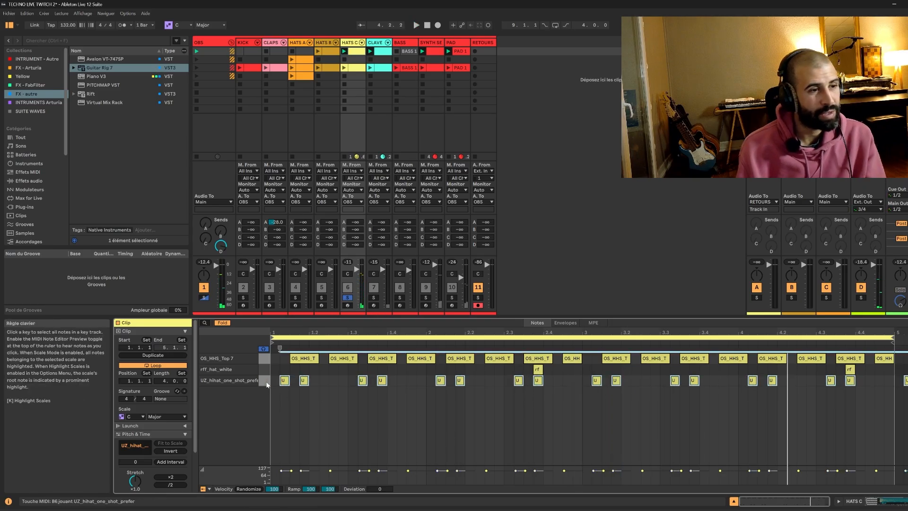
pyautogui.press('Delete')
pyautogui.press('space')
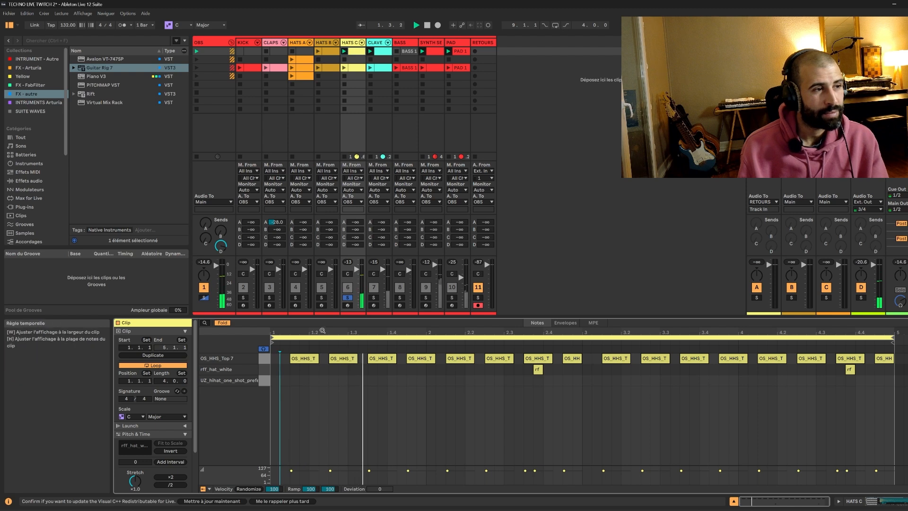
pyautogui.click(346, 298)
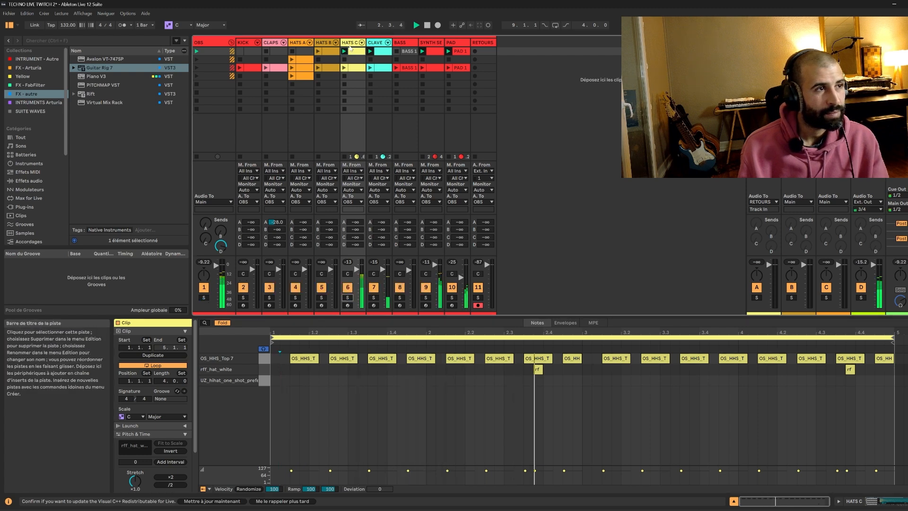
# Delete the first-scene HATS B clip and the second-scene HATS A clip.
pyautogui.click(327, 52)
pyautogui.moveTo(327, 56); pyautogui.dragTo(303, 60)
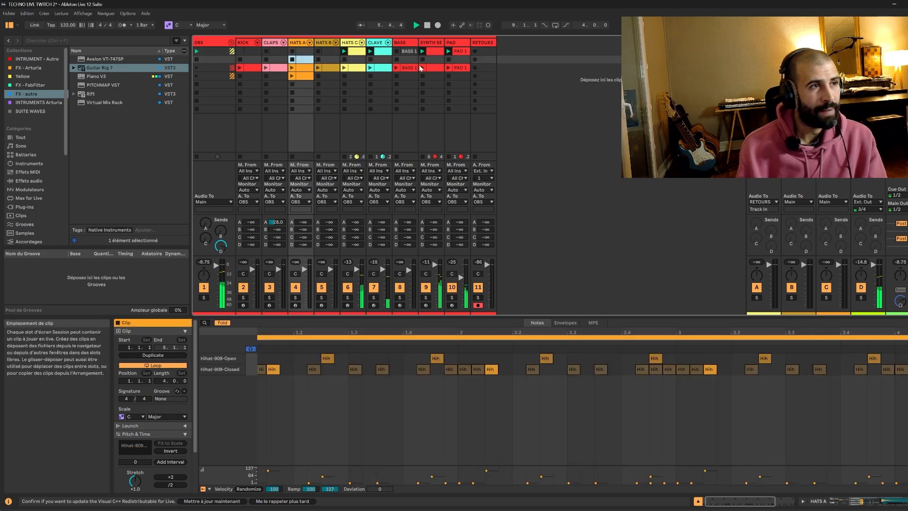
# Insert a new MIDI track after the PAD track, and list the available plug-ins in the browser.
pyautogui.rightClick(457, 44)
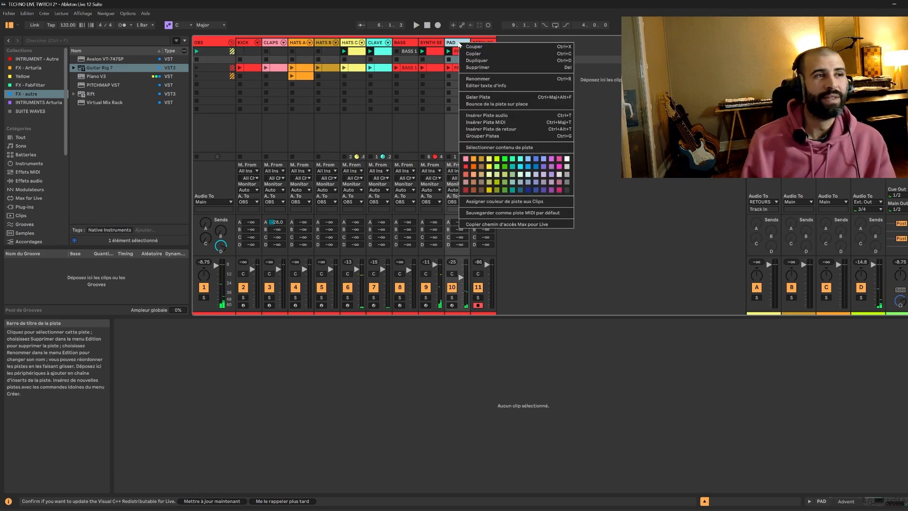
pyautogui.click(502, 121)
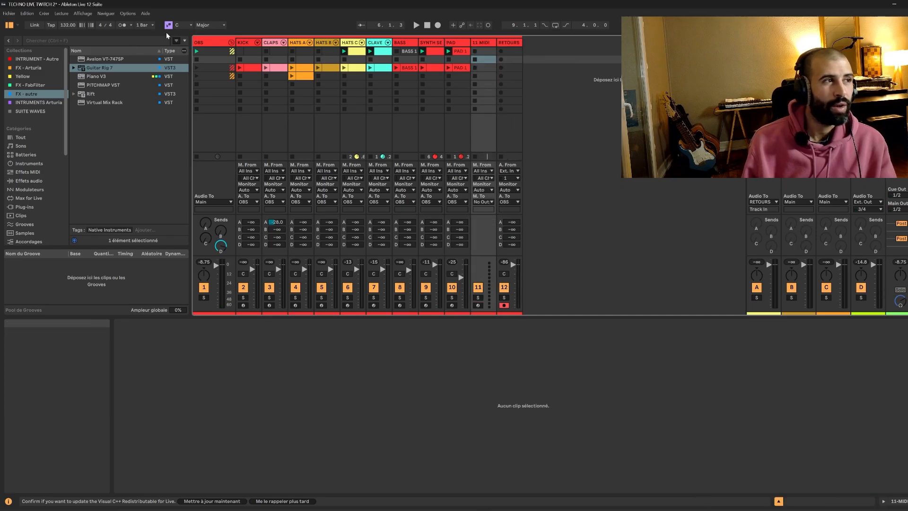
pyautogui.click(28, 206)
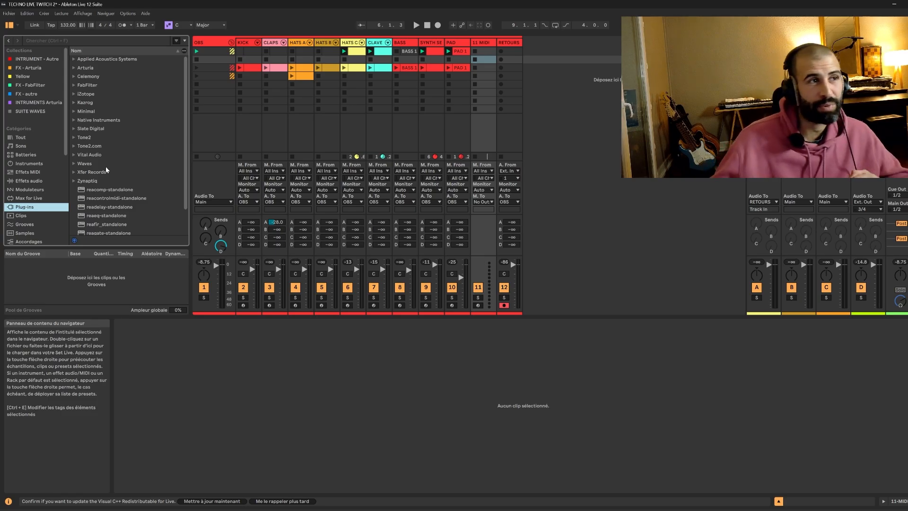
# Load Arturia's Piano V3 from the INTRUMENTS Arturia collection onto the new MIDI track, dismissing keyboard calibration and moving its window aside.
pyautogui.click(433, 42)
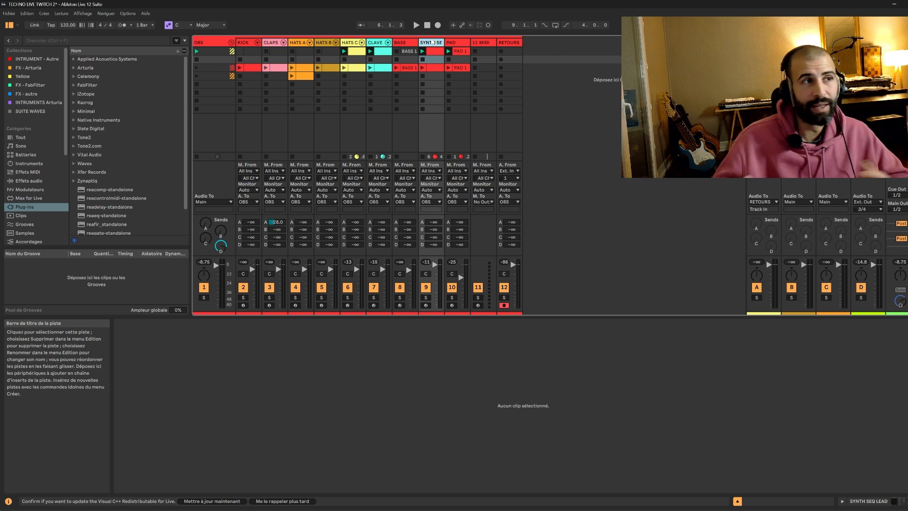
pyautogui.click(484, 42)
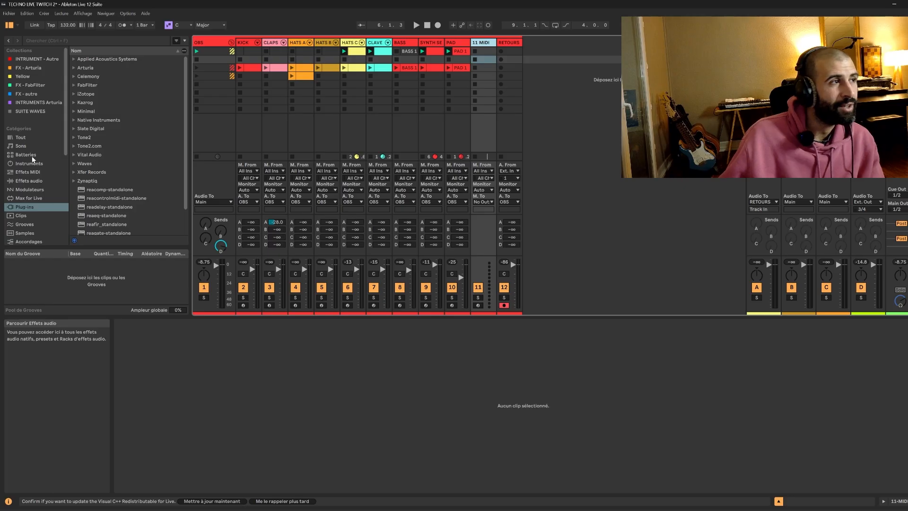
pyautogui.click(38, 103)
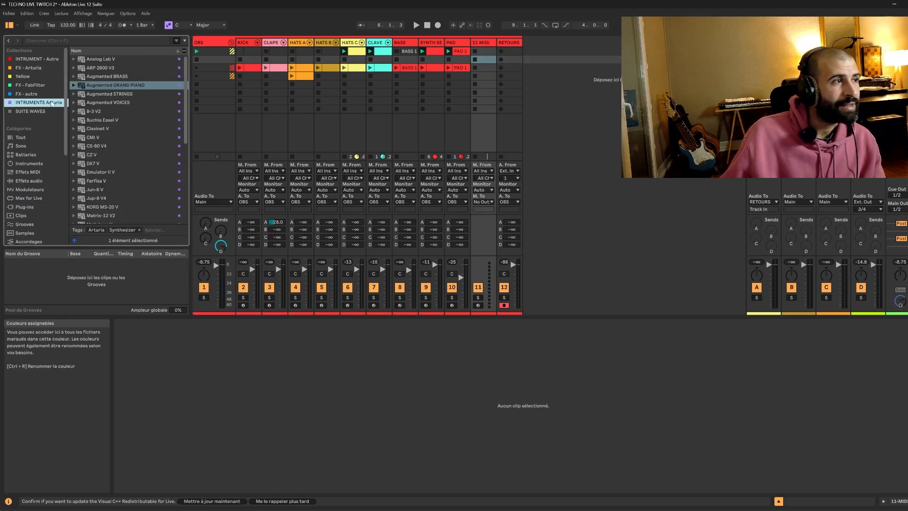
pyautogui.scroll(-4, 98, 195)
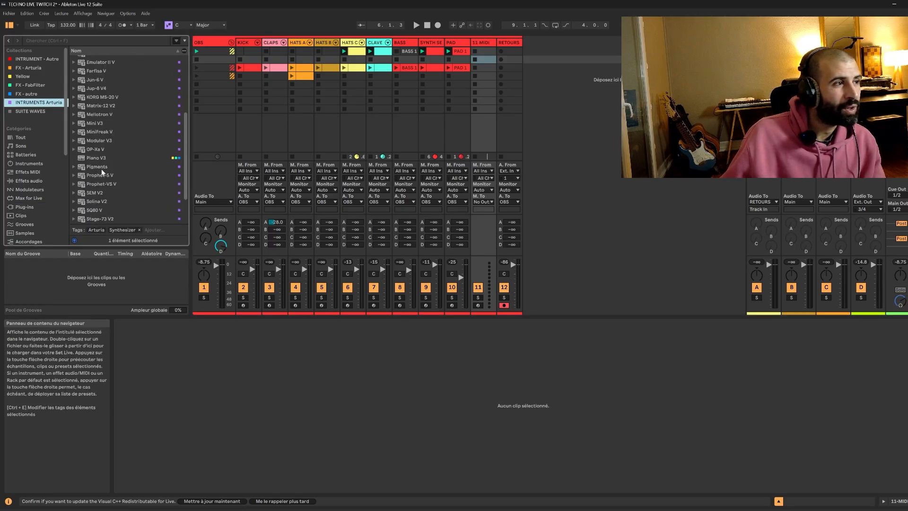
pyautogui.click(101, 158)
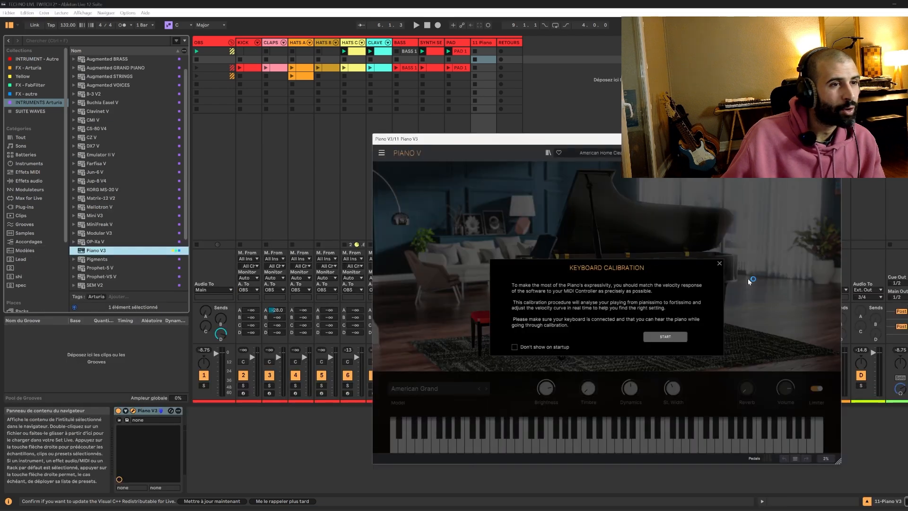
pyautogui.click(719, 263)
pyautogui.moveTo(595, 142); pyautogui.dragTo(730, 311)
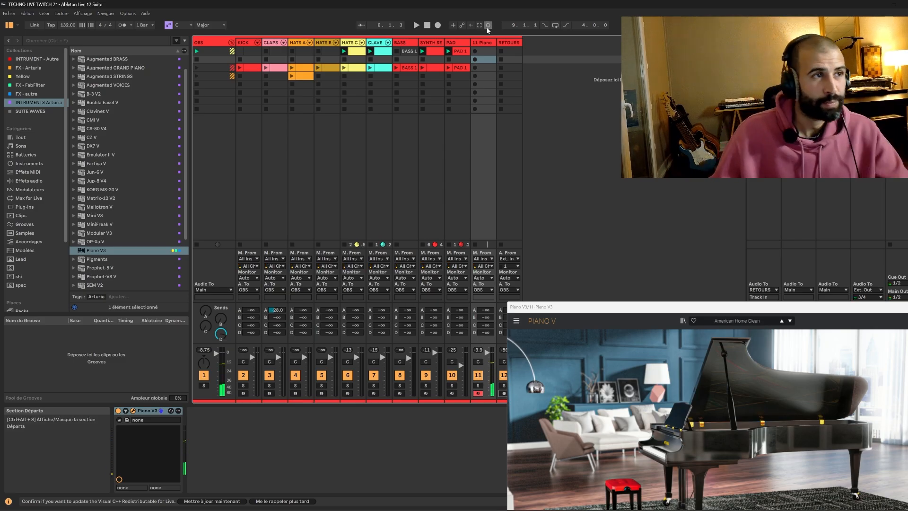
# Start playback of the set, and aim the webcam down at the piano keyboard in OBSBOT Center.
pyautogui.click(416, 26)
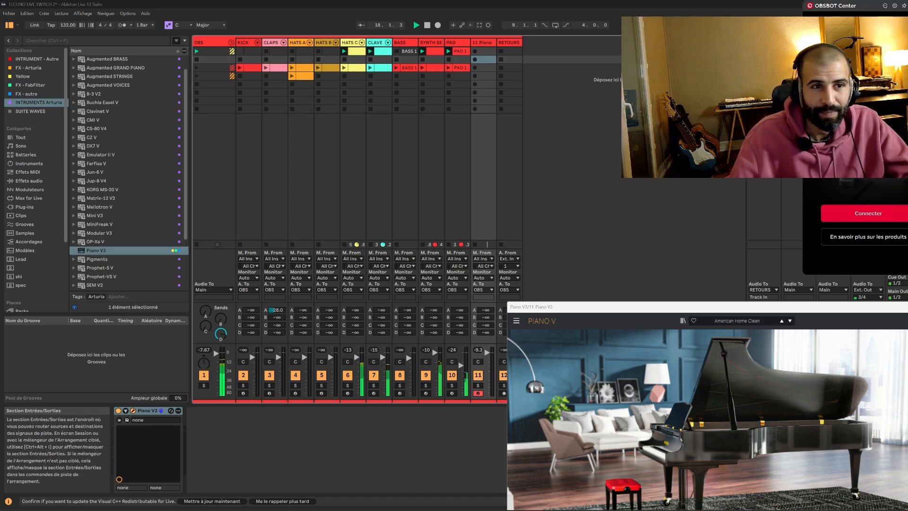
pyautogui.moveTo(871, 322); pyautogui.dragTo(875, 343)
pyautogui.click(881, 341)
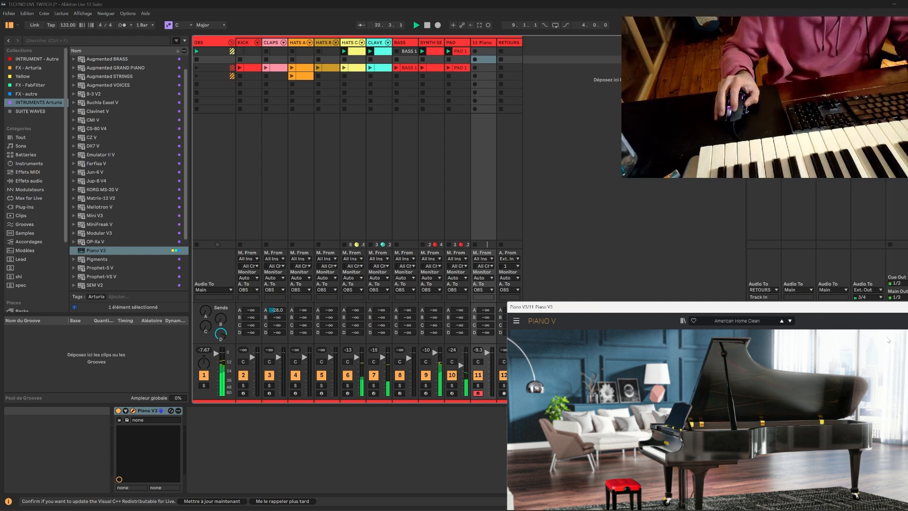
pyautogui.moveTo(721, 310); pyautogui.dragTo(399, 236)
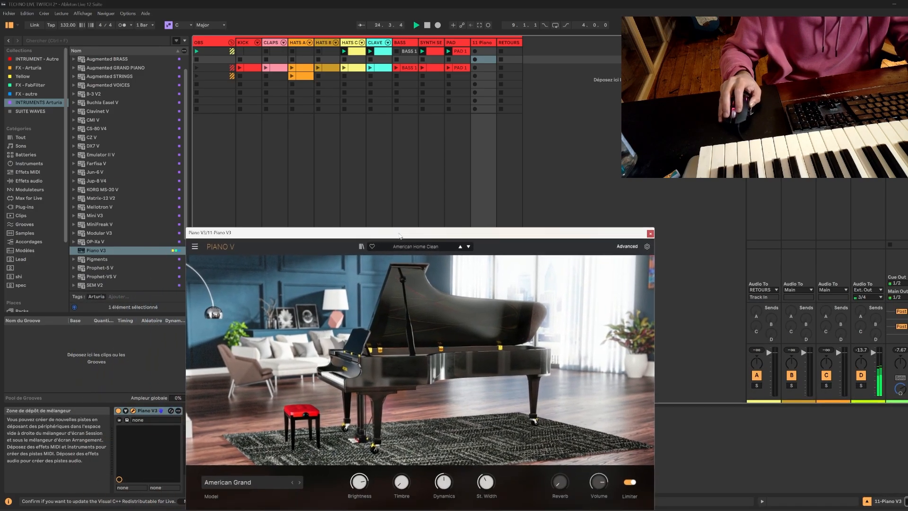
pyautogui.click(586, 509)
pyautogui.moveTo(872, 322); pyautogui.dragTo(887, 323)
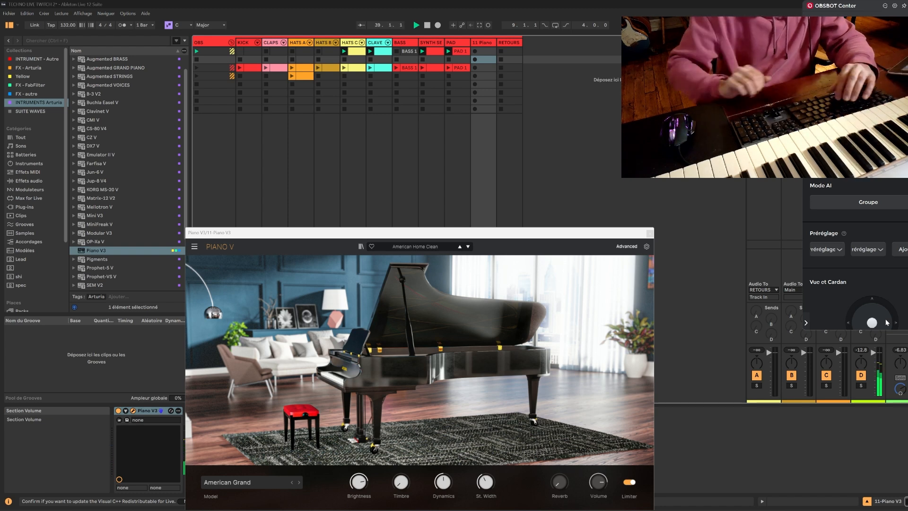
# Close the Piano V3 window, and try out piano chords on the armed track with and without the set playing.
pyautogui.click(699, 283)
pyautogui.press('space')
pyautogui.click(649, 234)
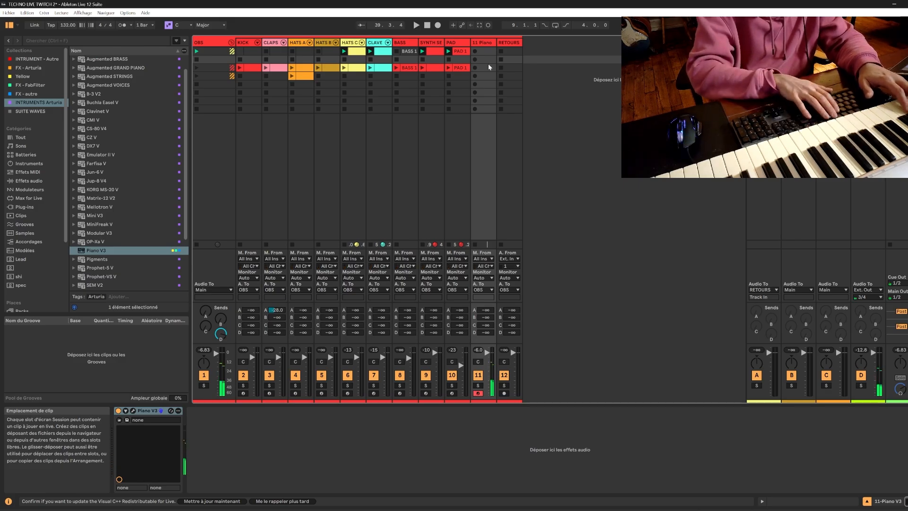
pyautogui.press('space')
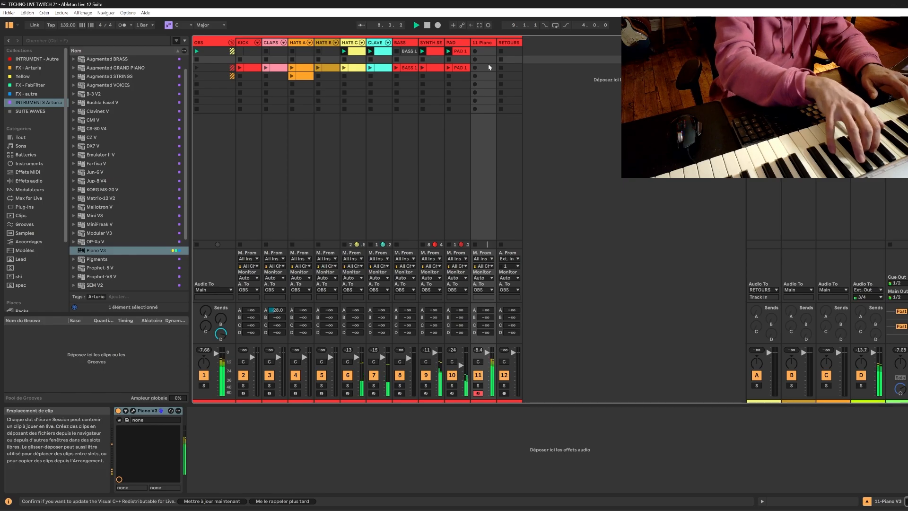
pyautogui.press('space')
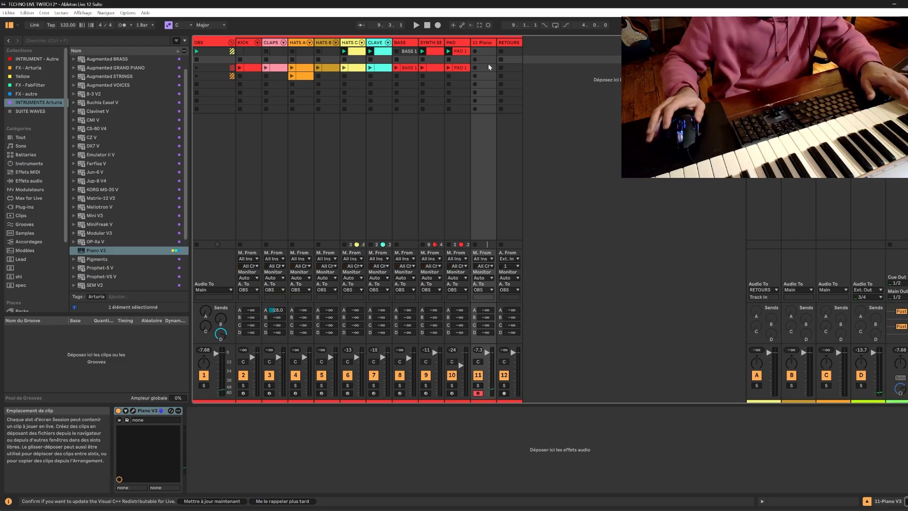
pyautogui.click(416, 26)
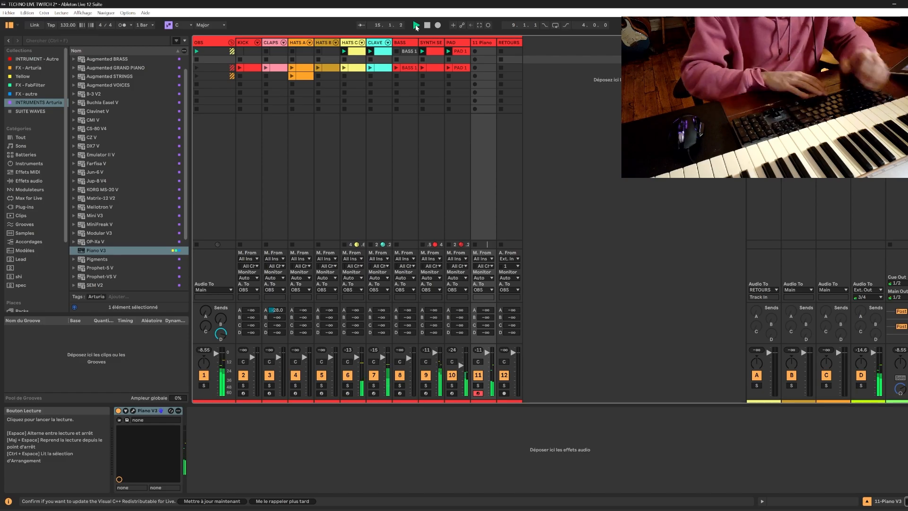
pyautogui.press('space')
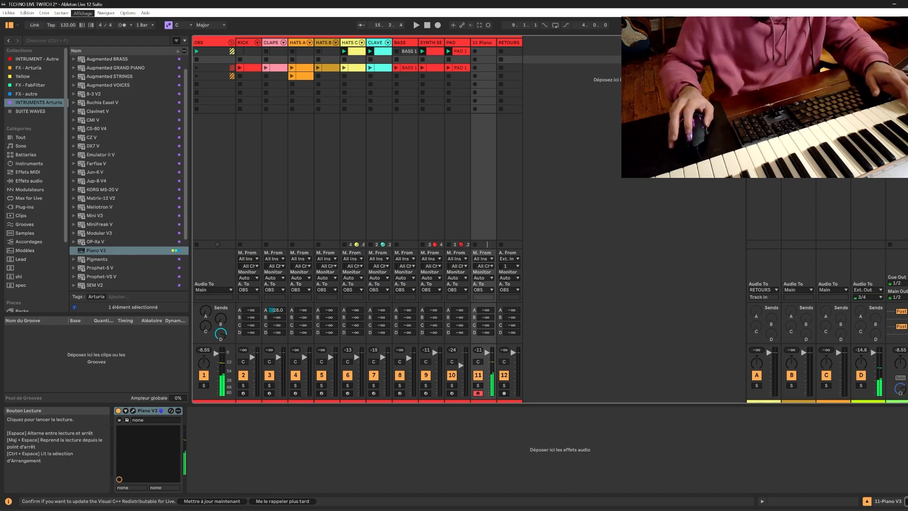
# Reopen the Piano V3 window, raise its Reverb amount, and move the window clear of the session tracks.
pyautogui.click(134, 410)
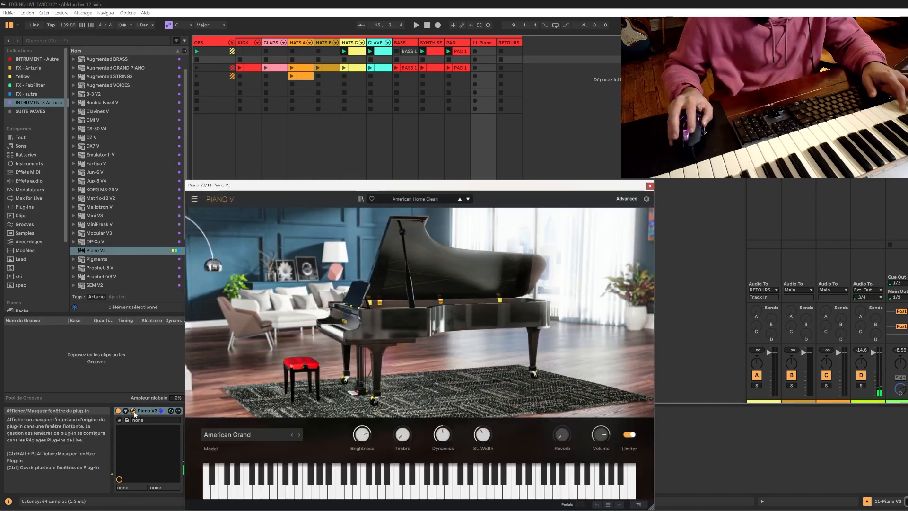
pyautogui.moveTo(561, 434); pyautogui.dragTo(561, 423)
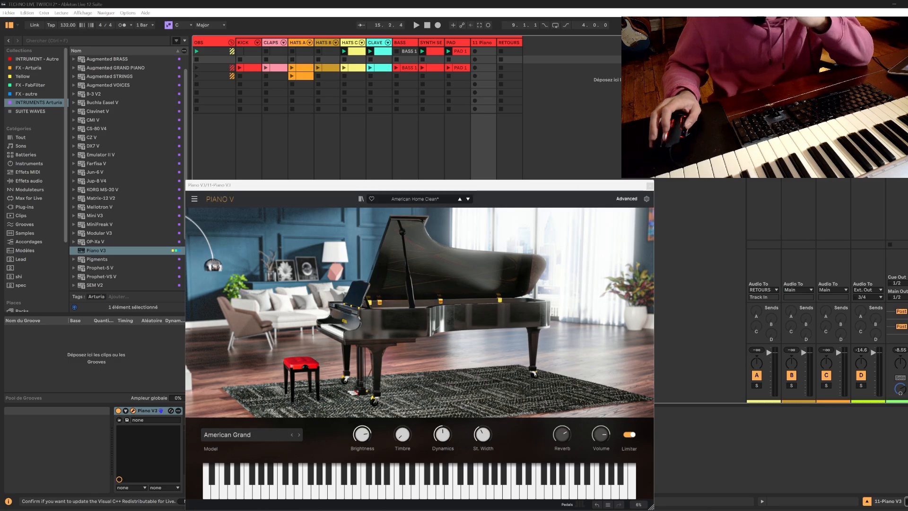
pyautogui.moveTo(422, 186); pyautogui.dragTo(766, 187)
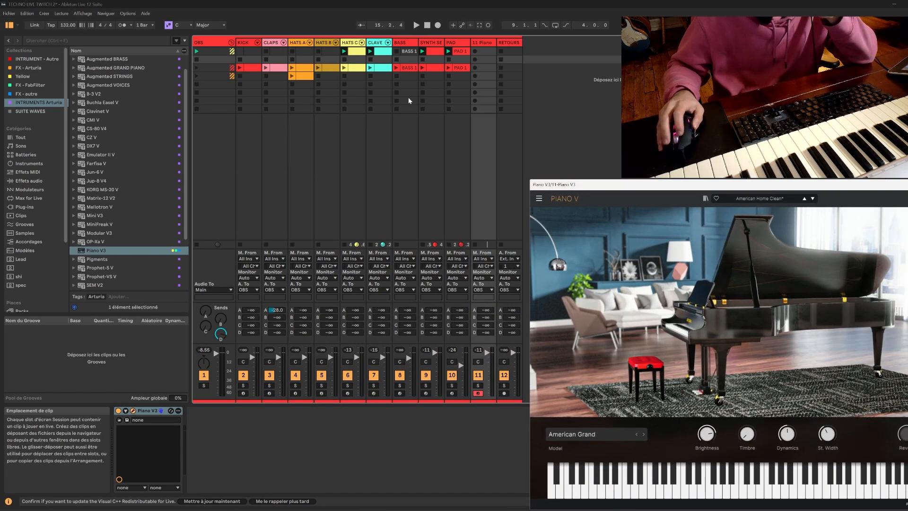
# Set the project's scale to F#/Gb Minor.
pyautogui.click(183, 25)
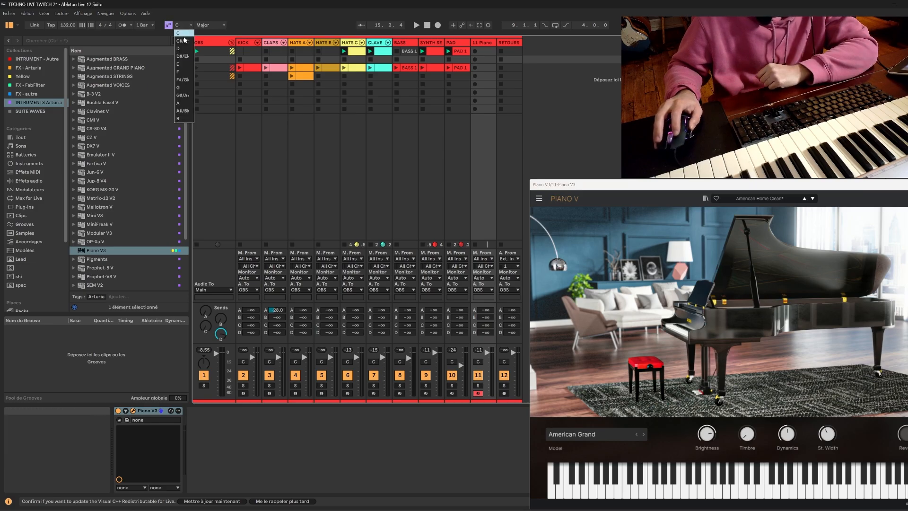
pyautogui.click(178, 80)
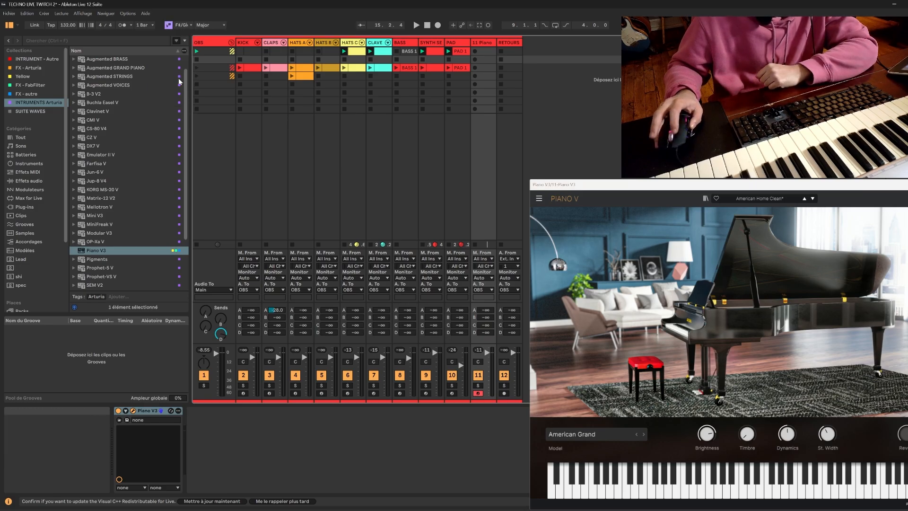
pyautogui.click(207, 24)
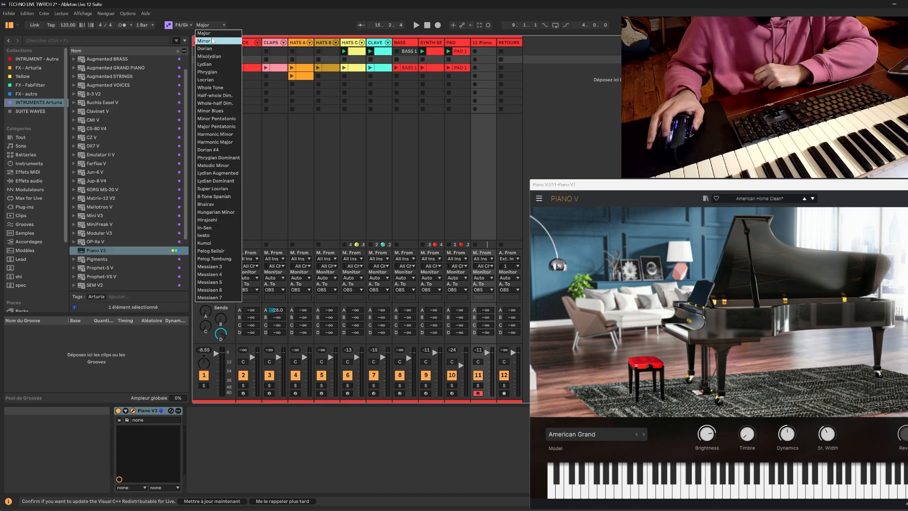
pyautogui.click(213, 41)
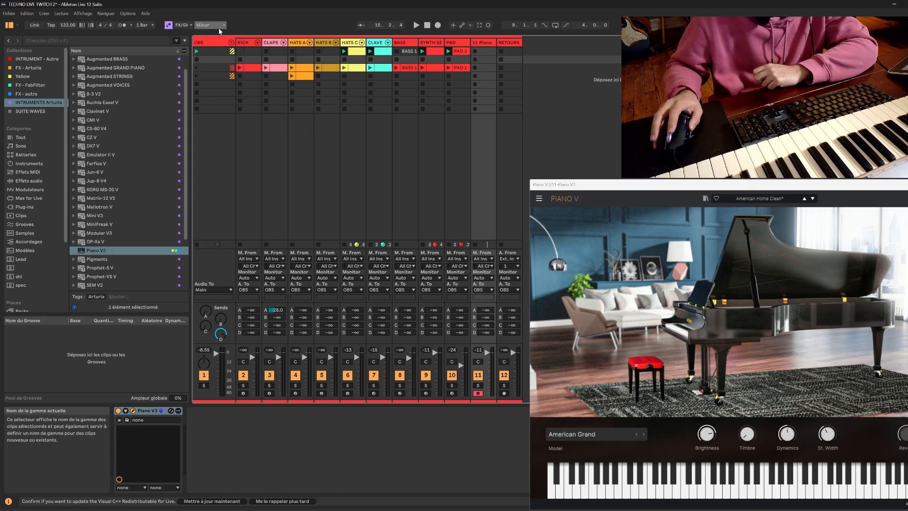
# Create an empty MIDI clip in the Piano track's first-scene slot, and open its MIDI Generate tools.
pyautogui.doubleClick(486, 51)
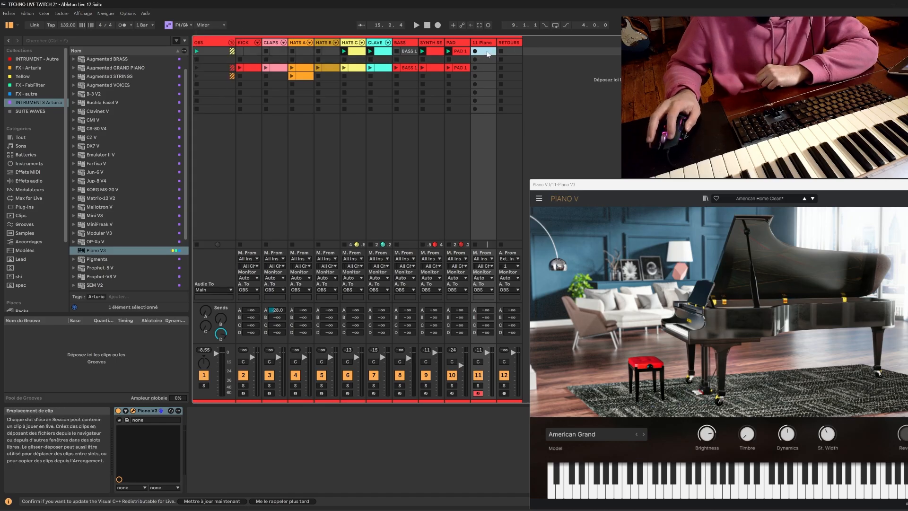
pyautogui.moveTo(632, 185); pyautogui.dragTo(746, 37)
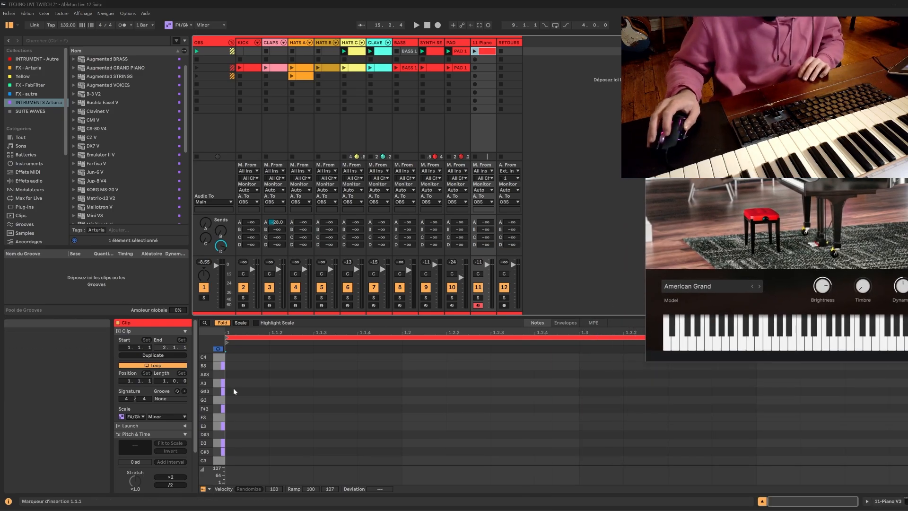
pyautogui.scroll(-3, 164, 413)
pyautogui.click(148, 488)
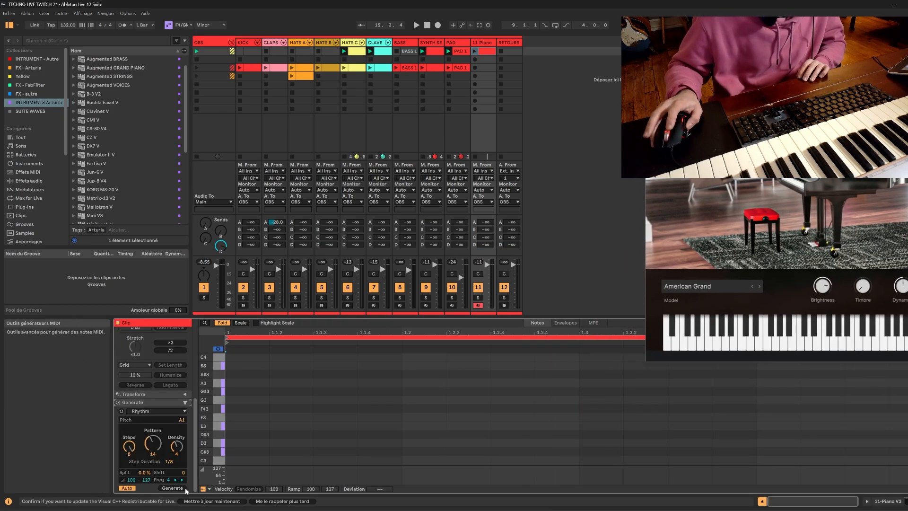
# Generate a B minor triad with root B2 in the piano clip using the Stacks generator, and launch the clip.
pyautogui.click(157, 410)
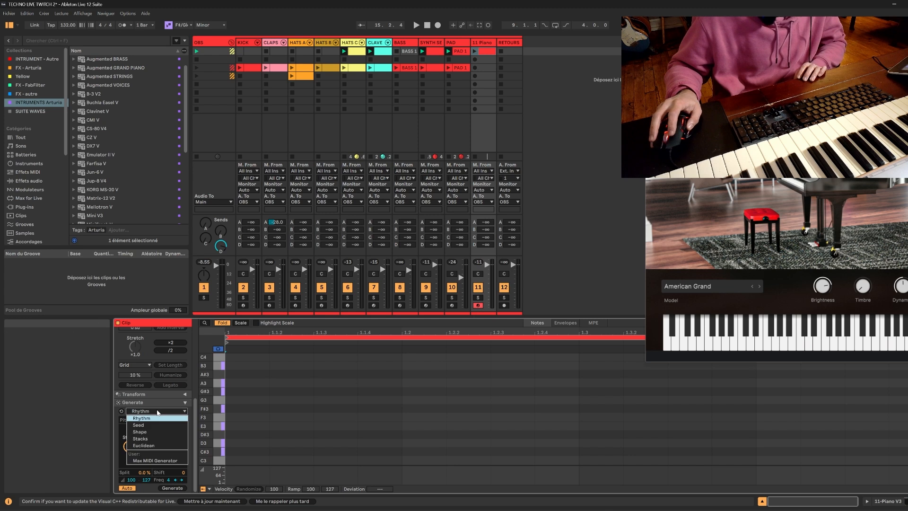
pyautogui.click(147, 439)
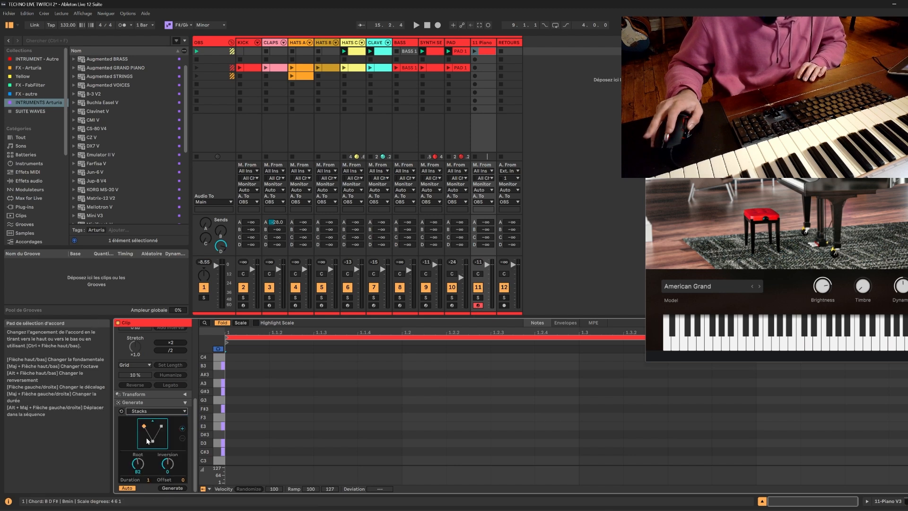
pyautogui.click(171, 488)
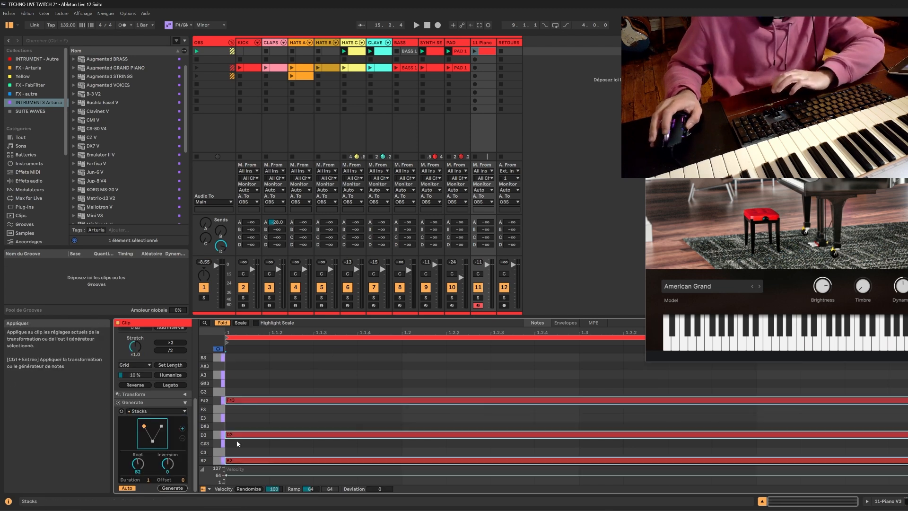
pyautogui.click(466, 51)
pyautogui.click(474, 51)
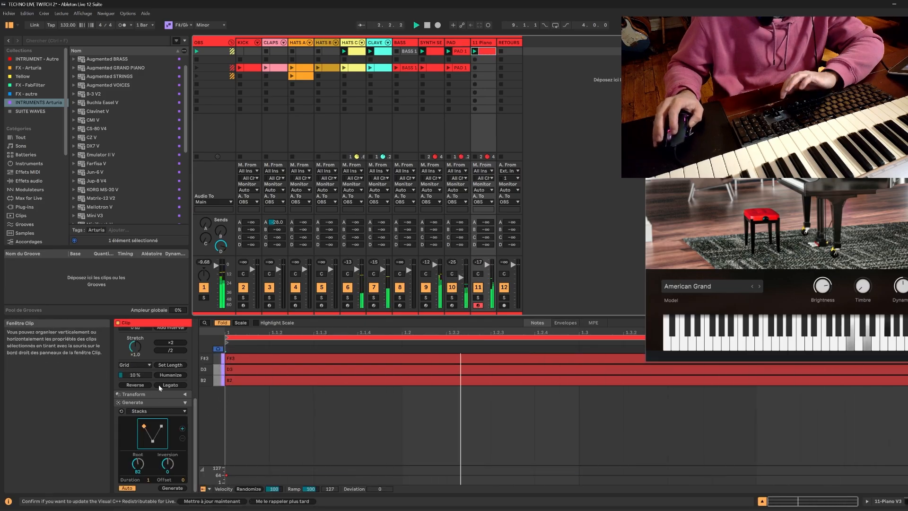
# Set the piano clip's loop length to 4 bars.
pyautogui.scroll(4, 147, 390)
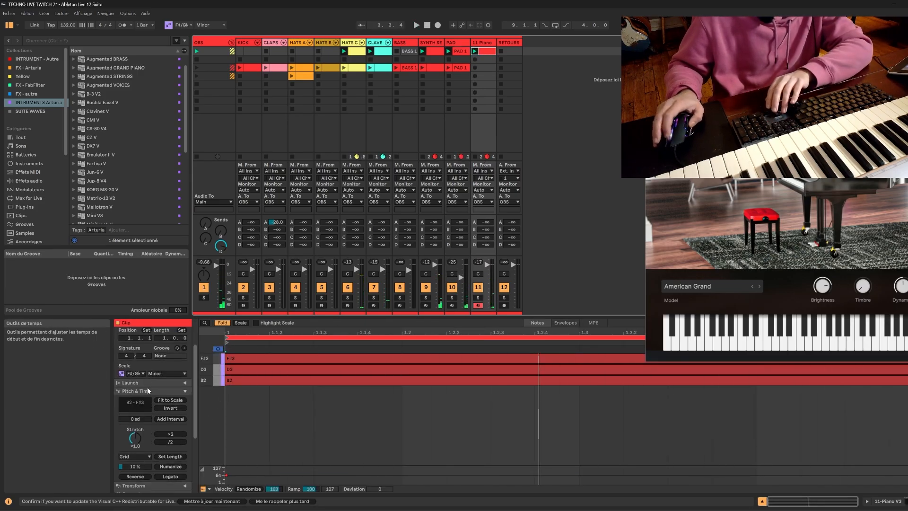
pyautogui.click(166, 366)
pyautogui.press('Up')
pyautogui.press('Up')
pyautogui.press('Up')
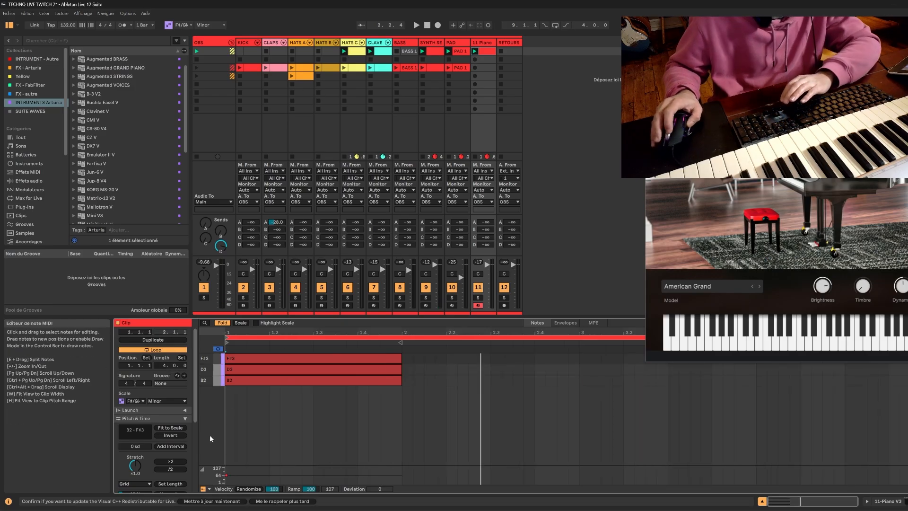
# Add a second Stacks chord, Bmin6/9, to the piano clip during playback, and close the Piano V3 window.
pyautogui.scroll(-3, 162, 440)
pyautogui.scroll(-5, 161, 441)
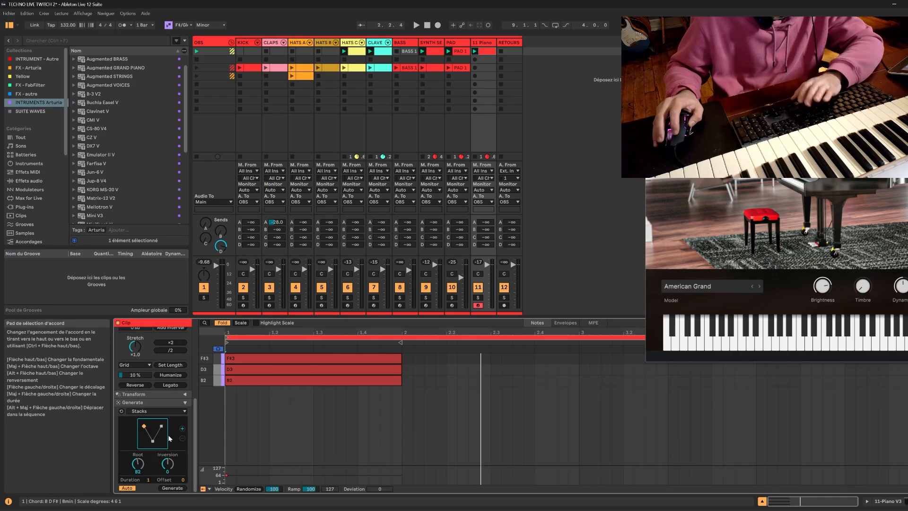
pyautogui.press('space')
pyautogui.click(181, 428)
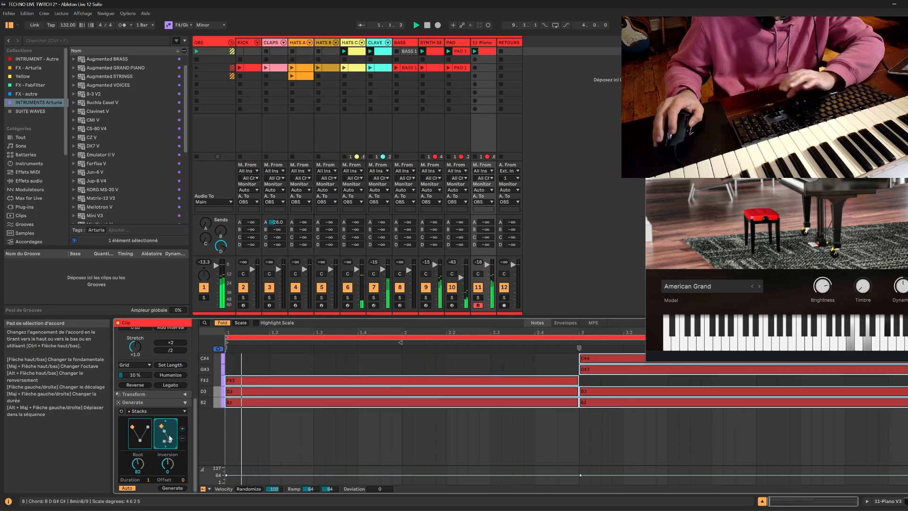
pyautogui.moveTo(874, 38); pyautogui.dragTo(638, 38)
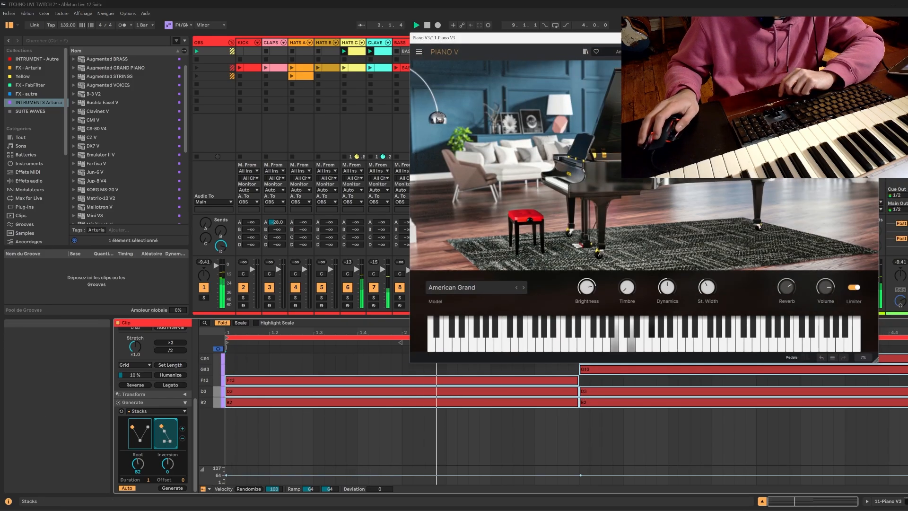
pyautogui.click(872, 38)
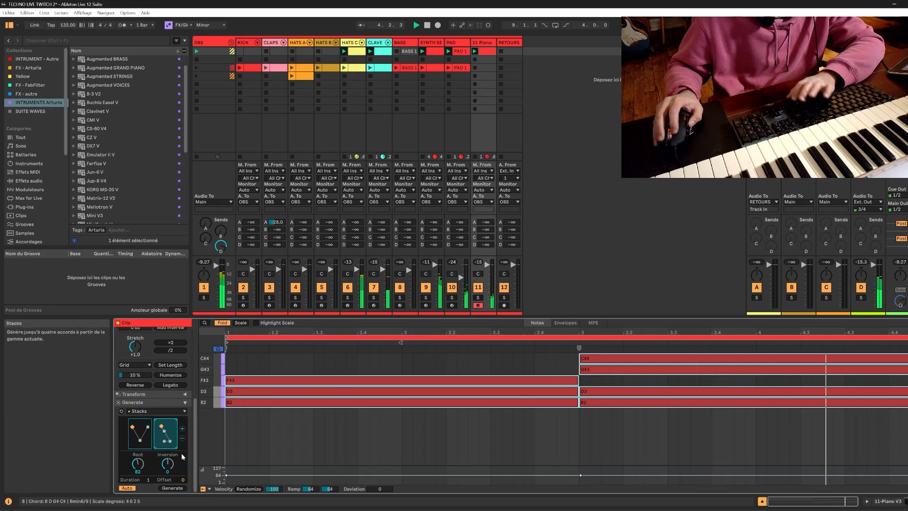
# Add a third and a fourth Stacks chord to the piano clip, and change the third one to Bmin9.
pyautogui.click(182, 430)
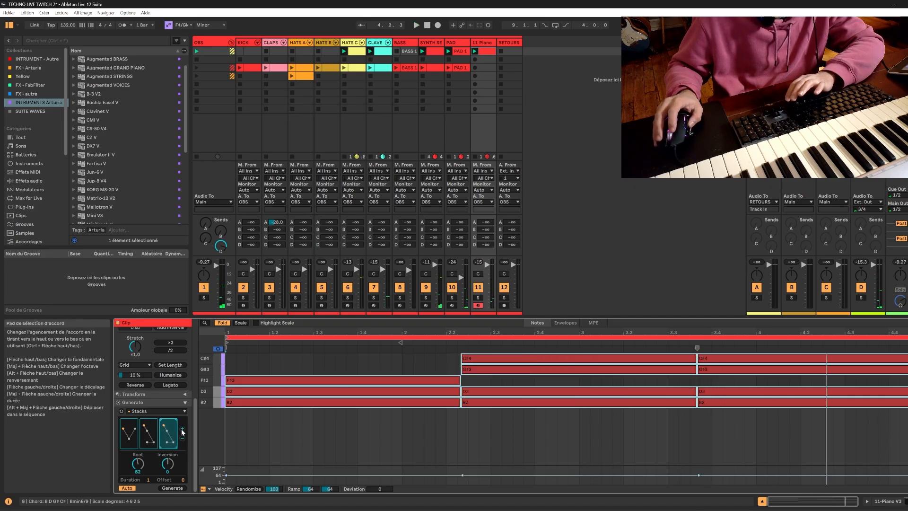
pyautogui.click(182, 429)
pyautogui.moveTo(152, 428); pyautogui.dragTo(151, 434)
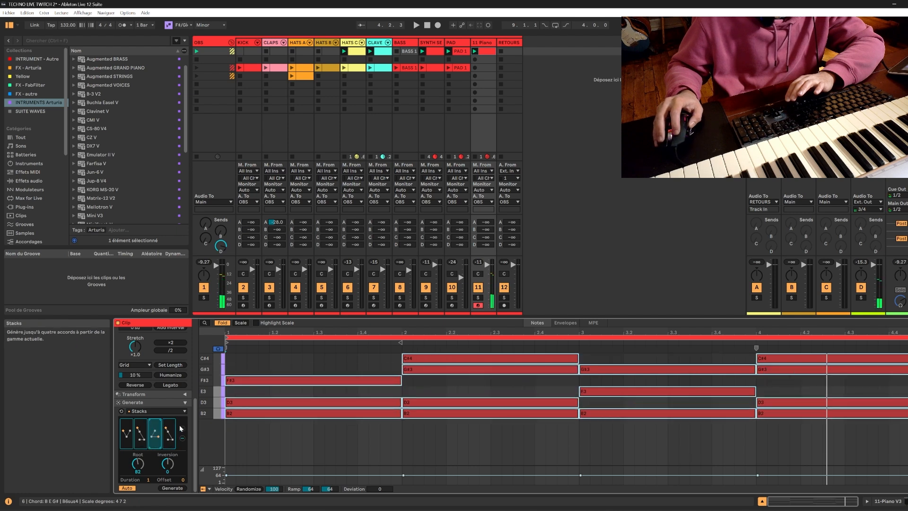
pyautogui.moveTo(156, 435); pyautogui.dragTo(156, 446)
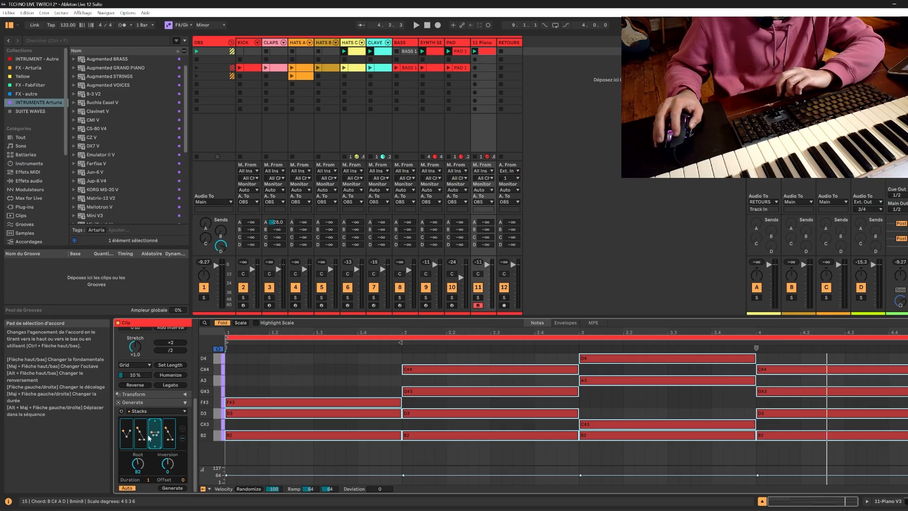
# Go through the four Stacks chords one by one, and change the fourth to B–E–G#–C#.
pyautogui.click(127, 434)
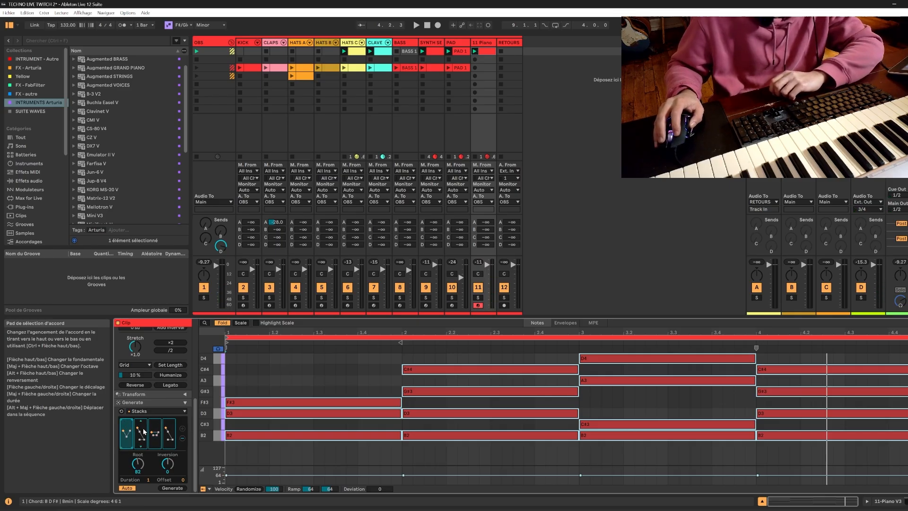
pyautogui.click(143, 431)
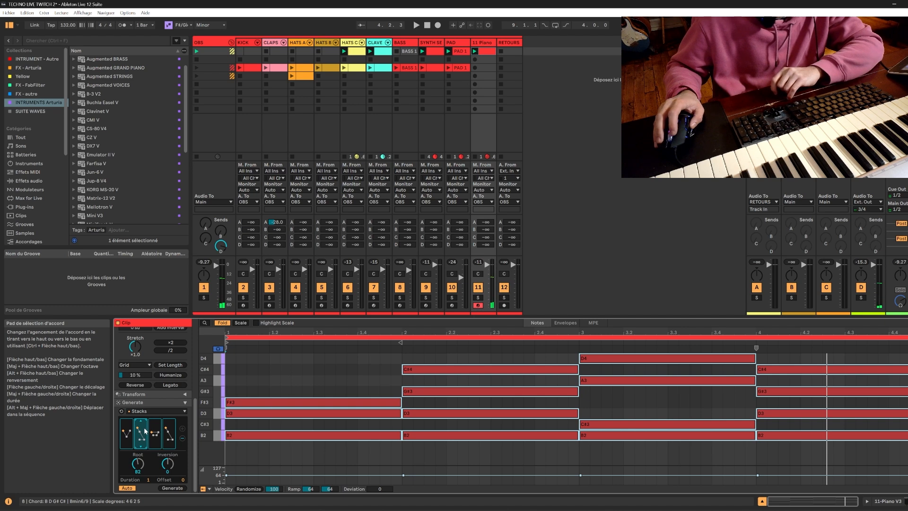
pyautogui.click(154, 432)
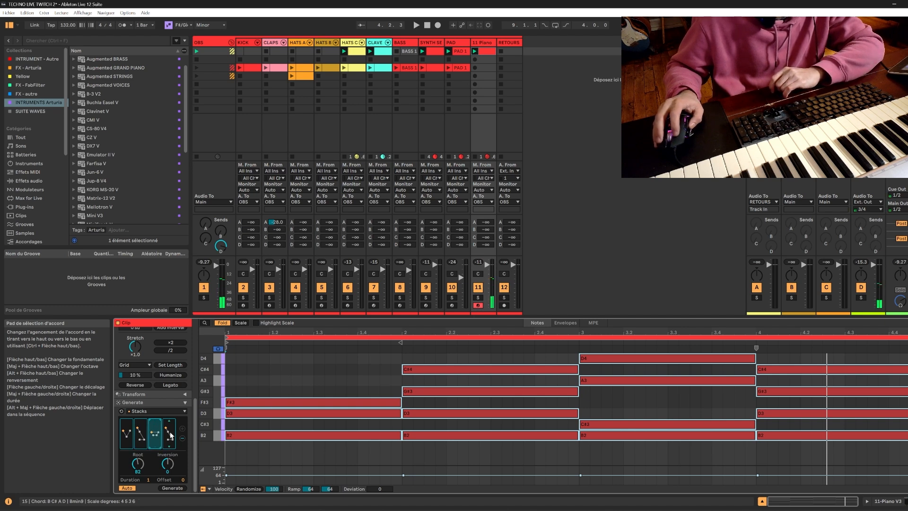
pyautogui.click(171, 436)
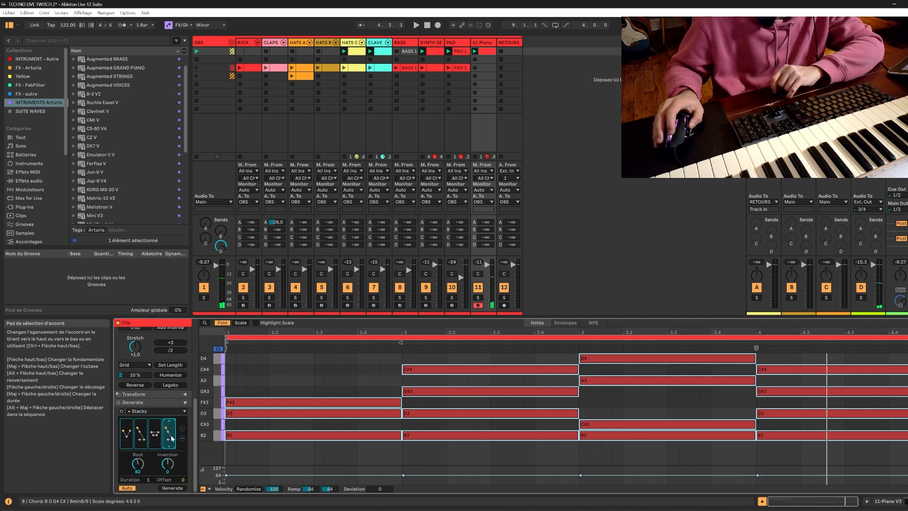
pyautogui.moveTo(168, 435); pyautogui.dragTo(169, 419)
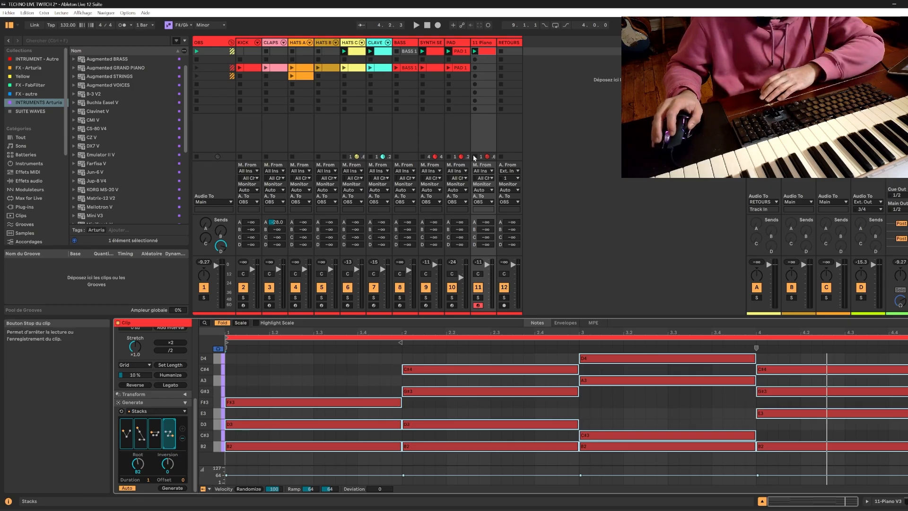
# Play back the four-chord piano clip, and delete it from the first-scene slot.
pyautogui.press('space')
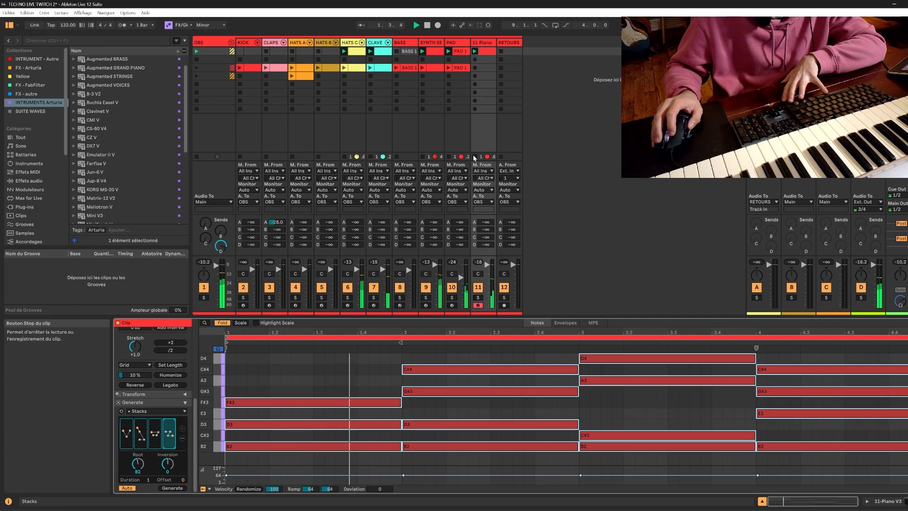
pyautogui.press('space')
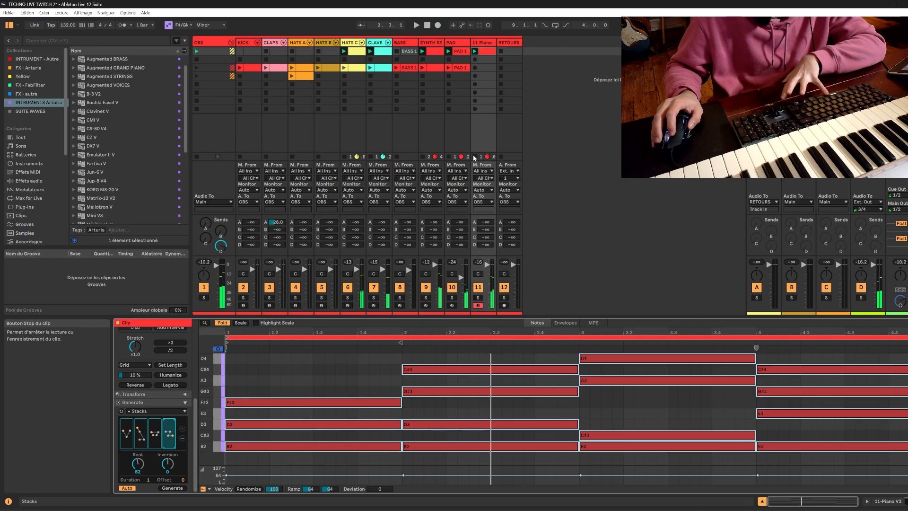
pyautogui.click(486, 54)
pyautogui.press('Delete')
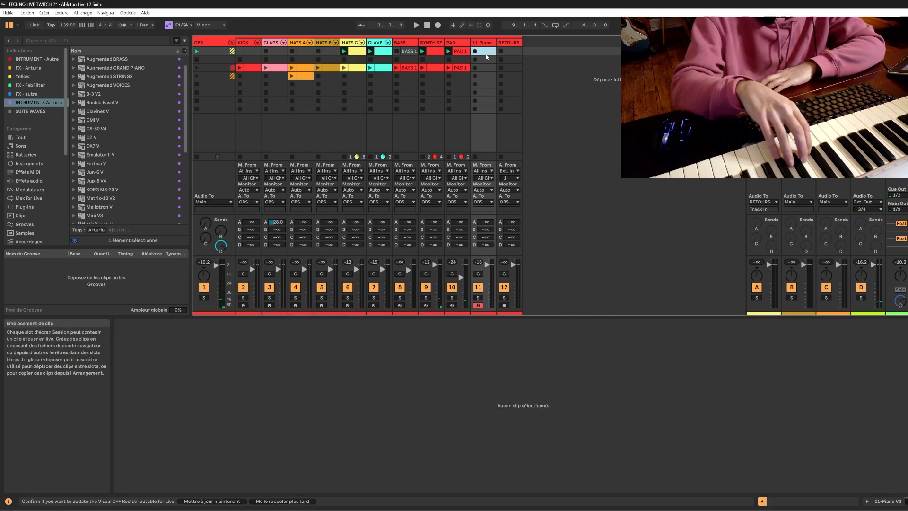
# Play the first scene without a piano clip, and tilt the camera up in OBSBOT Center.
pyautogui.press('space')
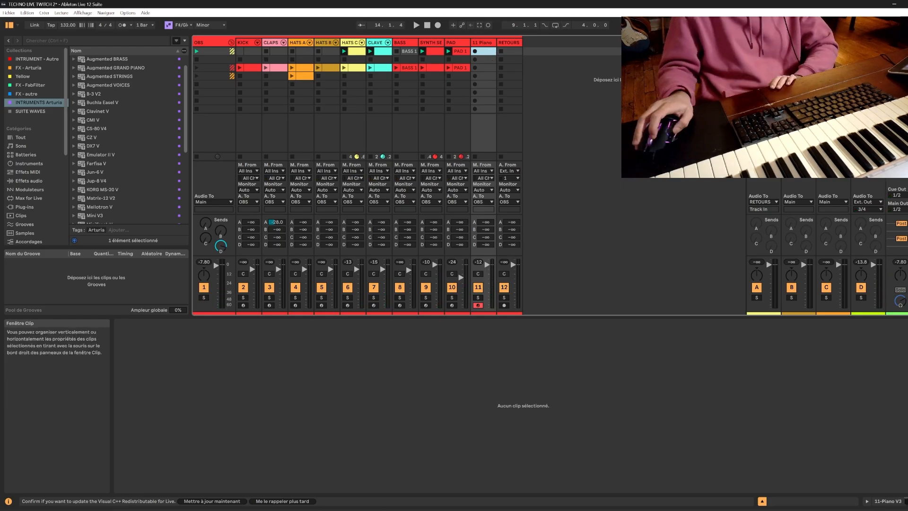
pyautogui.click(543, 509)
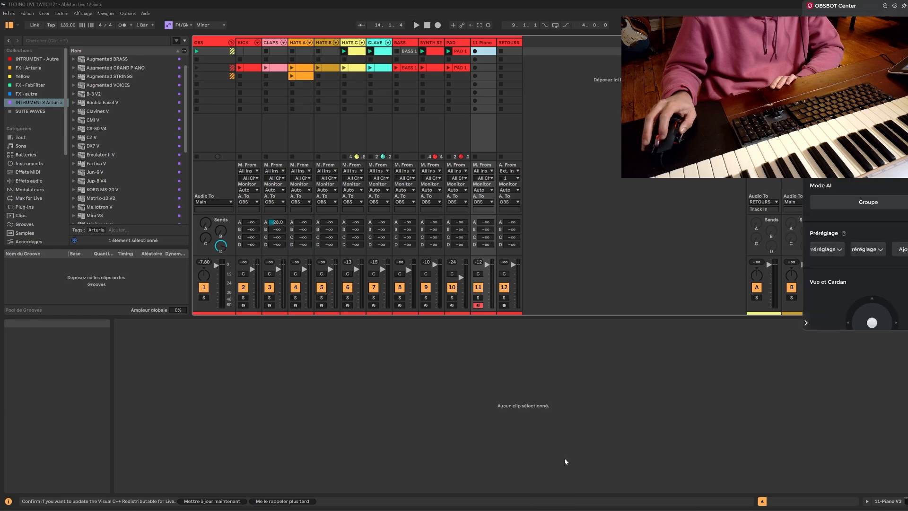
pyautogui.moveTo(874, 320); pyautogui.dragTo(875, 284)
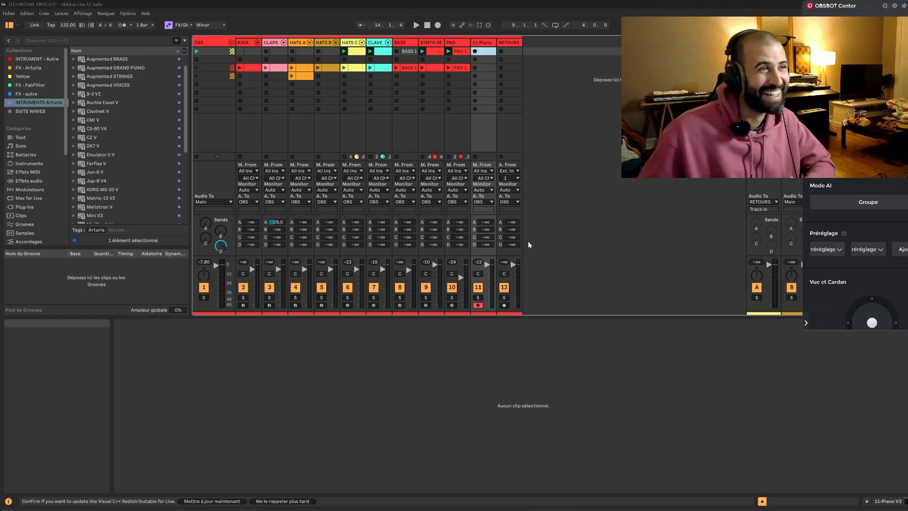
# Create an empty clip in the Piano track's first-scene slot, and audition the fourth, third and first scenes.
pyautogui.doubleClick(484, 52)
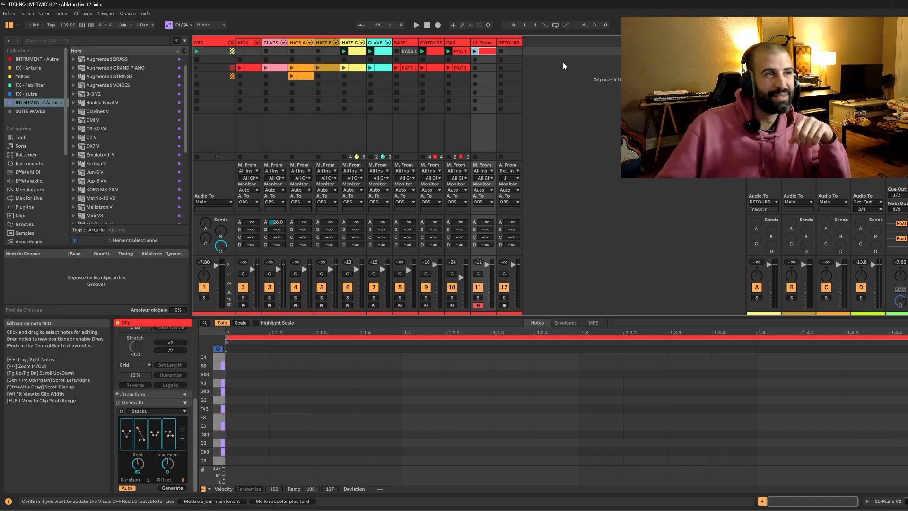
pyautogui.click(890, 76)
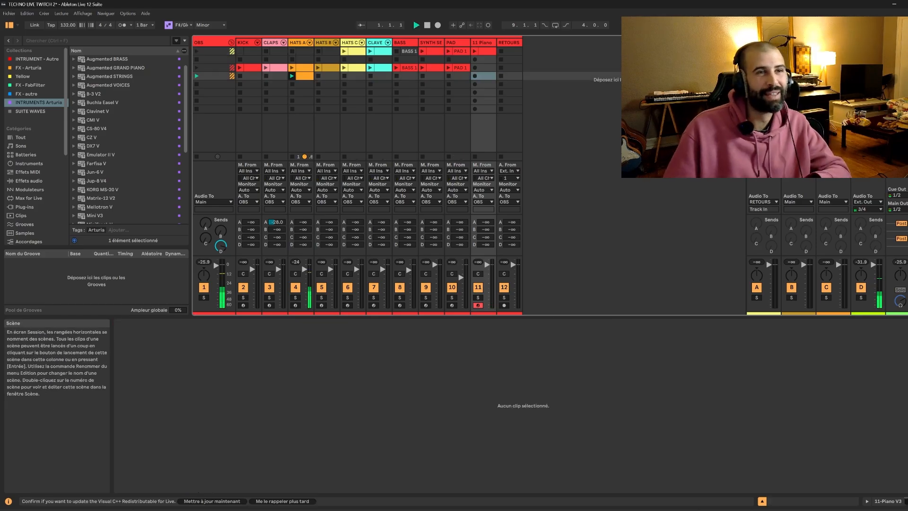
pyautogui.click(890, 68)
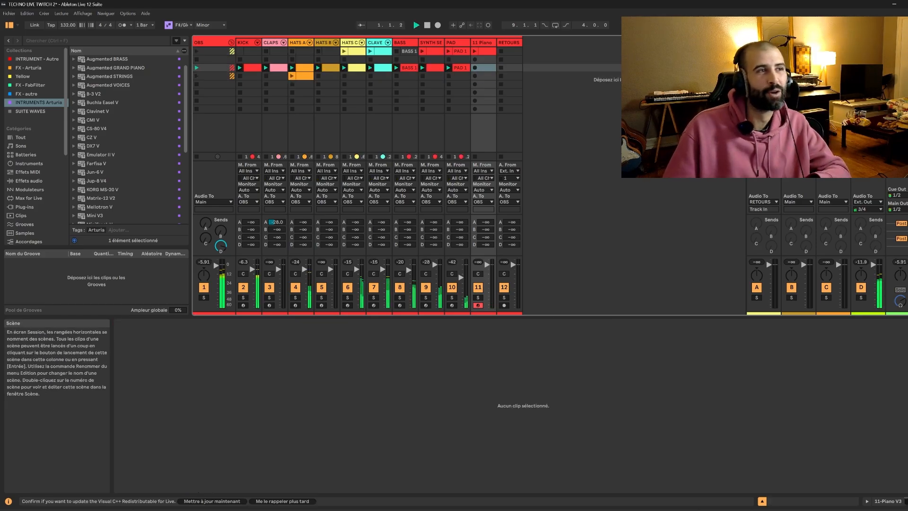
pyautogui.press('space')
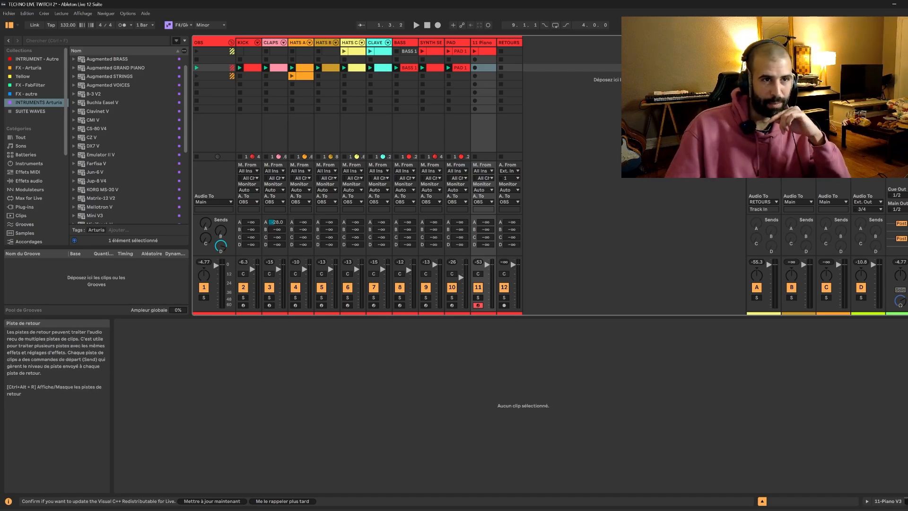
pyautogui.click(890, 51)
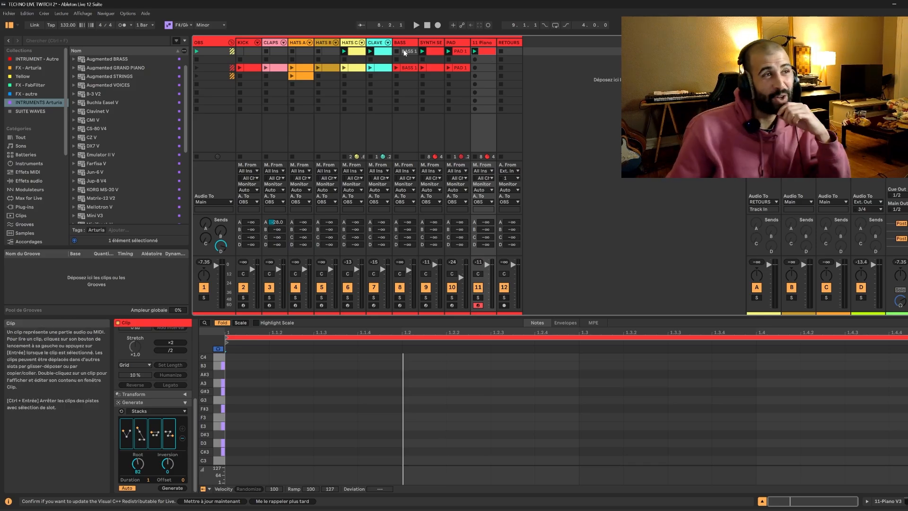
# Delete the empty clip from the Piano track's first-scene slot.
pyautogui.click(483, 69)
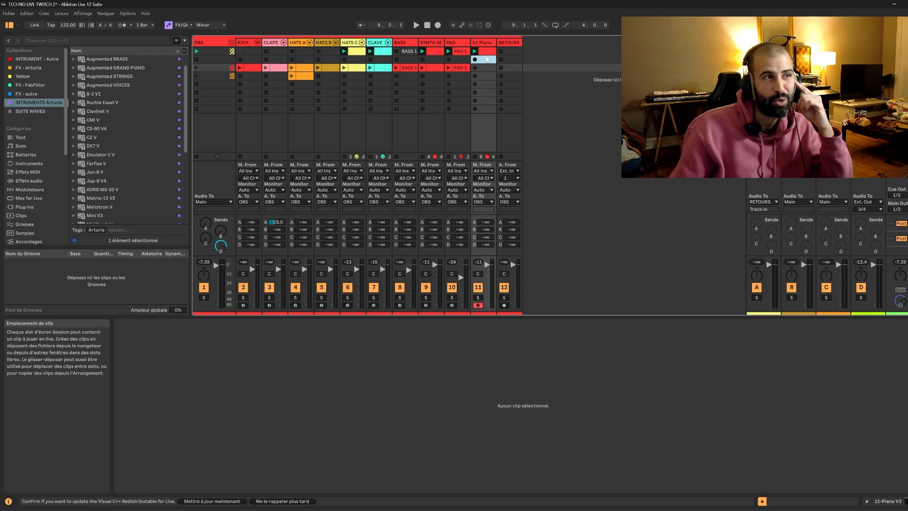
pyautogui.click(487, 52)
pyautogui.press('Delete')
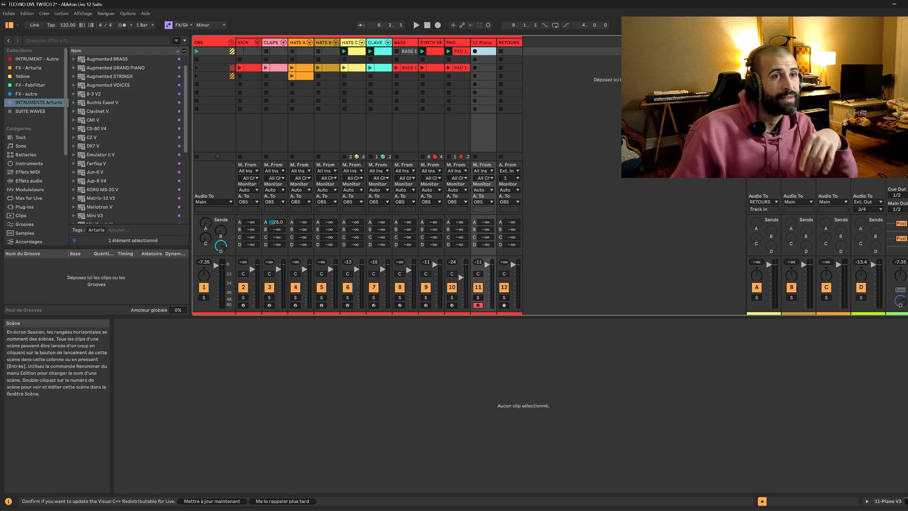
# Launch the third scene and stop and restart its playback several times to listen to it.
pyautogui.click(890, 68)
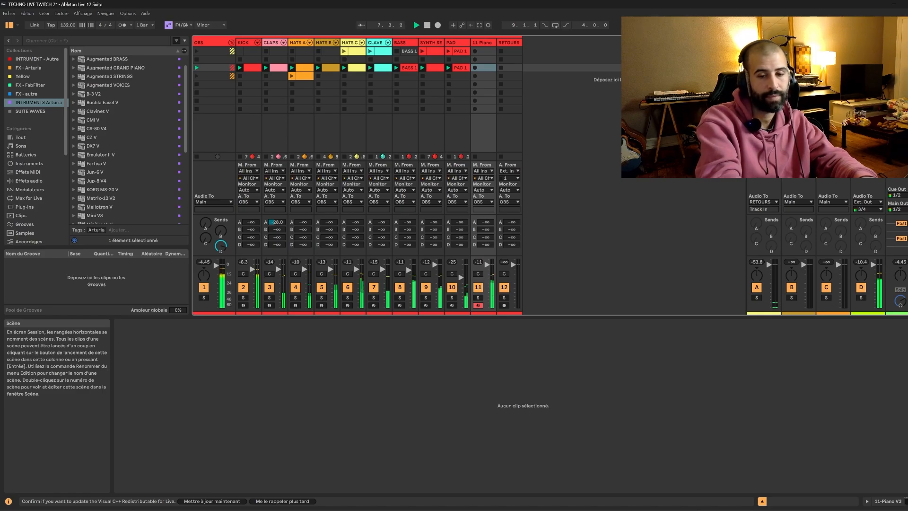
pyautogui.press('space')
pyautogui.press('space')
pyautogui.press('space')
pyautogui.press('space')
pyautogui.press('space')
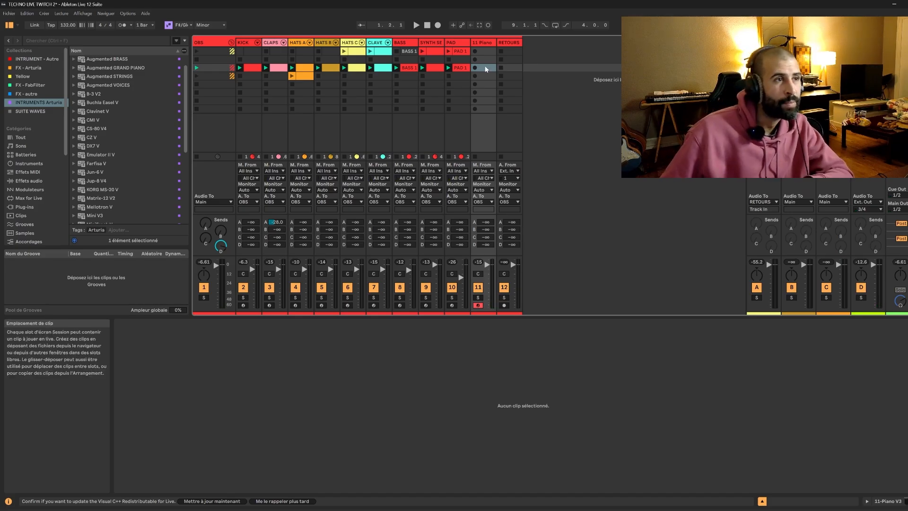
# Create an empty MIDI clip in the Piano track's third-scene slot, trying out a C3 note moved to C#3 and removing it.
pyautogui.doubleClick(484, 67)
pyautogui.scroll(-4, 279, 422)
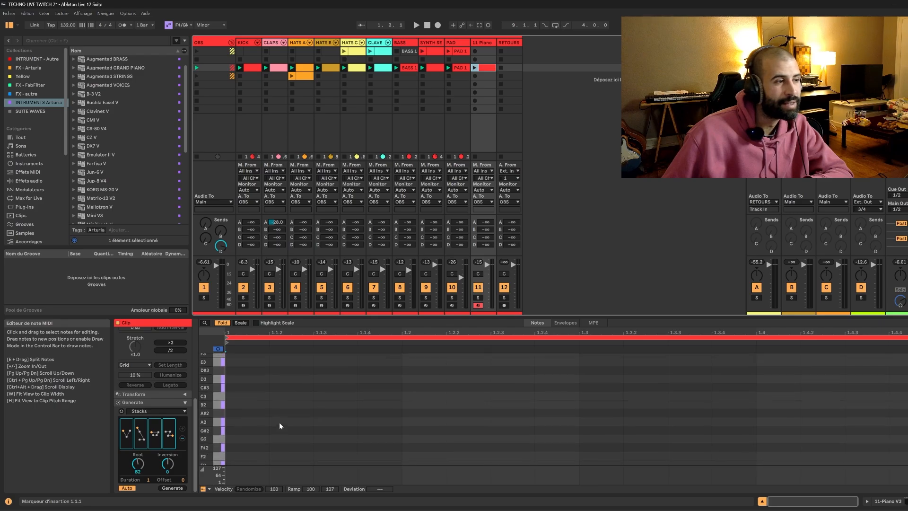
pyautogui.doubleClick(233, 397)
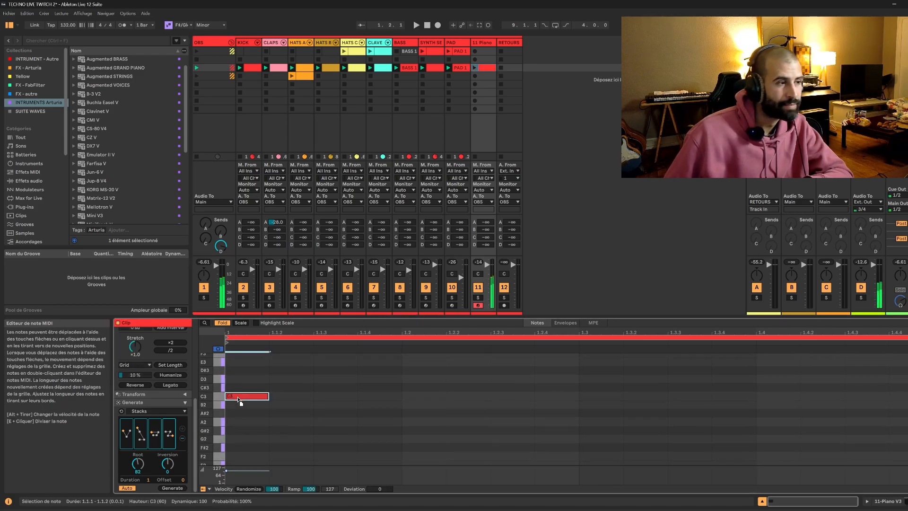
pyautogui.moveTo(238, 396); pyautogui.dragTo(238, 387)
pyautogui.scroll(1, 301, 423)
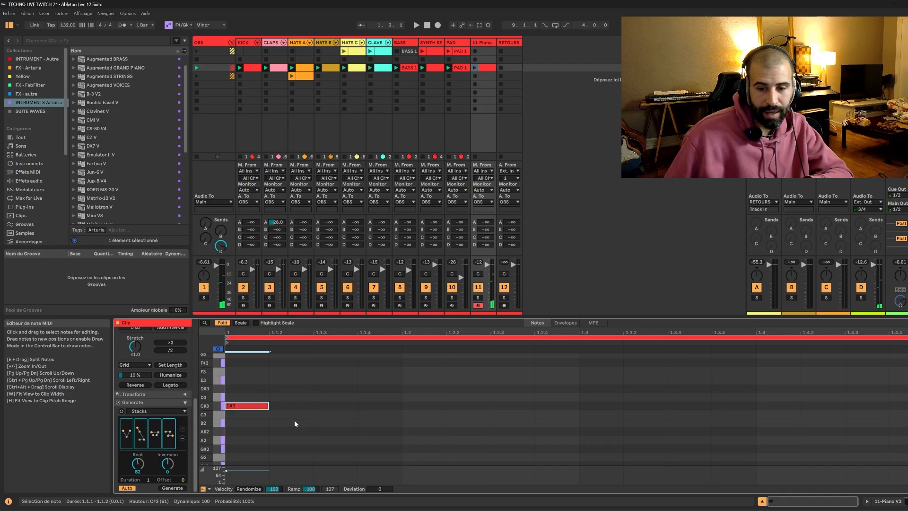
pyautogui.doubleClick(243, 405)
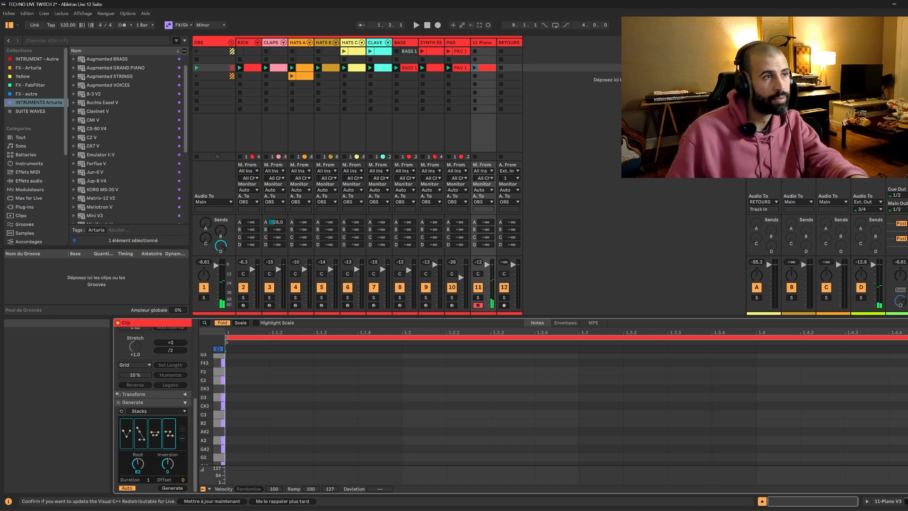
# Listen to the third scene again, and select the Piano track's empty clip in that scene.
pyautogui.click(417, 25)
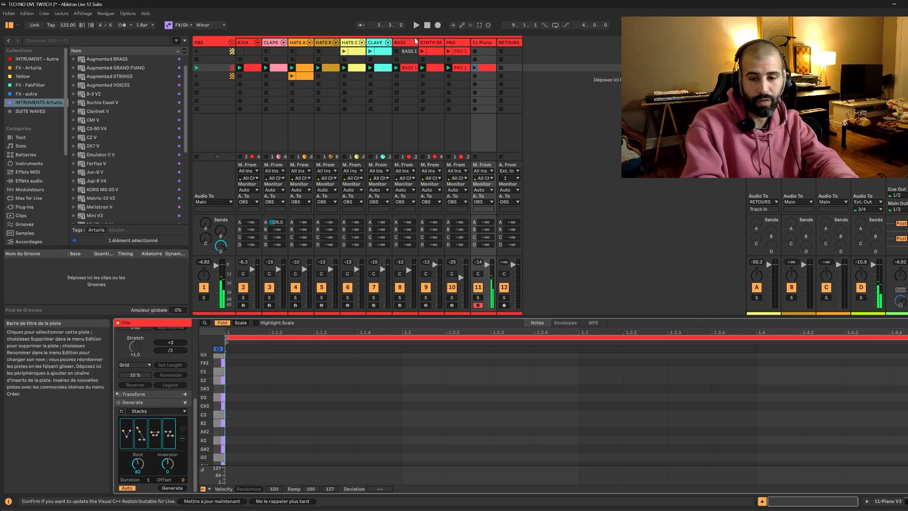
pyautogui.press('space')
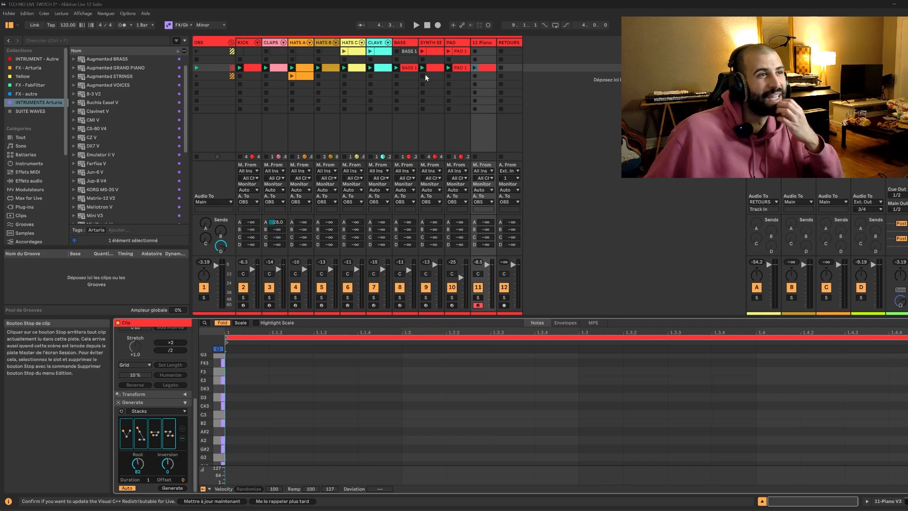
pyautogui.click(482, 75)
pyautogui.click(485, 68)
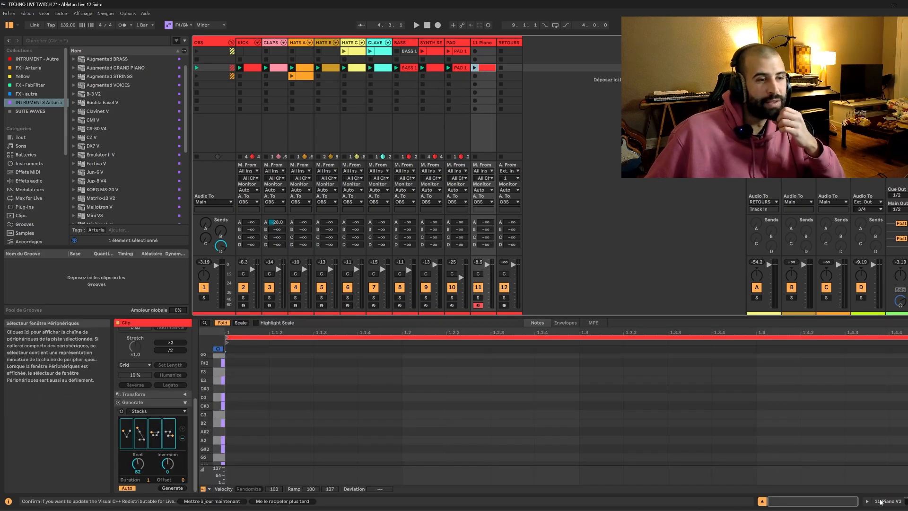
# Sweep the Pigments F2 Cutoff on the SYNTH SEQ LEAD track up to 300 Hz and back to 36.4 Hz, playing the scene.
pyautogui.hotkey('shift', 'Tab')
pyautogui.click(437, 43)
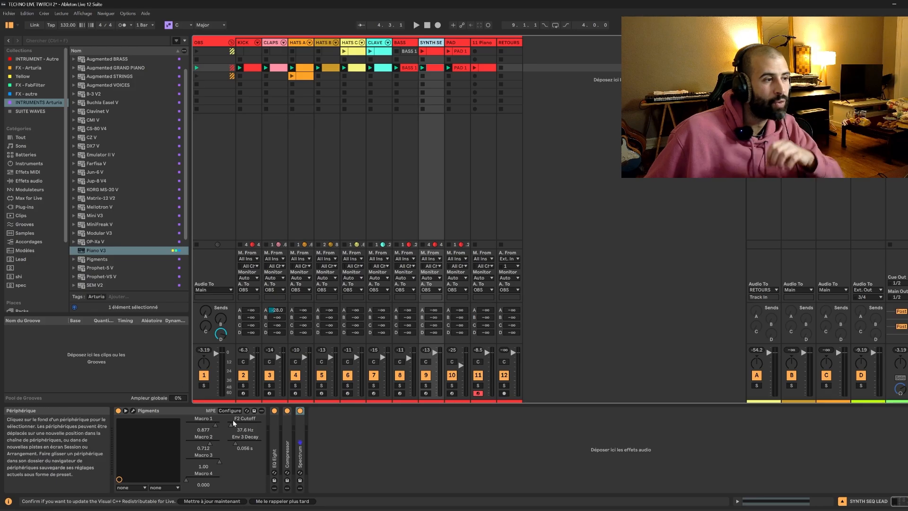
pyautogui.moveTo(233, 423); pyautogui.dragTo(242, 424)
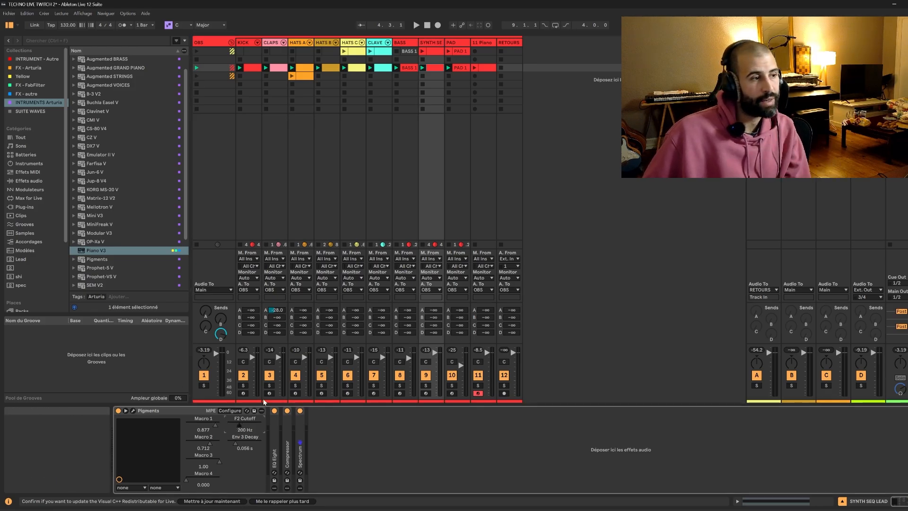
pyautogui.press('space')
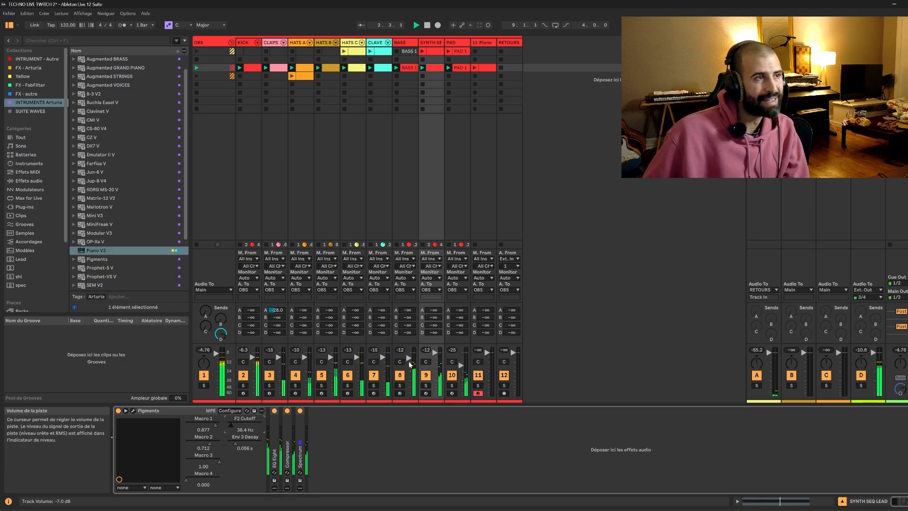
# Open the BASS track's Vital synth, lower the Filter 1 cutoff to -52 semitones, and replay the scene.
pyautogui.click(405, 42)
pyautogui.click(134, 411)
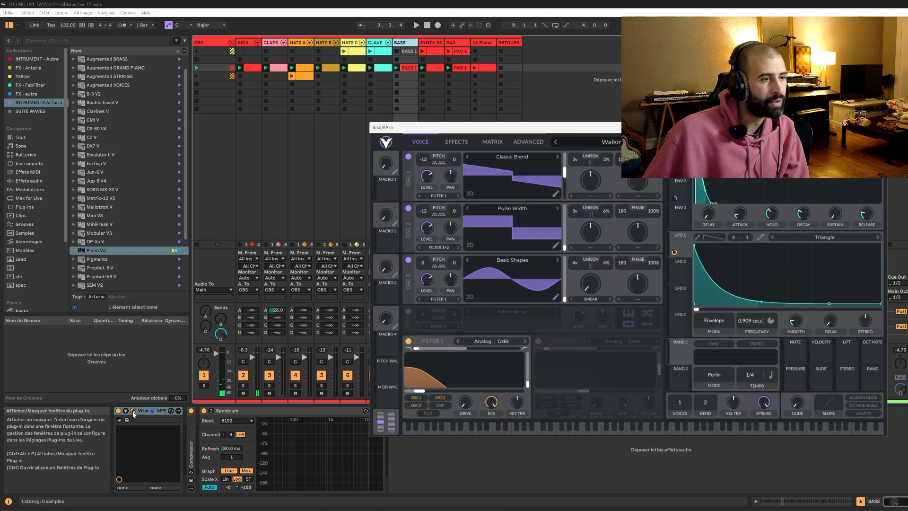
pyautogui.press('space')
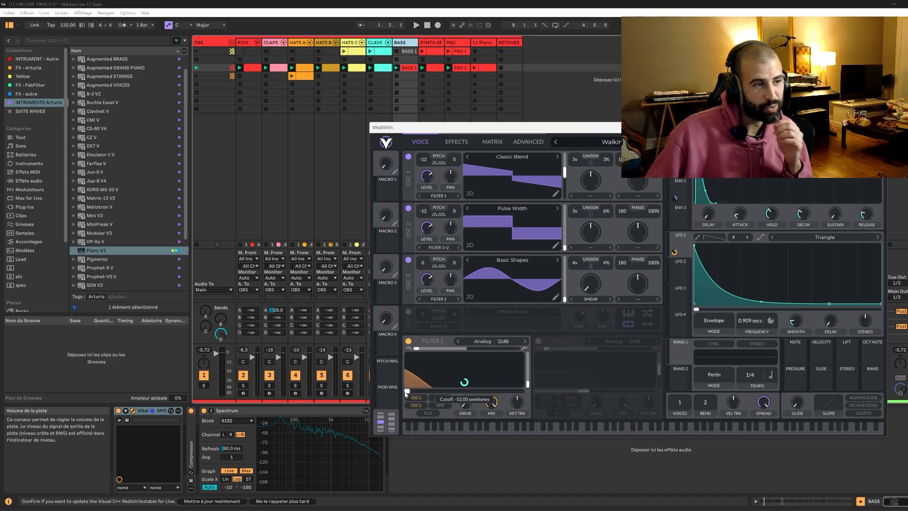
pyautogui.press('space')
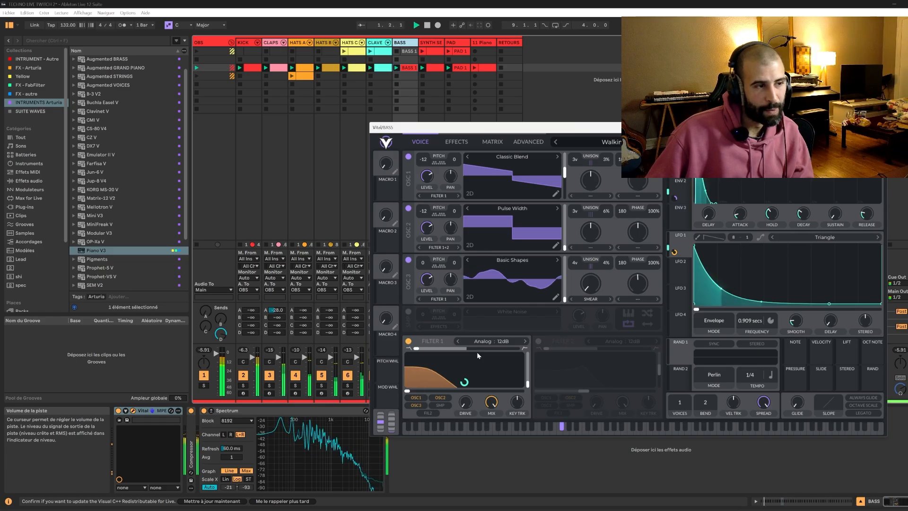
# Play the third scene with the BASS track soloed and fine-adjust the Filter 1 cutoff in its Vital synth.
pyautogui.press('space')
pyautogui.moveTo(436, 134); pyautogui.dragTo(594, 215)
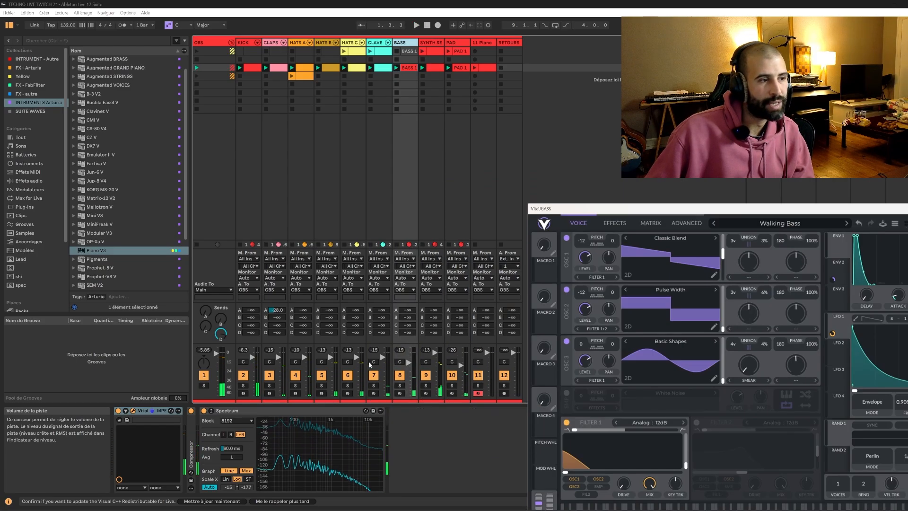
pyautogui.press('space')
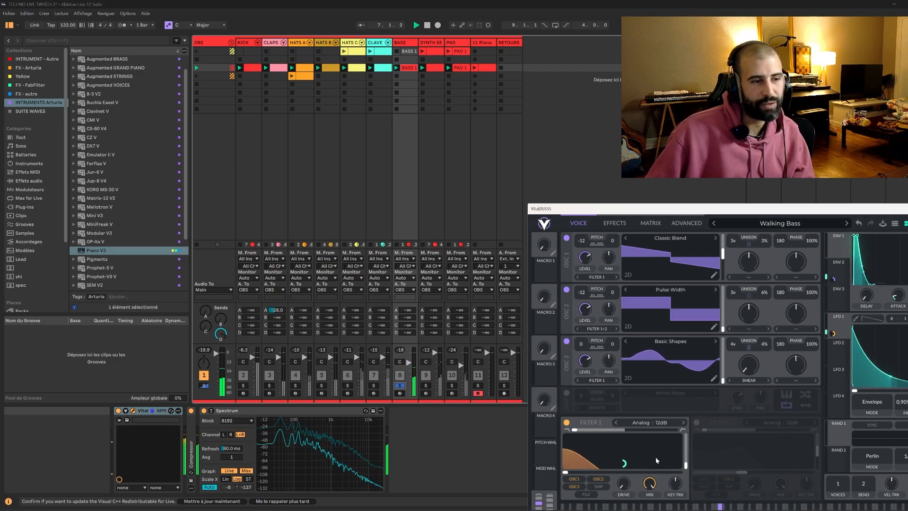
pyautogui.moveTo(565, 472)
pyautogui.mouseDown()
pyautogui.moveTo(655, 474)
pyautogui.moveTo(567, 472)
pyautogui.mouseUp()
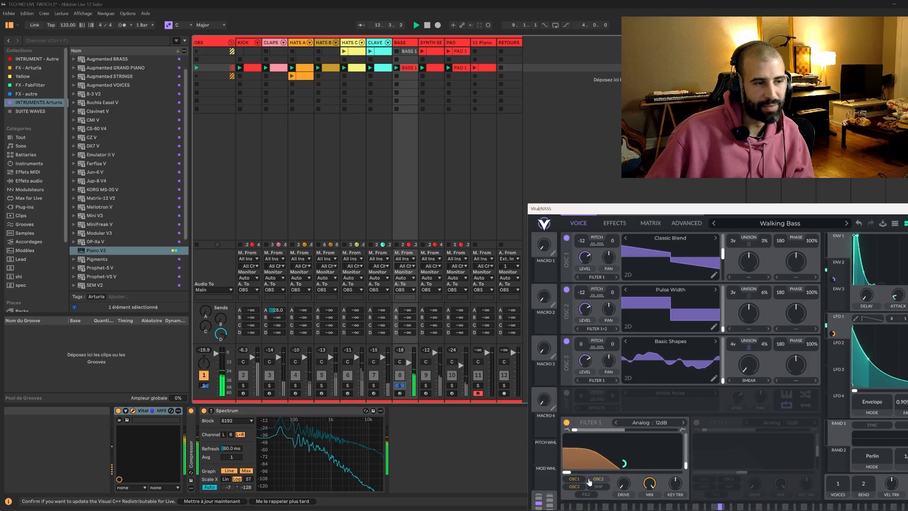
pyautogui.click(571, 472)
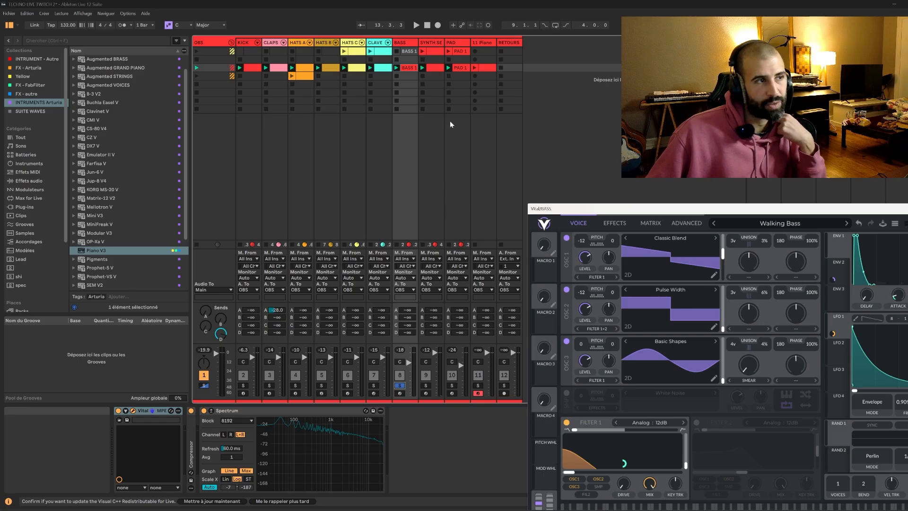
# Move the Piano track's empty clip from the third scene to the first scene.
pyautogui.click(486, 68)
pyautogui.doubleClick(485, 72)
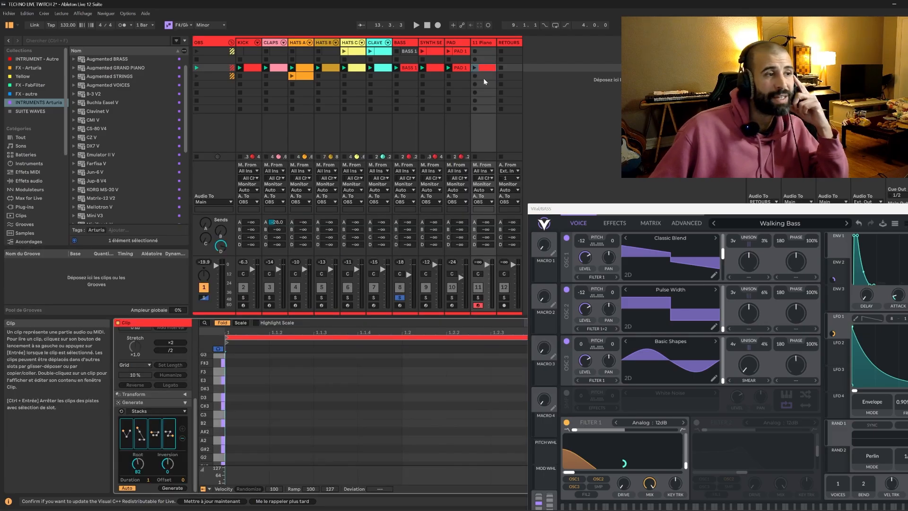
pyautogui.moveTo(597, 209); pyautogui.dragTo(623, 274)
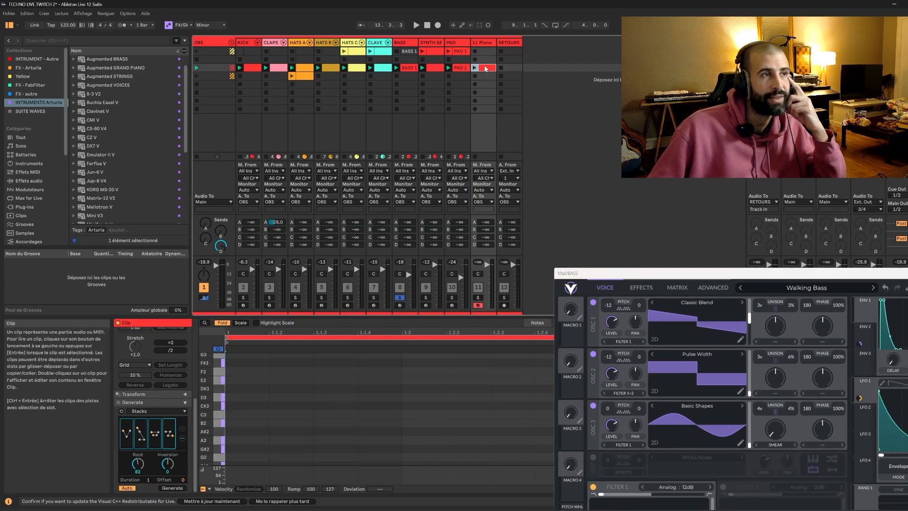
pyautogui.moveTo(484, 55); pyautogui.dragTo(486, 52)
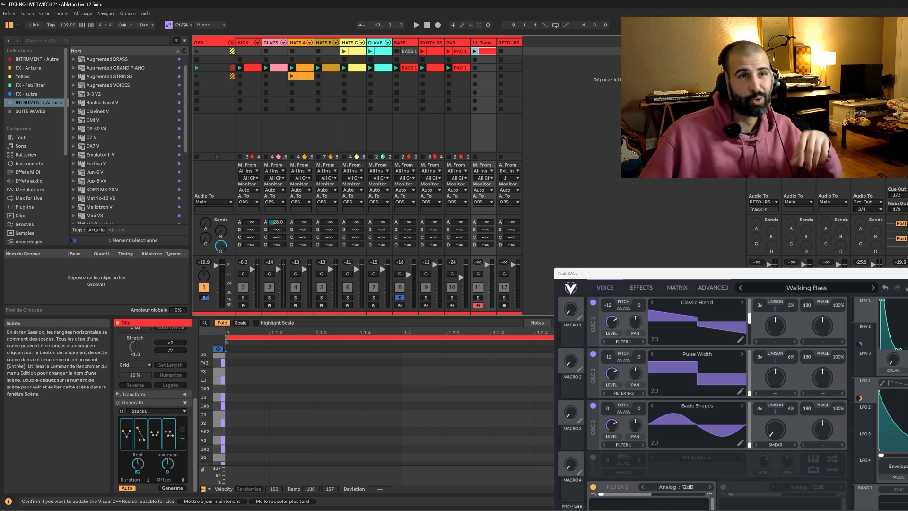
# Launch the first scene and turn off the solo on the BASS track.
pyautogui.click(890, 51)
pyautogui.moveTo(710, 275); pyautogui.dragTo(647, 214)
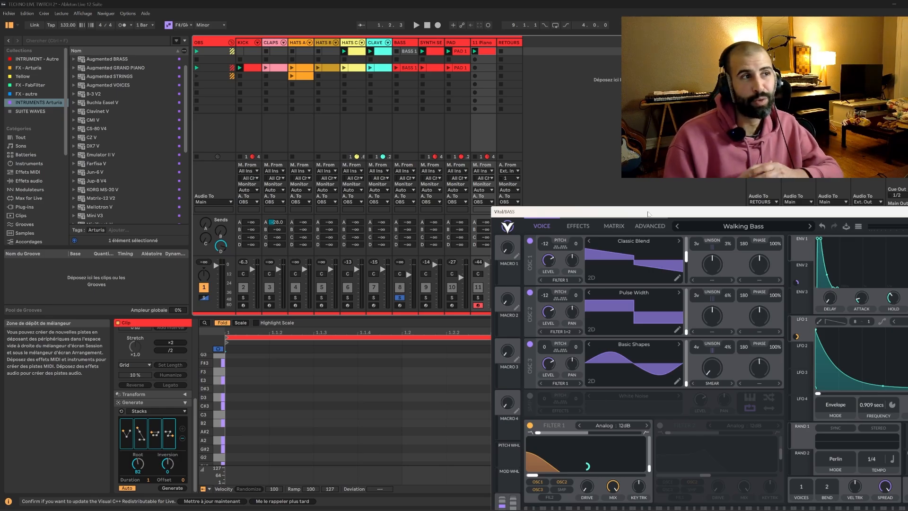
pyautogui.click(399, 298)
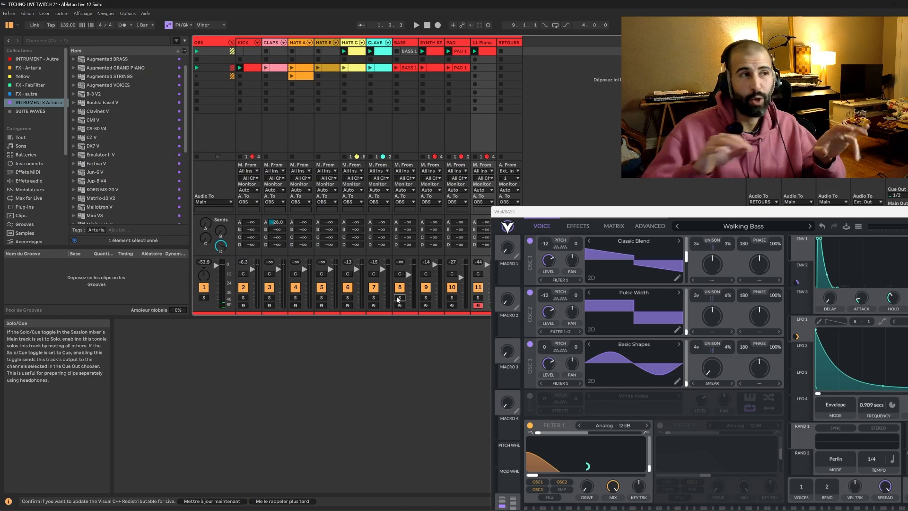
# Close the BASS track's Vital window and delete the Piano track's empty clip in the first scene.
pyautogui.click(490, 53)
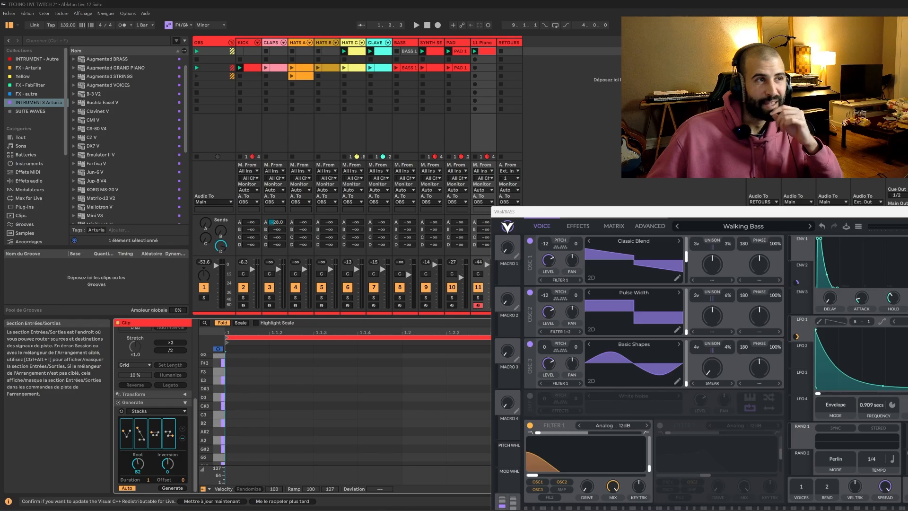
pyautogui.click(480, 45)
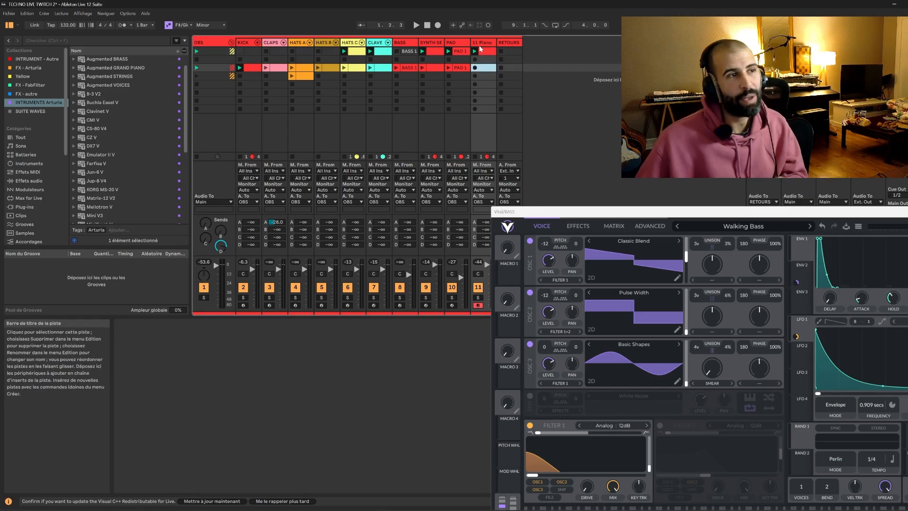
pyautogui.click(484, 51)
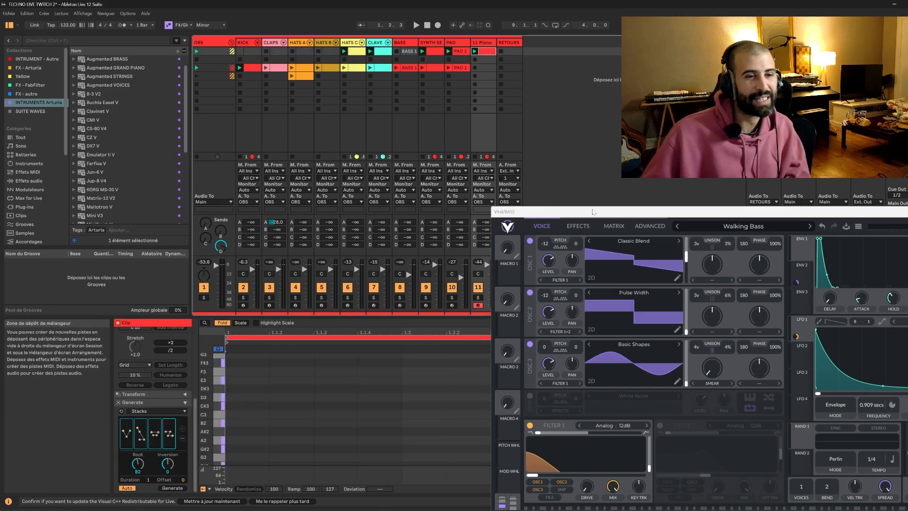
pyautogui.moveTo(593, 213); pyautogui.dragTo(415, 212)
pyautogui.click(830, 212)
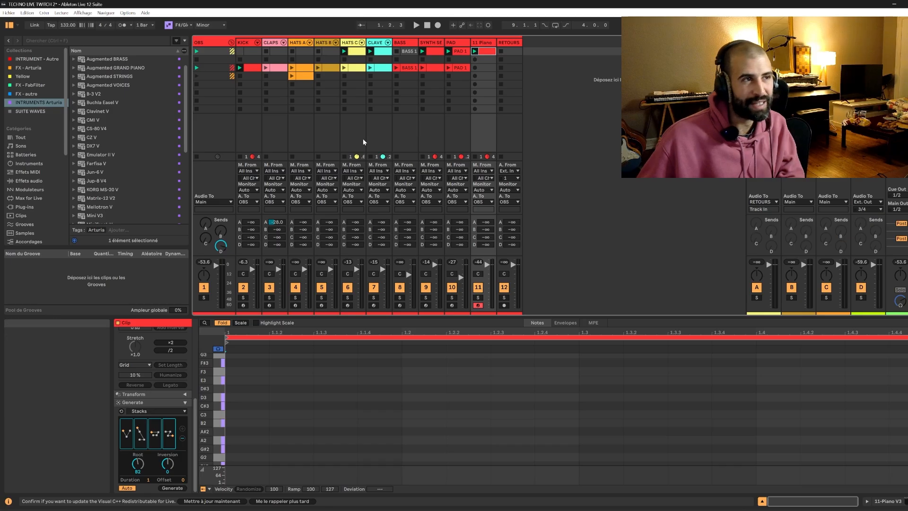
pyautogui.press('Delete')
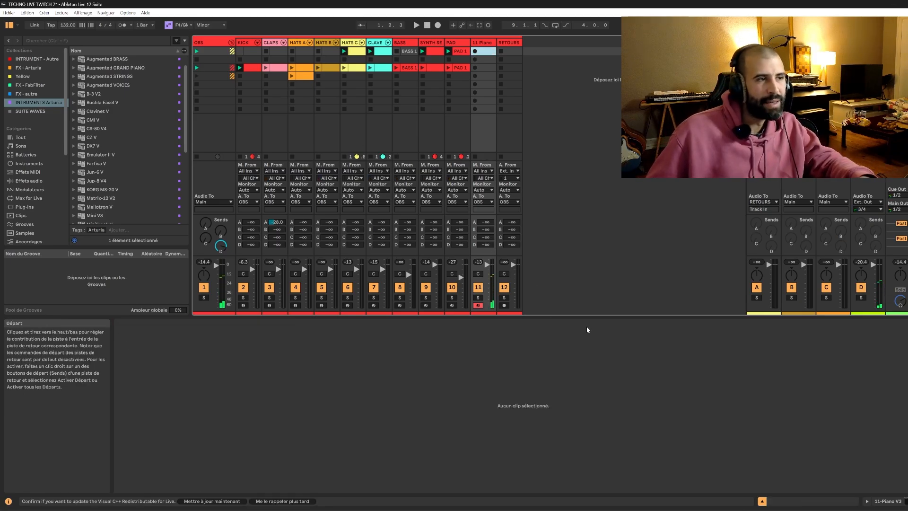
# Check the Reverb Dry/Wet setting in the Piano track's Piano V3 instrument and close its window.
pyautogui.click(895, 501)
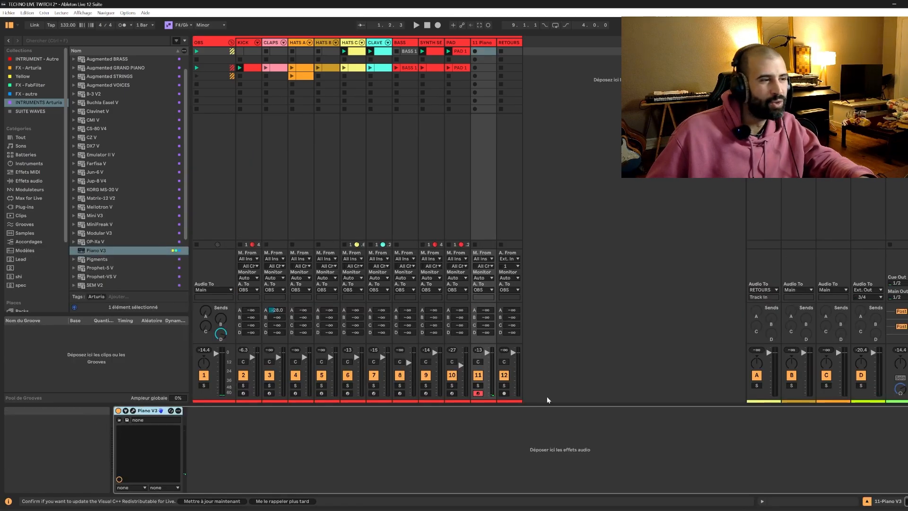
pyautogui.click(134, 410)
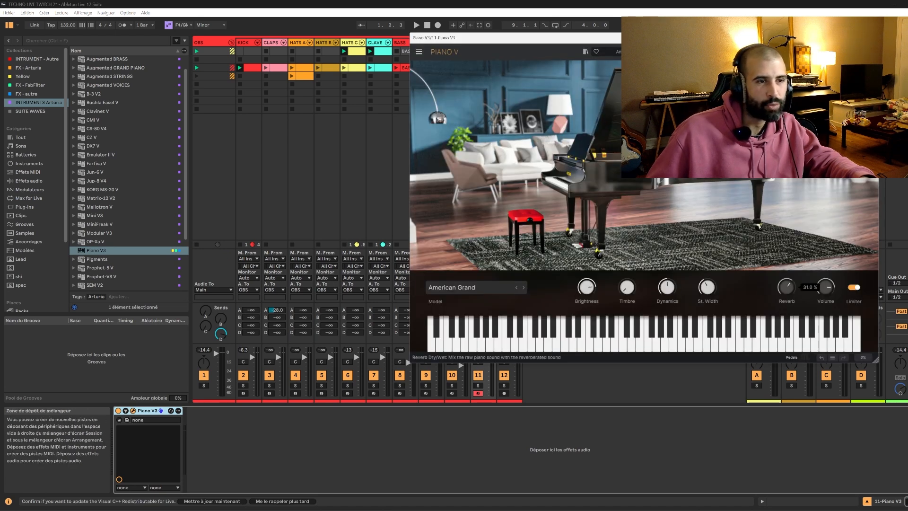
pyautogui.click(871, 37)
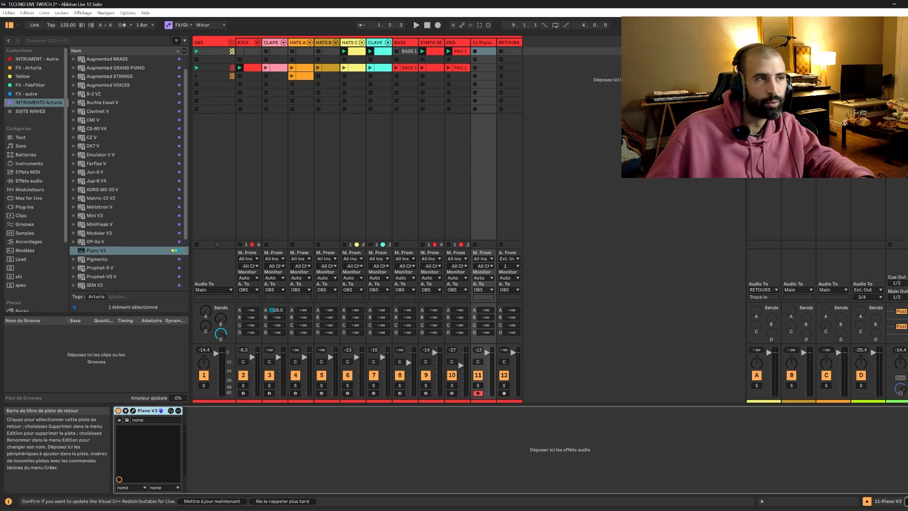
# Record an eight-bar chord part into the Piano track's first-scene slot and open the recorded clip's notes.
pyautogui.click(475, 52)
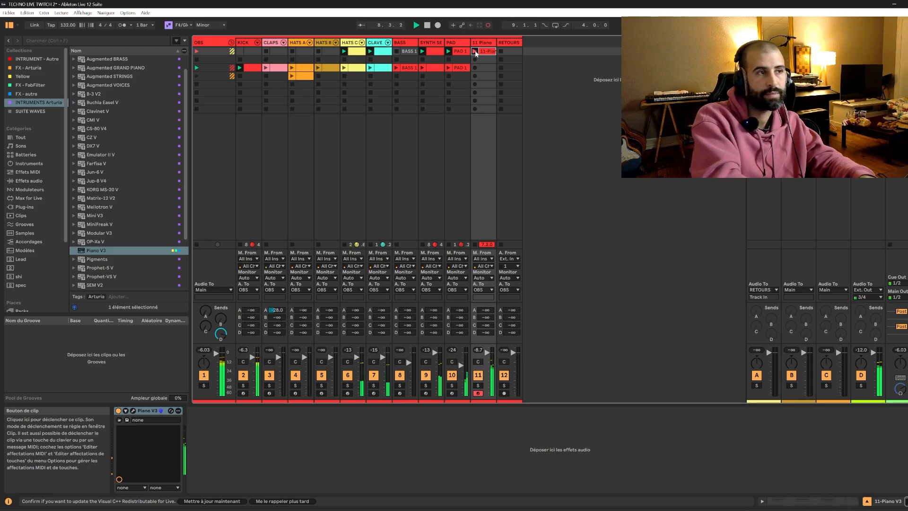
pyautogui.press('space')
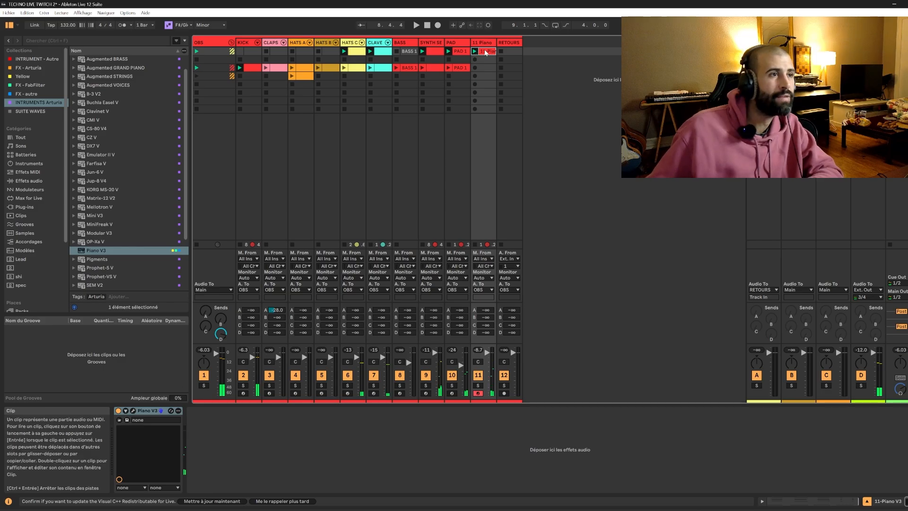
pyautogui.doubleClick(475, 52)
pyautogui.scroll(6, 125, 379)
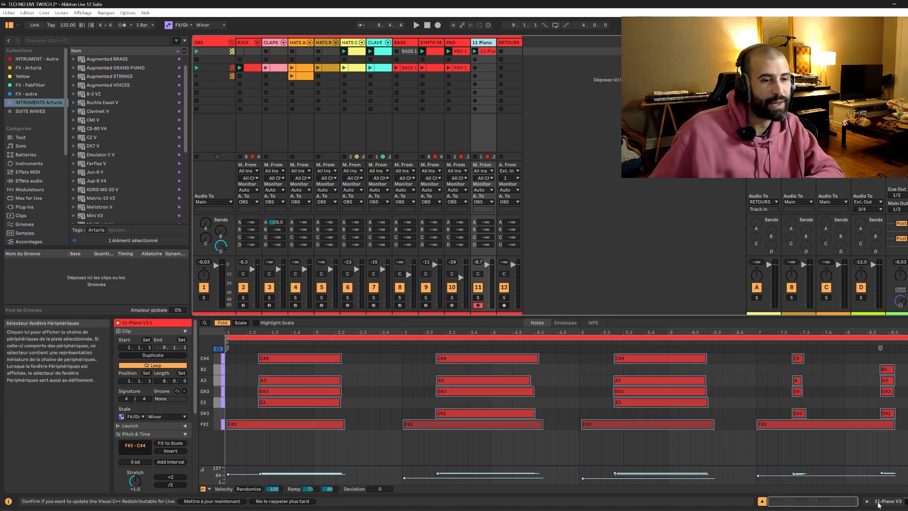
# Move the recorded piano clip to the third scene and lower the Piano track's volume while that scene plays.
pyautogui.click(473, 77)
pyautogui.click(489, 67)
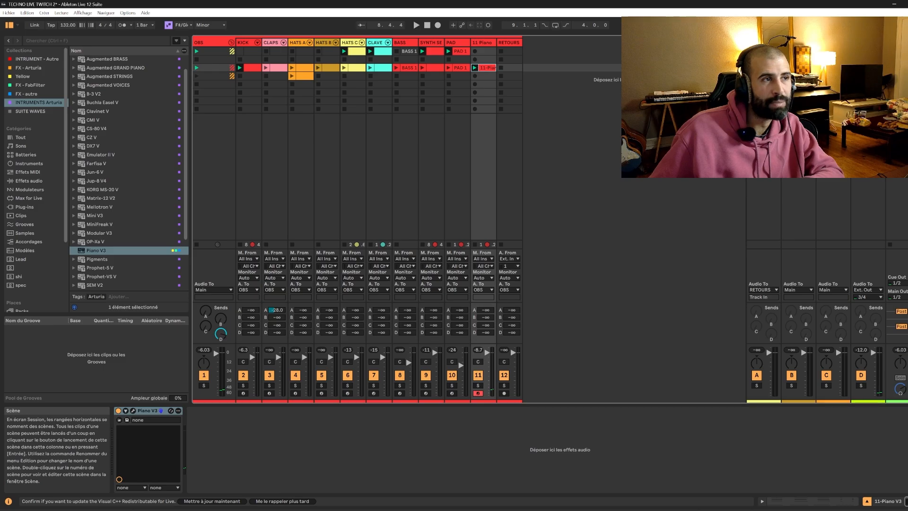
pyautogui.moveTo(487, 358); pyautogui.dragTo(487, 359)
# Replace the Piano track's Piano V3 instrument with Pigments from the Arturia instruments collection.
pyautogui.scroll(-5, 107, 189)
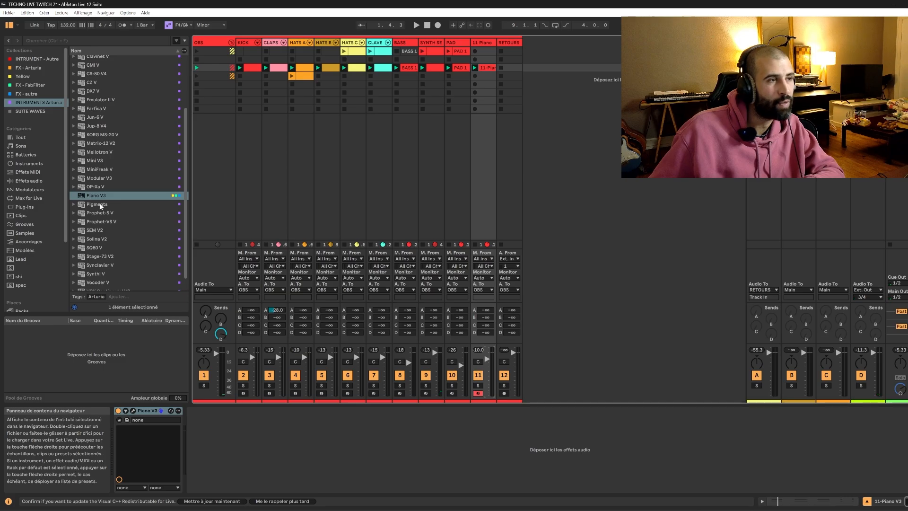
pyautogui.click(100, 206)
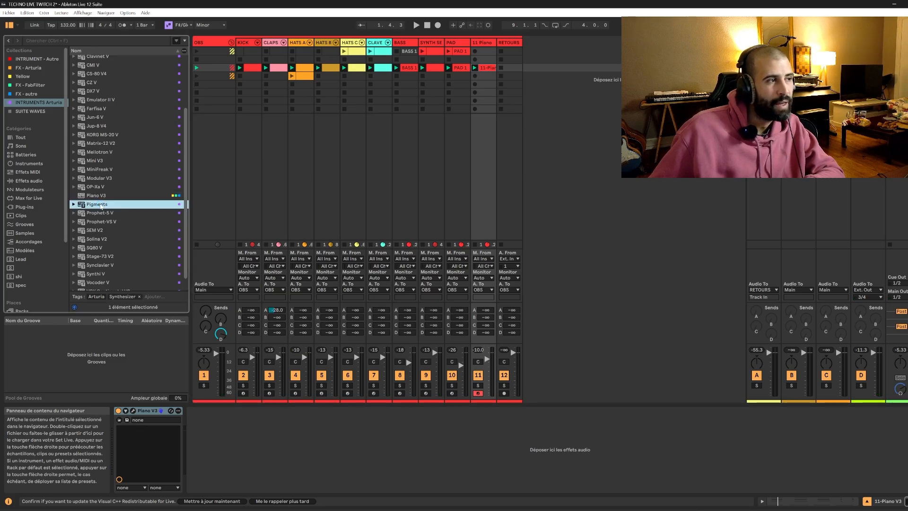
pyautogui.doubleClick(100, 205)
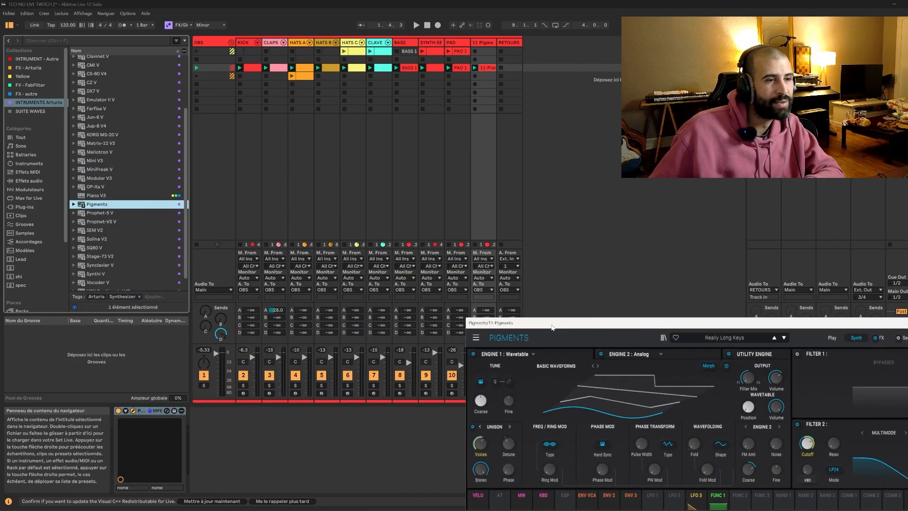
# Load the 8-Bit Crystals preset from the Keys category in Pigments and set its track volume to about -9.4 dB during playback.
pyautogui.click(713, 338)
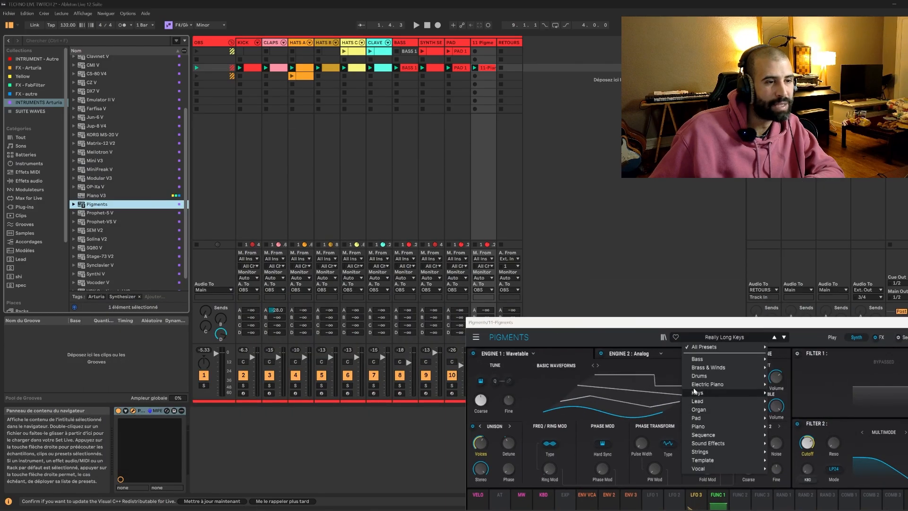
pyautogui.moveTo(698, 394)
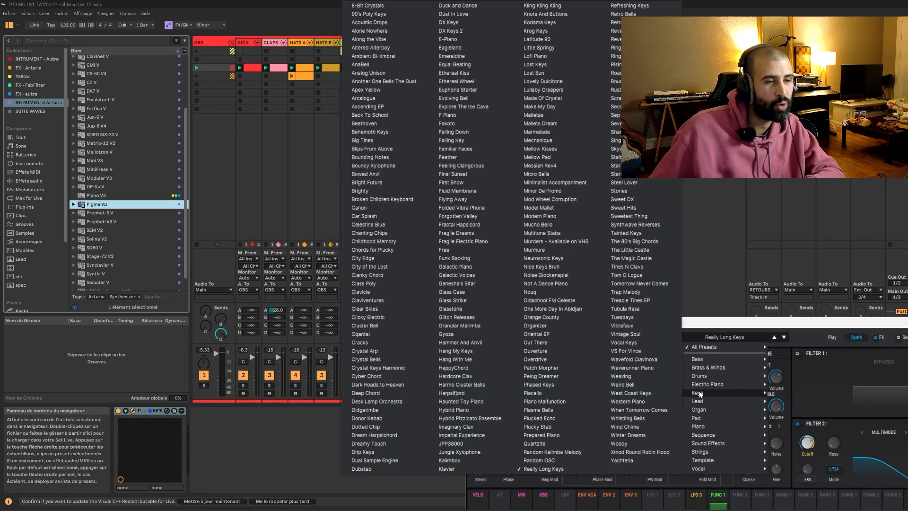
pyautogui.click(359, 5)
pyautogui.moveTo(530, 322); pyautogui.dragTo(640, 285)
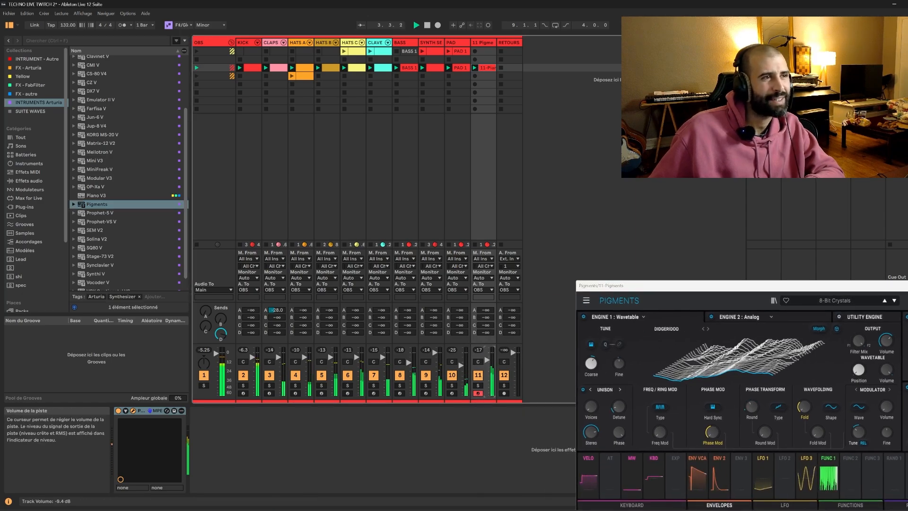
pyautogui.press('space')
# Turn off Fold in the third-scene piano clip, transpose all its notes down one octave, and play it.
pyautogui.doubleClick(488, 68)
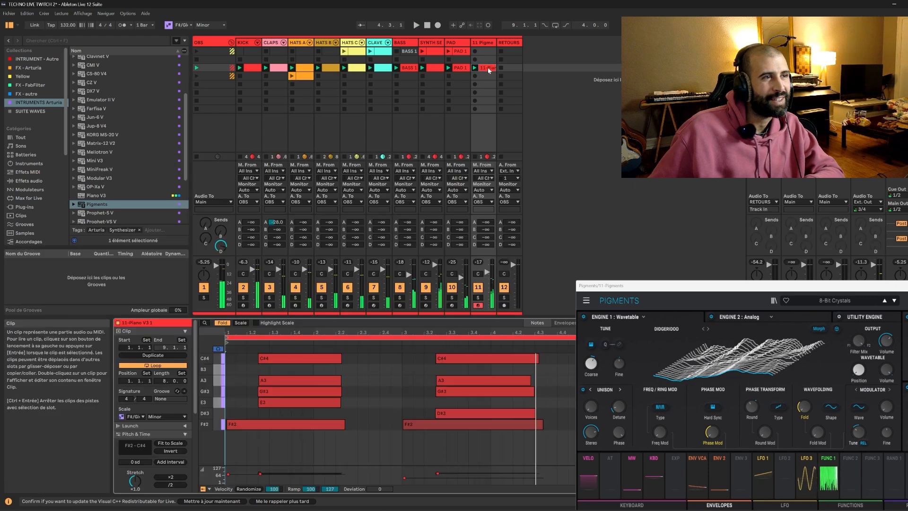
pyautogui.click(389, 404)
pyautogui.click(222, 323)
pyautogui.click(401, 417)
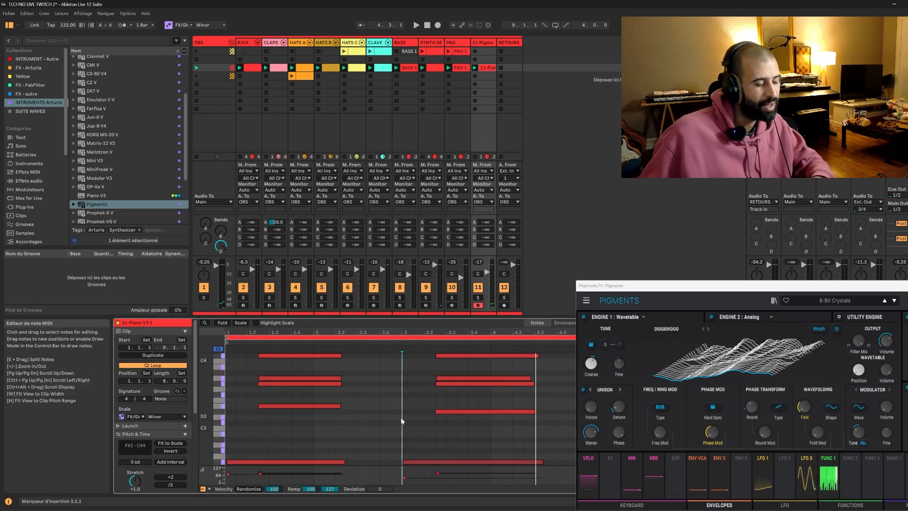
pyautogui.hotkey('ctrl', 'a')
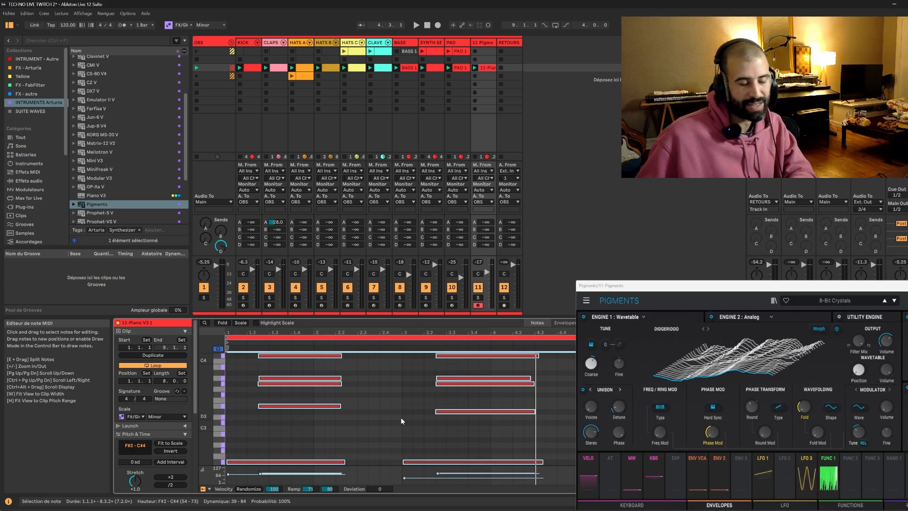
pyautogui.hotkey('shift', 'Down')
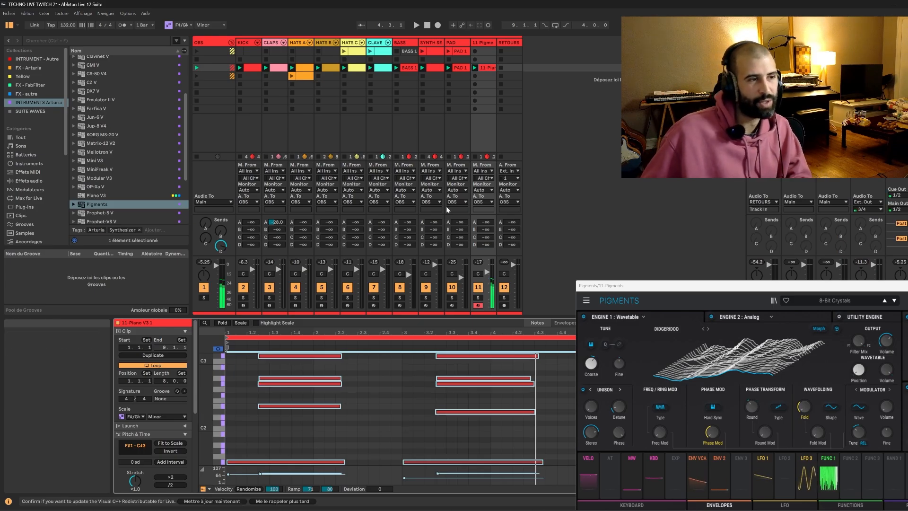
pyautogui.press('space')
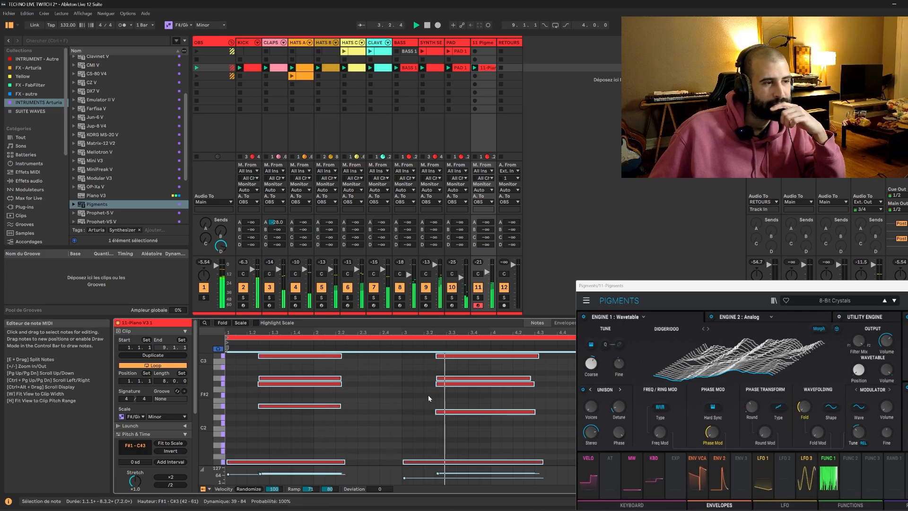
# Delete the low F#1 bass notes from the third-scene piano clip, keeping the upper chord notes.
pyautogui.moveTo(641, 289); pyautogui.dragTo(688, 473)
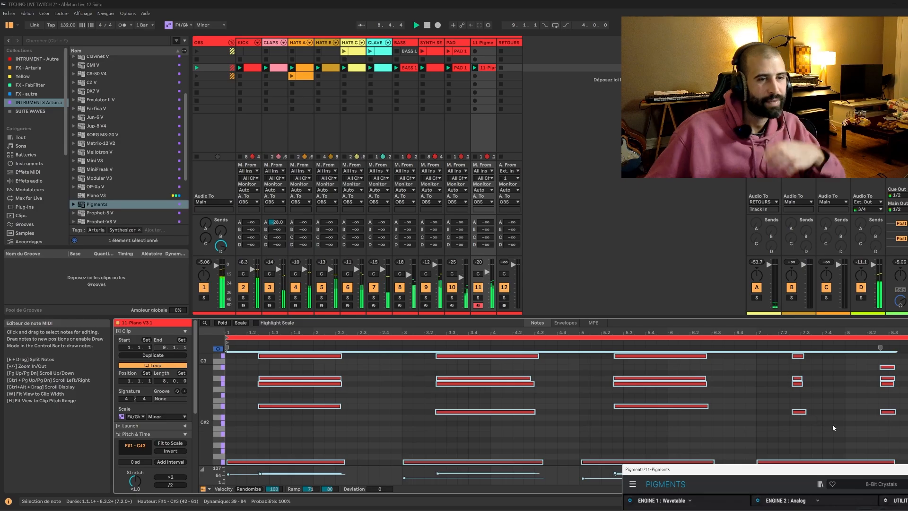
pyautogui.moveTo(839, 430); pyautogui.dragTo(325, 507)
pyautogui.click(325, 440)
pyautogui.moveTo(281, 441); pyautogui.dragTo(874, 374)
pyautogui.press('Delete')
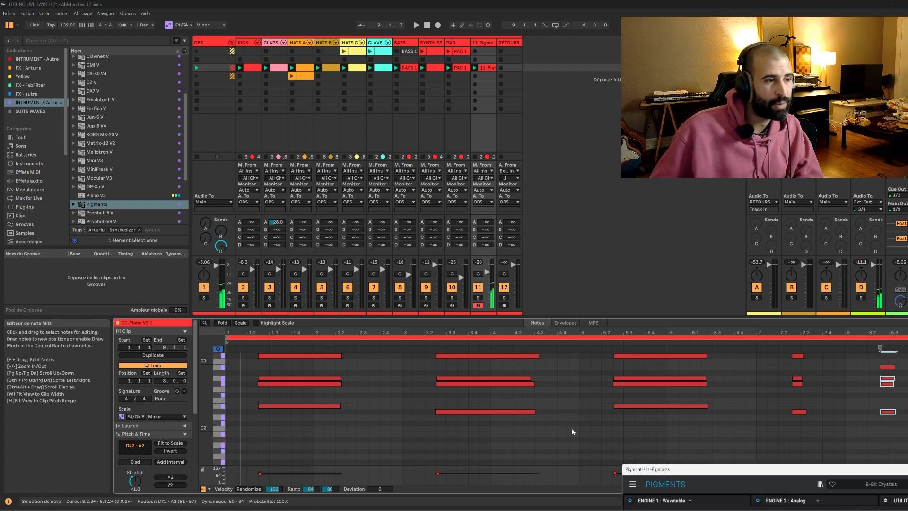
pyautogui.click(571, 428)
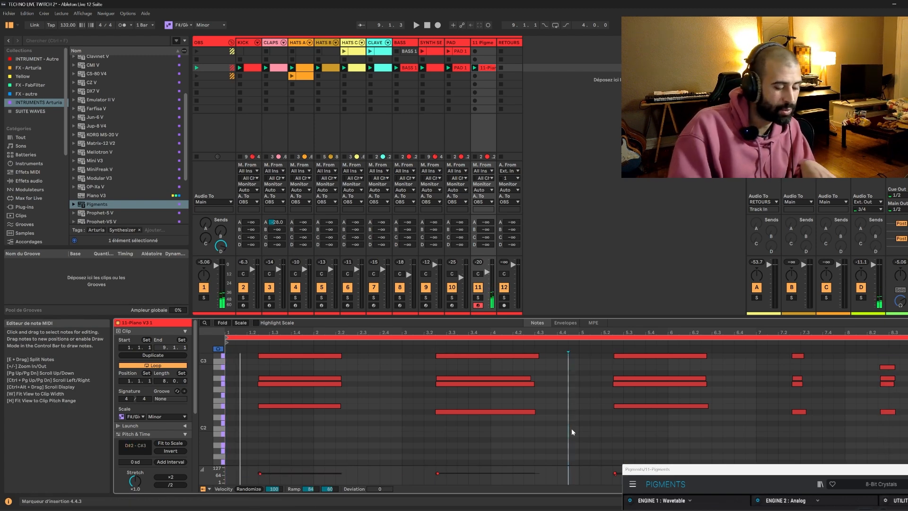
# Quantize all the notes in the third-scene piano clip and play the clip.
pyautogui.hotkey('ctrl', 'a')
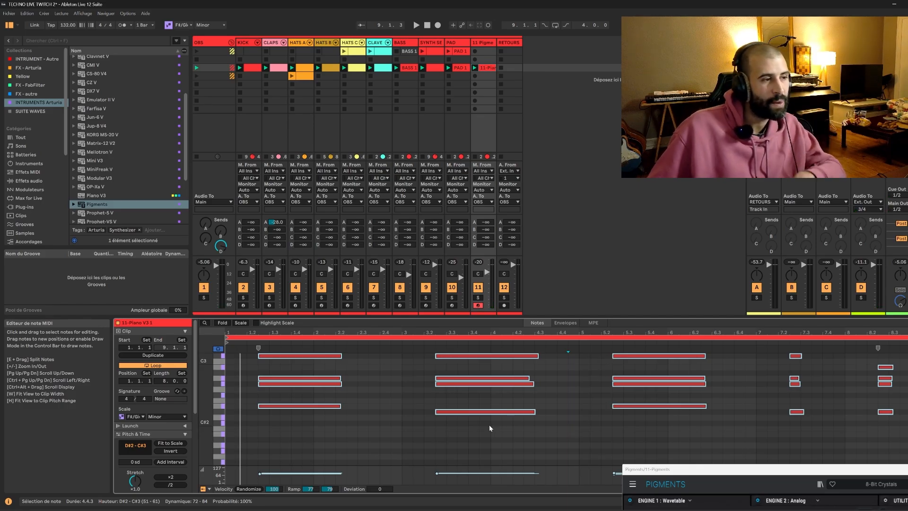
pyautogui.press('space')
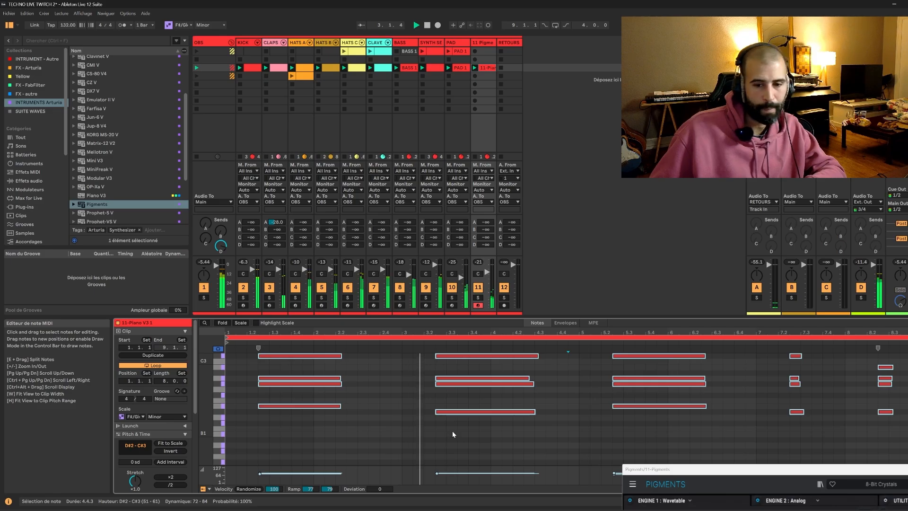
pyautogui.hotkey('ctrl', 'alt', 'p')
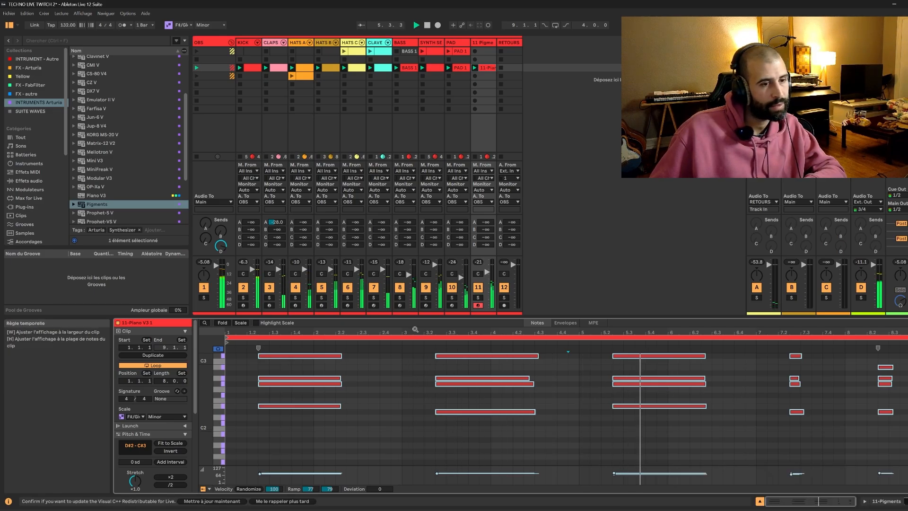
pyautogui.press('space')
# Load the 90's Poly Keys preset from the Keys category in the Pigments instrument.
pyautogui.click(886, 502)
pyautogui.click(133, 411)
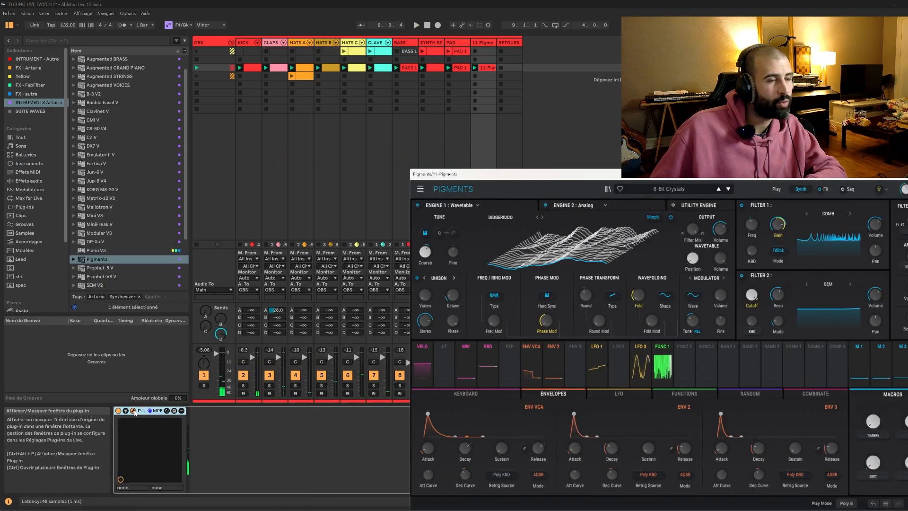
pyautogui.click(677, 188)
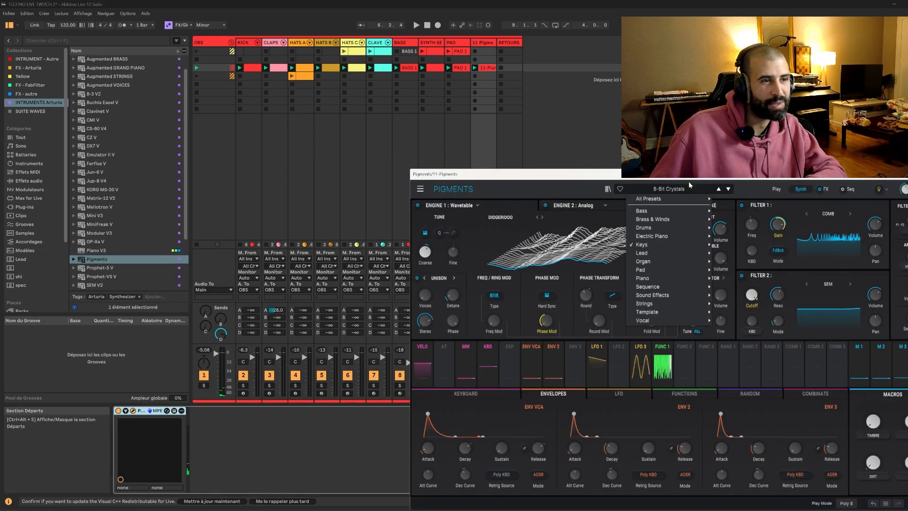
pyautogui.moveTo(660, 244)
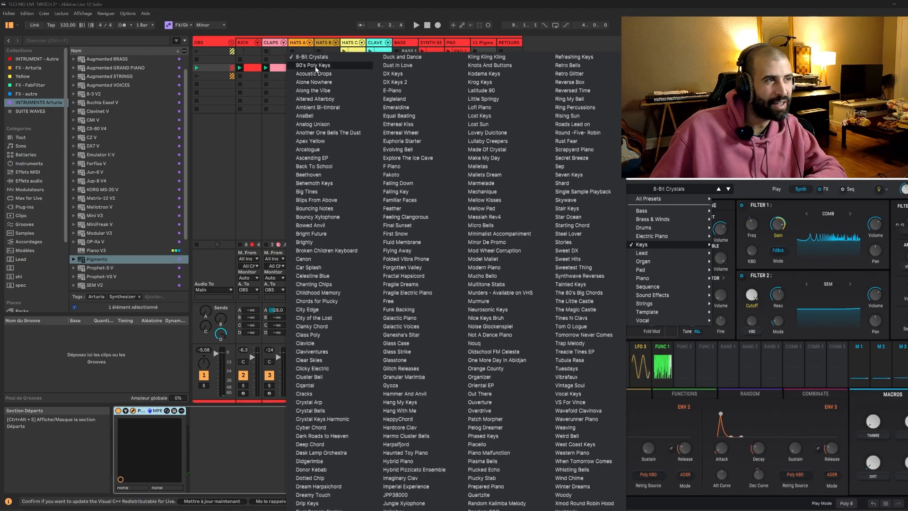
pyautogui.click(316, 66)
pyautogui.moveTo(648, 176); pyautogui.dragTo(716, 359)
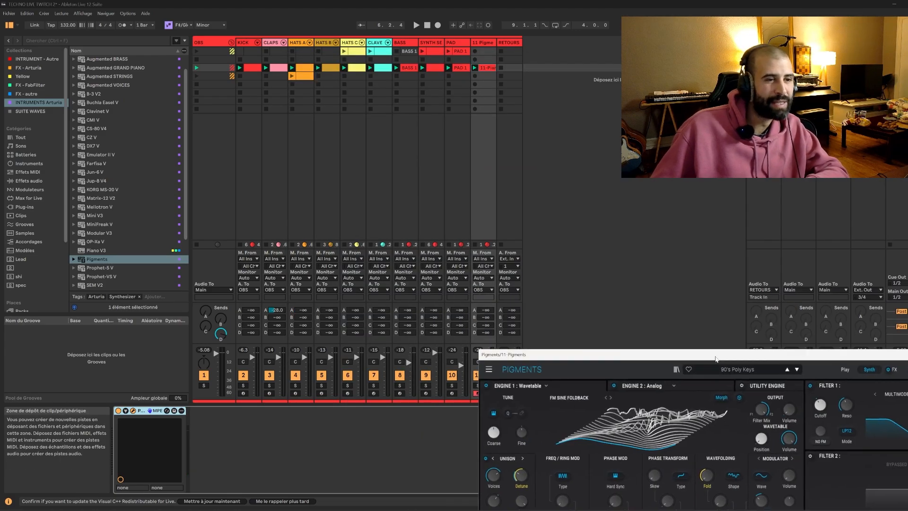
# Solo the Pigments track and play its chord part on its own.
pyautogui.press('space')
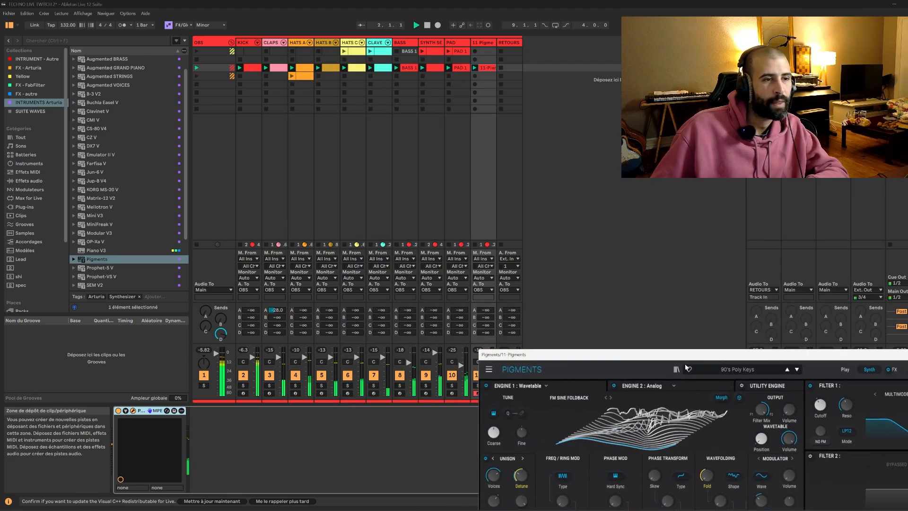
pyautogui.moveTo(679, 359); pyautogui.dragTo(756, 245)
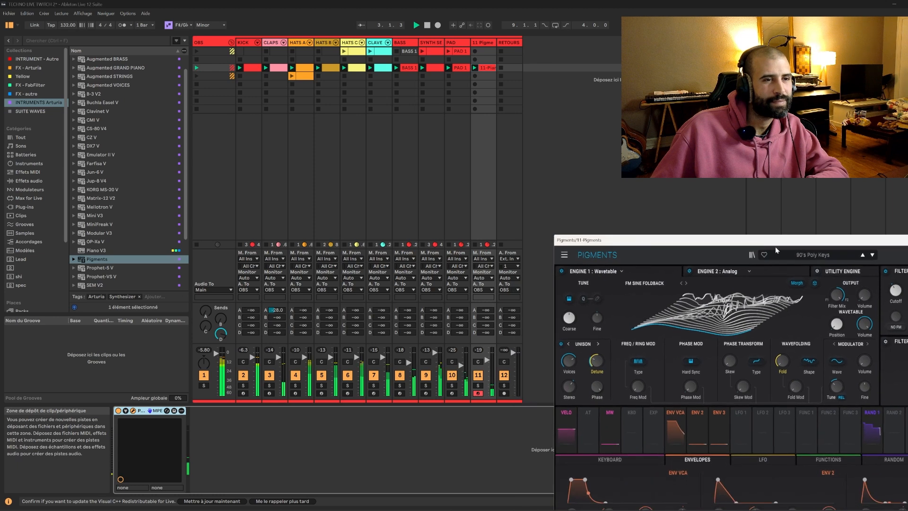
pyautogui.click(478, 385)
pyautogui.press('space')
pyautogui.press('space')
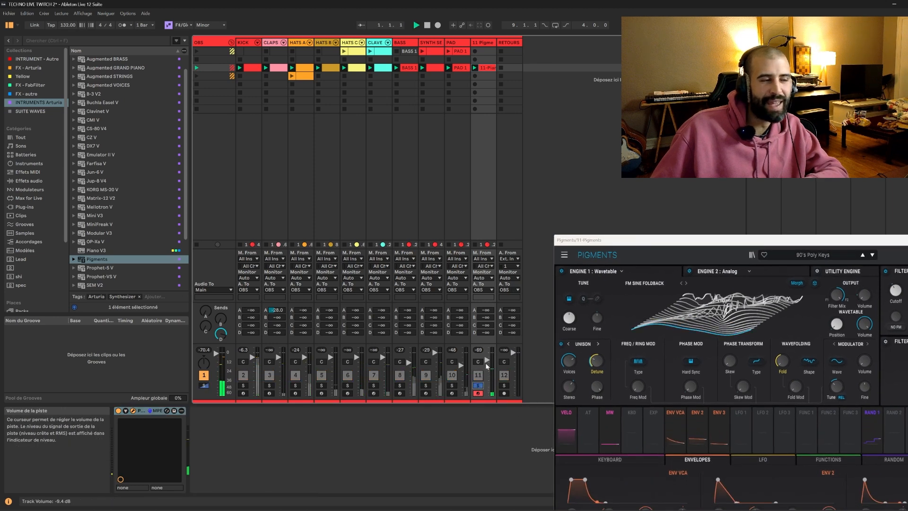
pyautogui.press('space')
# Add an Arpeggiator MIDI effect before Pigments on track 11.
pyautogui.doubleClick(485, 68)
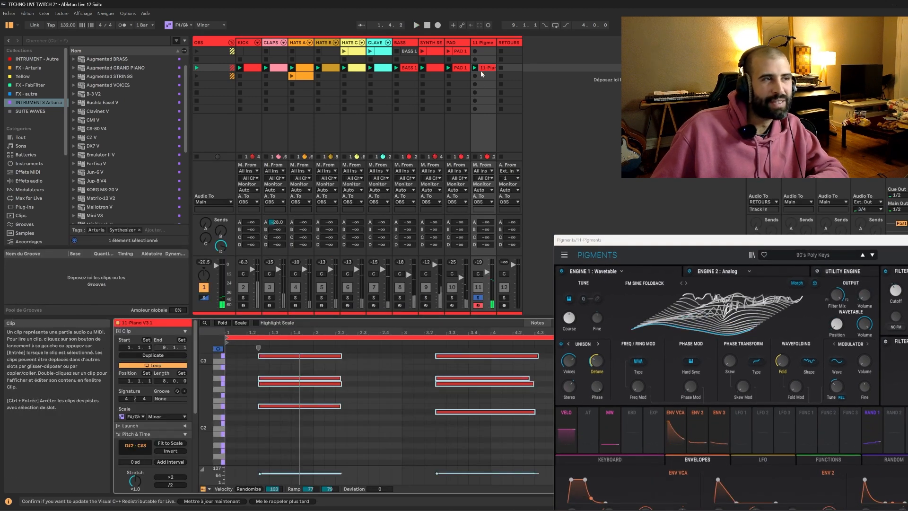
pyautogui.click(305, 416)
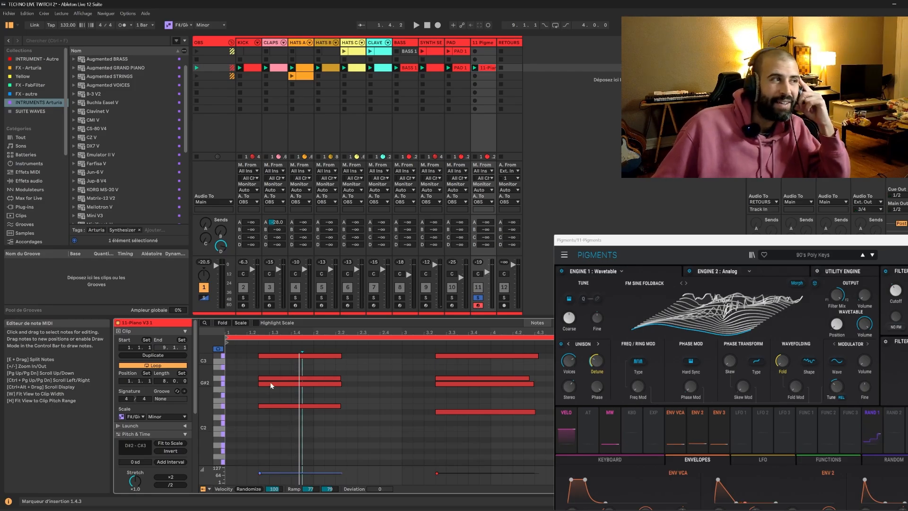
pyautogui.click(37, 172)
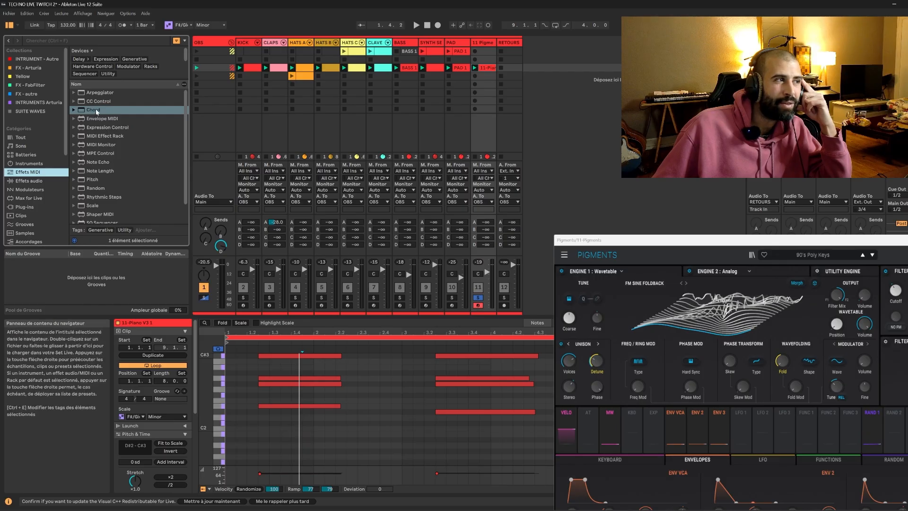
pyautogui.click(104, 95)
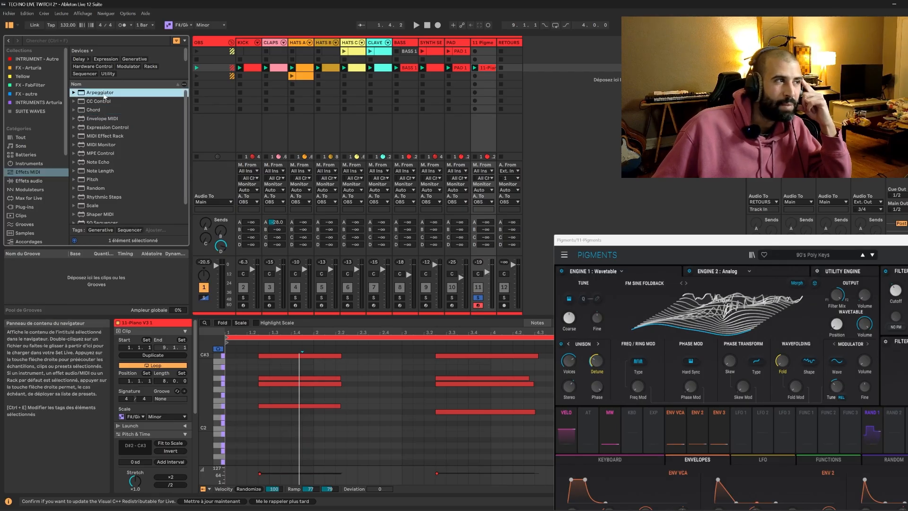
pyautogui.doubleClick(104, 93)
pyautogui.moveTo(636, 242); pyautogui.dragTo(679, 217)
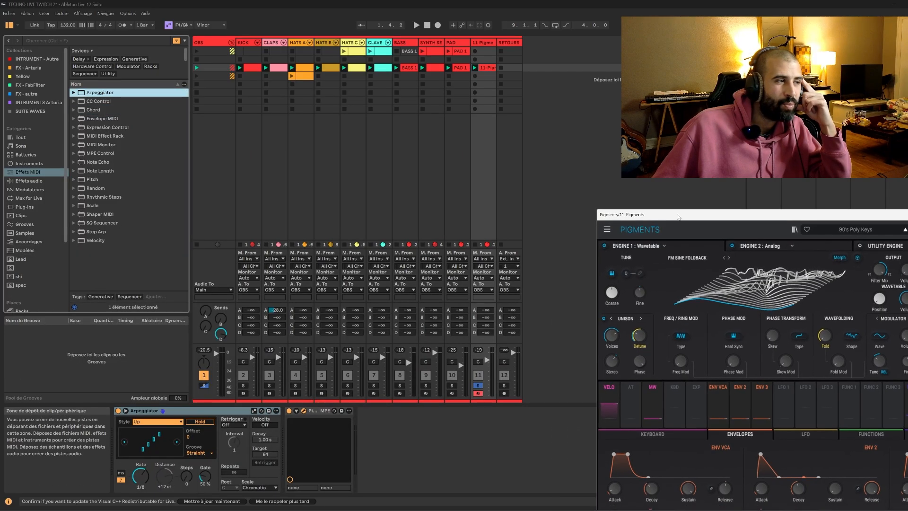
# Set the Arpeggiator's Style to Chord Trigger and audition the soloed chord part.
pyautogui.click(165, 422)
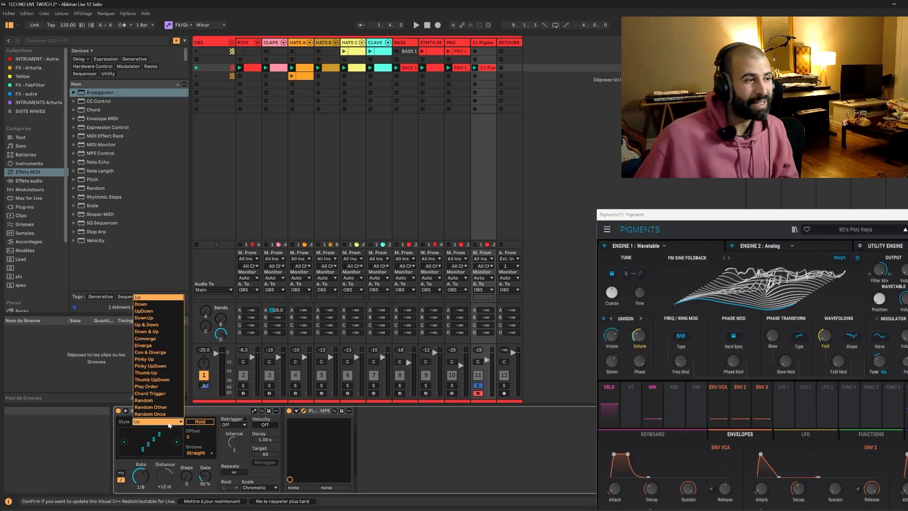
pyautogui.click(150, 393)
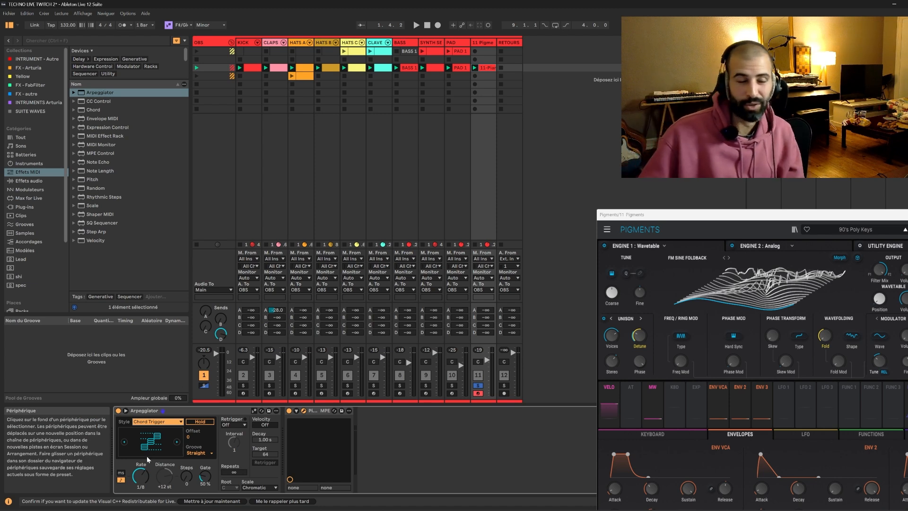
pyautogui.press('space')
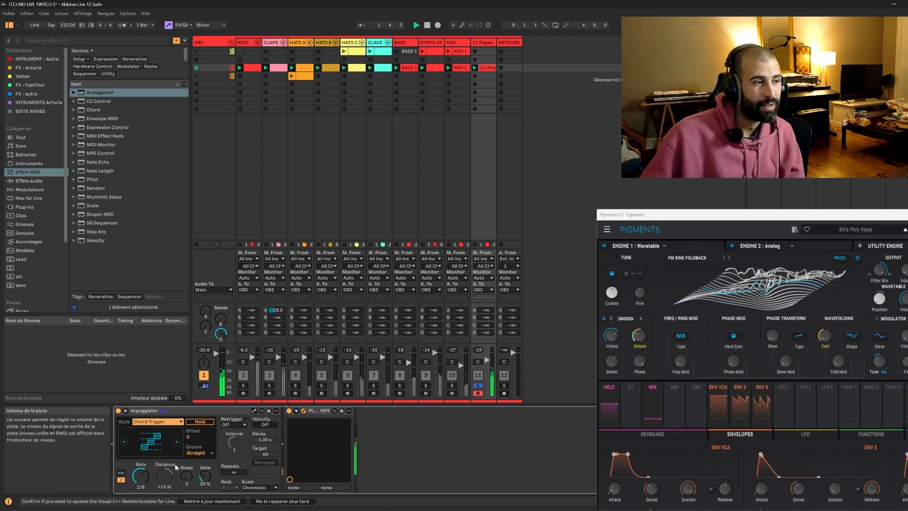
pyautogui.press('space')
pyautogui.moveTo(145, 475); pyautogui.dragTo(144, 480)
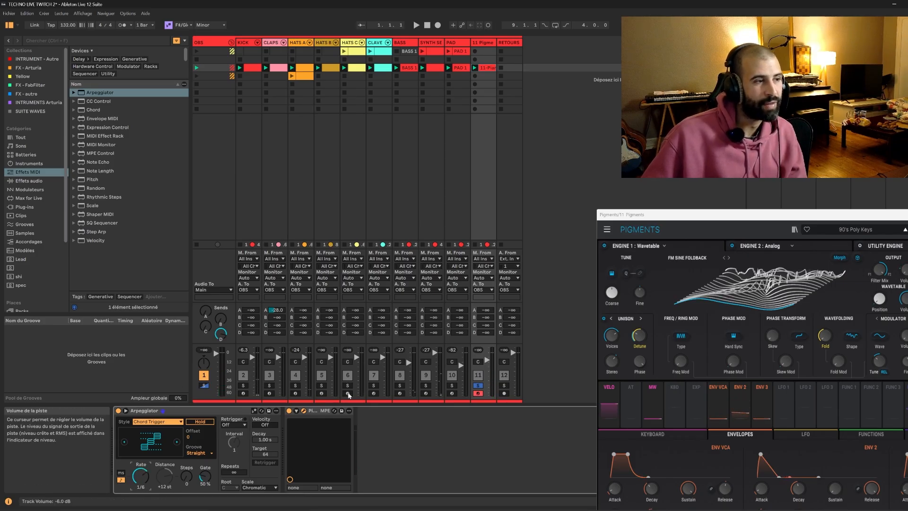
# Solo the KICK, CLAPS, HATS A and HATS B tracks along with Pigments and start playback.
pyautogui.keyDown('ctrl'); pyautogui.click(244, 386); pyautogui.keyUp('ctrl')
pyautogui.keyDown('ctrl'); pyautogui.click(269, 386); pyautogui.keyUp('ctrl')
pyautogui.keyDown('ctrl'); pyautogui.click(296, 386); pyautogui.keyUp('ctrl')
pyautogui.keyDown('ctrl'); pyautogui.click(322, 386); pyautogui.keyUp('ctrl')
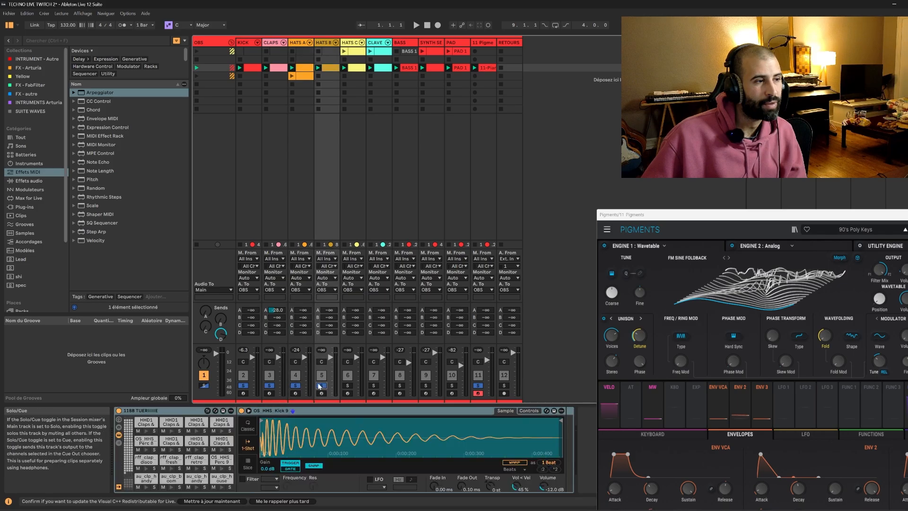
pyautogui.press('space')
# Set the Arpeggiator's Rate to 1/16 and its Gate to 1 % on the Pigments track during playback.
pyautogui.click(483, 68)
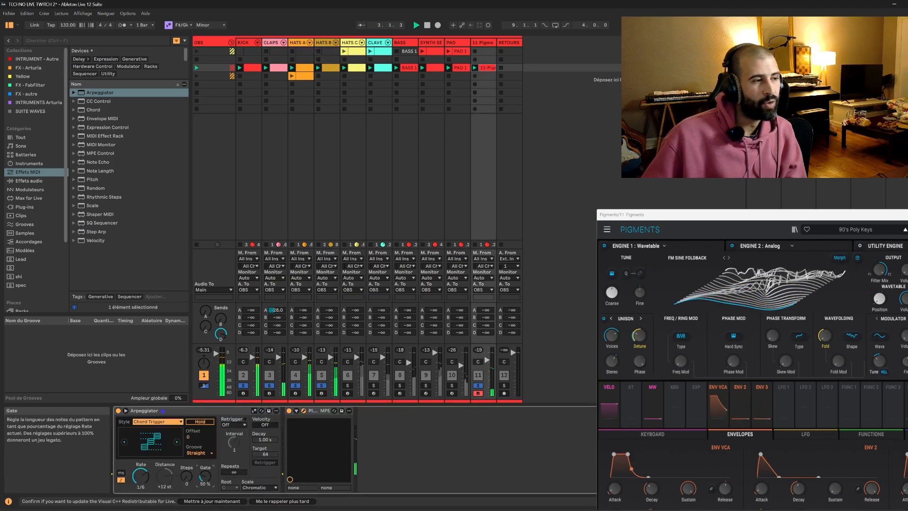
pyautogui.moveTo(146, 480); pyautogui.dragTo(146, 484)
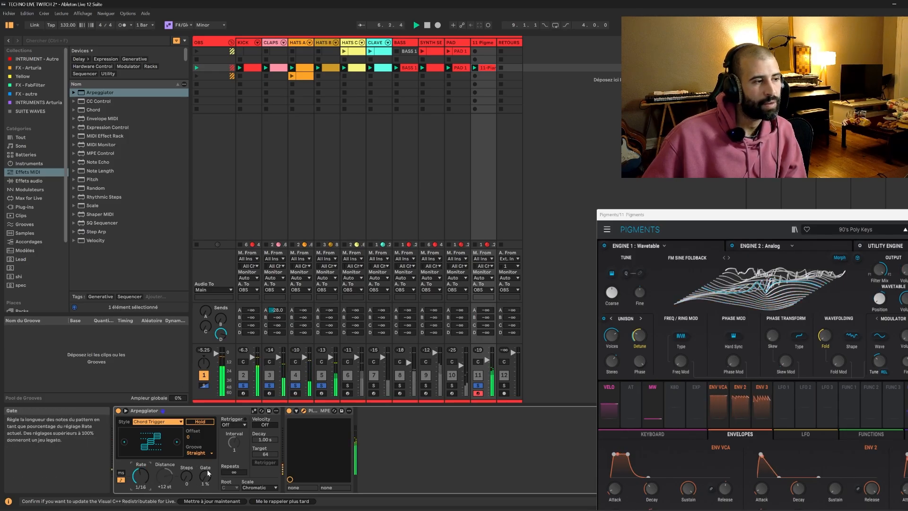
pyautogui.moveTo(204, 477); pyautogui.dragTo(205, 489)
pyautogui.press('space')
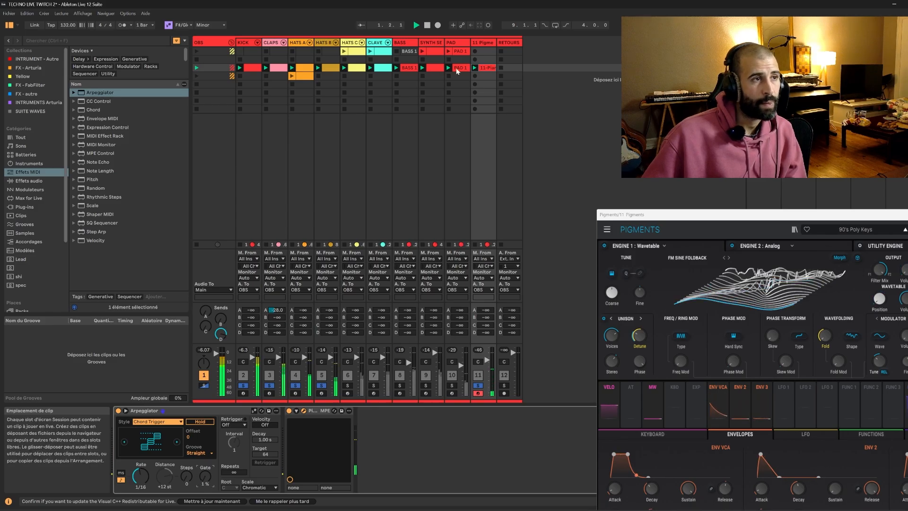
# Add the BASS track to the soloed tracks and play them together.
pyautogui.moveTo(662, 214); pyautogui.dragTo(751, 307)
pyautogui.click(484, 68)
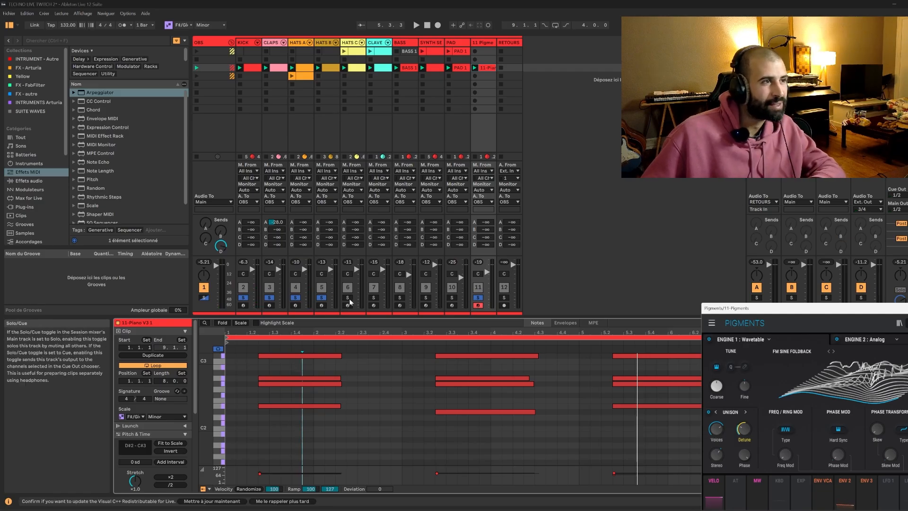
pyautogui.click(401, 299)
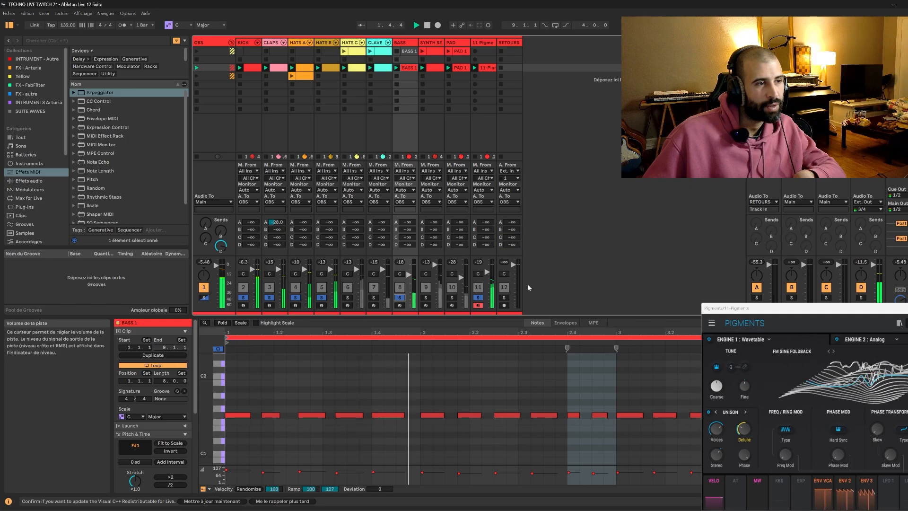
pyautogui.moveTo(724, 312); pyautogui.dragTo(644, 81)
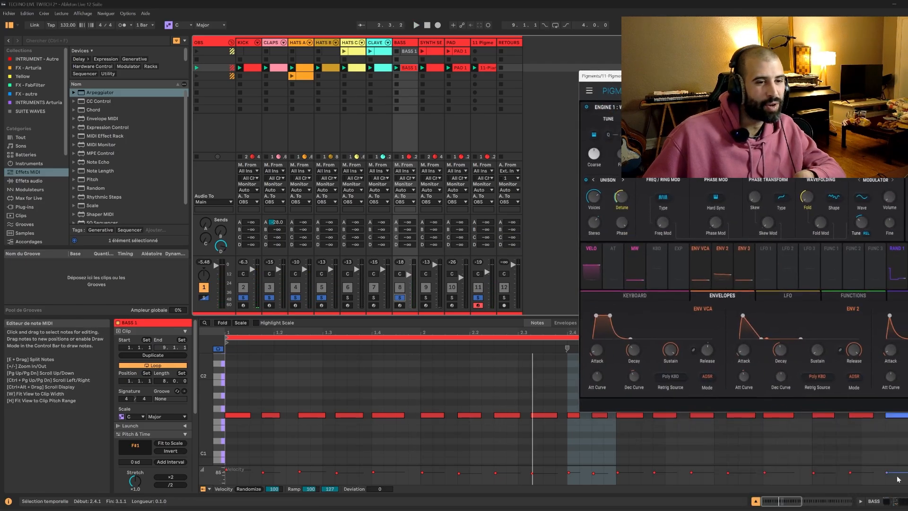
# Turn off the Arpeggiator on the Pigments track.
pyautogui.click(888, 500)
pyautogui.click(484, 73)
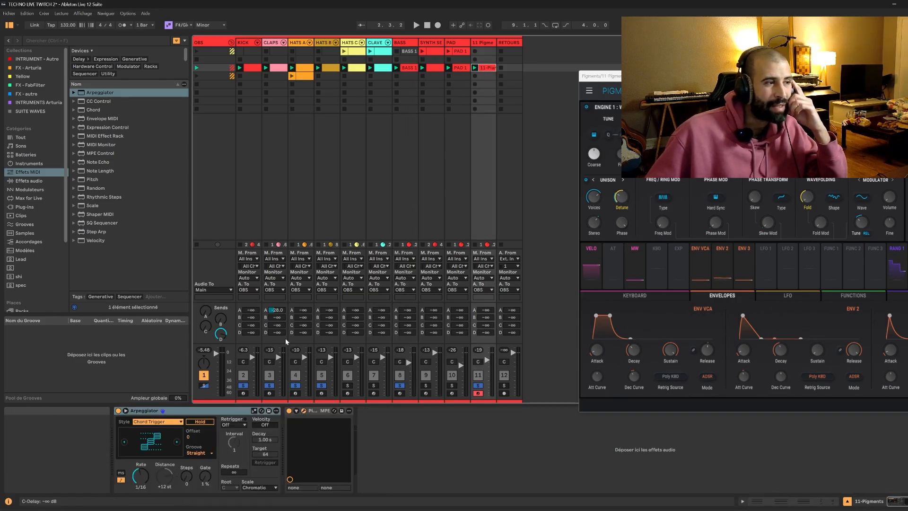
pyautogui.click(119, 411)
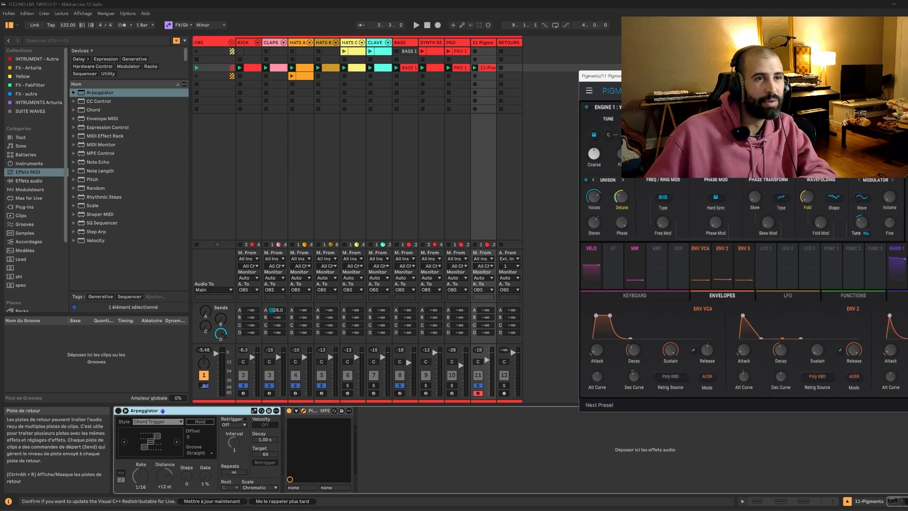
# Audition Keys presets in Pigments during playback and load Alone Nowhere.
pyautogui.press('space')
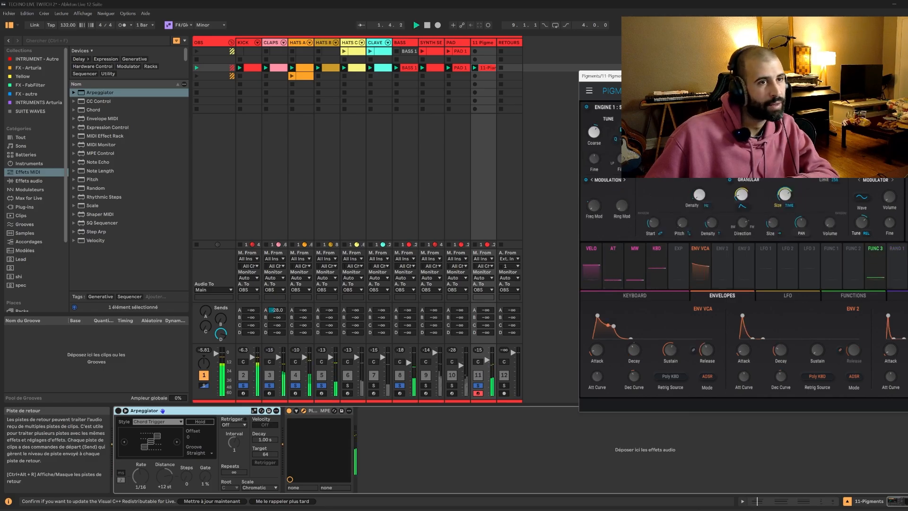
pyautogui.click(832, 90)
pyautogui.moveTo(832, 154)
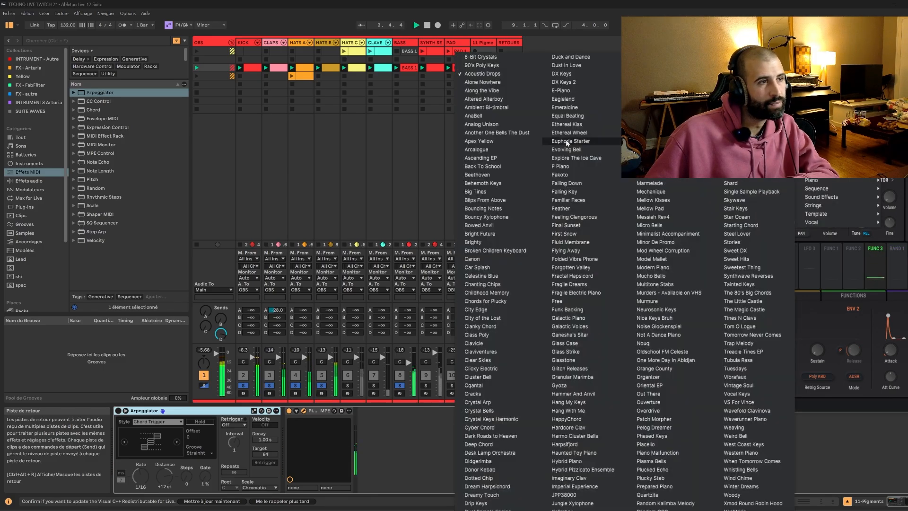
pyautogui.click(501, 81)
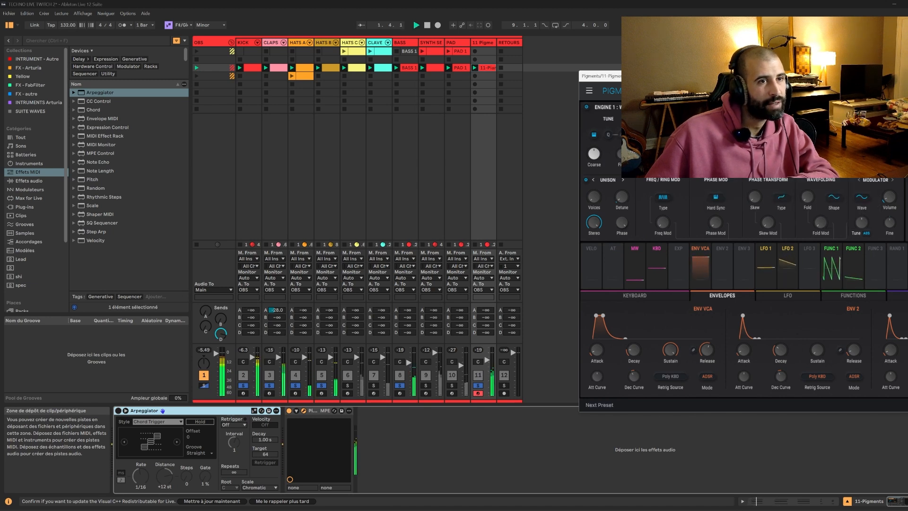
pyautogui.click(825, 90)
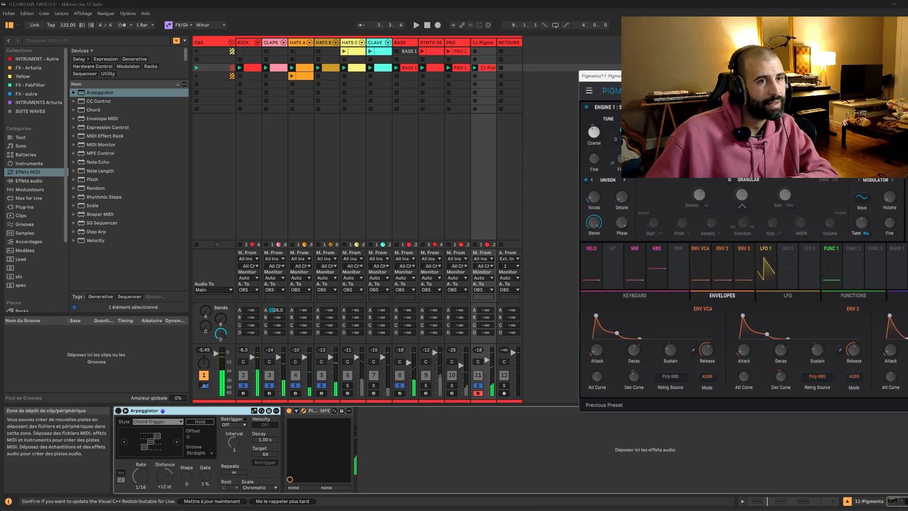
pyautogui.click(889, 90)
pyautogui.click(837, 91)
pyautogui.moveTo(826, 147)
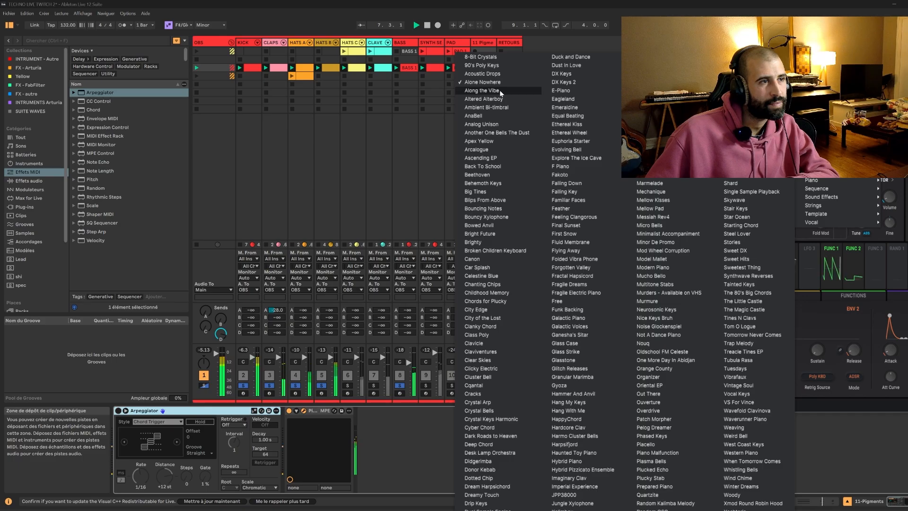
pyautogui.click(481, 98)
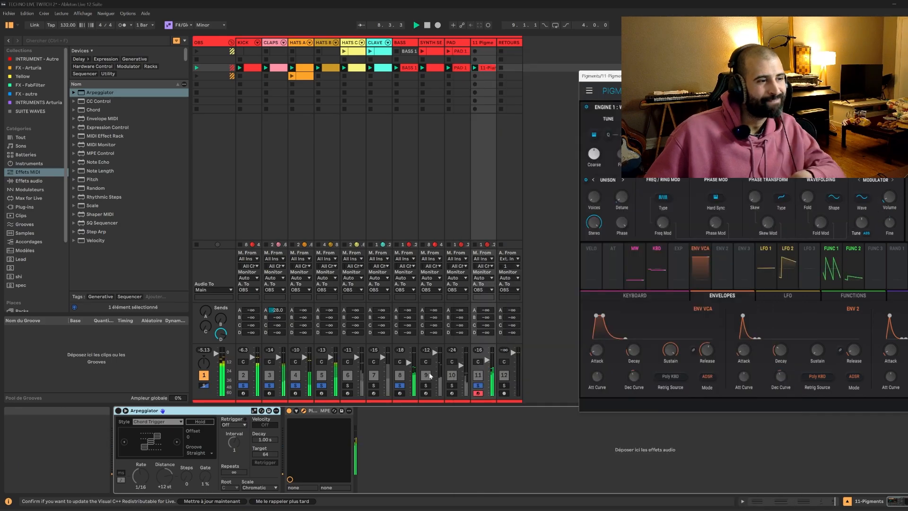
# Add the SYNTH SEQ LEAD track to the soloed tracks during playback.
pyautogui.click(425, 388)
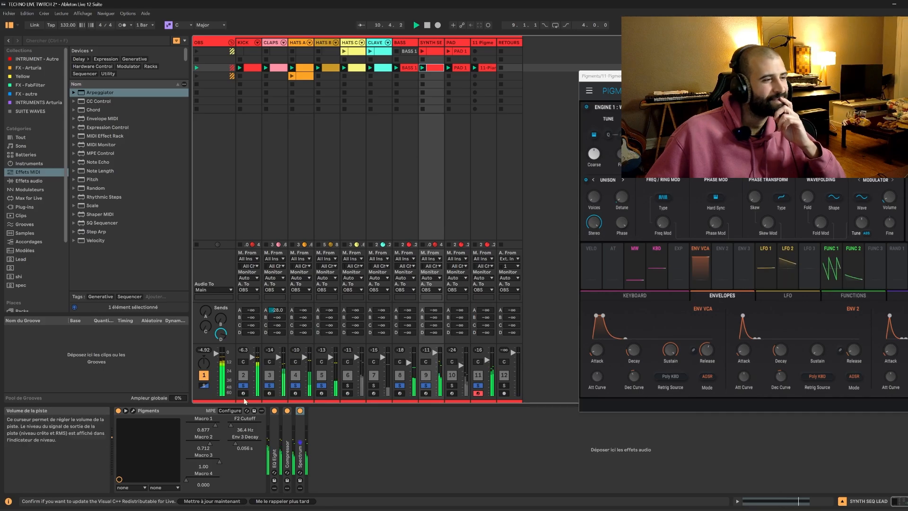
# Raise the F2 Cutoff of Pigments on the SYNTH SEQ LEAD track to 250 Hz during playback and relaunch the KICK clip.
pyautogui.click(231, 425)
pyautogui.moveTo(231, 425); pyautogui.dragTo(232, 425)
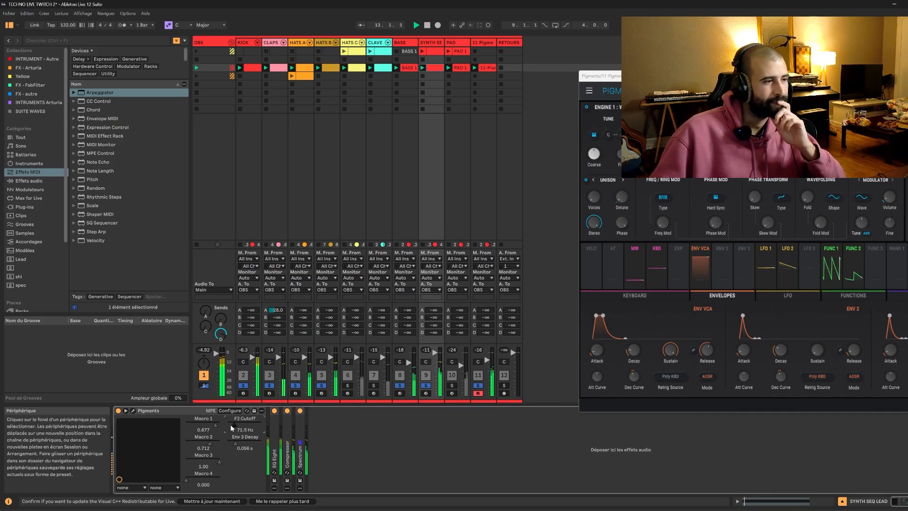
pyautogui.moveTo(231, 425); pyautogui.dragTo(232, 425)
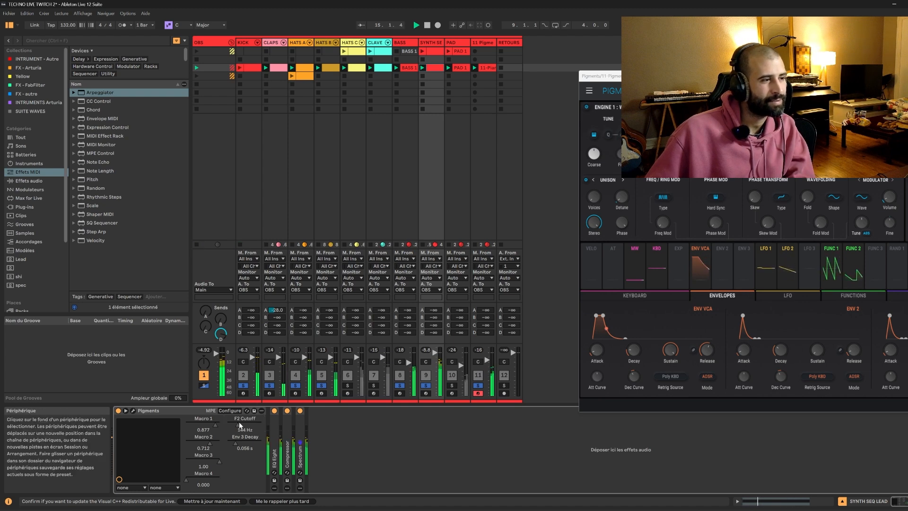
pyautogui.click(239, 67)
# Stop playback and set the F2 Cutoff of Pigments on the SYNTH SEQ LEAD track to 144 Hz.
pyautogui.click(480, 42)
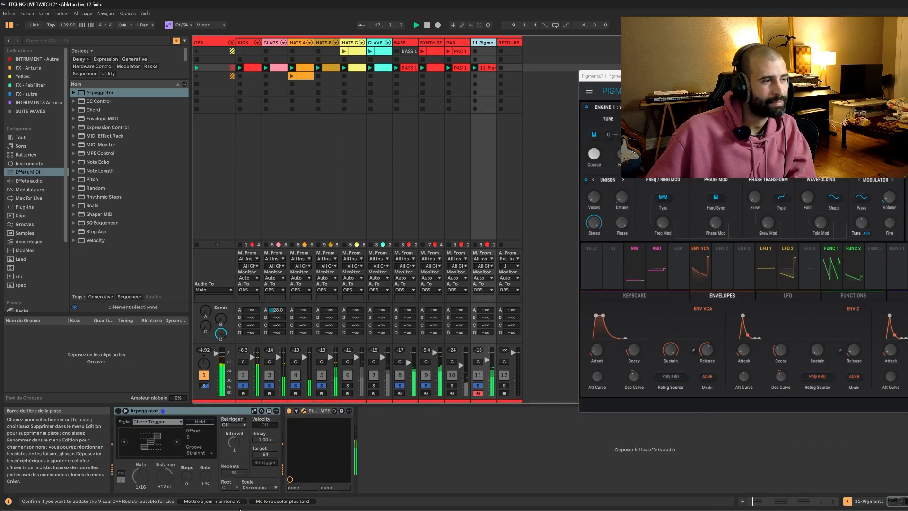
pyautogui.click(431, 43)
pyautogui.press('space')
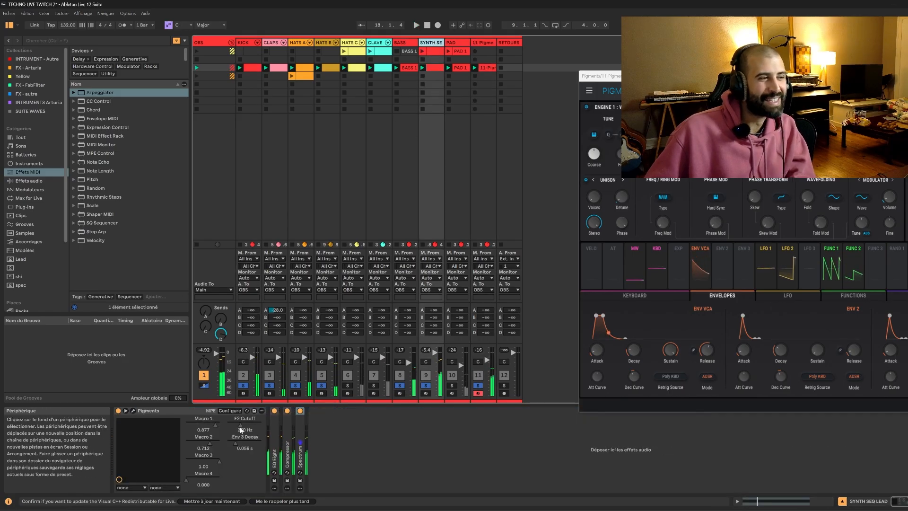
pyautogui.moveTo(238, 426); pyautogui.dragTo(240, 427)
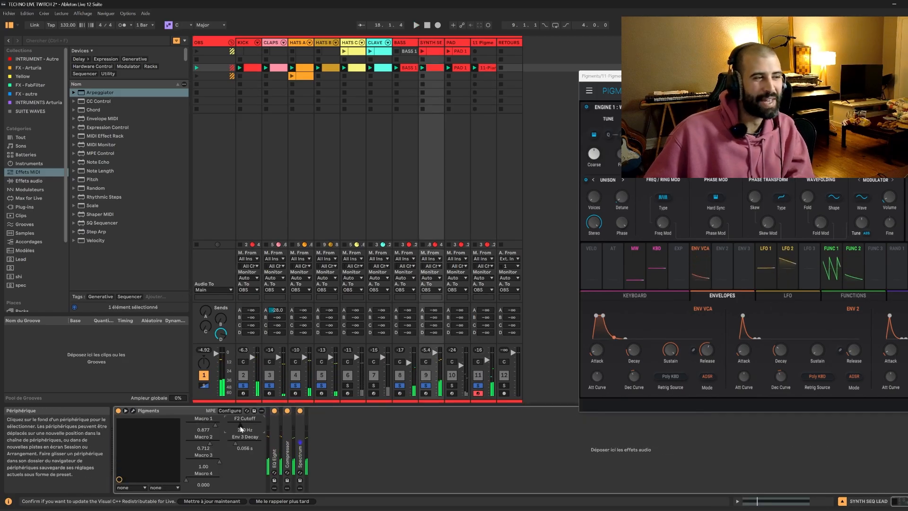
pyautogui.click(483, 43)
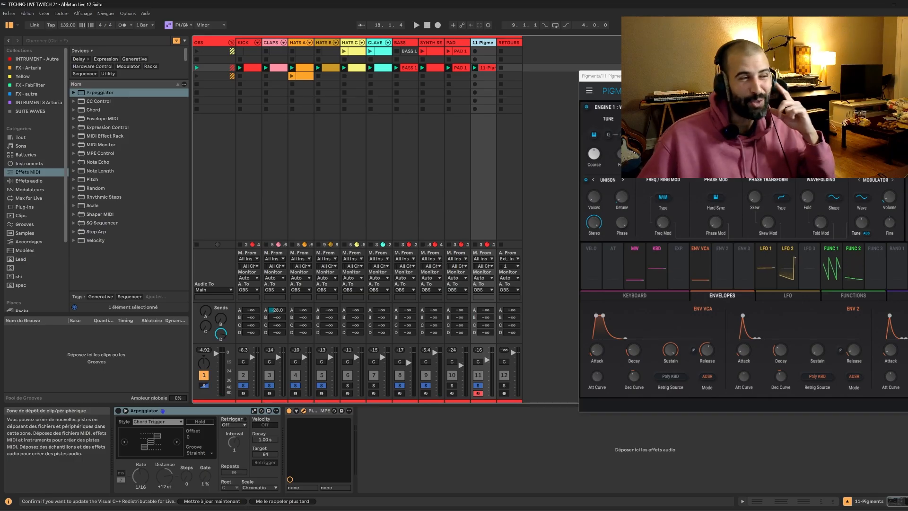
pyautogui.click(431, 43)
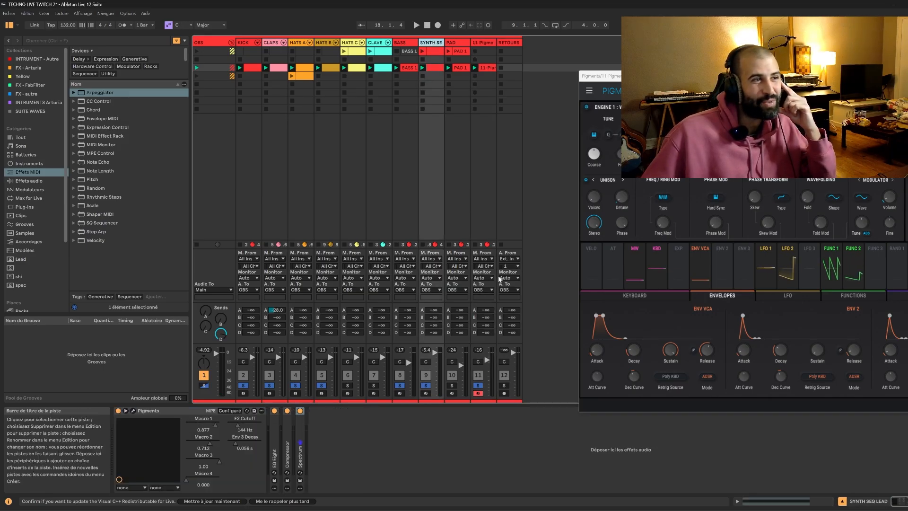
# Solo only the SYNTH SEQ LEAD and 11-Pigments tracks and play them together.
pyautogui.click(427, 385)
pyautogui.click(478, 386)
pyautogui.keyDown('ctrl'); pyautogui.click(425, 386); pyautogui.keyUp('ctrl')
pyautogui.press('space')
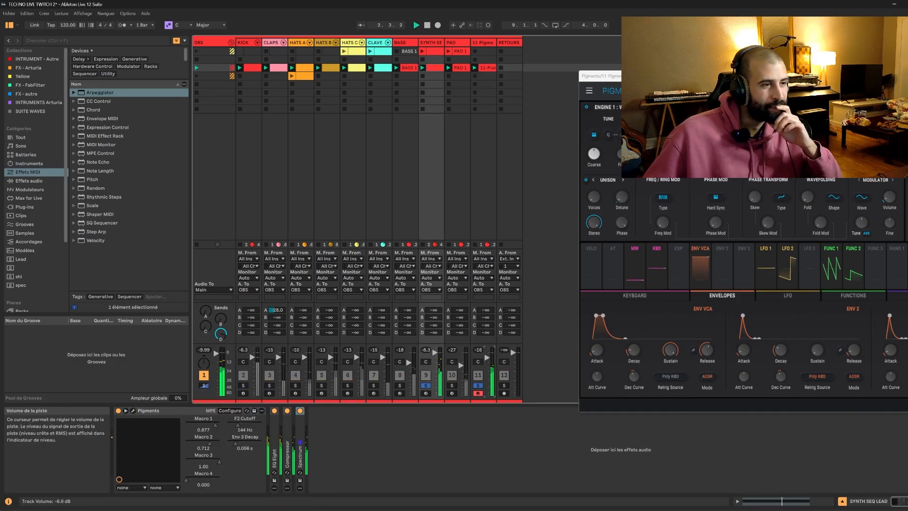
# Restart playback, add the PAD track to the soloed tracks and adjust its volume.
pyautogui.moveTo(738, 75); pyautogui.dragTo(701, 59)
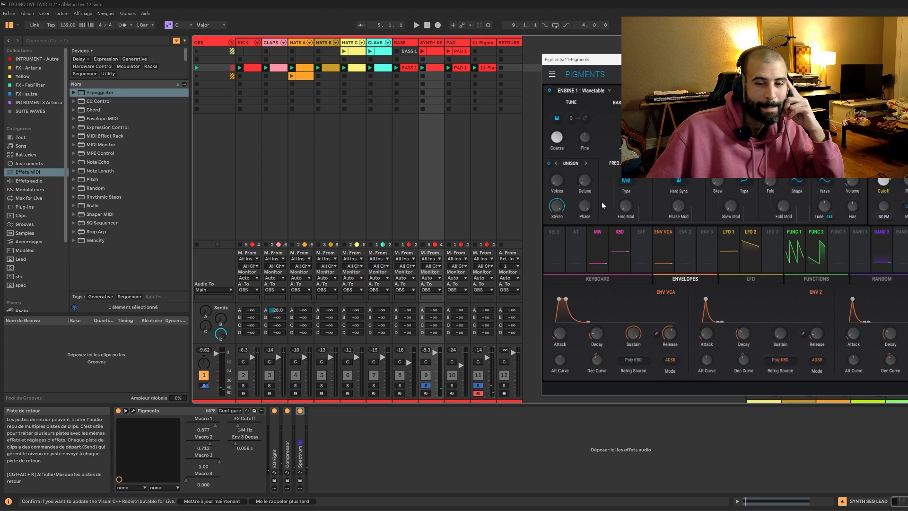
pyautogui.press('space')
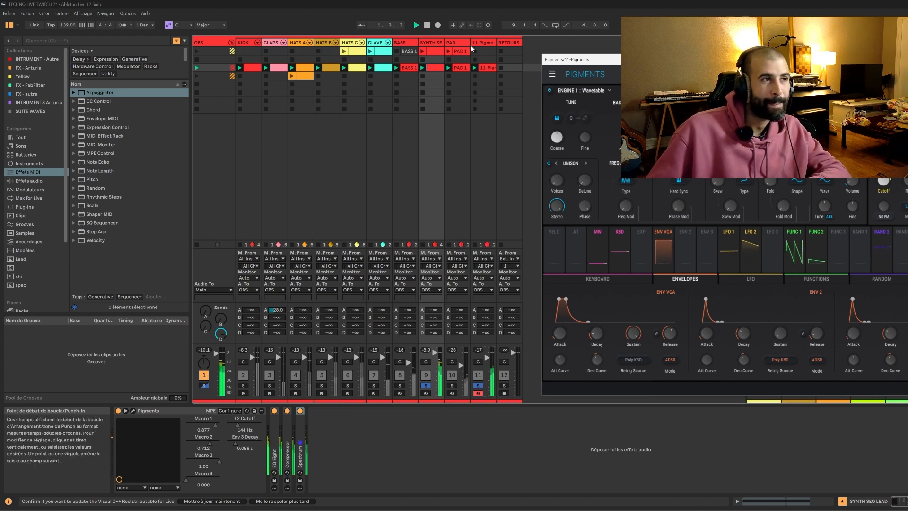
pyautogui.click(451, 386)
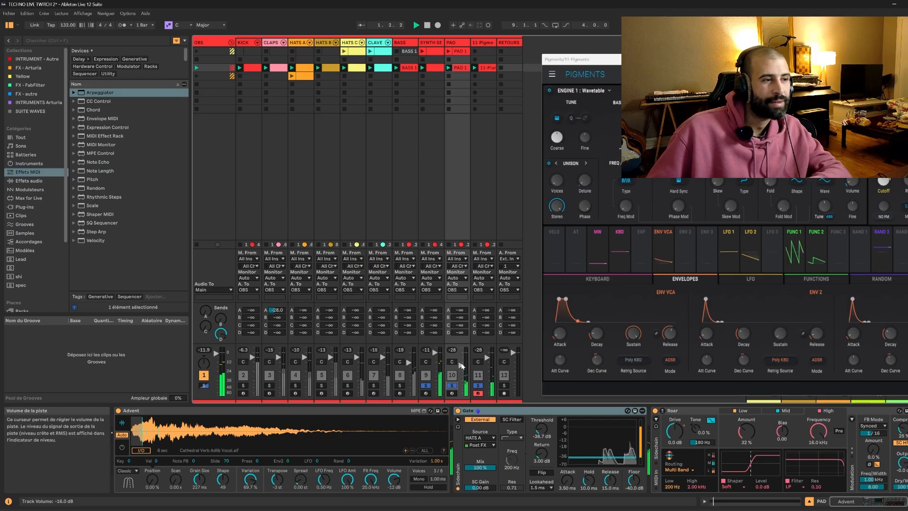
pyautogui.moveTo(461, 360); pyautogui.dragTo(464, 363)
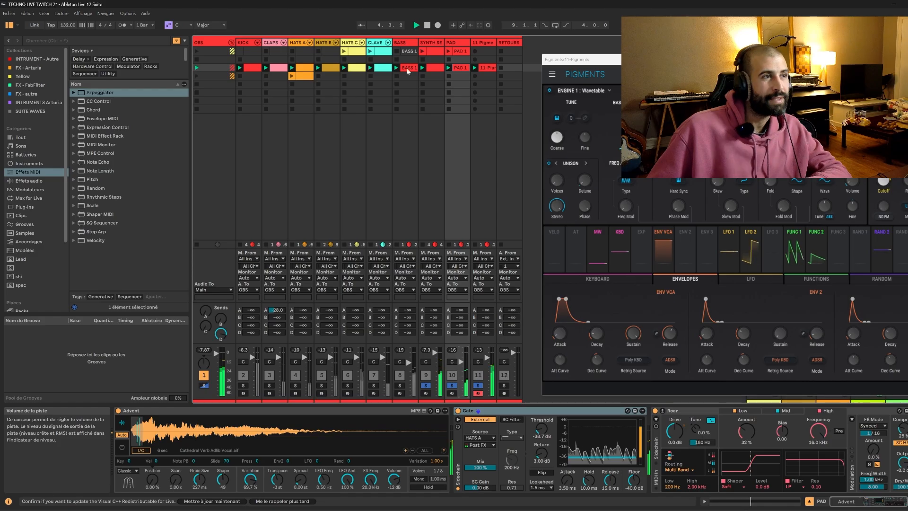
# Insert two empty scenes above the existing clip scenes in the Session view.
pyautogui.moveTo(240, 84); pyautogui.dragTo(458, 68)
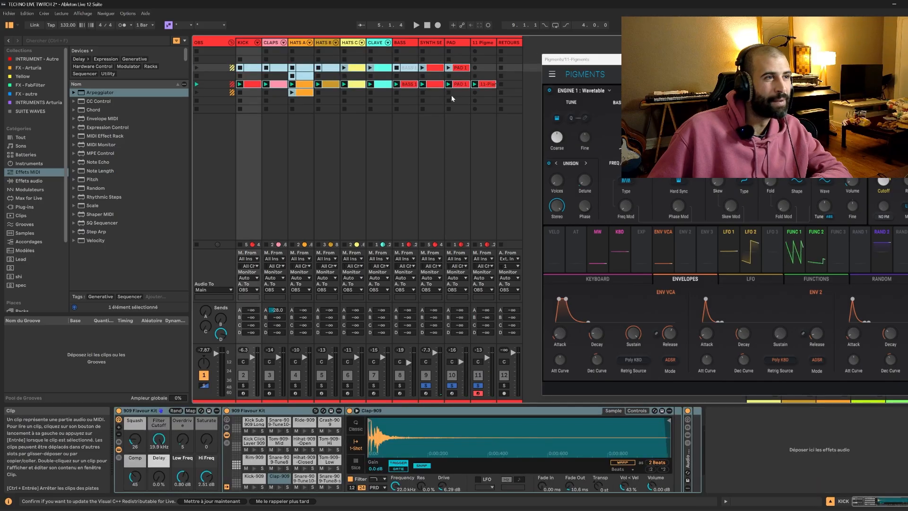
pyautogui.click(431, 100)
pyautogui.click(431, 77)
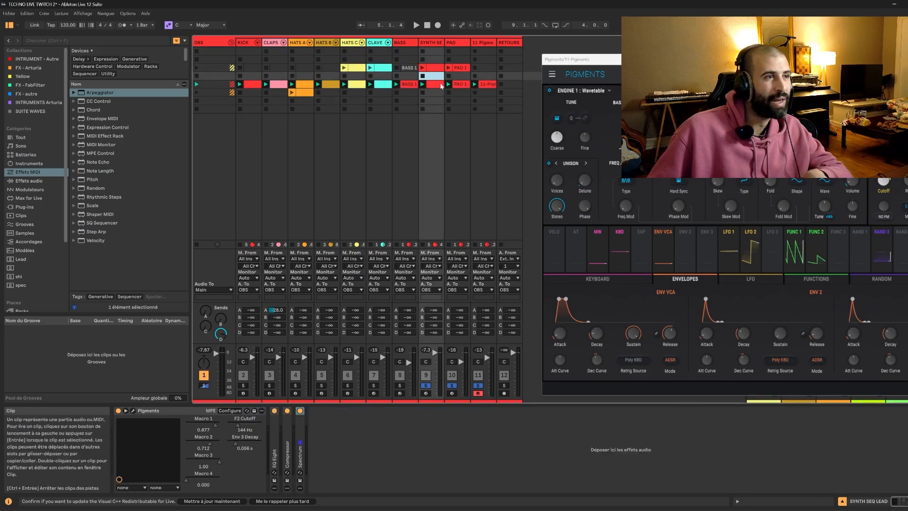
pyautogui.click(438, 85)
# Rename the 11-Pigments track to SYNTH B.
pyautogui.click(481, 43)
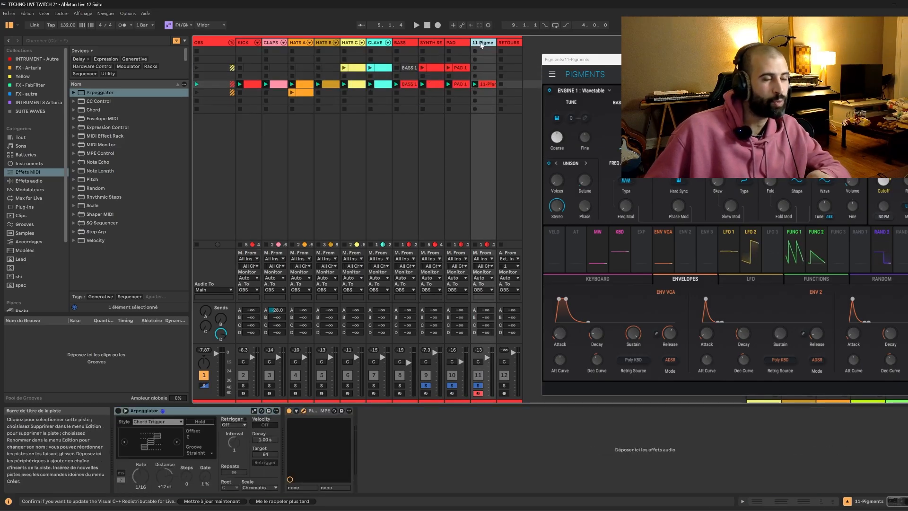
pyautogui.write('S')
pyautogui.write('KEY')
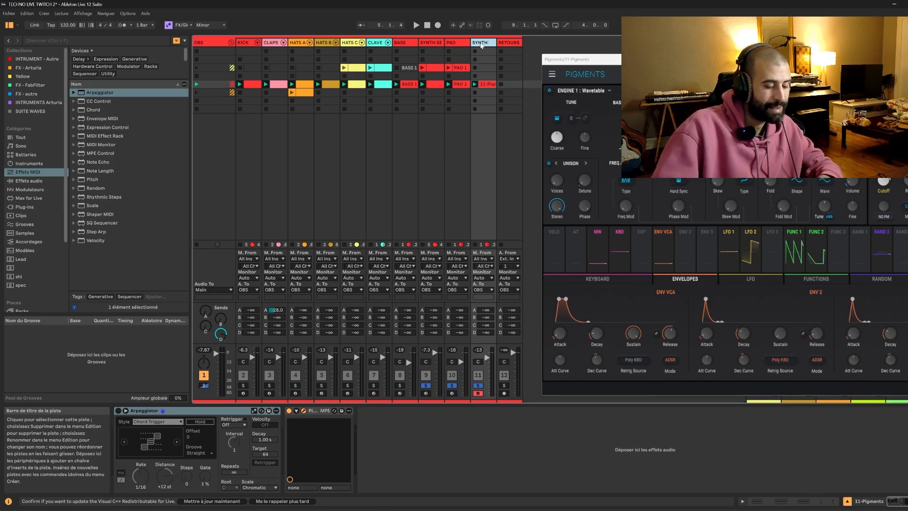
pyautogui.click(482, 59)
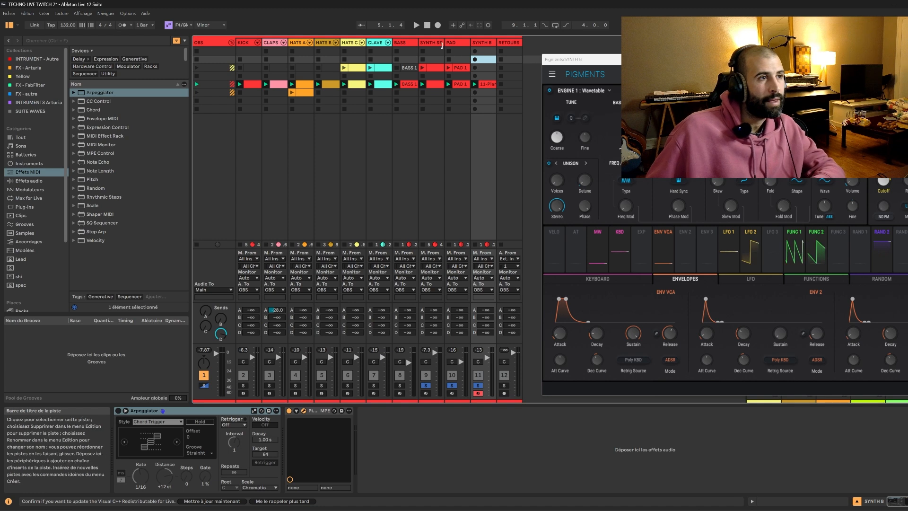
# Copy the SYNTH SEQ LEAD, PAD and SYNTH B clips from the main scene into the first empty scene and launch it.
pyautogui.click(432, 84)
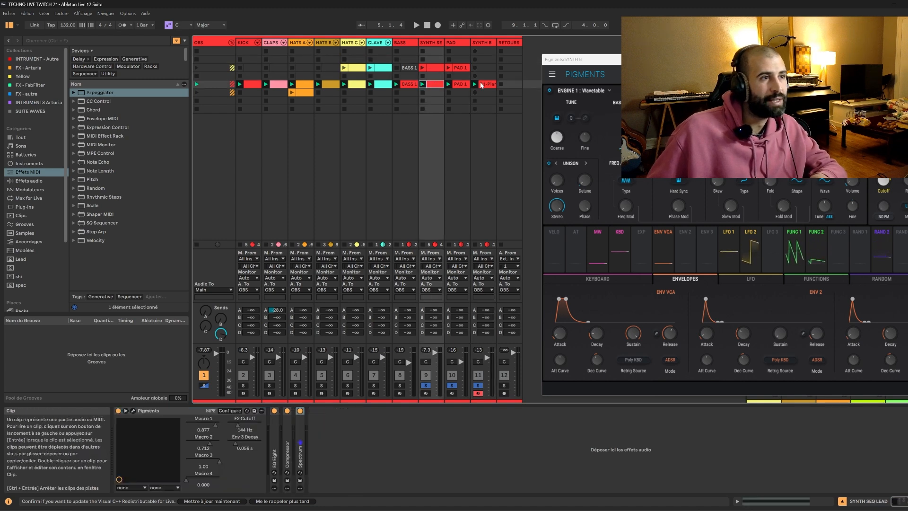
pyautogui.keyDown('shift'); pyautogui.click(481, 85); pyautogui.keyUp('shift')
pyautogui.click(407, 53)
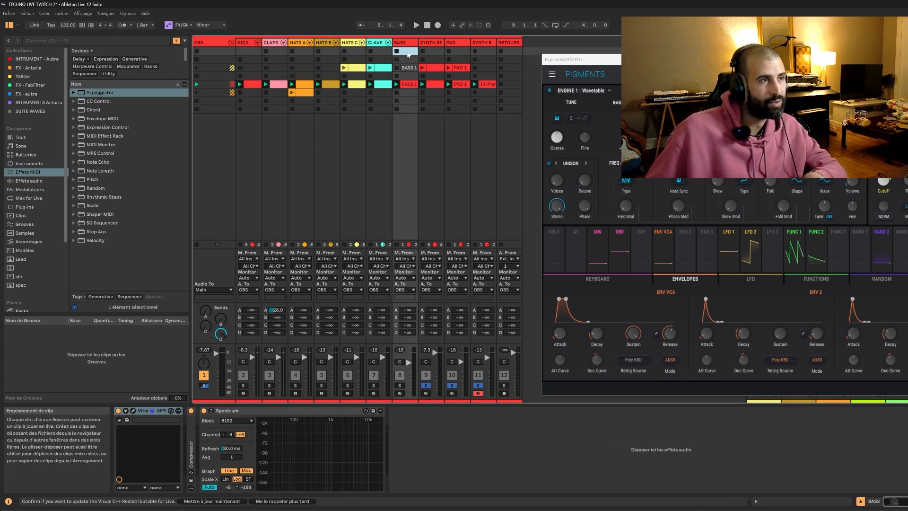
pyautogui.hotkey('ctrl', 'v')
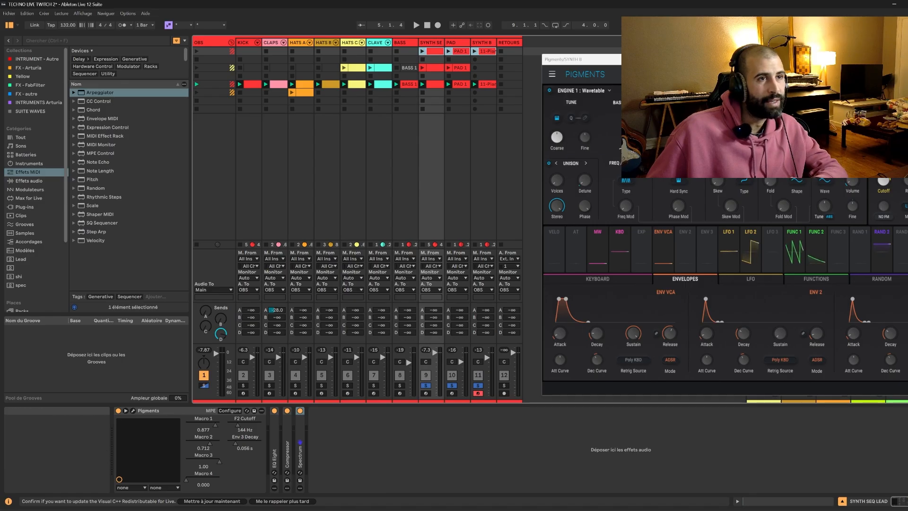
pyautogui.click(196, 51)
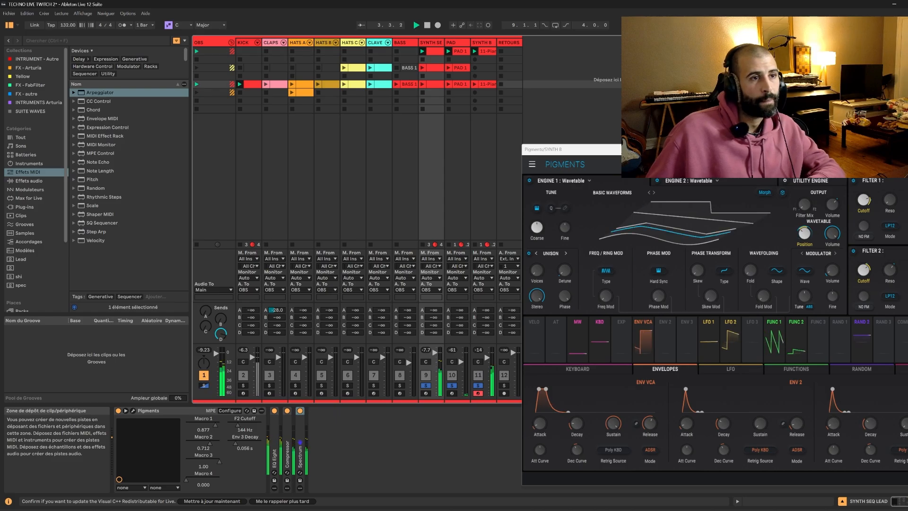
# Move the Pigments window aside, unfold the Spectrum on the SYNTH SEQ LEAD track and play the scene.
pyautogui.moveTo(750, 151); pyautogui.dragTo(551, 283)
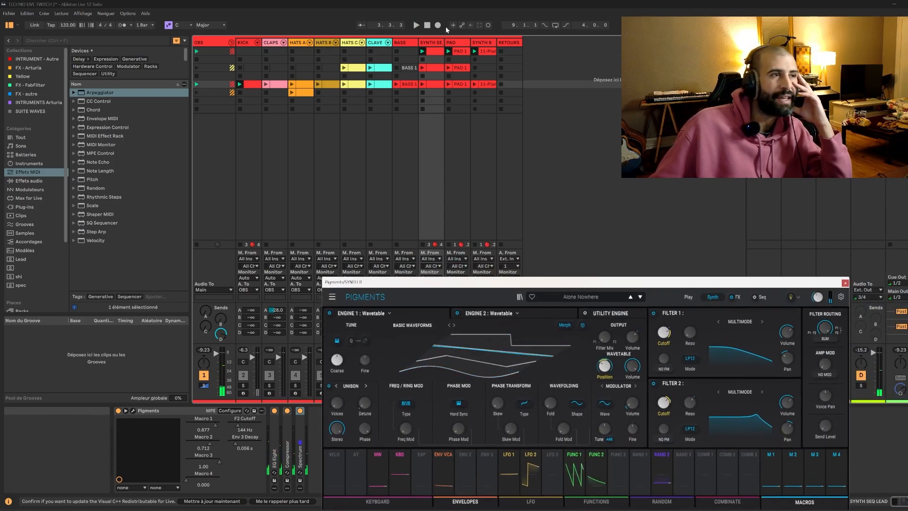
pyautogui.click(438, 42)
pyautogui.moveTo(438, 283); pyautogui.dragTo(784, 68)
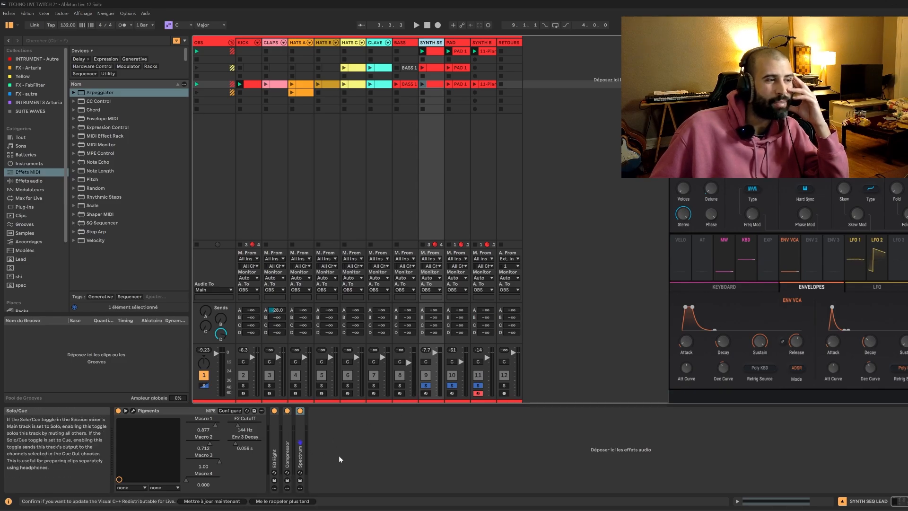
pyautogui.doubleClick(300, 449)
pyautogui.press('space')
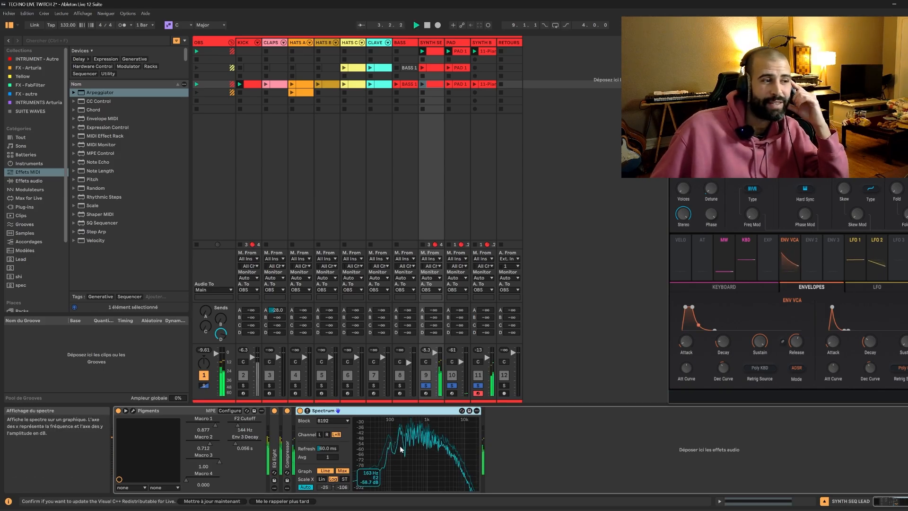
# Unfold the EQ Eight on the SYNTH SEQ LEAD track, sweep its low-cut band and settle it at 505 Hz.
pyautogui.click(275, 443)
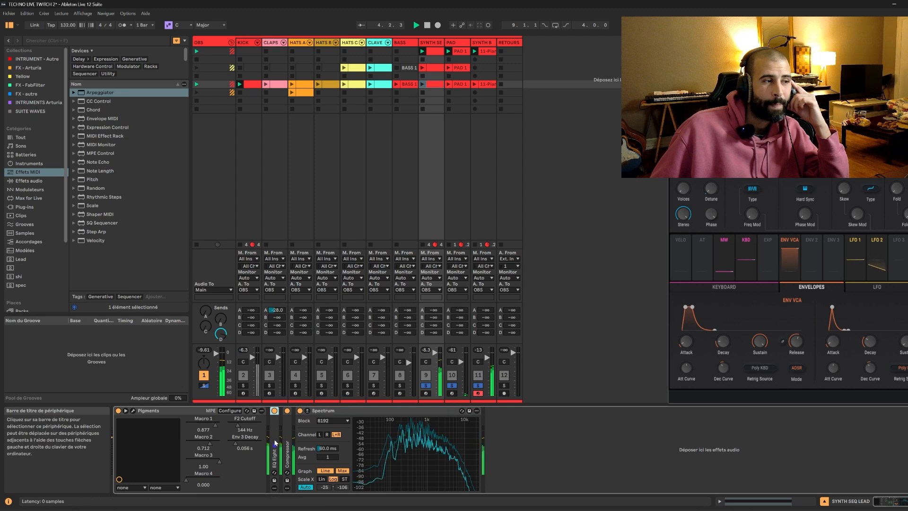
pyautogui.doubleClick(274, 443)
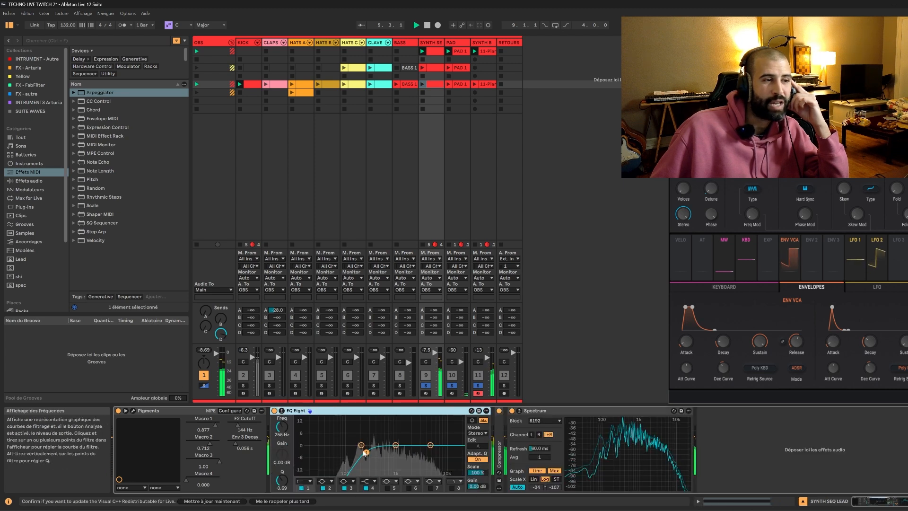
pyautogui.moveTo(366, 452); pyautogui.dragTo(392, 452)
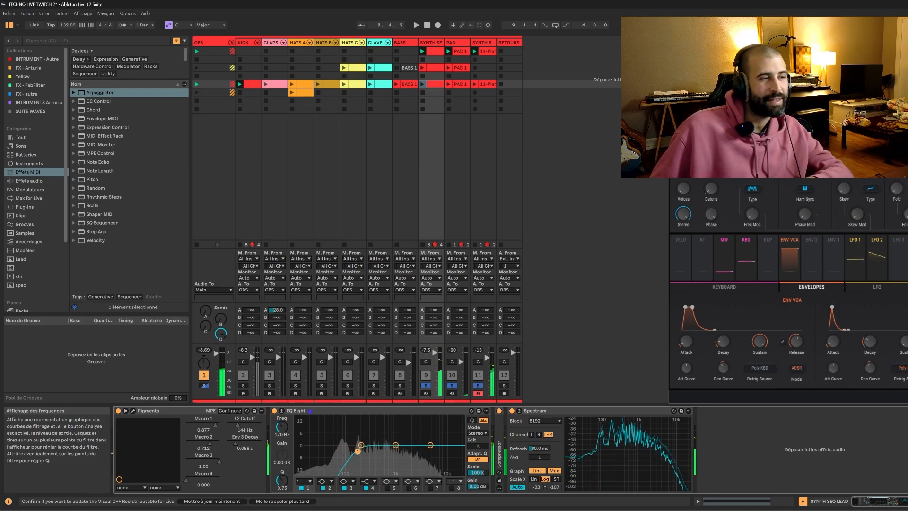
pyautogui.moveTo(352, 449); pyautogui.dragTo(394, 453)
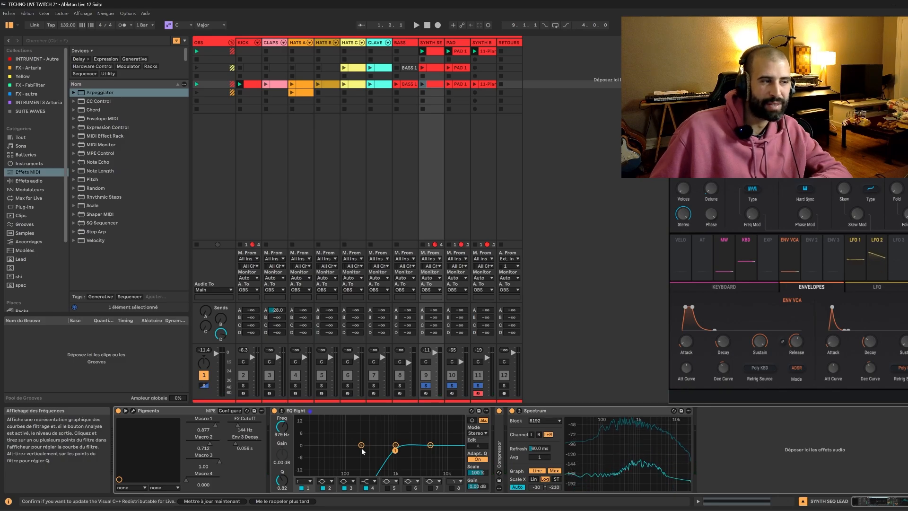
pyautogui.press('space')
pyautogui.moveTo(395, 451)
pyautogui.mouseDown()
pyautogui.moveTo(339, 452)
pyautogui.moveTo(381, 451)
pyautogui.mouseUp()
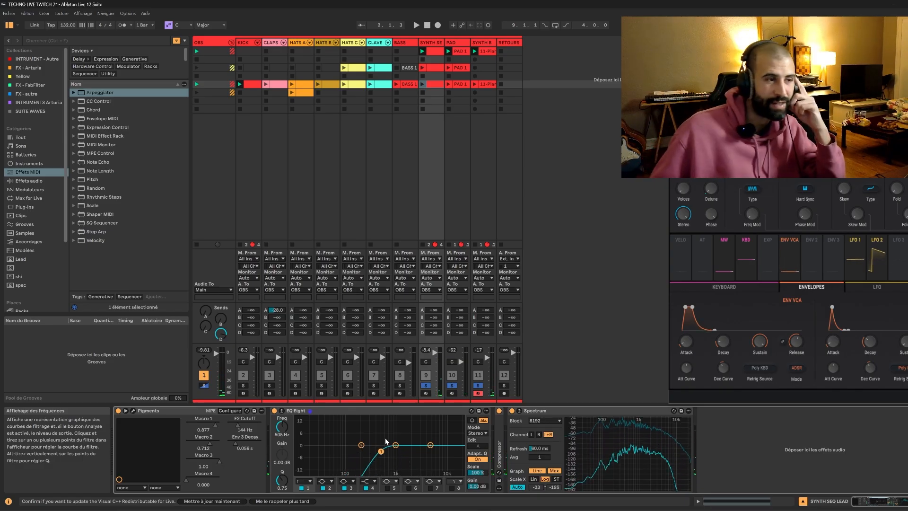
pyautogui.click(389, 413)
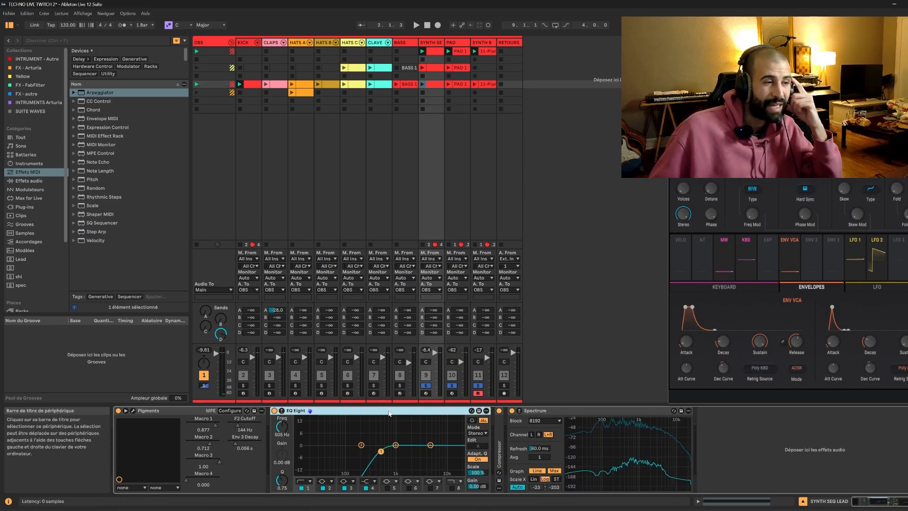
# Transpose the F#1 note in the first scene's SYNTH SEQ LEAD clip up one octave to F#2 and play the result.
pyautogui.moveTo(843, 69); pyautogui.dragTo(405, 176)
pyautogui.click(481, 54)
pyautogui.moveTo(535, 176); pyautogui.dragTo(500, 130)
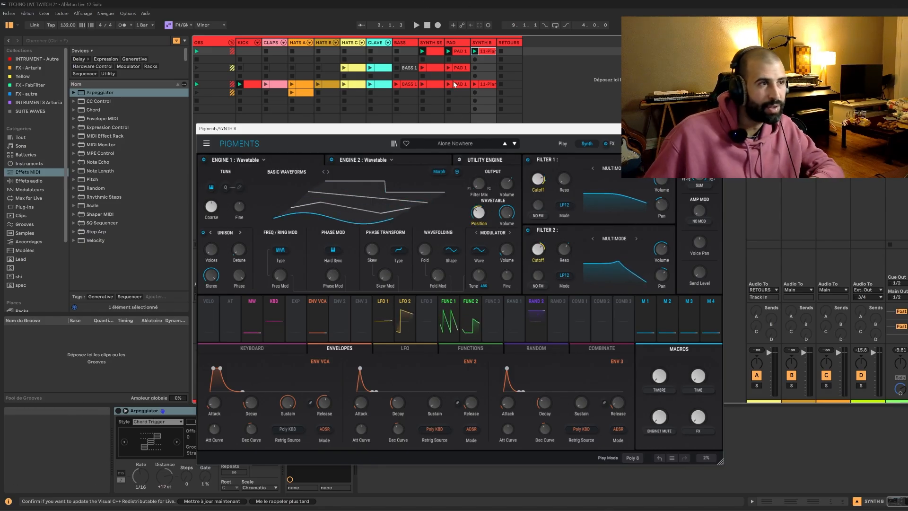
pyautogui.click(420, 53)
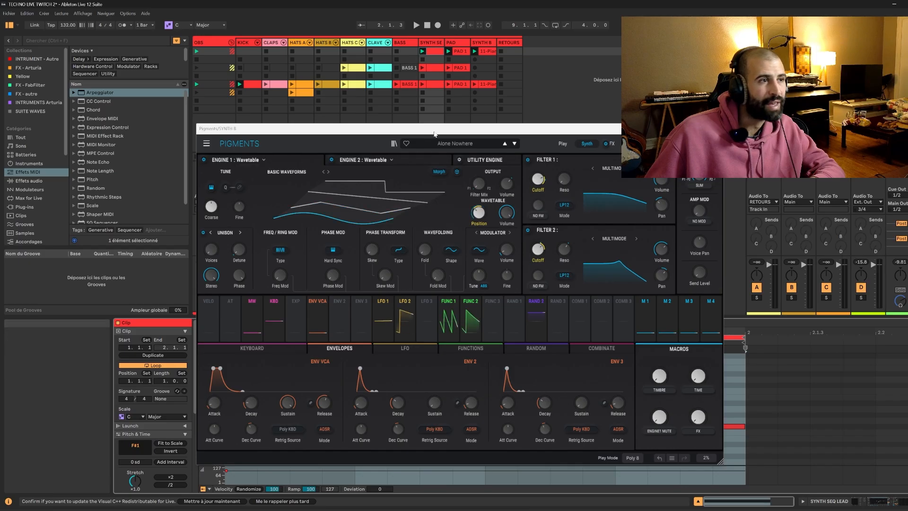
pyautogui.moveTo(435, 129); pyautogui.dragTo(844, 440)
pyautogui.click(372, 428)
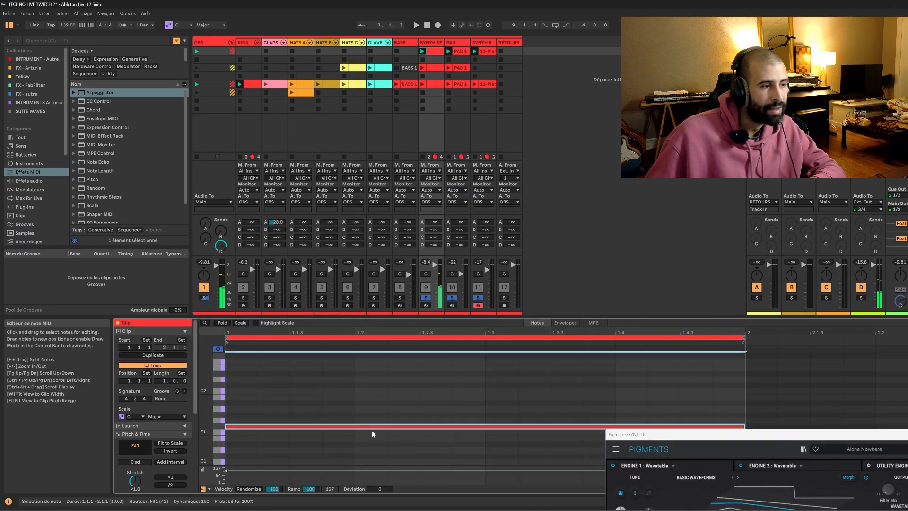
pyautogui.hotkey('shift', 'Up')
pyautogui.press('space')
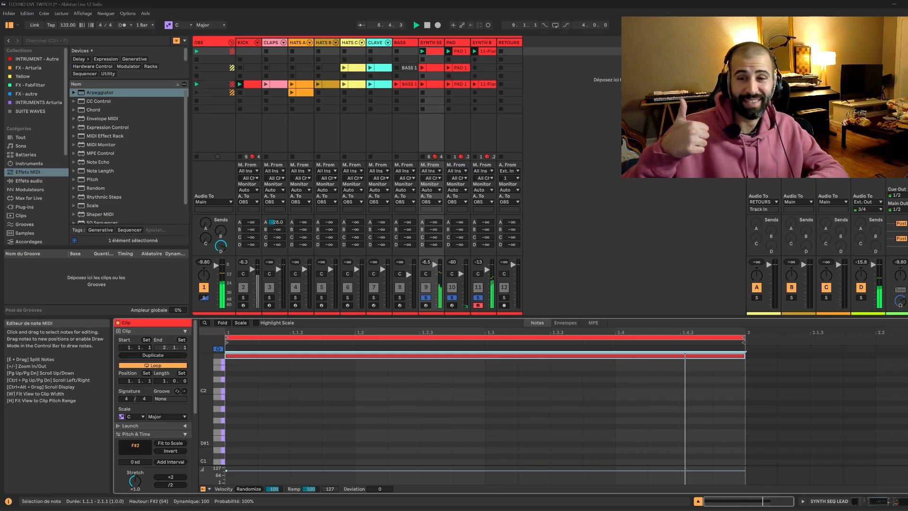
pyautogui.click(561, 110)
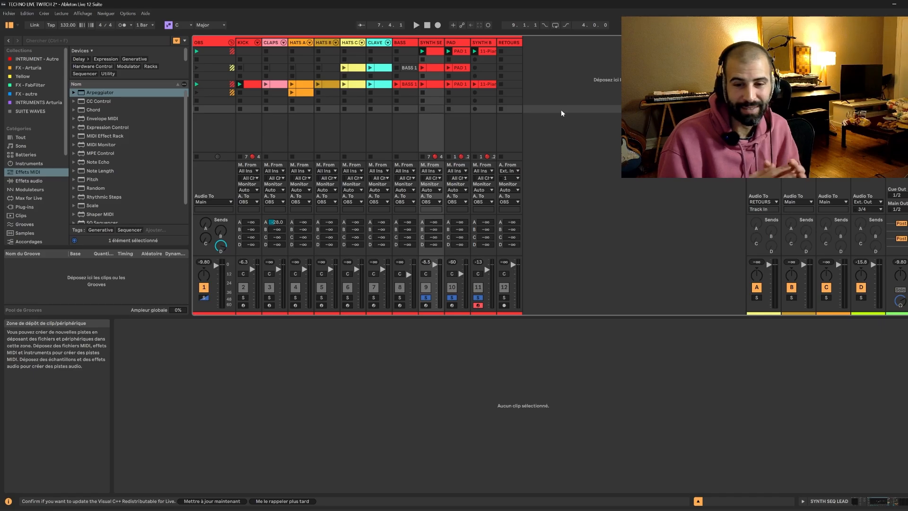
# Play the first scene and turn off solo on the SYNTH SEQ LEAD, PAD and SYNTH B tracks.
pyautogui.press('space')
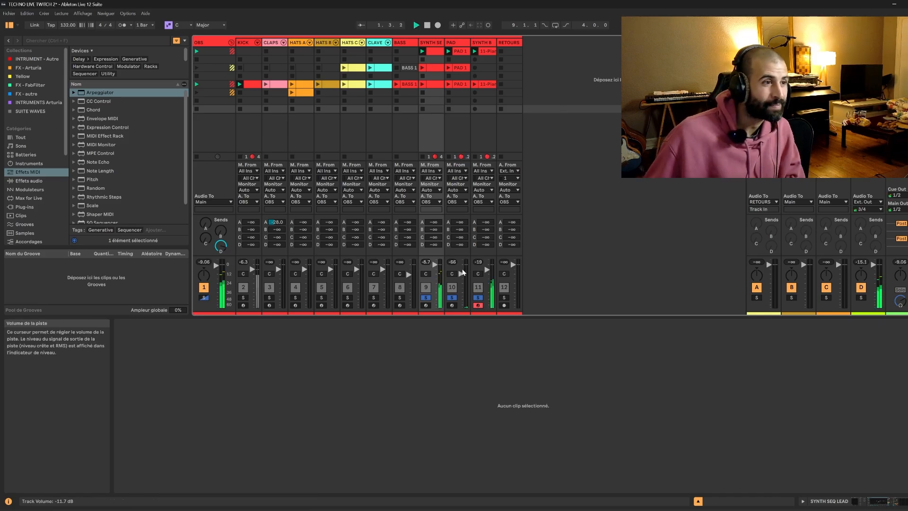
pyautogui.click(452, 298)
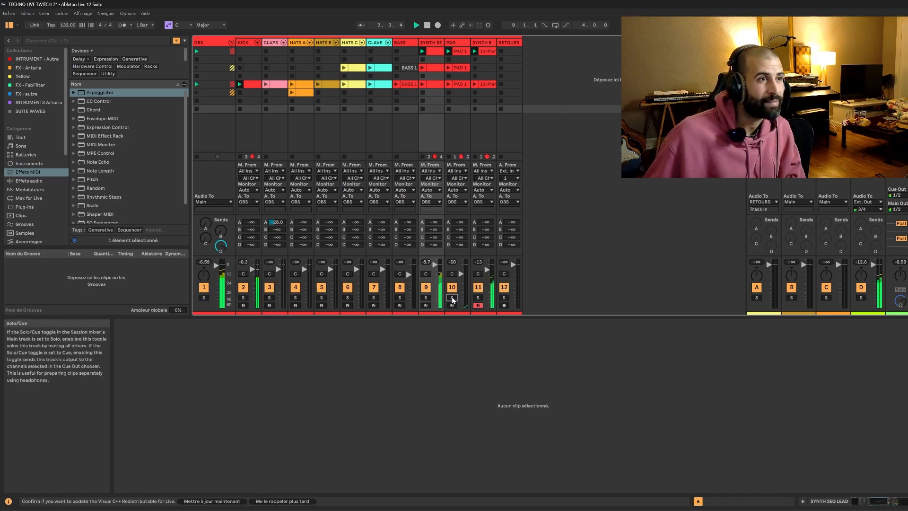
pyautogui.press('space')
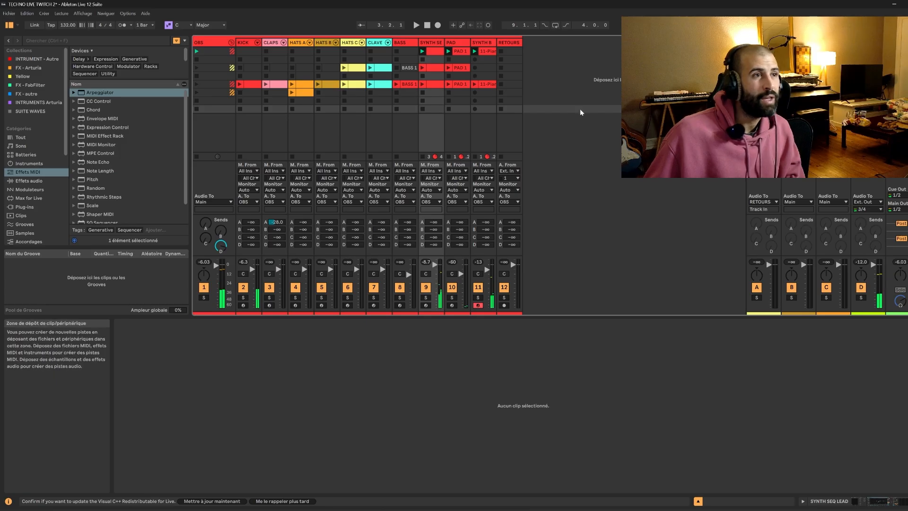
pyautogui.click(457, 51)
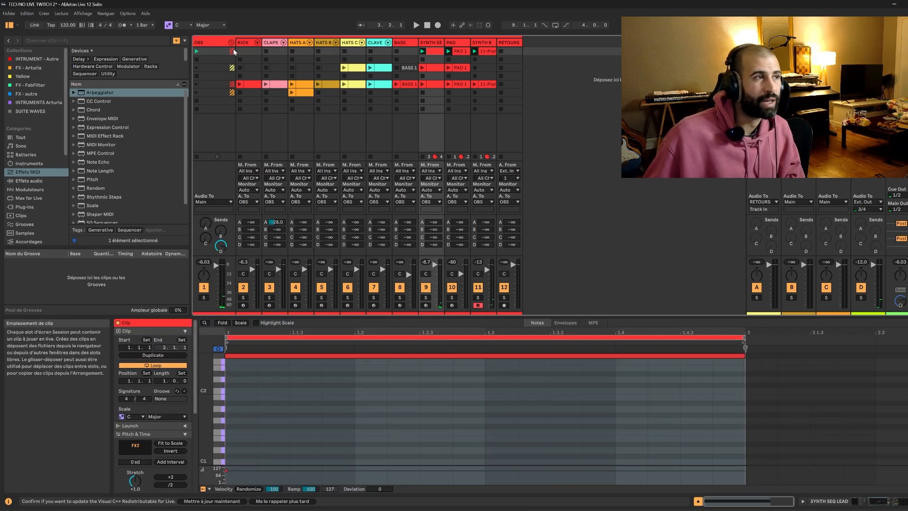
pyautogui.press('space')
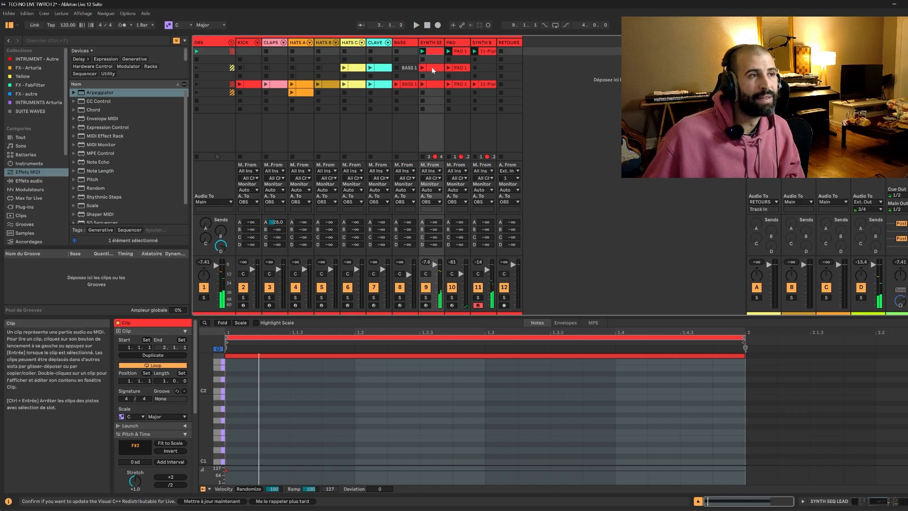
# Copy the KICK and CLAPS clips from the main scene into the empty second scene.
pyautogui.click(256, 85)
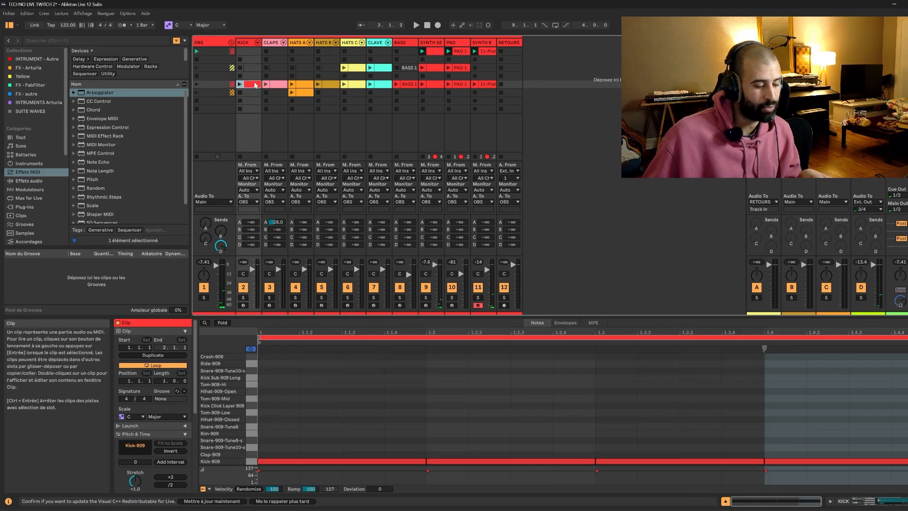
pyautogui.click(252, 63)
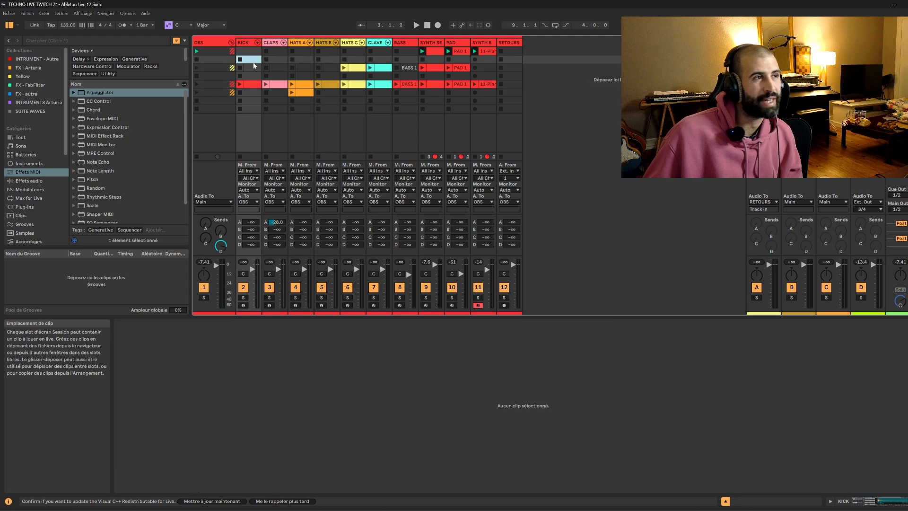
pyautogui.hotkey('ctrl', 'v')
pyautogui.click(278, 87)
pyautogui.click(275, 61)
pyautogui.hotkey('ctrl', 'v')
# Copy the main scene's HATS B clip and the third scene's HATS C clip into the second scene.
pyautogui.click(305, 86)
pyautogui.click(301, 92)
pyautogui.click(302, 86)
pyautogui.click(301, 93)
pyautogui.click(302, 86)
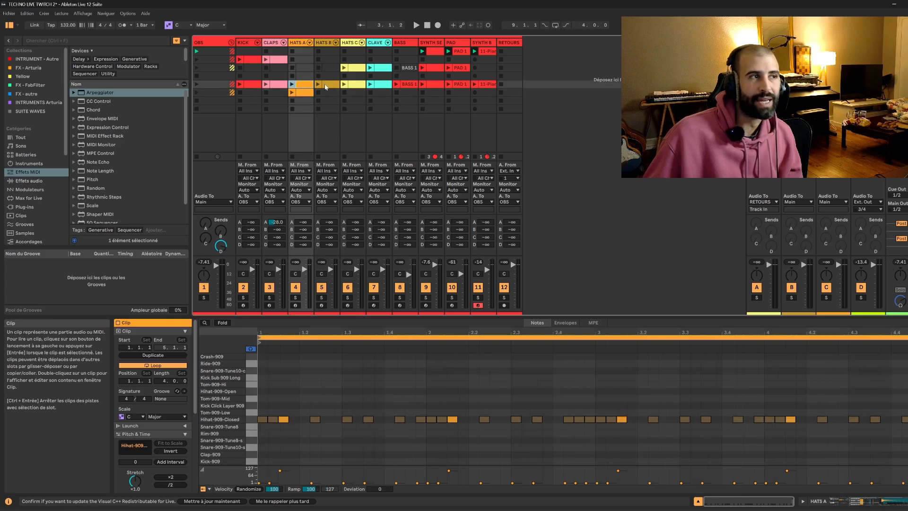
pyautogui.click(326, 85)
pyautogui.click(328, 60)
pyautogui.hotkey('ctrl', 'v')
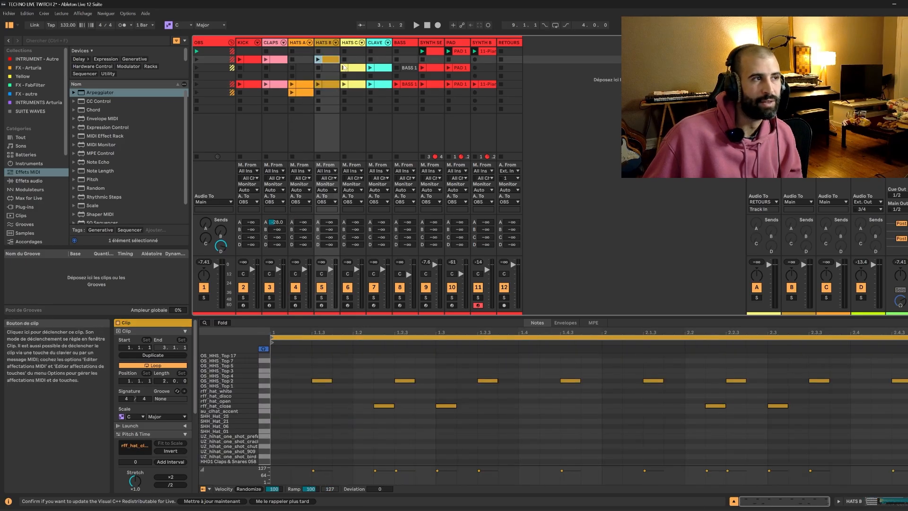
pyautogui.click(351, 68)
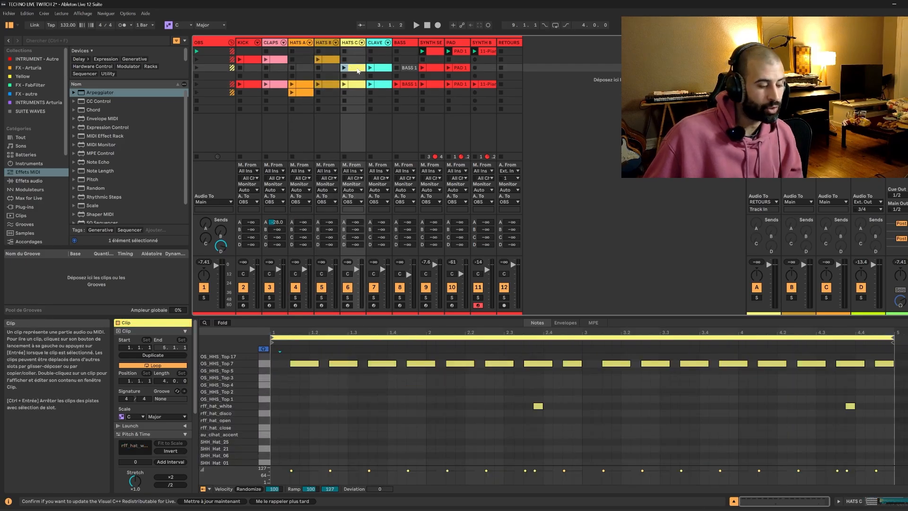
pyautogui.click(354, 60)
pyautogui.hotkey('ctrl', 'v')
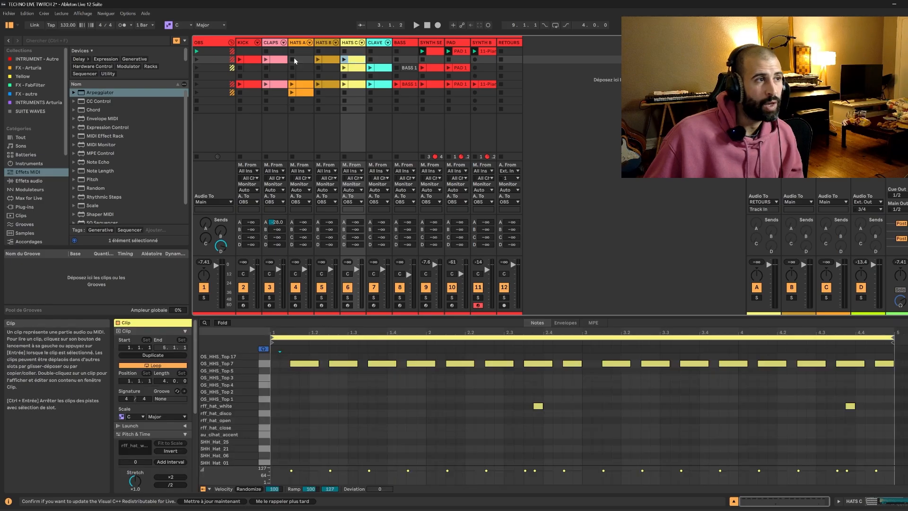
# Duplicate the first scene's SYNTH SEQ LEAD clip into the second scene.
pyautogui.click(510, 60)
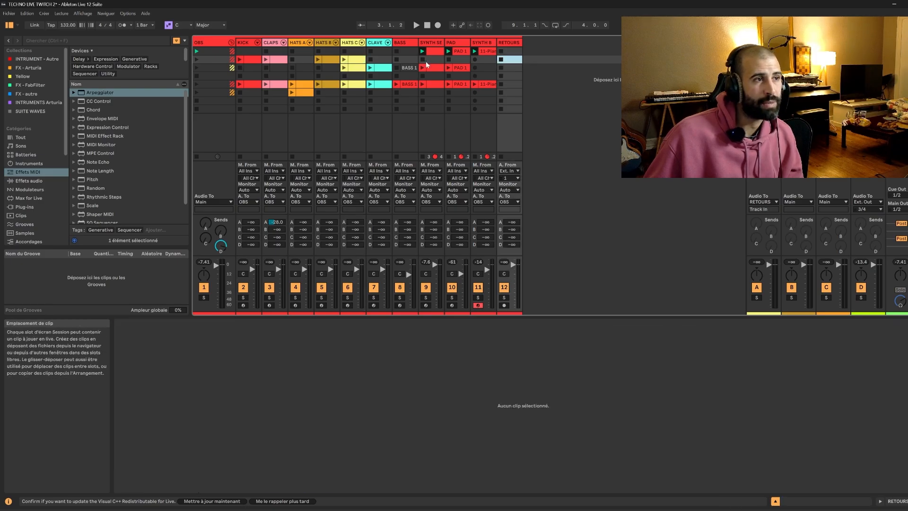
pyautogui.click(430, 53)
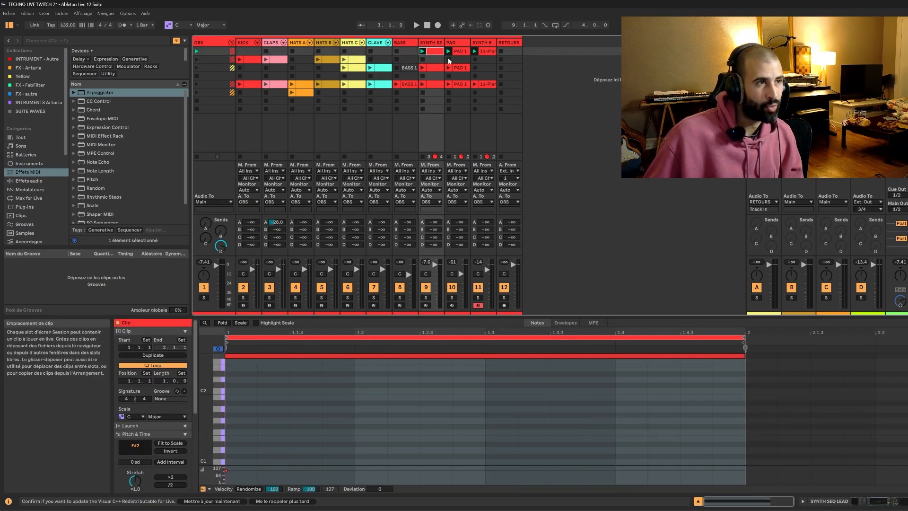
pyautogui.hotkey('ctrl', 'd')
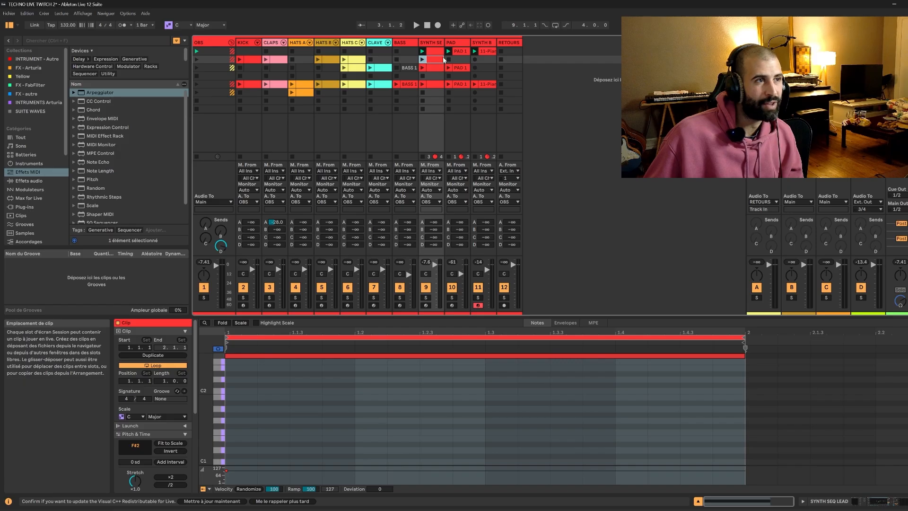
# Recolour the SYNTH B track and all of its clips magenta pink.
pyautogui.click(475, 43)
pyautogui.click(436, 43)
pyautogui.click(486, 44)
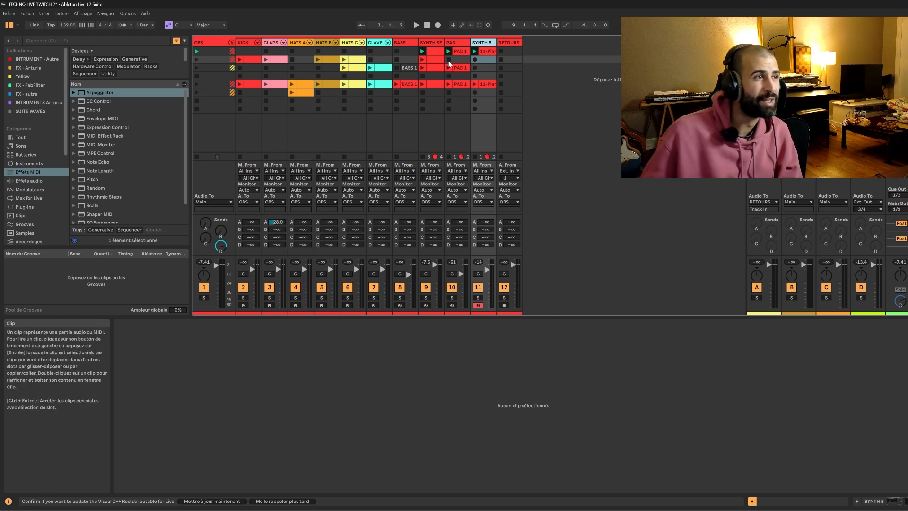
pyautogui.rightClick(483, 44)
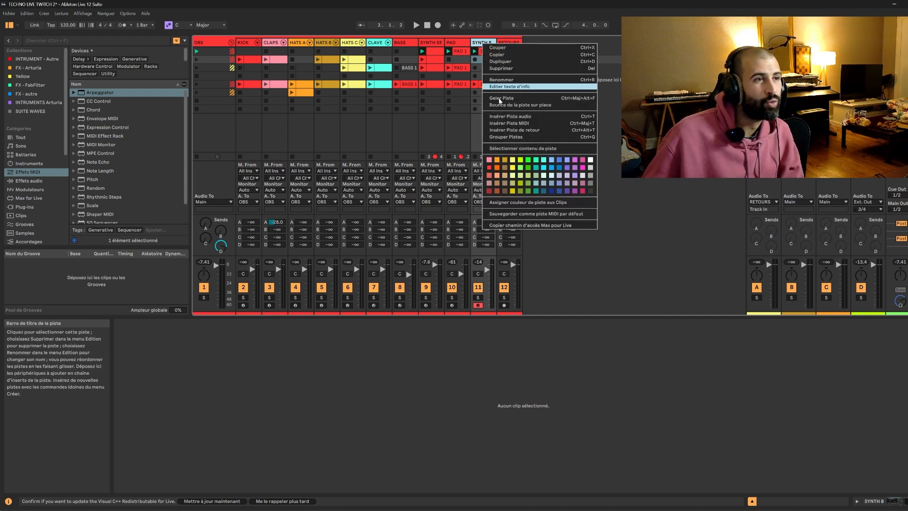
pyautogui.click(581, 160)
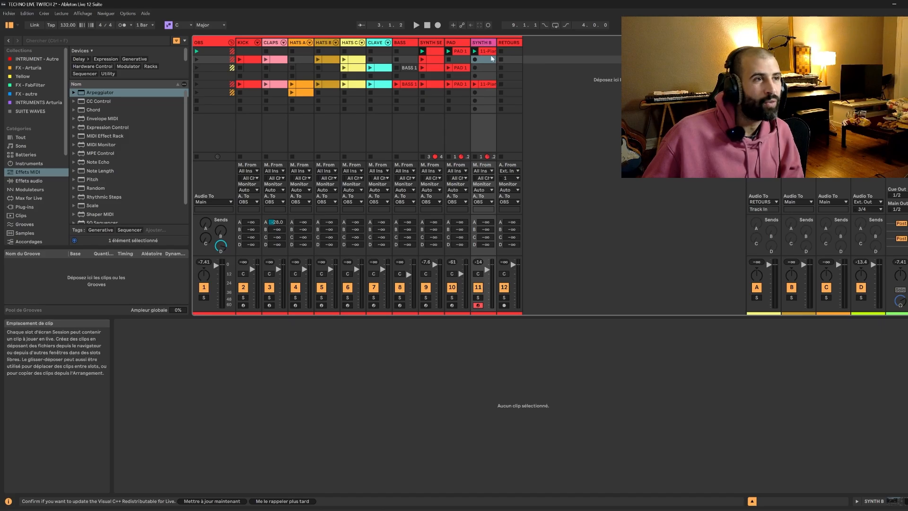
pyautogui.click(484, 86)
pyautogui.rightClick(484, 87)
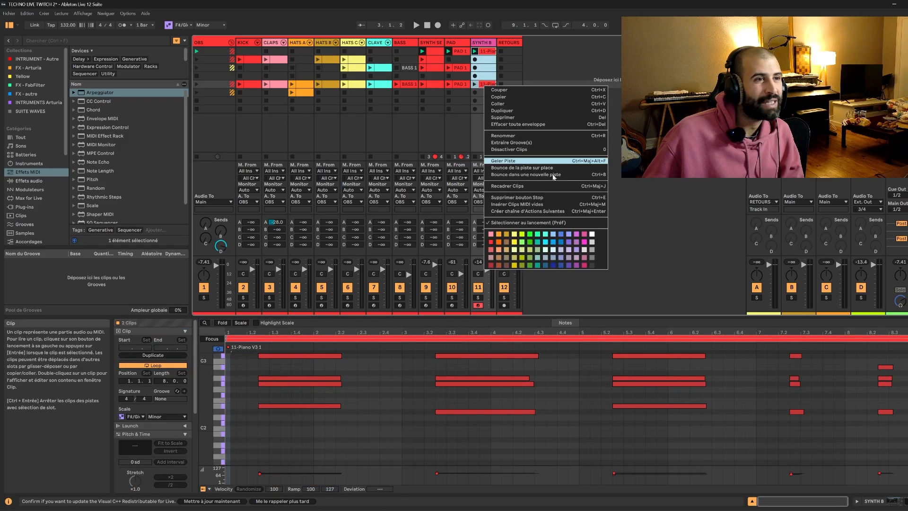
pyautogui.click(584, 235)
# Recolour the PAD track and all of its clips blue.
pyautogui.rightClick(455, 45)
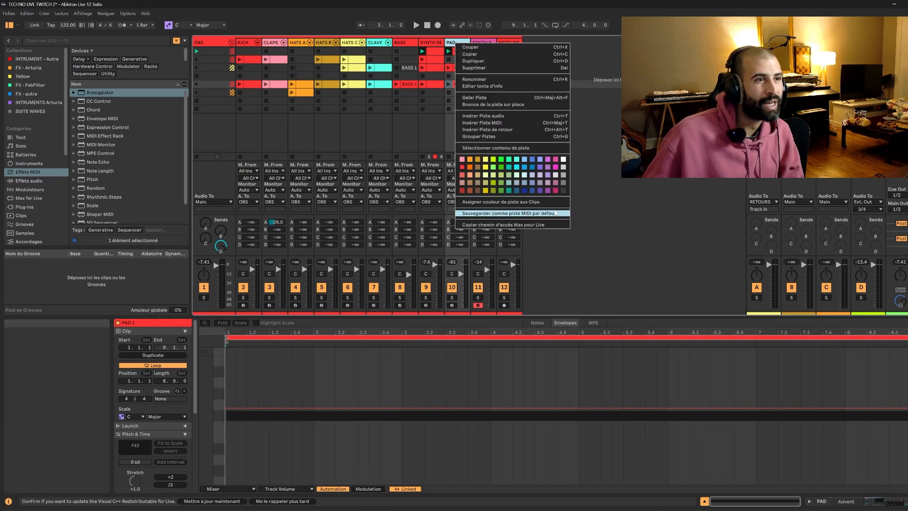
pyautogui.click(532, 162)
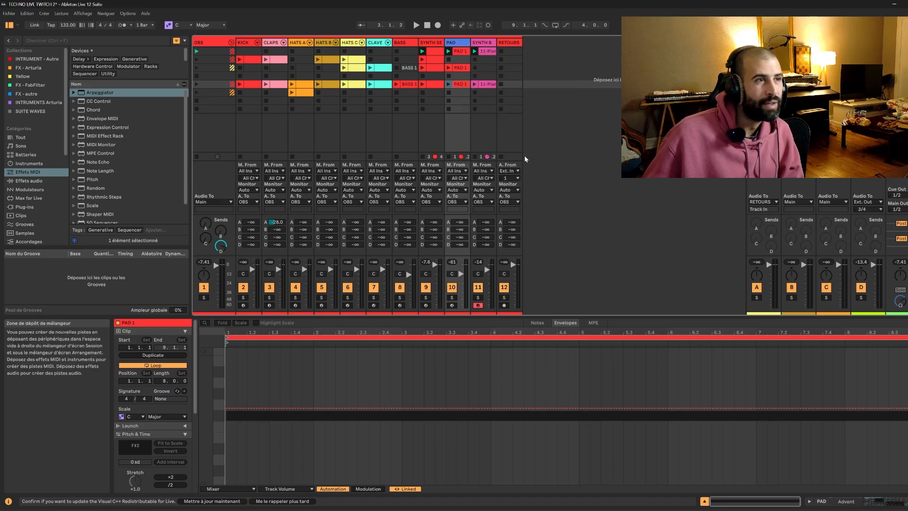
pyautogui.click(457, 52)
pyautogui.keyDown('shift'); pyautogui.click(462, 84); pyautogui.keyUp('shift')
pyautogui.rightClick(461, 85)
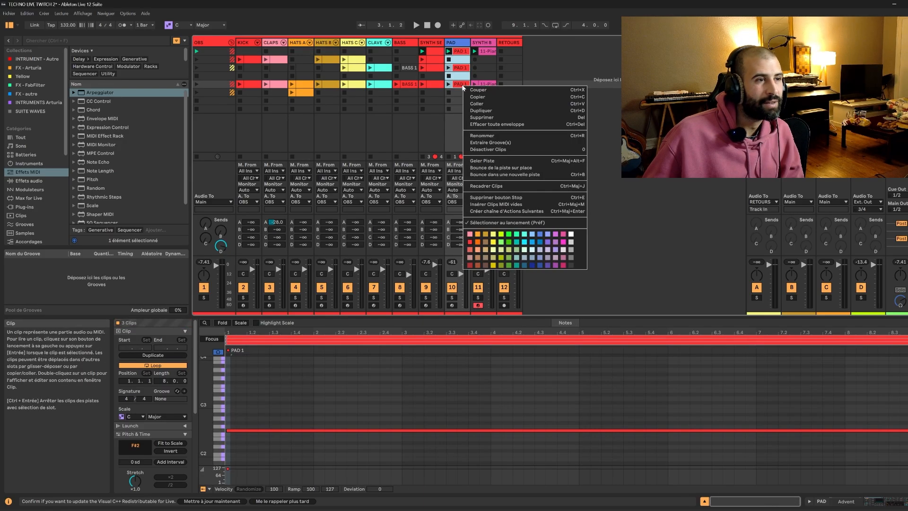
pyautogui.click(537, 228)
# Recolour the SYNTH SEQ LEAD track and all of its clips white.
pyautogui.click(431, 43)
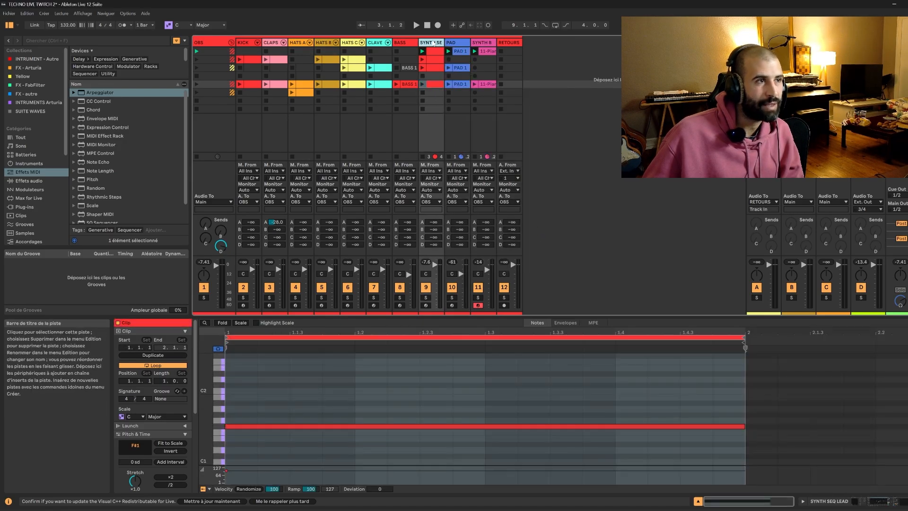
pyautogui.rightClick(429, 45)
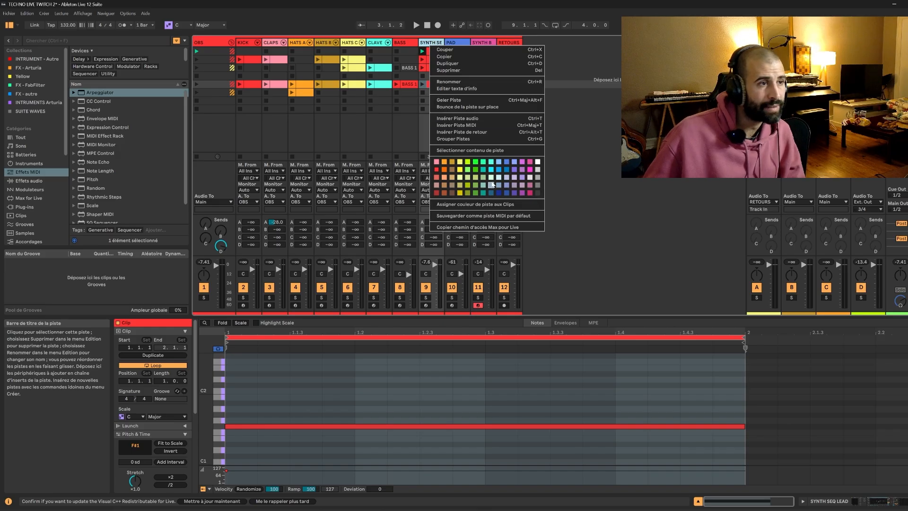
pyautogui.click(537, 162)
pyautogui.click(431, 51)
pyautogui.keyDown('shift'); pyautogui.click(430, 84); pyautogui.keyUp('shift')
pyautogui.rightClick(431, 85)
pyautogui.click(538, 224)
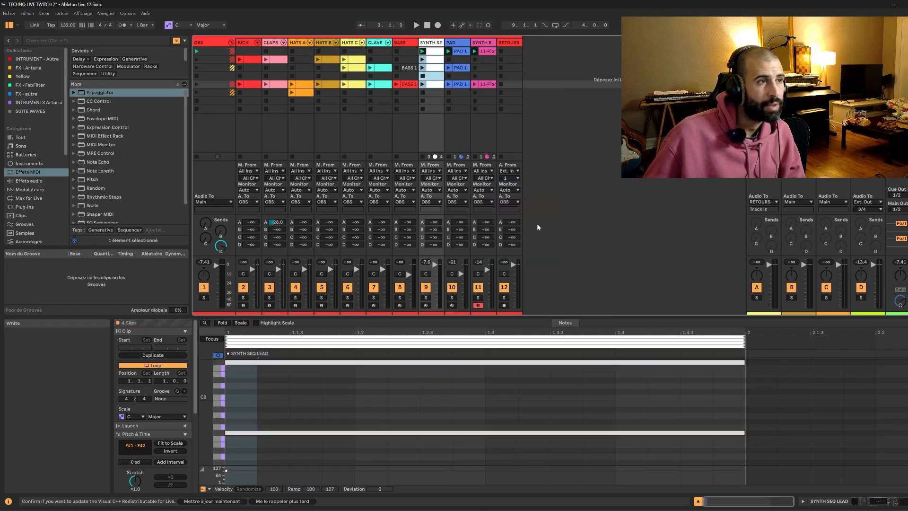
# Recolour the BASS track and its BASS 1 clip in the main scene with the brown Coffee colour.
pyautogui.click(401, 43)
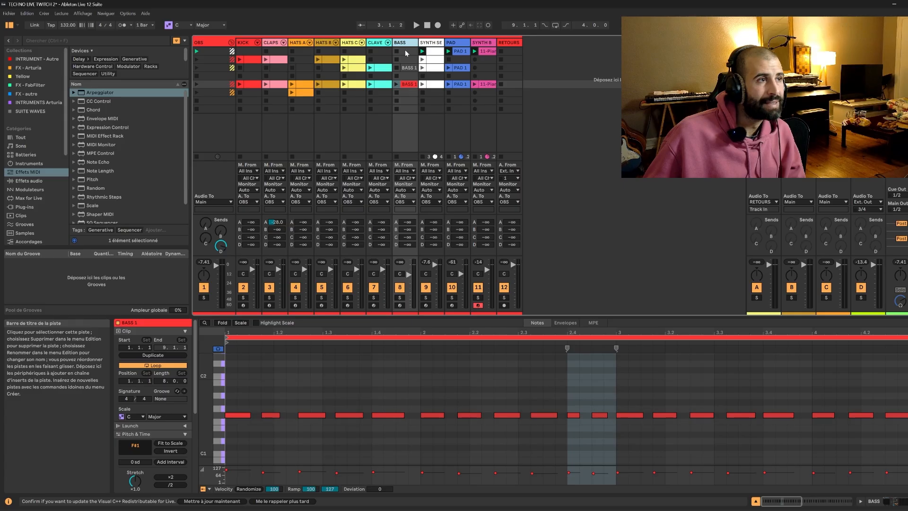
pyautogui.rightClick(406, 45)
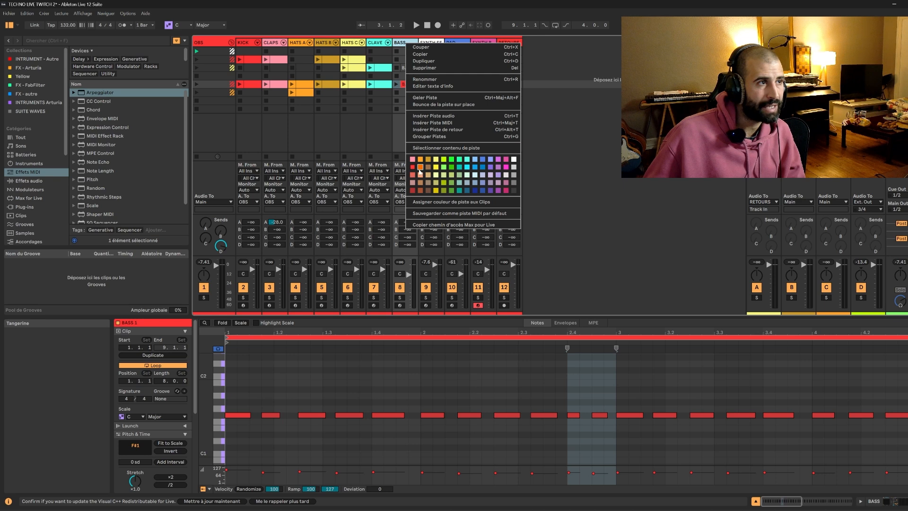
pyautogui.click(429, 191)
pyautogui.rightClick(408, 84)
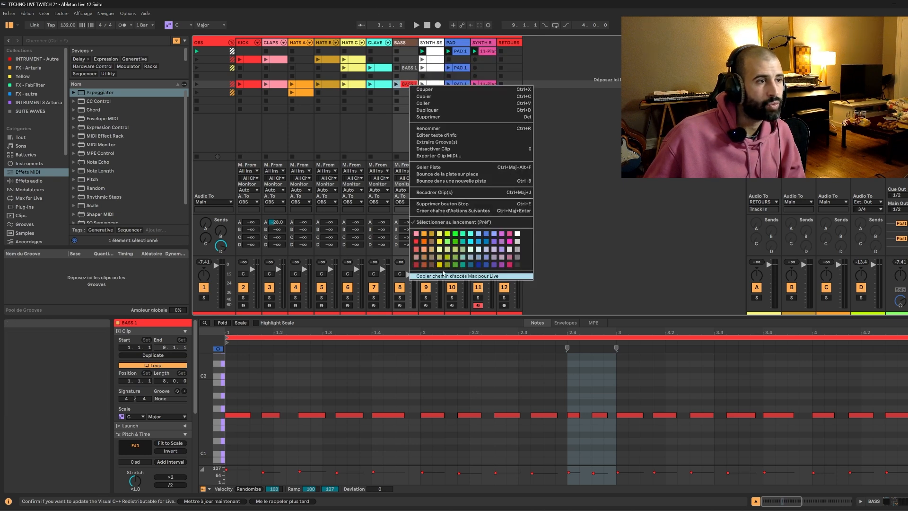
pyautogui.click(432, 265)
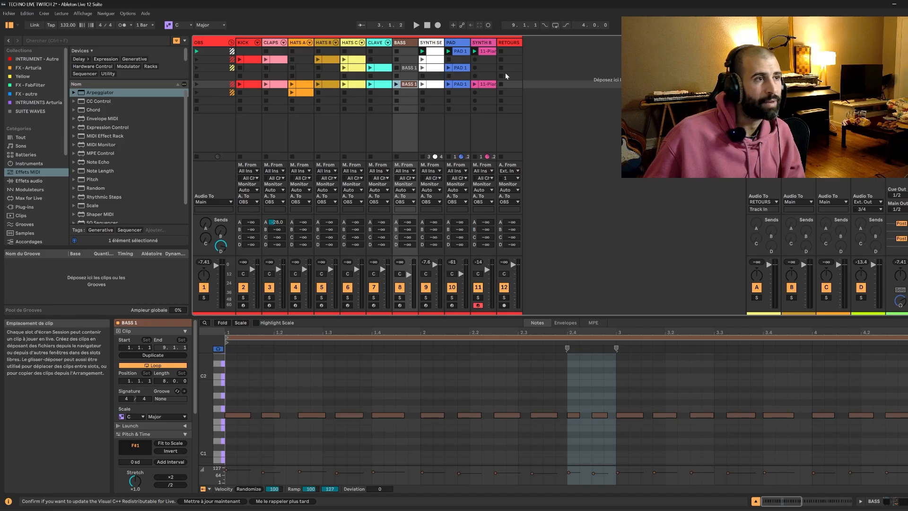
# Play back the first scene, launch the second scene and select its SYNTH SEQ LEAD track.
pyautogui.press('space')
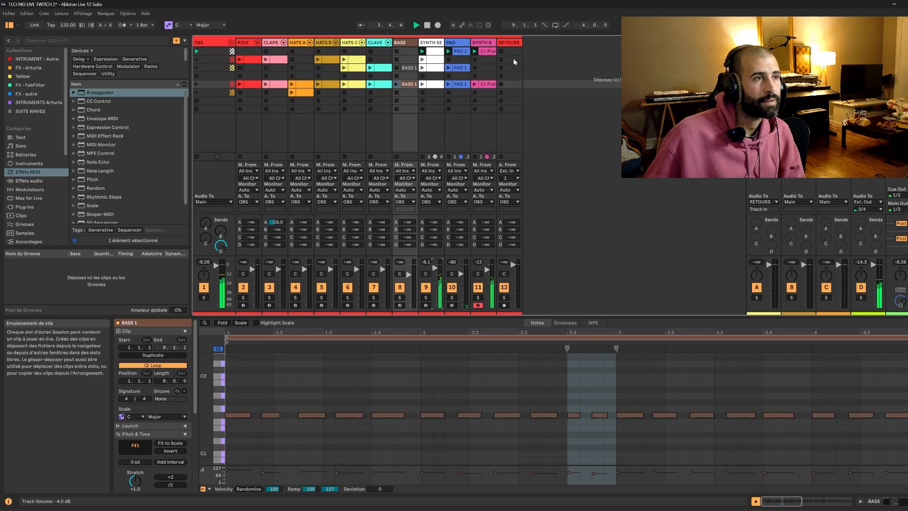
pyautogui.press('space')
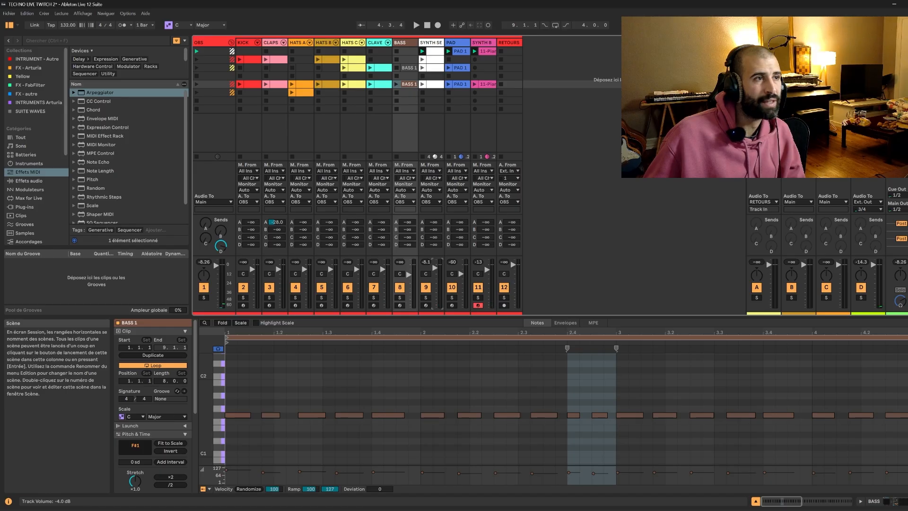
pyautogui.press('Return')
pyautogui.click(436, 44)
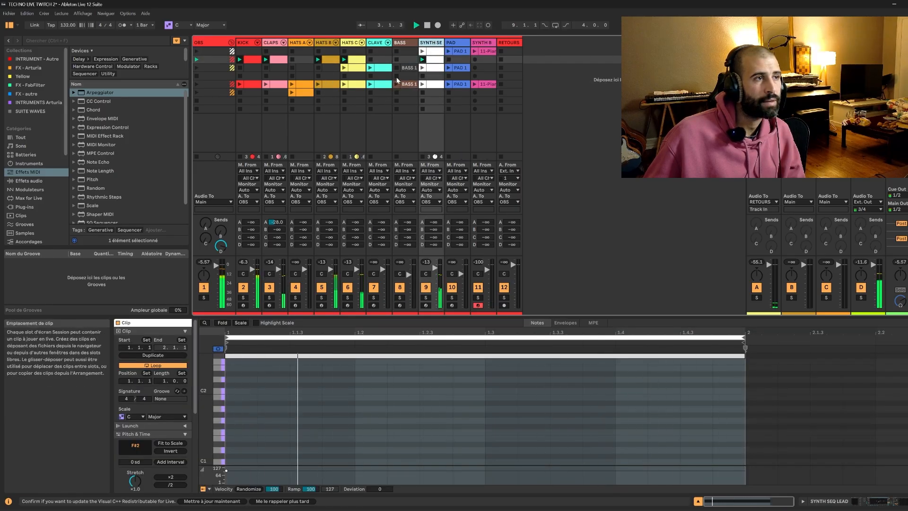
# Lower the SYNTH SEQ LEAD's EQ Eight low-cut to 147 Hz and its Pigments F2 Cutoff to 20.0 Hz during playback.
pyautogui.click(871, 504)
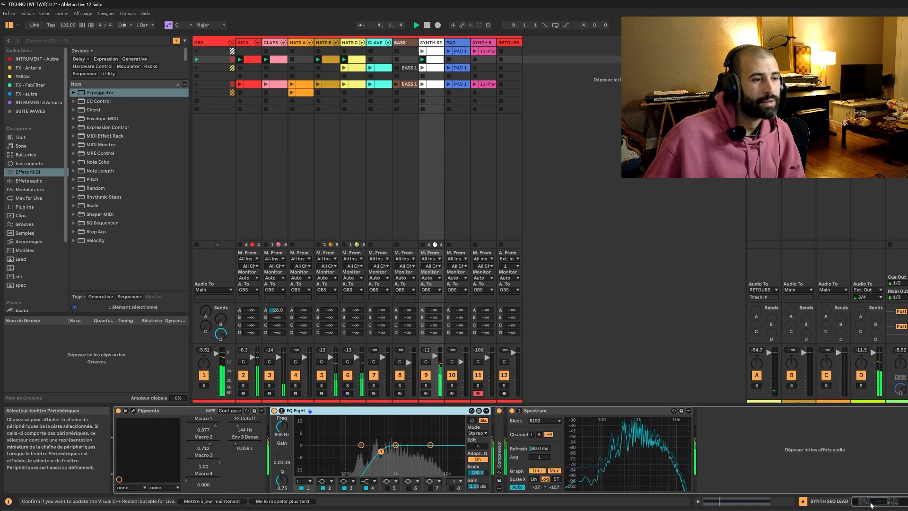
pyautogui.moveTo(381, 451); pyautogui.dragTo(355, 451)
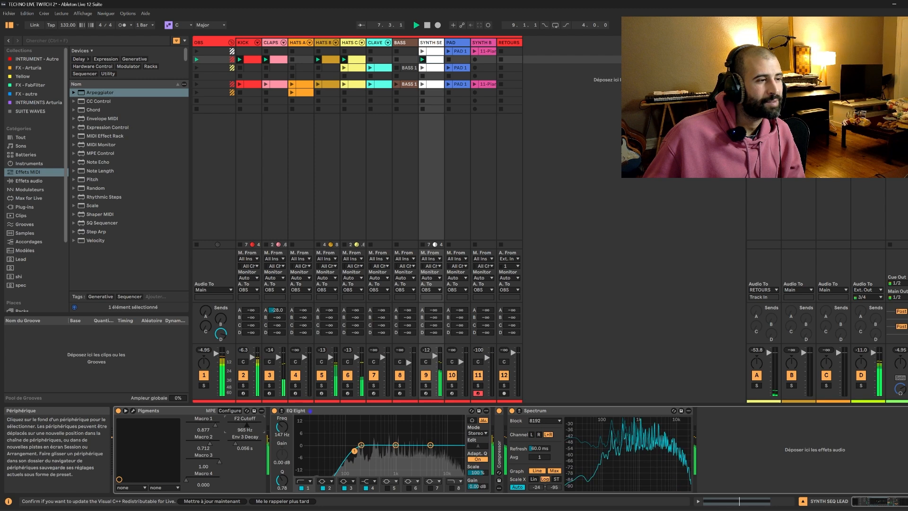
pyautogui.moveTo(246, 425); pyautogui.dragTo(227, 428)
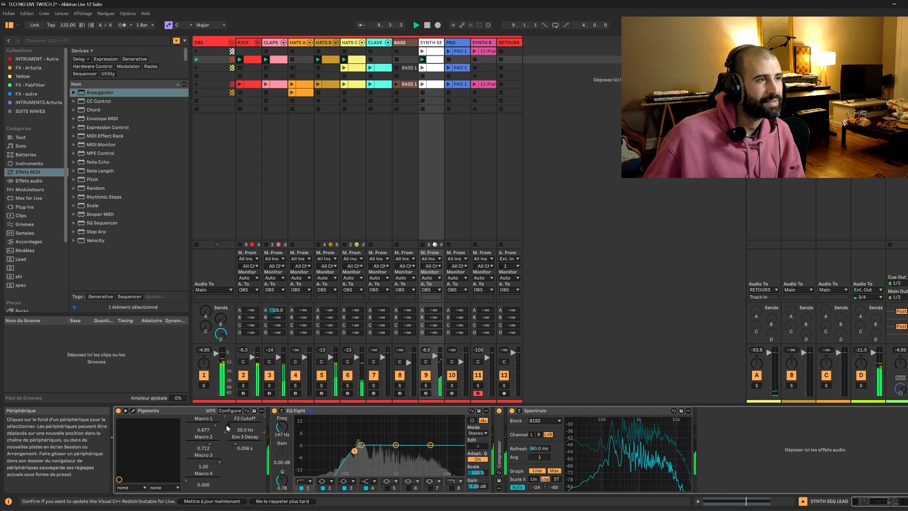
pyautogui.press('space')
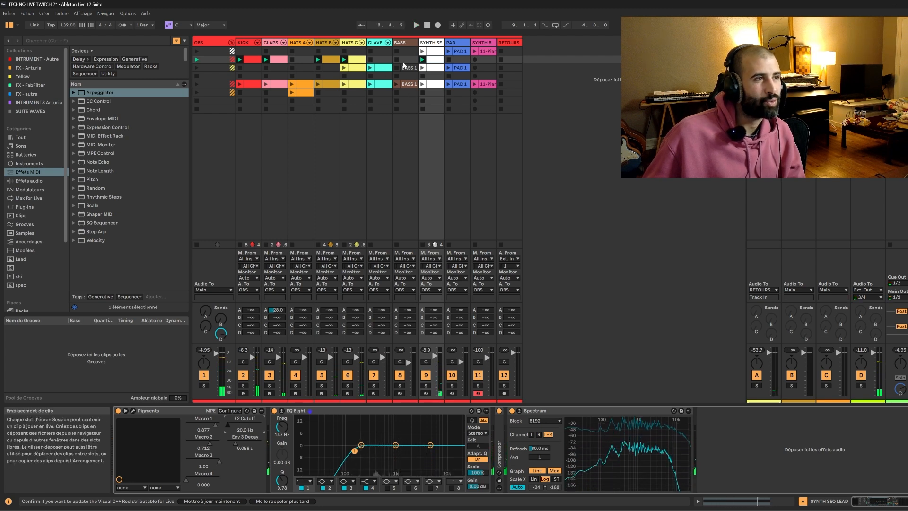
# Recolour the BASS 1 clip in the third scene brown to match its track, keeping the clip in that scene.
pyautogui.click(409, 68)
pyautogui.moveTo(410, 68); pyautogui.dragTo(408, 60)
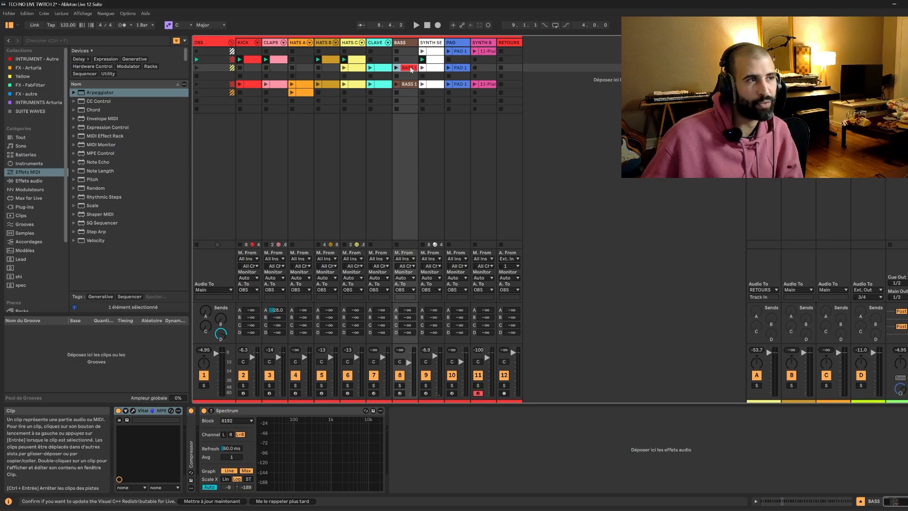
pyautogui.rightClick(408, 59)
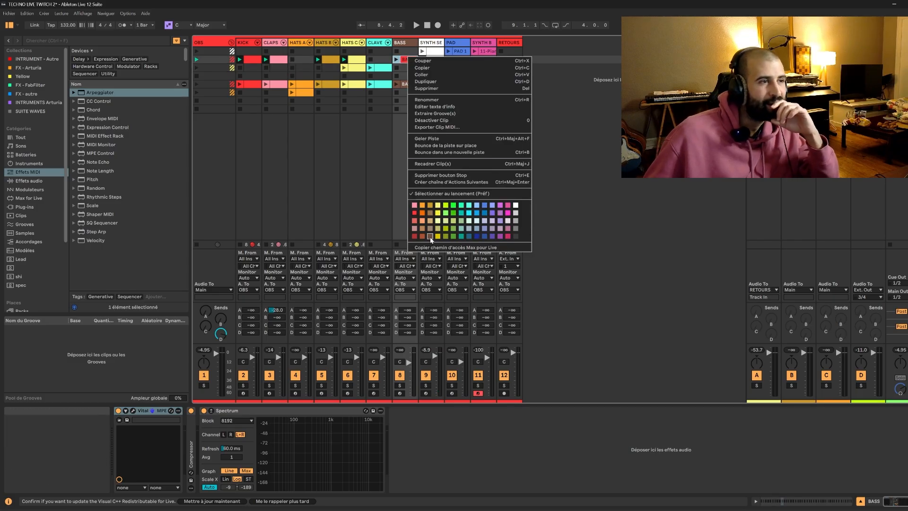
pyautogui.click(430, 236)
pyautogui.moveTo(413, 59); pyautogui.dragTo(410, 68)
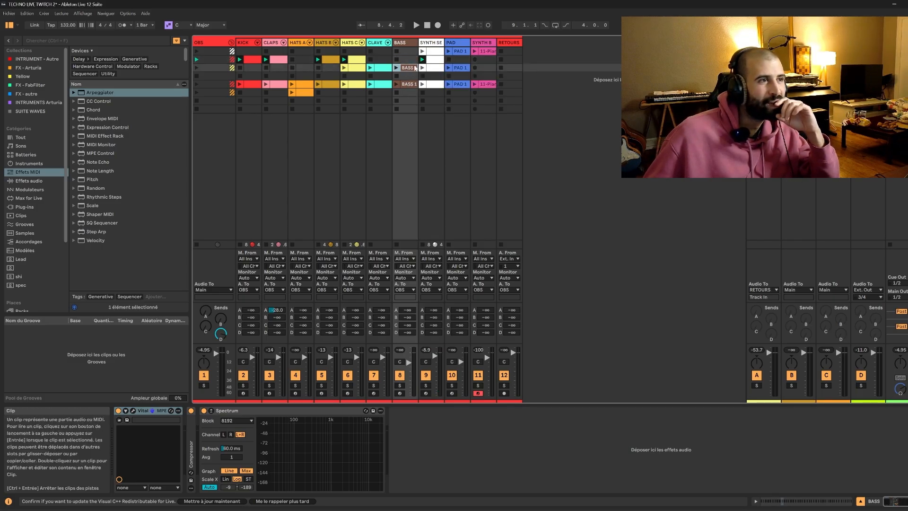
pyautogui.click(407, 51)
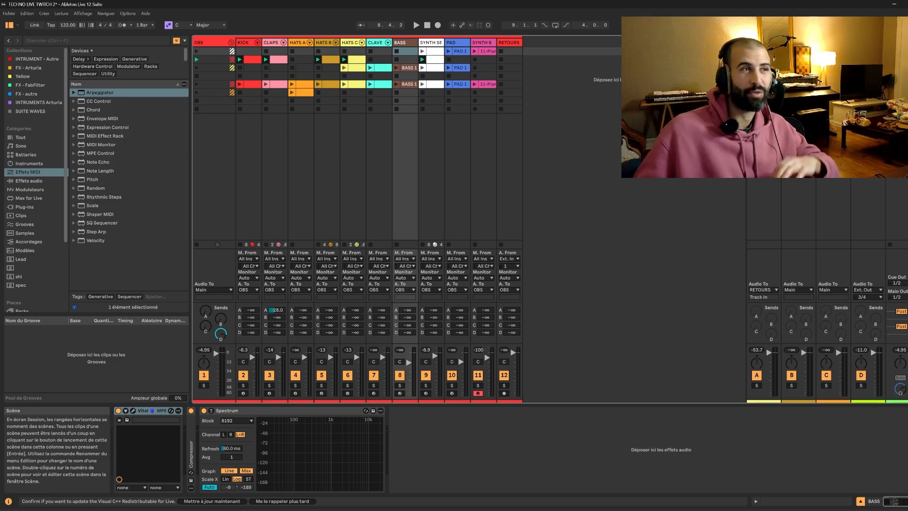
# Play back the second scene and raise the SYNTH SEQ LEAD's Pigments F2 Cutoff to 41.7 Hz.
pyautogui.press('space')
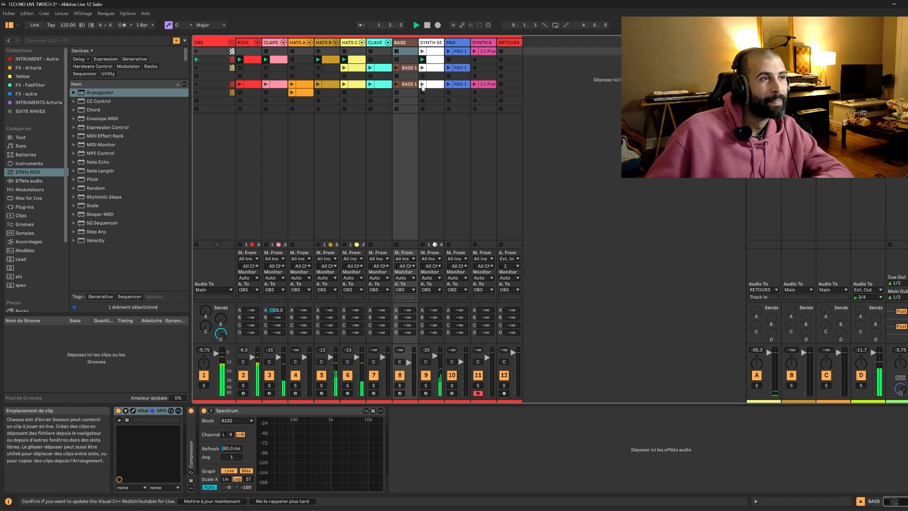
pyautogui.click(430, 42)
pyautogui.moveTo(228, 426); pyautogui.dragTo(240, 430)
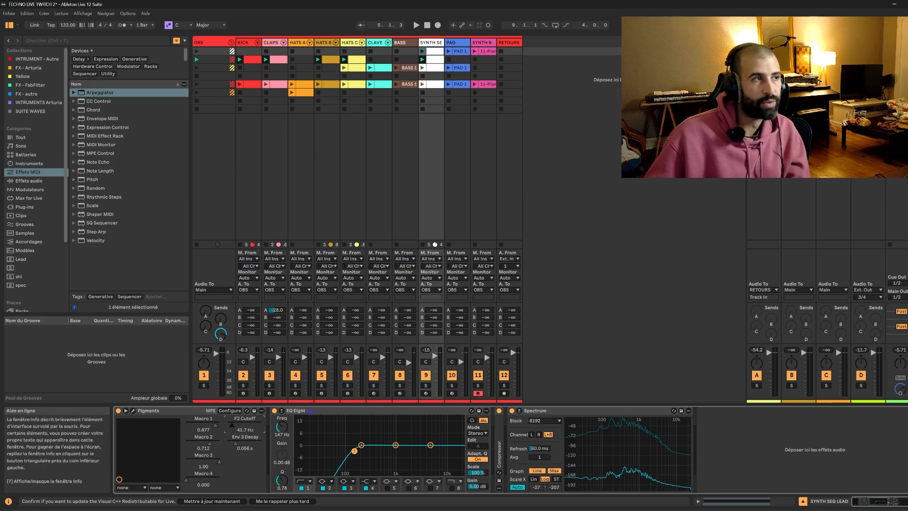
# Open the KICK track's Kick-909 pad during playback and switch its sampler to Classic mode.
pyautogui.click(250, 60)
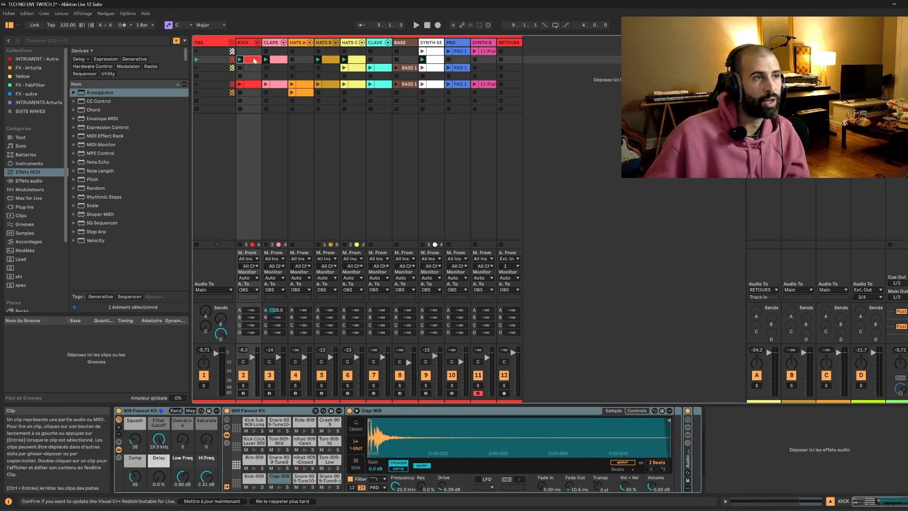
pyautogui.press('space')
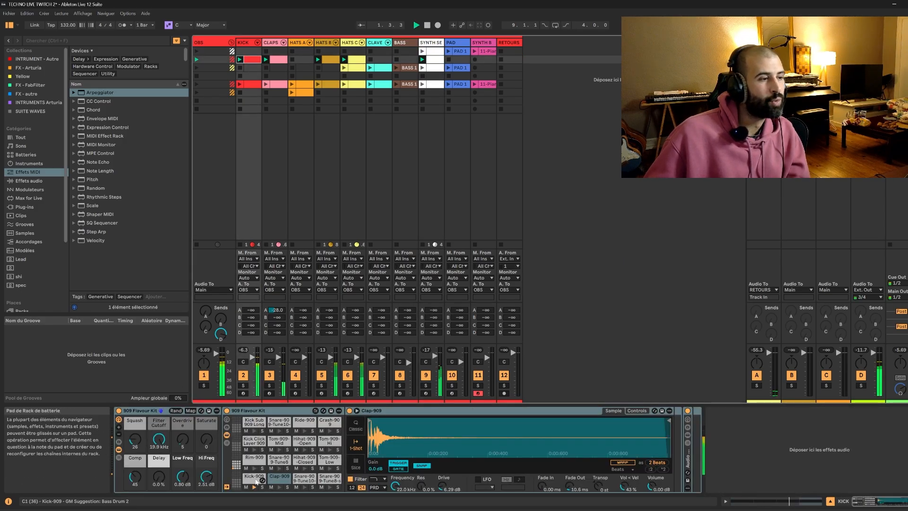
pyautogui.click(255, 478)
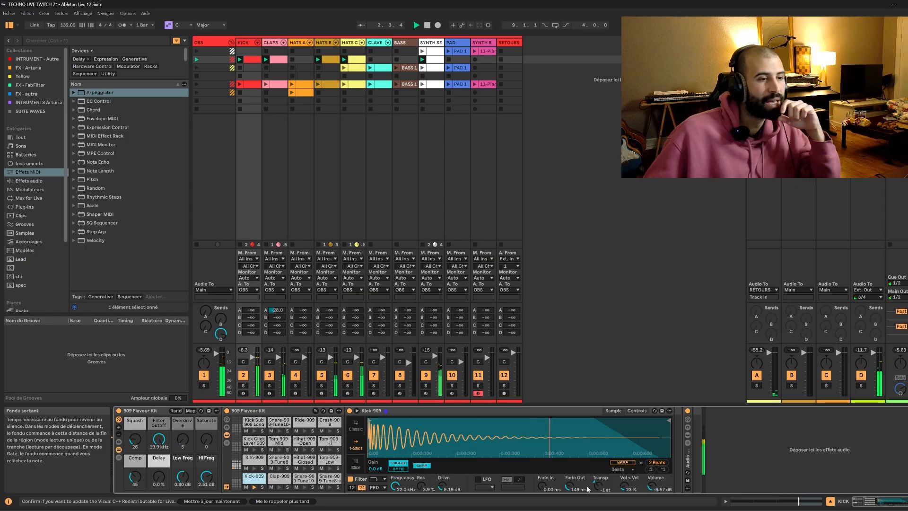
pyautogui.click(353, 422)
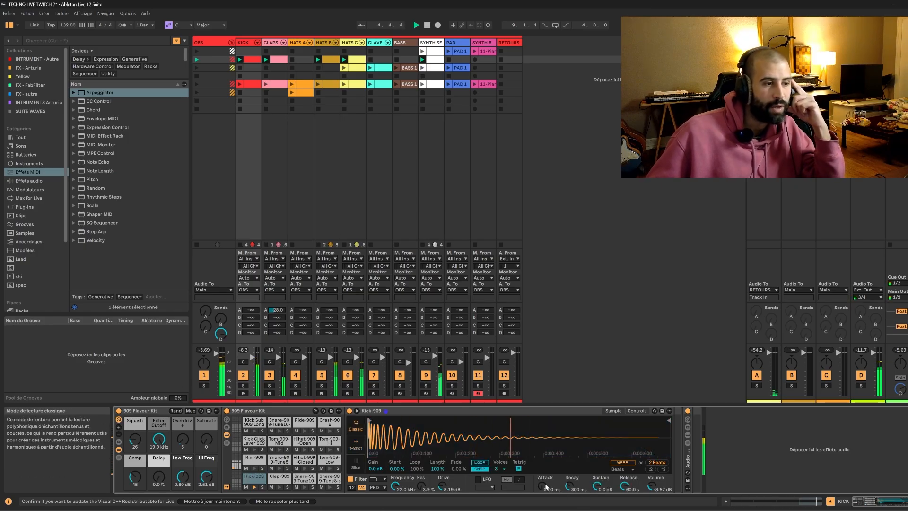
# Set the Kick-909's Sustain to -inf dB and its Decay to 7.38 s.
pyautogui.moveTo(569, 486)
pyautogui.mouseDown()
pyautogui.moveTo(569, 509)
pyautogui.moveTo(572, 487)
pyautogui.mouseUp()
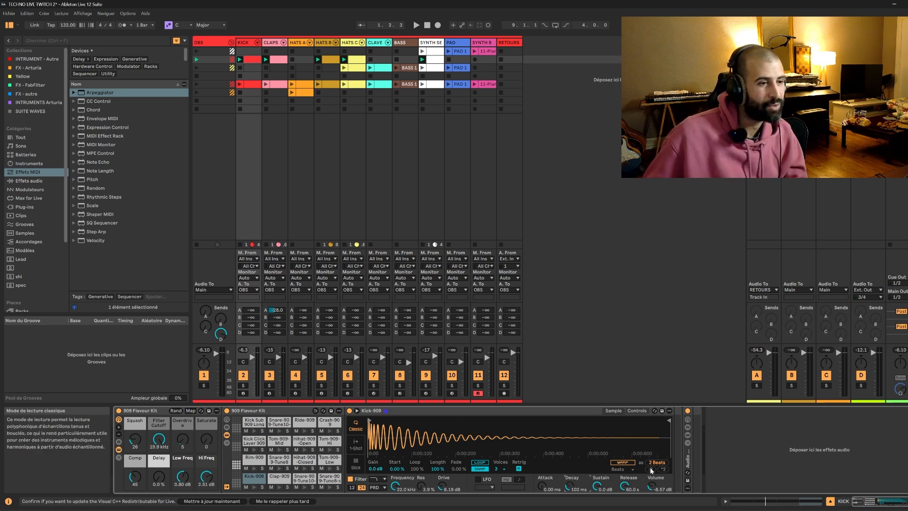
pyautogui.press('space')
pyautogui.moveTo(568, 485); pyautogui.dragTo(569, 445)
pyautogui.moveTo(568, 485); pyautogui.dragTo(569, 489)
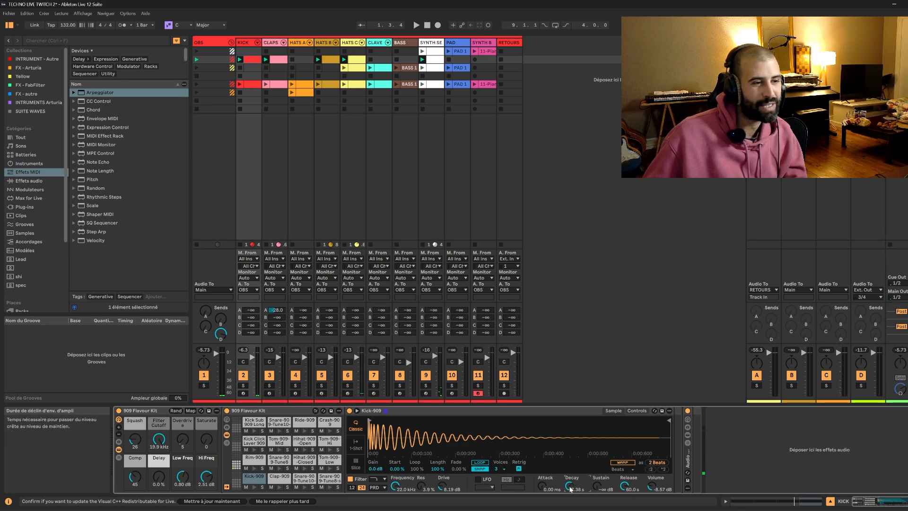
# Solo the KICK track and try different Kick-909 Decay times during playback, ending at 48.9 s.
pyautogui.click(243, 385)
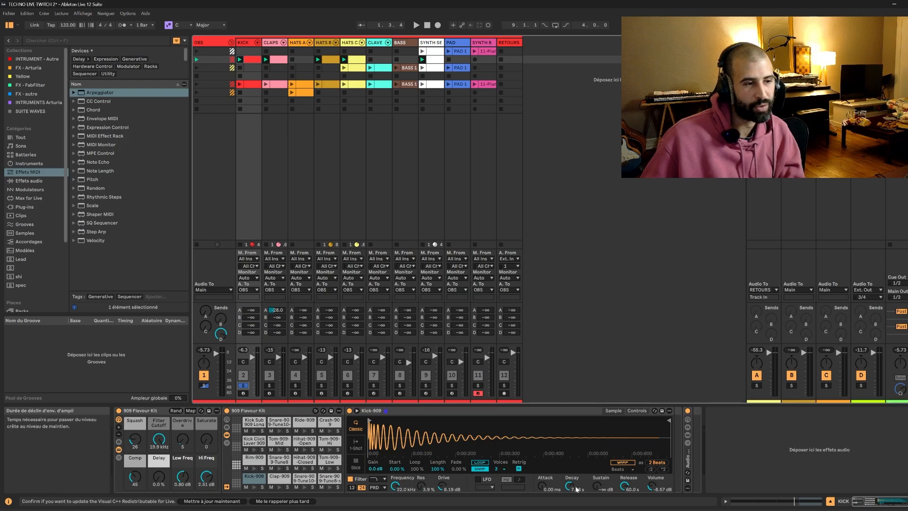
pyautogui.press('space')
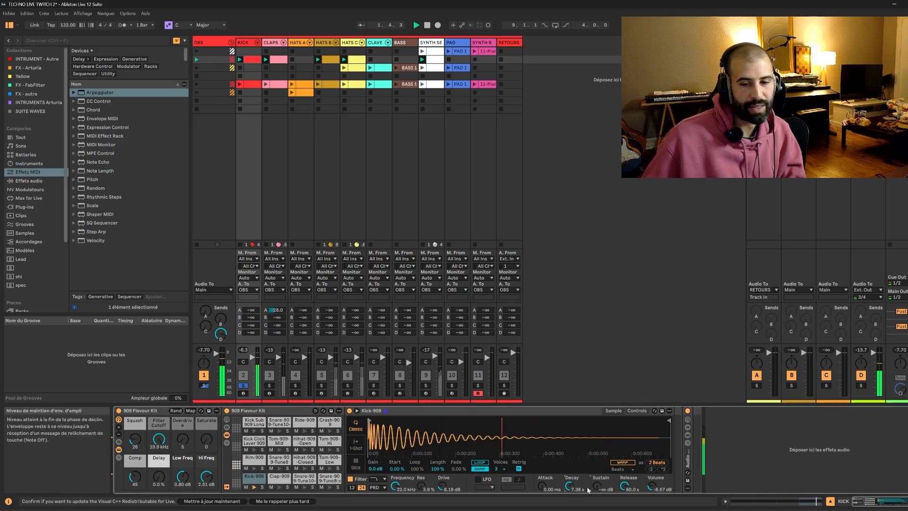
pyautogui.moveTo(591, 502); pyautogui.dragTo(594, 504)
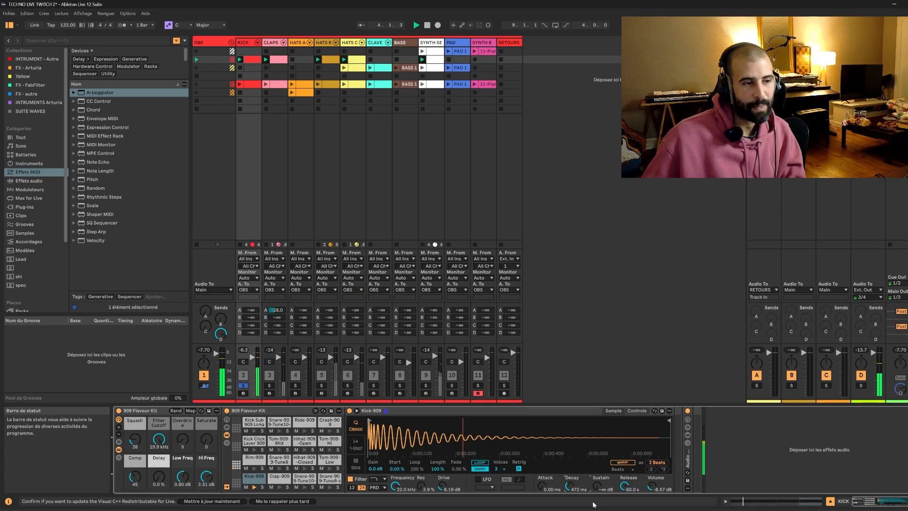
pyautogui.press('Down')
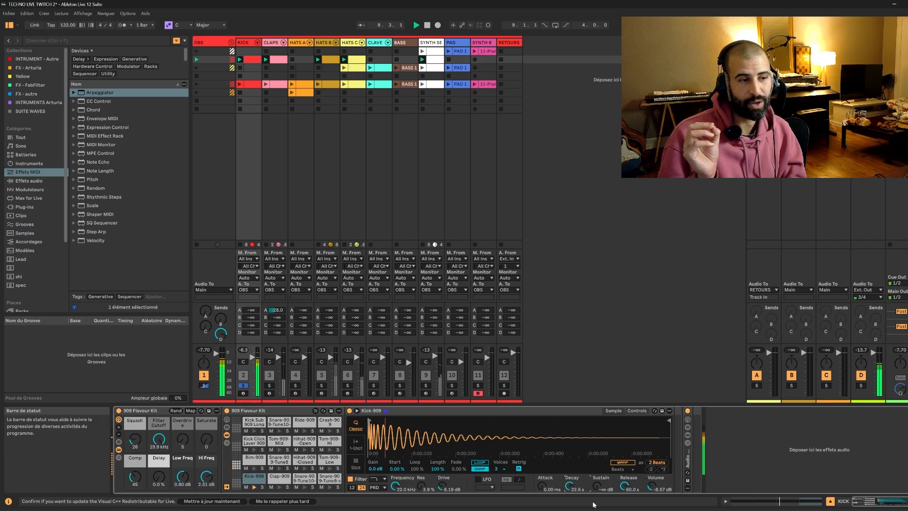
pyautogui.press('Up')
pyautogui.press('Up')
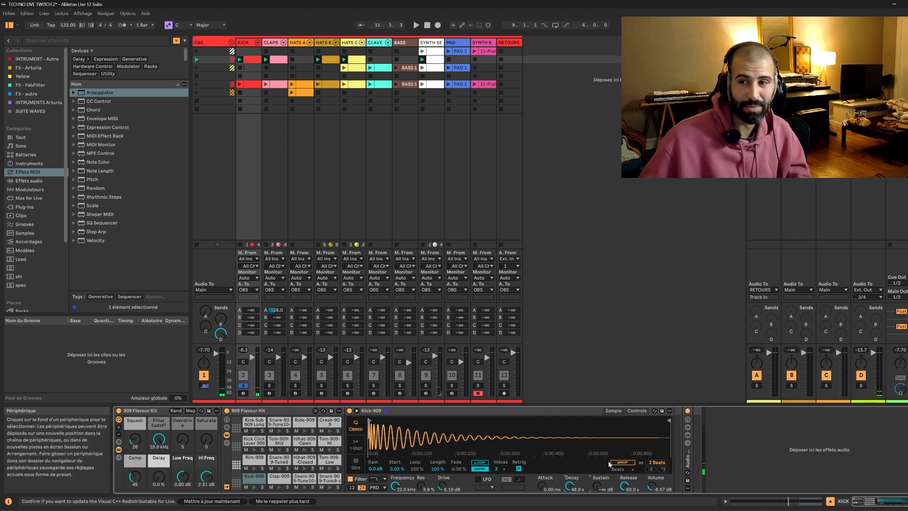
pyautogui.press('space')
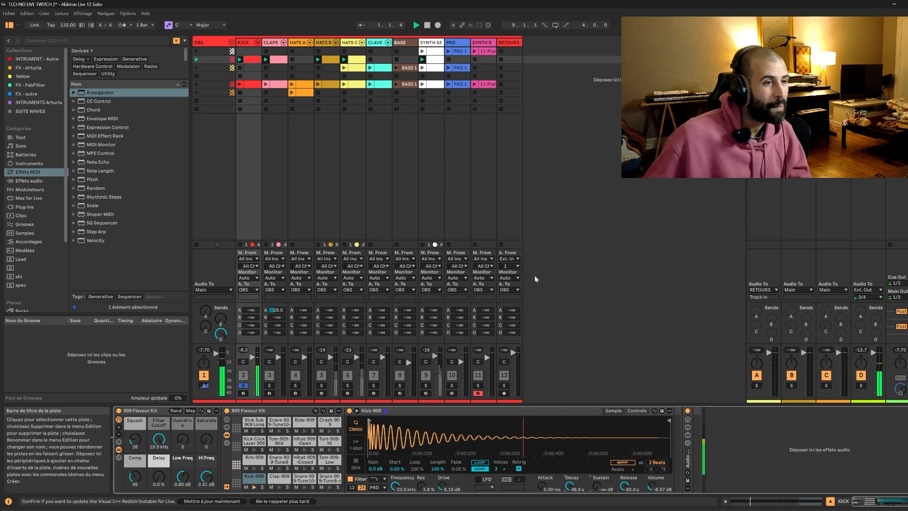
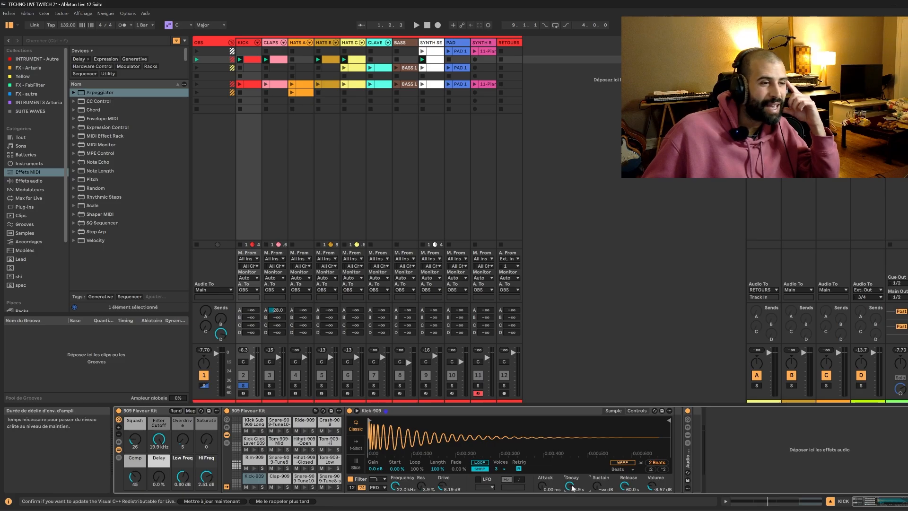
# Try shorter Kick-909 Decay times while the soloed KICK plays, ending at 8.79 s.
pyautogui.press('space')
pyautogui.moveTo(572, 487)
pyautogui.mouseDown()
pyautogui.moveTo(572, 508)
pyautogui.moveTo(570, 477)
pyautogui.mouseUp()
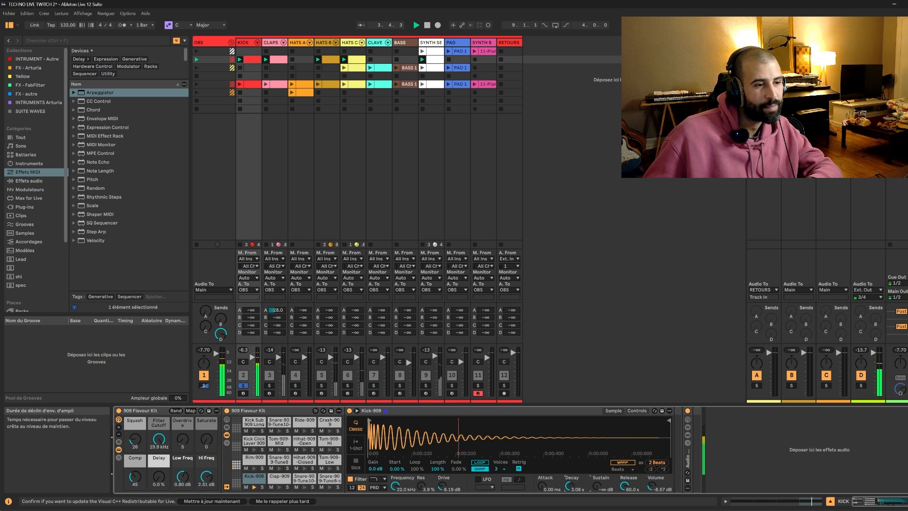
pyautogui.press('space')
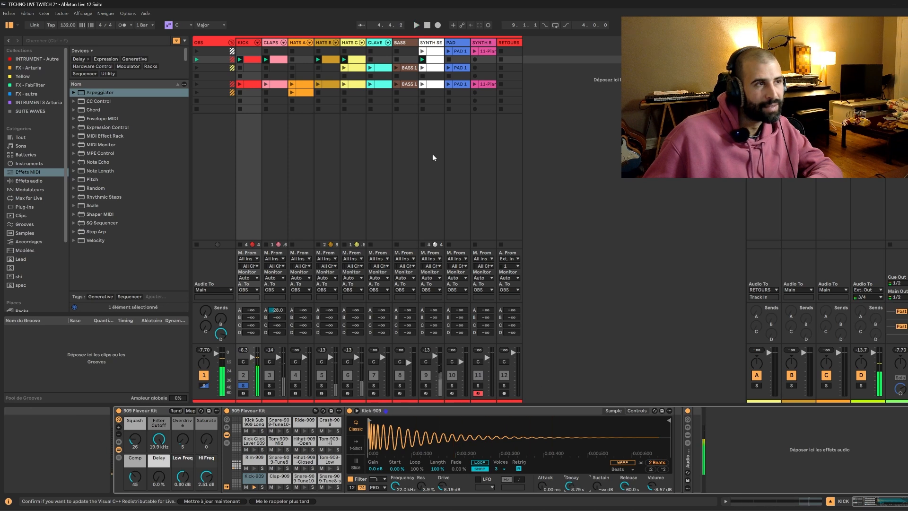
pyautogui.press('space')
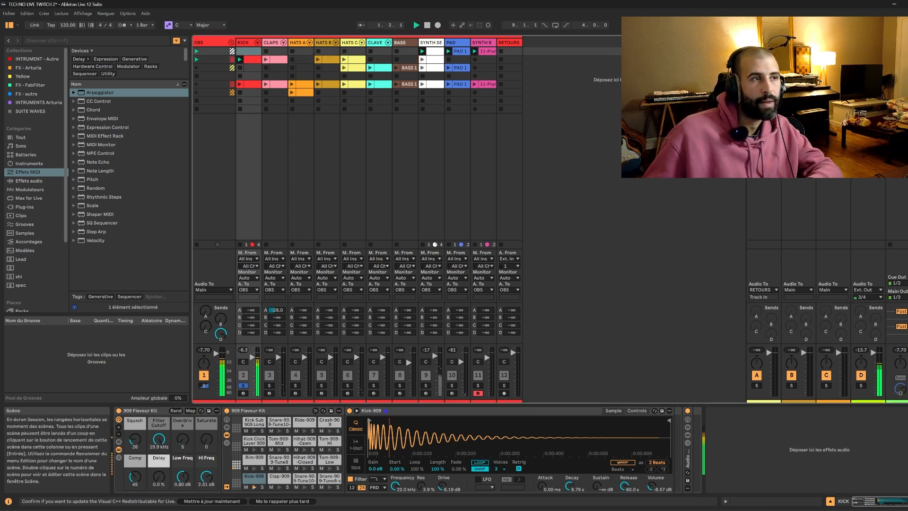
# Unsolo the KICK track and set the Kick-909's Decay to 579 ms while the second scene plays.
pyautogui.click(244, 386)
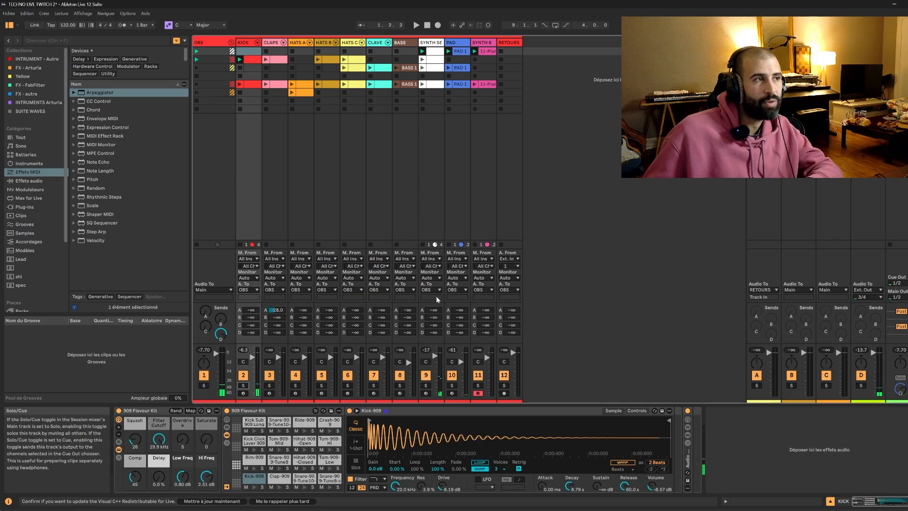
pyautogui.click(890, 59)
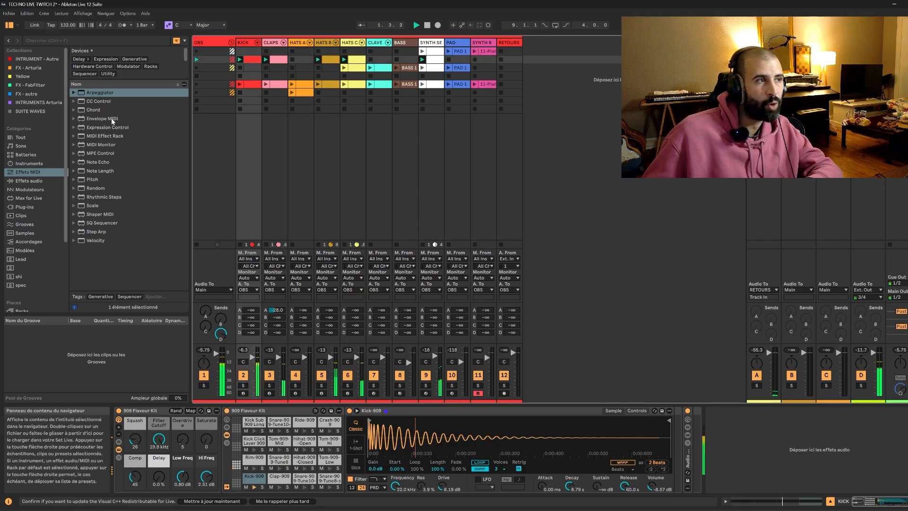
pyautogui.moveTo(570, 485)
pyautogui.mouseDown()
pyautogui.moveTo(570, 501)
pyautogui.moveTo(570, 480)
pyautogui.mouseUp()
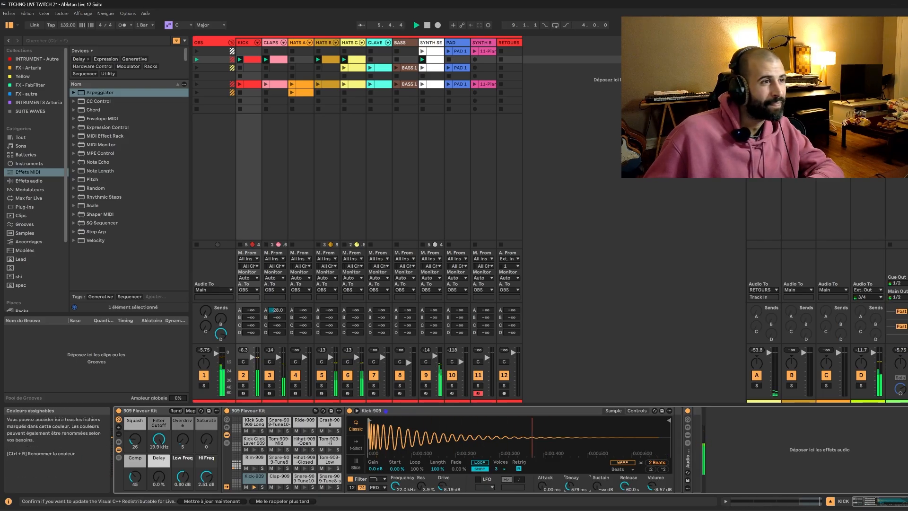
# Launch the first scene and add a stop button to the KICK track's empty slot in it.
pyautogui.click(434, 51)
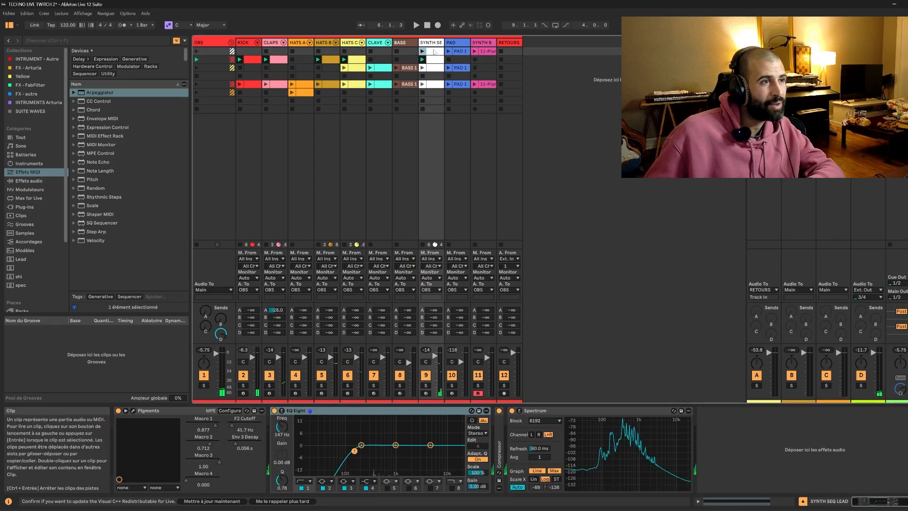
pyautogui.click(197, 51)
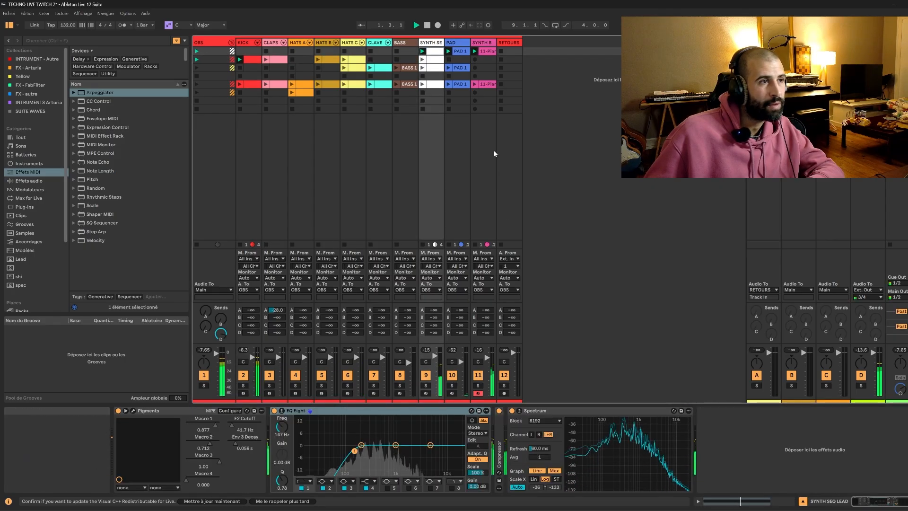
pyautogui.click(248, 49)
pyautogui.rightClick(251, 51)
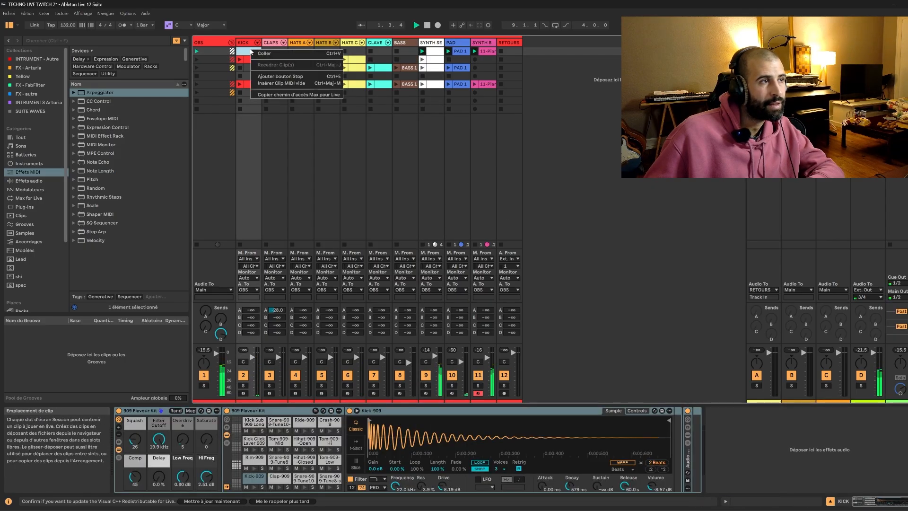
pyautogui.click(281, 77)
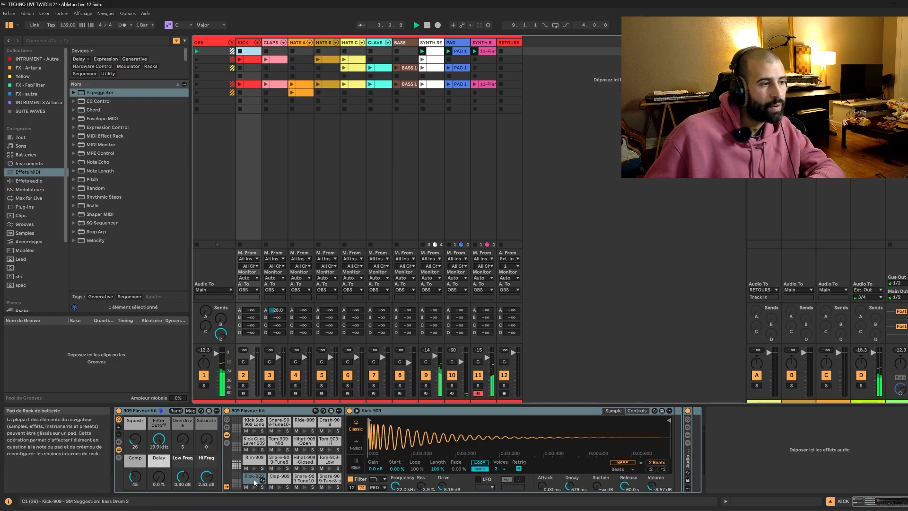
# Set the SYNTH SEQ LEAD's Pigments Macro 3 to 0.000 and raise its F2 Cutoff to 59.9 Hz during playback.
pyautogui.click(436, 51)
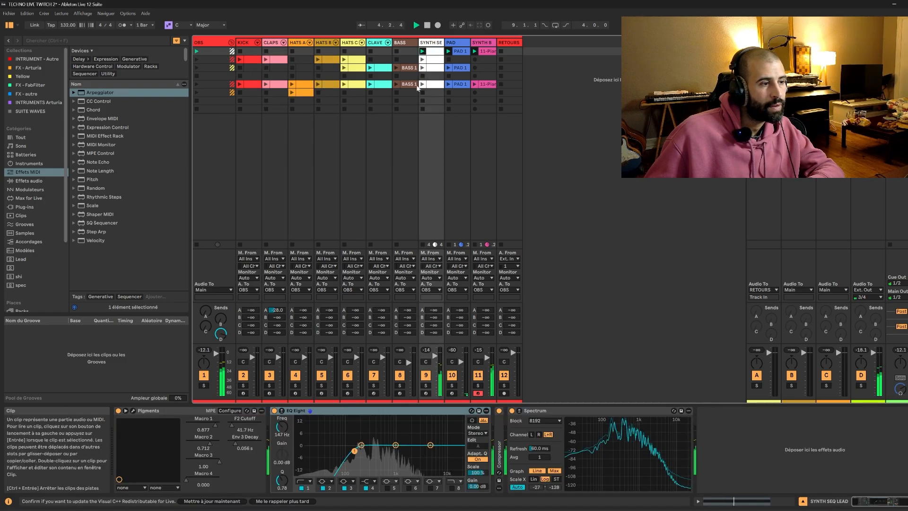
pyautogui.click(232, 423)
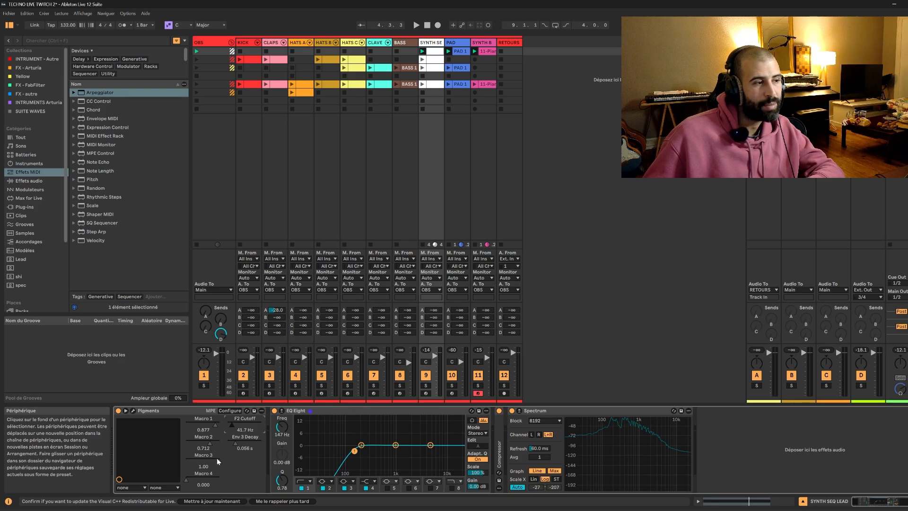
pyautogui.press('space')
pyautogui.moveTo(219, 462); pyautogui.dragTo(185, 461)
pyautogui.moveTo(232, 425)
pyautogui.mouseDown()
pyautogui.moveTo(232, 402)
pyautogui.moveTo(237, 427)
pyautogui.mouseUp()
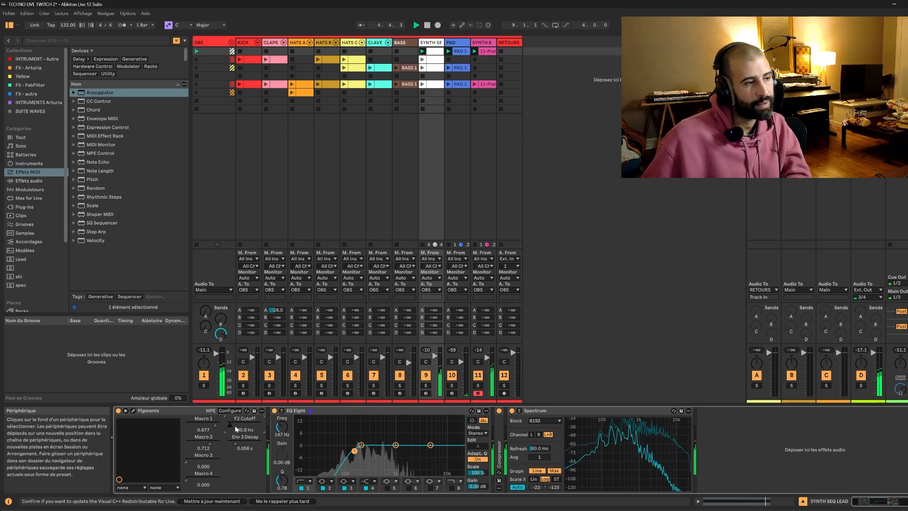
pyautogui.moveTo(235, 429); pyautogui.dragTo(235, 428)
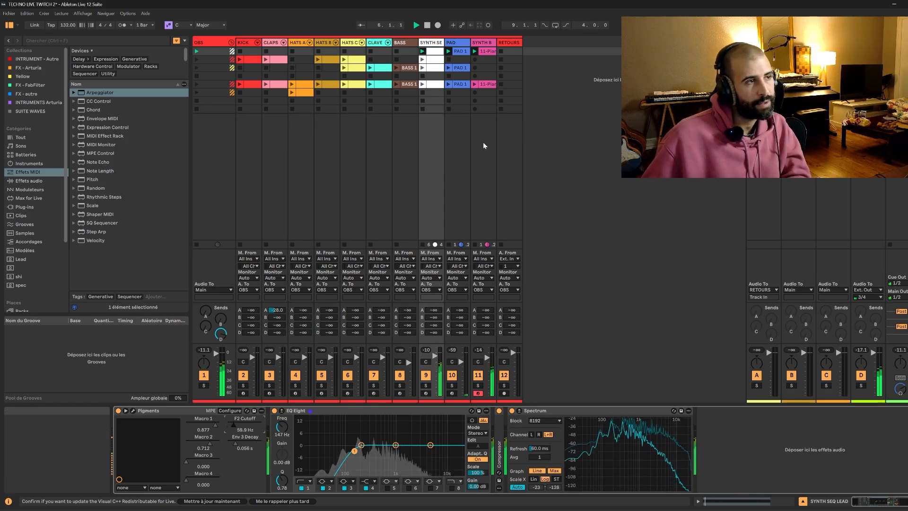
pyautogui.press('space')
# Play back the second scene and check the devices on the SYNTH B track.
pyautogui.click(890, 59)
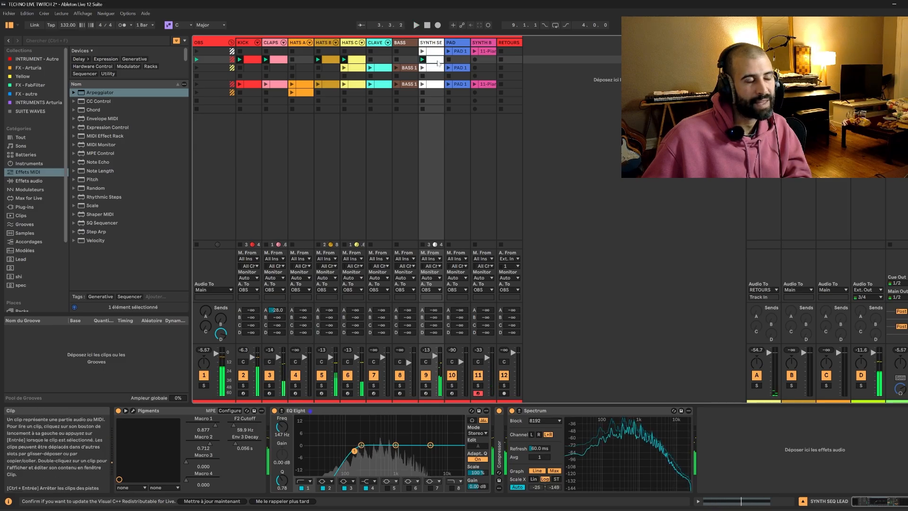
pyautogui.click(487, 51)
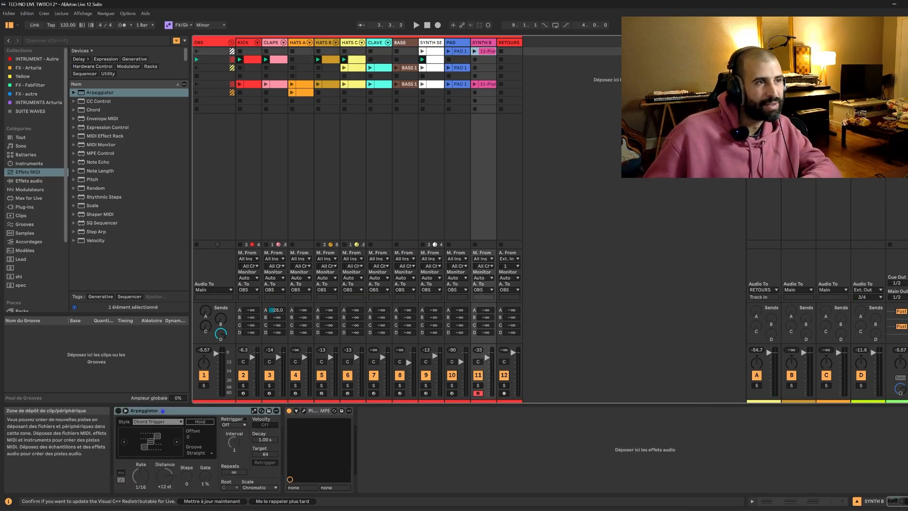
pyautogui.click(890, 59)
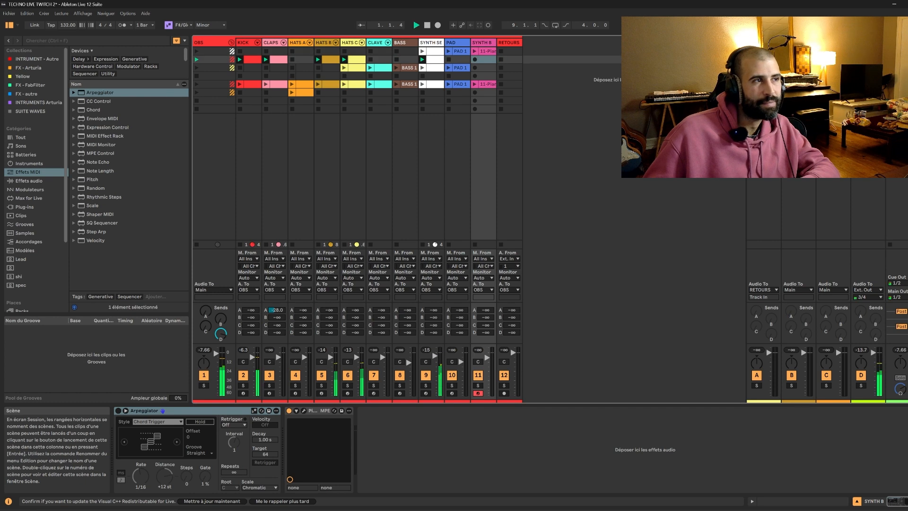
# Duplicate the second scene's KICK, CLAPS and HATS B clips into the third scene.
pyautogui.click(405, 69)
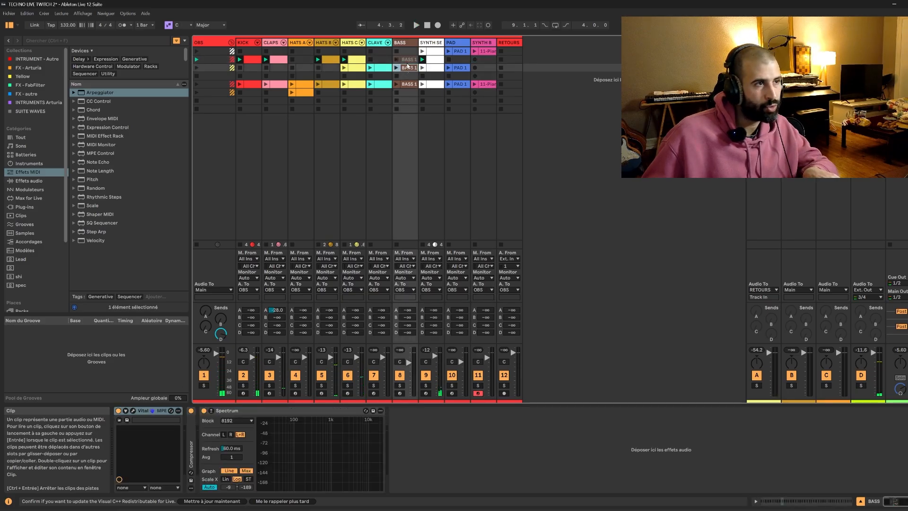
pyautogui.click(249, 59)
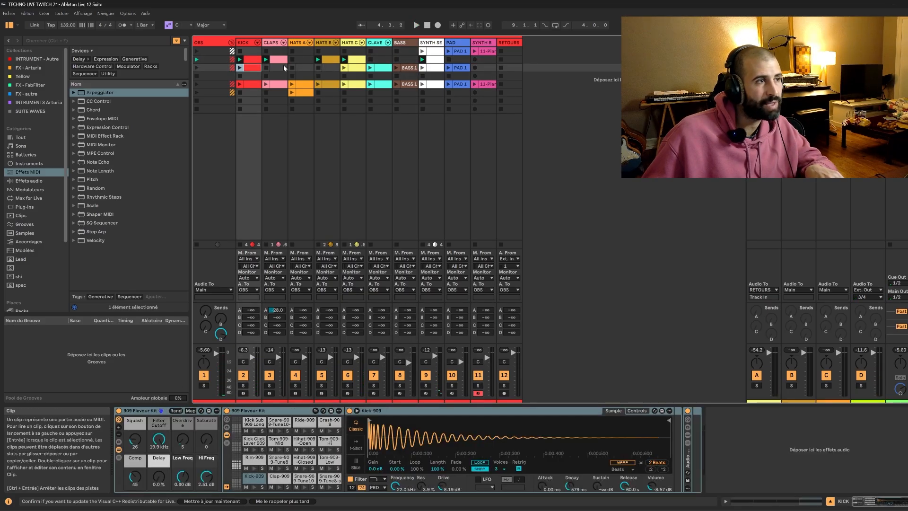
pyautogui.click(283, 64)
pyautogui.click(328, 59)
pyautogui.hotkey('ctrl', 'd')
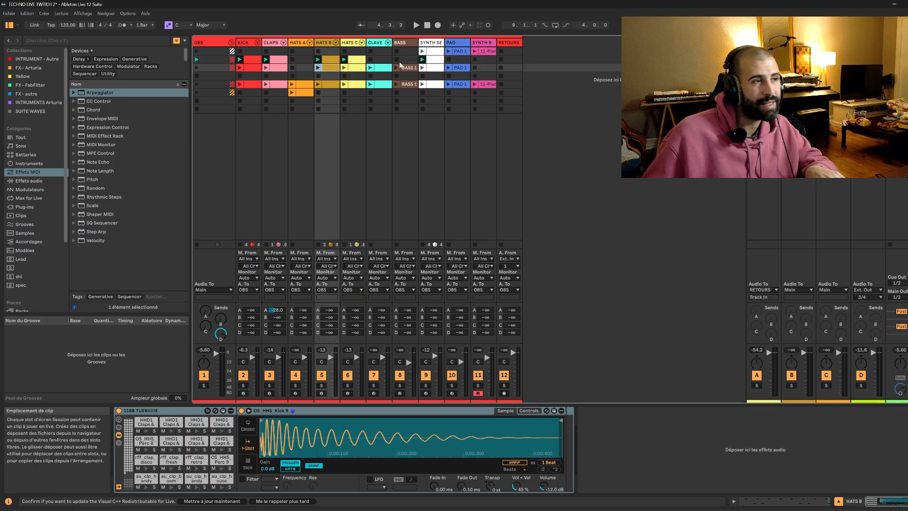
# Copy the HATS A clip from the fifth scene into the third scene.
pyautogui.click(304, 93)
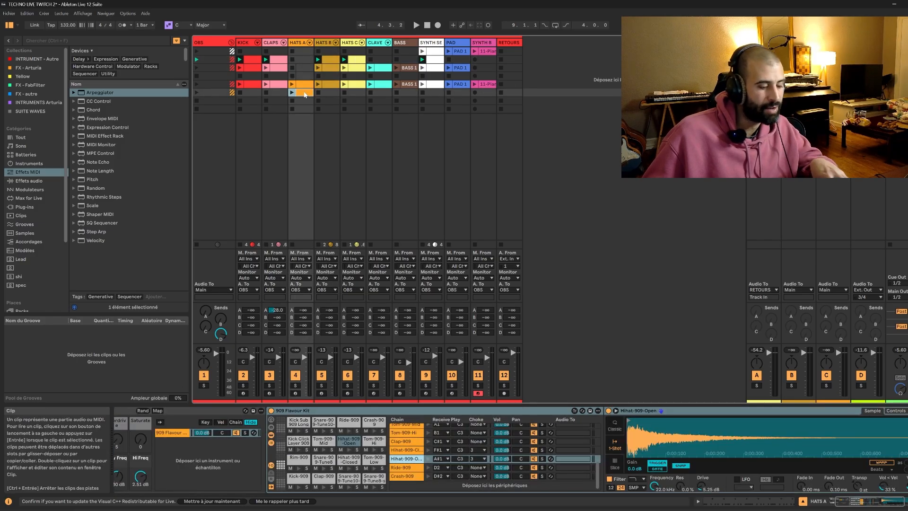
pyautogui.click(299, 85)
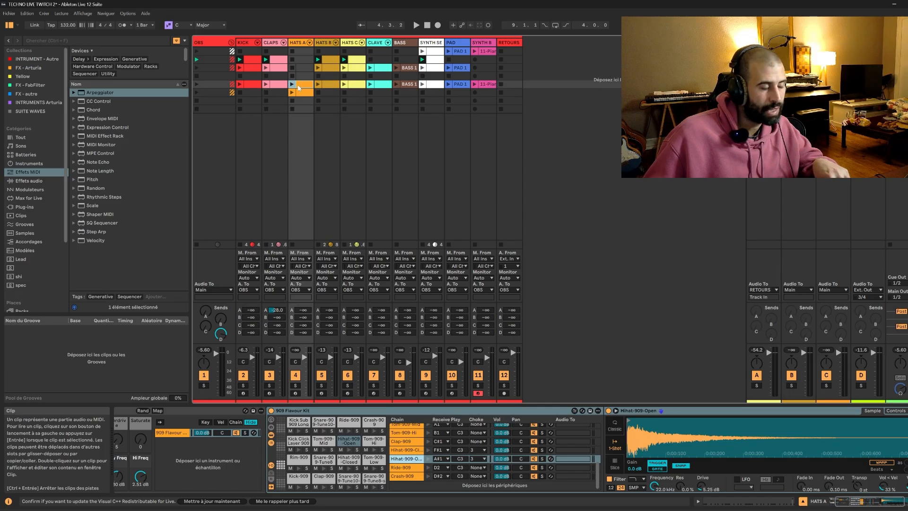
pyautogui.click(303, 69)
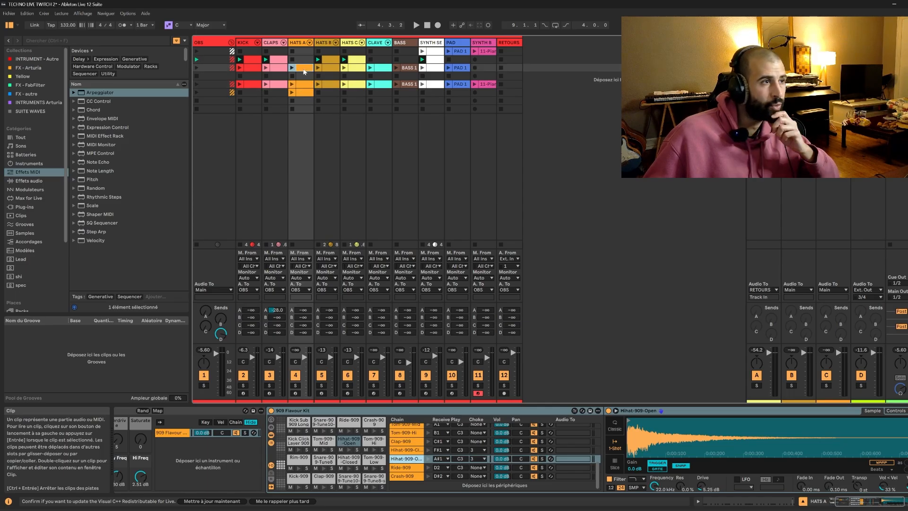
# Check the third scene's CLAVE, BASS and PAD clips and play the scene back.
pyautogui.click(380, 68)
pyautogui.click(410, 68)
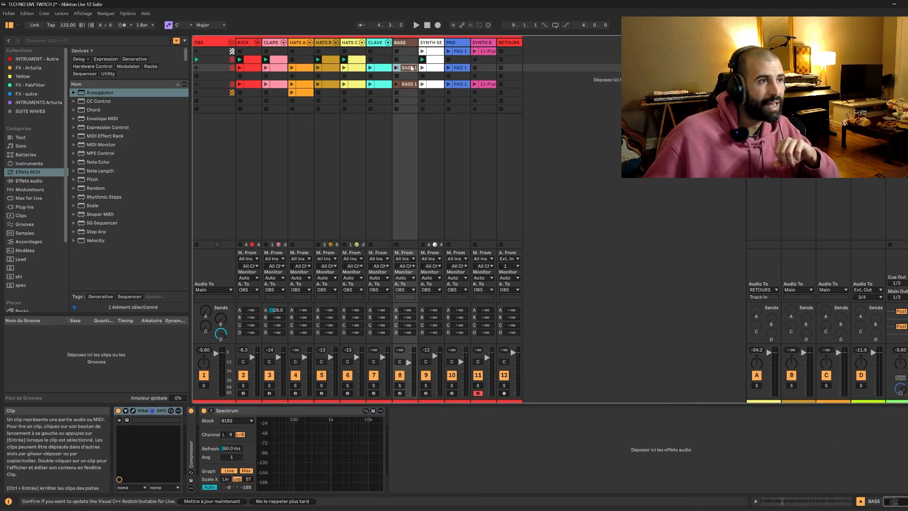
pyautogui.click(463, 68)
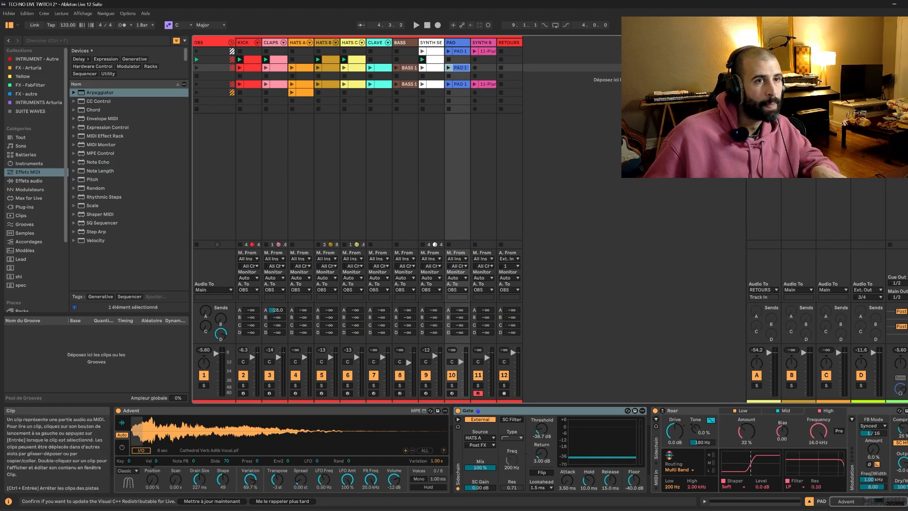
pyautogui.press('Return')
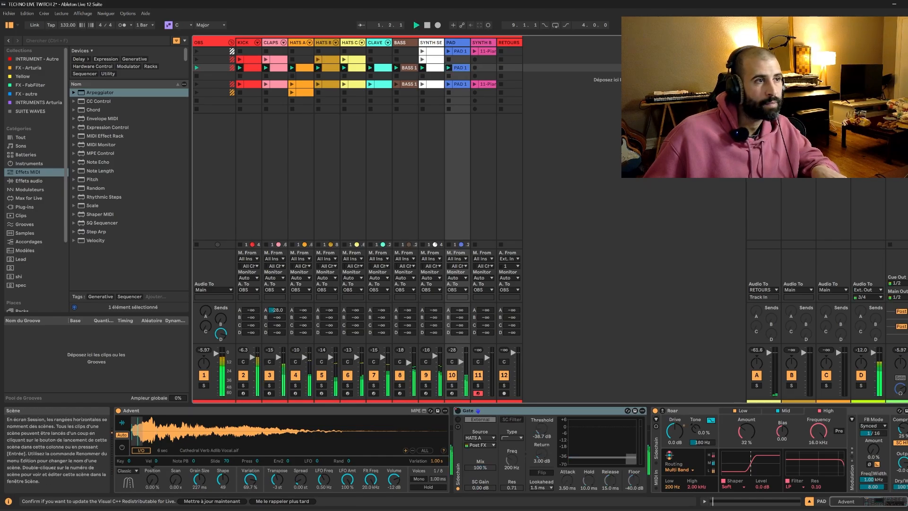
# Replace the third scene's PAD clip with a copy of the fifth scene's PAD 1 clip.
pyautogui.click(458, 84)
pyautogui.click(458, 51)
pyautogui.click(461, 68)
pyautogui.press('Delete')
pyautogui.click(462, 51)
pyautogui.click(461, 84)
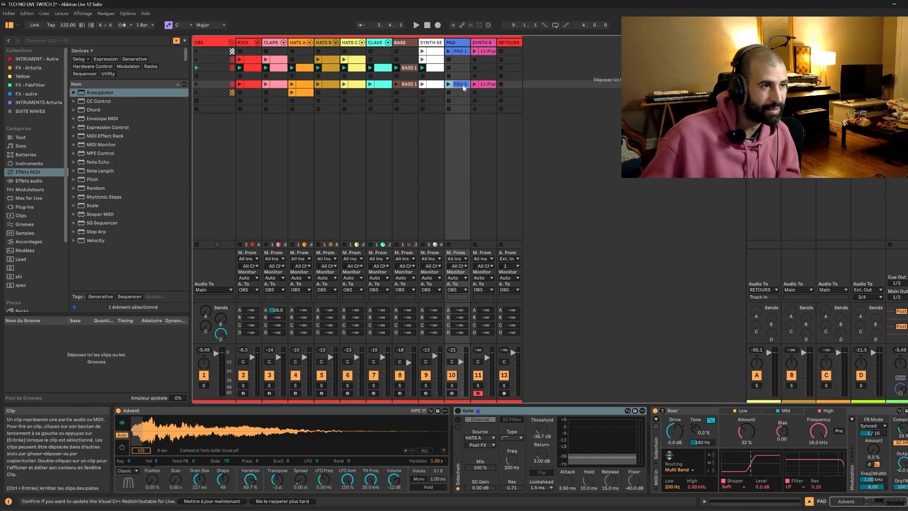
pyautogui.click(459, 68)
pyautogui.click(460, 51)
pyautogui.click(458, 85)
pyautogui.click(458, 67)
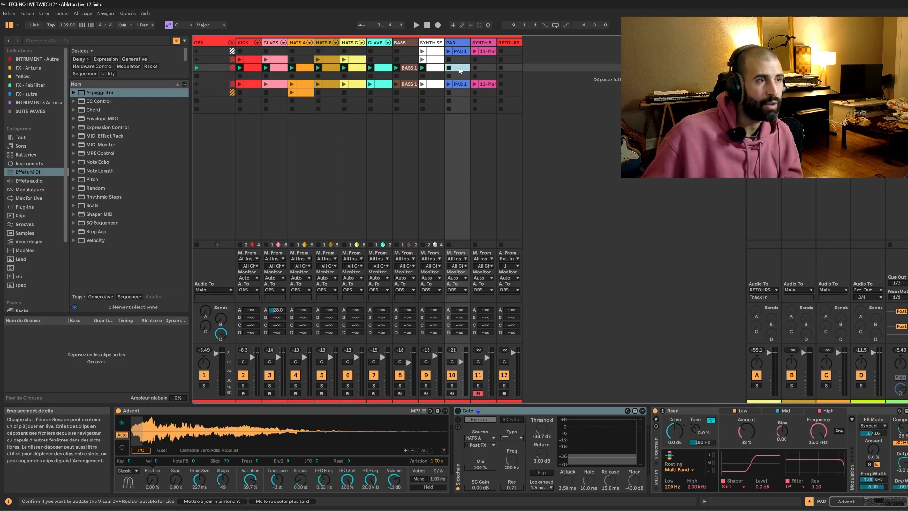
pyautogui.hotkey('ctrl', 'v')
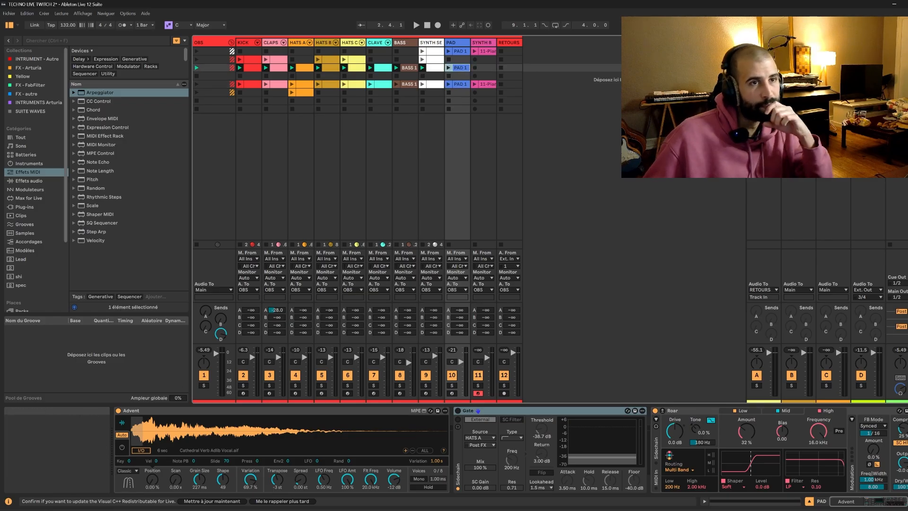
# Turn on the PAD track's Gate while the third scene plays, and launch the first scene's PAD 1 clip.
pyautogui.click(890, 68)
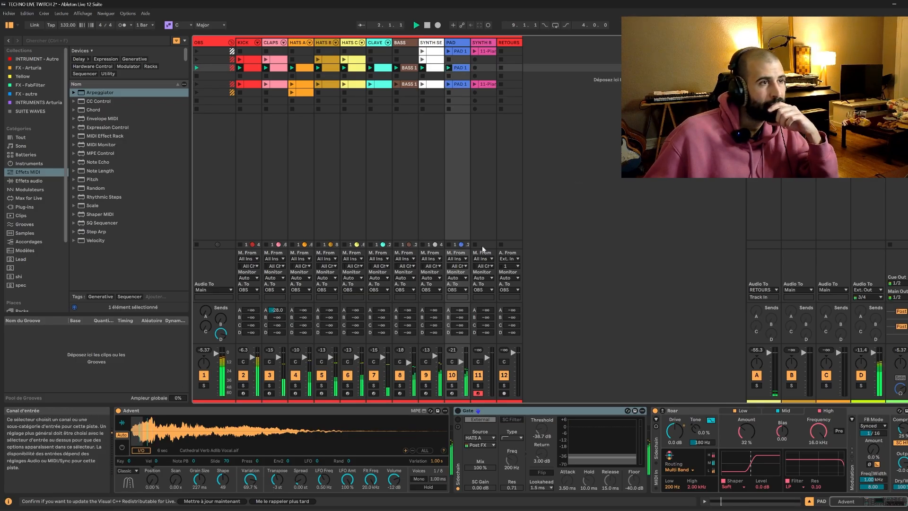
pyautogui.click(459, 411)
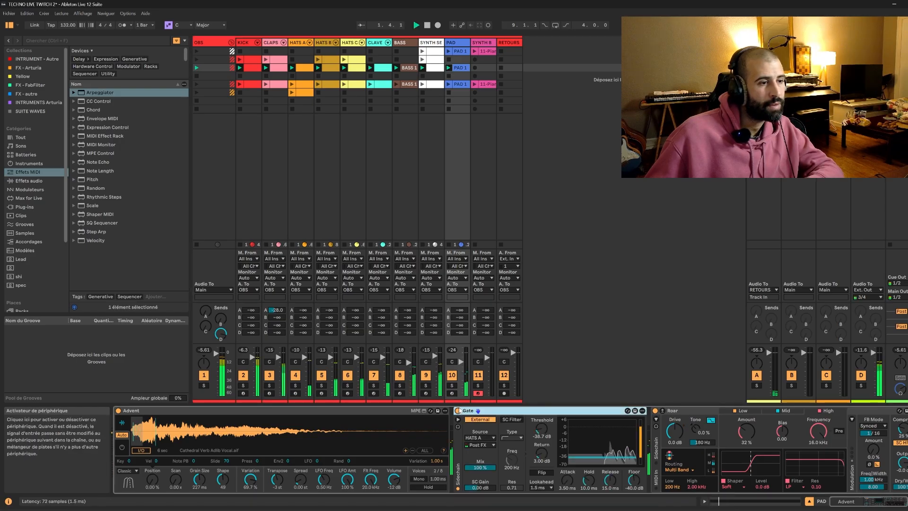
pyautogui.click(448, 52)
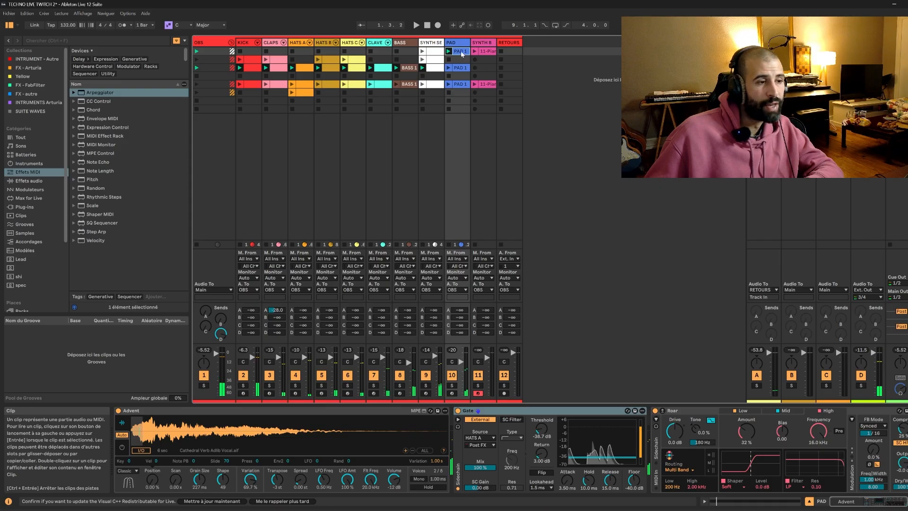
# Open the first scene's PAD 1 clip, play it back and display its envelope for the Gate's Device On parameter.
pyautogui.doubleClick(462, 51)
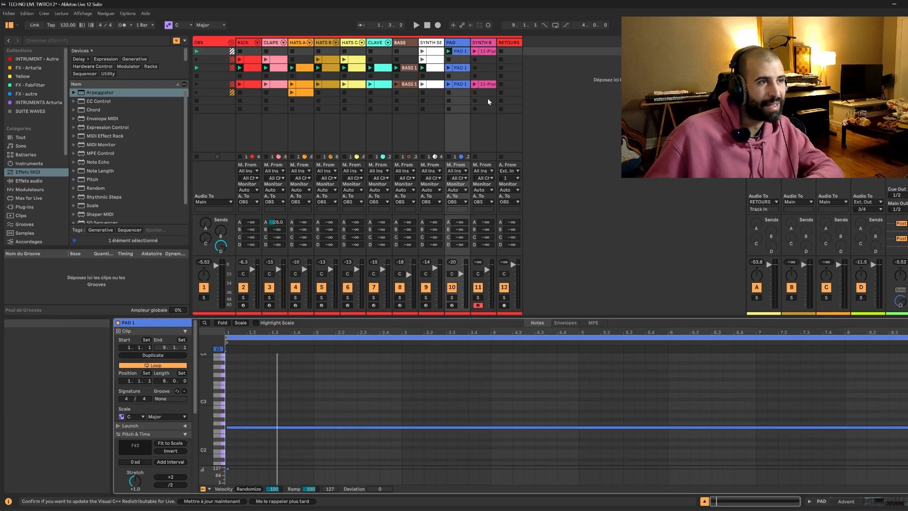
pyautogui.press('space')
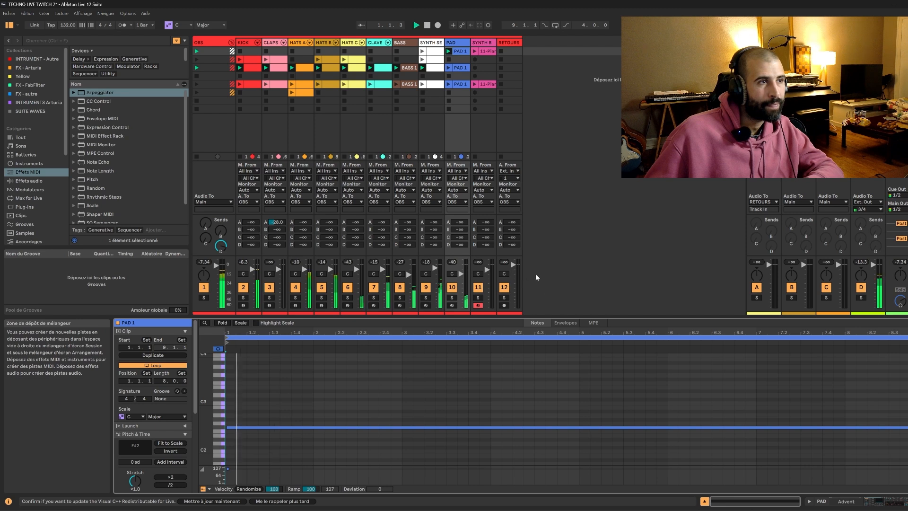
pyautogui.press('space')
pyautogui.click(565, 322)
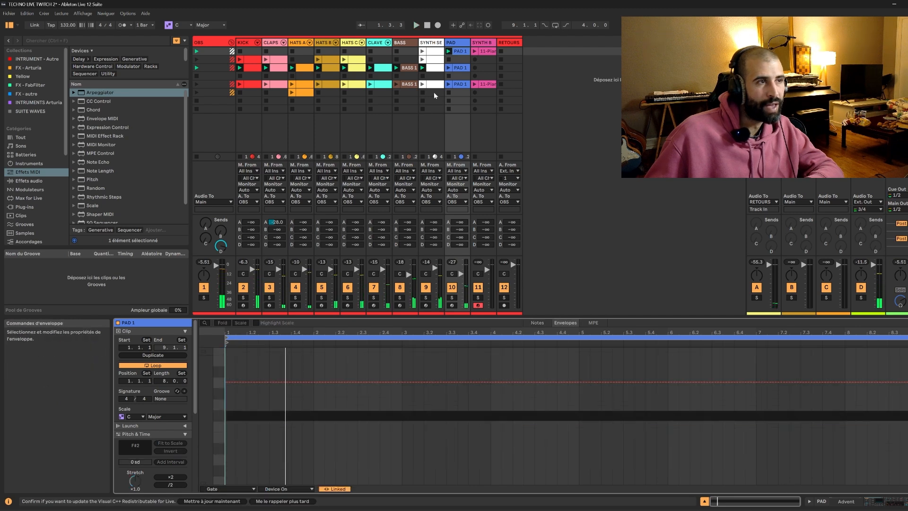
# Recolour the first scene's PAD 1 clip light blue and show the PAD track's devices.
pyautogui.rightClick(469, 51)
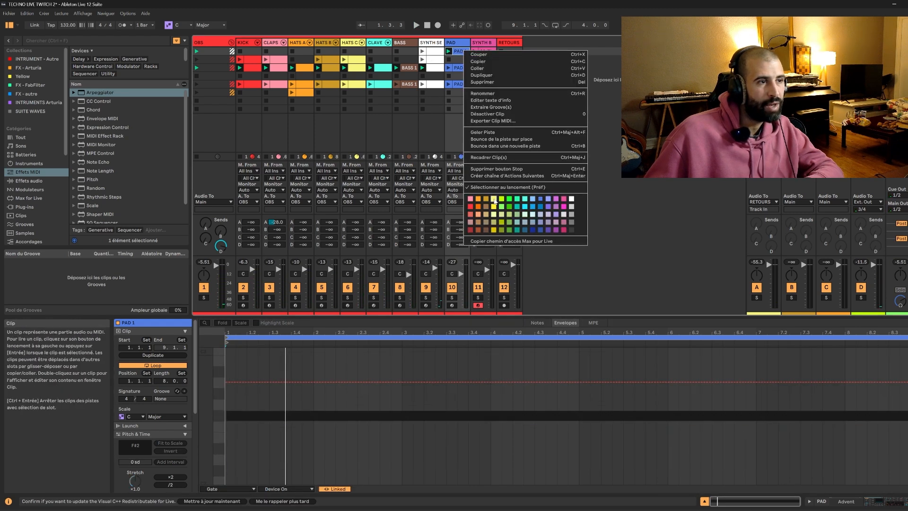
pyautogui.click(533, 200)
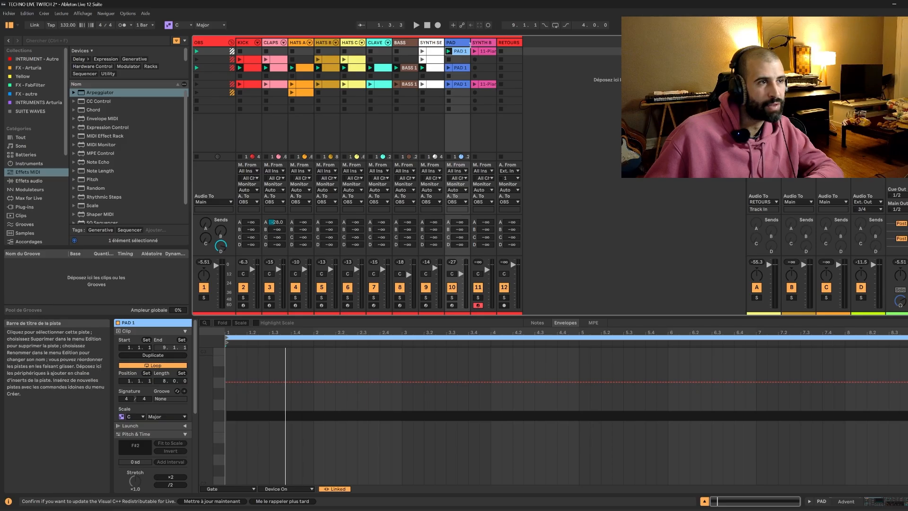
pyautogui.click(819, 503)
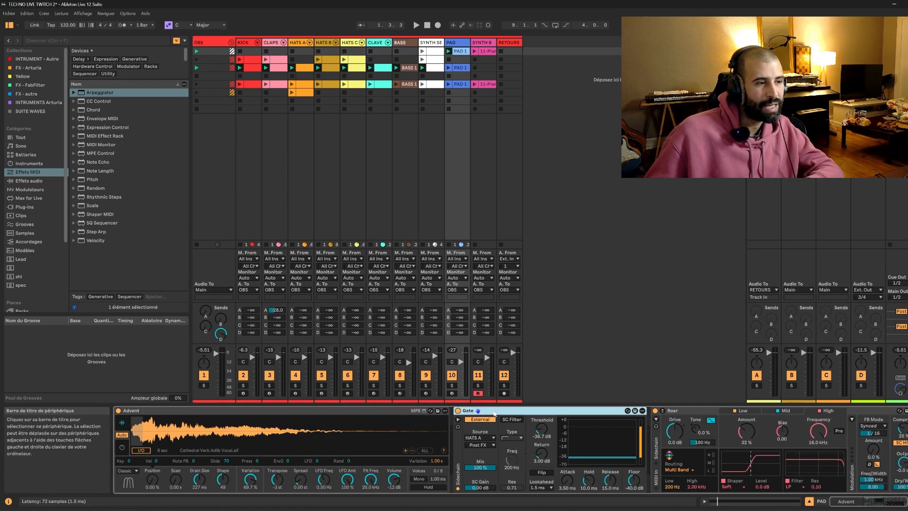
# Lower the Gate's Device On envelope to off across the first scene's PAD 1 clip and start playback.
pyautogui.click(460, 51)
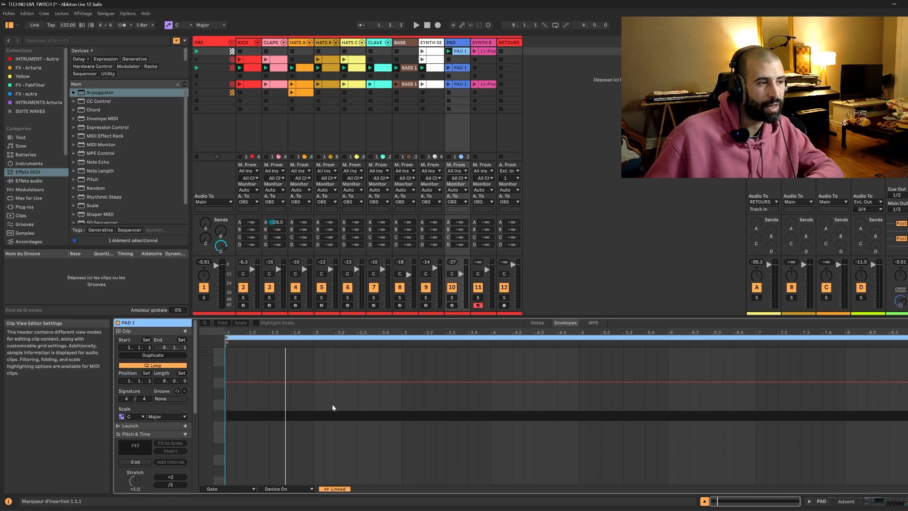
pyautogui.moveTo(280, 381); pyautogui.dragTo(281, 449)
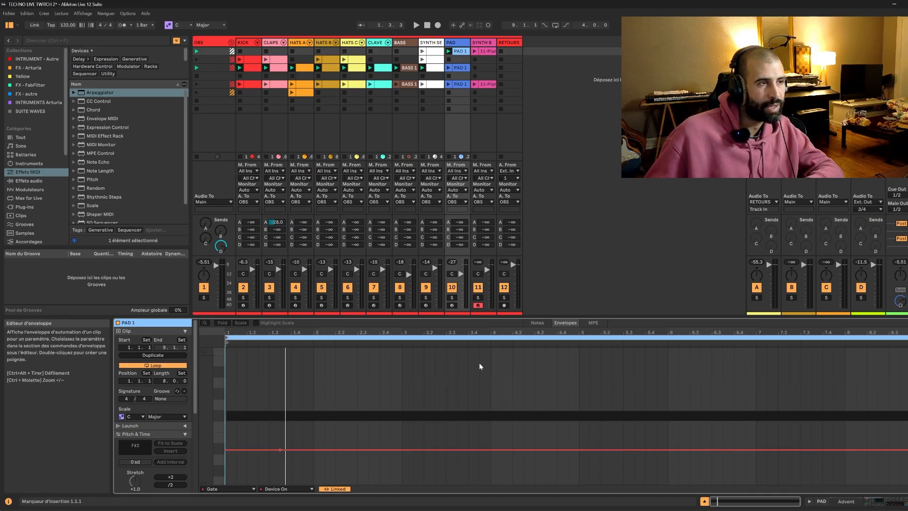
pyautogui.press('space')
pyautogui.press('space')
pyautogui.press('space')
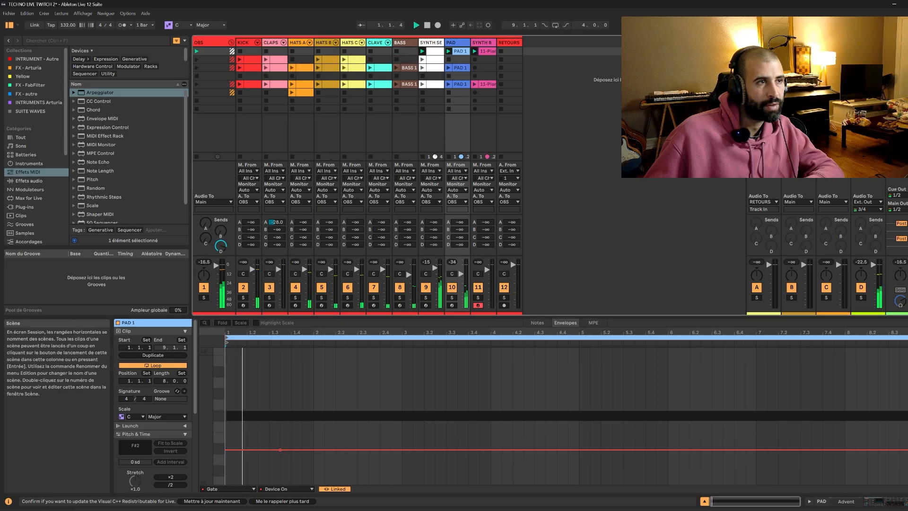
# Lower the PAD track's volume slightly and check its Gate while launching the second and third scenes.
pyautogui.click(462, 274)
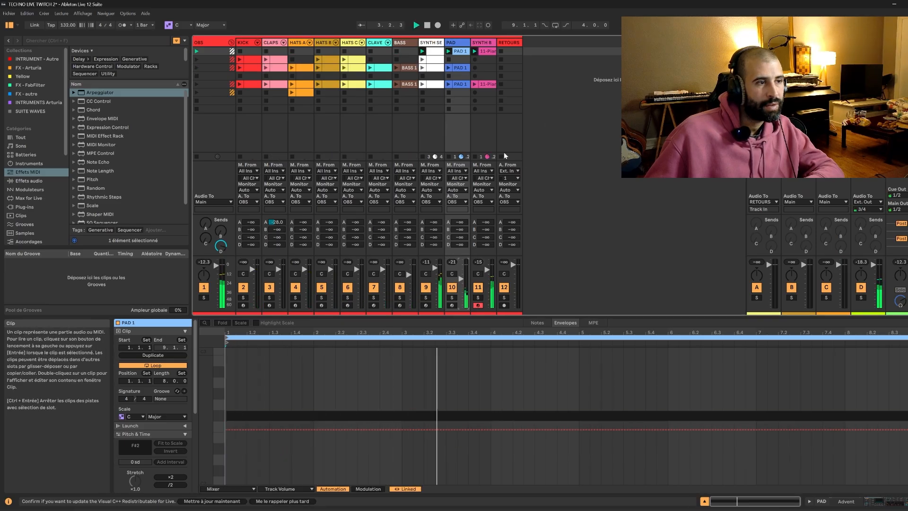
pyautogui.click(880, 502)
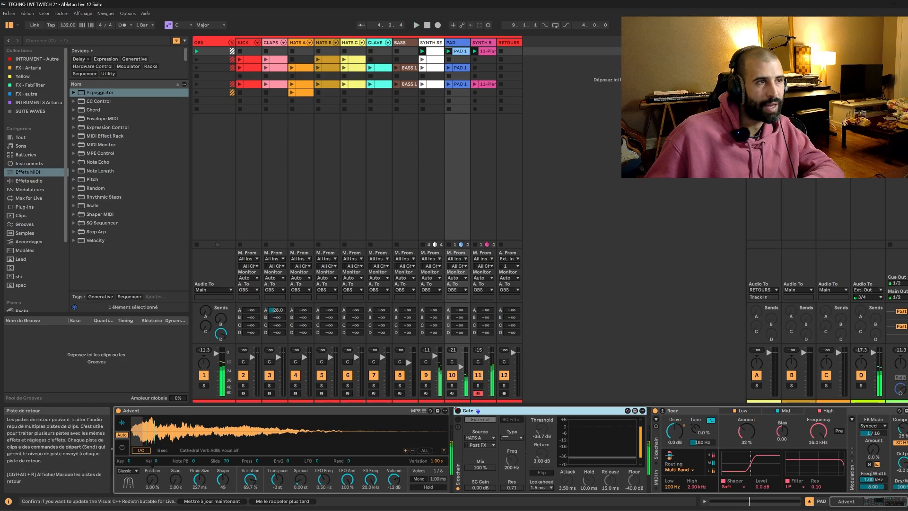
pyautogui.click(196, 60)
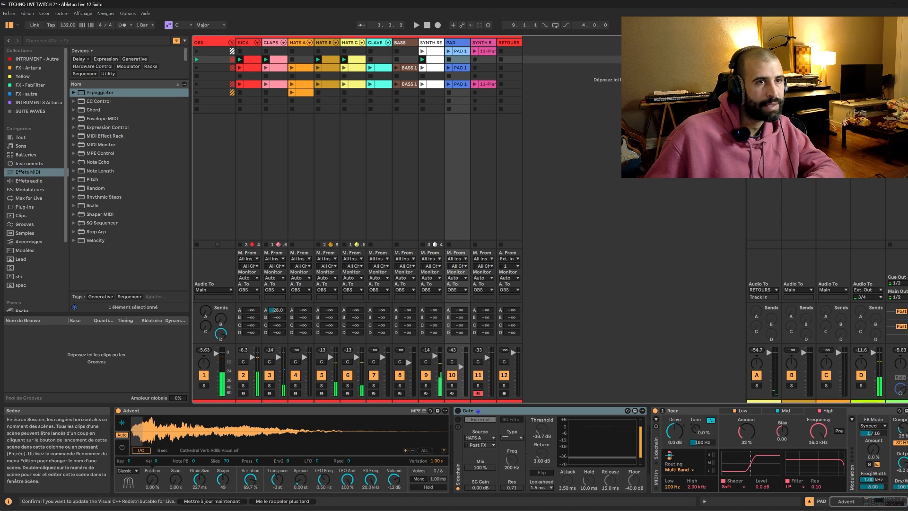
pyautogui.click(890, 67)
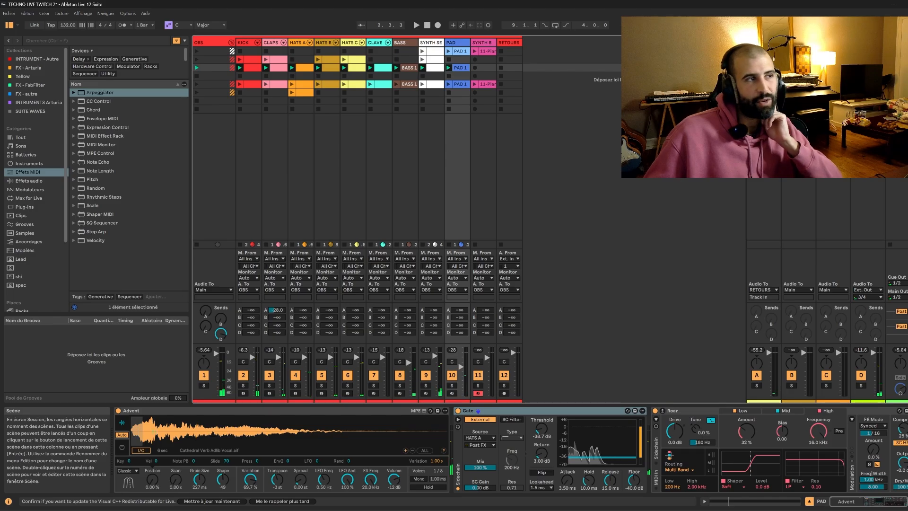
# Select the second scene's KICK clip and alternate between the first and second scenes to hear the transition.
pyautogui.click(254, 61)
pyautogui.click(251, 60)
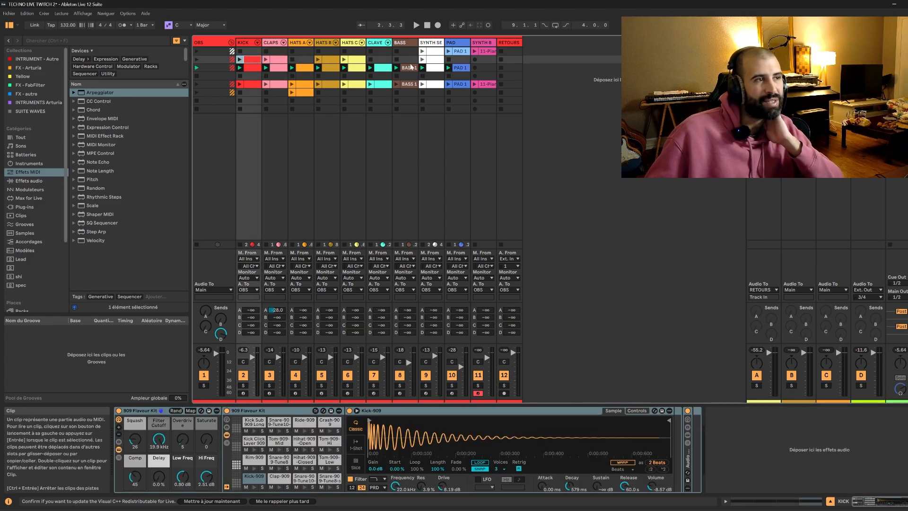
pyautogui.click(890, 51)
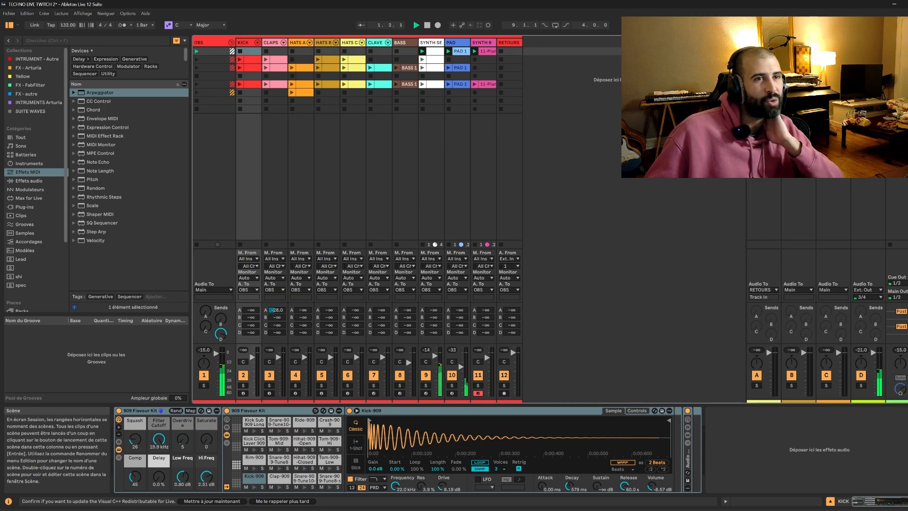
pyautogui.click(890, 59)
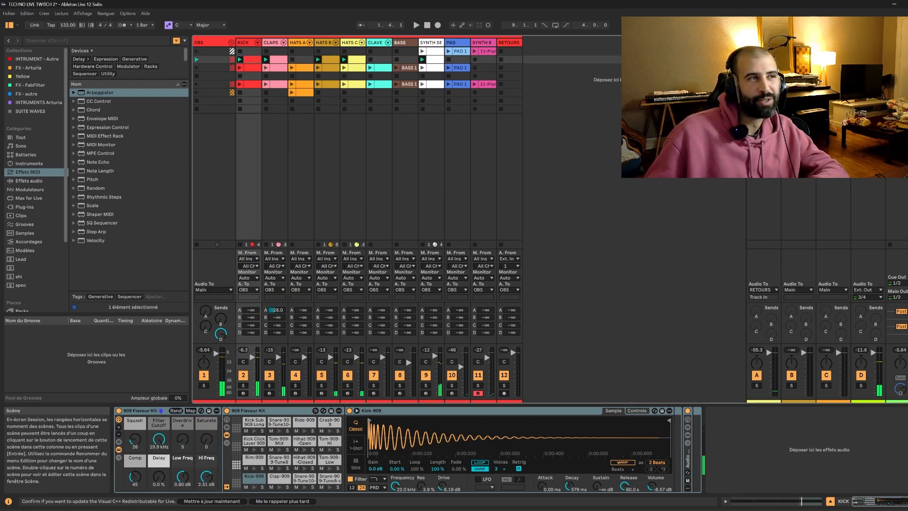
pyautogui.click(889, 51)
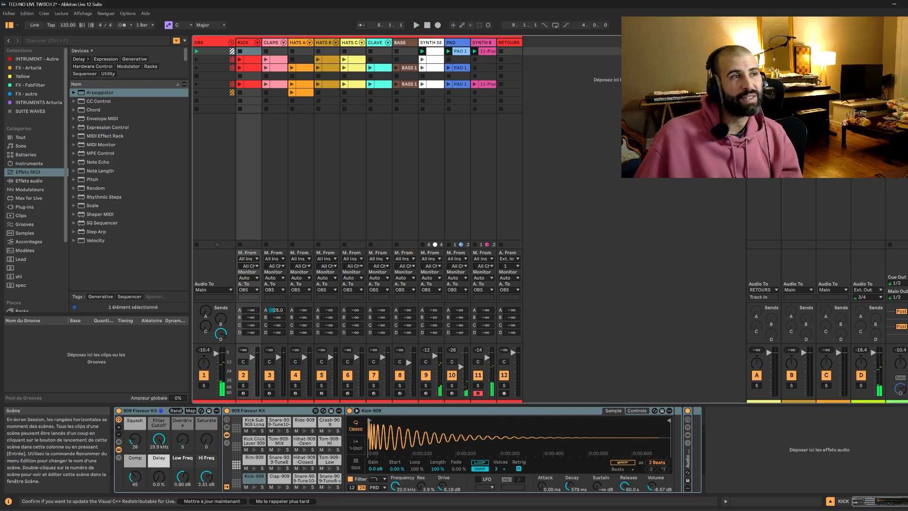
pyautogui.click(890, 59)
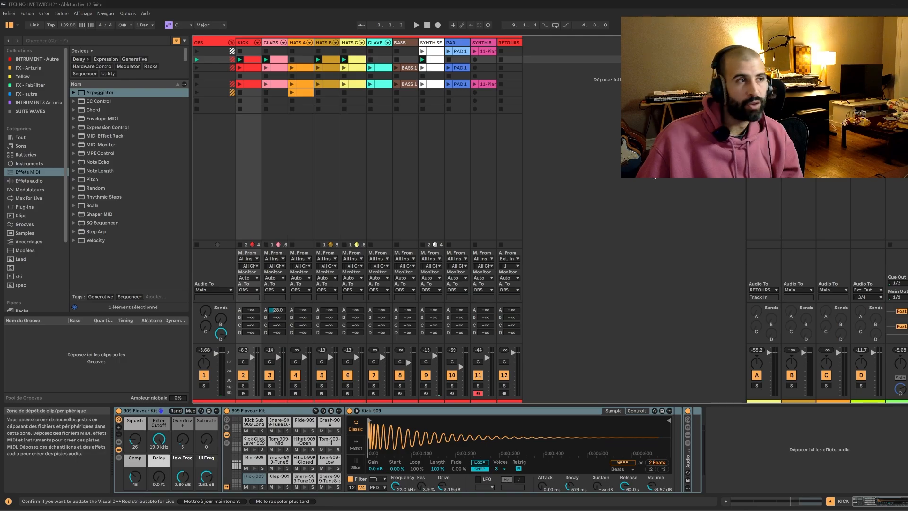
# Inspect the SYNTH SEQ LEAD clips of the first two scenes and display the track's Pigments sequencer.
pyautogui.doubleClick(435, 61)
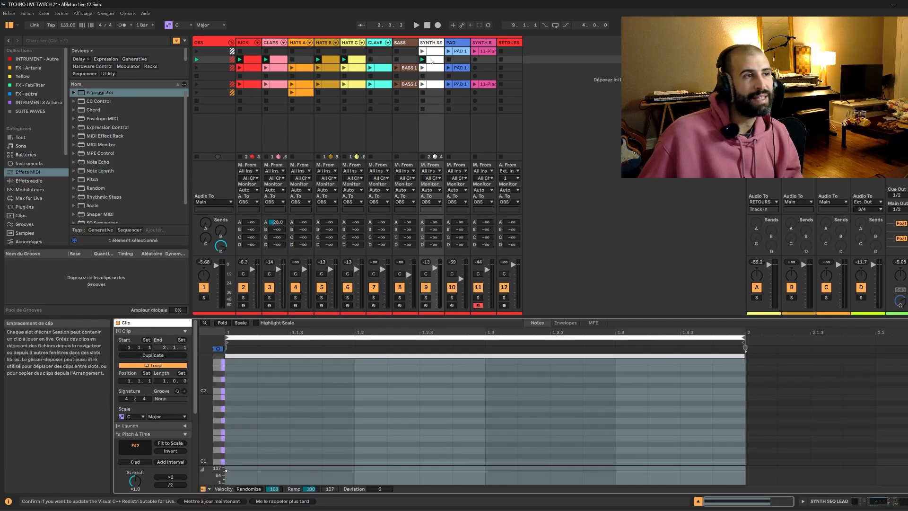
pyautogui.click(433, 53)
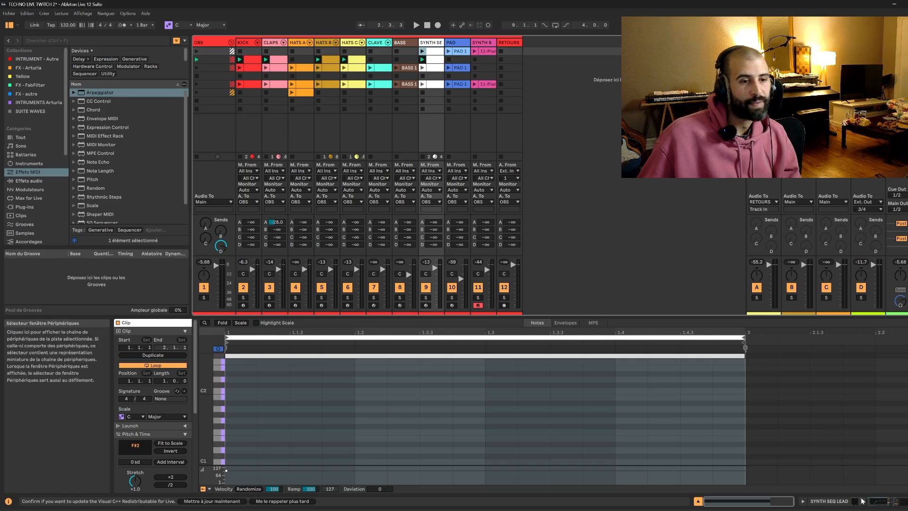
pyautogui.click(829, 501)
pyautogui.click(133, 411)
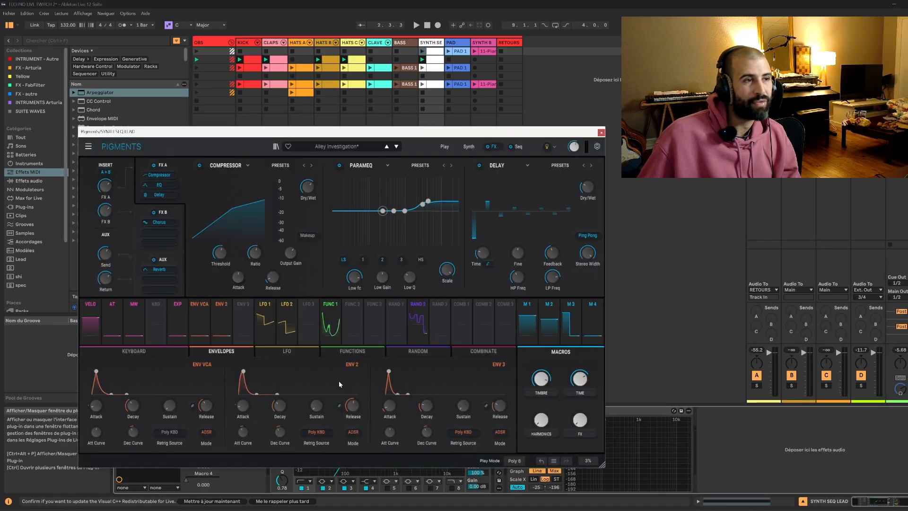
pyautogui.moveTo(518, 135); pyautogui.dragTo(601, 161)
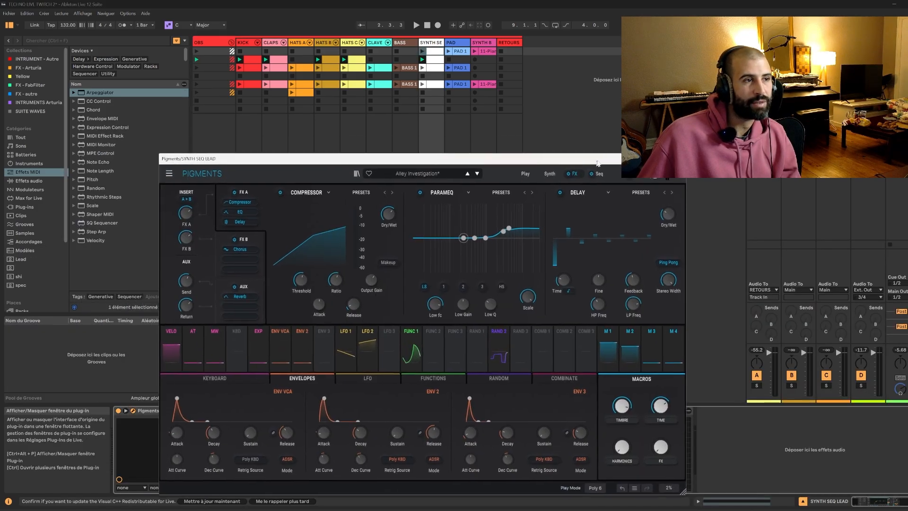
pyautogui.click(601, 174)
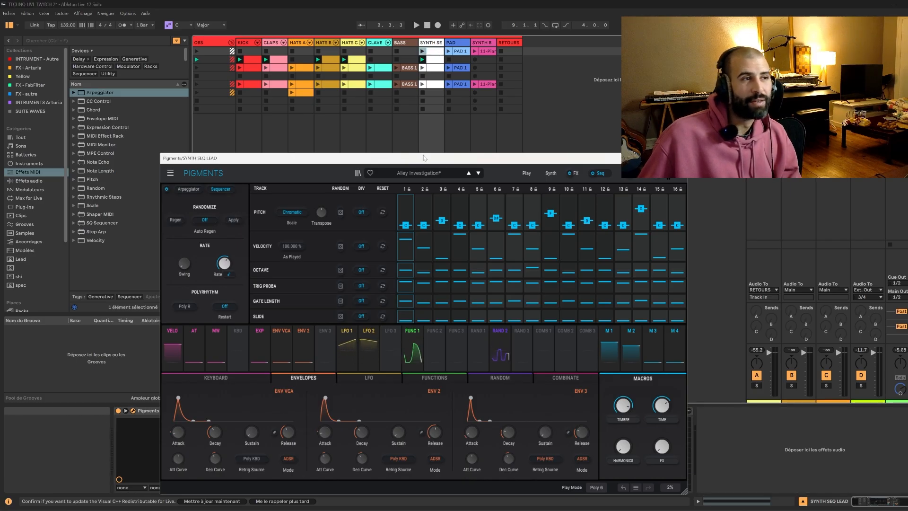
pyautogui.moveTo(424, 157); pyautogui.dragTo(622, 301)
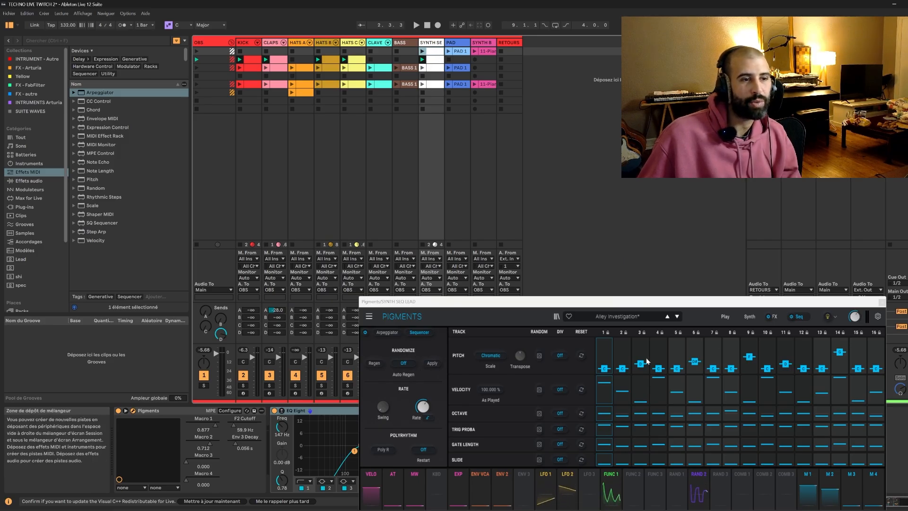
# Duplicate the SYNTH SEQ LEAD track.
pyautogui.rightClick(430, 44)
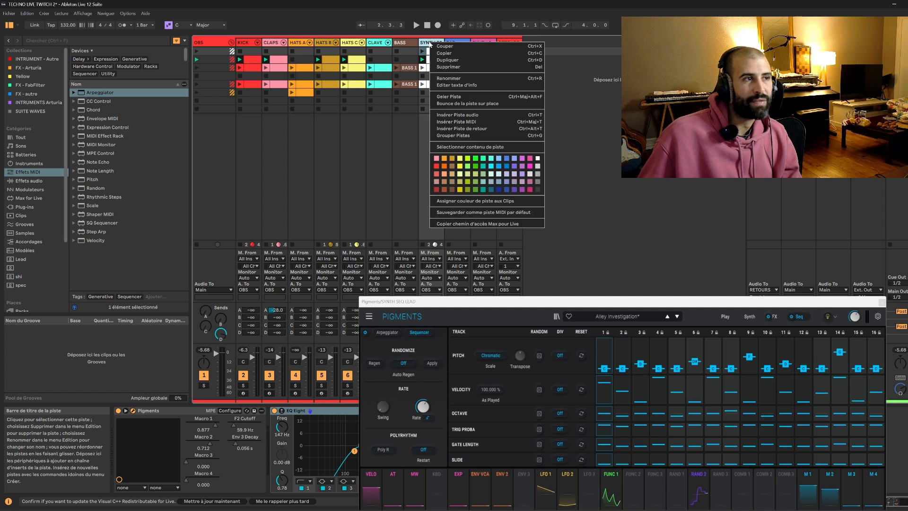
pyautogui.click(422, 44)
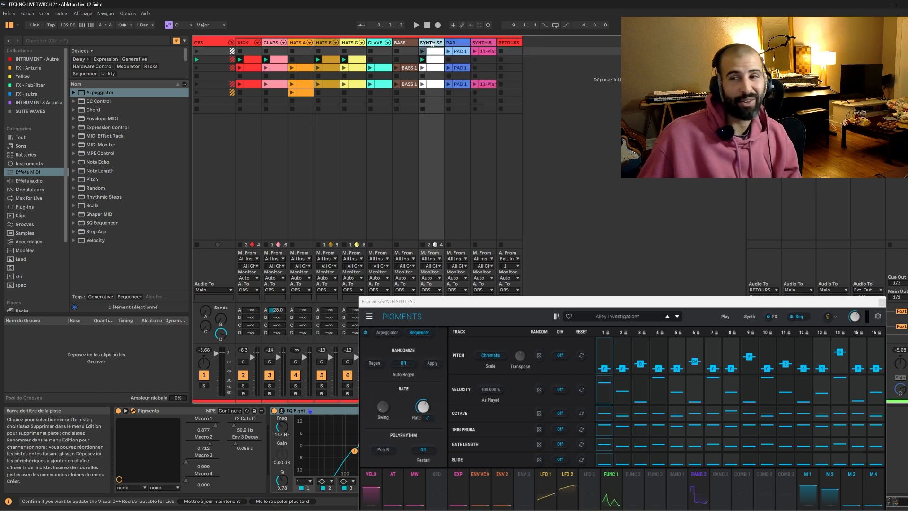
pyautogui.rightClick(433, 43)
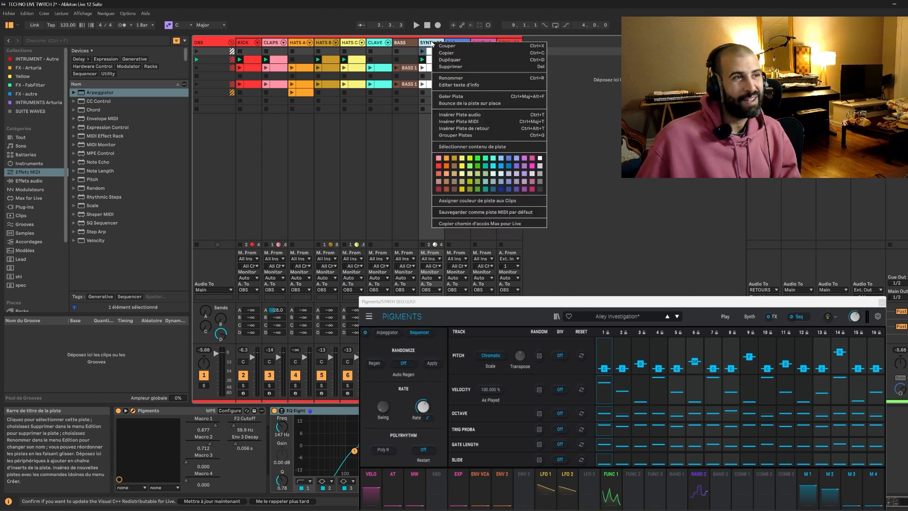
pyautogui.click(450, 63)
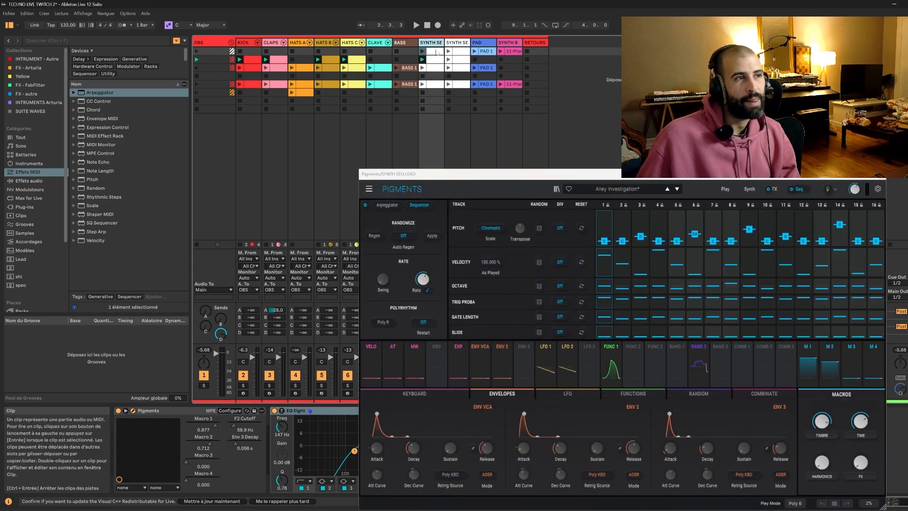
# Delete all but the first scene's clip from the original SYNTH SEQ LEAD track, and delete the first scene's clip from its duplicate.
pyautogui.click(436, 60)
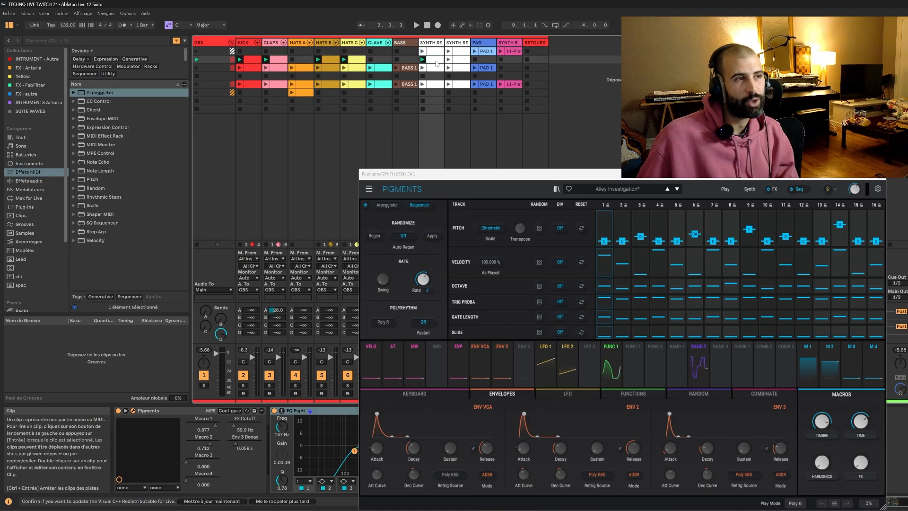
pyautogui.press('Delete')
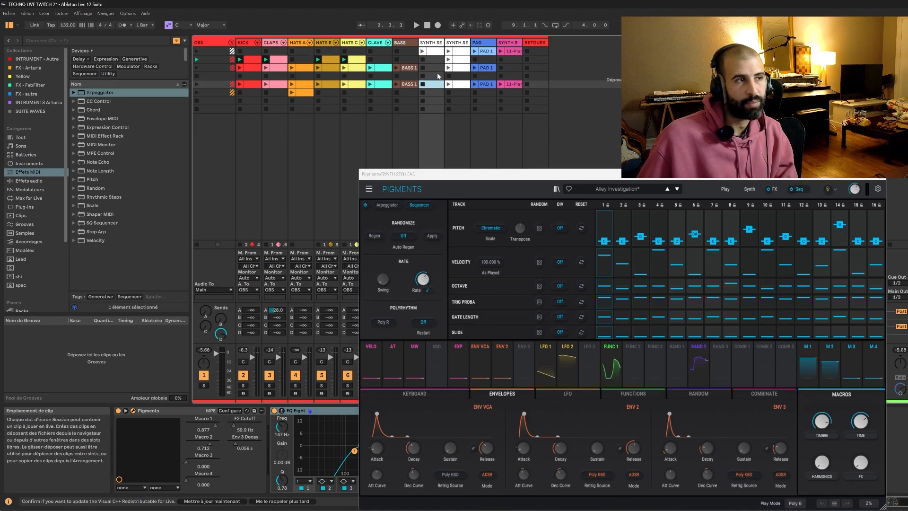
pyautogui.click(435, 43)
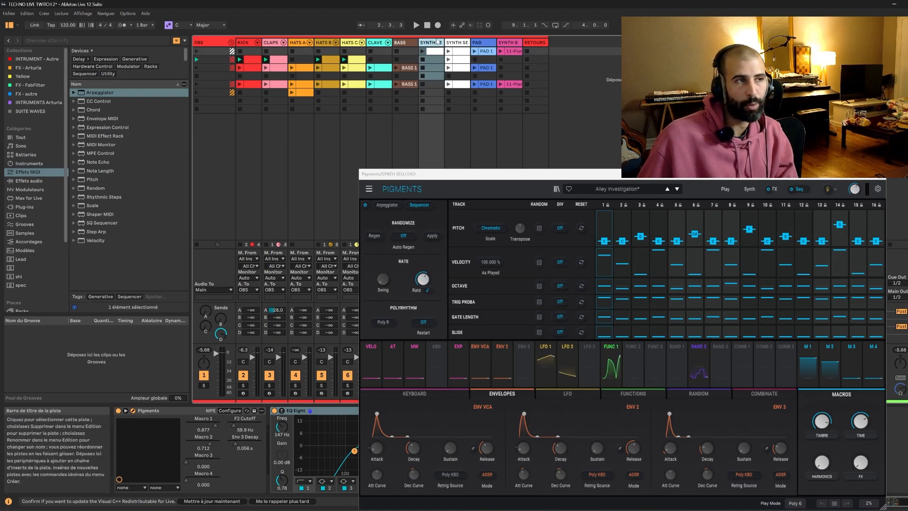
pyautogui.click(459, 52)
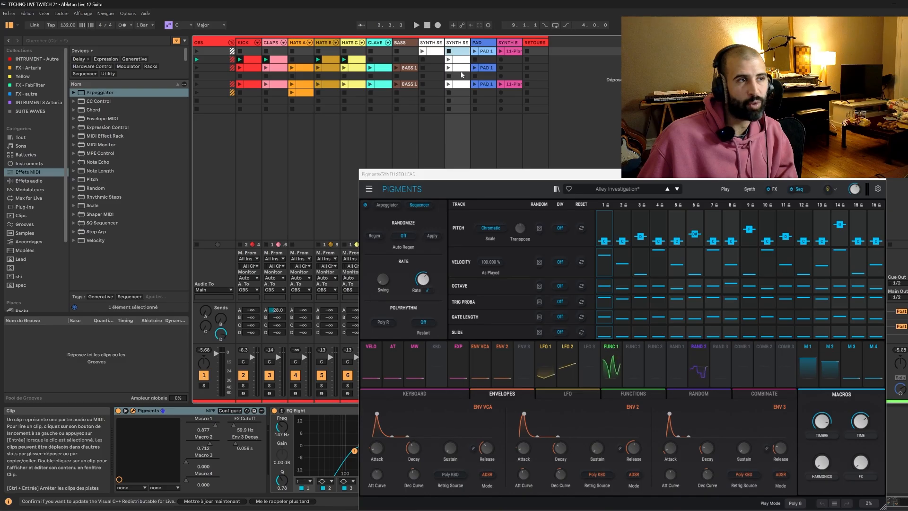
pyautogui.click(460, 59)
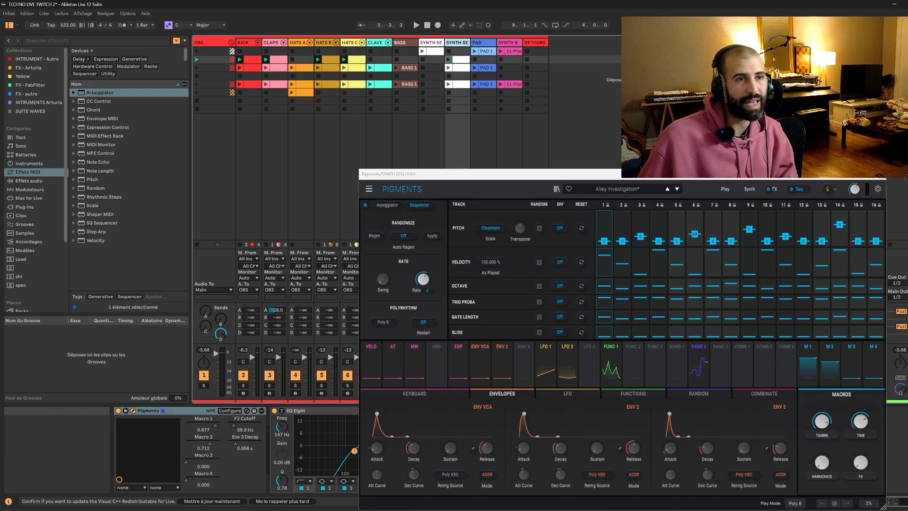
# Play back the second, third and first scenes to check how the two SYNTH SEQ LEAD tracks split the clips.
pyautogui.click(889, 60)
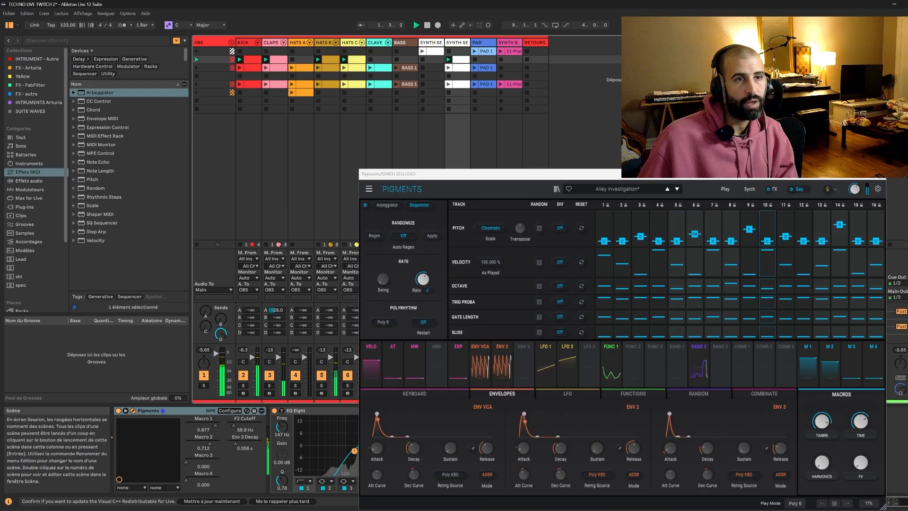
pyautogui.press('space')
pyautogui.click(890, 68)
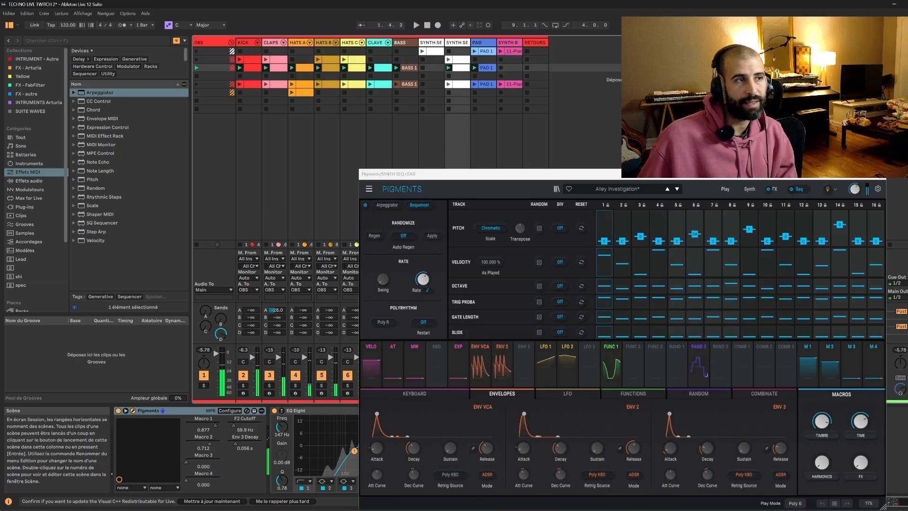
pyautogui.press('space')
pyautogui.click(890, 51)
pyautogui.press('space')
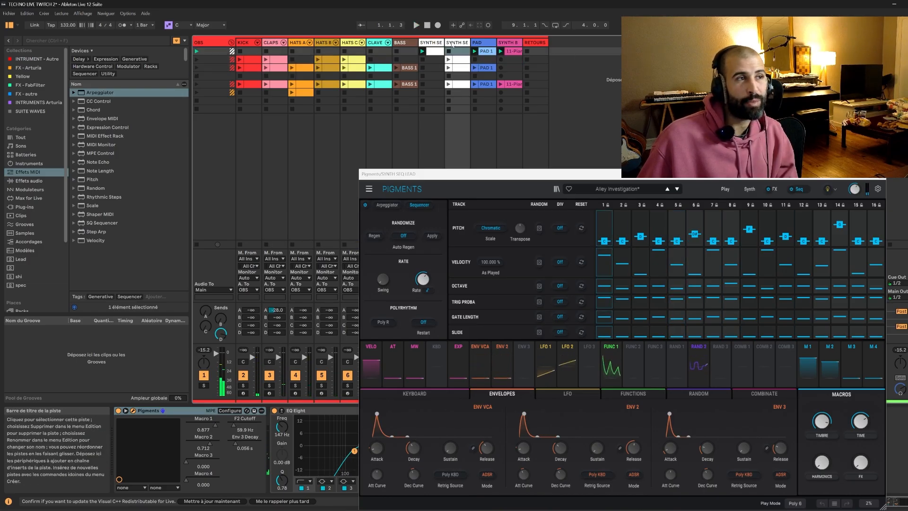
pyautogui.click(433, 43)
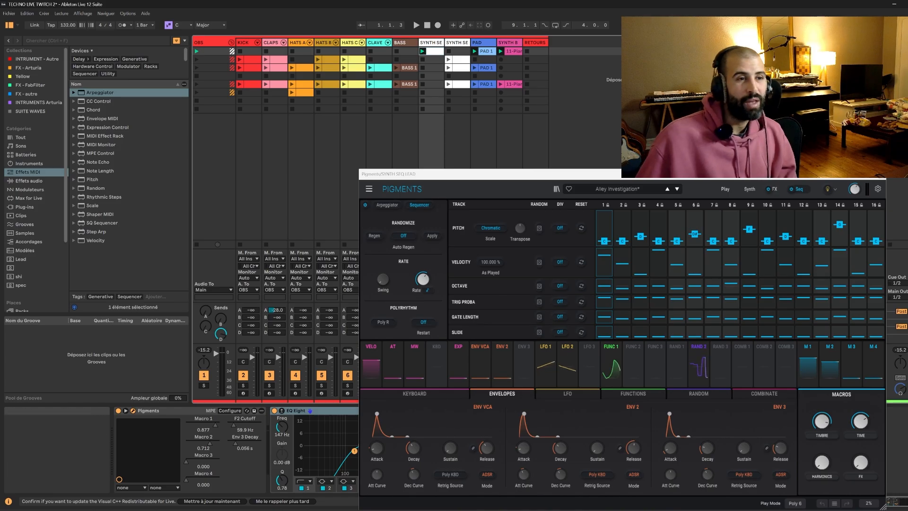
pyautogui.click(460, 61)
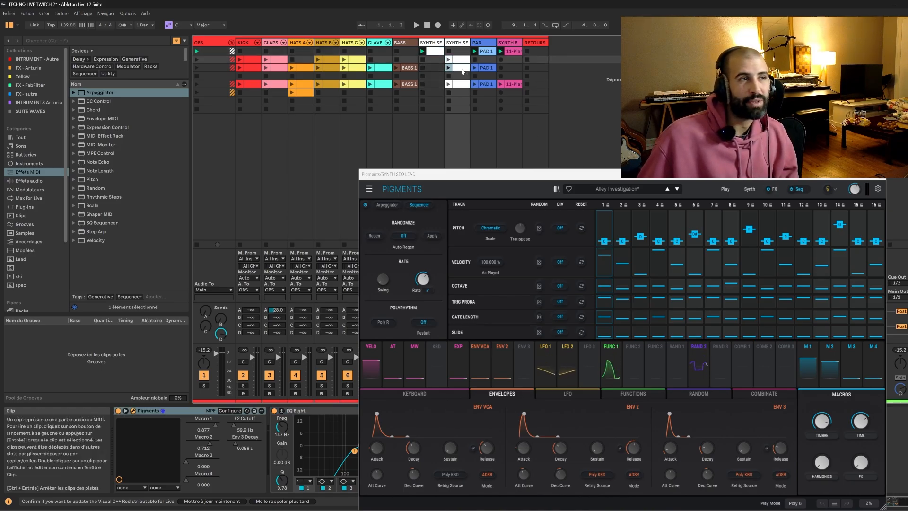
# Check the second and third scenes' clips on the duplicated SYNTH SEQ LEAD track and play back with the original track's first-scene clip selected.
pyautogui.click(458, 60)
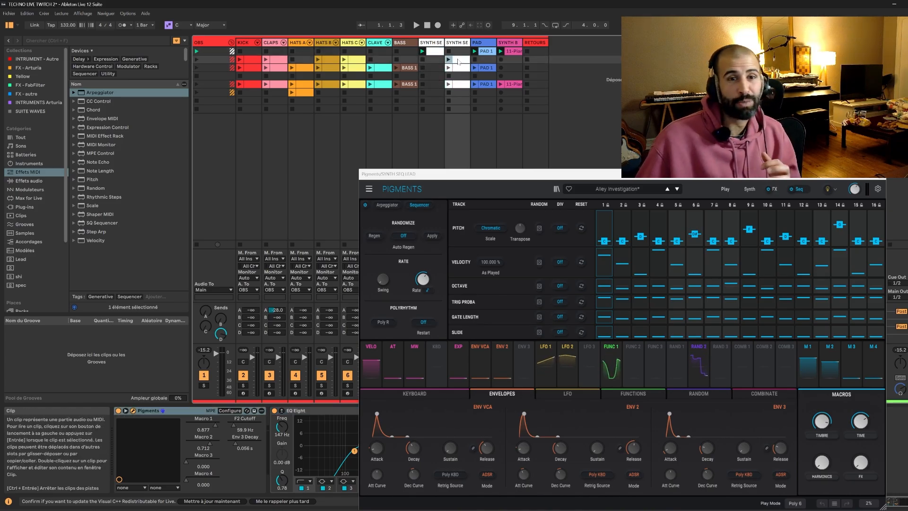
pyautogui.click(462, 69)
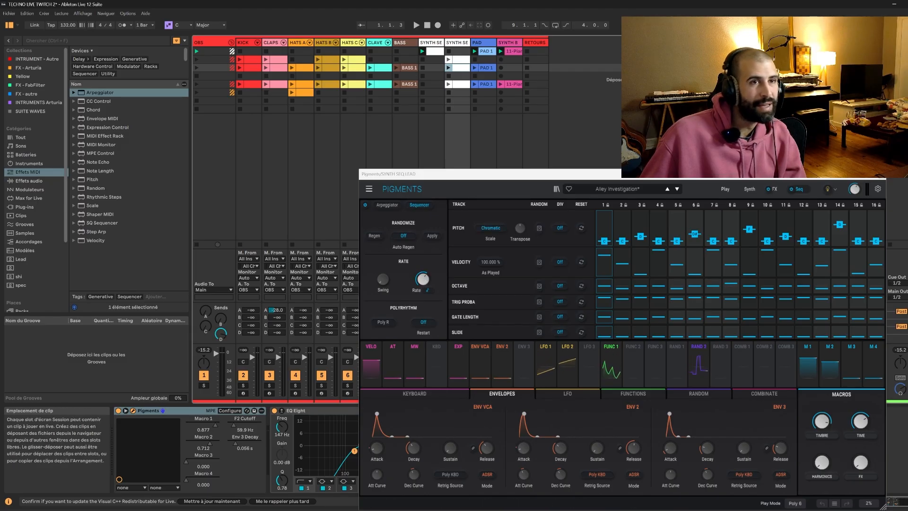
pyautogui.press('space')
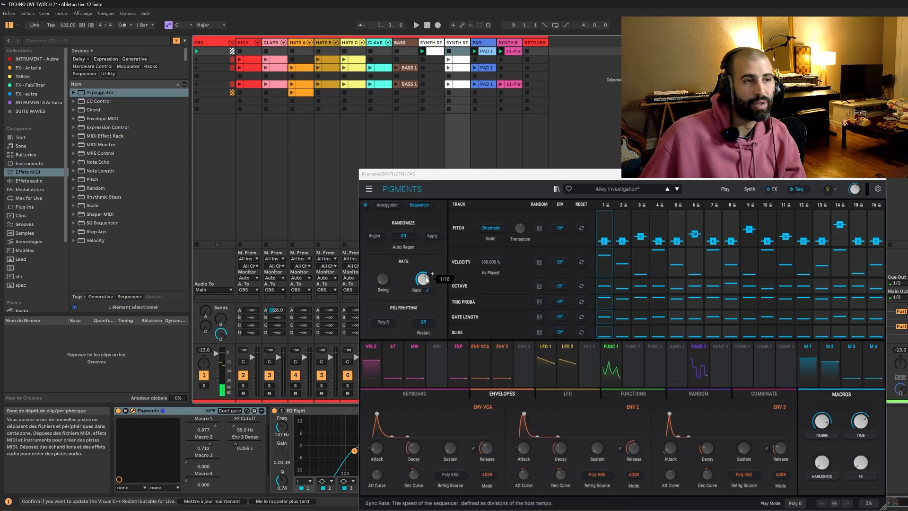
pyautogui.click(429, 50)
pyautogui.press('space')
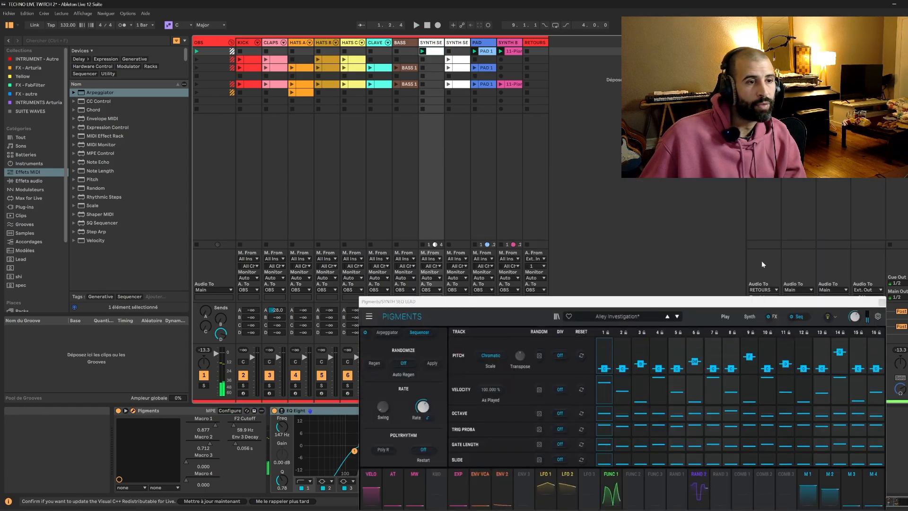
# Try out the Rate and Swing settings of the Pigments sequencer on the original SYNTH SEQ LEAD track during playback.
pyautogui.moveTo(760, 302); pyautogui.dragTo(740, 148)
pyautogui.press('space')
pyautogui.moveTo(406, 252); pyautogui.dragTo(405, 265)
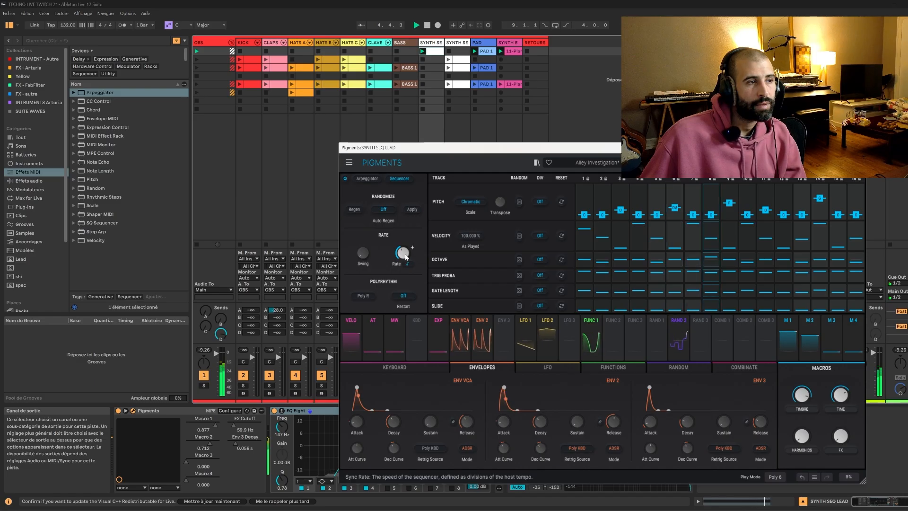
pyautogui.moveTo(365, 257); pyautogui.dragTo(364, 206)
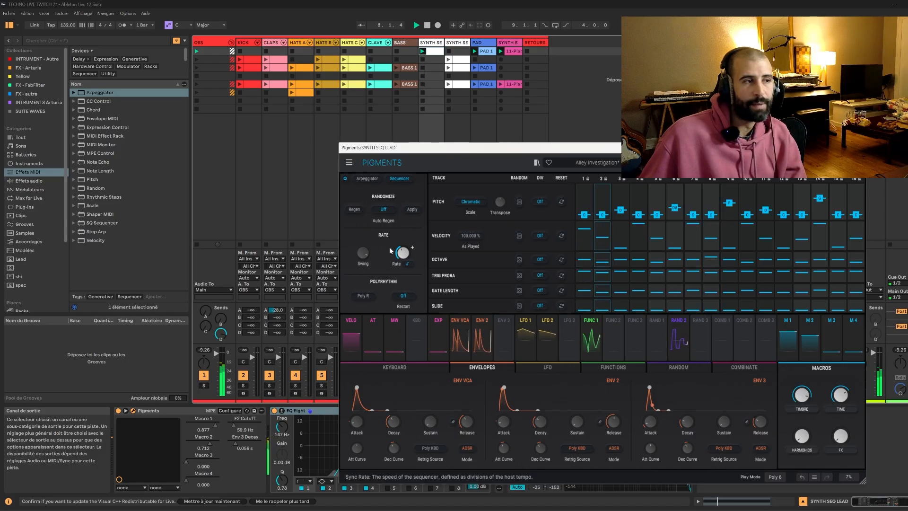
# Raise the pitch and velocity of step 3 in the Pigments sequencer.
pyautogui.moveTo(621, 210); pyautogui.dragTo(623, 210)
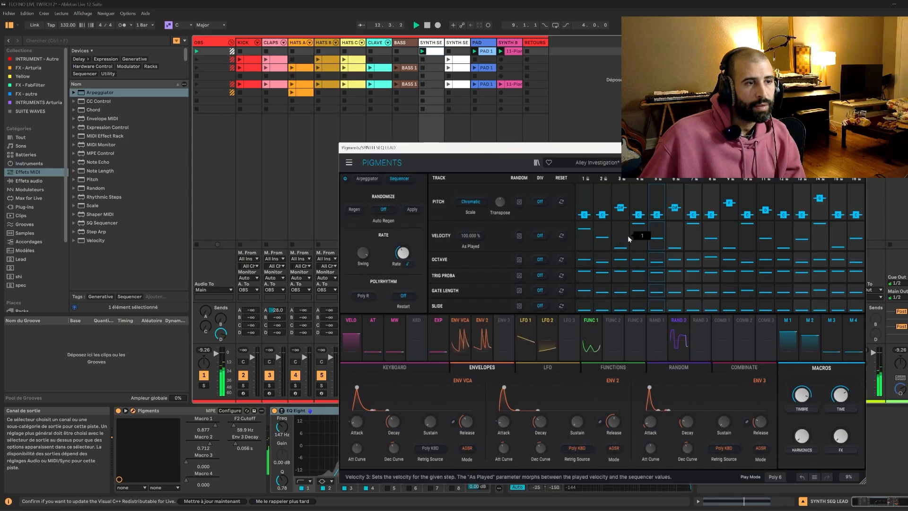
pyautogui.moveTo(627, 240); pyautogui.dragTo(620, 233)
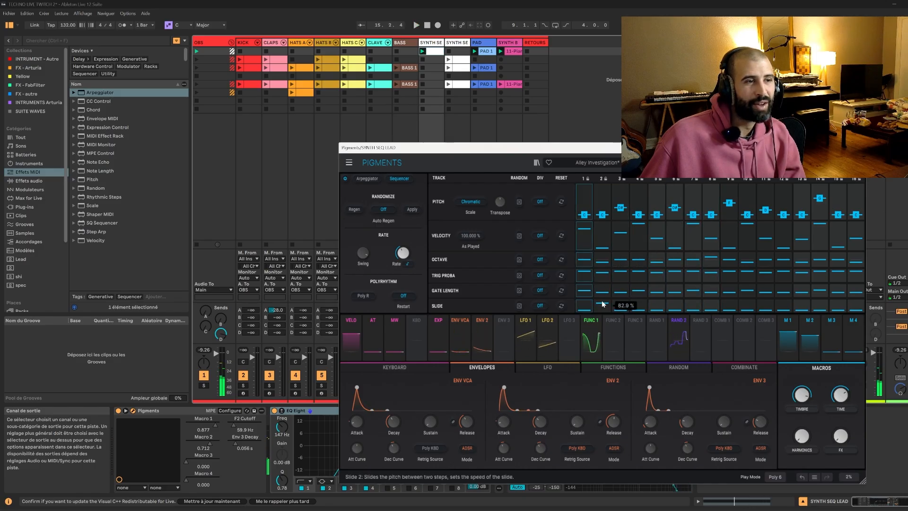
# Add slide to sequencer steps 2, 3 and 4, with step 2 at 40%, and listen to the pattern.
pyautogui.moveTo(620, 310); pyautogui.dragTo(627, 305)
pyautogui.press('space')
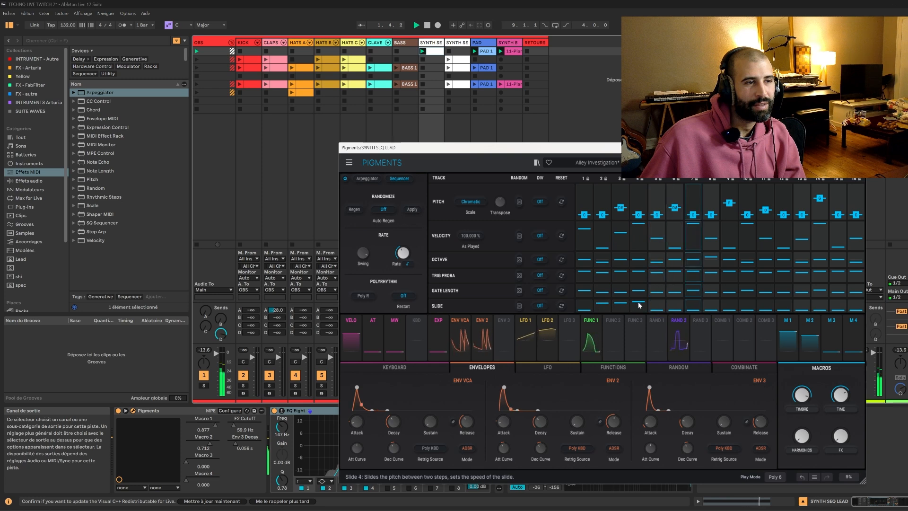
pyautogui.moveTo(646, 306); pyautogui.dragTo(635, 307)
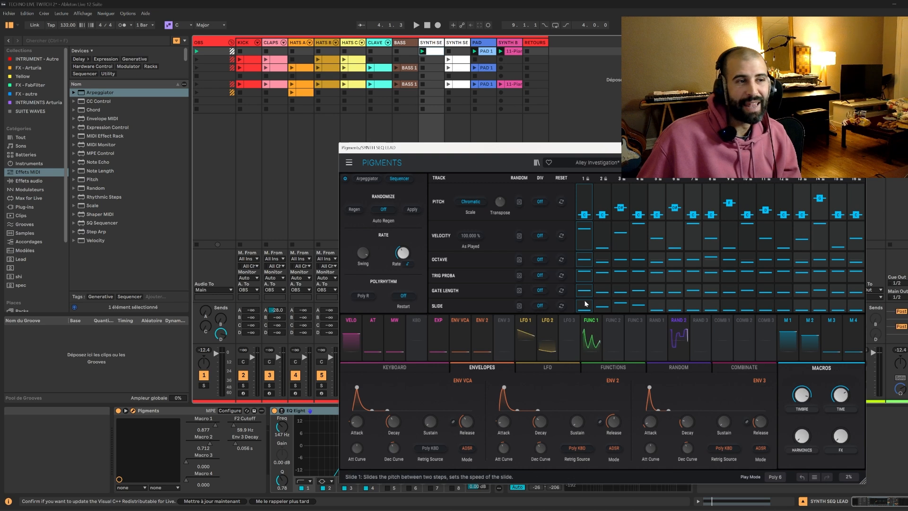
pyautogui.press('space')
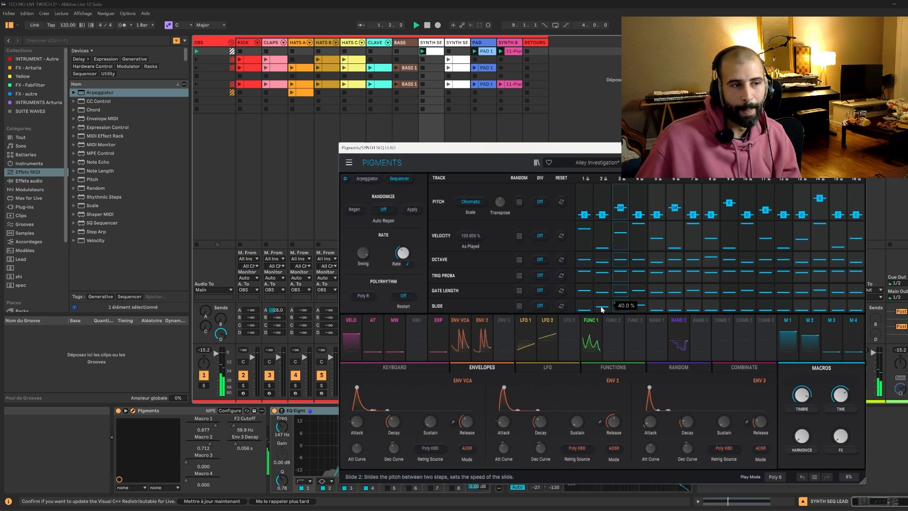
pyautogui.press('space')
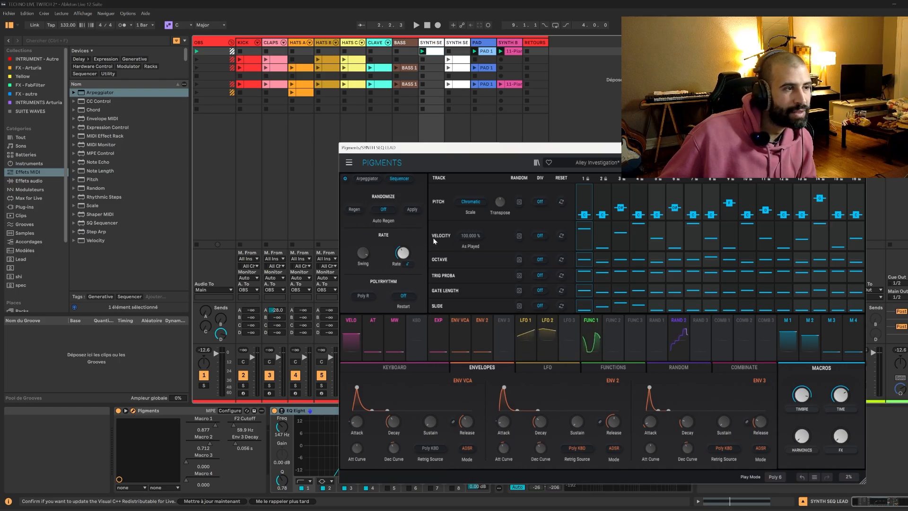
# Try a polyrhythm restart every 1/2 bar during playback and set the restart back to Off.
pyautogui.click(406, 297)
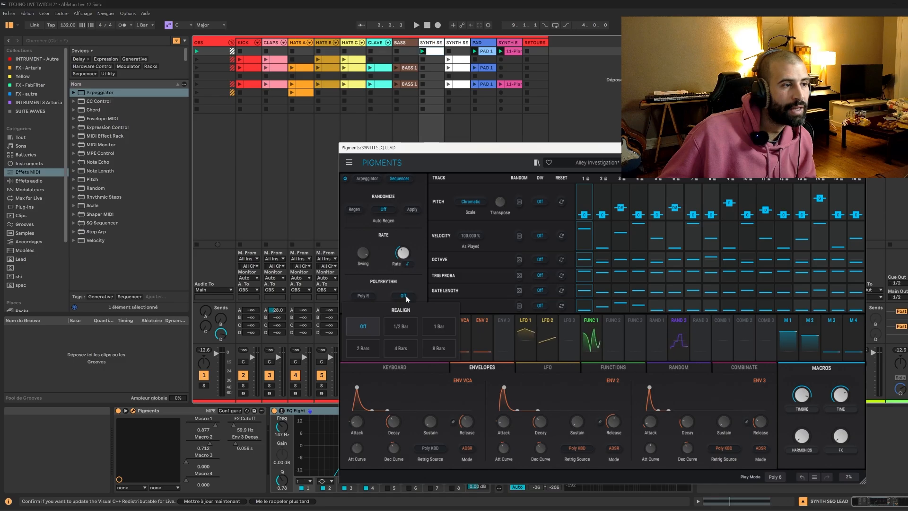
pyautogui.click(399, 324)
pyautogui.press('space')
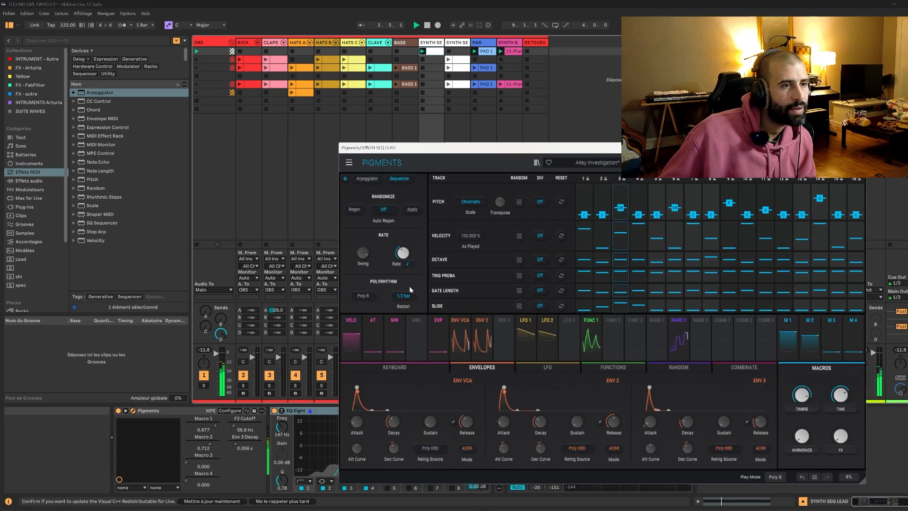
pyautogui.click(403, 295)
pyautogui.click(363, 326)
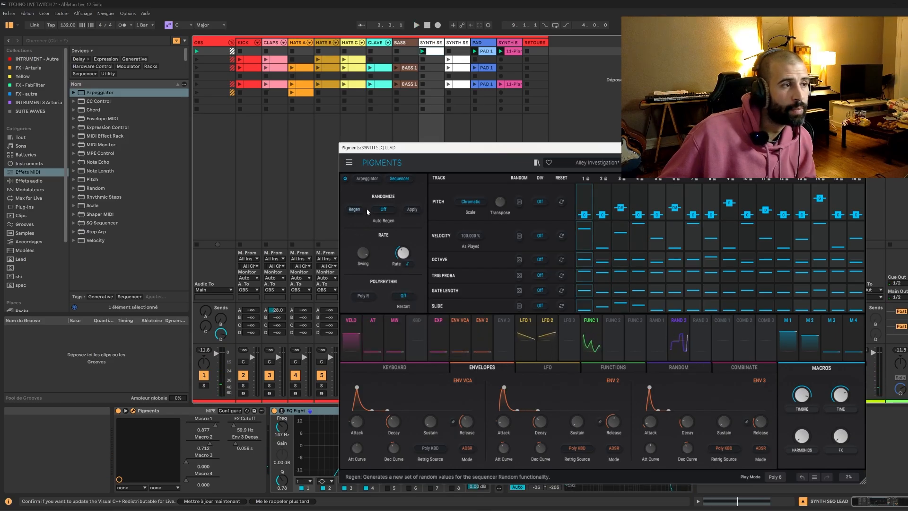
# Try the sequencer's Auto Regen and Poly R options and listen to the pattern.
pyautogui.click(384, 210)
pyautogui.click(384, 210)
pyautogui.click(385, 210)
pyautogui.click(384, 209)
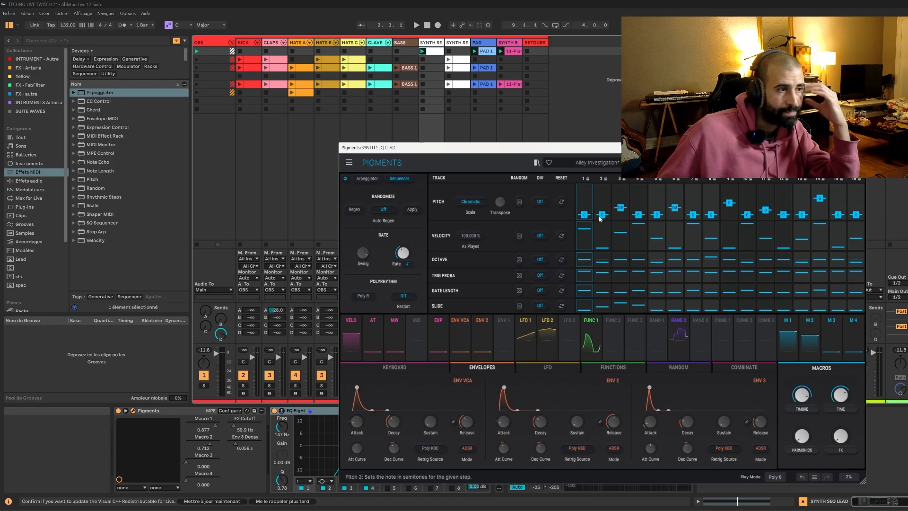
pyautogui.click(354, 294)
pyautogui.press('space')
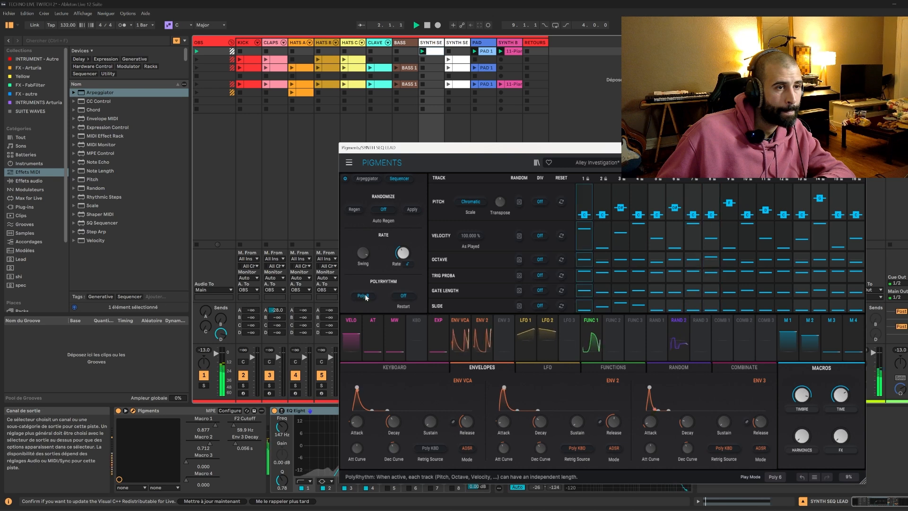
pyautogui.press('space')
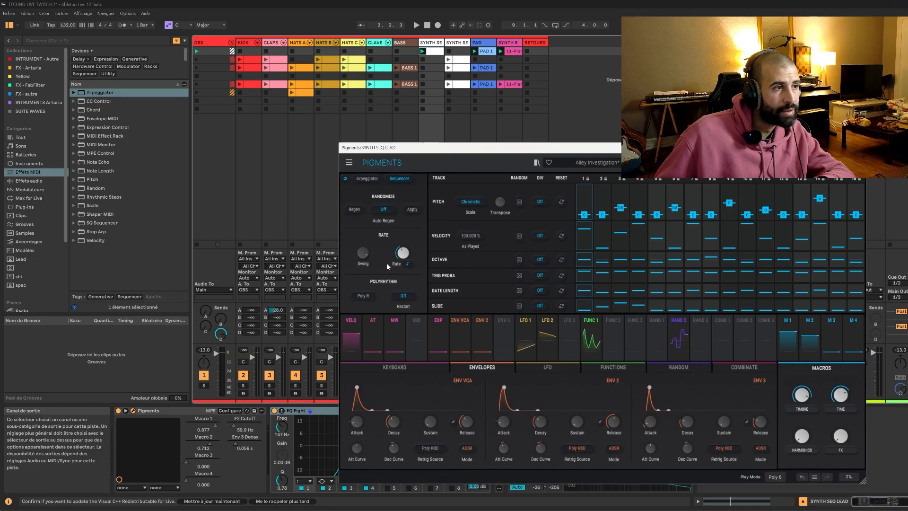
# Lower the trigger probability of sequencer steps 2 to 4, with step 4 at 60%, and play the pattern.
pyautogui.moveTo(585, 276)
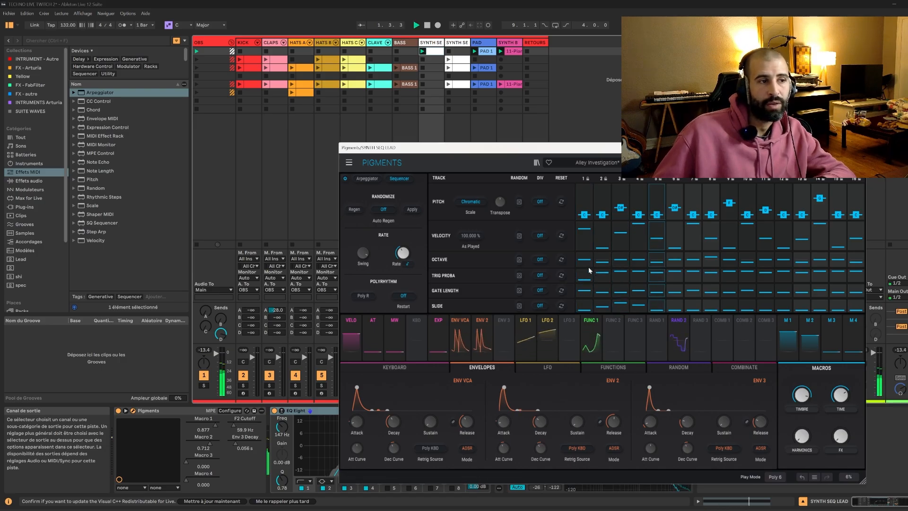
pyautogui.click(622, 277)
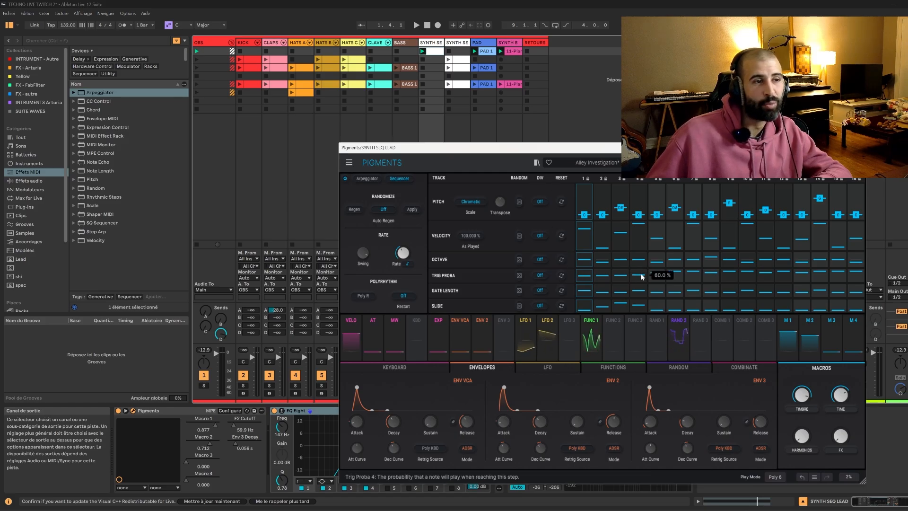
pyautogui.press('space')
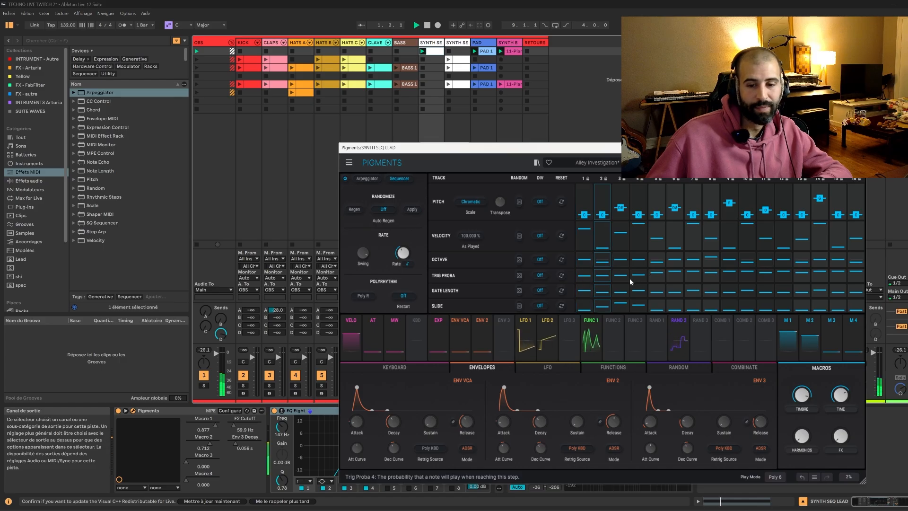
# View the available rate divider options for the sequencer's Pitch track.
pyautogui.moveTo(642, 281)
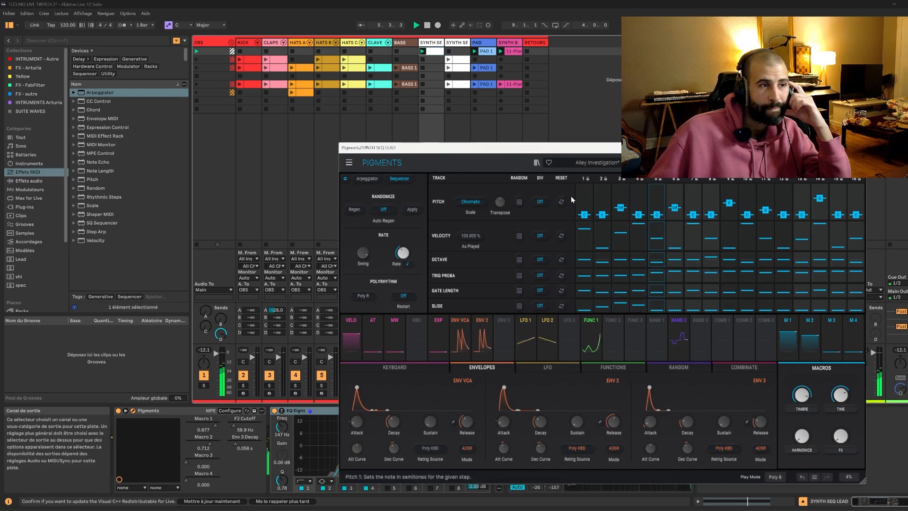
pyautogui.click(540, 202)
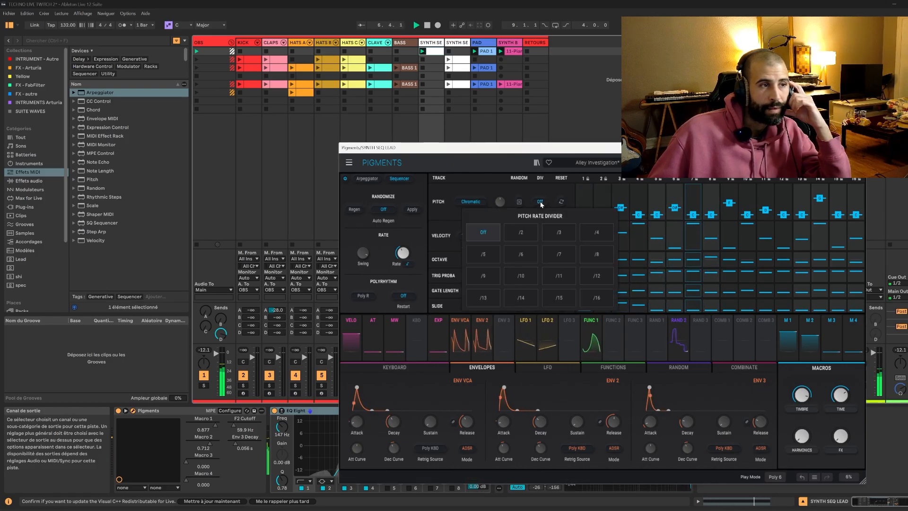
pyautogui.click(540, 203)
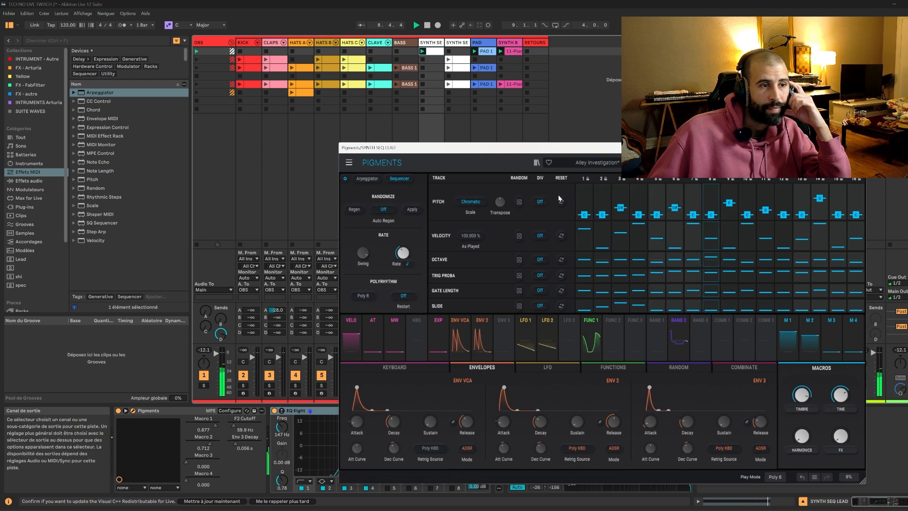
# Open the first scene's SYNTH SEQ LEAD clip in the note editor and move the Pigments window clear of it.
pyautogui.doubleClick(440, 53)
pyautogui.moveTo(445, 147); pyautogui.dragTo(704, 353)
# Try the clip's note an octave higher at F#3 during playback and transpose it back down to F#2.
pyautogui.hotkey('shift', 'Up')
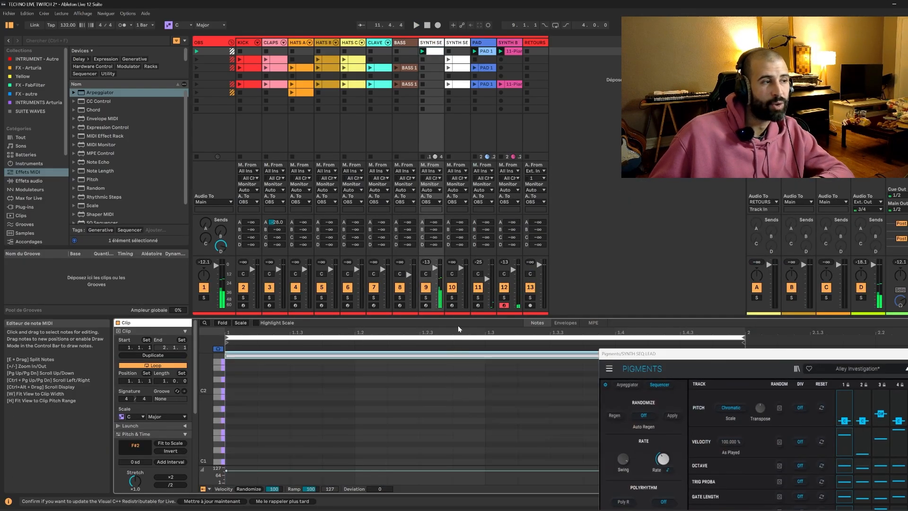
pyautogui.press('space')
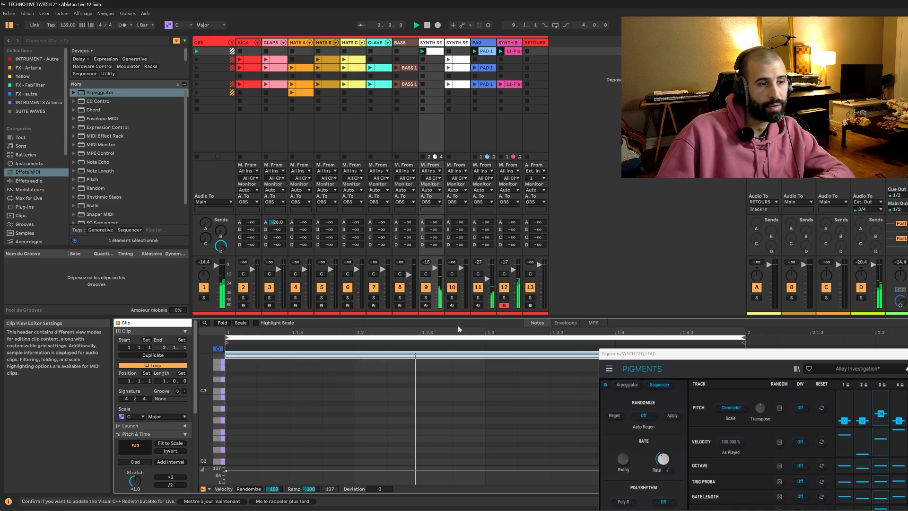
pyautogui.click(413, 359)
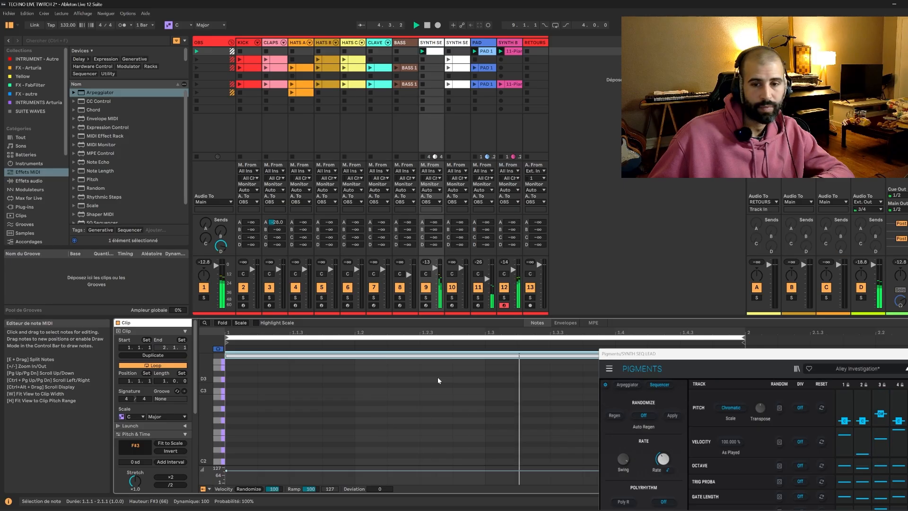
pyautogui.moveTo(700, 353); pyautogui.dragTo(577, 349)
pyautogui.moveTo(752, 349); pyautogui.dragTo(758, 338)
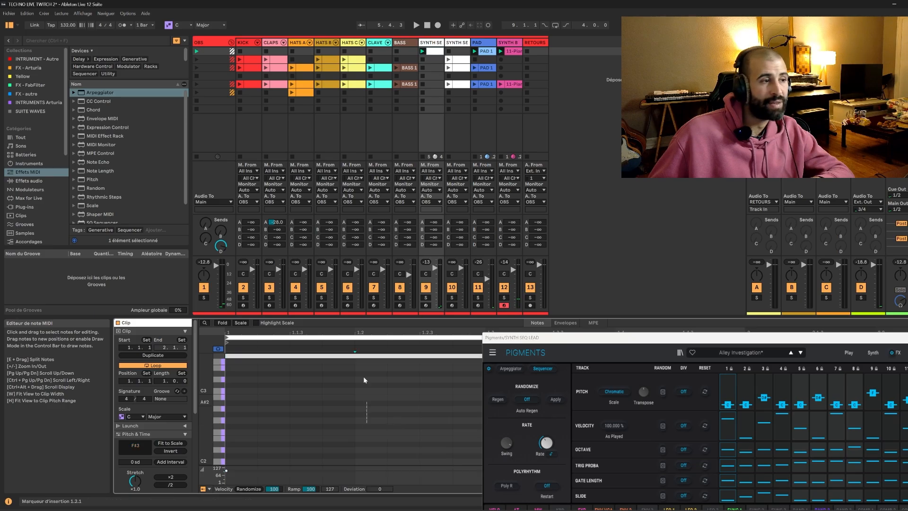
pyautogui.hotkey('shift', 'Down')
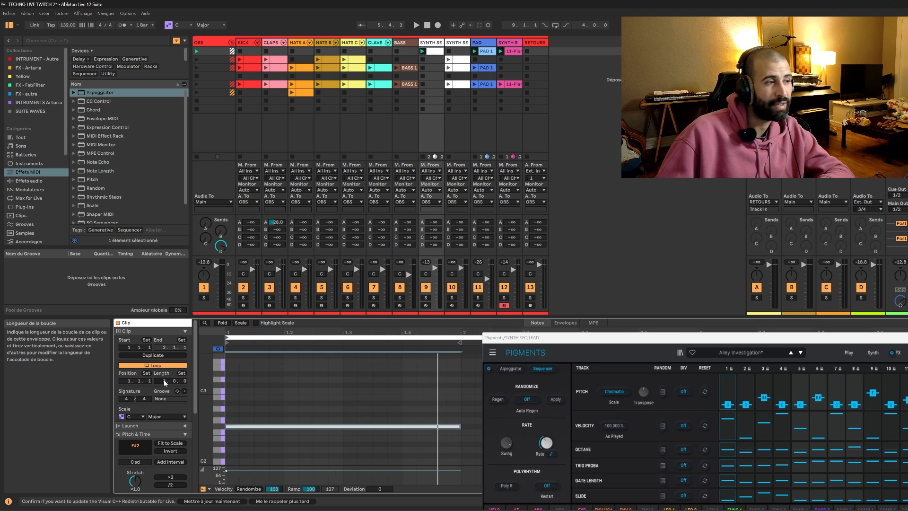
# Set the clip's loop length to 4 bars and extend the F#2 note across the whole loop.
pyautogui.moveTo(556, 336); pyautogui.dragTo(336, 463)
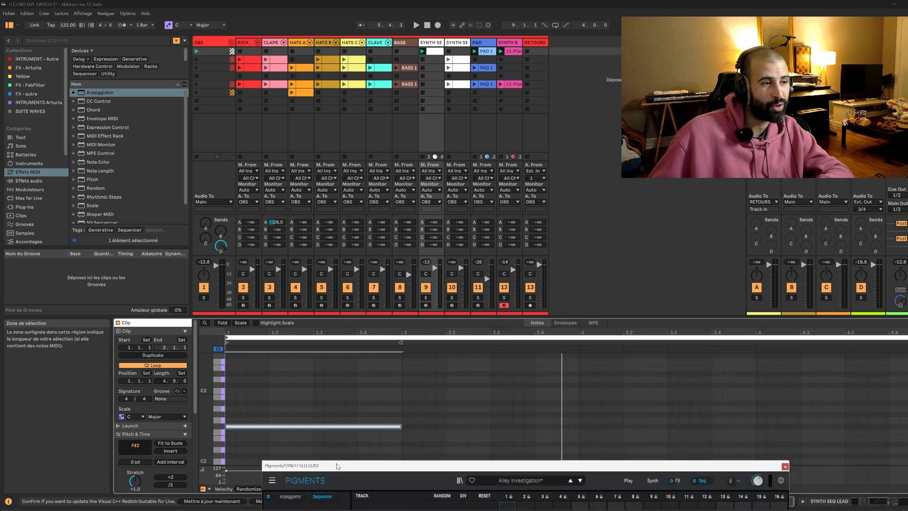
pyautogui.moveTo(400, 428); pyautogui.dragTo(906, 428)
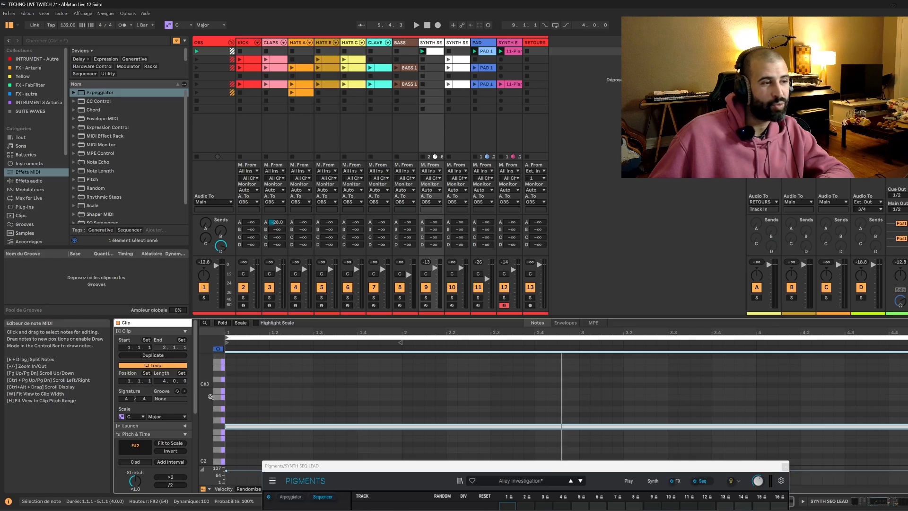
# Bring the Pigments sequencer back into view and play the four-bar clip to hear the pattern.
pyautogui.moveTo(428, 466); pyautogui.dragTo(442, 227)
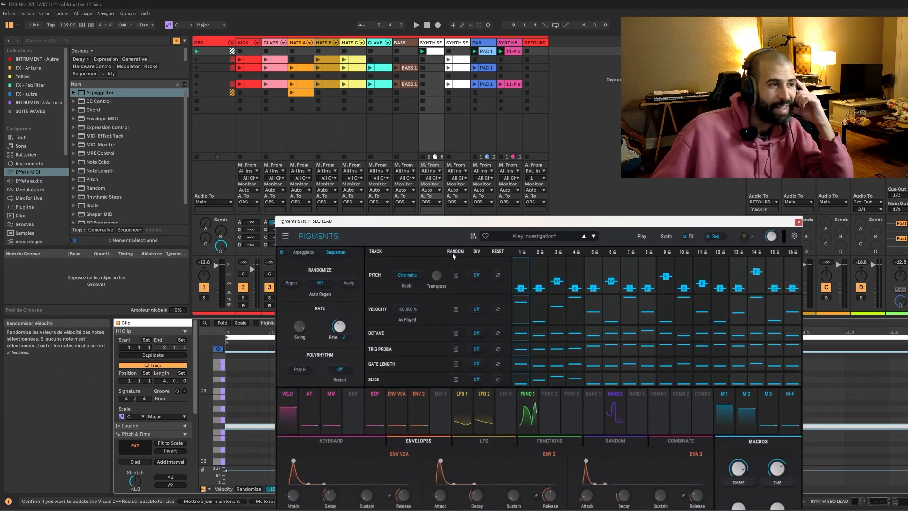
pyautogui.moveTo(507, 222); pyautogui.dragTo(600, 122)
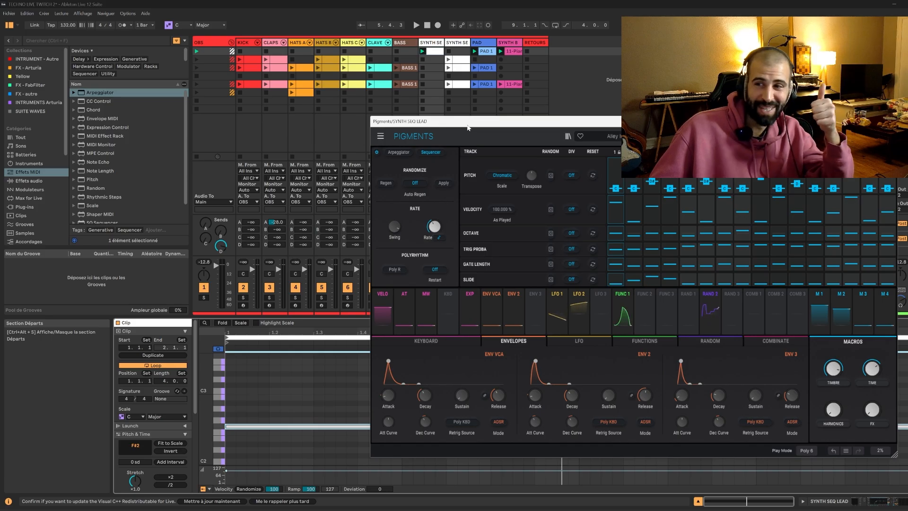
pyautogui.press('space')
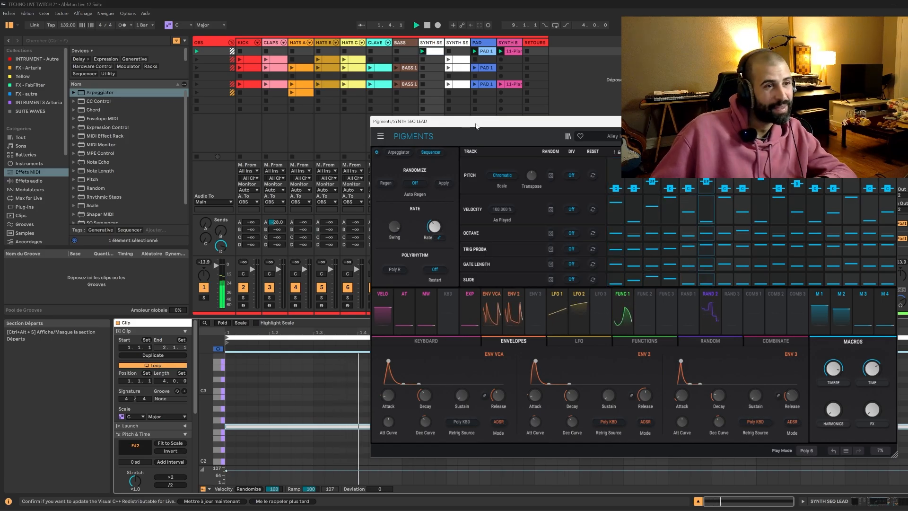
pyautogui.moveTo(636, 238)
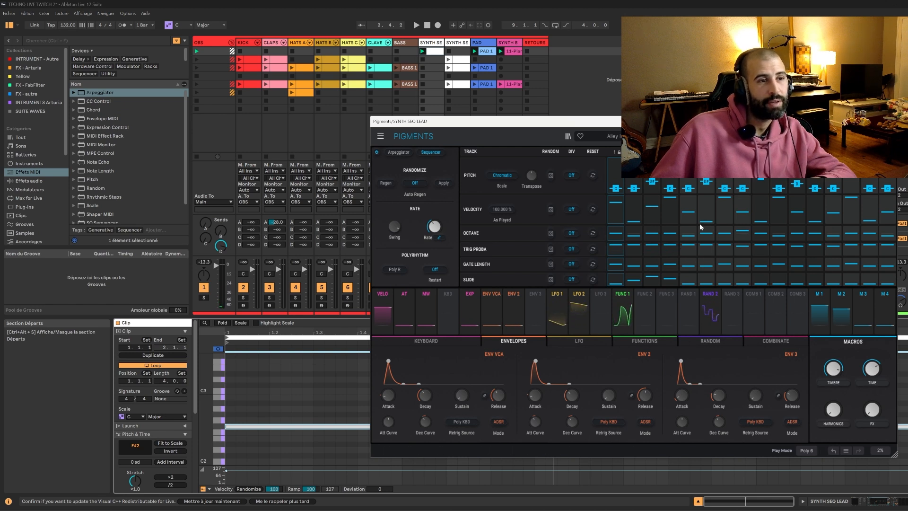
# Listen to the running clip while checking the Pigments sequencer's slide lane, and stop playback.
pyautogui.moveTo(676, 210)
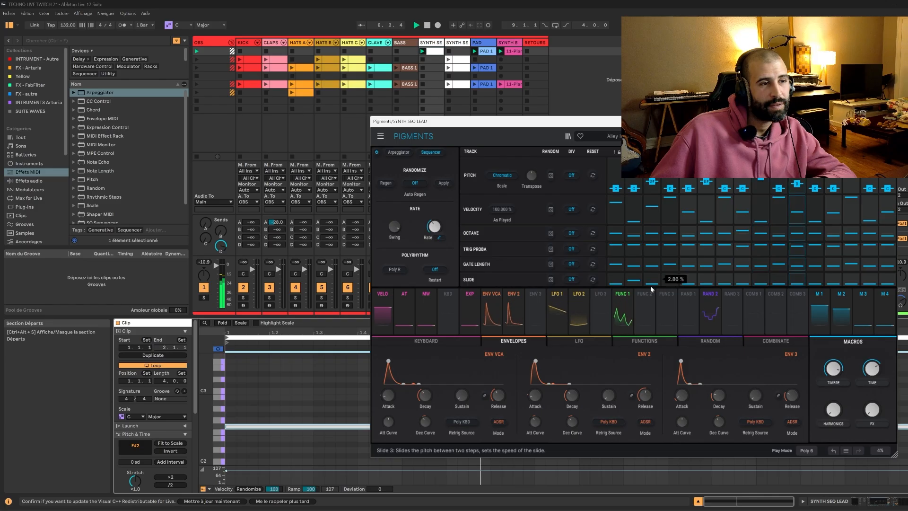
pyautogui.moveTo(712, 281); pyautogui.dragTo(785, 284)
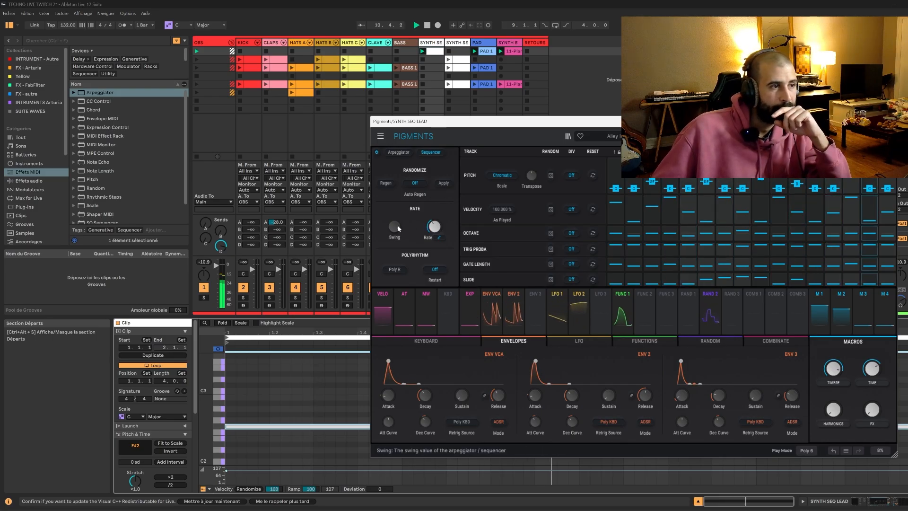
pyautogui.press('space')
# Switch the Pigments sequencer's rate type from straight-only sync to free-running BPM.
pyautogui.click(439, 238)
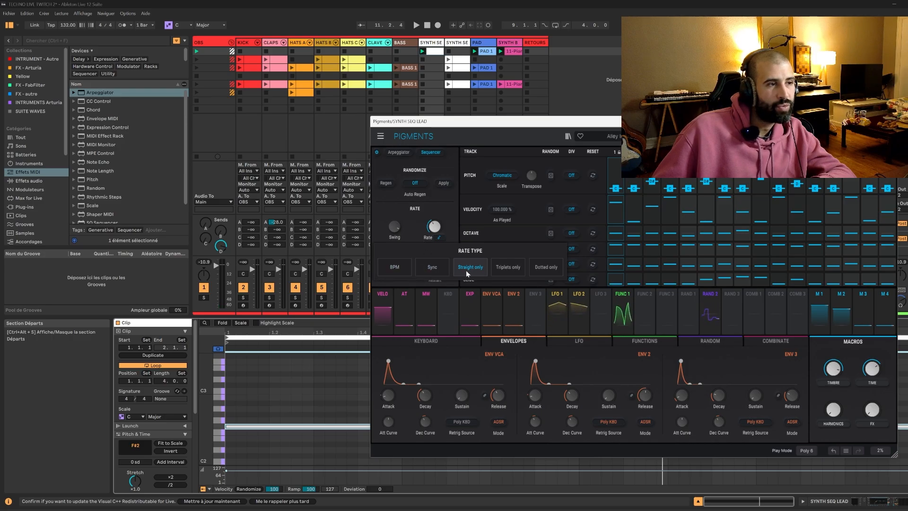
pyautogui.click(412, 236)
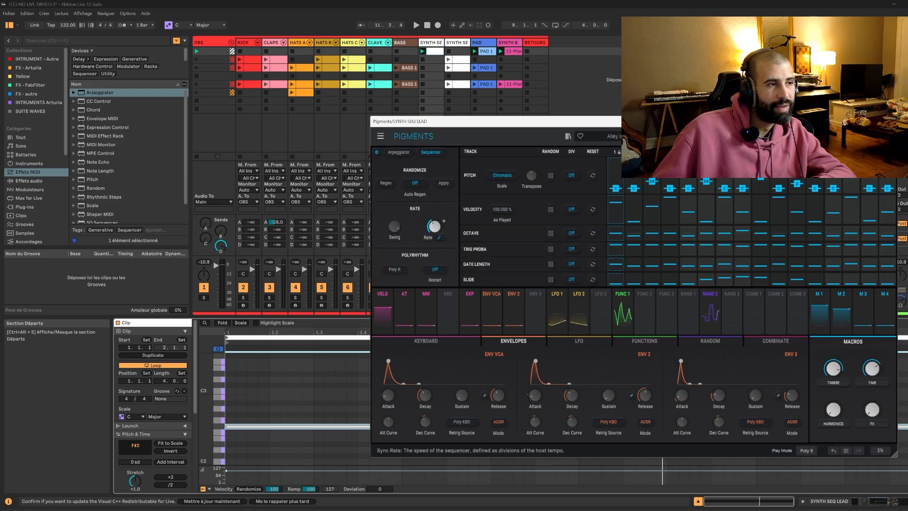
pyautogui.click(440, 237)
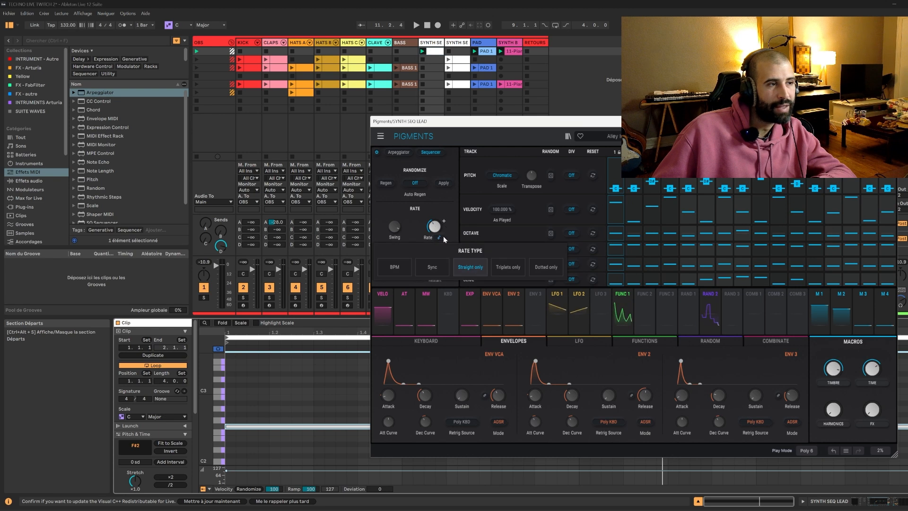
pyautogui.click(404, 267)
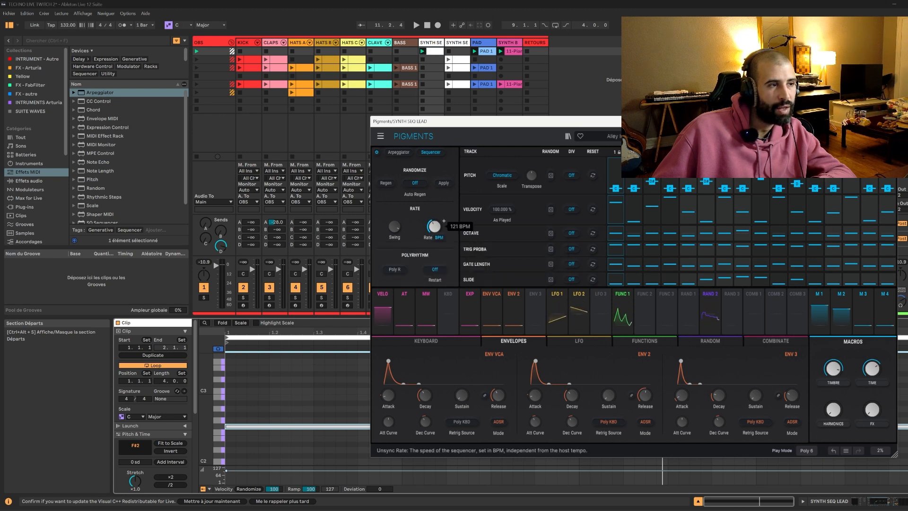
# Sweep the sequencer's unsynced rate during playback from about 24 BPM up to about 480 BPM.
pyautogui.press('space')
pyautogui.moveTo(434, 226); pyautogui.dragTo(443, 224)
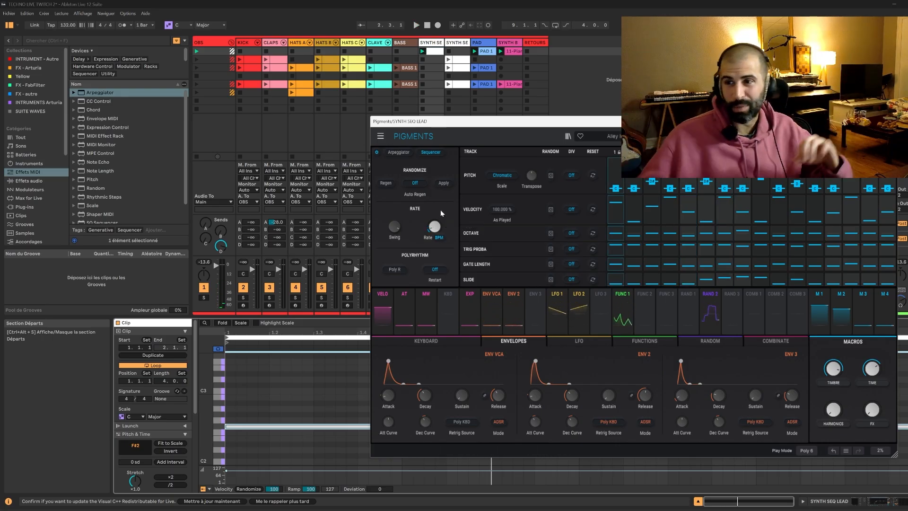
pyautogui.press('space')
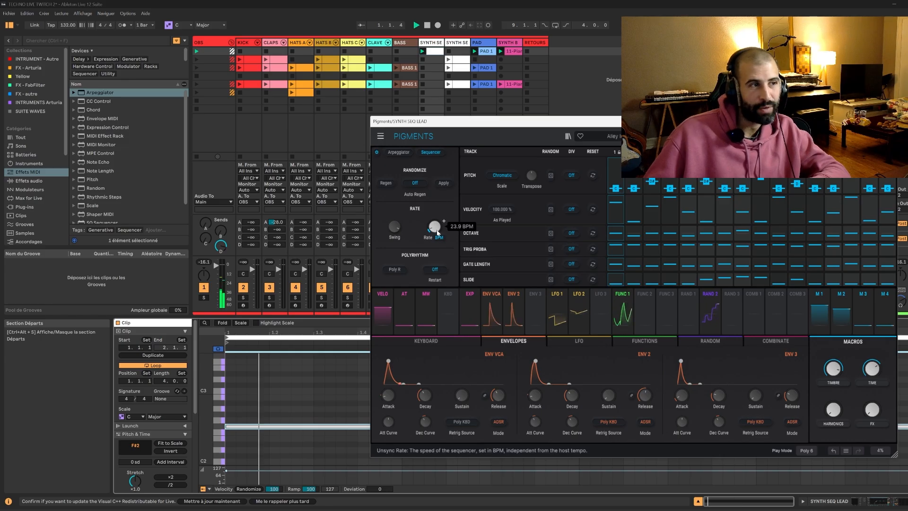
pyautogui.moveTo(434, 226); pyautogui.dragTo(434, 161)
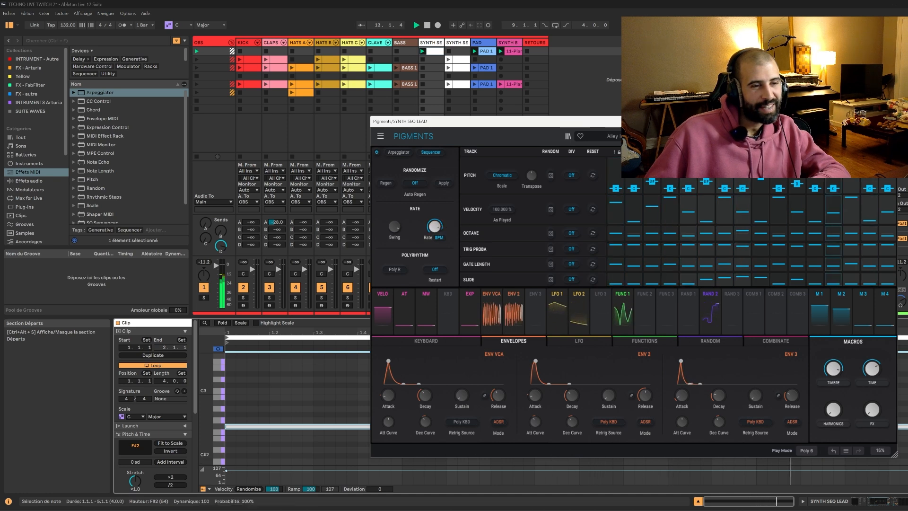
# Show the SYNTH SEQ LEAD track's device chain and nudge the sequencer's rate before stopping playback.
pyautogui.hotkey('shift', 'Tab')
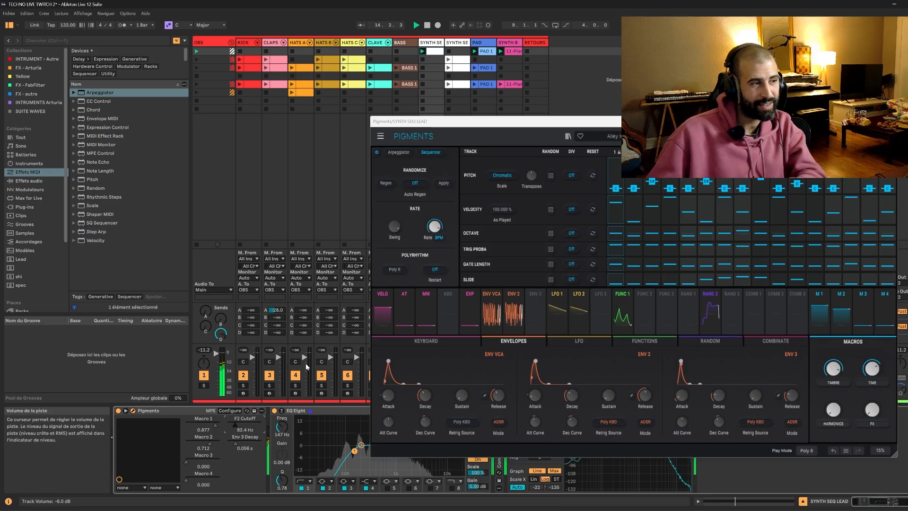
pyautogui.moveTo(437, 228)
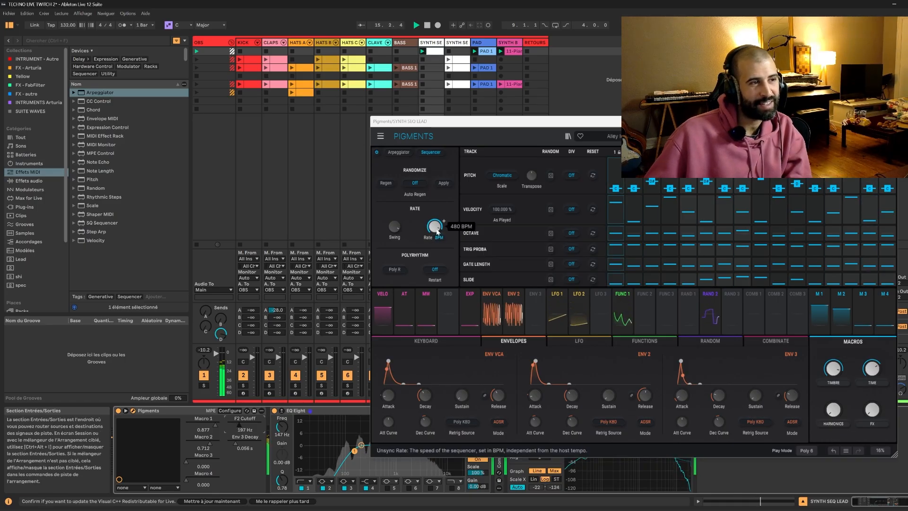
pyautogui.moveTo(436, 228); pyautogui.dragTo(436, 224)
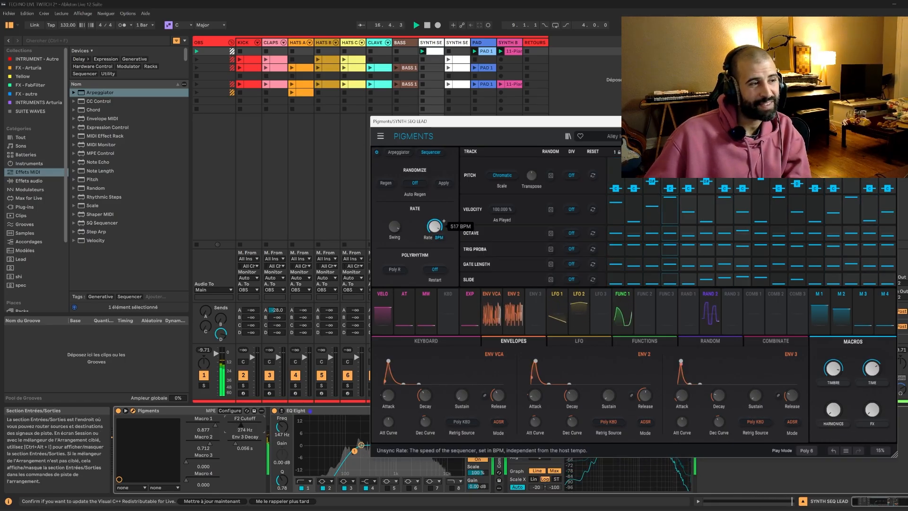
pyautogui.click(563, 109)
pyautogui.press('space')
# Set the Pigments device's F2 Cutoff to about 48.6 Hz and shift the plugin window up over the session grid.
pyautogui.moveTo(228, 425); pyautogui.dragTo(228, 463)
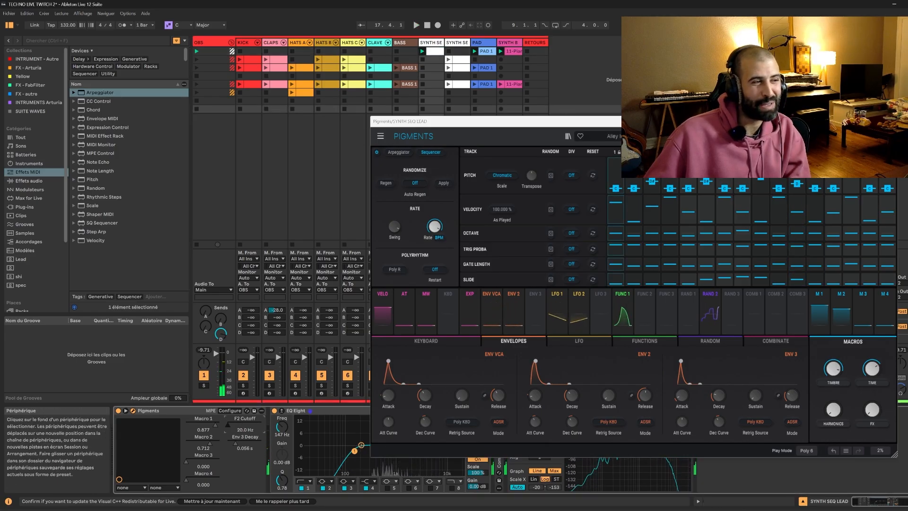
pyautogui.moveTo(228, 425); pyautogui.dragTo(234, 429)
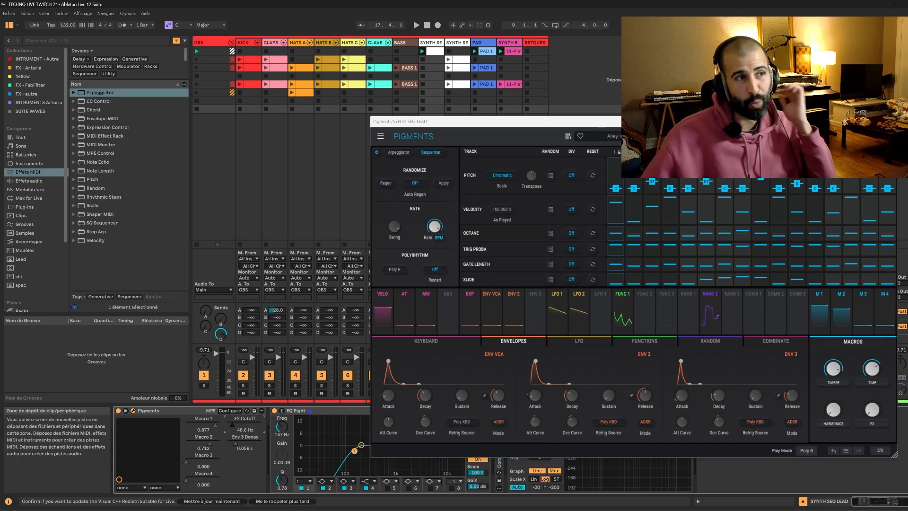
pyautogui.moveTo(610, 121); pyautogui.dragTo(533, 80)
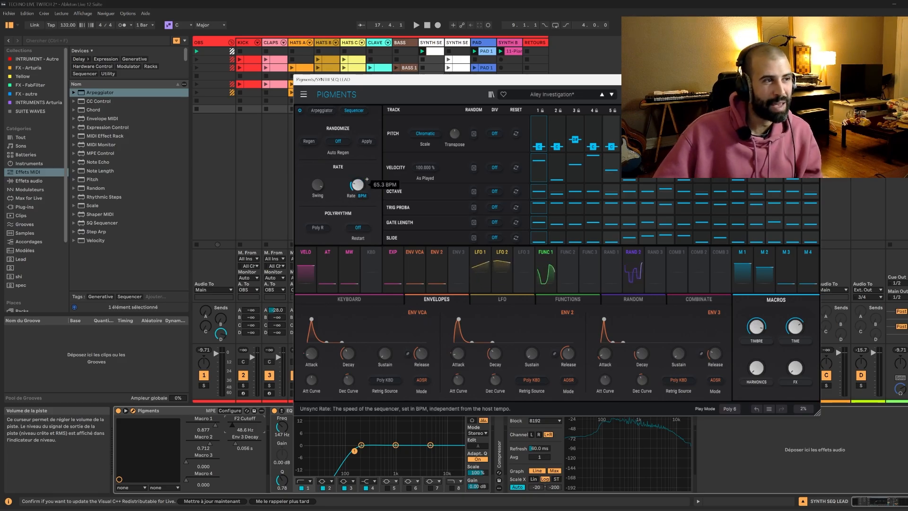
# Play the clip and try faster and slower unsynced sequencer rates by ear.
pyautogui.press('space')
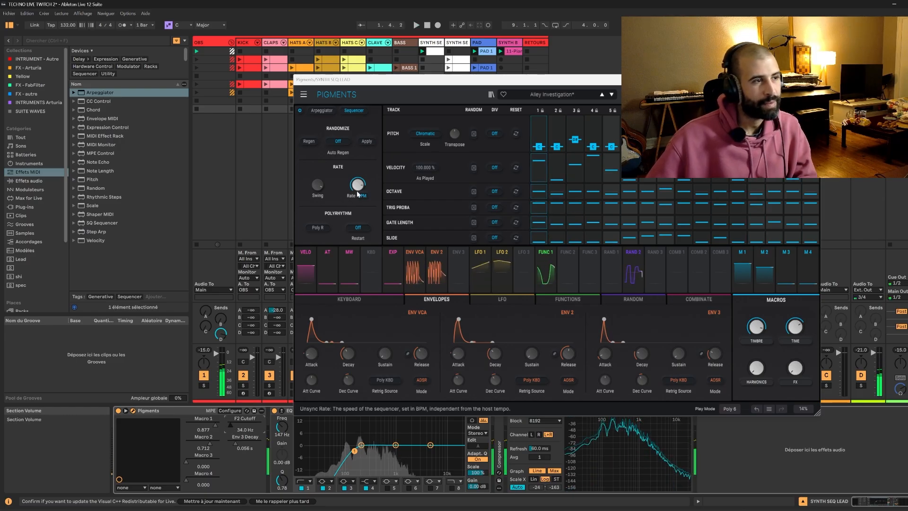
pyautogui.moveTo(358, 194); pyautogui.dragTo(366, 180)
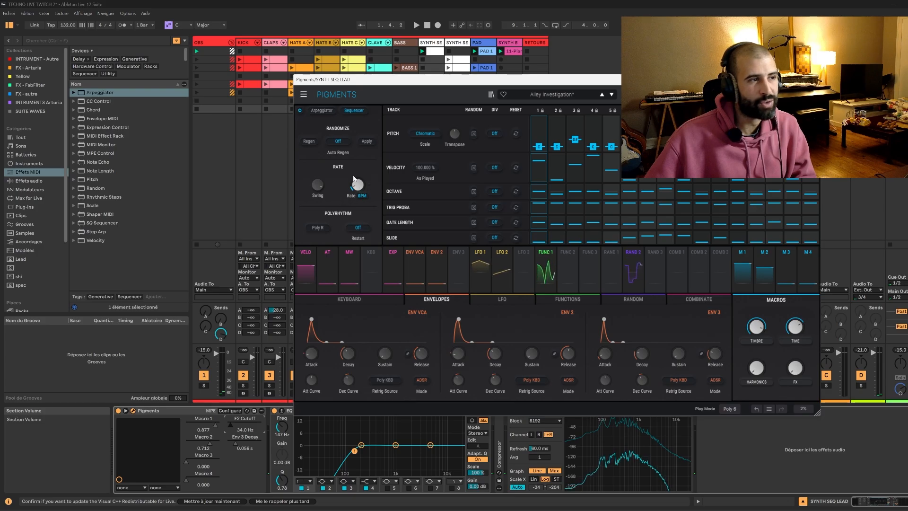
pyautogui.moveTo(355, 182)
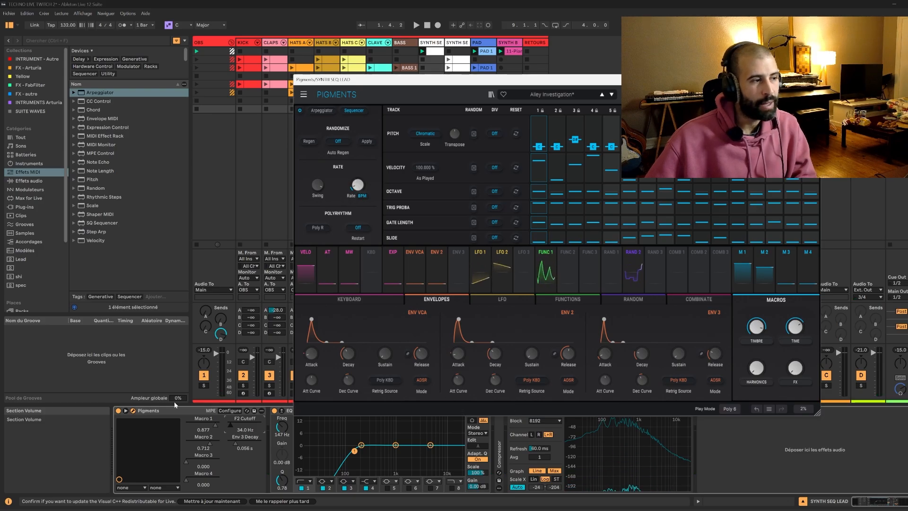
# Try to expose the sequencer's Rate control as a mappable Pigments device parameter in Configure mode.
pyautogui.click(226, 411)
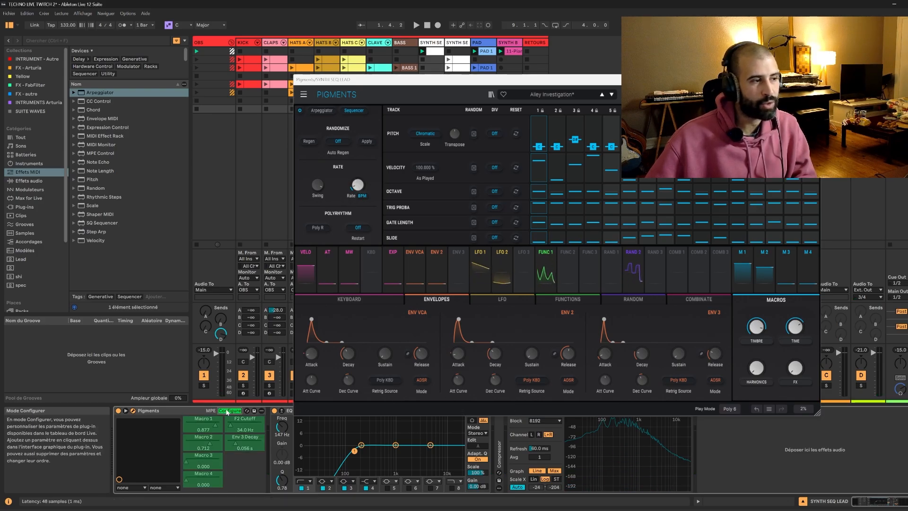
pyautogui.moveTo(359, 188)
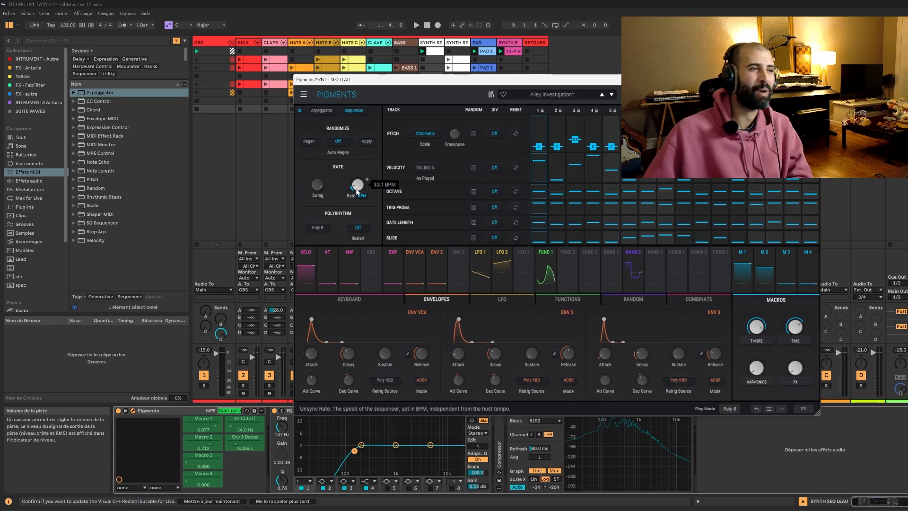
pyautogui.moveTo(358, 185); pyautogui.dragTo(358, 176)
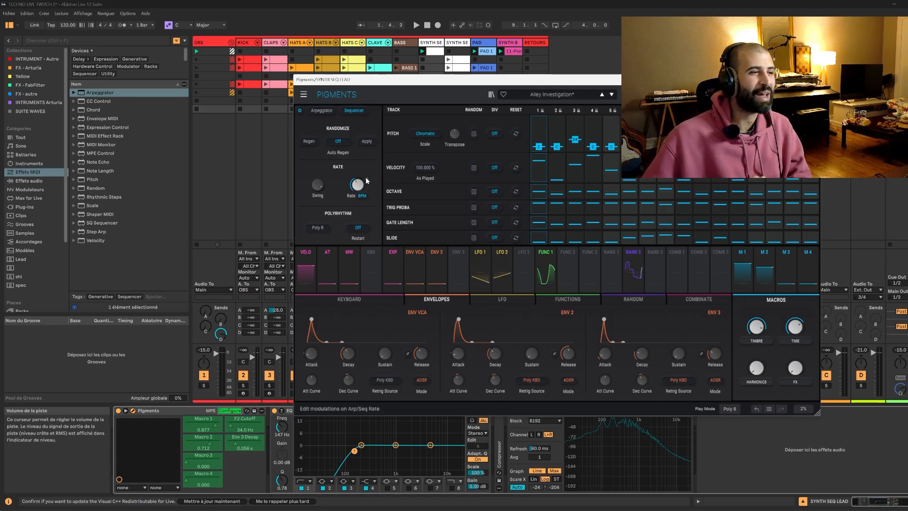
pyautogui.click(367, 181)
pyautogui.click(367, 180)
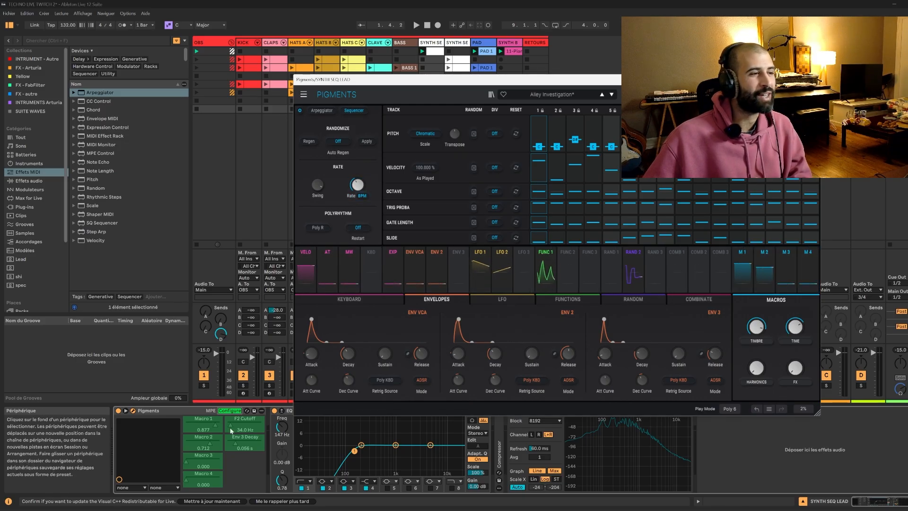
pyautogui.click(230, 410)
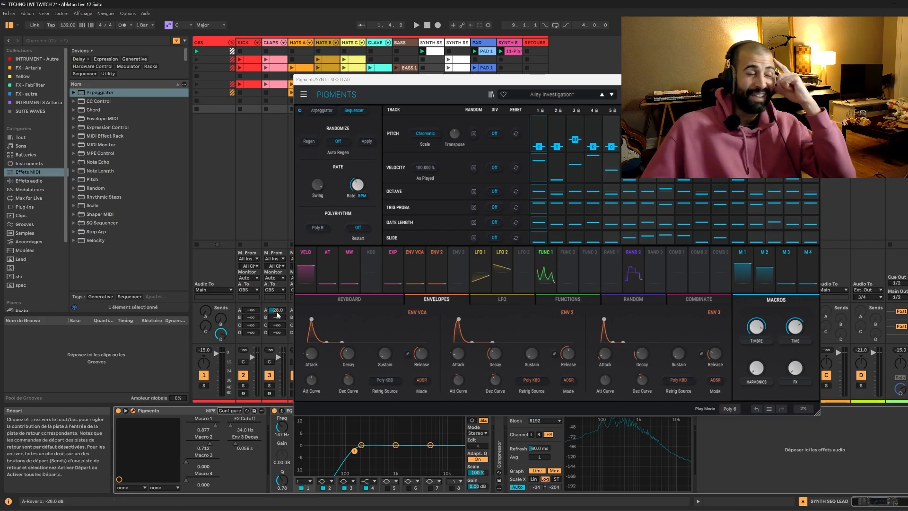
# Lower the sequencer's rate, inspect Function 2 as a possible modulation source, and return to the envelopes.
pyautogui.moveTo(357, 185); pyautogui.dragTo(357, 206)
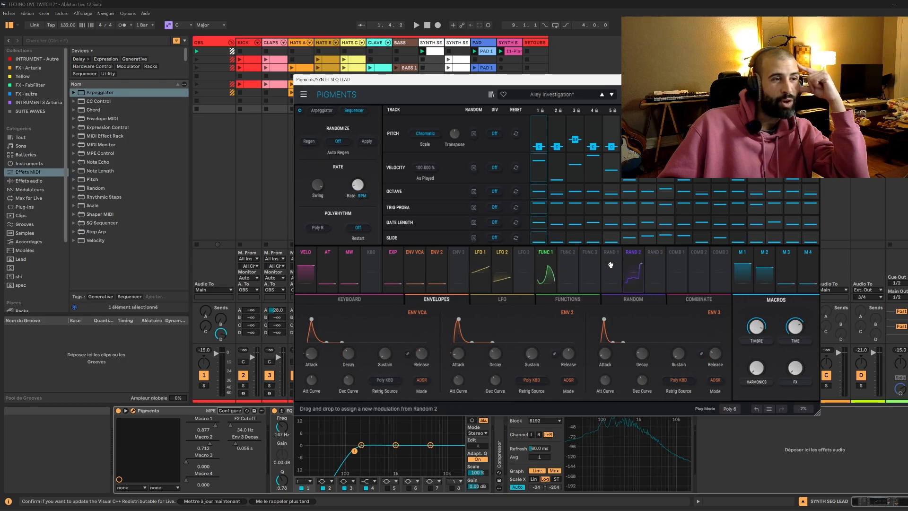
pyautogui.click(567, 265)
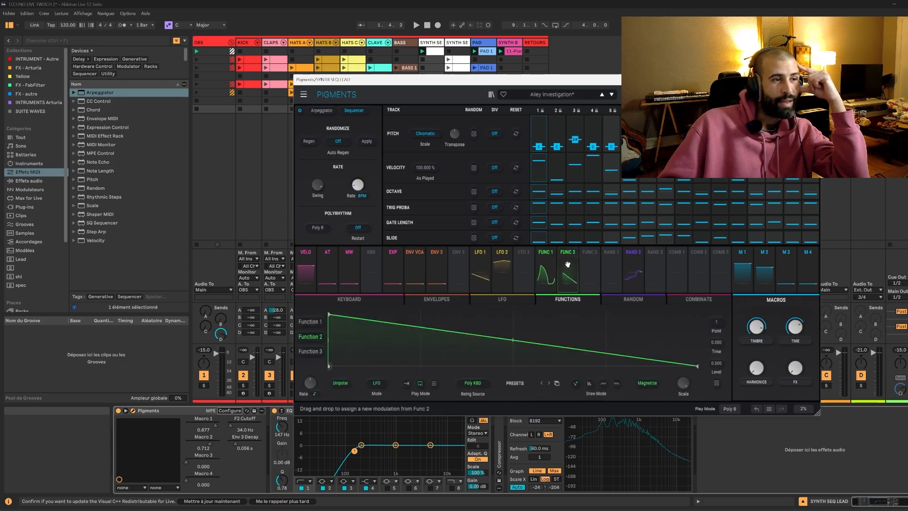
pyautogui.click(446, 300)
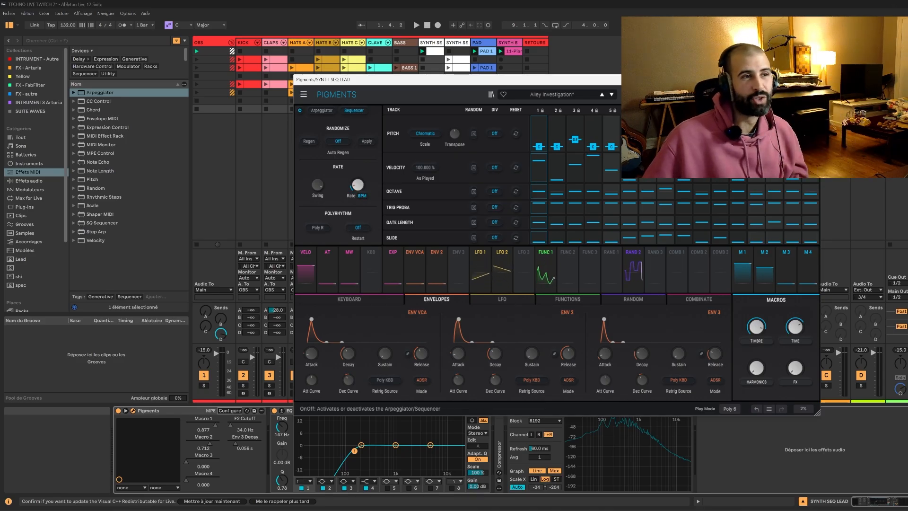
# Reopen the first scene's SYNTH SEQ LEAD clip in the note editor and move the Pigments window off its note.
pyautogui.moveTo(573, 79); pyautogui.dragTo(578, 170)
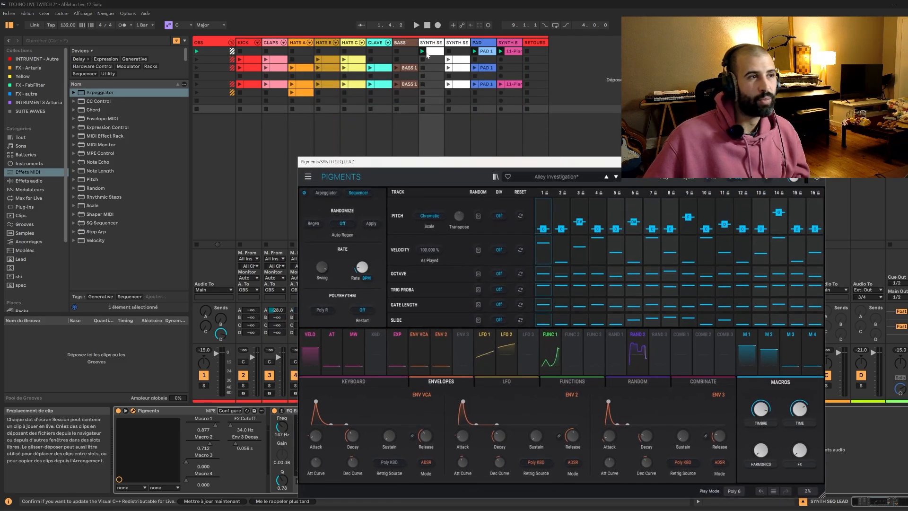
pyautogui.doubleClick(436, 52)
pyautogui.moveTo(399, 162); pyautogui.dragTo(450, 452)
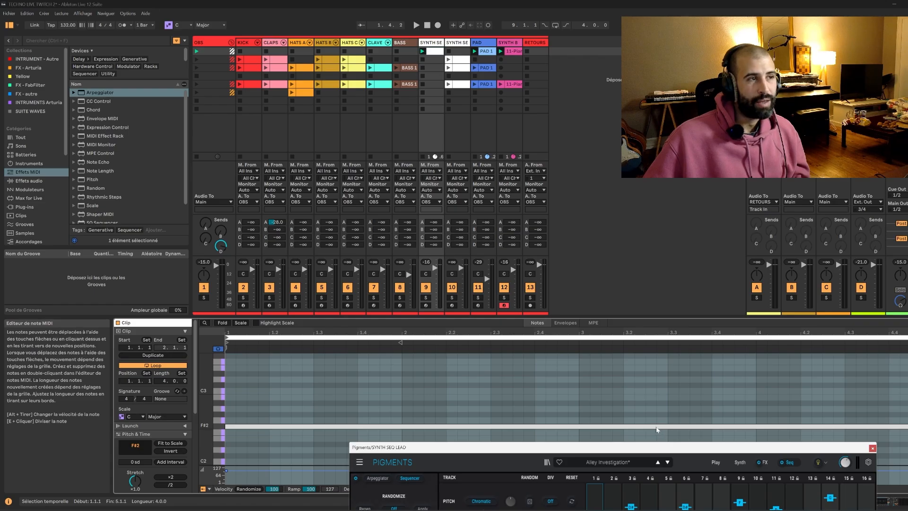
# Solo the SYNTH SEQ LEAD track and play its clip with the Pigments sequencer back in view.
pyautogui.click(426, 298)
pyautogui.press('space')
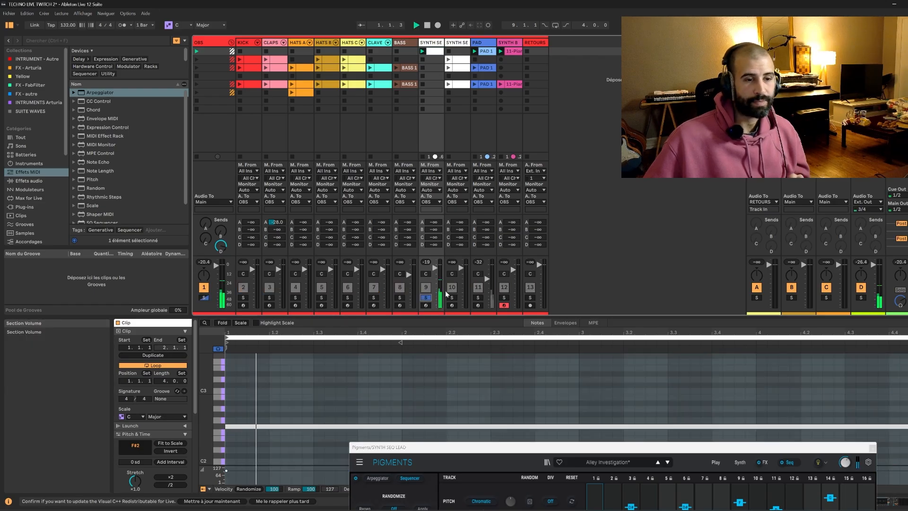
pyautogui.moveTo(479, 447); pyautogui.dragTo(417, 135)
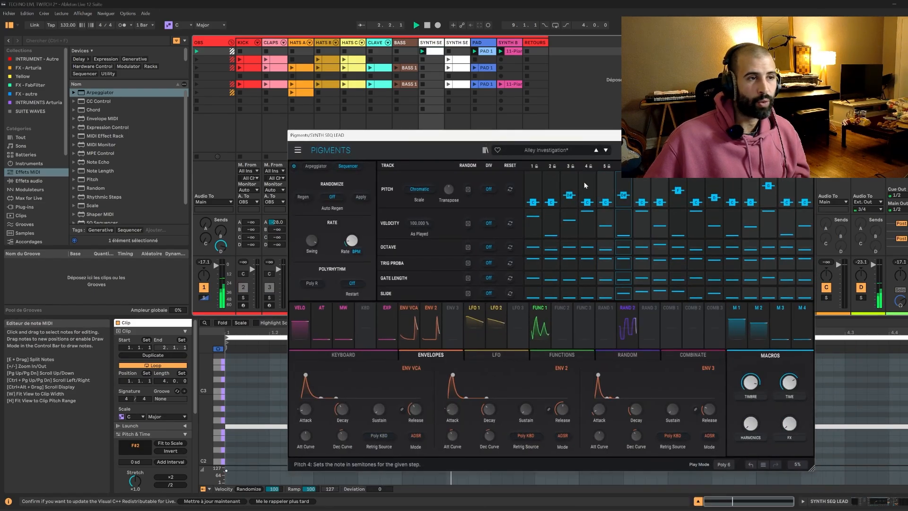
pyautogui.moveTo(583, 135); pyautogui.dragTo(626, 48)
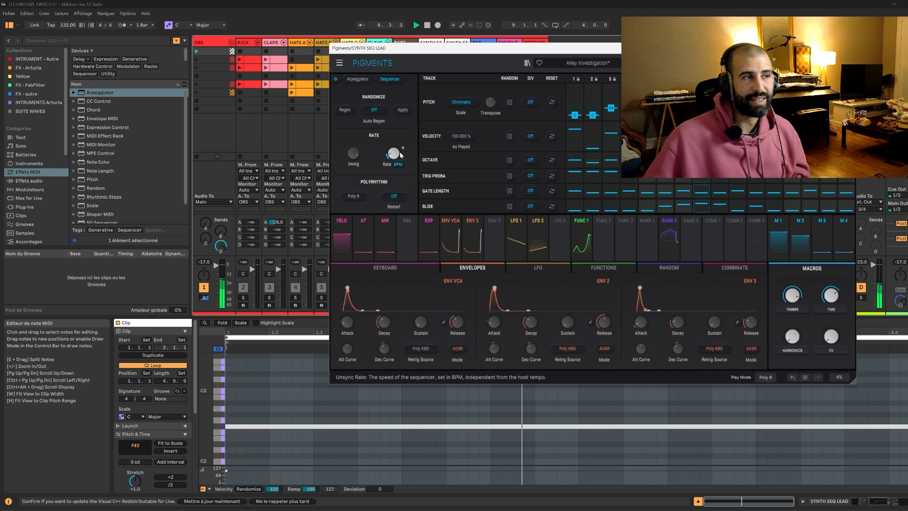
# Push the sequencer's rate up to 600 BPM during playback, then stop and bring it down to about 138 BPM.
pyautogui.moveTo(401, 155)
pyautogui.moveTo(393, 153); pyautogui.dragTo(393, 98)
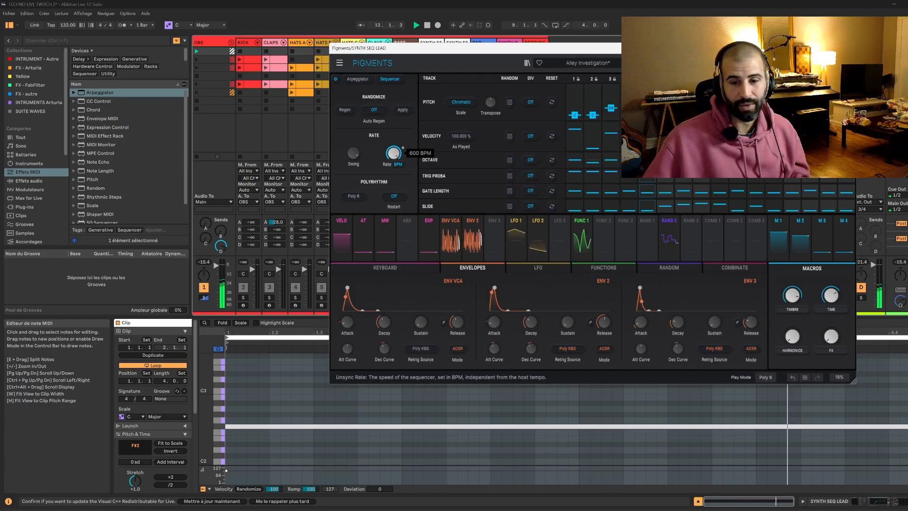
pyautogui.press('space')
pyautogui.moveTo(393, 98); pyautogui.dragTo(394, 112)
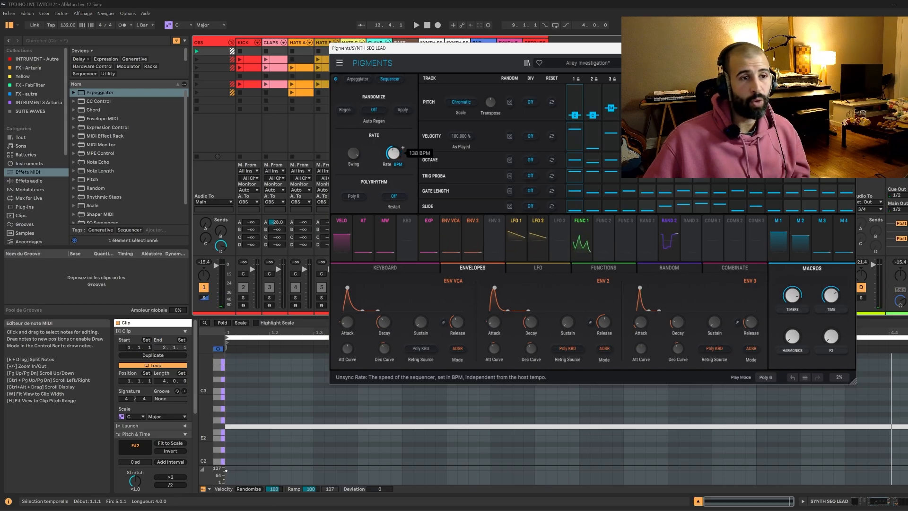
# Show the SYNTH SEQ LEAD devices and assign Macro 4 to modulate the Pigments sequencer rate by 1.000.
pyautogui.click(854, 502)
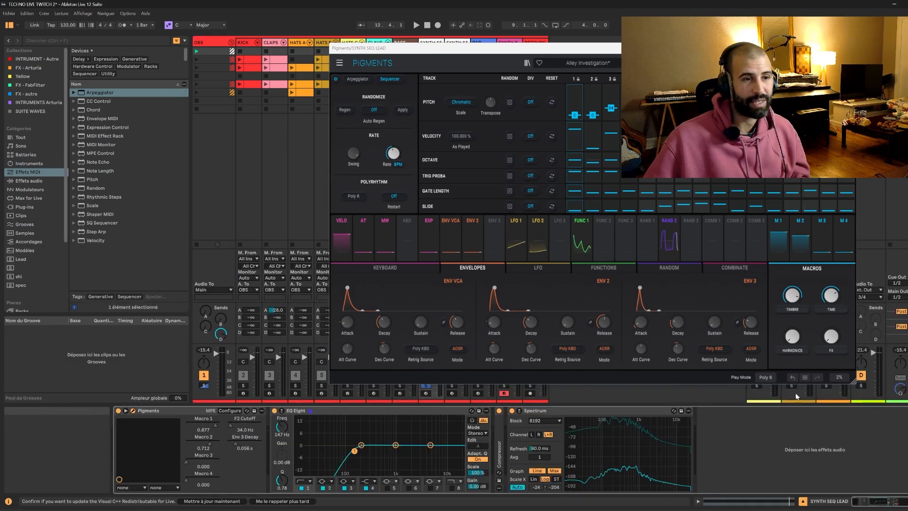
pyautogui.moveTo(396, 154)
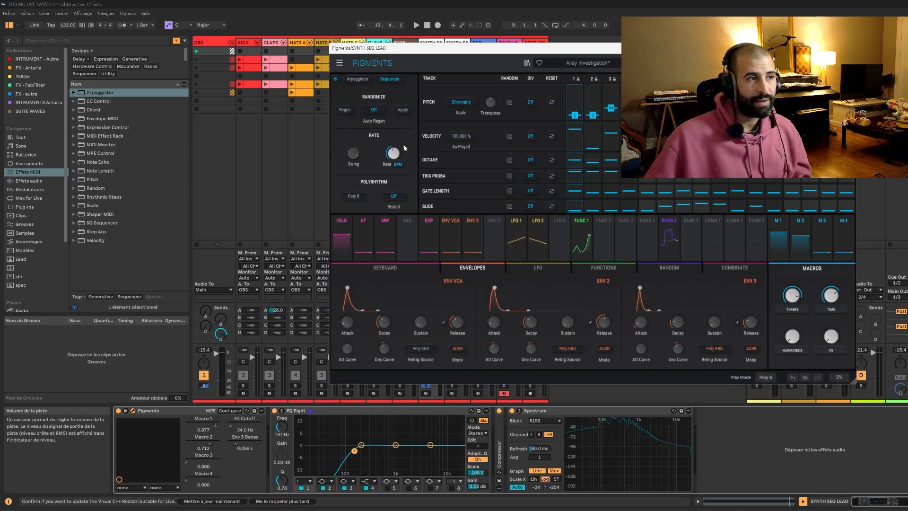
pyautogui.click(404, 149)
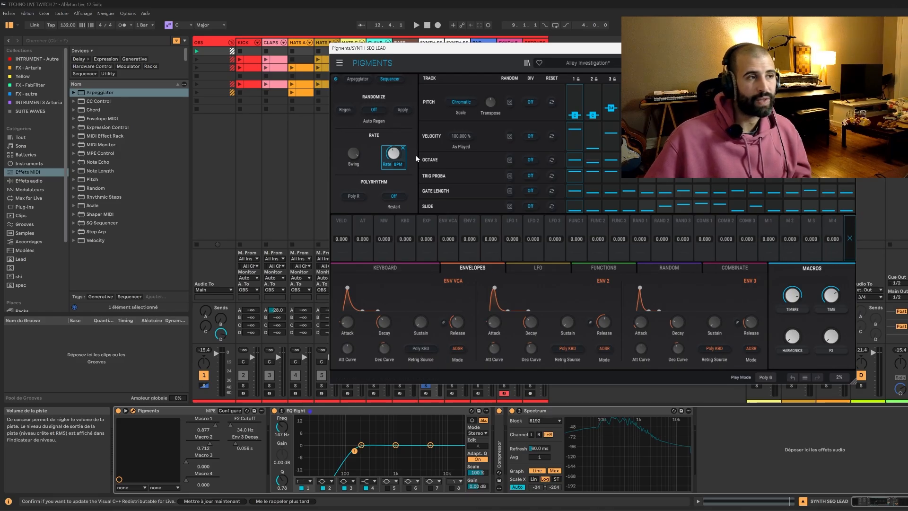
pyautogui.click(402, 149)
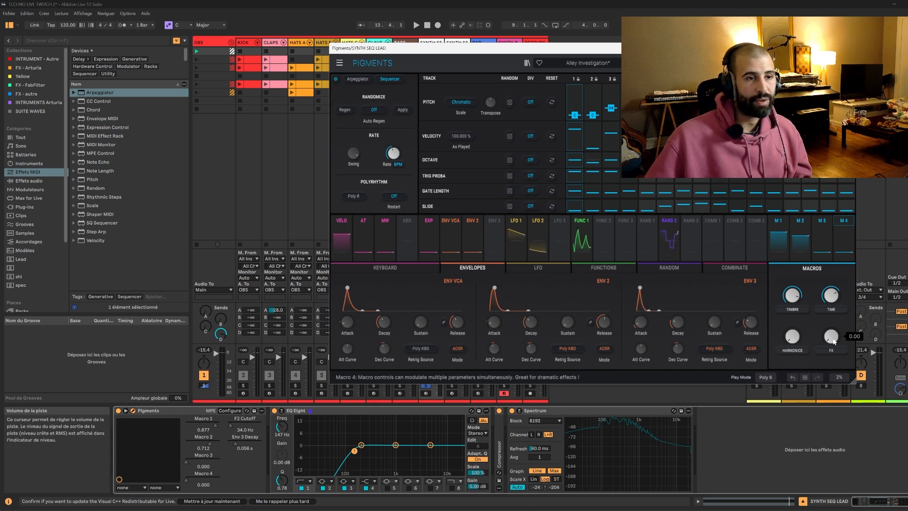
pyautogui.moveTo(393, 152)
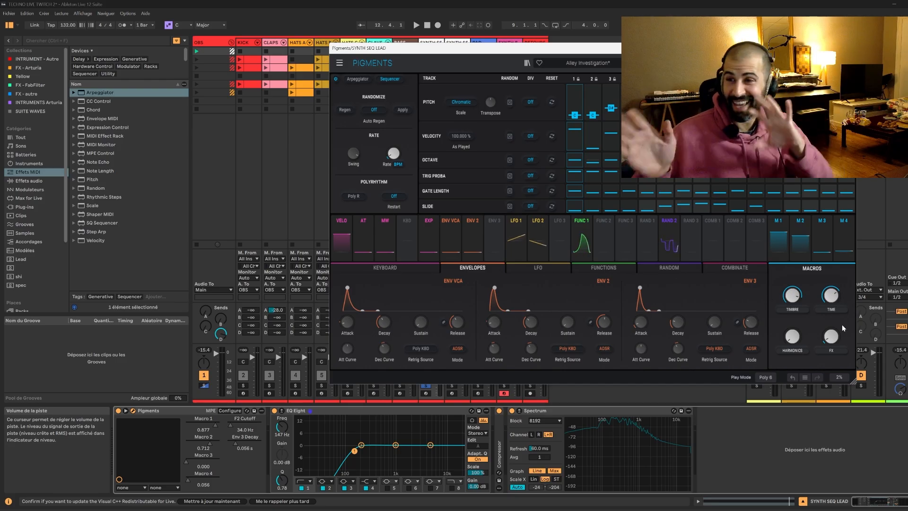
pyautogui.click(403, 148)
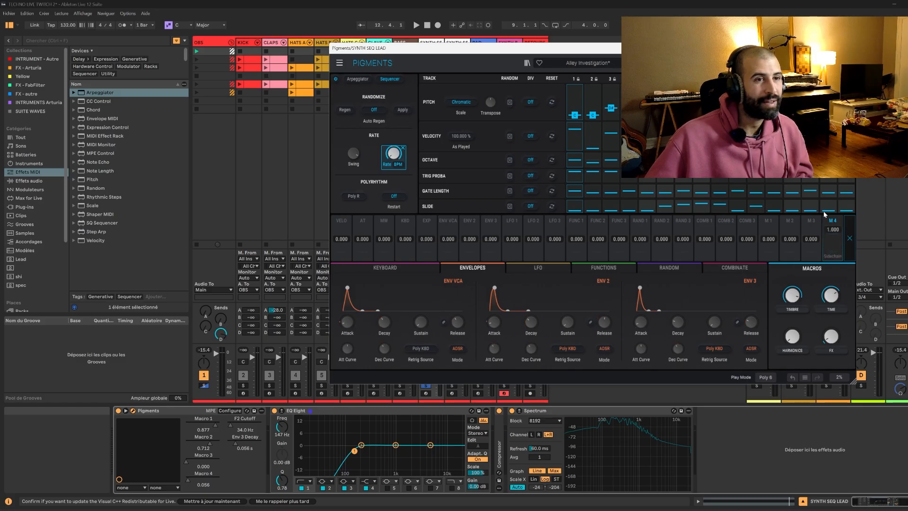
# Try out Macro 4 and F2 Cutoff with playback, leaving Macro 4 at 0.233 and the cutoff at 56.9 Hz.
pyautogui.moveTo(830, 337)
pyautogui.mouseDown()
pyautogui.moveTo(830, 326)
pyautogui.moveTo(831, 339)
pyautogui.mouseUp()
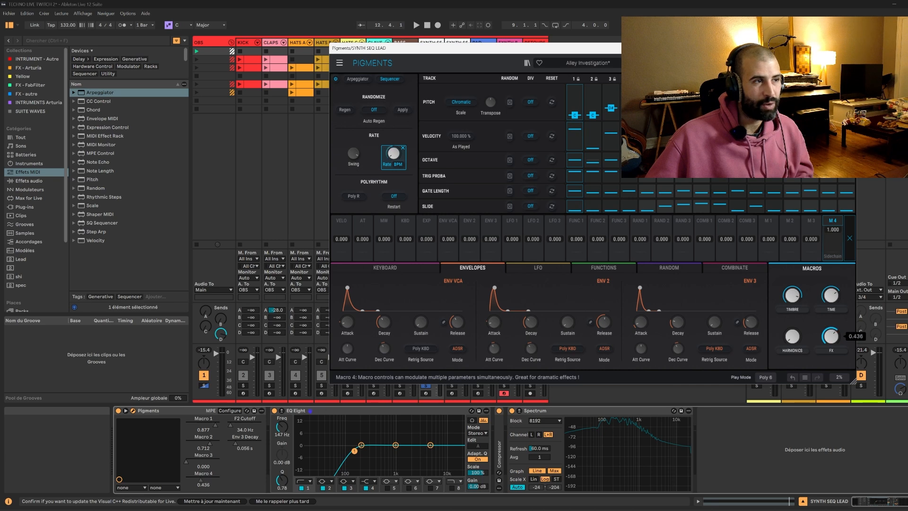
pyautogui.moveTo(830, 337); pyautogui.dragTo(830, 345)
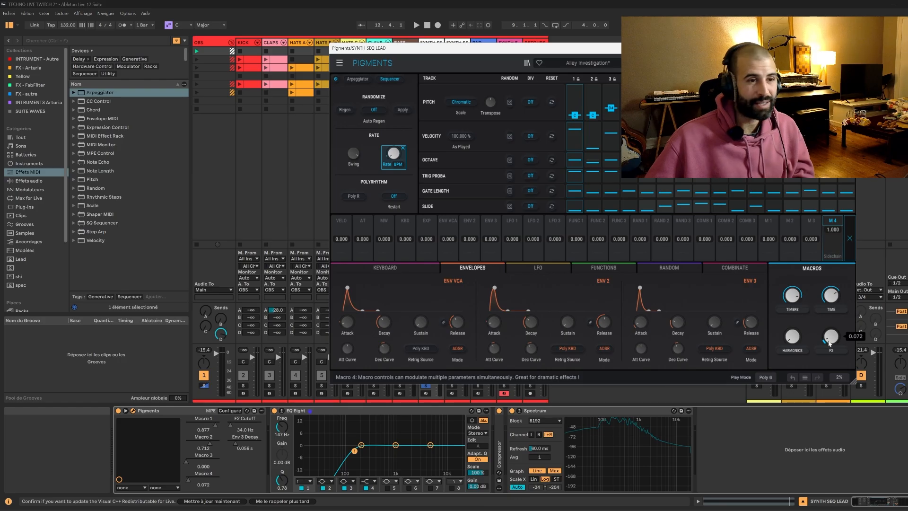
pyautogui.moveTo(192, 483); pyautogui.dragTo(193, 474)
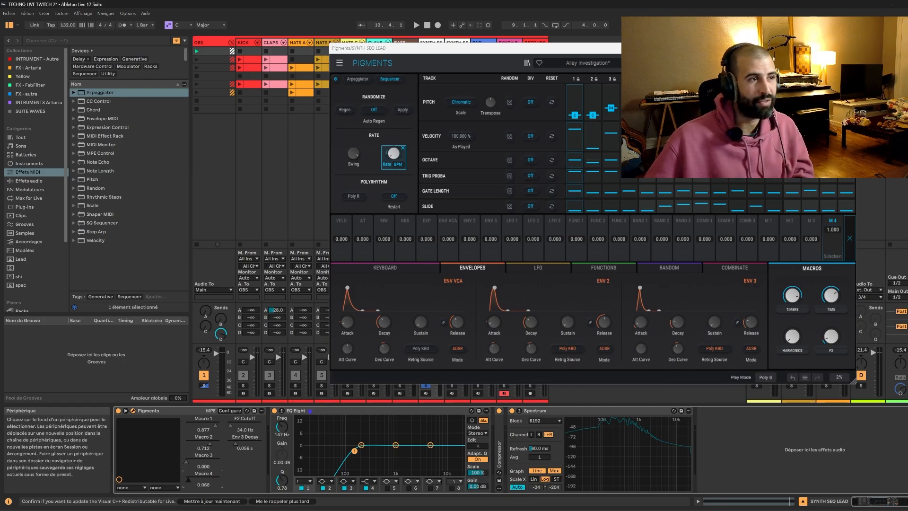
pyautogui.press('space')
pyautogui.moveTo(187, 479)
pyautogui.mouseDown()
pyautogui.moveTo(218, 479)
pyautogui.moveTo(185, 480)
pyautogui.mouseUp()
pyautogui.press('space')
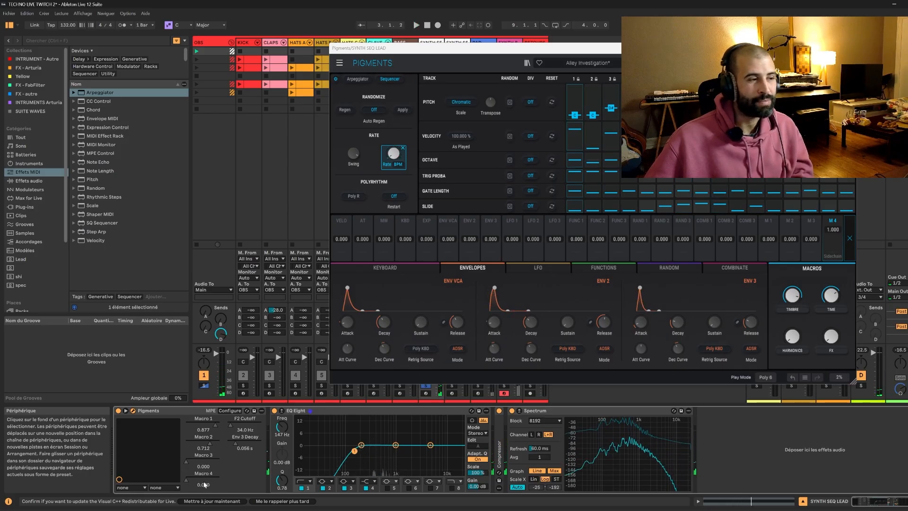
pyautogui.click(193, 479)
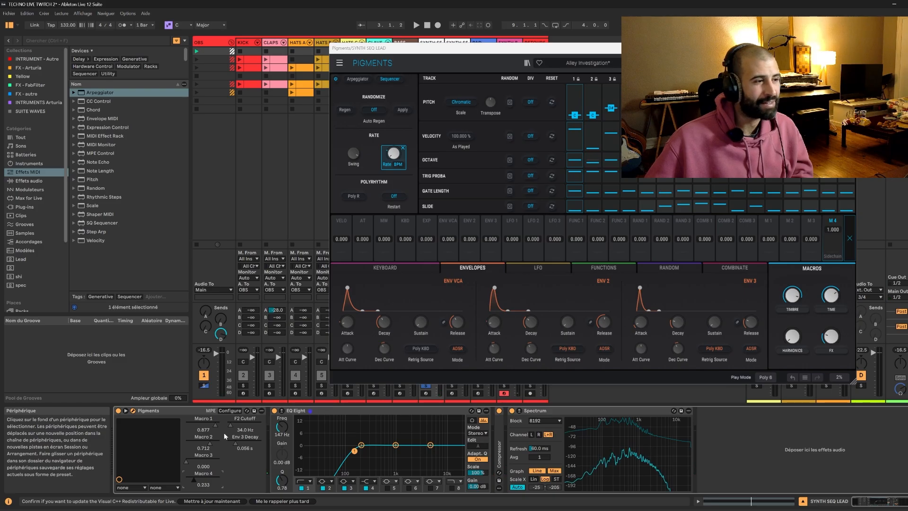
pyautogui.moveTo(226, 424); pyautogui.dragTo(243, 425)
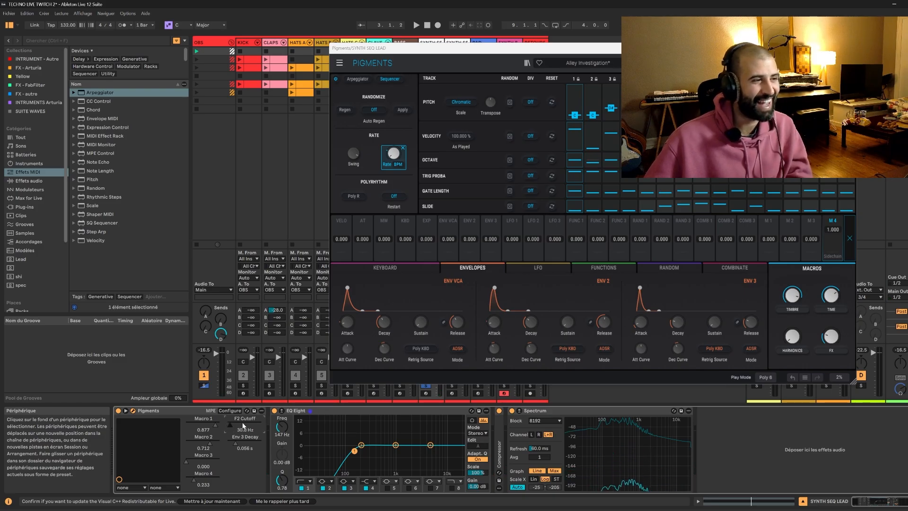
pyautogui.press('space')
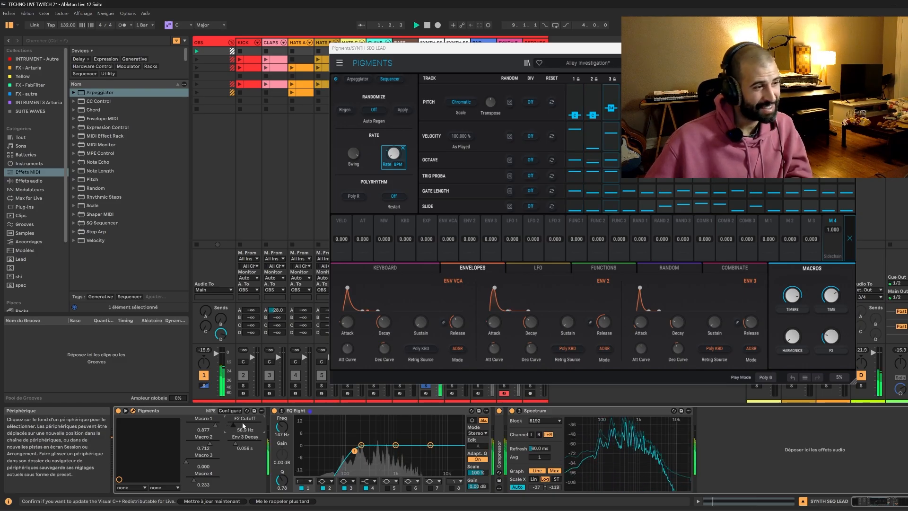
# Close the Pigments window, and clear the SYNTH SEQ LEAD track's solo and the SYNTH B track's record arm.
pyautogui.click(848, 47)
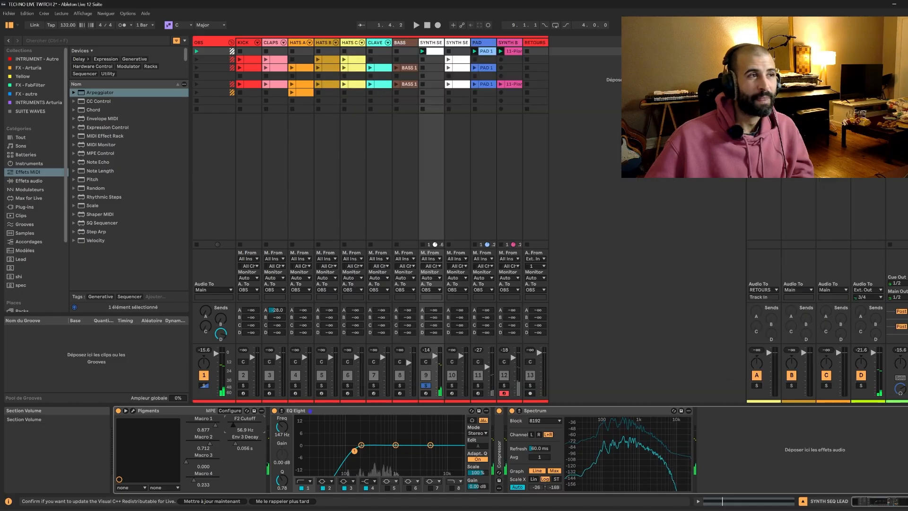
pyautogui.click(426, 385)
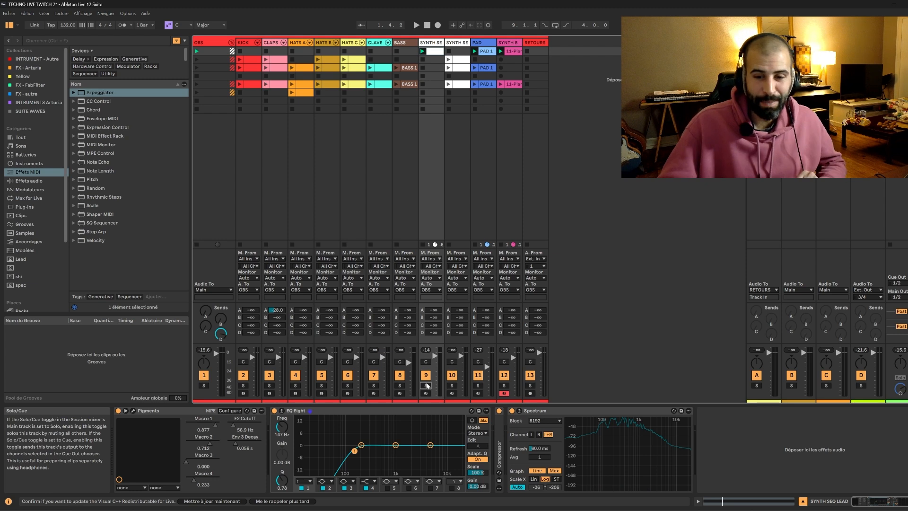
pyautogui.click(504, 392)
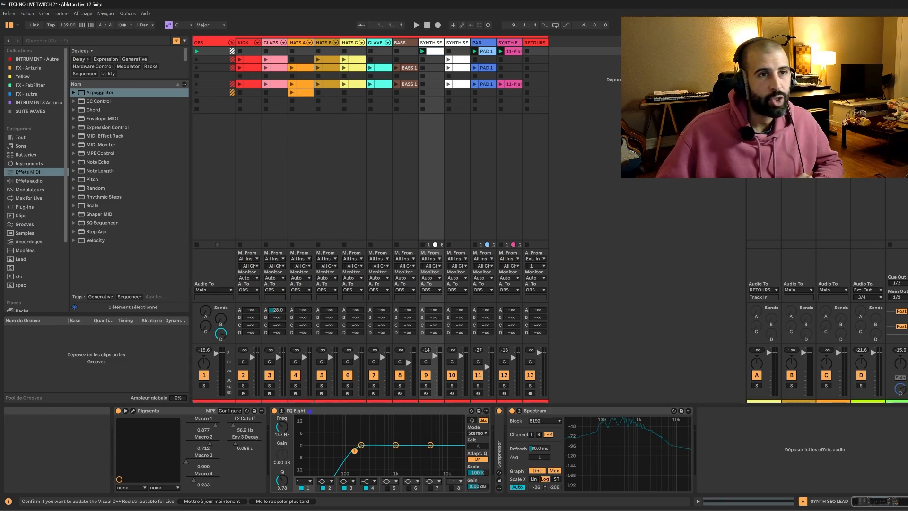
# Check the Arrangement's tracks for existing material and return to the Session scenes.
pyautogui.press('Tab')
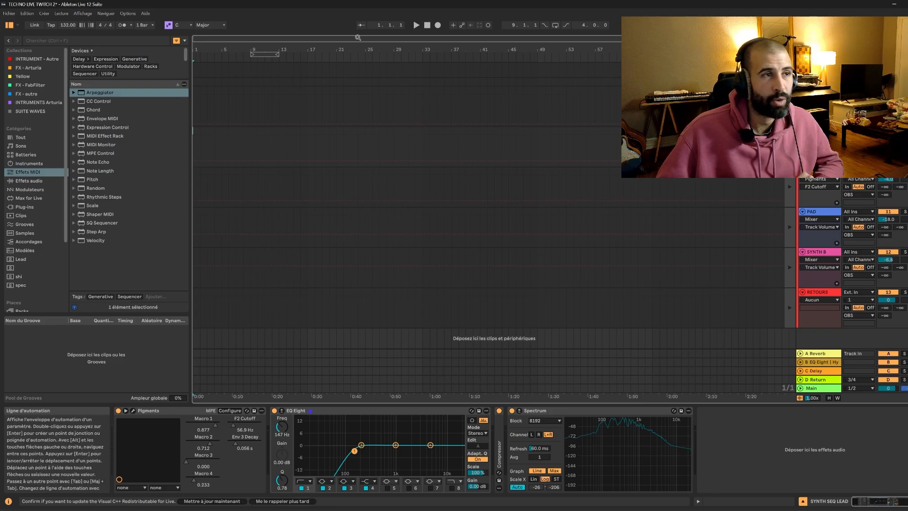
pyautogui.scroll(2, 353, 134)
pyautogui.scroll(4, 353, 133)
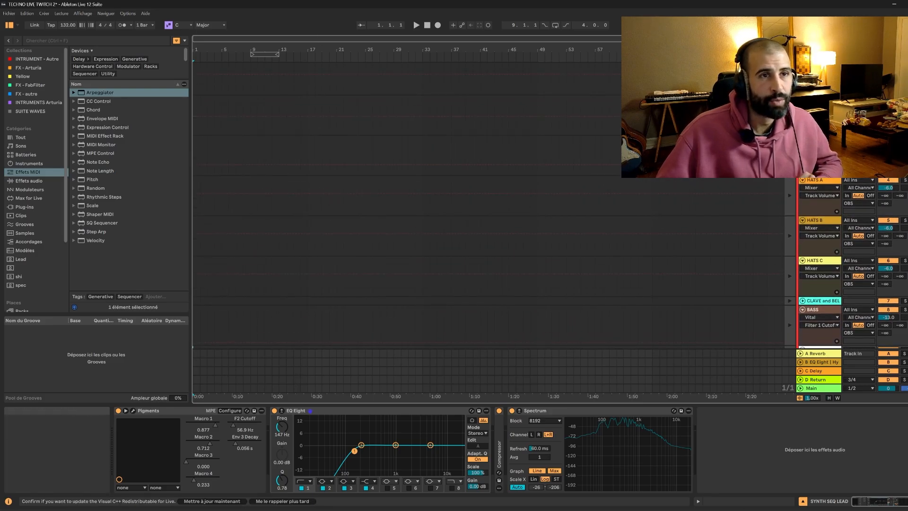
pyautogui.press('Tab')
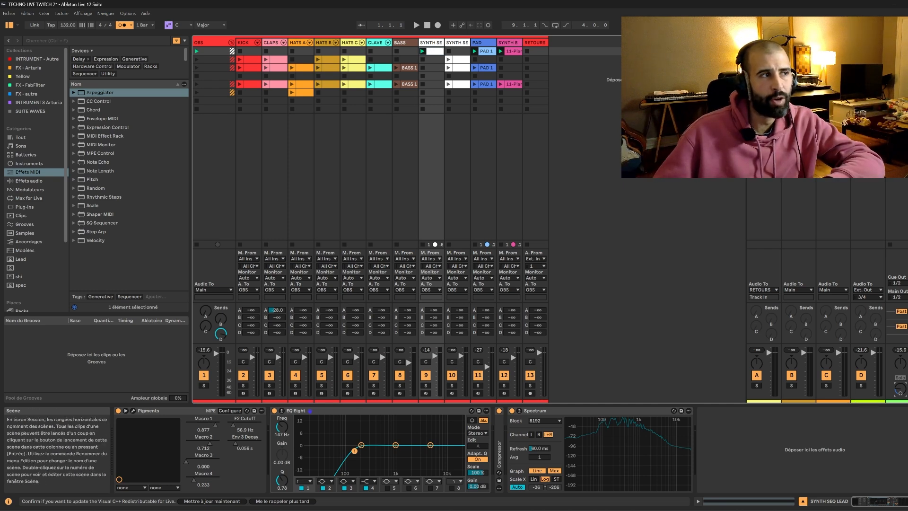
# Launch the second scene and move the third scene's BASS 1 clip up into it.
pyautogui.click(197, 59)
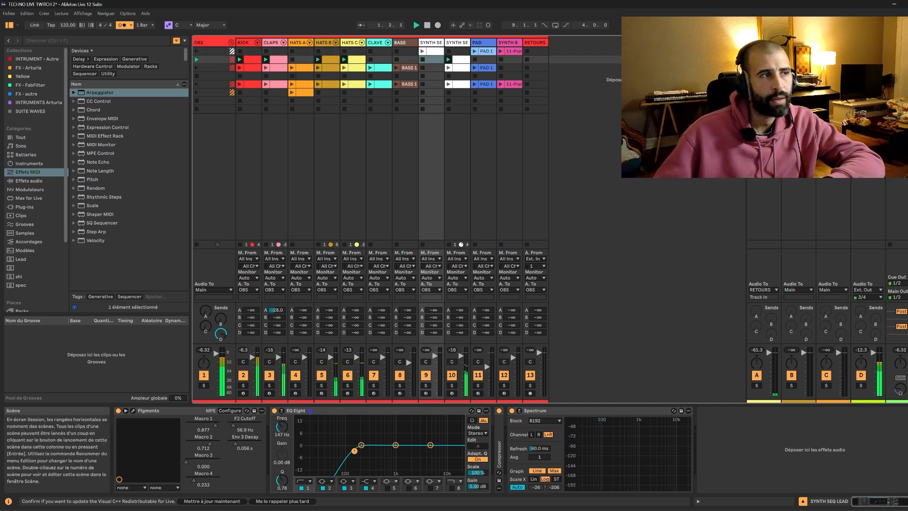
pyautogui.click(407, 69)
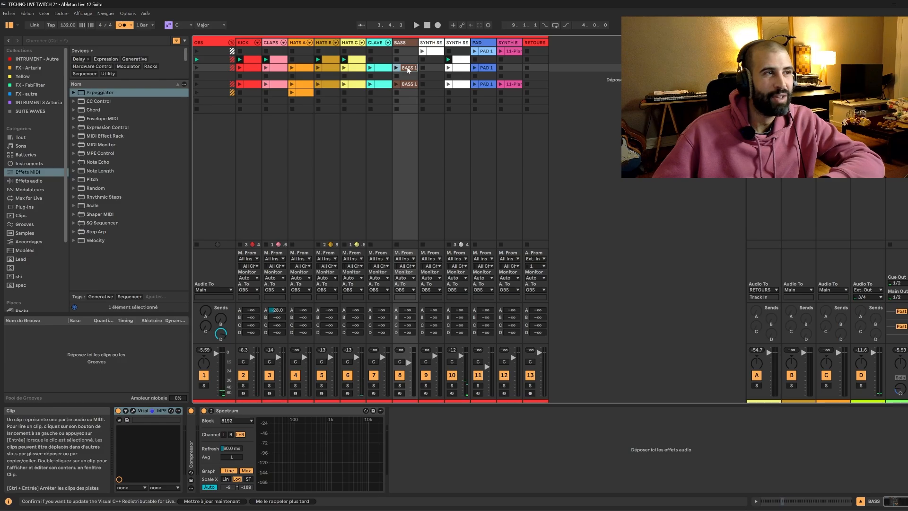
pyautogui.moveTo(407, 69); pyautogui.dragTo(407, 61)
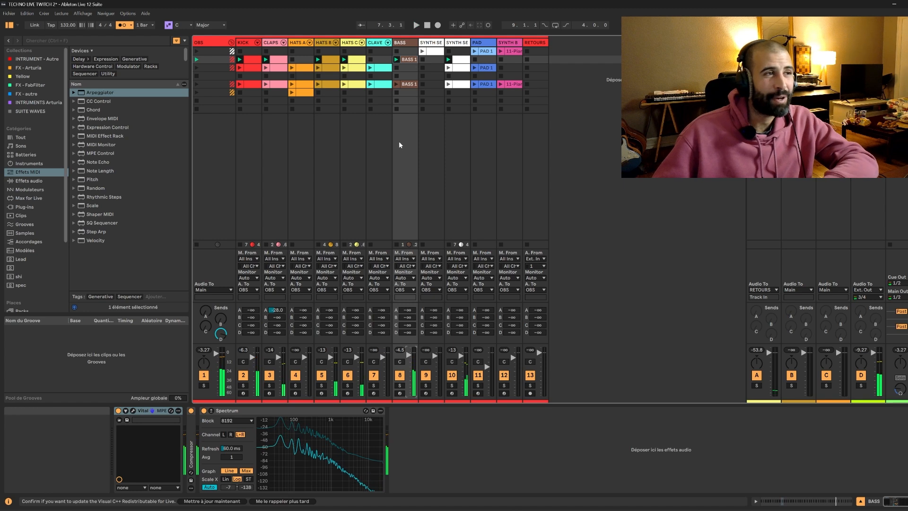
# Play the second scene and raise F2 Cutoff on its SYNTH SEQ LEAD track to about 75.2 Hz.
pyautogui.click(455, 84)
pyautogui.press('space')
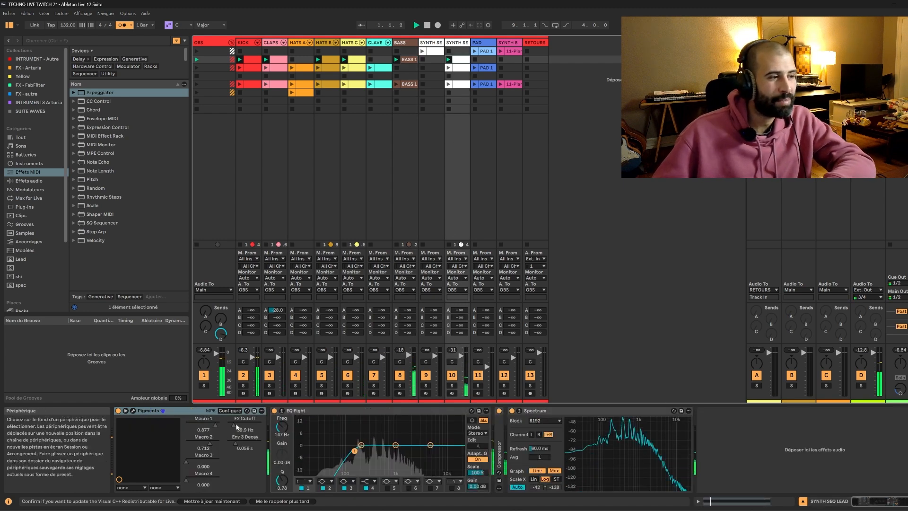
pyautogui.press('space')
pyautogui.moveTo(248, 425); pyautogui.dragTo(243, 425)
pyautogui.click(662, 67)
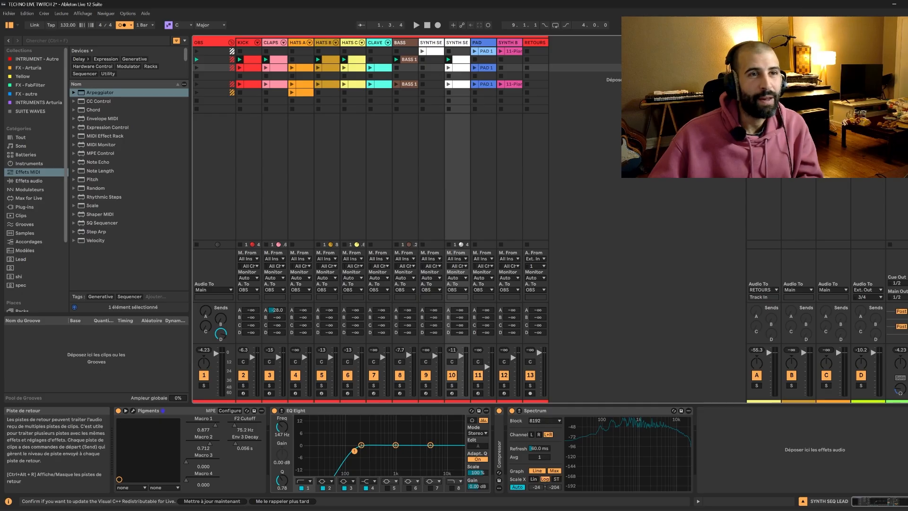
# Start recording the first scene into the Arrangement and check there that its clips are being captured.
pyautogui.click(890, 51)
pyautogui.press('space')
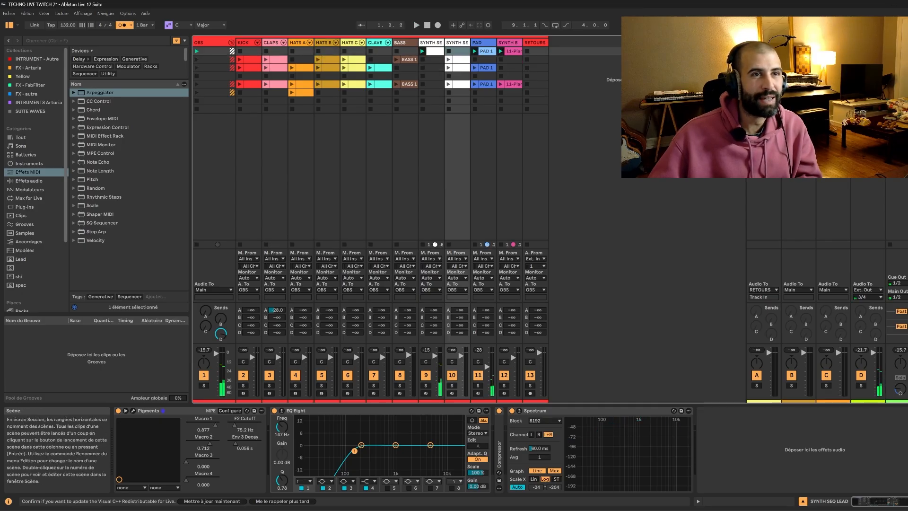
pyautogui.press('space')
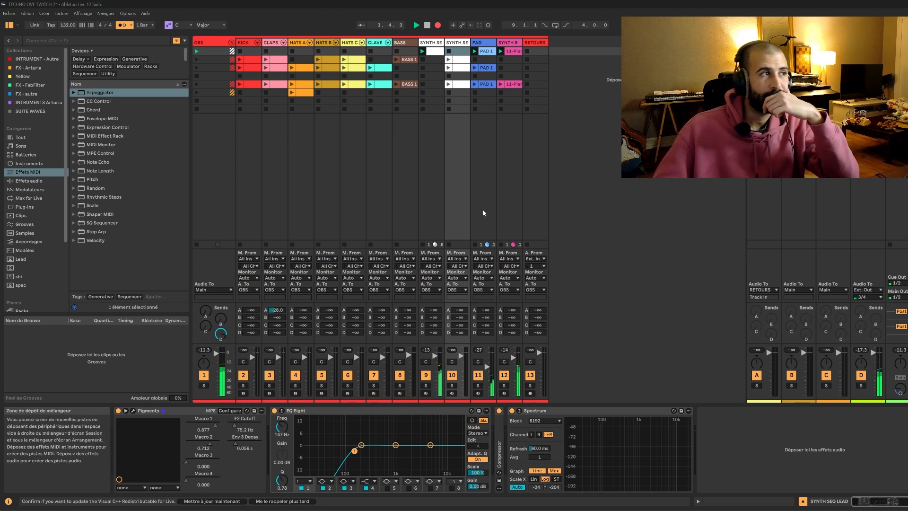
pyautogui.press('Tab')
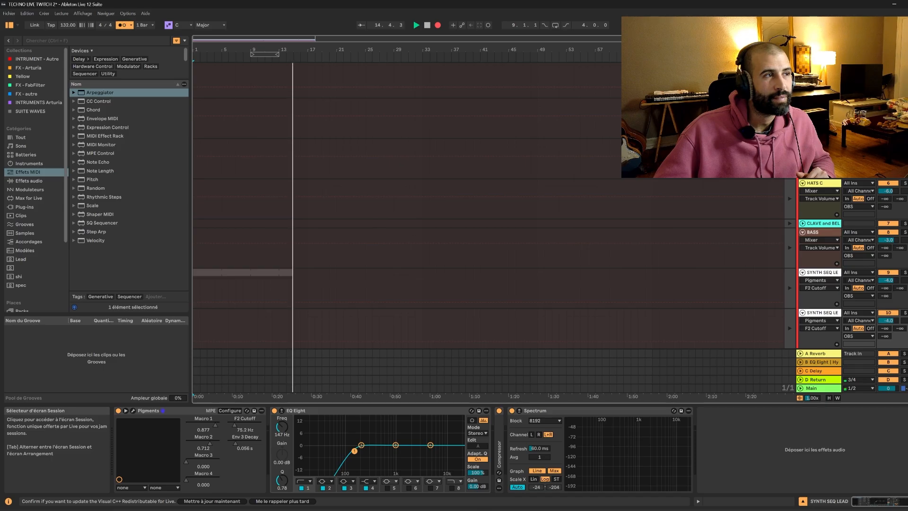
pyautogui.press('Tab')
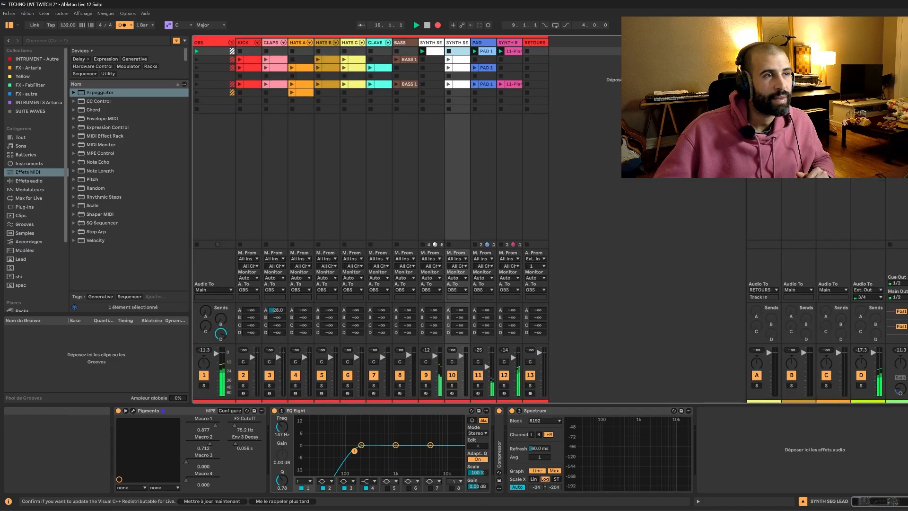
# Launch the second scene at bar 18 during the recording, check the Arrangement, and stop the take around bar 25.
pyautogui.click(890, 60)
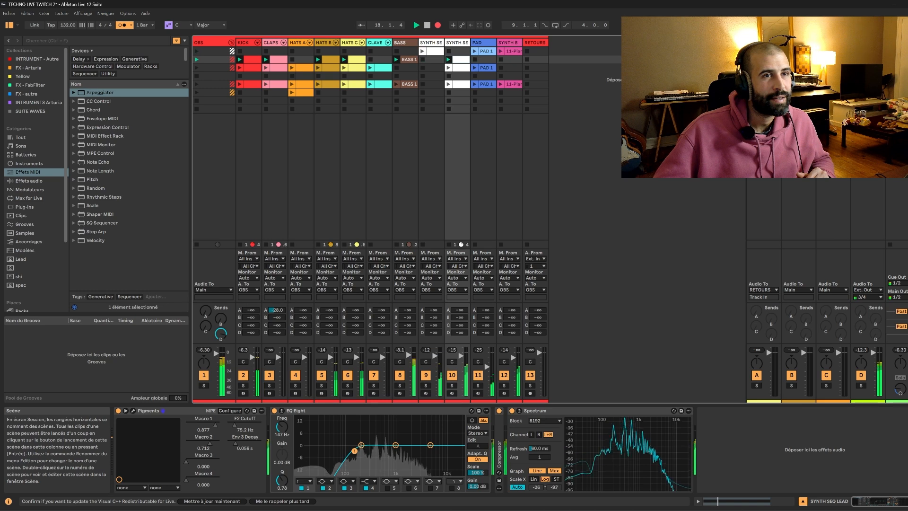
pyautogui.press('Tab')
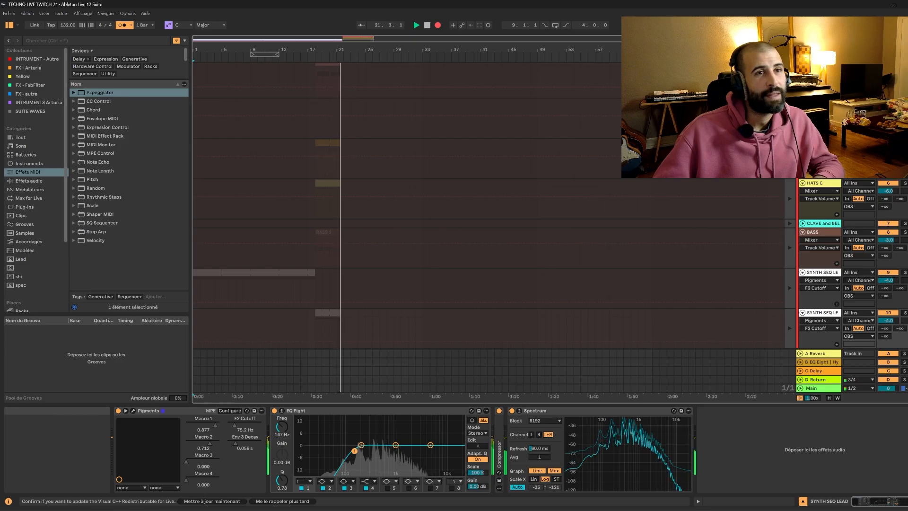
pyautogui.press('Tab')
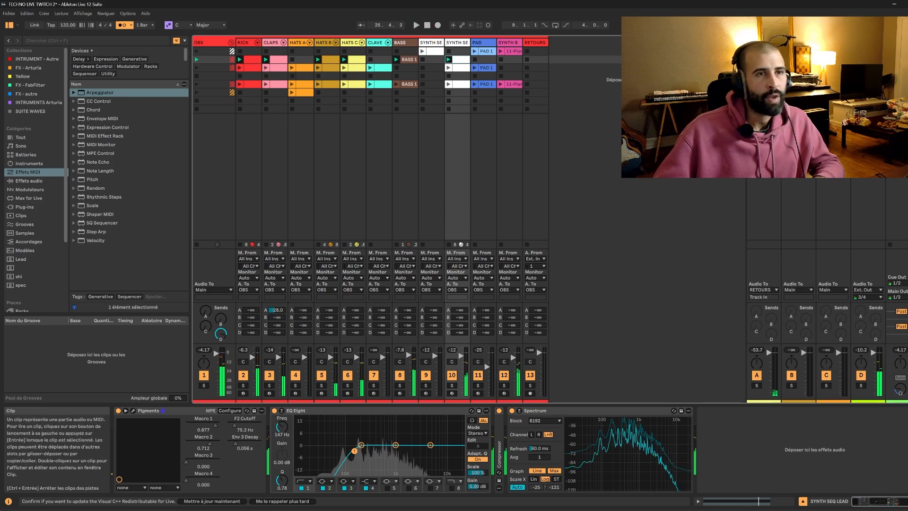
# Open the recorded take in the Arrangement, return playback to its clips and hide the automation.
pyautogui.press('Tab')
pyautogui.scroll(1, 353, 223)
pyautogui.click(789, 54)
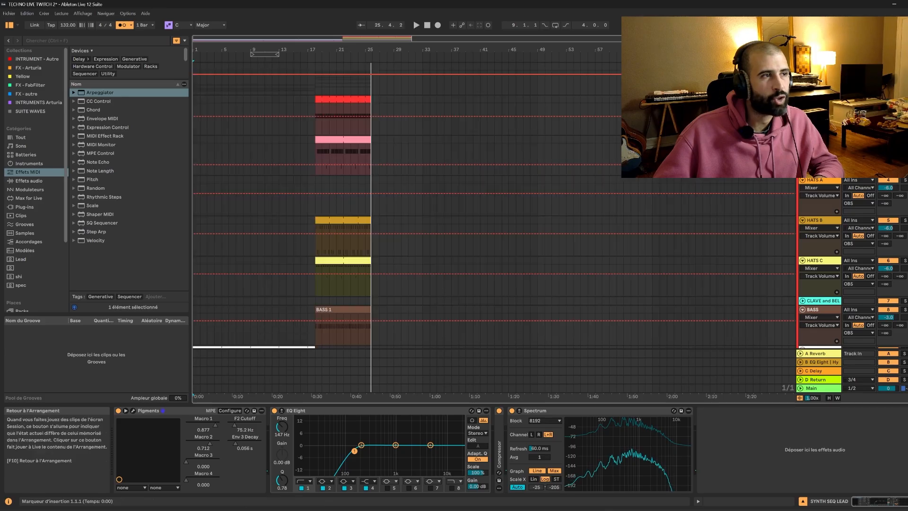
pyautogui.press('a')
pyautogui.scroll(-5, 373, 180)
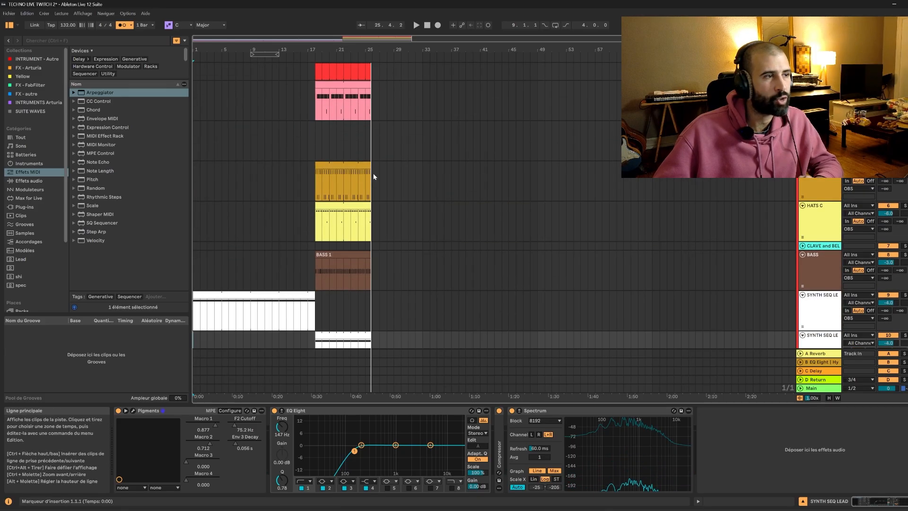
# Select the first scene's recorded section across the tracks, and set the loop range over the second scene's section from bar 18 to bar 26.
pyautogui.scroll(5, 373, 177)
pyautogui.moveTo(307, 63); pyautogui.dragTo(193, 296)
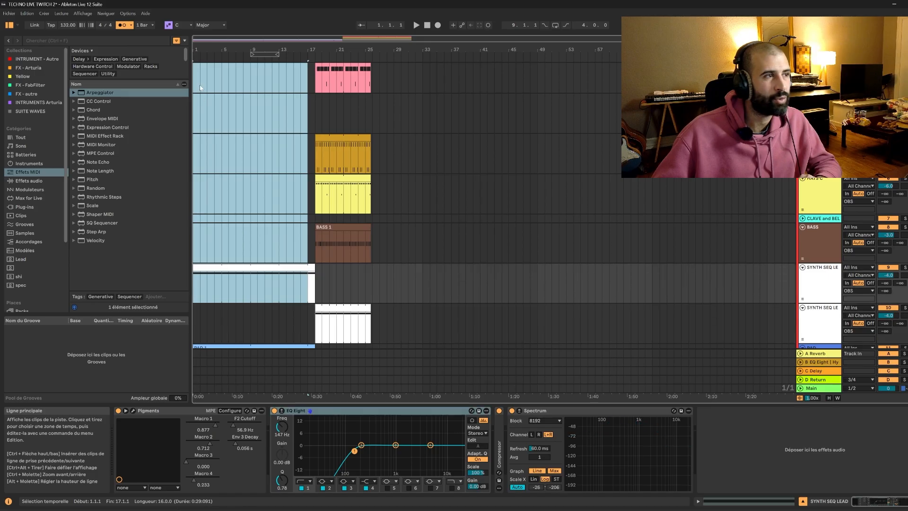
pyautogui.moveTo(251, 54); pyautogui.dragTo(372, 55)
pyautogui.scroll(3, 371, 55)
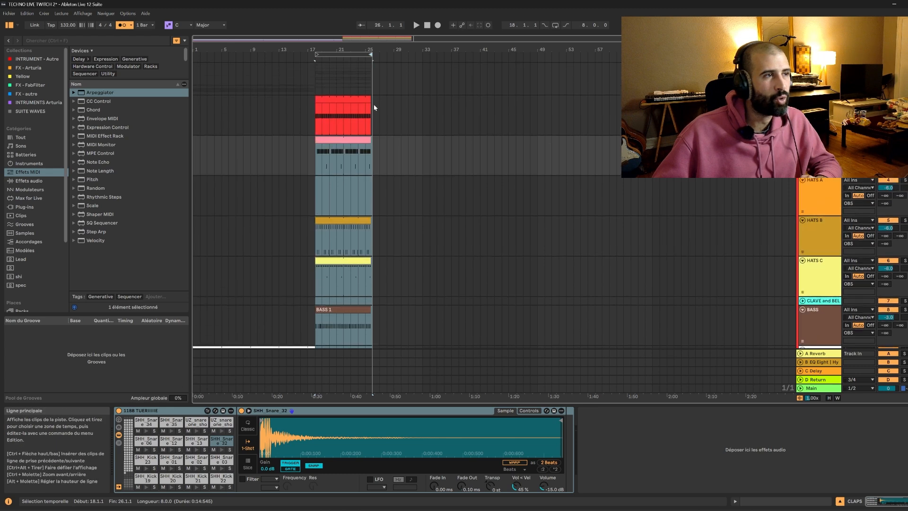
# Move the second scene's section across all tracks to start at bar 17, and trim the opening synth and pad clips to end there.
pyautogui.click(344, 53)
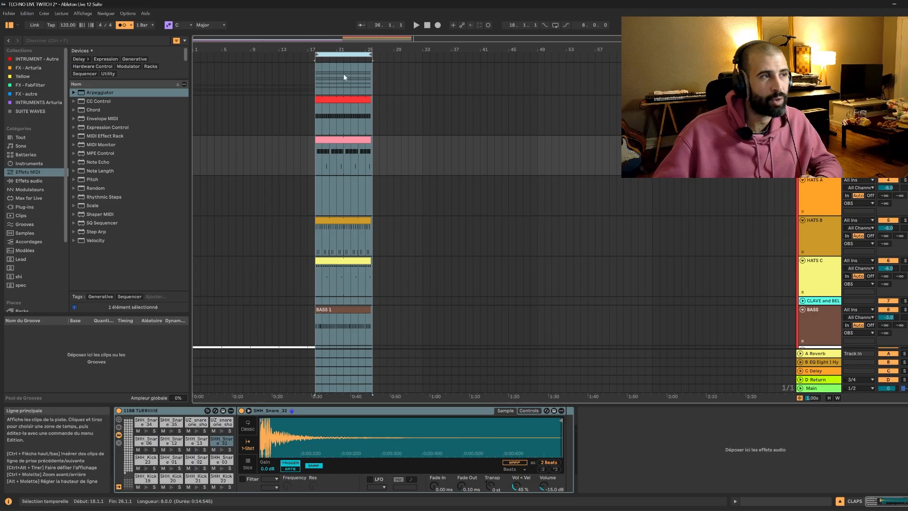
pyautogui.moveTo(343, 97); pyautogui.dragTo(336, 98)
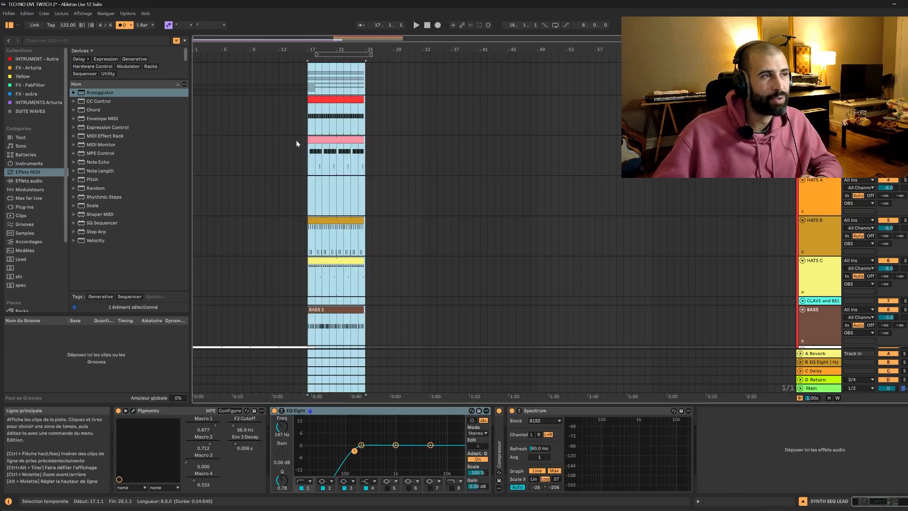
pyautogui.scroll(-3, 297, 140)
pyautogui.scroll(-2, 296, 141)
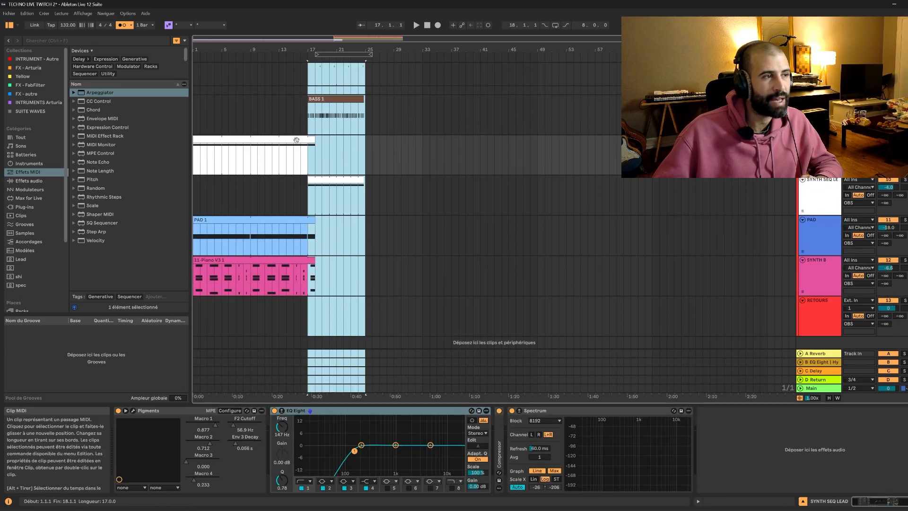
pyautogui.click(334, 164)
pyautogui.moveTo(315, 140); pyautogui.dragTo(308, 142)
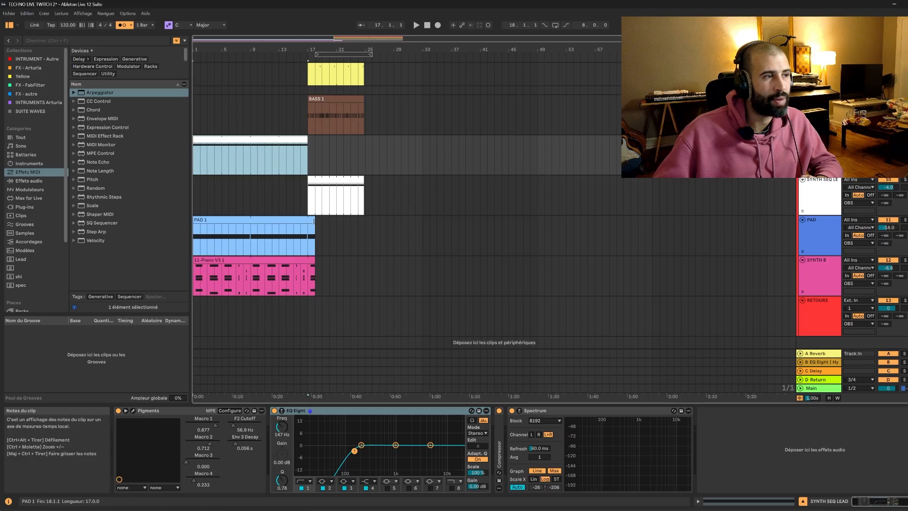
pyautogui.moveTo(314, 222); pyautogui.dragTo(308, 222)
pyautogui.moveTo(311, 259); pyautogui.dragTo(307, 260)
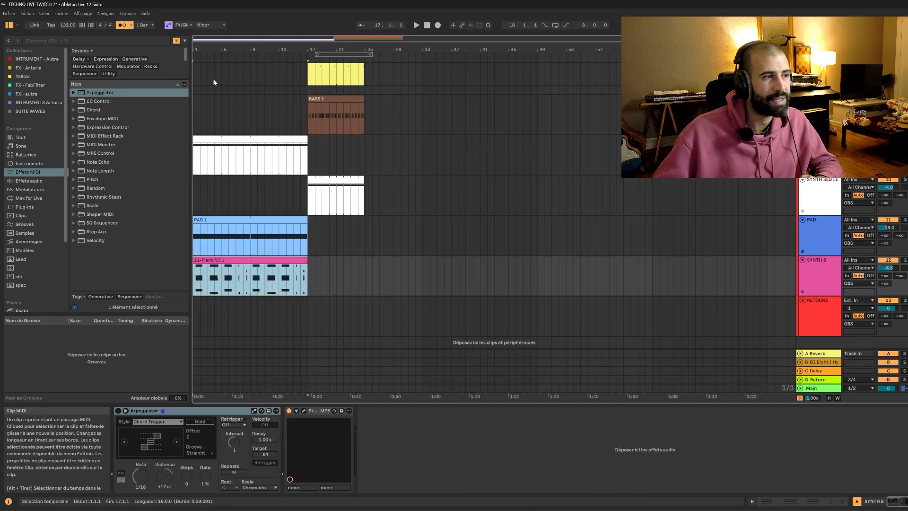
# Move the arrangement loop range one bar earlier so it spans bars 17 to 25.
pyautogui.scroll(5, 293, 174)
pyautogui.click(312, 163)
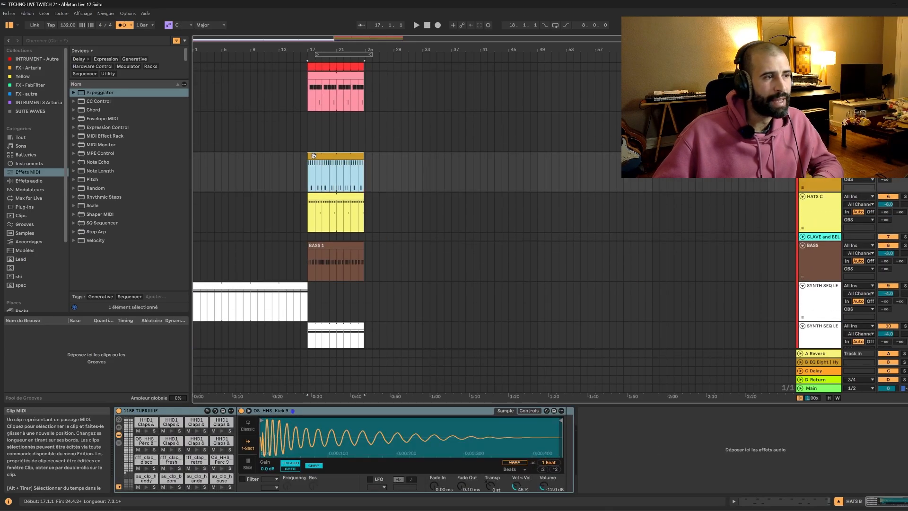
pyautogui.scroll(3, 312, 162)
pyautogui.moveTo(344, 54); pyautogui.dragTo(336, 54)
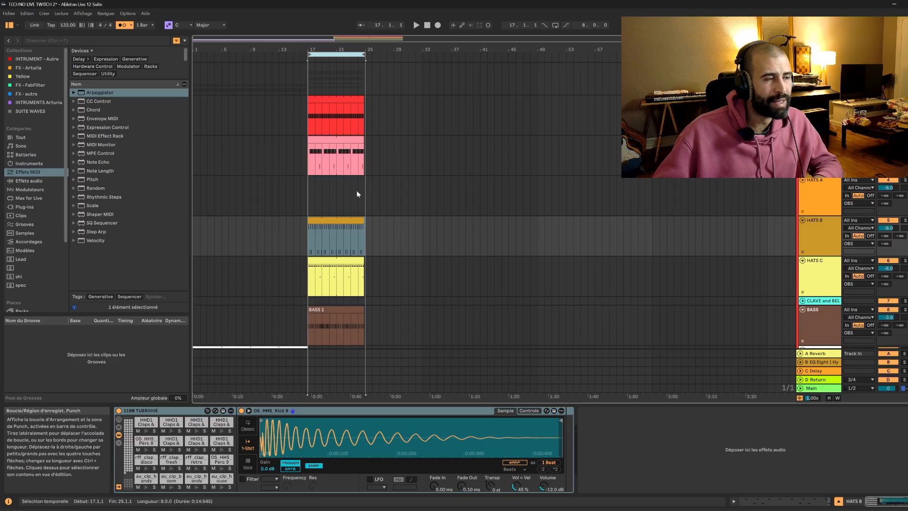
# Audition the section from bar 17 with the second SYNTH SEQ LEAD track soloed, and replay it with the full mix.
pyautogui.scroll(-4, 416, 284)
pyautogui.click(857, 230)
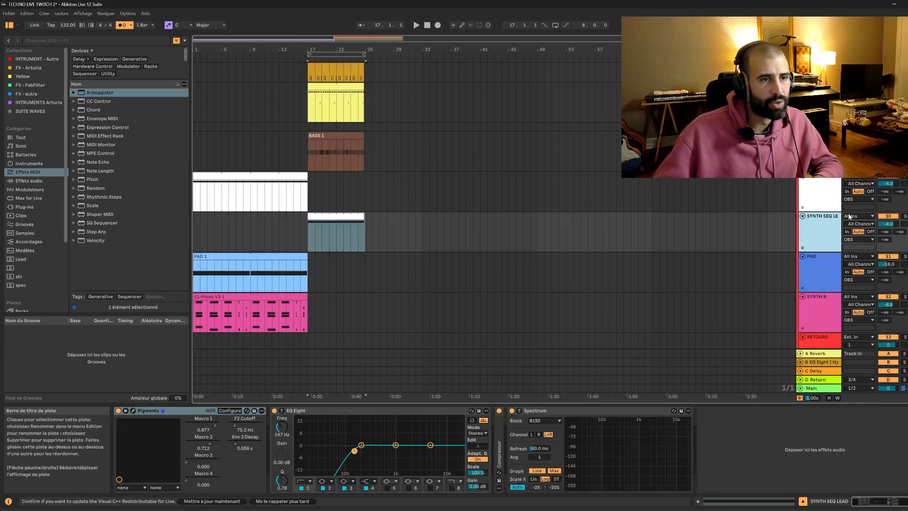
pyautogui.click(905, 216)
pyautogui.press('space')
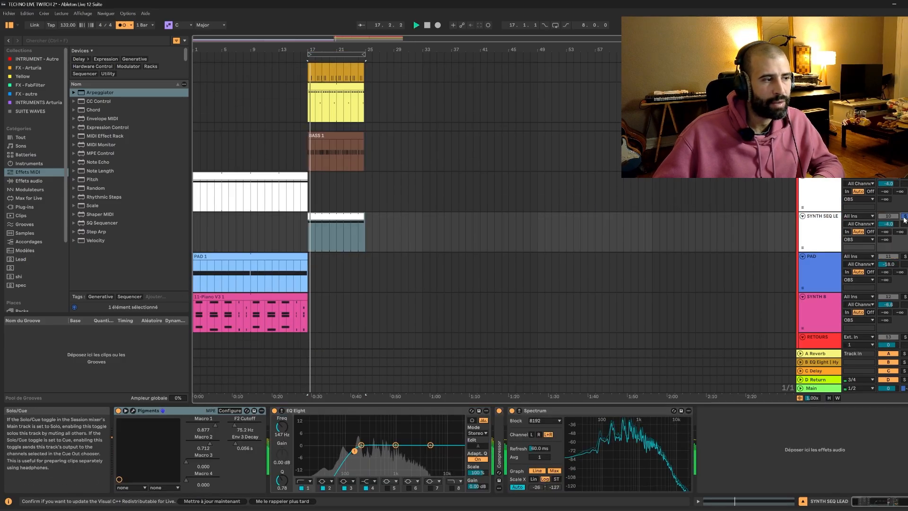
pyautogui.click(905, 216)
pyautogui.press('space')
pyautogui.press('space')
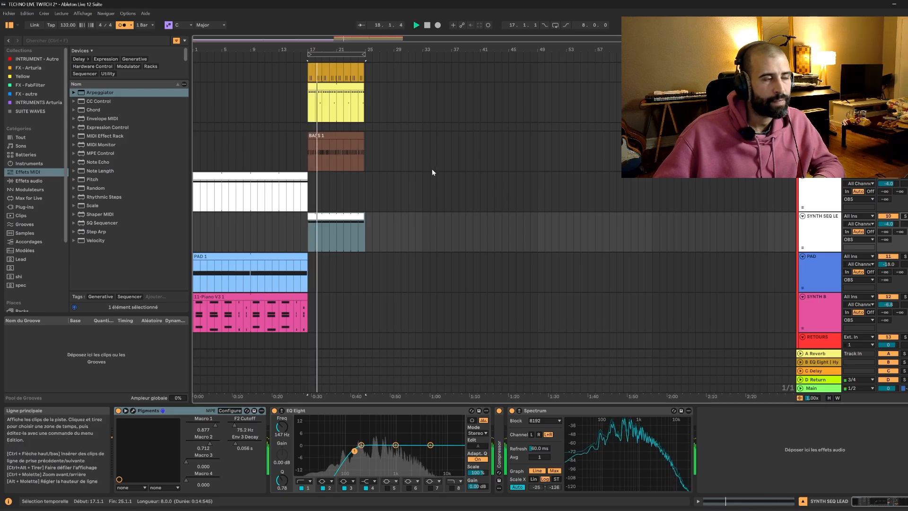
pyautogui.press('space')
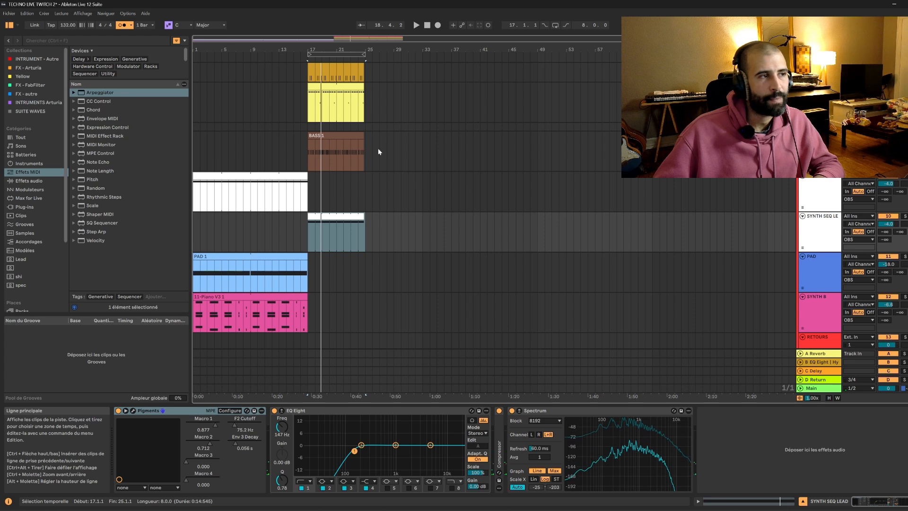
# Try a 16-bar loop range from bar 17, and bring its end back to bar 25.
pyautogui.moveTo(360, 38); pyautogui.dragTo(301, 55)
pyautogui.moveTo(245, 51); pyautogui.dragTo(364, 57)
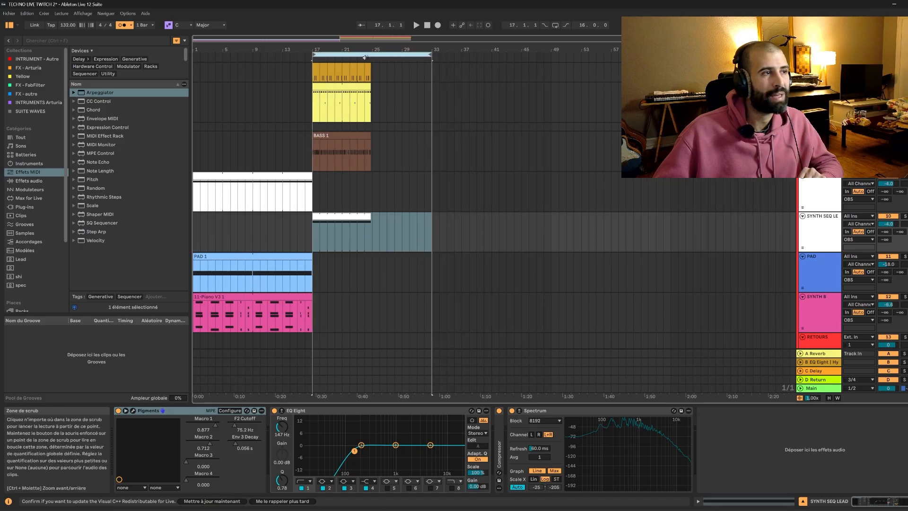
pyautogui.moveTo(430, 57); pyautogui.dragTo(370, 56)
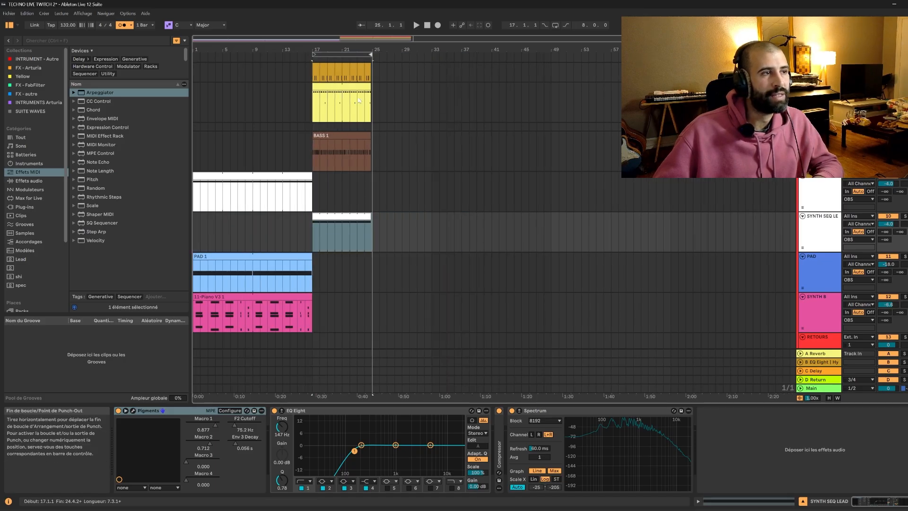
# Extend the ends of the kick and claps clips in the second section to bar 25.
pyautogui.scroll(5, 357, 113)
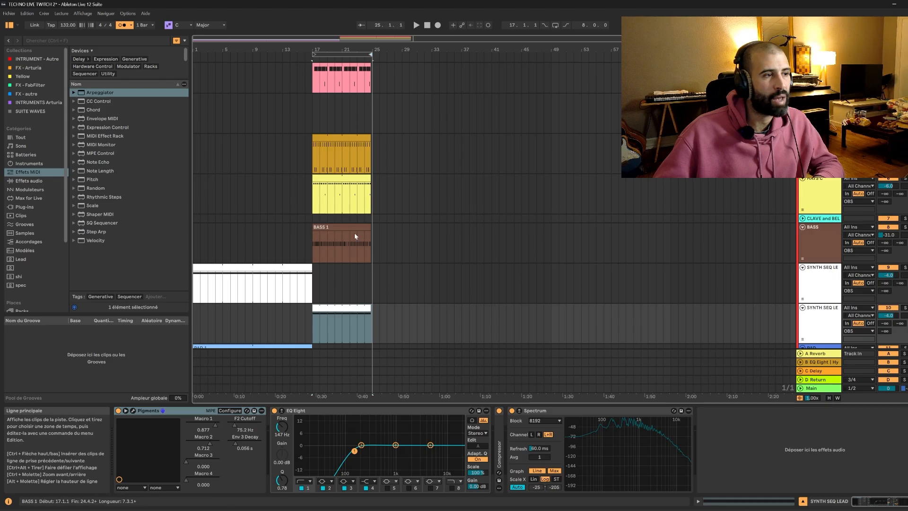
pyautogui.scroll(3, 396, 156)
pyautogui.moveTo(374, 38); pyautogui.dragTo(450, 82)
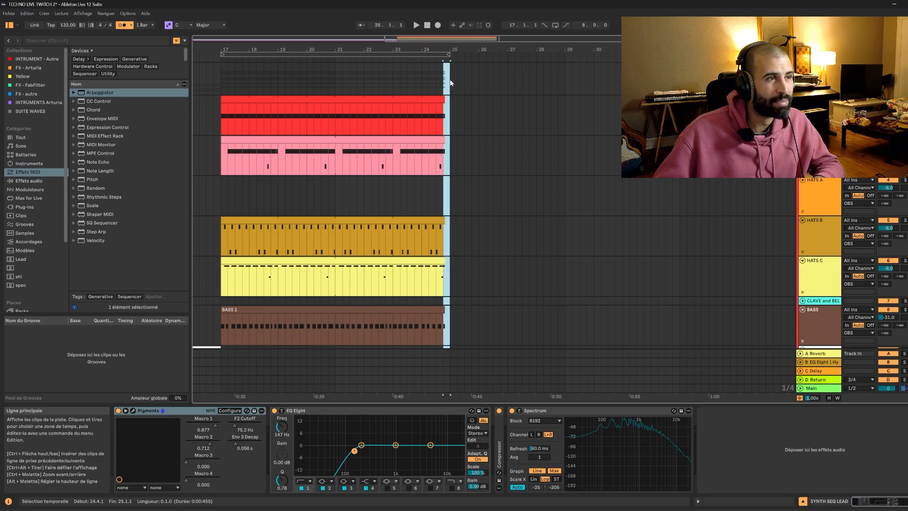
pyautogui.click(449, 105)
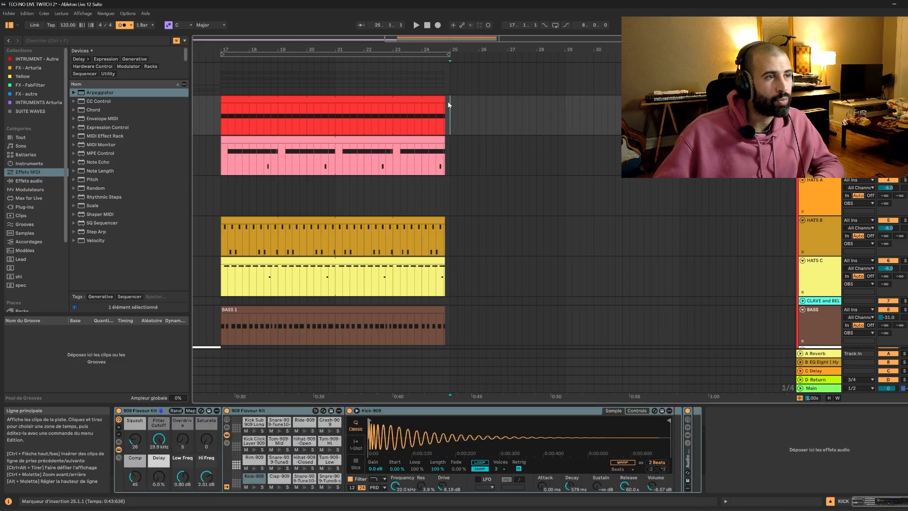
pyautogui.moveTo(443, 162); pyautogui.dragTo(449, 140)
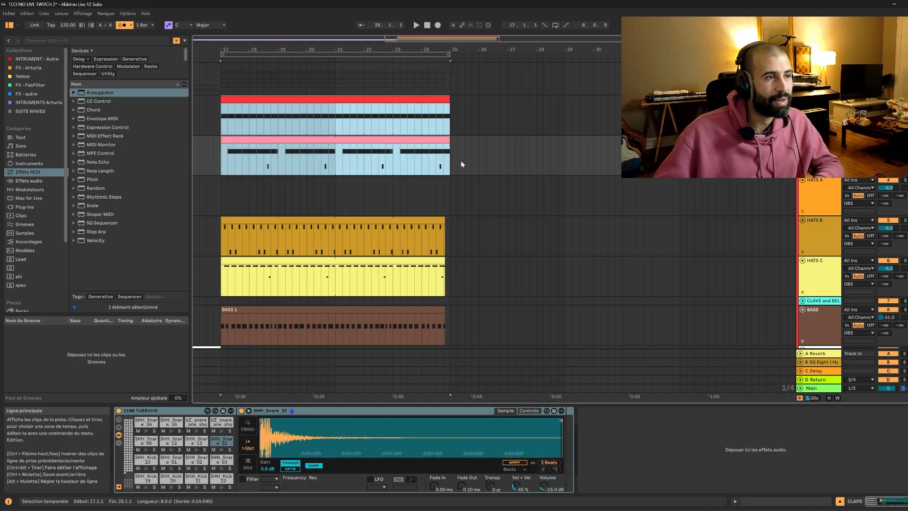
# Extend the HATS B, HATS C, BASS and second SYNTH SEQ LEAD clips so they end at bar 25.
pyautogui.scroll(-2, 460, 160)
pyautogui.scroll(-2, 439, 154)
pyautogui.click(450, 120)
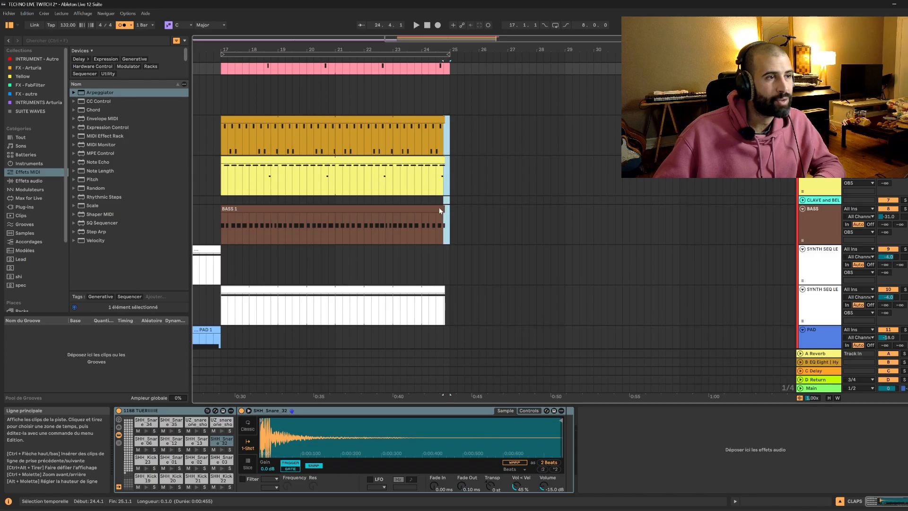
pyautogui.keyDown('shift'); pyautogui.click(439, 210); pyautogui.keyUp('shift')
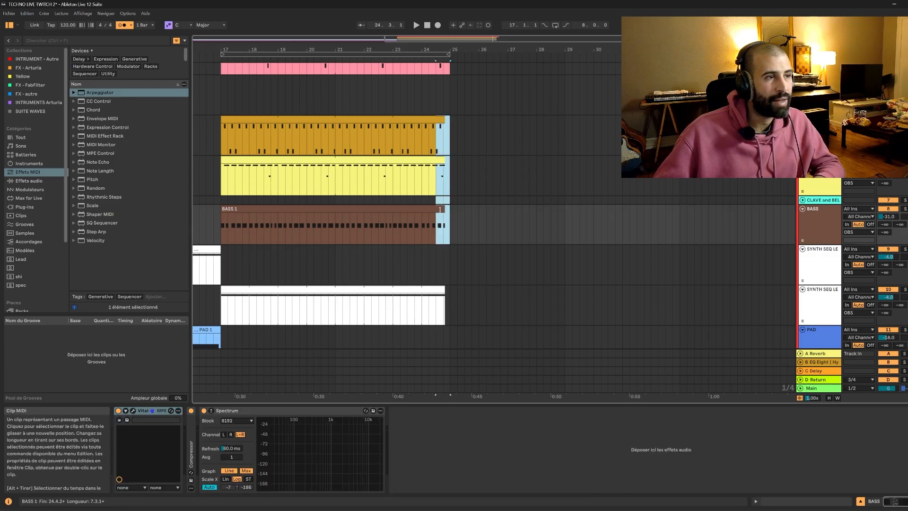
pyautogui.moveTo(442, 210); pyautogui.dragTo(448, 210)
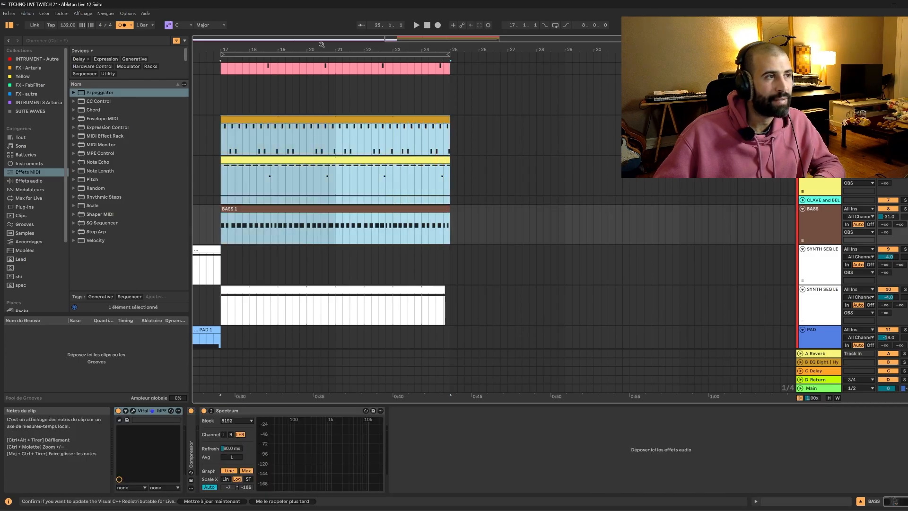
pyautogui.scroll(-3, 451, 147)
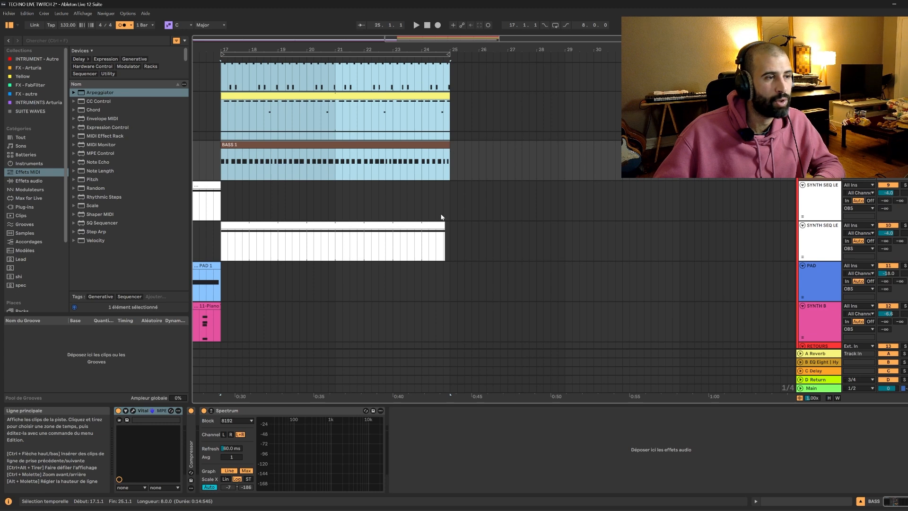
pyautogui.moveTo(445, 226); pyautogui.dragTo(450, 227)
# Show the automation lanes and set Pigments' Macro 4 on the first SYNTH SEQ LEAD track to 0.014.
pyautogui.moveTo(313, 38); pyautogui.dragTo(312, 22)
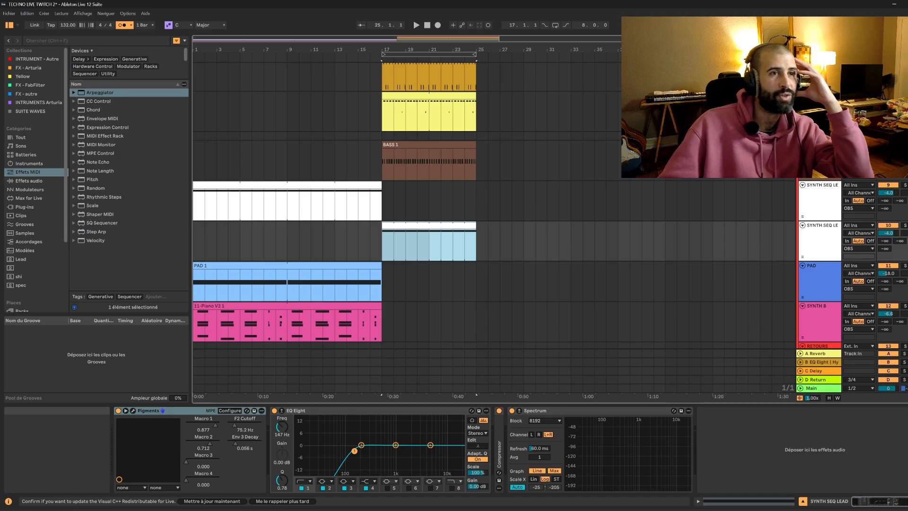
pyautogui.press('a')
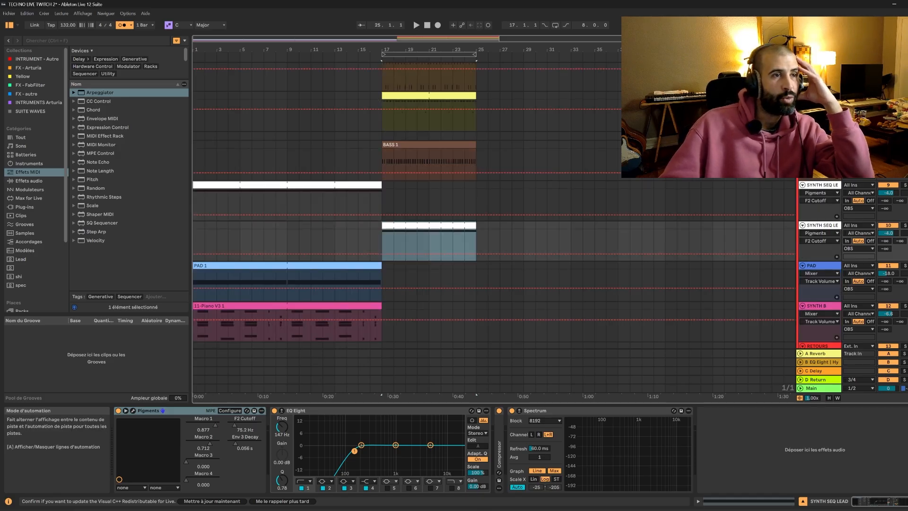
pyautogui.scroll(-2, 279, 218)
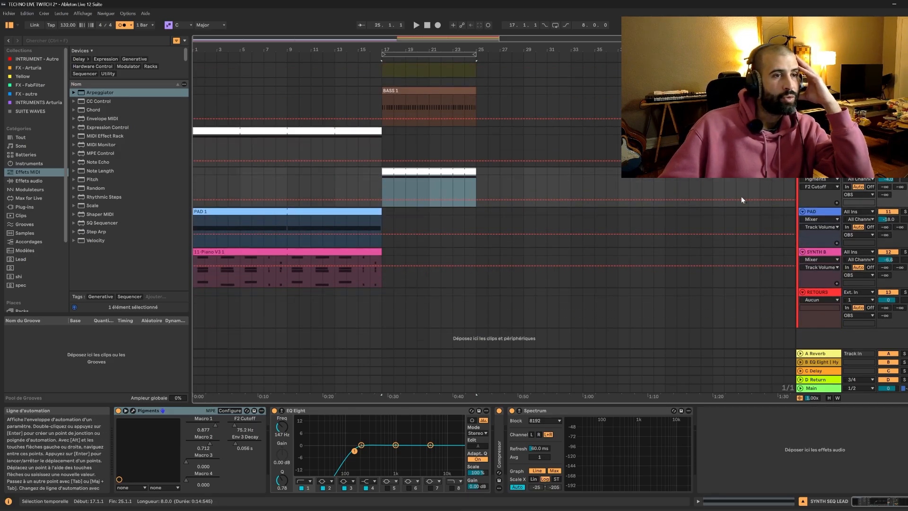
pyautogui.click(820, 131)
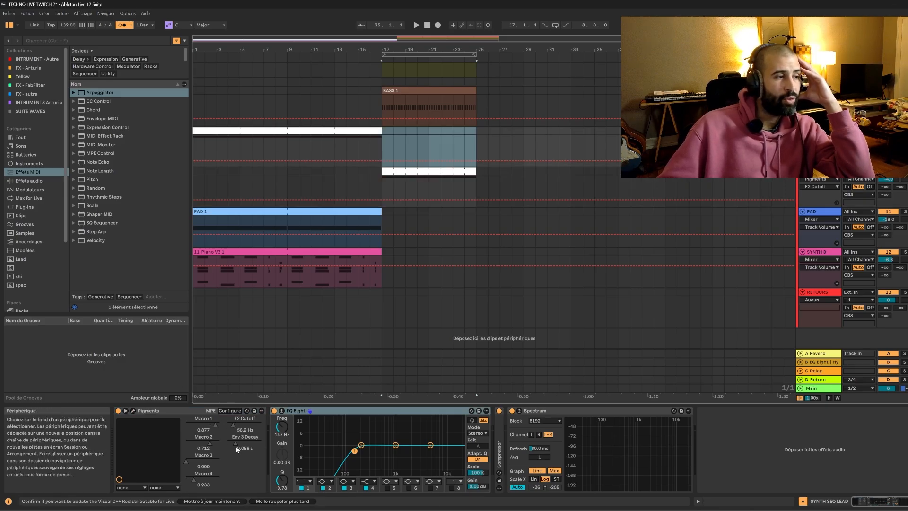
pyautogui.click(190, 479)
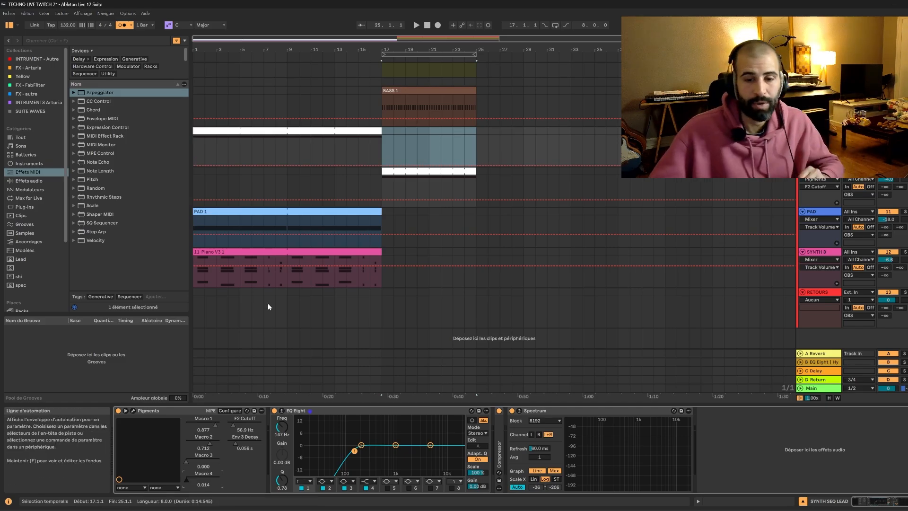
# Draw a Macro 4 automation curve on the first SYNTH SEQ LEAD, rising slowly from 0.014 and steeply into bar 17, and audition it.
pyautogui.click(226, 136)
pyautogui.press('space')
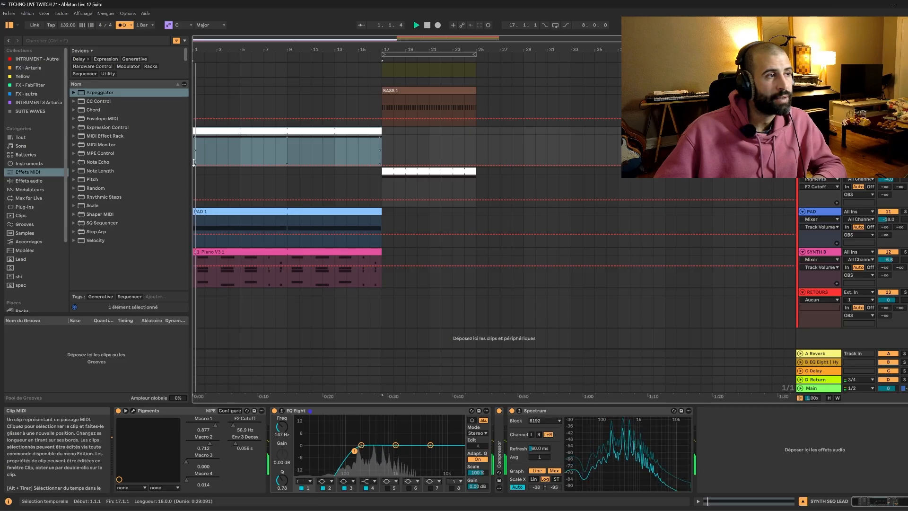
pyautogui.click(199, 165)
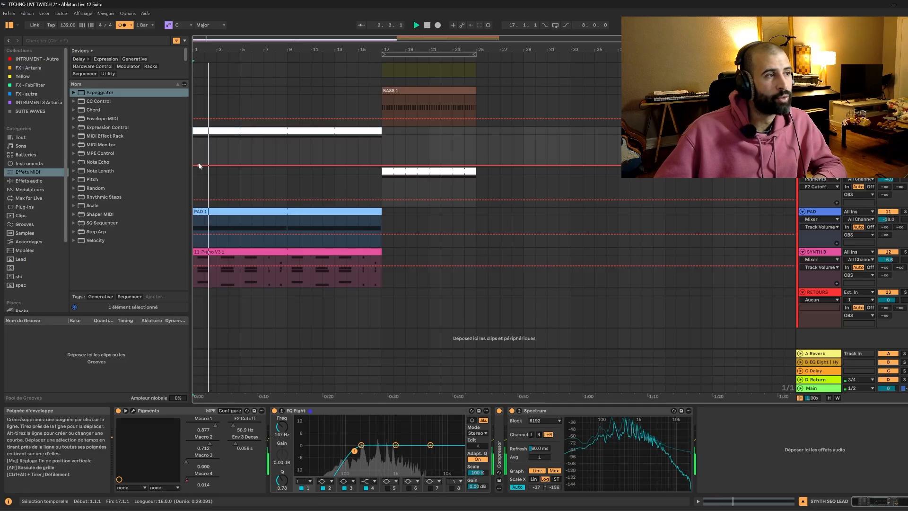
pyautogui.moveTo(334, 165); pyautogui.dragTo(381, 136)
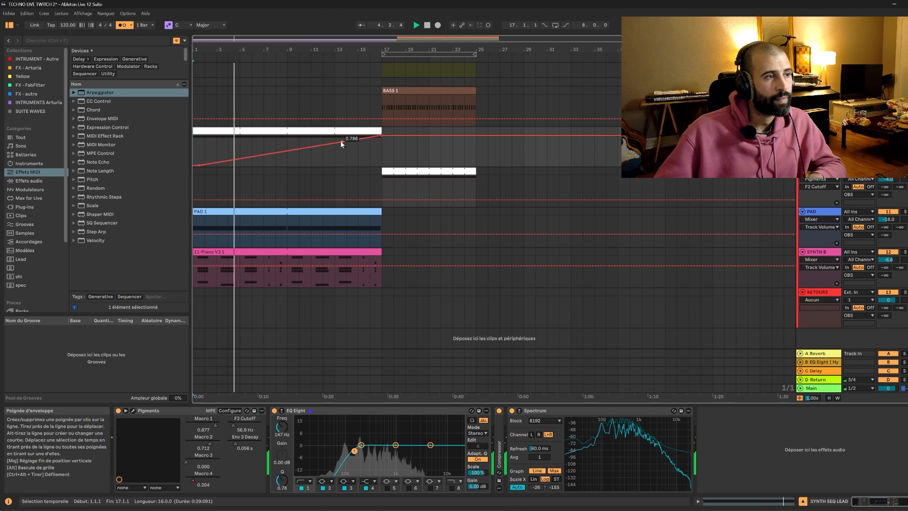
pyautogui.moveTo(367, 138); pyautogui.dragTo(367, 144)
pyautogui.press('space')
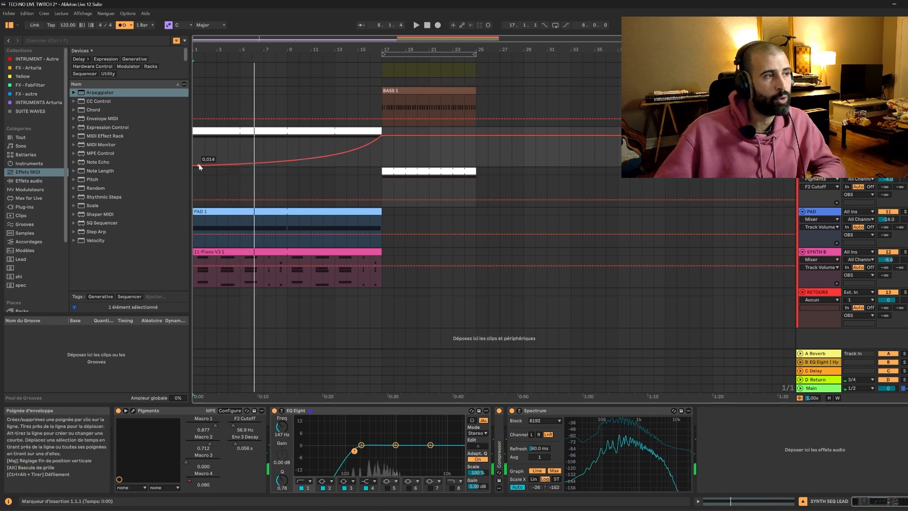
pyautogui.moveTo(352, 150)
pyautogui.mouseDown()
pyautogui.moveTo(352, 139)
pyautogui.moveTo(352, 156)
pyautogui.mouseUp()
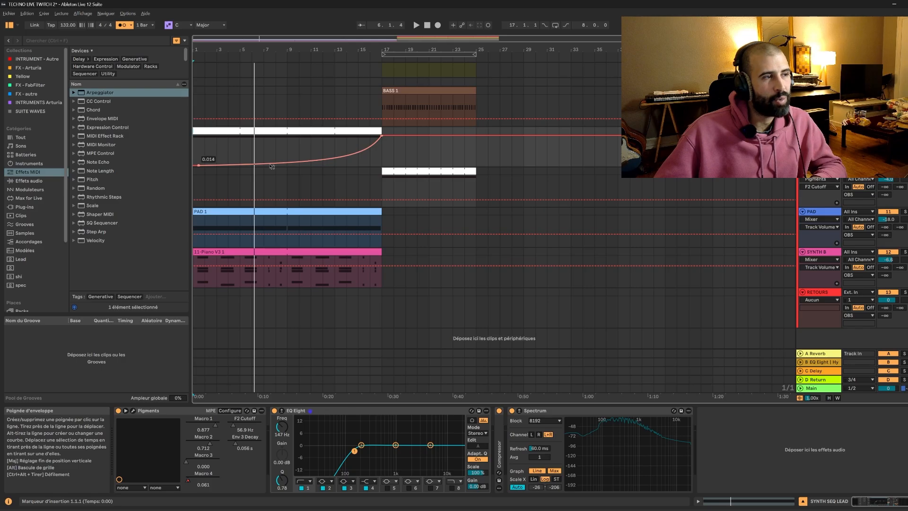
pyautogui.press('space')
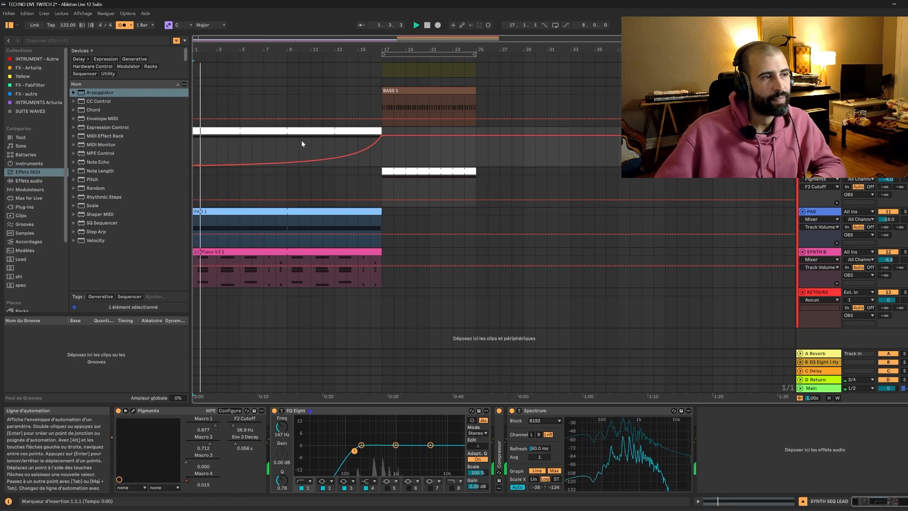
pyautogui.press('space')
# Deactivate the PAD clip in the opening section, and enlarge the first SYNTH SEQ LEAD track's height during playback.
pyautogui.click(254, 213)
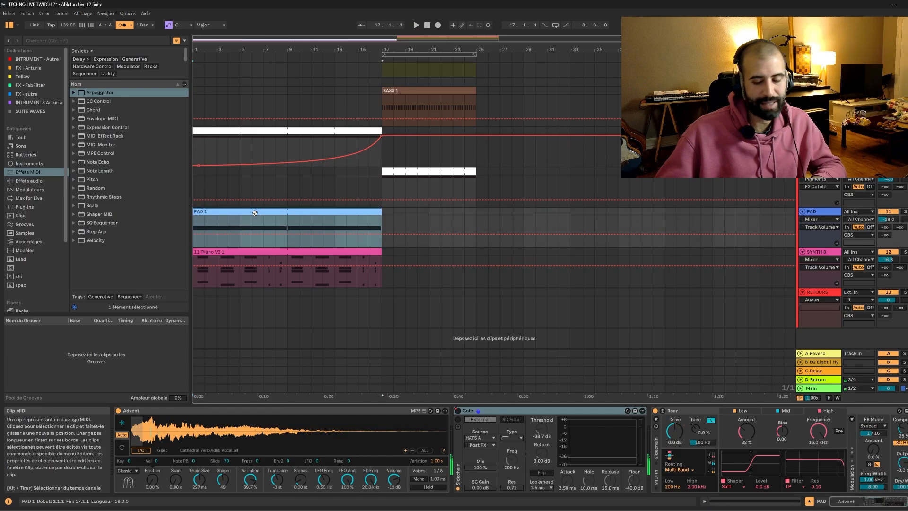
pyautogui.press('space')
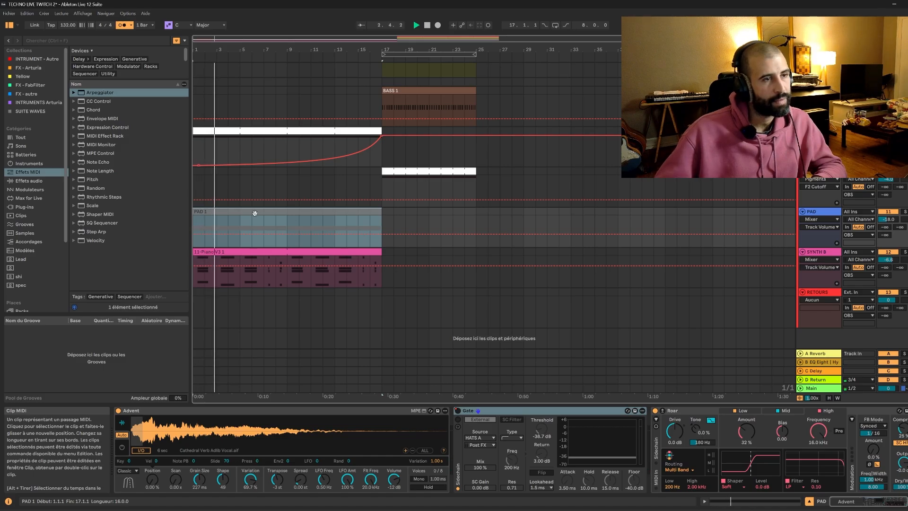
pyautogui.moveTo(820, 167); pyautogui.dragTo(820, 198)
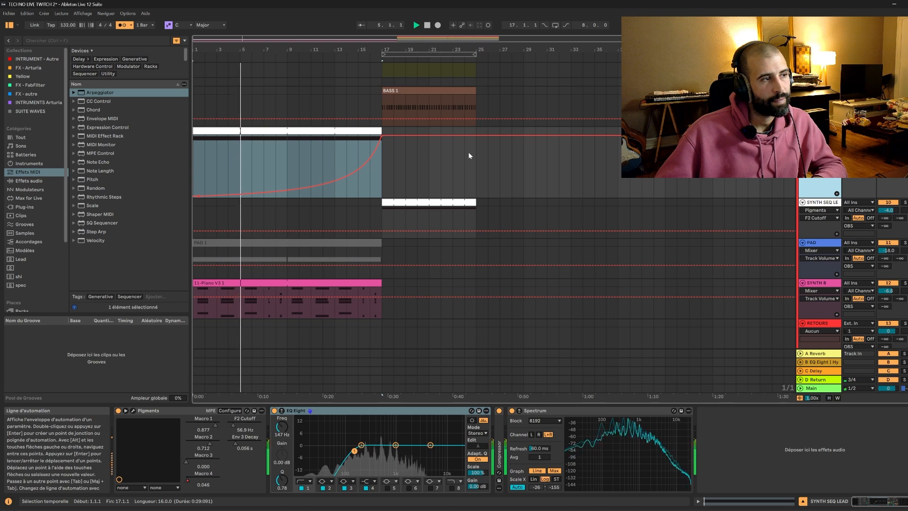
# Stop playback, give Macro 4 its own automation lane on the first SYNTH SEQ LEAD, and show Pigments' F2 Cutoff in the main lane.
pyautogui.scroll(-2, 410, 222)
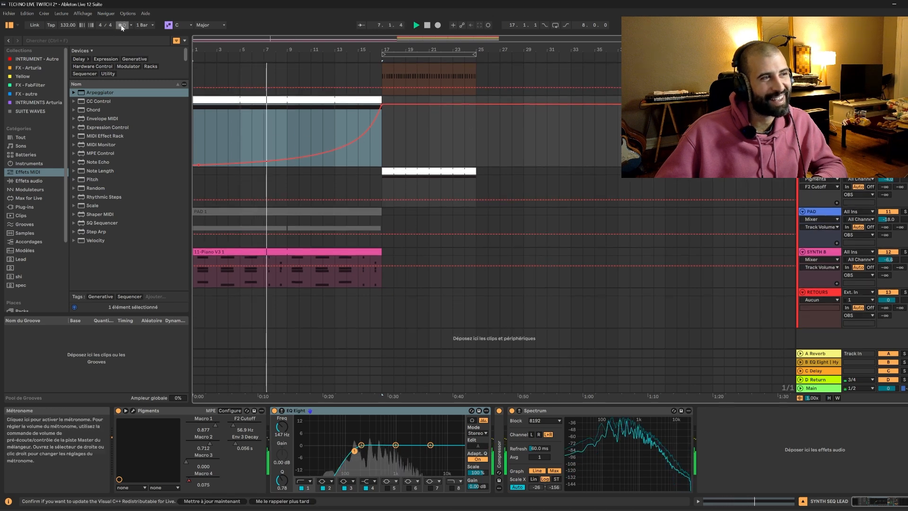
pyautogui.press('space')
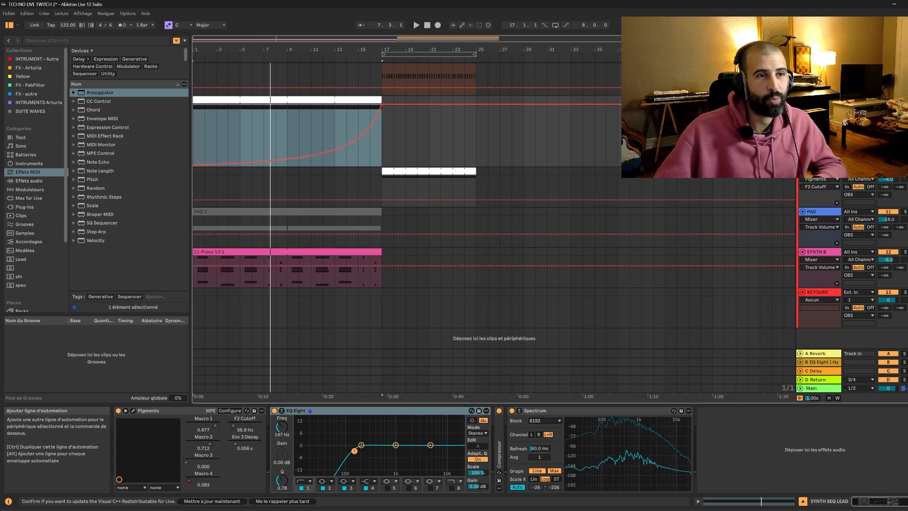
pyautogui.click(837, 163)
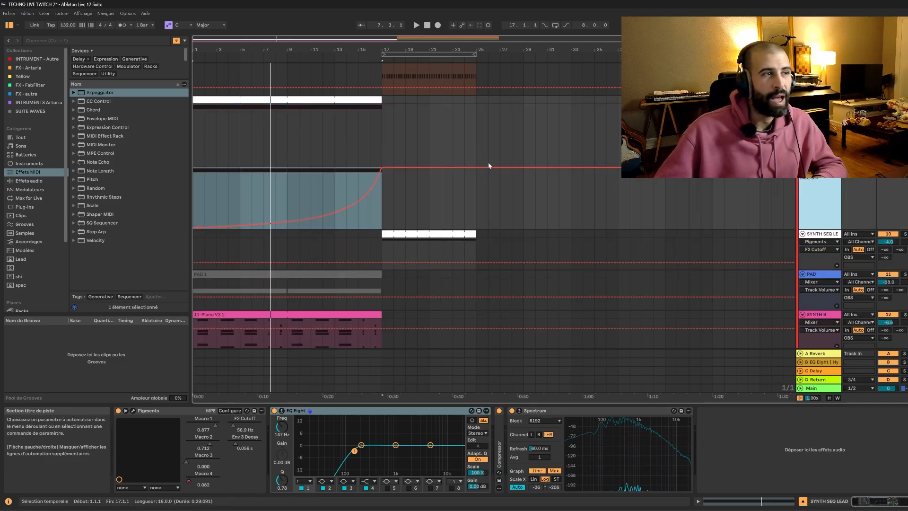
pyautogui.moveTo(383, 182); pyautogui.dragTo(195, 116)
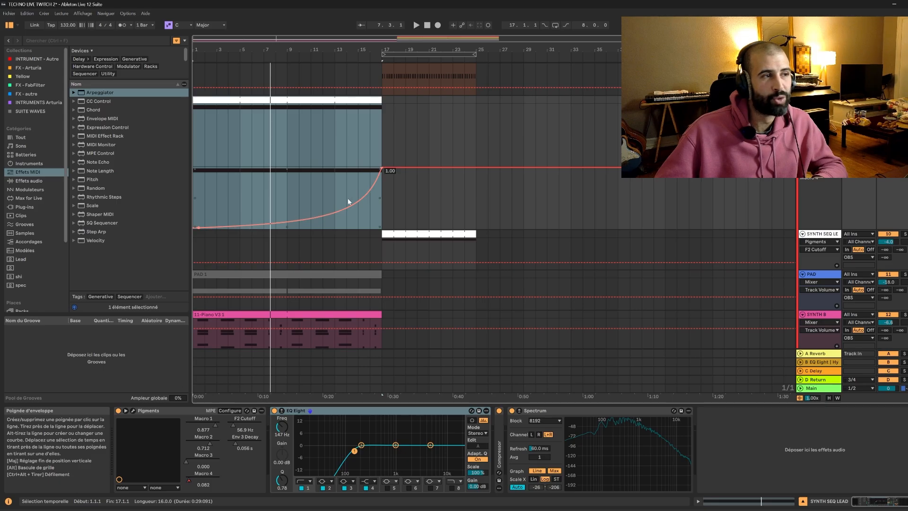
pyautogui.click(233, 424)
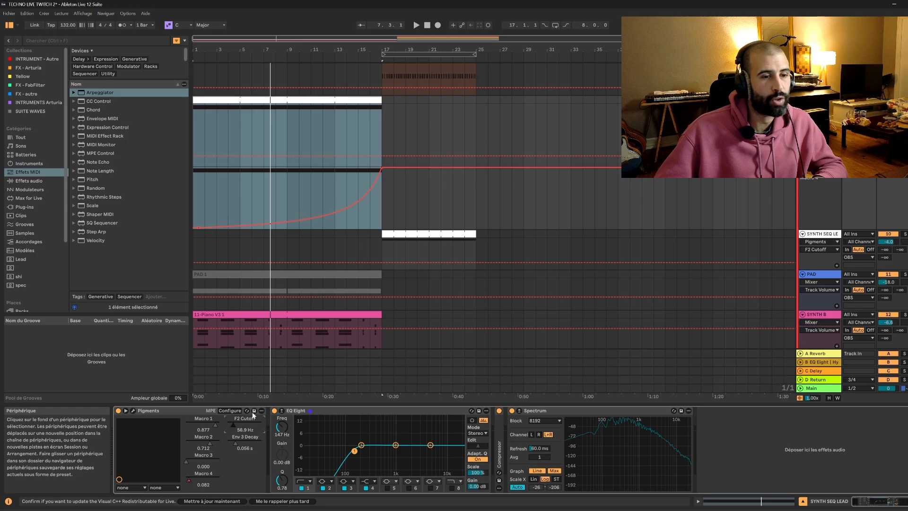
# Draw an F2 Cutoff automation ramp from 56.9 Hz at bar 1 to 441 Hz at bar 17, and play it from the start.
pyautogui.click(194, 153)
pyautogui.moveTo(385, 155); pyautogui.dragTo(385, 137)
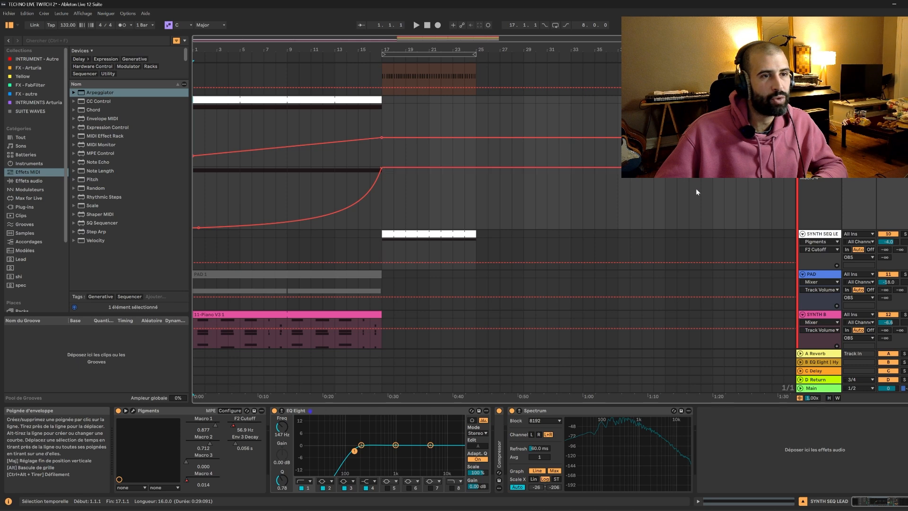
pyautogui.click(369, 208)
pyautogui.click(193, 127)
pyautogui.press('space')
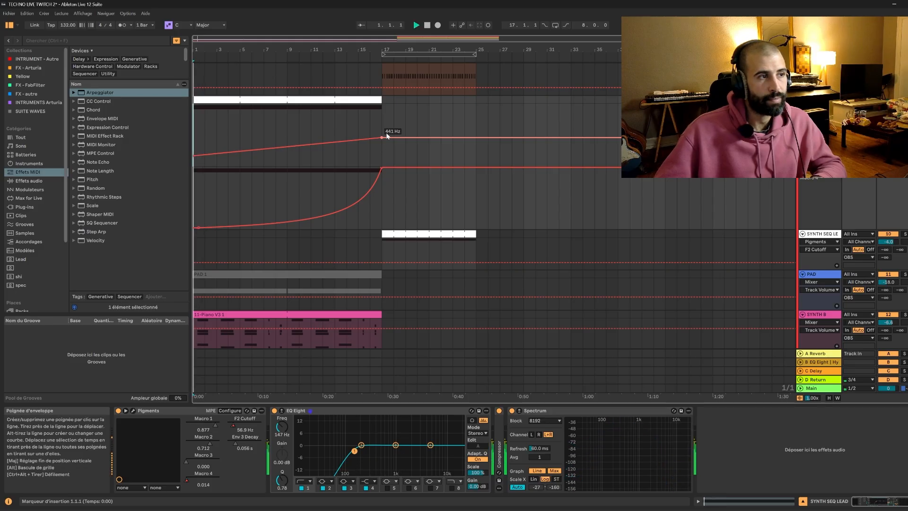
# Raise the F2 Cutoff point at bar 17 to 5465 Hz, bend the ramp into a slow-starting curve, and audition it into bar 17.
pyautogui.moveTo(382, 137); pyautogui.dragTo(356, 149)
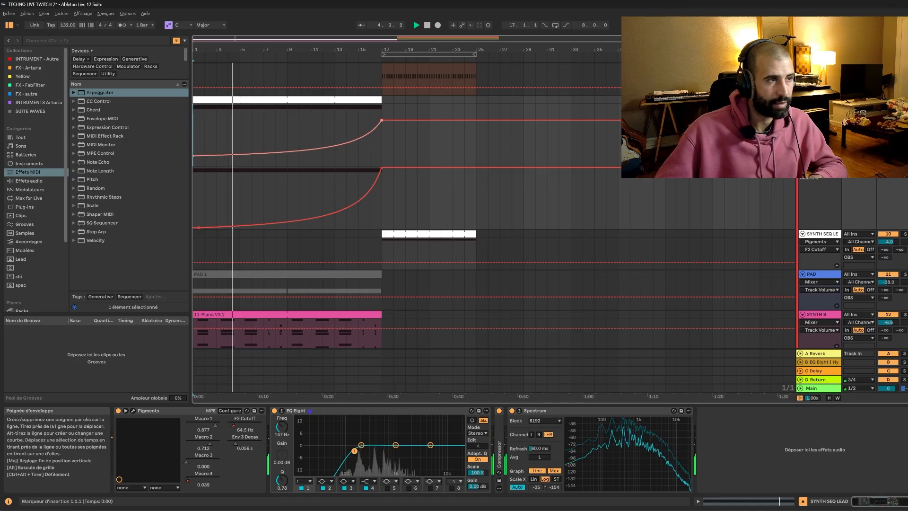
pyautogui.moveTo(382, 120); pyautogui.dragTo(346, 134)
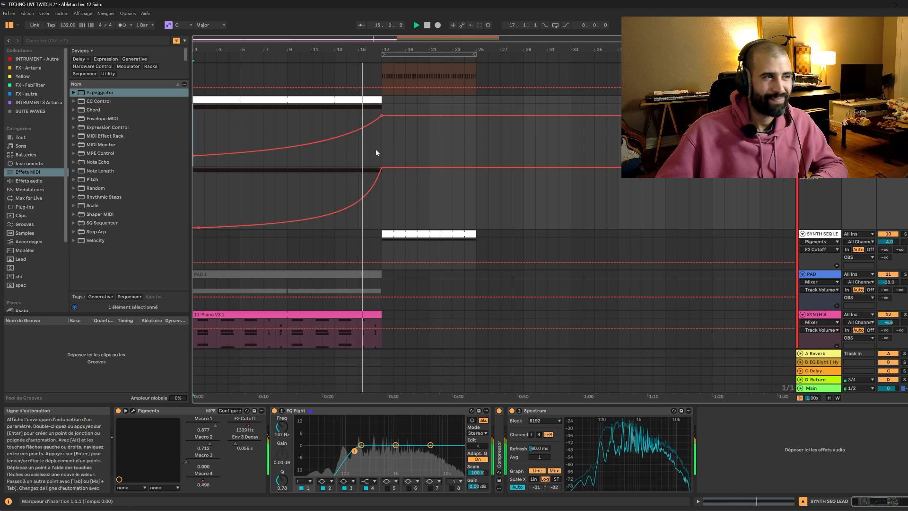
pyautogui.moveTo(382, 120)
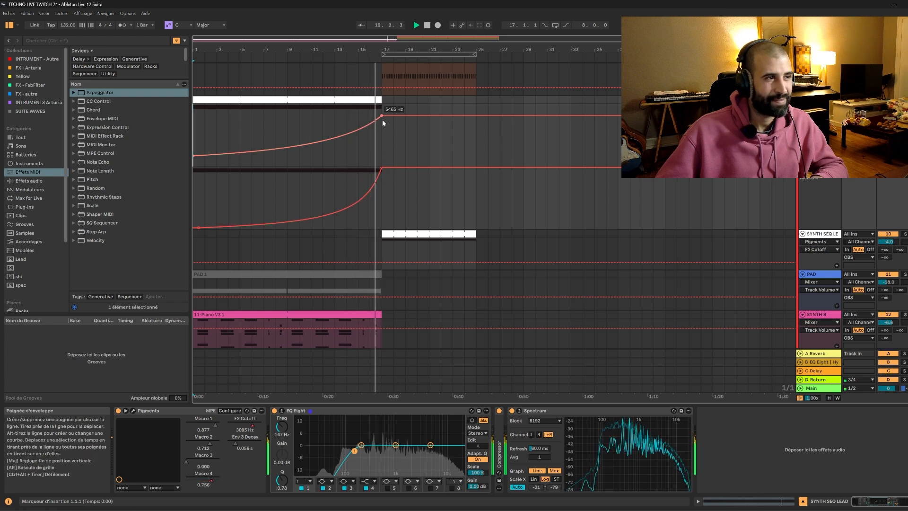
pyautogui.press('space')
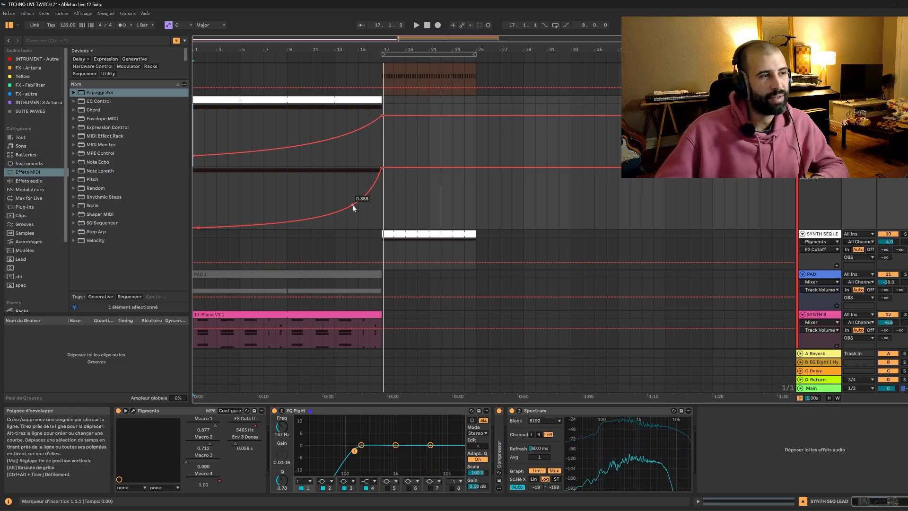
# Open the SYNTH SEQ LEAD's Pigments sequencer, audition the build-up from bar 11, and move the plug-in window clear of the arrangement.
pyautogui.click(310, 200)
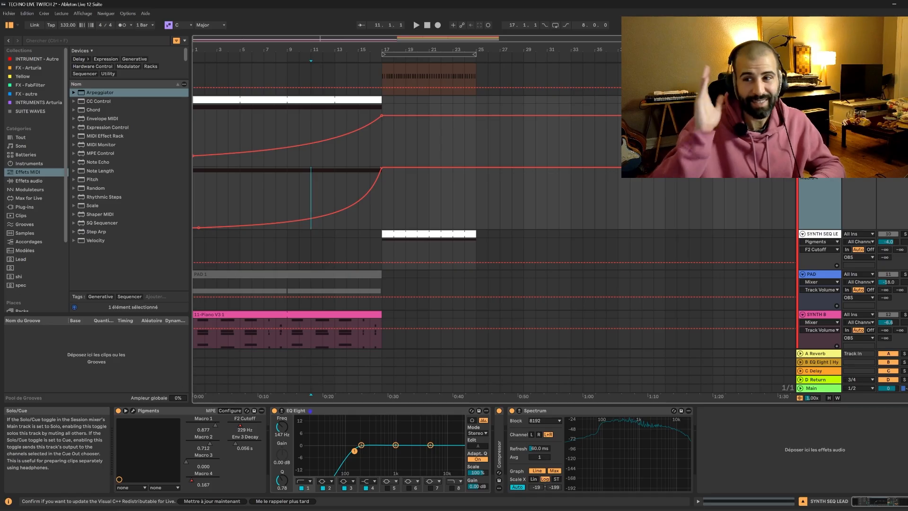
pyautogui.click(133, 411)
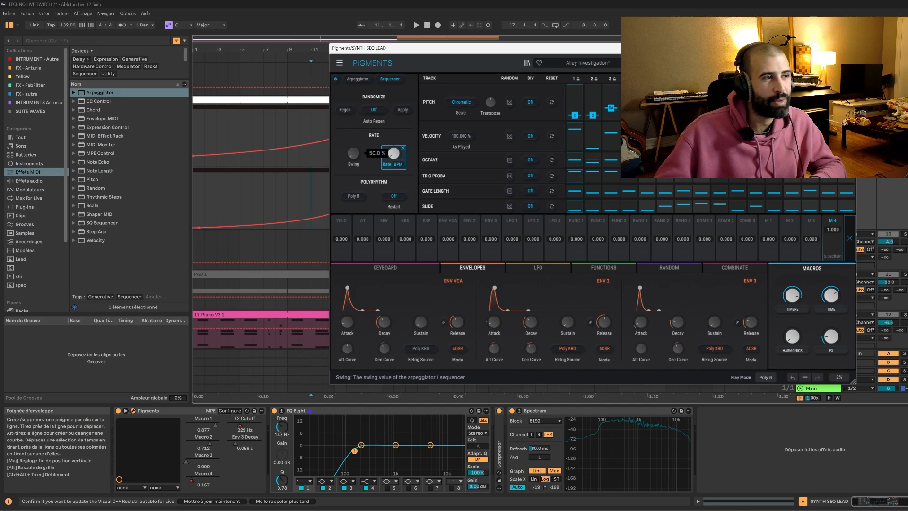
pyautogui.press('space')
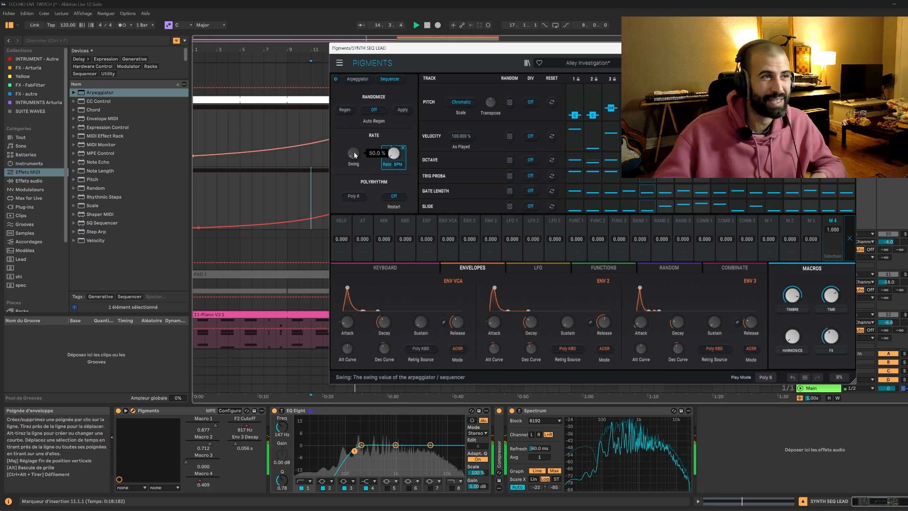
pyautogui.moveTo(428, 48); pyautogui.dragTo(749, 292)
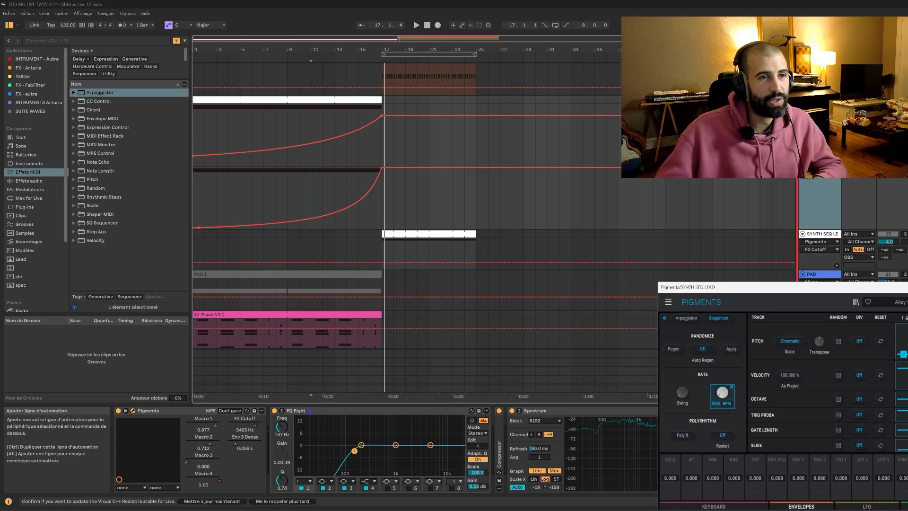
# Give F2 Cutoff its own automation lane, select its bars 1 to 17, and move the Pigments window further aside.
pyautogui.click(837, 265)
pyautogui.click(379, 205)
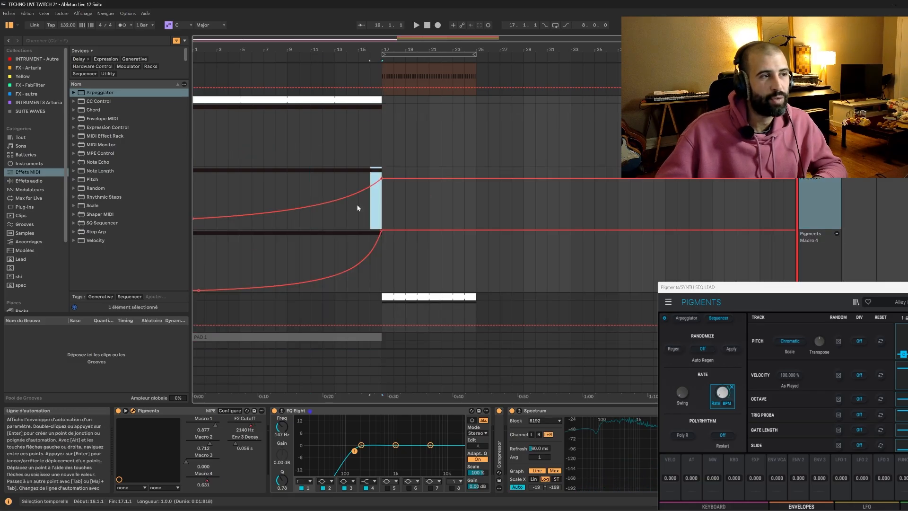
pyautogui.moveTo(358, 208); pyautogui.dragTo(212, 208)
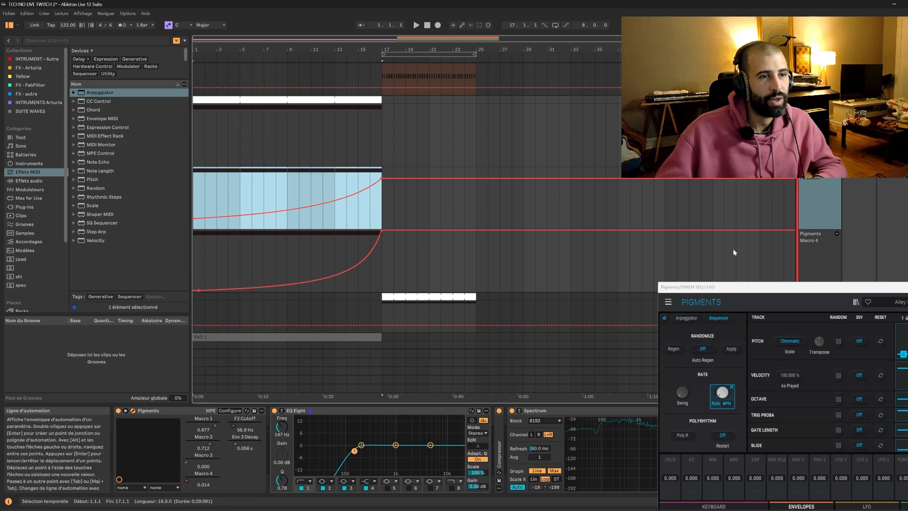
pyautogui.moveTo(738, 287); pyautogui.dragTo(753, 299)
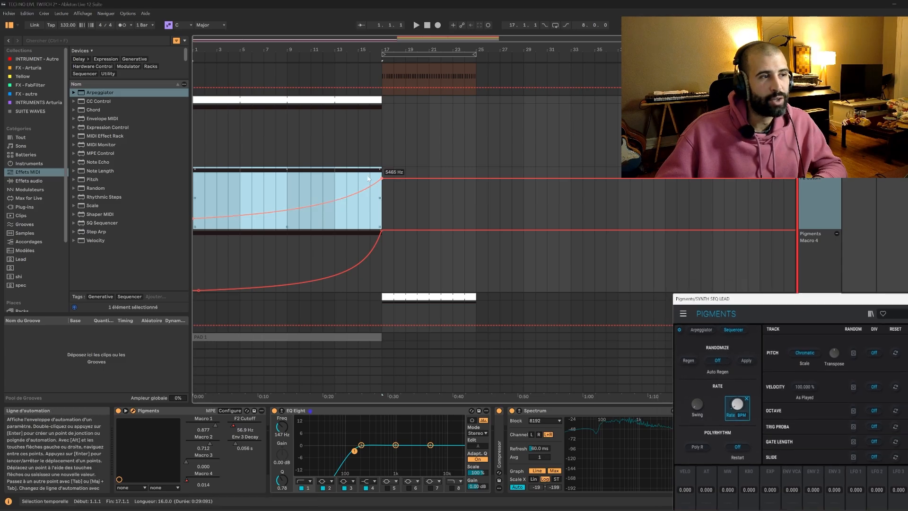
# Set the frequency of EQ Eight's low-cut band on the SYNTH SEQ LEAD to 156 Hz while playing the opening section.
pyautogui.click(282, 426)
pyautogui.moveTo(282, 433); pyautogui.dragTo(283, 391)
pyautogui.press('space')
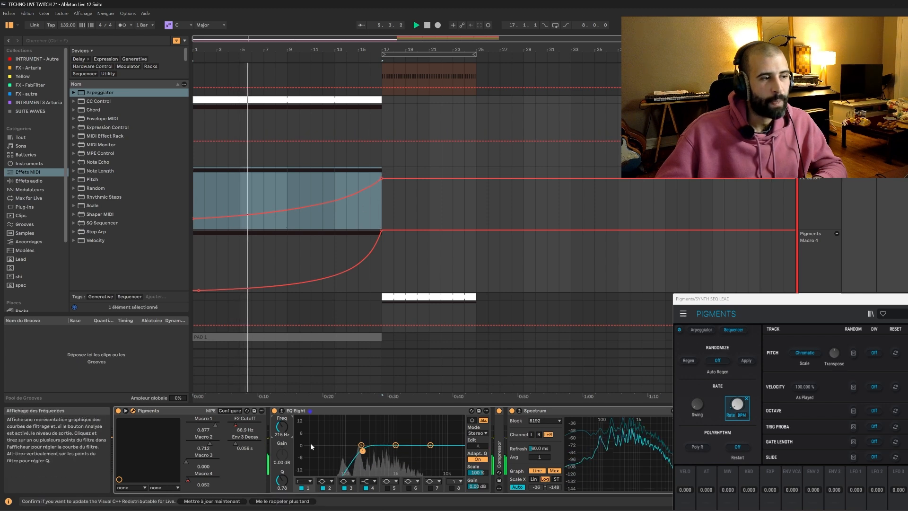
pyautogui.moveTo(282, 427)
pyautogui.mouseDown()
pyautogui.moveTo(282, 413)
pyautogui.moveTo(282, 431)
pyautogui.mouseUp()
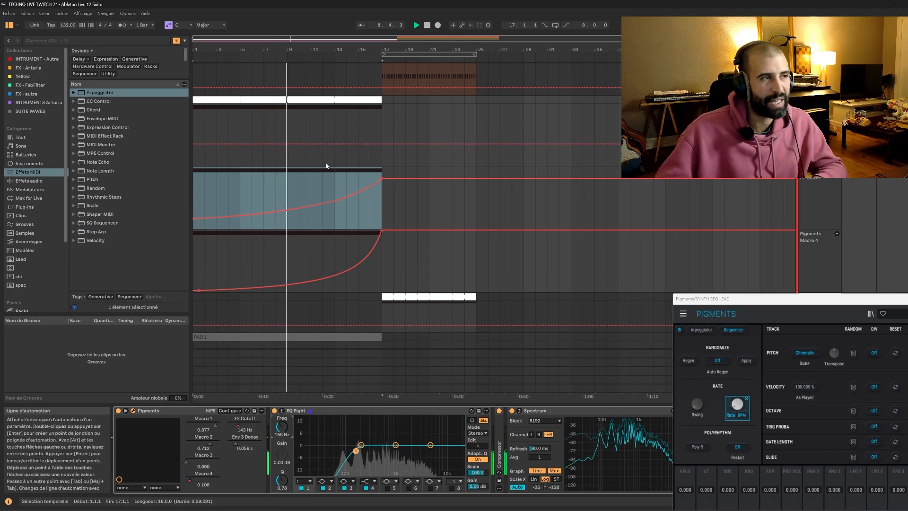
# Automate the EQ Eight frequency to stay flat until bar 9 and curve up to 3.39 kHz at bar 17, auditioning it.
pyautogui.click(287, 144)
pyautogui.moveTo(382, 144); pyautogui.dragTo(383, 113)
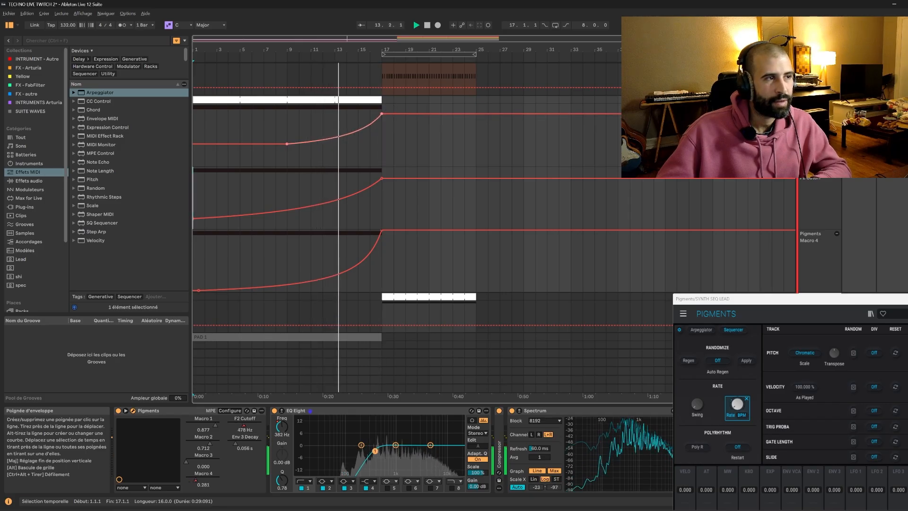
pyautogui.moveTo(382, 113); pyautogui.dragTo(382, 120)
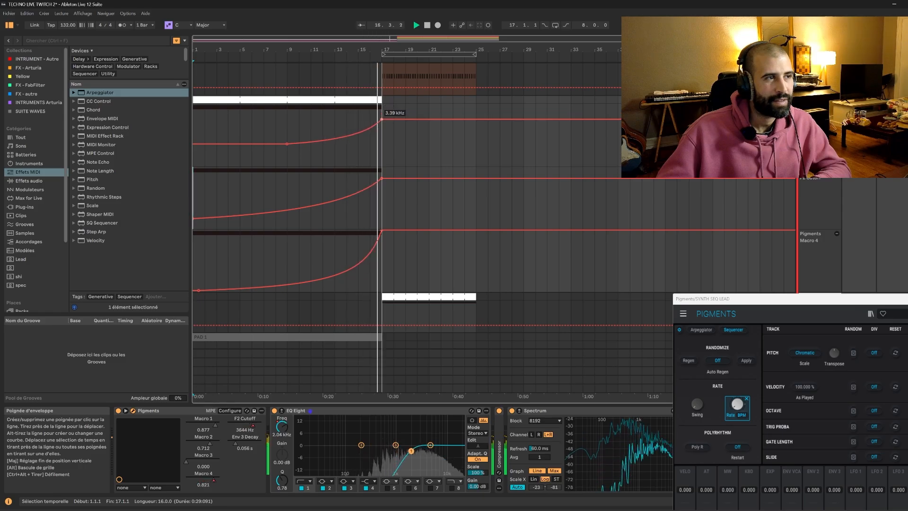
pyautogui.press('space')
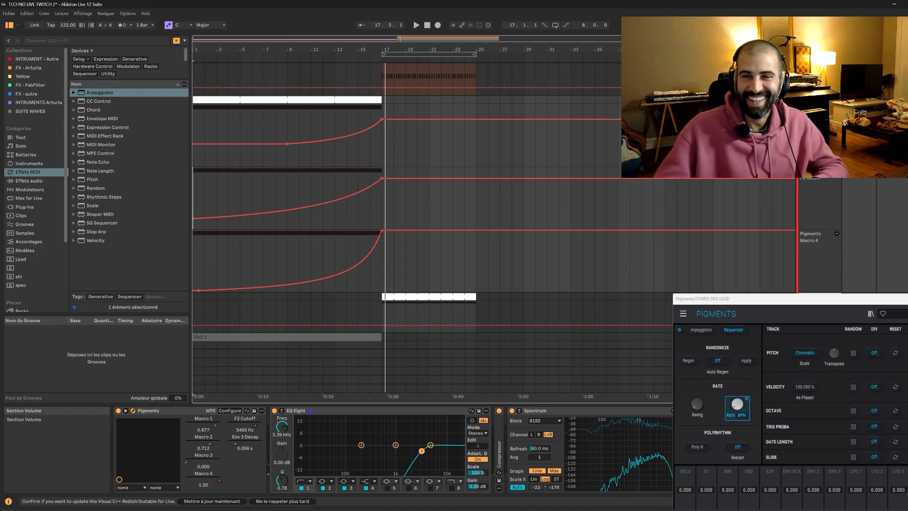
# Hide the Pigments window and select bars 1 to 17 of the EQ Eight frequency automation lane.
pyautogui.hotkey('ctrl', 'alt', 'p')
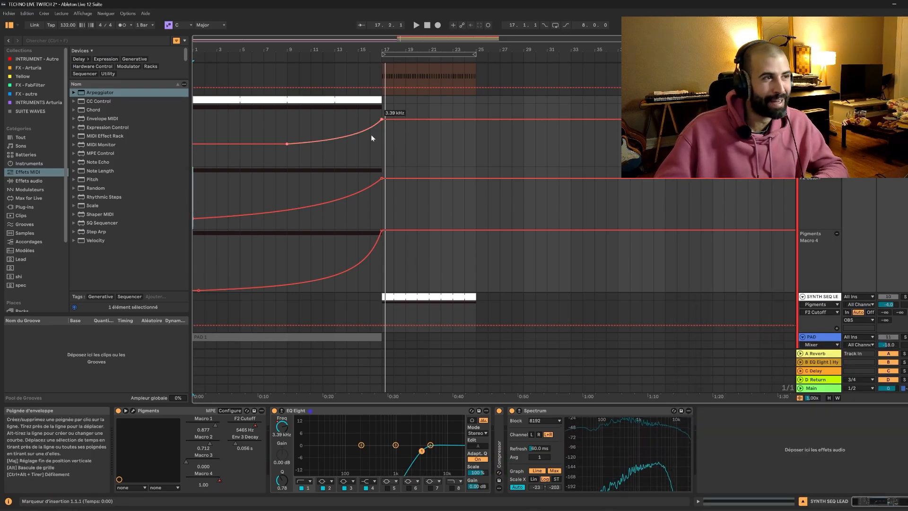
pyautogui.moveTo(381, 152); pyautogui.dragTo(194, 158)
pyautogui.scroll(-1, 413, 182)
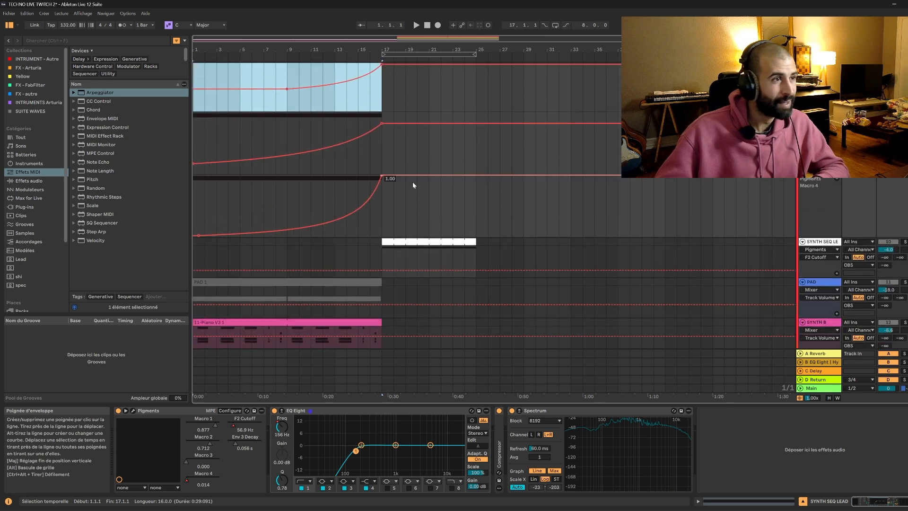
pyautogui.scroll(2, 412, 183)
# Reactivate the PAD clip in the opening section and play the section from bar 1.
pyautogui.scroll(-3, 702, 276)
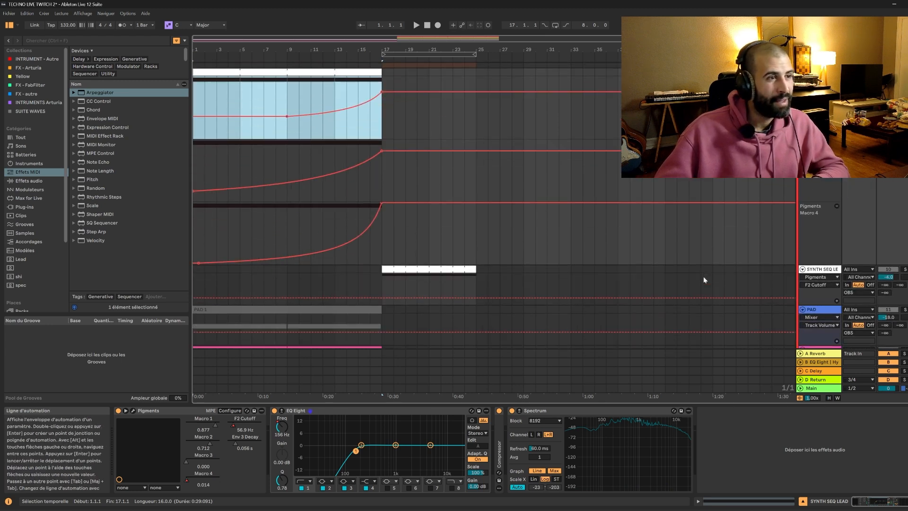
pyautogui.scroll(-2, 730, 268)
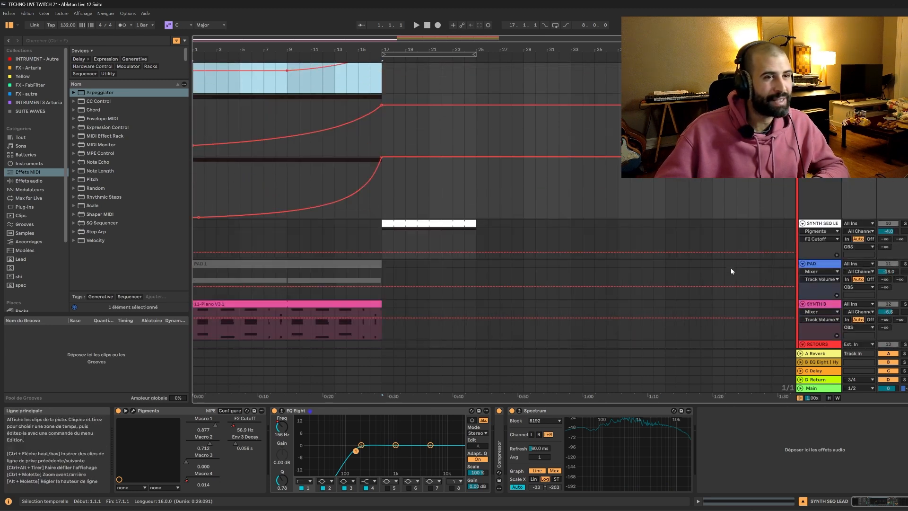
pyautogui.scroll(4, 730, 268)
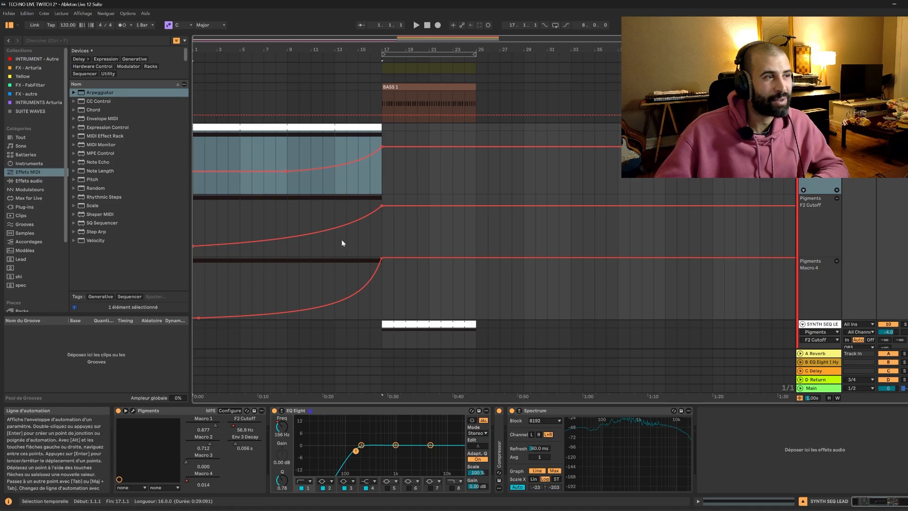
pyautogui.scroll(-5, 341, 241)
pyautogui.click(269, 210)
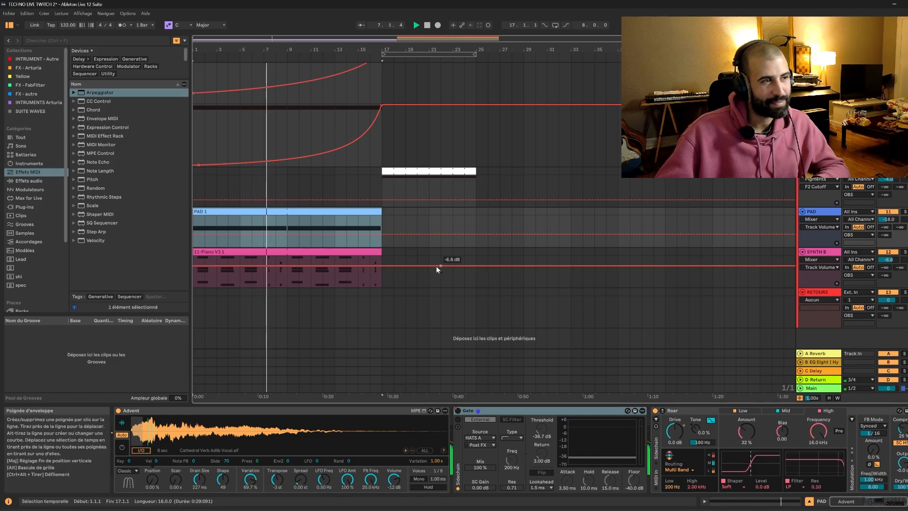
pyautogui.click(384, 212)
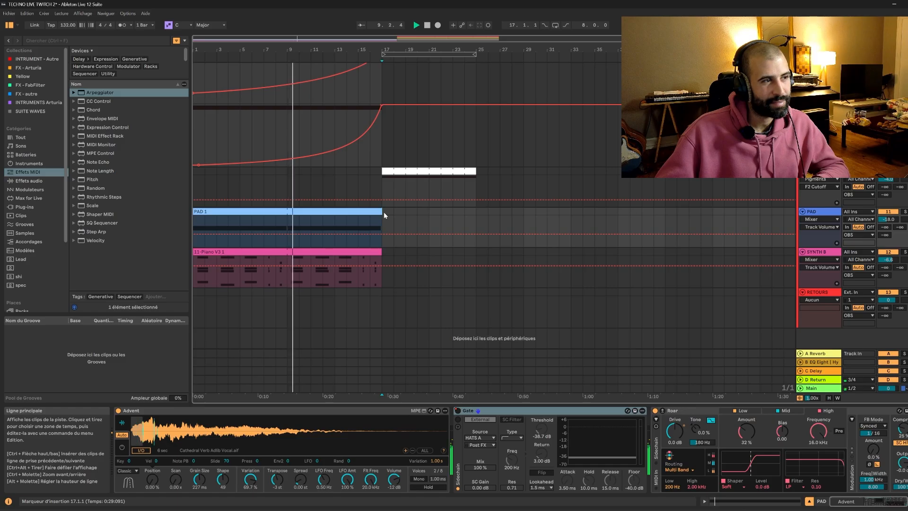
# Listen through the transition past bar 17, and select the loop region from bar 17 to bar 25 across all tracks.
pyautogui.scroll(1, 383, 215)
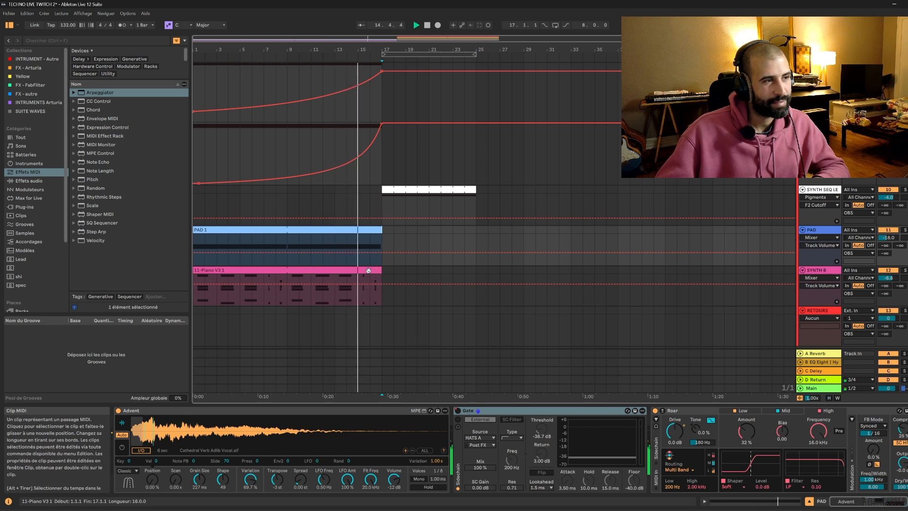
pyautogui.scroll(5, 390, 253)
pyautogui.scroll(1, 390, 253)
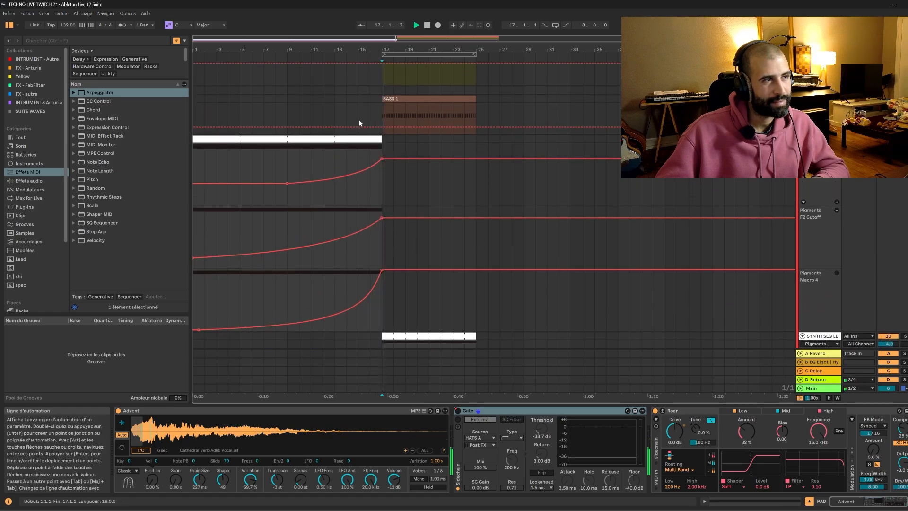
pyautogui.click(402, 53)
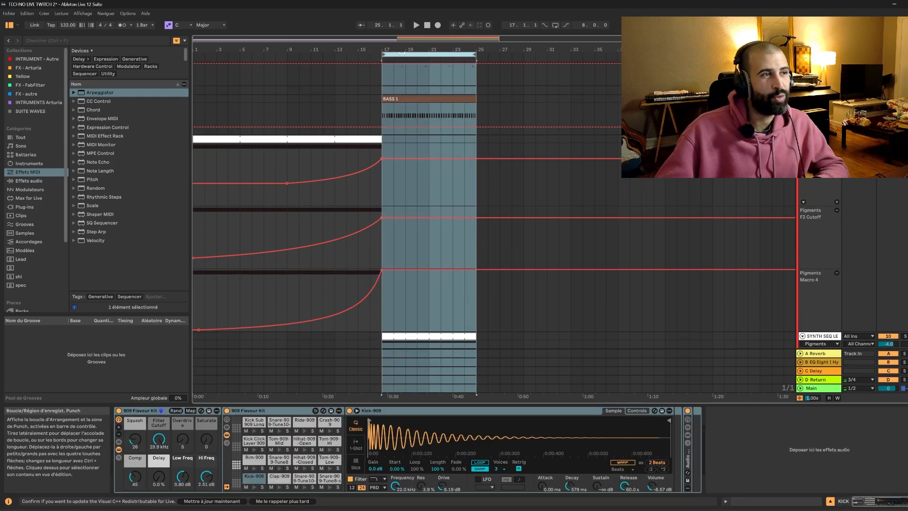
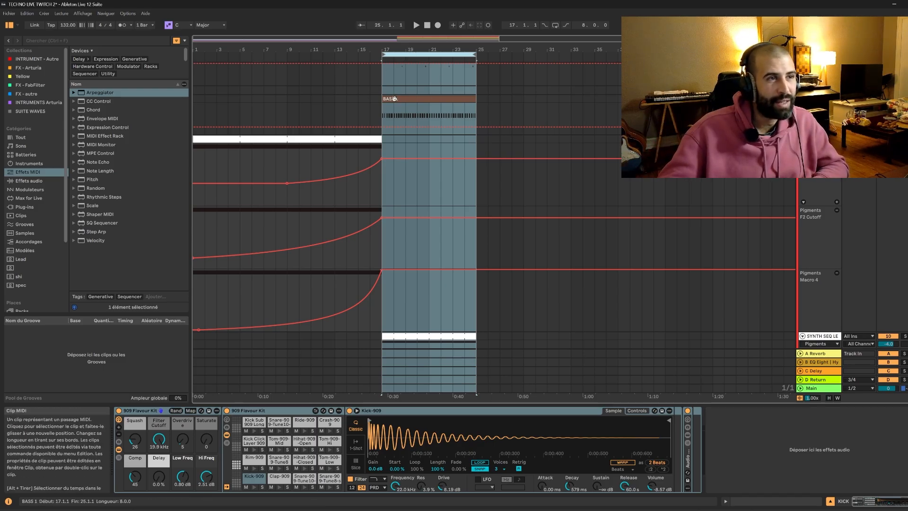
# Hide the automation lanes and move the section at bars 17 to 25 two bars later, so it starts at bar 19.
pyautogui.press('a')
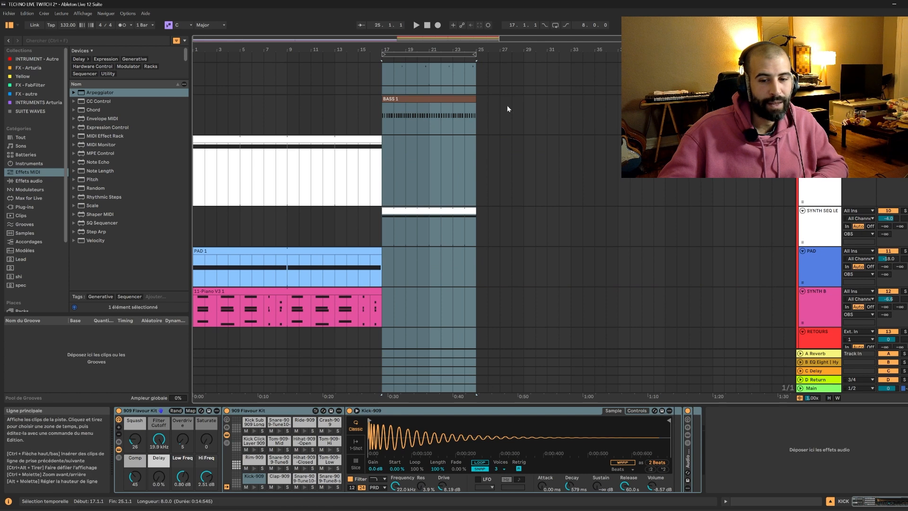
pyautogui.hotkey('ctrl', 'l')
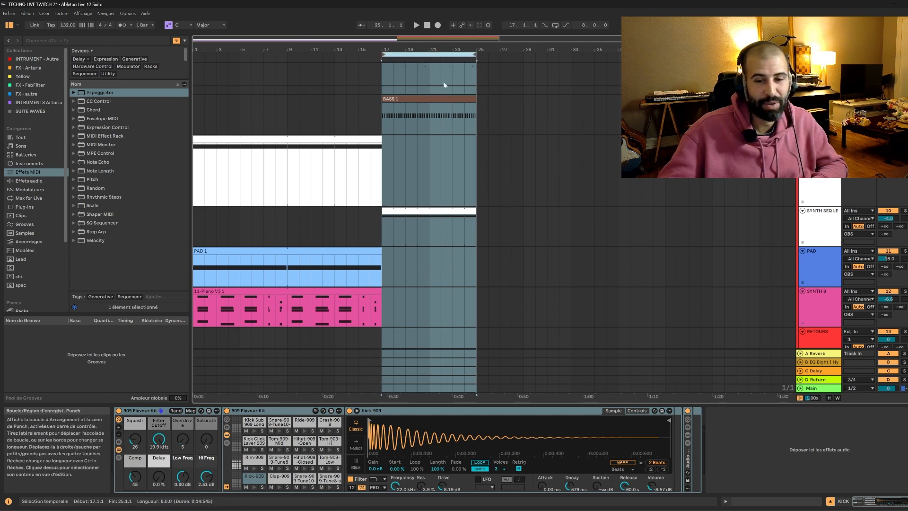
pyautogui.moveTo(392, 97); pyautogui.dragTo(419, 102)
# Play the arrangement from bar 14 through the gap at bar 17 and check the tracks up to bar 19.
pyautogui.click(372, 92)
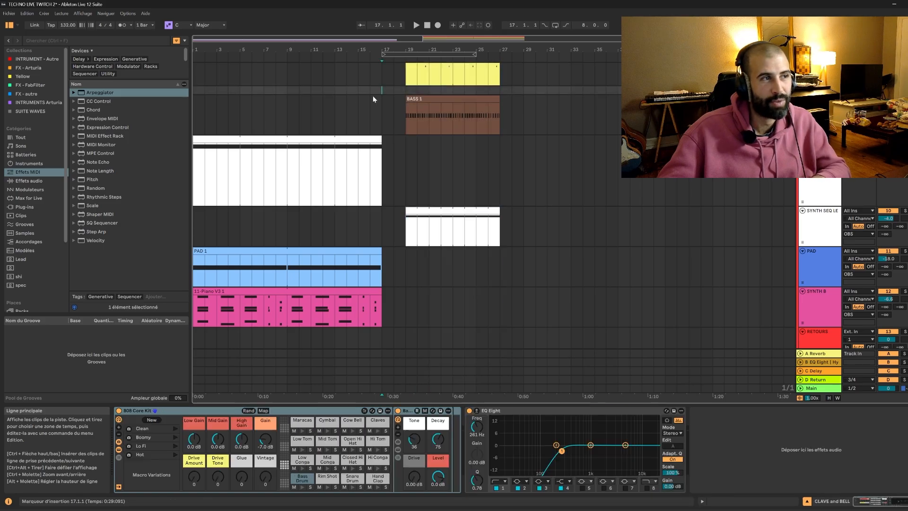
pyautogui.click(346, 99)
pyautogui.press('space')
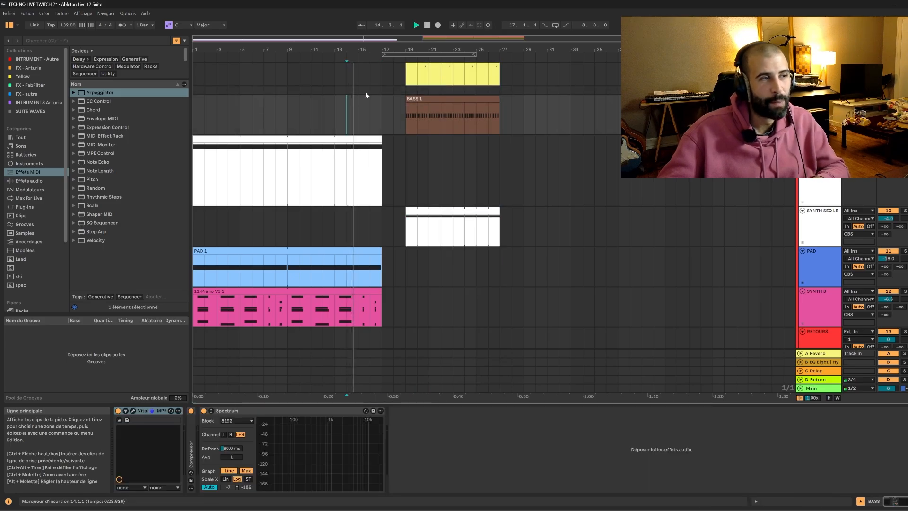
pyautogui.scroll(-1, 365, 92)
pyautogui.scroll(3, 366, 95)
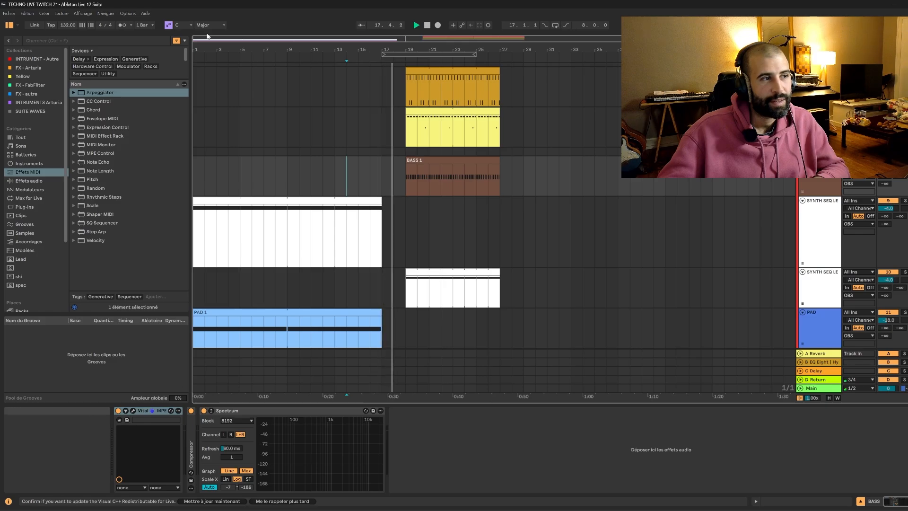
pyautogui.scroll(-2, 351, 152)
pyautogui.scroll(-1, 351, 152)
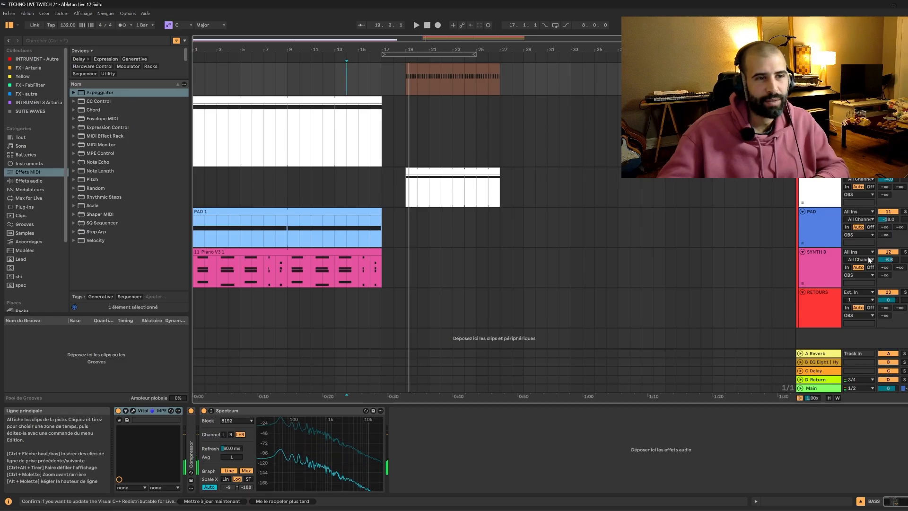
# Solo the SYNTH B track and listen to the end of its piano clip from bar 15 past bar 17.
pyautogui.click(823, 256)
pyautogui.click(823, 258)
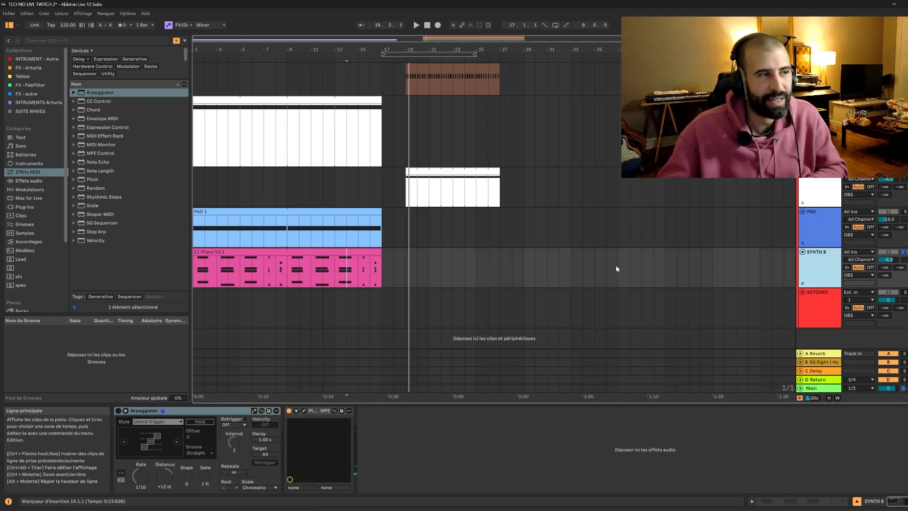
pyautogui.click(362, 280)
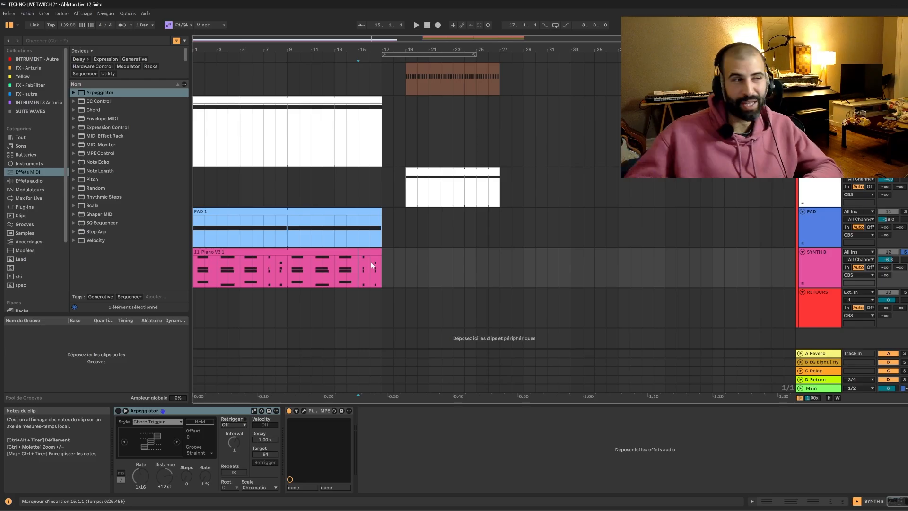
pyautogui.press('space')
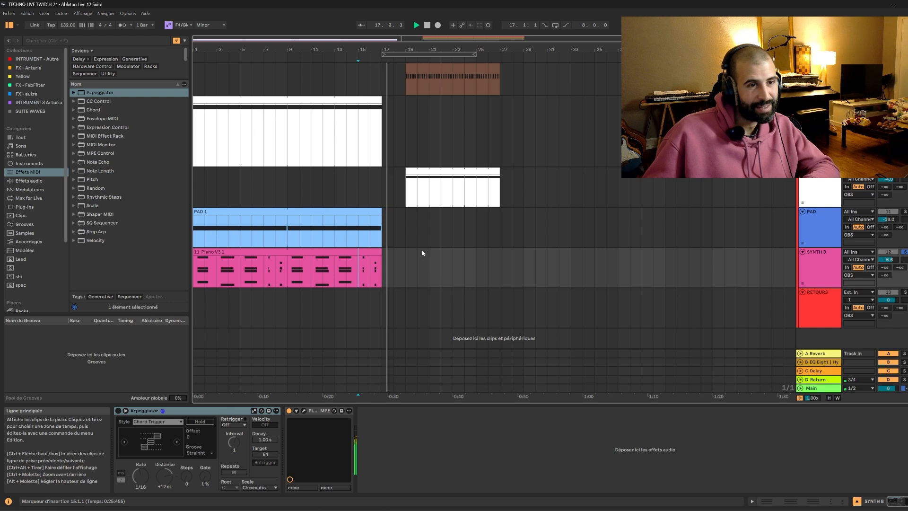
pyautogui.press('space')
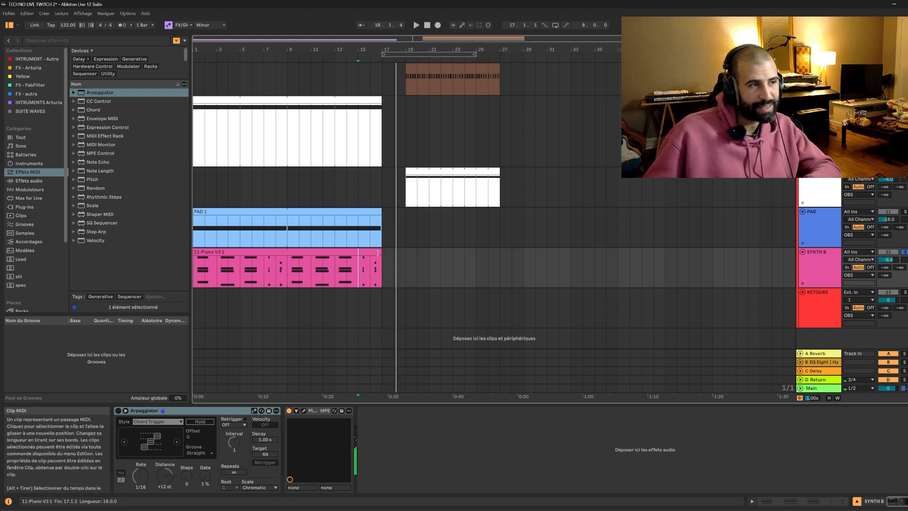
# Open the 11-Piano V3 1 clip on SYNTH B and display its 64: Sustain Pedal MIDI envelope.
pyautogui.click(372, 249)
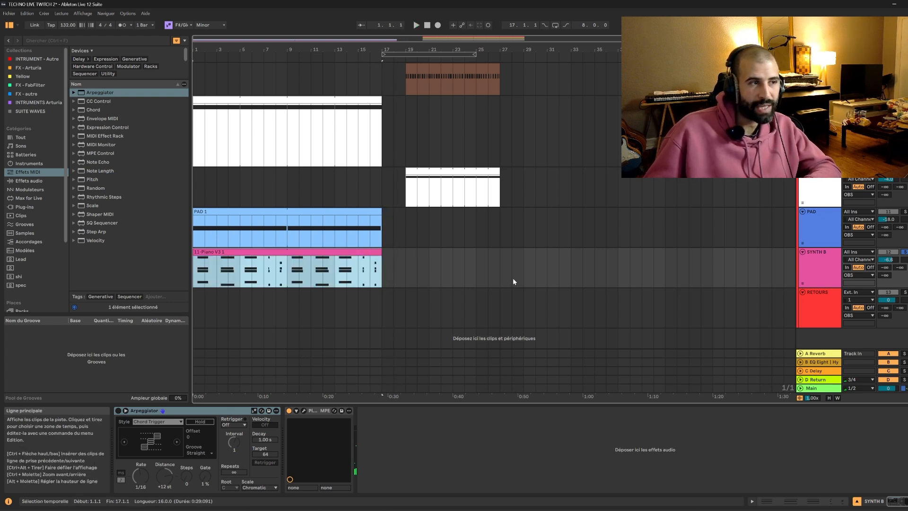
pyautogui.doubleClick(374, 258)
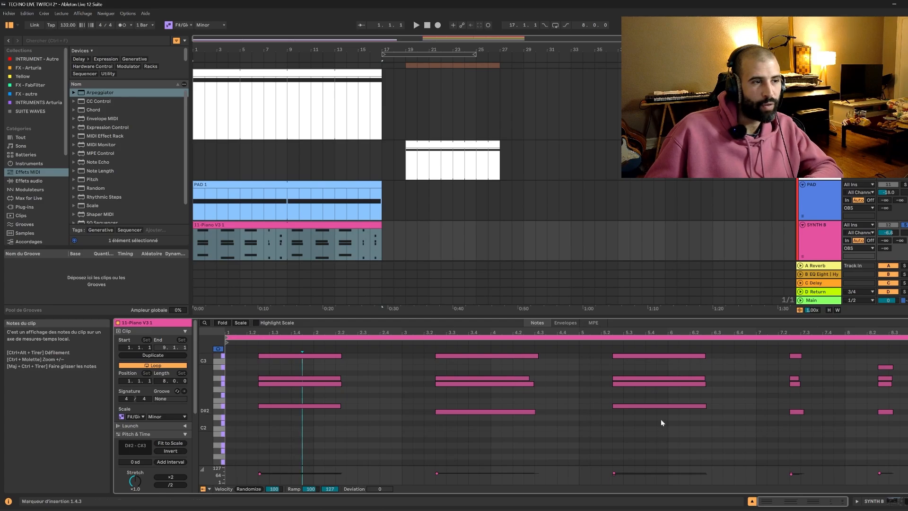
pyautogui.click(561, 323)
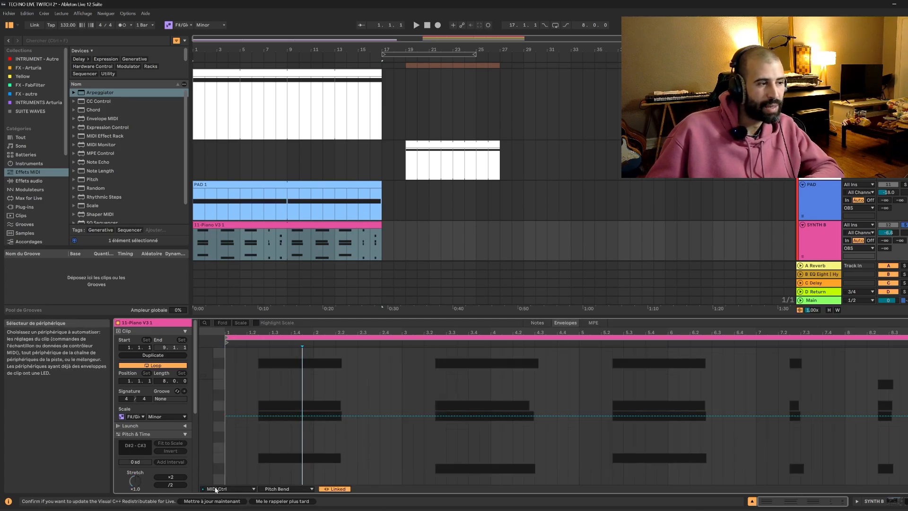
pyautogui.click(216, 488)
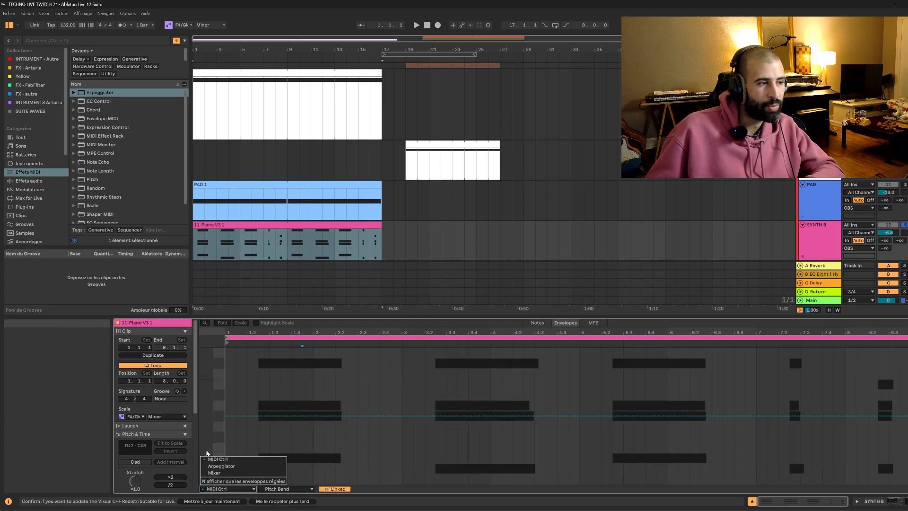
pyautogui.click(297, 489)
pyautogui.click(297, 488)
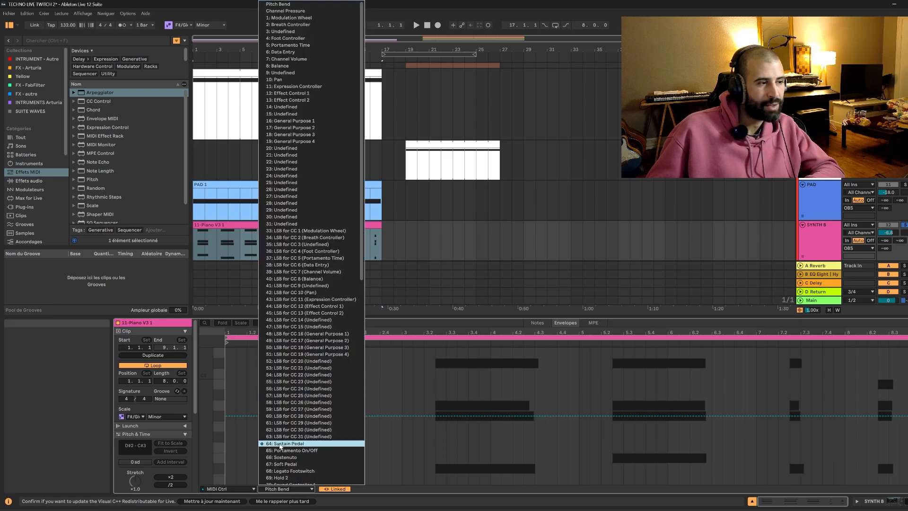
pyautogui.click(279, 444)
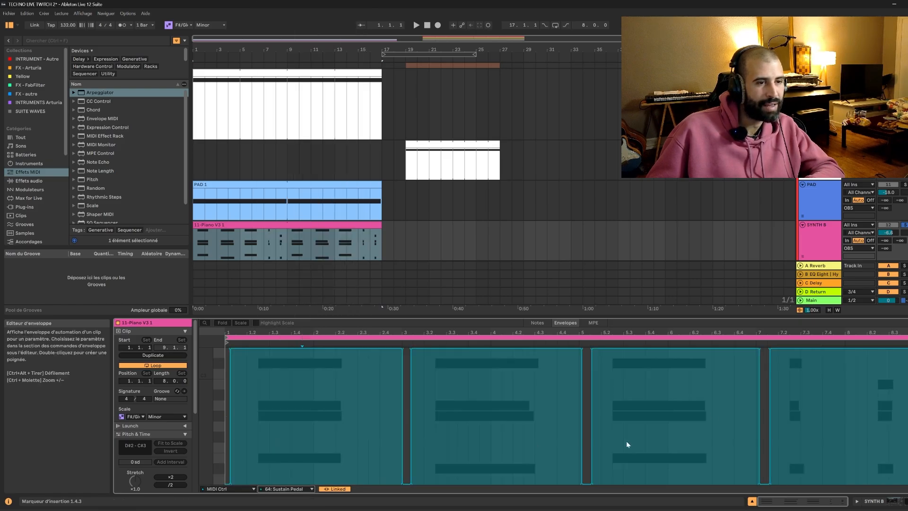
# Play the soloed SYNTH B clip from bar 16 to hear its tail after bar 17.
pyautogui.click(368, 243)
pyautogui.press('space')
pyautogui.click(372, 243)
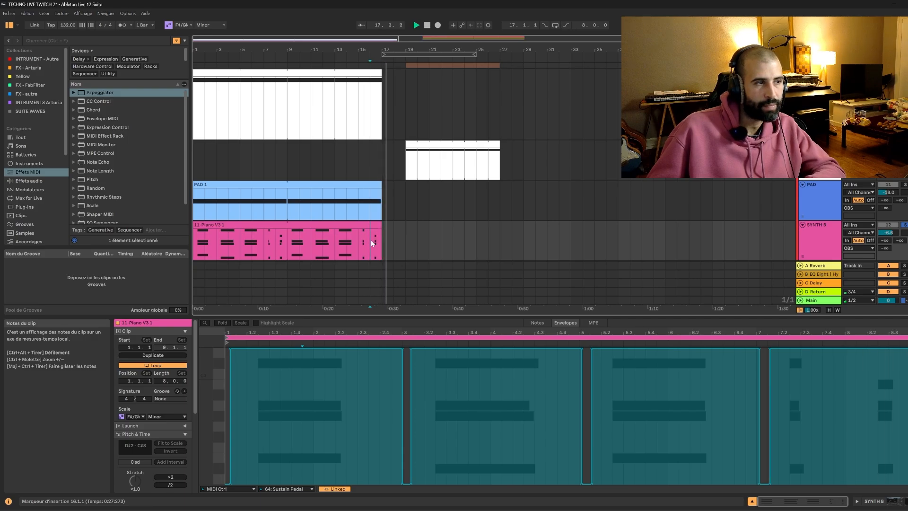
pyautogui.press('space')
# Play all tracks together from bar 15 through the gap and into the section at bar 19.
pyautogui.click(359, 204)
pyautogui.press('space')
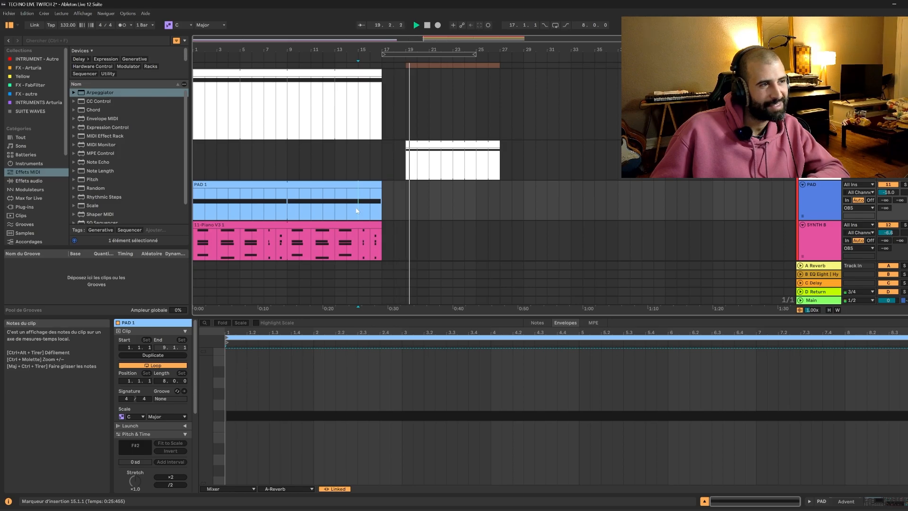
pyautogui.scroll(5, 441, 112)
pyautogui.press('space')
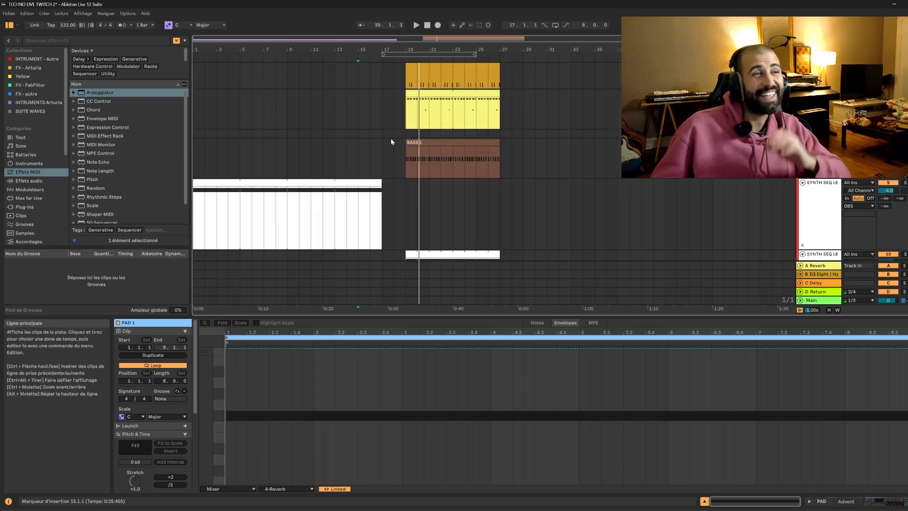
# Select the empty gap at bars 17 to 19 on the BASS track and add a locator named "Plein 1" at bar 19.
pyautogui.moveTo(385, 120); pyautogui.dragTo(400, 164)
pyautogui.moveTo(401, 199); pyautogui.dragTo(385, 227)
pyautogui.moveTo(387, 153); pyautogui.dragTo(399, 152)
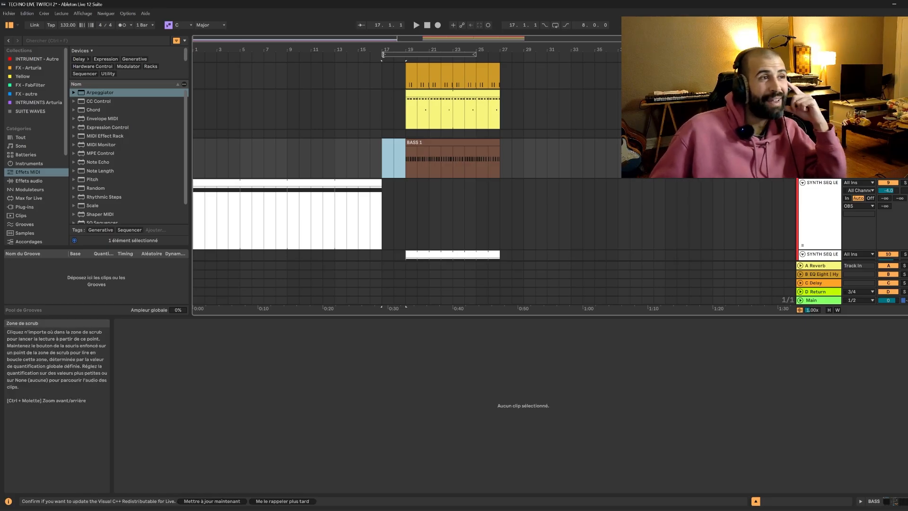
pyautogui.click(405, 57)
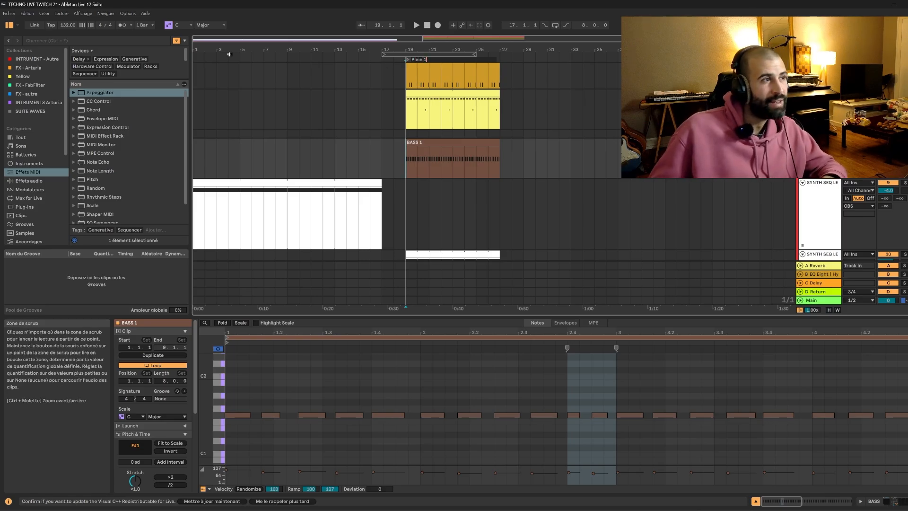
# Add a locator named "Intro" at bar 1.
pyautogui.rightClick(195, 56)
pyautogui.click(201, 61)
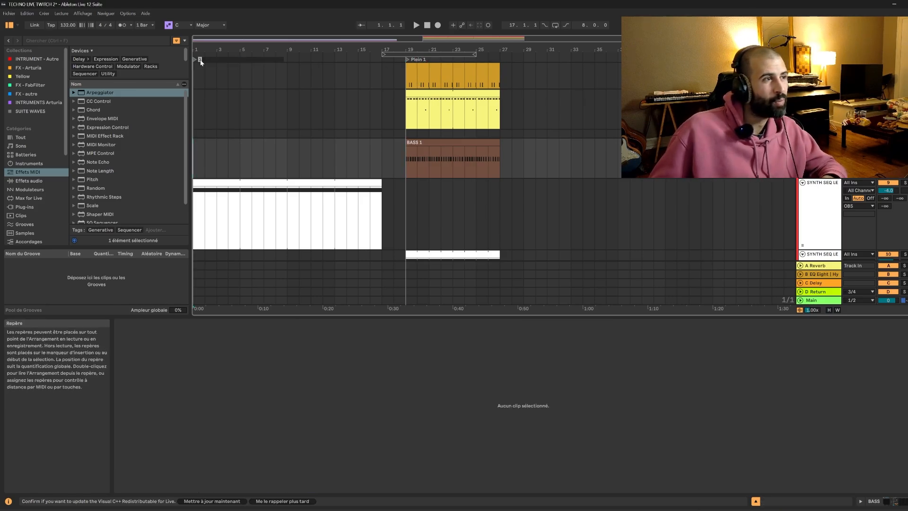
pyautogui.write('Intro')
pyautogui.press('Return')
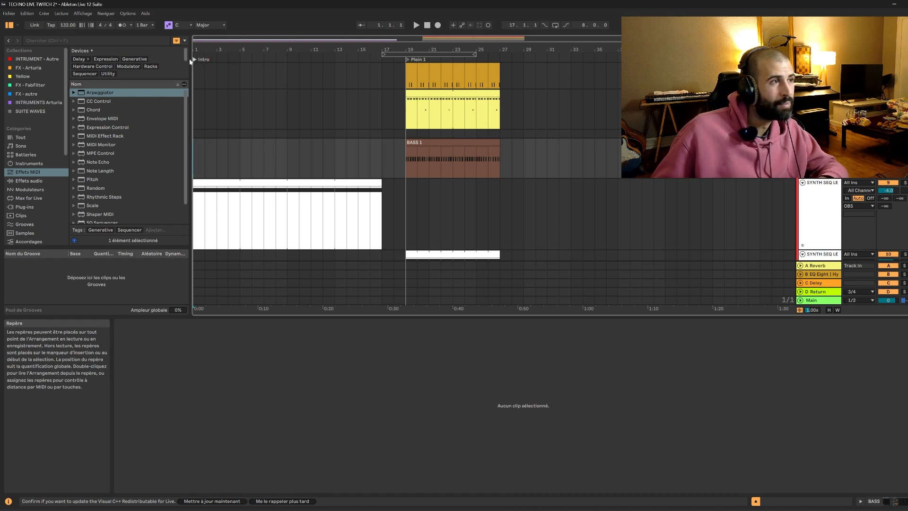
# Add a locator named "Drop" at bar 17.
pyautogui.rightClick(379, 59)
pyautogui.click(397, 83)
pyautogui.write('D')
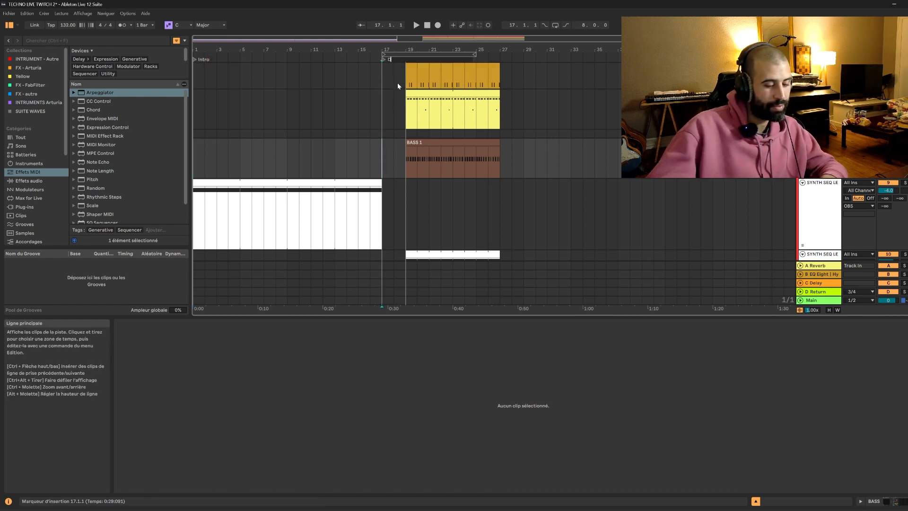
pyautogui.write('rop')
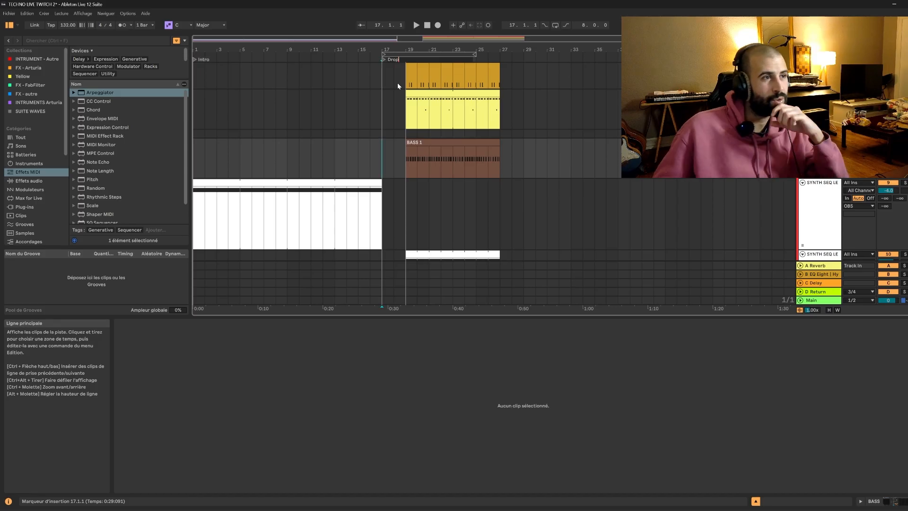
pyautogui.press('Return')
# Audition the section from bar 19, set the loop to bars 19 to 27, and duplicate that section's clips directly after it.
pyautogui.click(486, 114)
pyautogui.click(410, 159)
pyautogui.press('space')
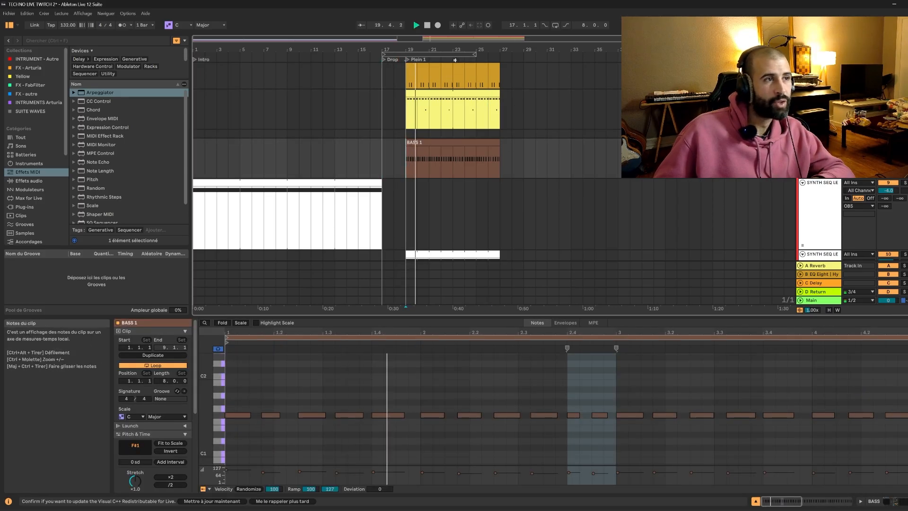
pyautogui.moveTo(456, 54); pyautogui.dragTo(480, 55)
pyautogui.click(480, 56)
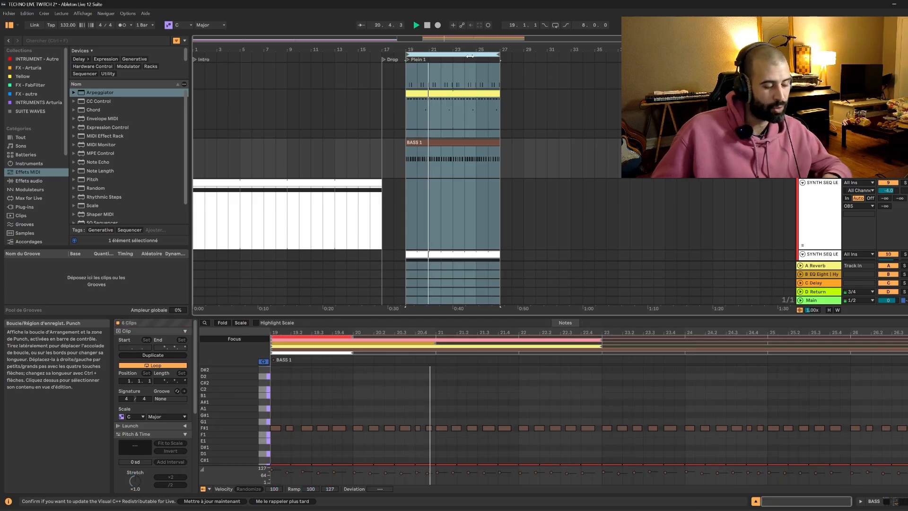
pyautogui.hotkey('ctrl', 'd')
pyautogui.click(483, 55)
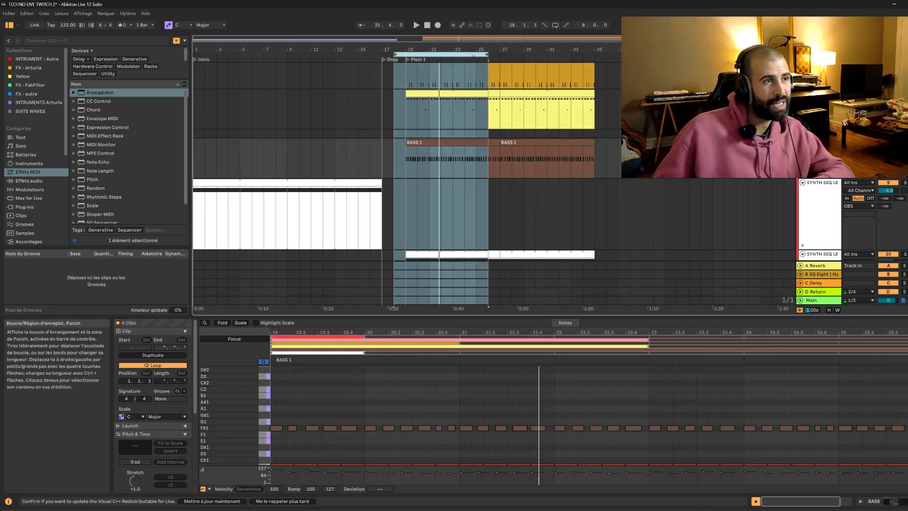
pyautogui.press('space')
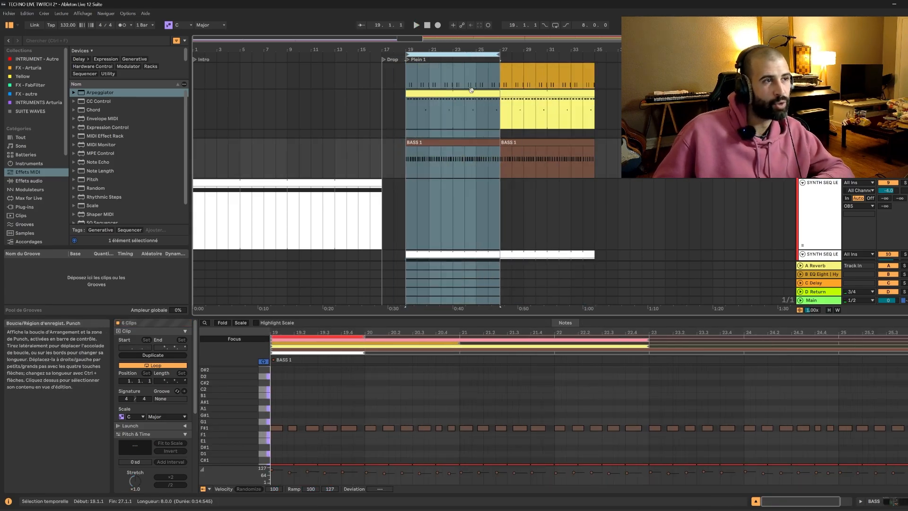
pyautogui.moveTo(455, 53)
pyautogui.mouseDown()
pyautogui.moveTo(540, 54)
pyautogui.moveTo(462, 55)
pyautogui.mouseUp()
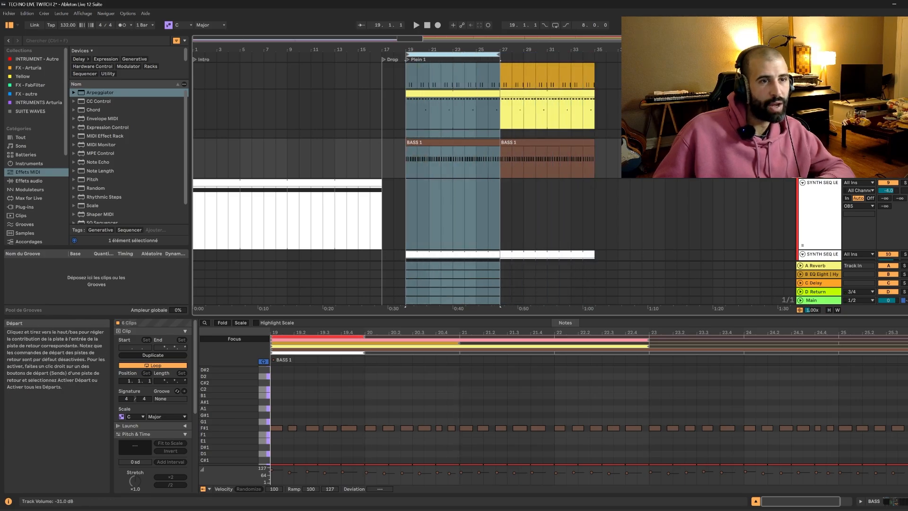
# Show the automation lanes and ramp the BASS track volume upward from bar 19 to bar 27.
pyautogui.press('a')
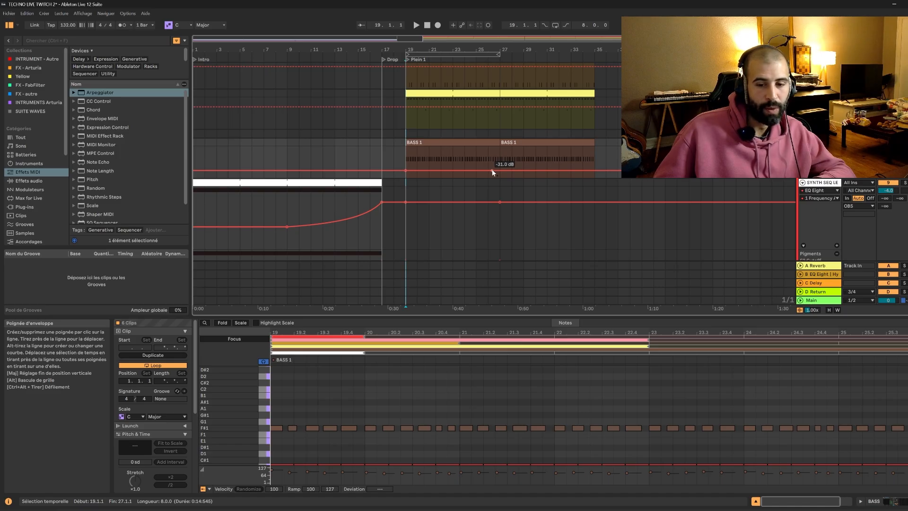
pyautogui.click(417, 171)
pyautogui.moveTo(499, 170); pyautogui.dragTo(500, 156)
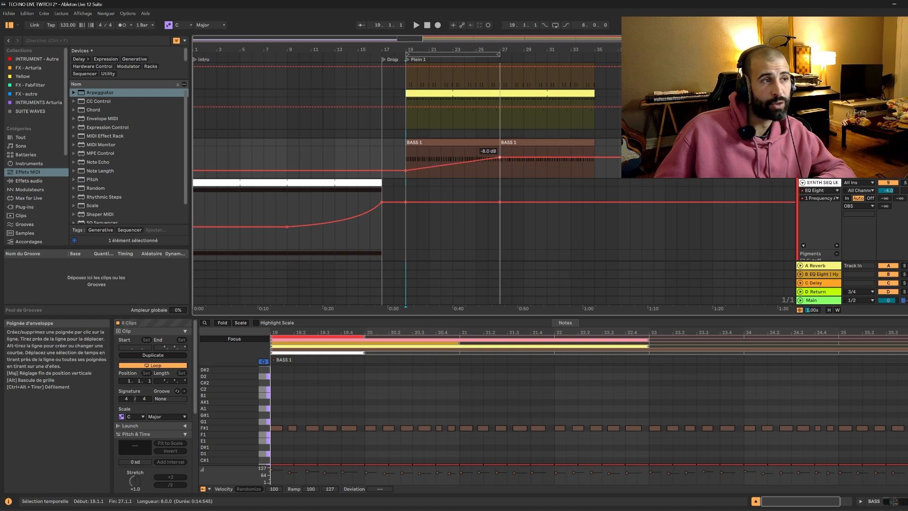
# Place the insertion marker at bar 19 on the HATS B track and display its clip's notes.
pyautogui.click(382, 119)
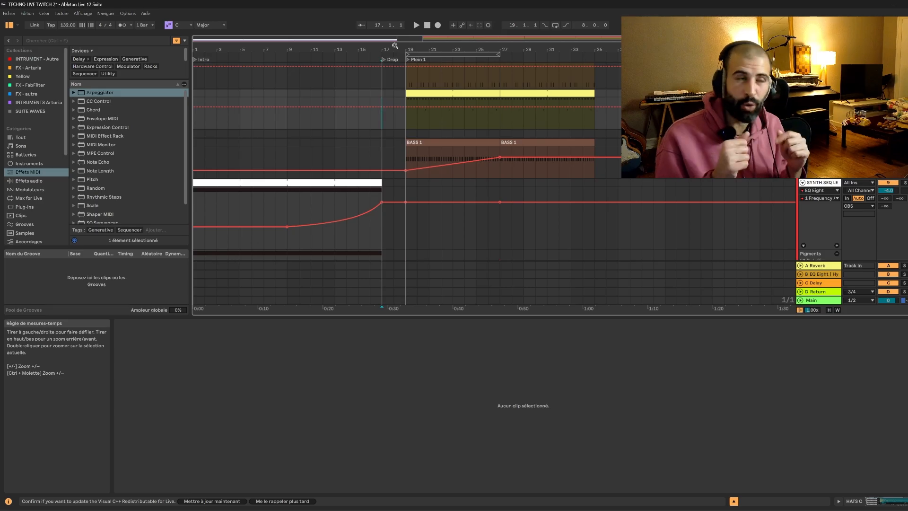
pyautogui.moveTo(393, 38); pyautogui.dragTo(424, 39)
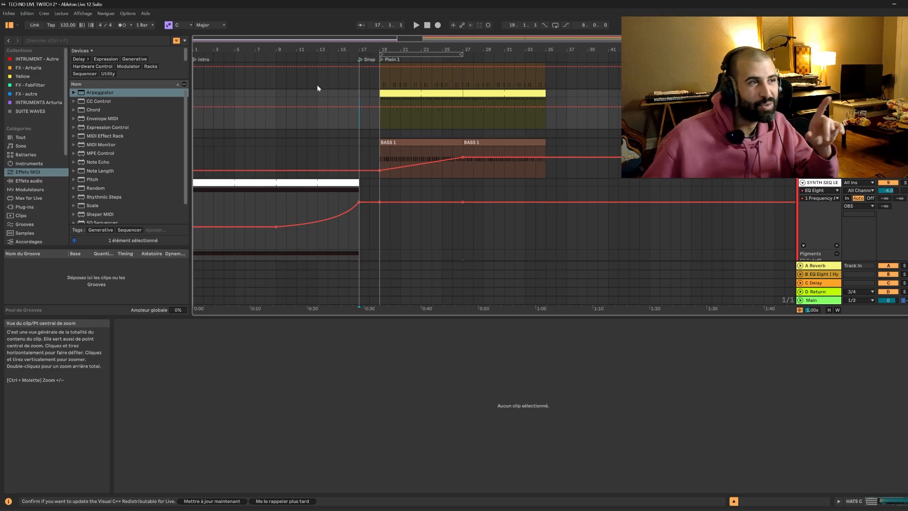
pyautogui.click(382, 74)
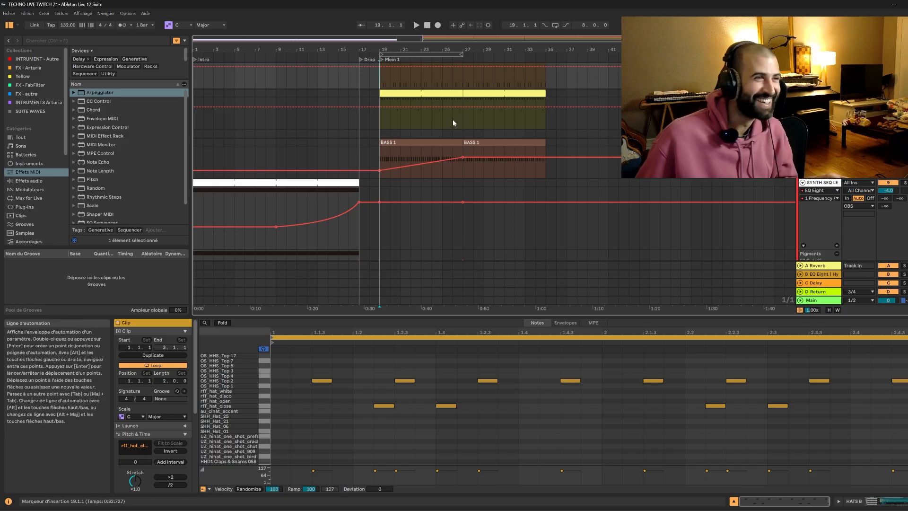
# Extend the BASS track's volume ramp so it climbs from bar 19 to about 0.6 dB at bar 35.
pyautogui.click(380, 156)
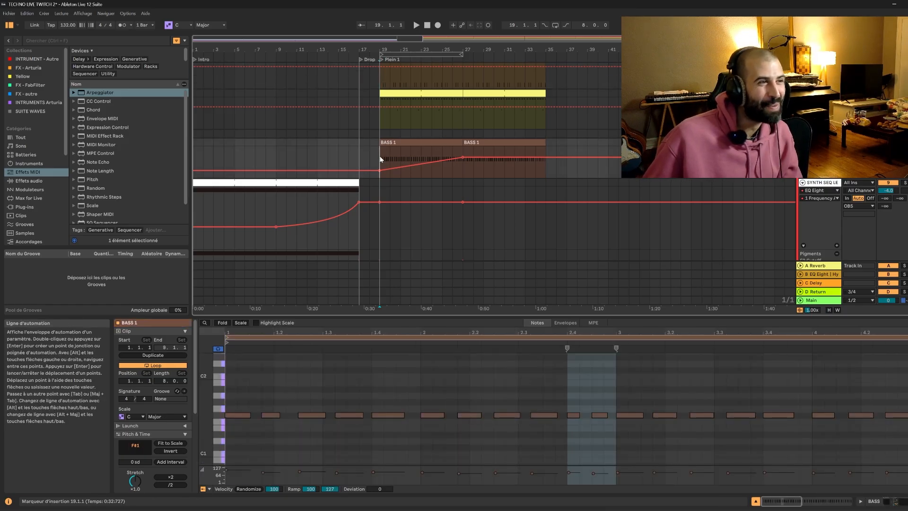
pyautogui.moveTo(463, 158); pyautogui.dragTo(545, 151)
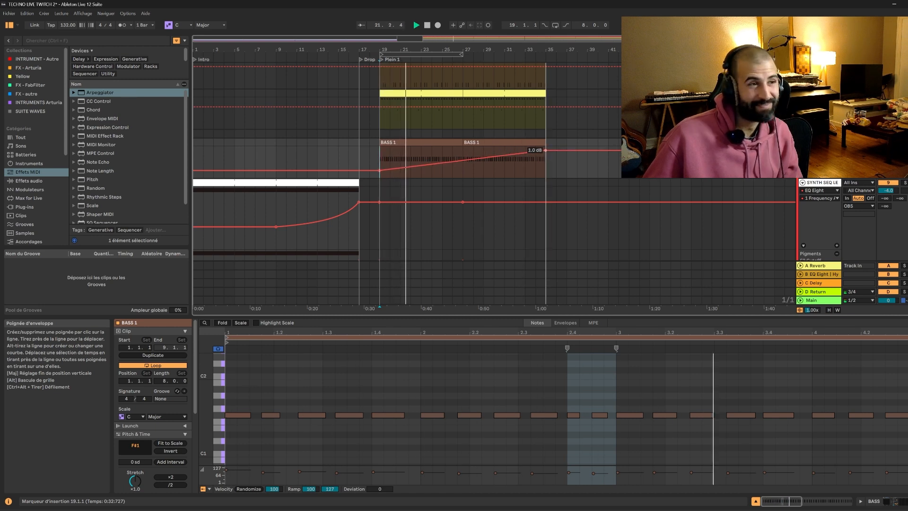
pyautogui.moveTo(545, 151); pyautogui.dragTo(545, 150)
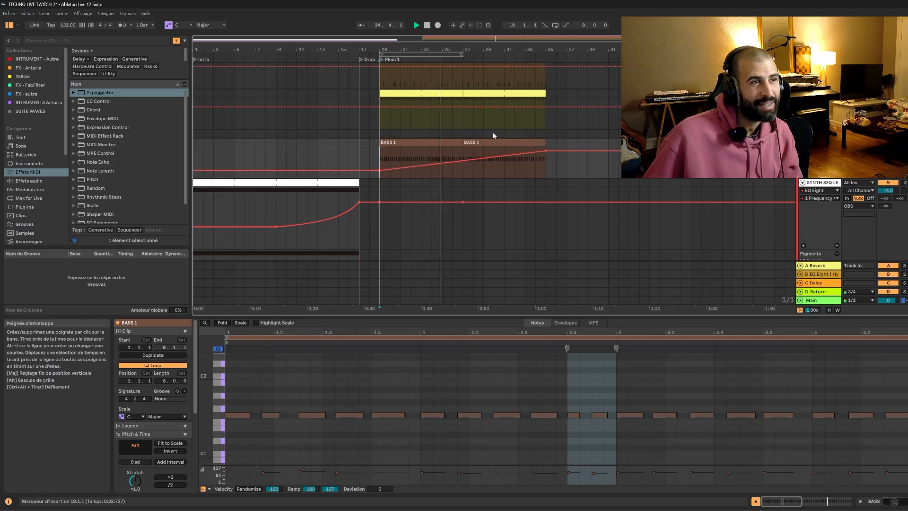
# Select the KICK clip at bars 27 to 35, display the track's 909 Flavour Kit devices, and solo the KICK track.
pyautogui.scroll(4, 492, 132)
pyautogui.scroll(1, 488, 163)
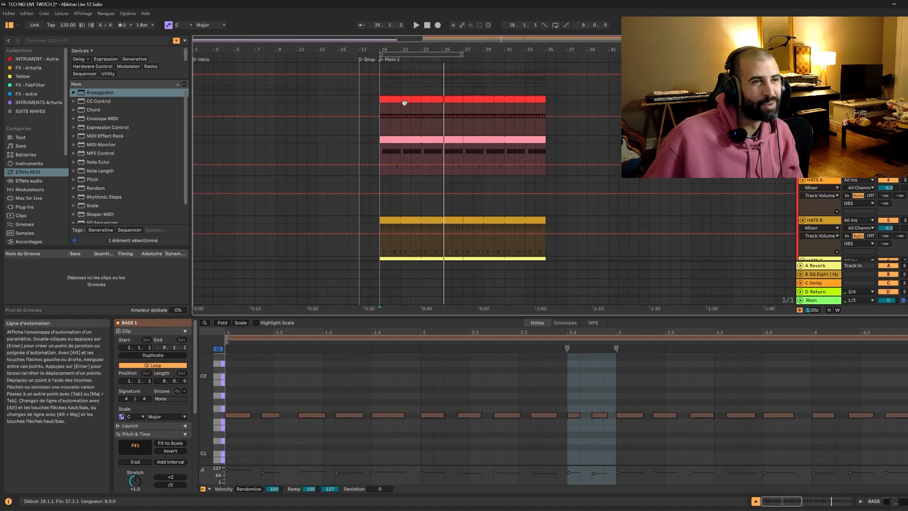
pyautogui.click(489, 99)
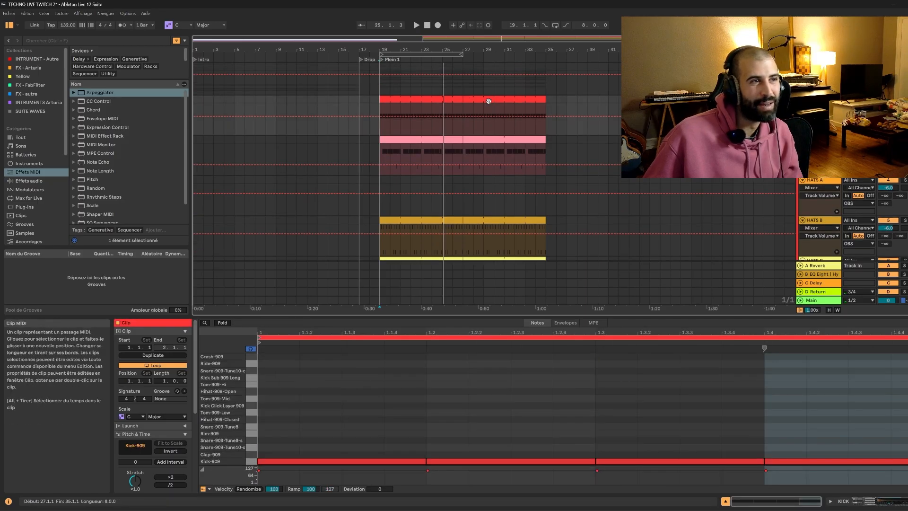
pyautogui.click(789, 445)
pyautogui.hotkey('shift', 'Tab')
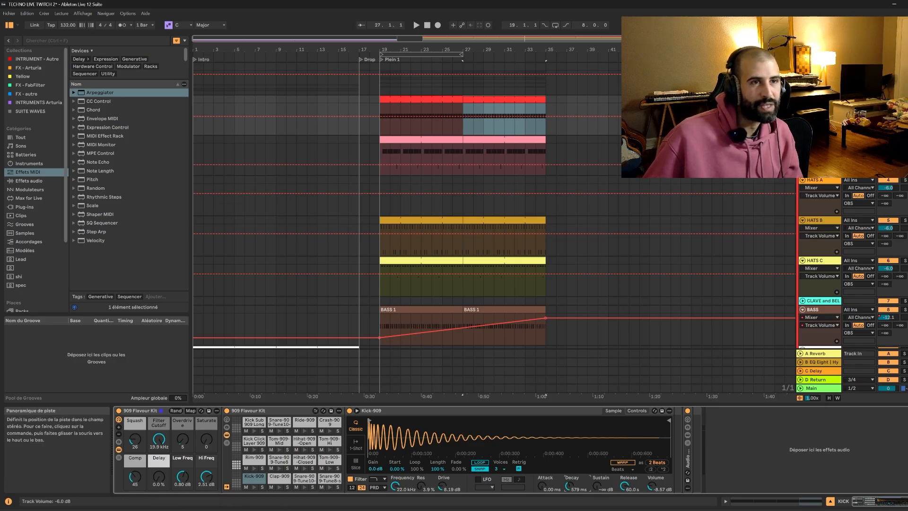
pyautogui.click(905, 99)
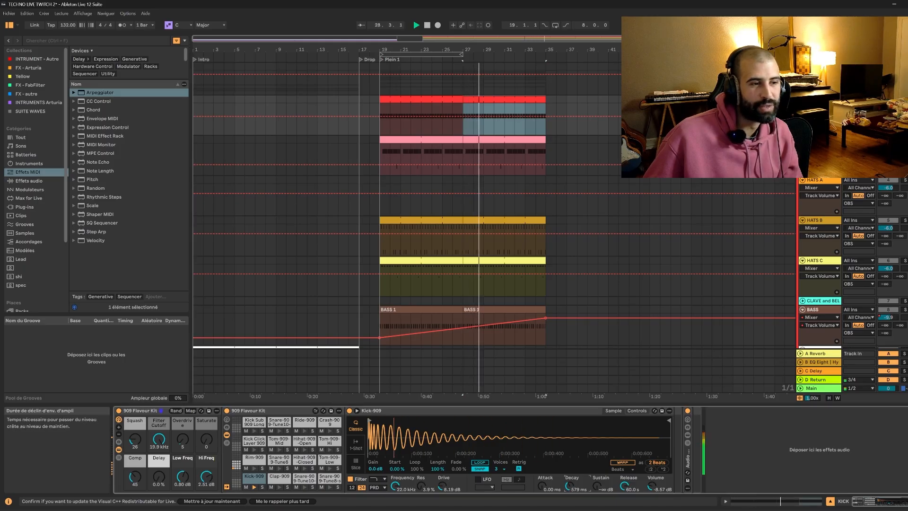
# Shorten the Kick-909 amplitude decay to 102 ms while listening to the soloed kick.
pyautogui.moveTo(569, 486); pyautogui.dragTo(569, 447)
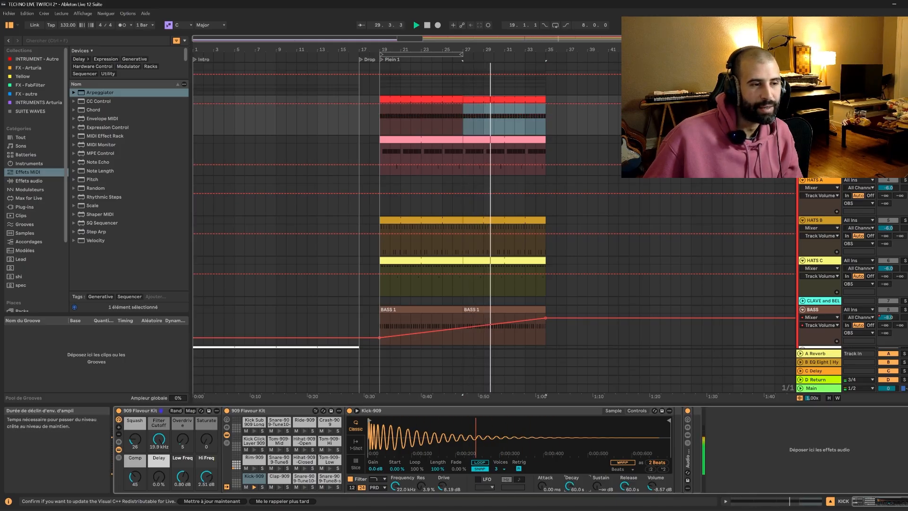
pyautogui.moveTo(569, 486)
pyautogui.mouseDown()
pyautogui.moveTo(569, 507)
pyautogui.moveTo(570, 490)
pyautogui.mouseUp()
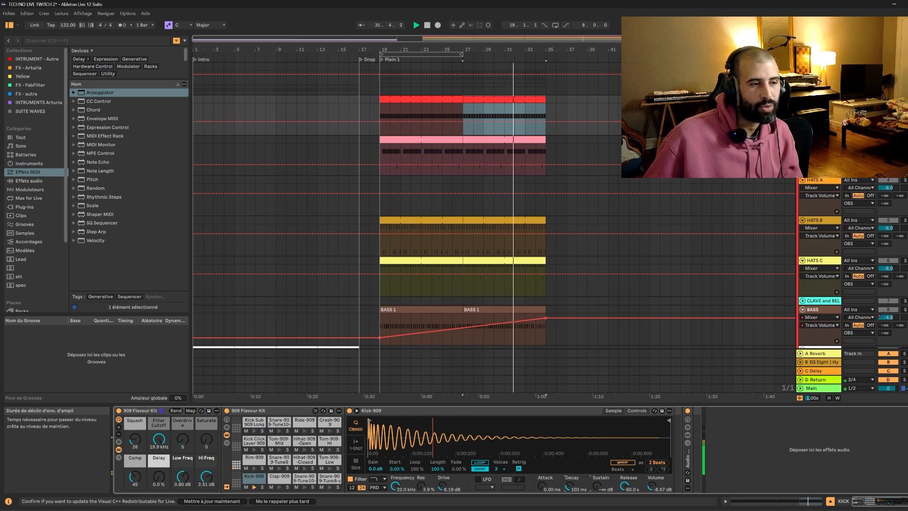
pyautogui.press('space')
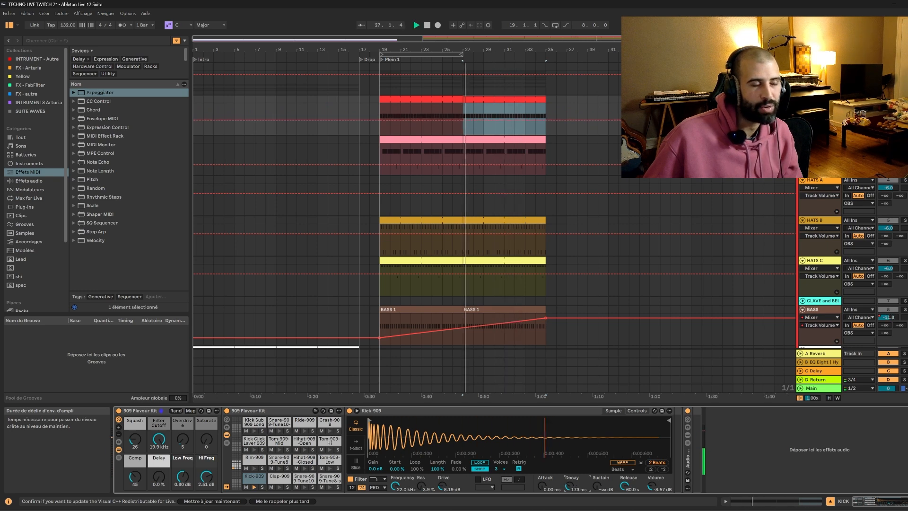
pyautogui.moveTo(570, 486); pyautogui.dragTo(569, 491)
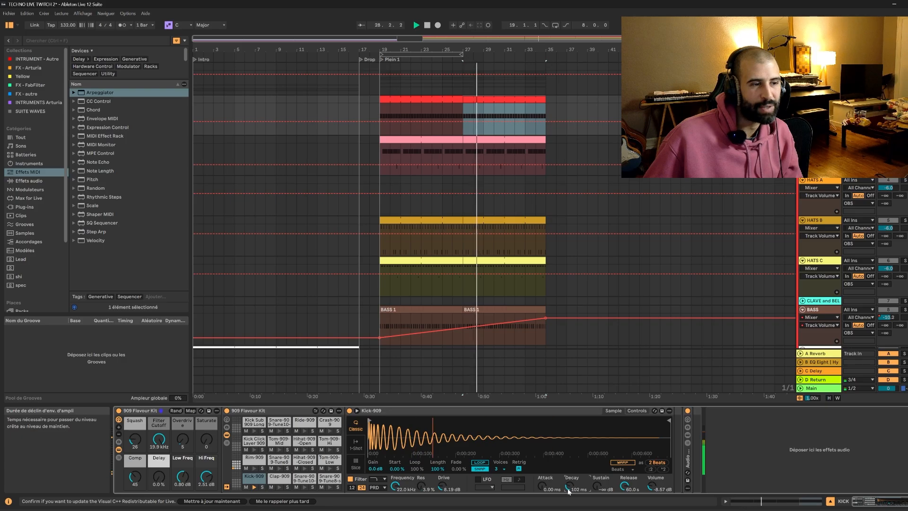
# Automate the Kick-909 decay to rise in a curve from 102 ms at bar 19 to a longer decay at bar 35.
pyautogui.click(381, 121)
pyautogui.press('space')
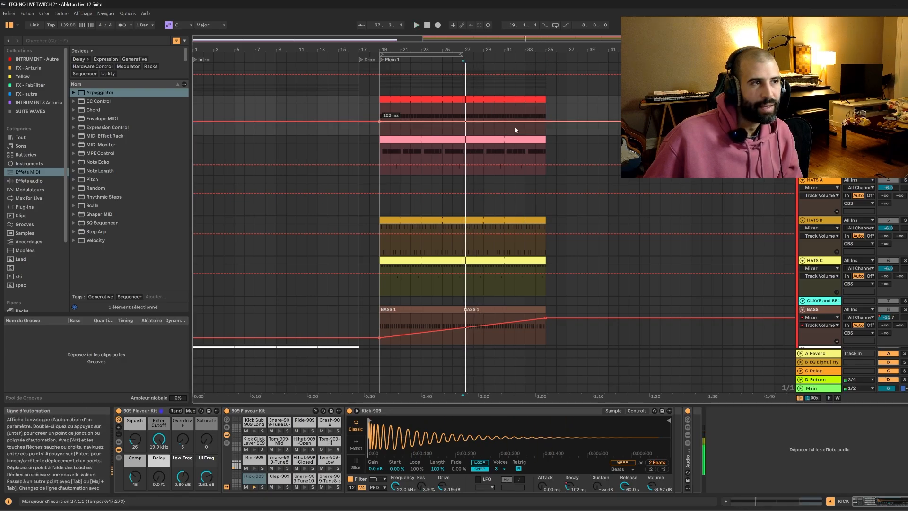
pyautogui.moveTo(548, 122); pyautogui.dragTo(545, 107)
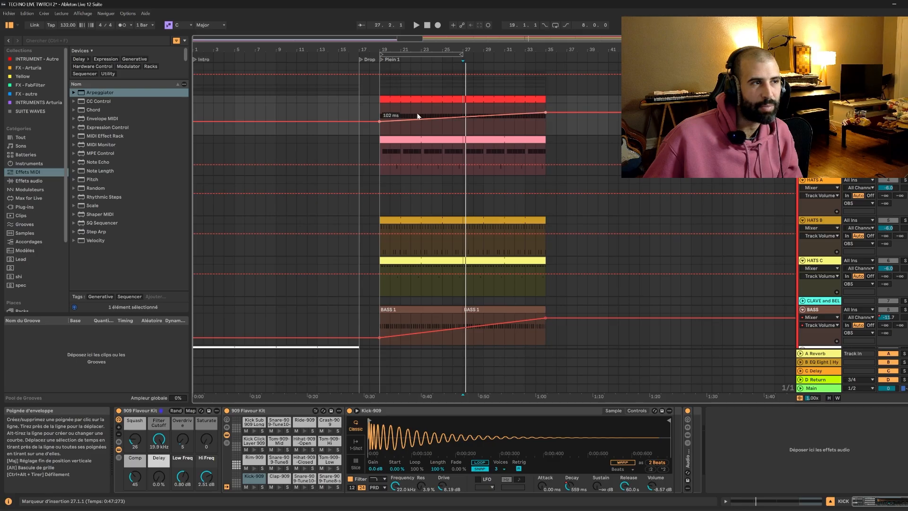
pyautogui.click(382, 114)
pyautogui.press('space')
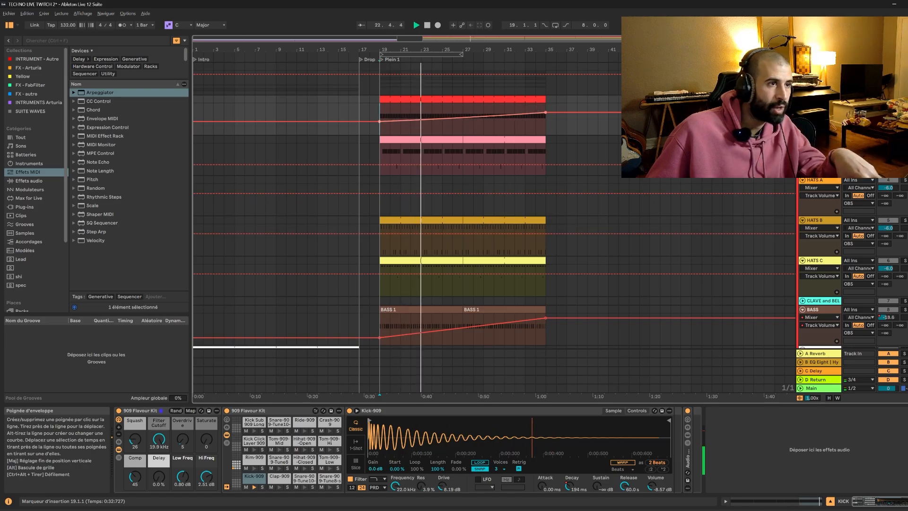
pyautogui.moveTo(450, 111); pyautogui.dragTo(546, 112)
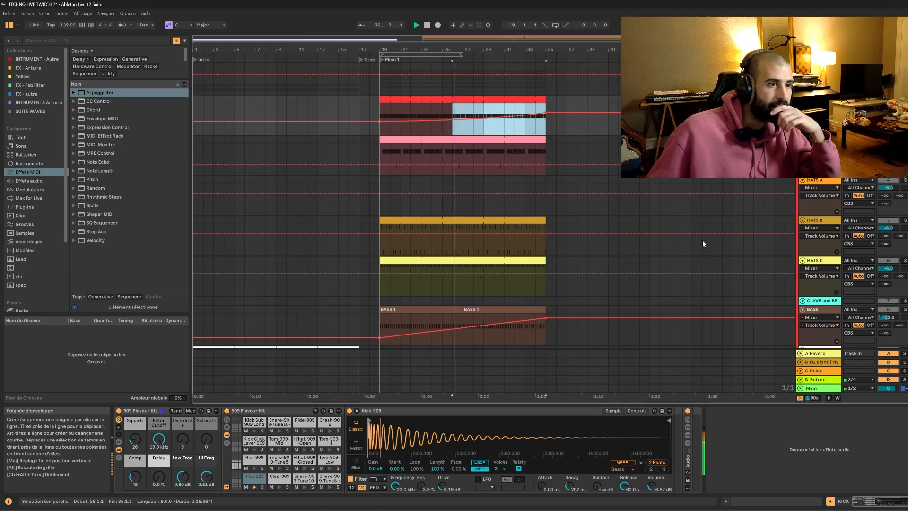
# Solo the BASS track to listen to its volume ramp, and unsolo it to hear all tracks together.
pyautogui.scroll(-3, 703, 243)
pyautogui.click(904, 246)
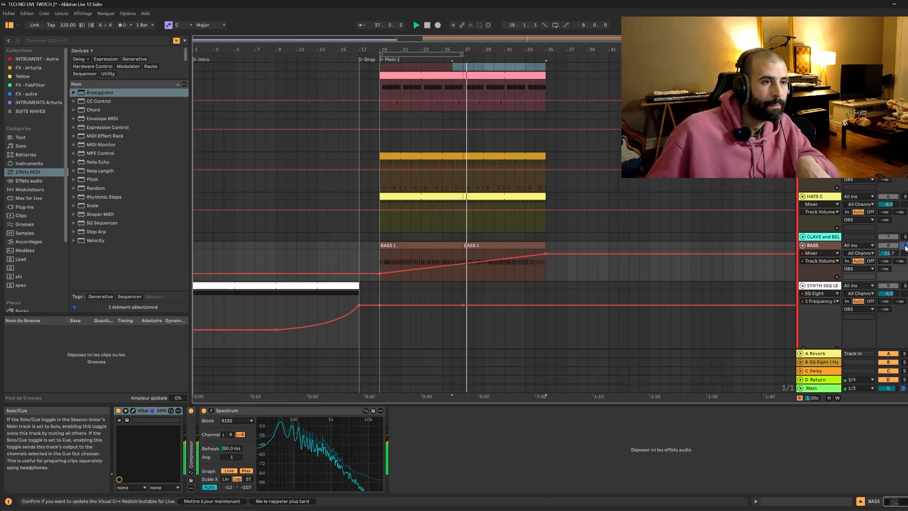
pyautogui.click(904, 246)
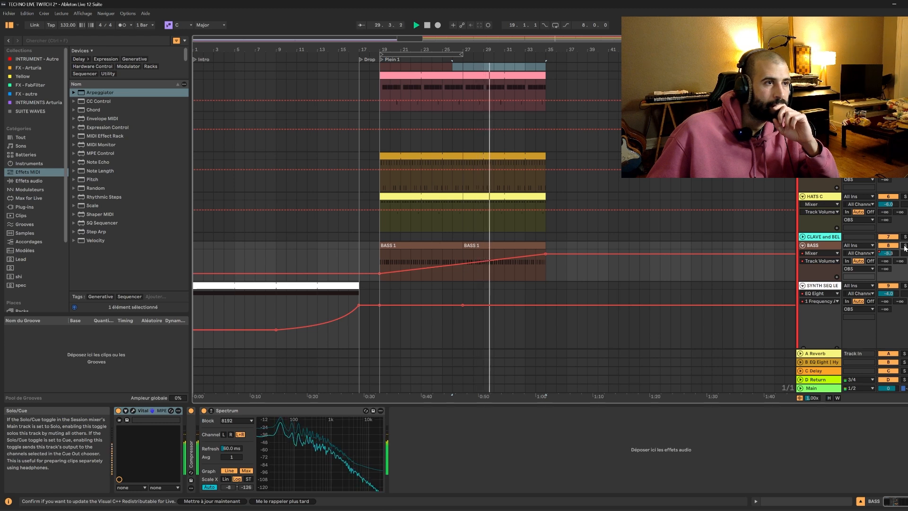
# Trim the KICK and CLAPS clips to end at bar 33 and stop playback.
pyautogui.scroll(3, 543, 233)
pyautogui.click(544, 133)
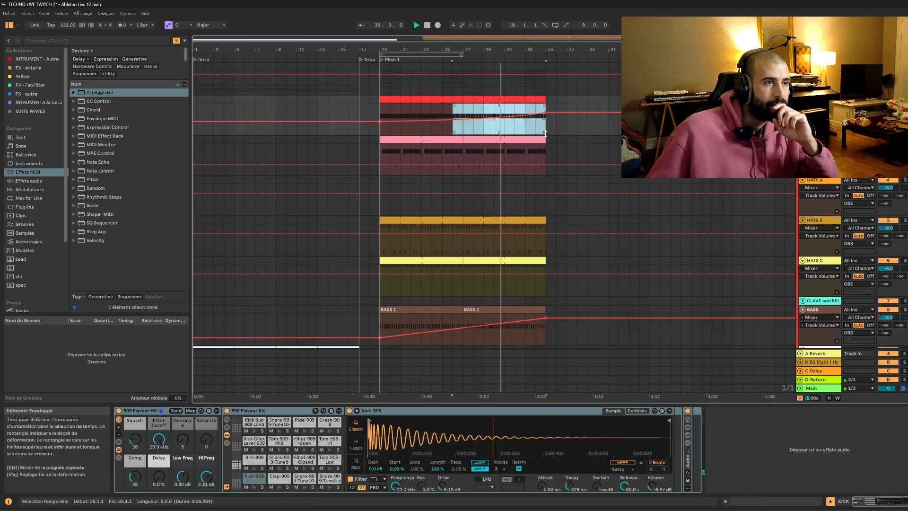
pyautogui.moveTo(544, 100); pyautogui.dragTo(524, 101)
pyautogui.moveTo(543, 140); pyautogui.dragTo(524, 140)
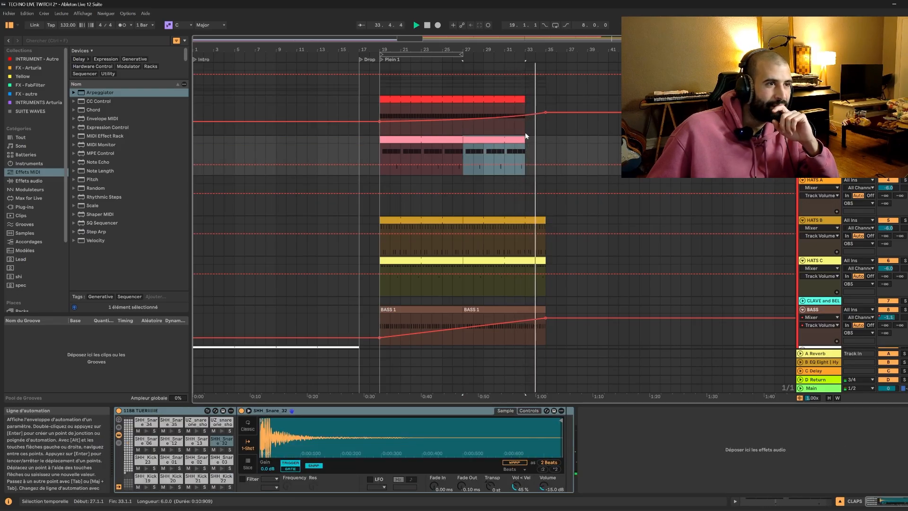
pyautogui.press('space')
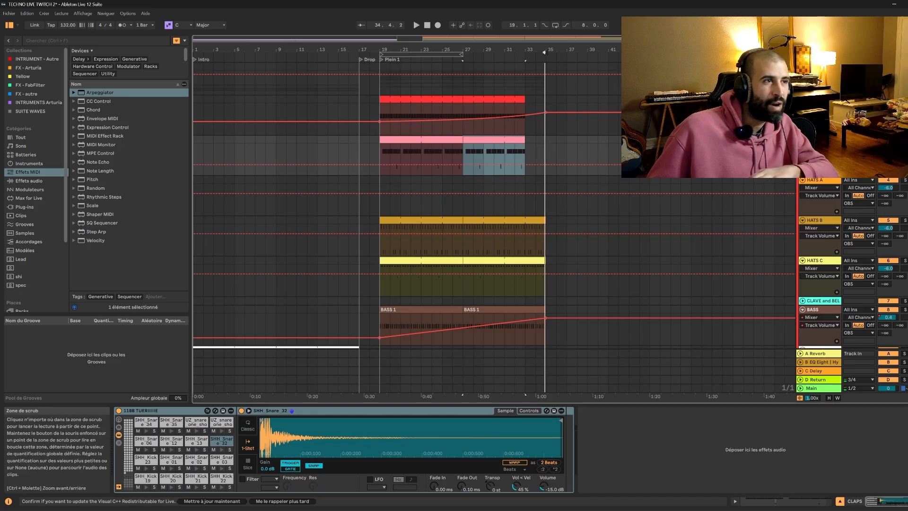
# Add a locator named "PLEIN REAL" at bar 35.
pyautogui.rightClick(546, 55)
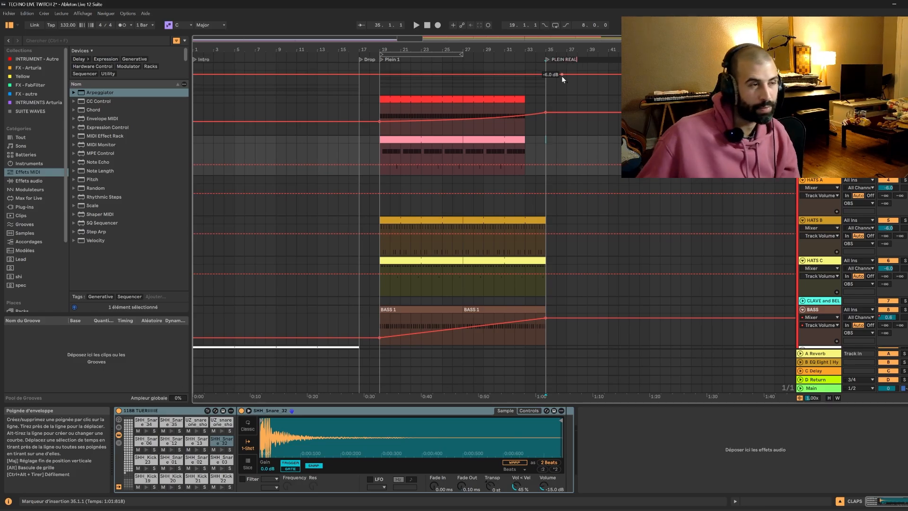
pyautogui.click(561, 75)
# Select the empty stretch from bar 33 to bar 35 on the KICK and CLAPS tracks to examine the break.
pyautogui.click(525, 90)
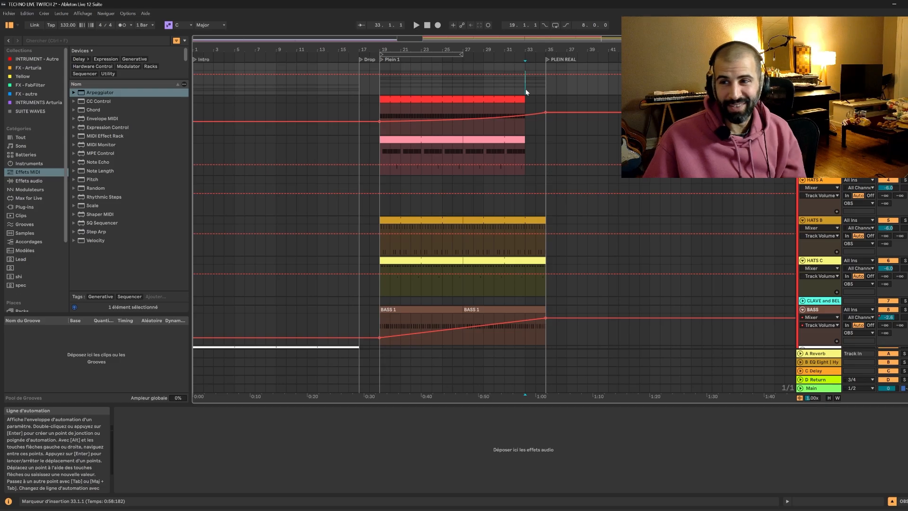
pyautogui.moveTo(527, 96); pyautogui.dragTo(544, 147)
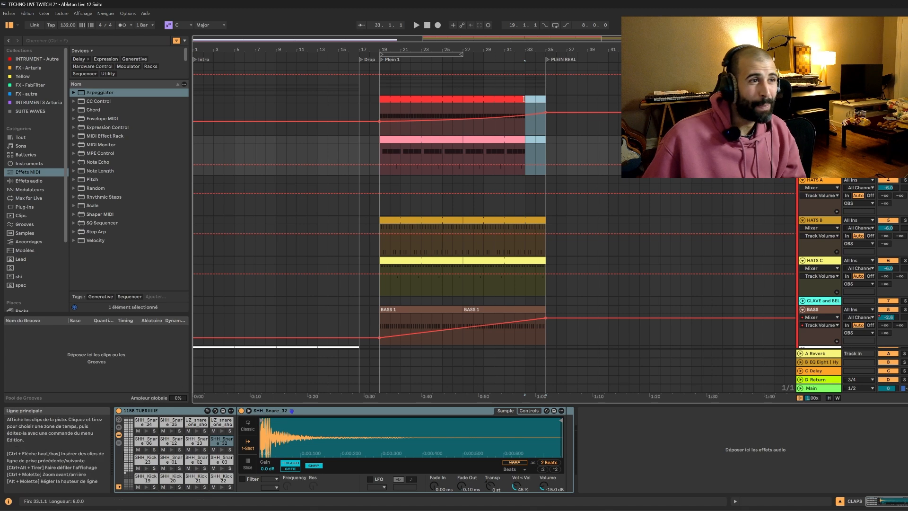
pyautogui.click(527, 98)
pyautogui.moveTo(526, 98)
pyautogui.mouseDown()
pyautogui.moveTo(546, 147)
pyautogui.moveTo(525, 140)
pyautogui.mouseUp()
pyautogui.click(545, 142)
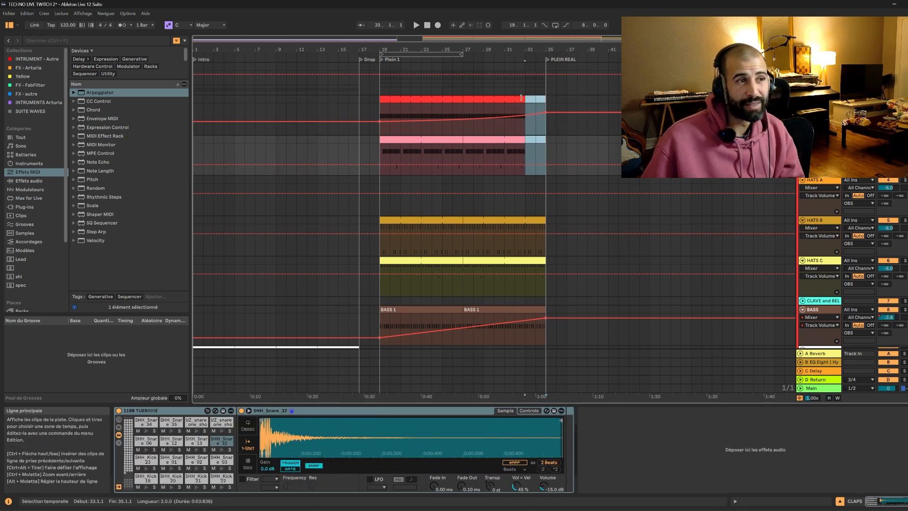
pyautogui.moveTo(521, 98); pyautogui.dragTo(521, 98)
pyautogui.moveTo(410, 39); pyautogui.dragTo(408, 42)
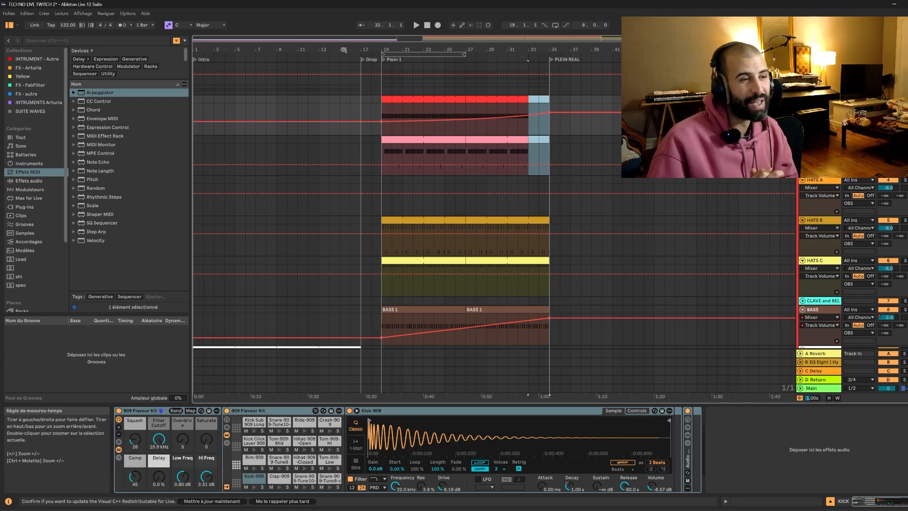
# Switch to the Session view, audition the SYNTH B track's first clip in solo, and unsolo the track.
pyautogui.press('Tab')
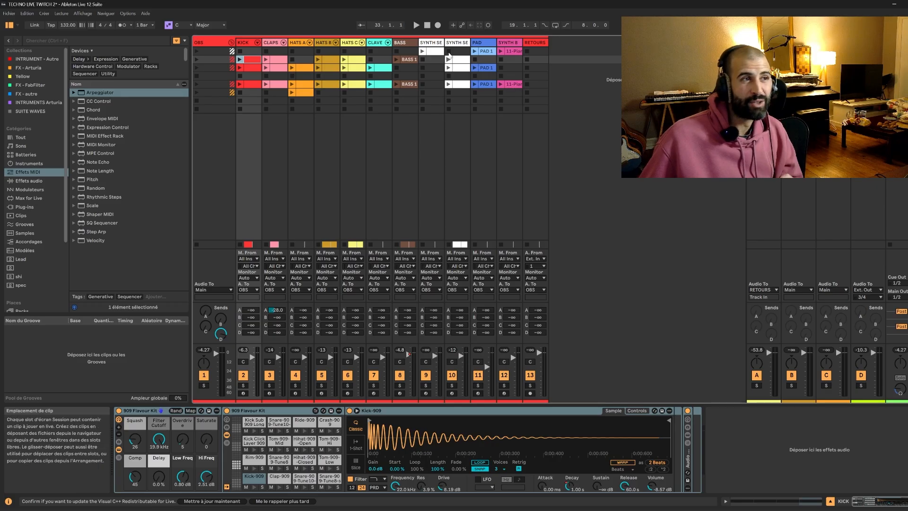
pyautogui.click(431, 45)
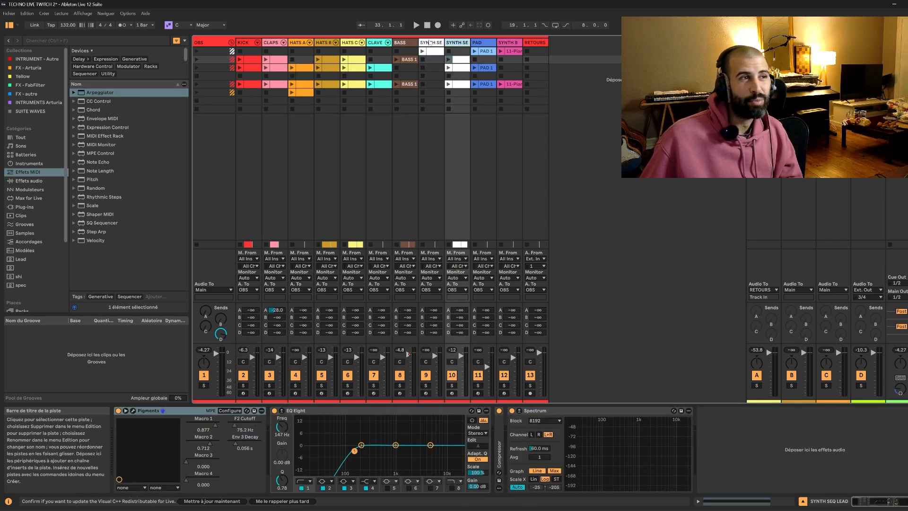
pyautogui.click(457, 76)
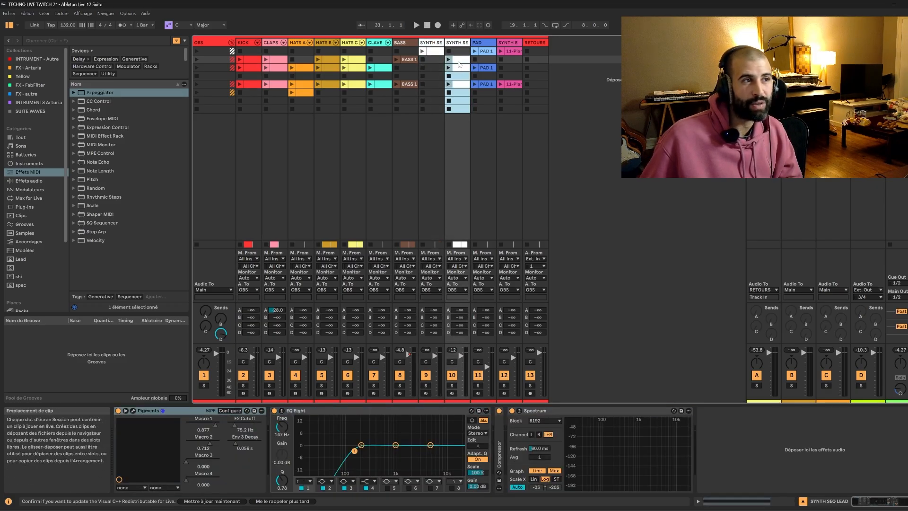
pyautogui.click(539, 53)
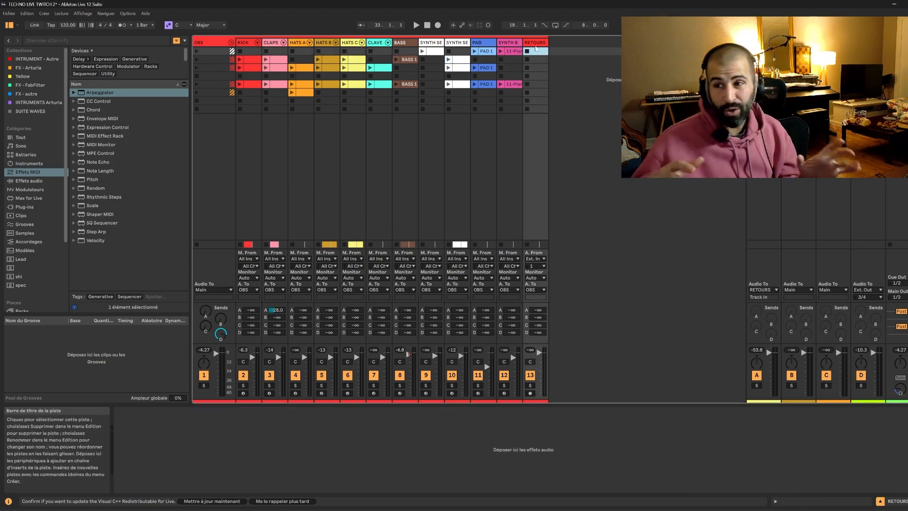
pyautogui.click(505, 51)
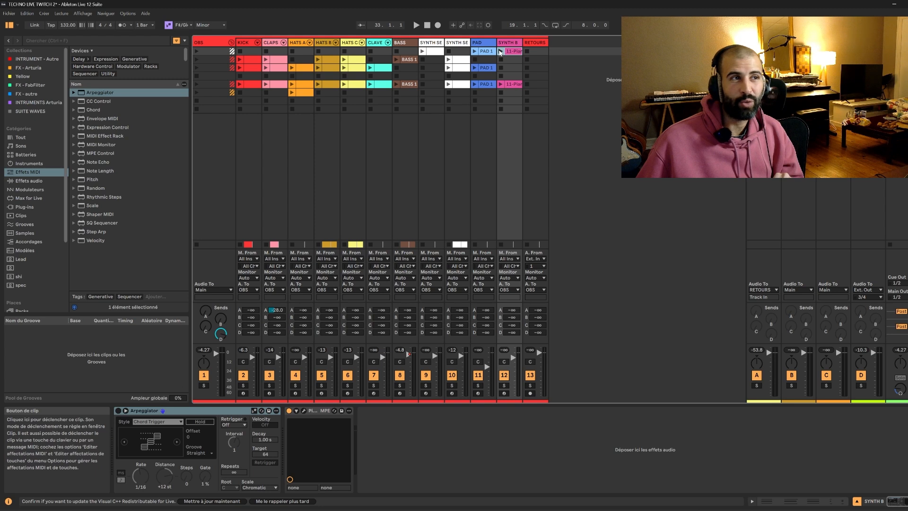
pyautogui.click(504, 385)
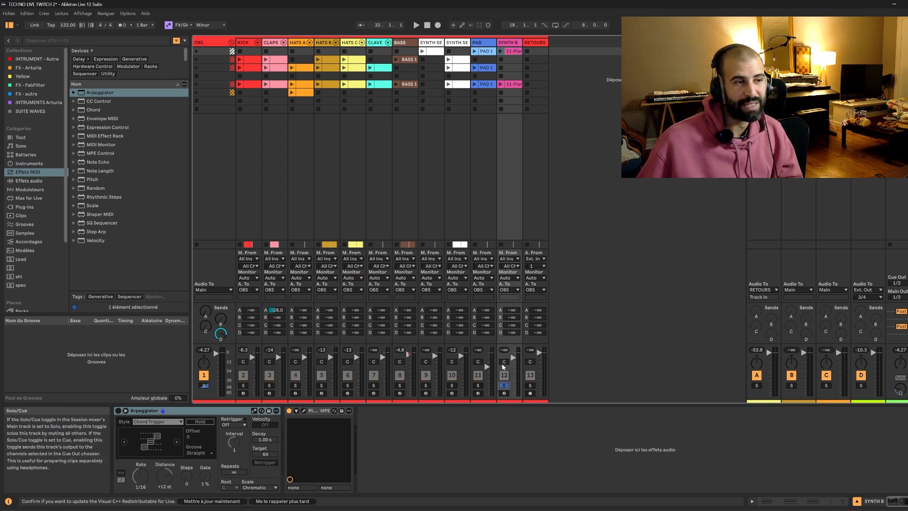
pyautogui.click(500, 51)
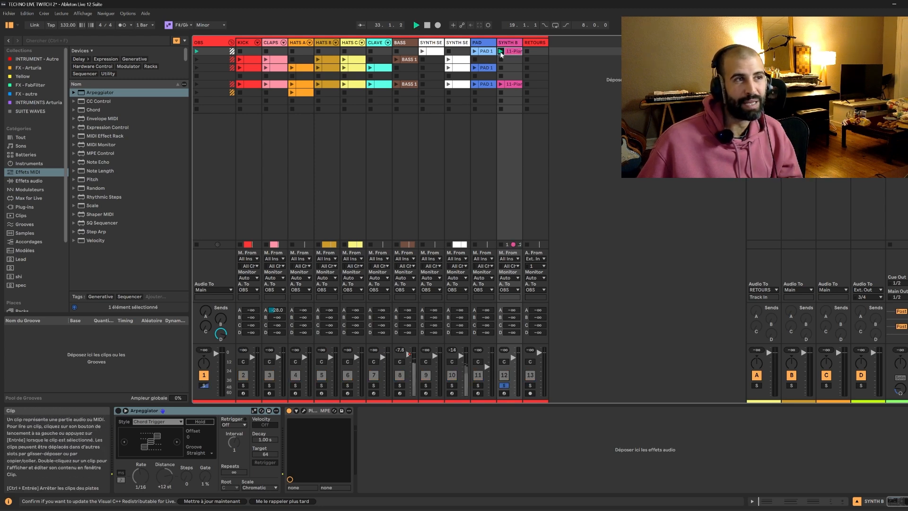
pyautogui.click(504, 385)
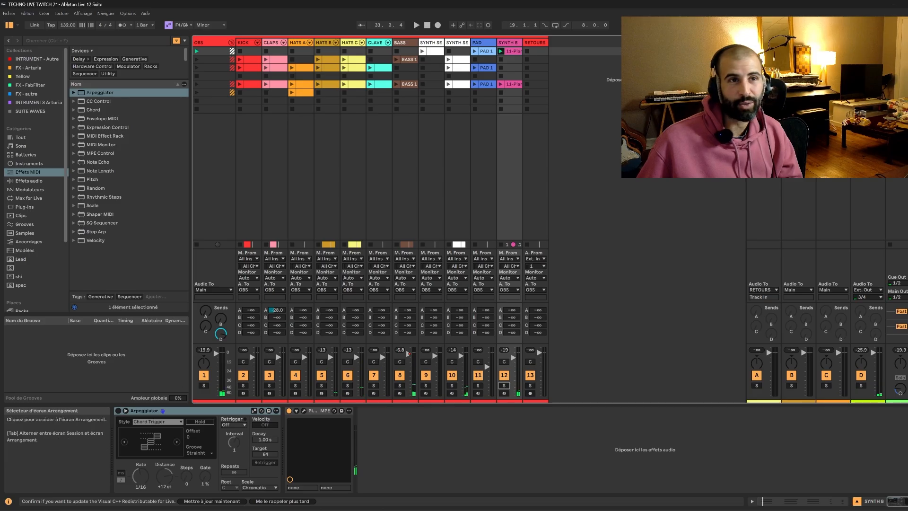
# Return to the Arrangement view and place the insertion marker at bar 17 on the upper SYNTH SEQ LEAD track.
pyautogui.press('Tab')
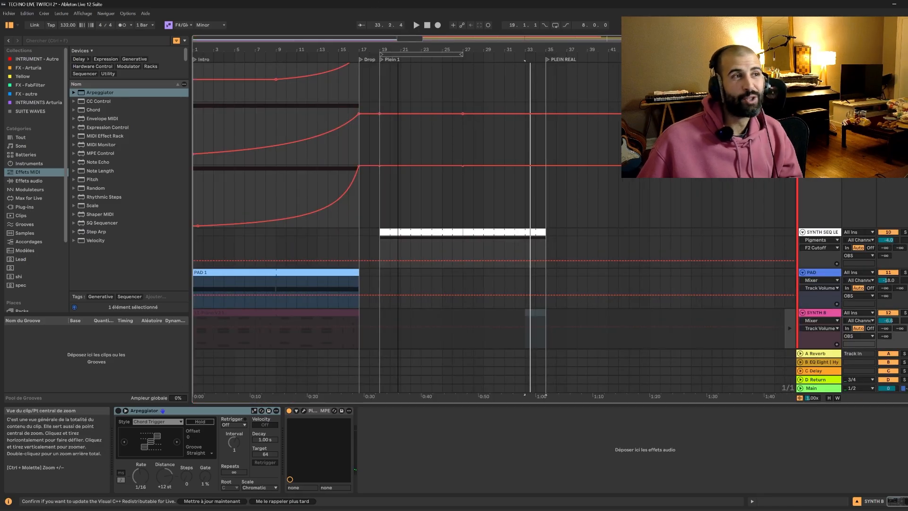
pyautogui.click(357, 90)
pyautogui.scroll(5, 391, 103)
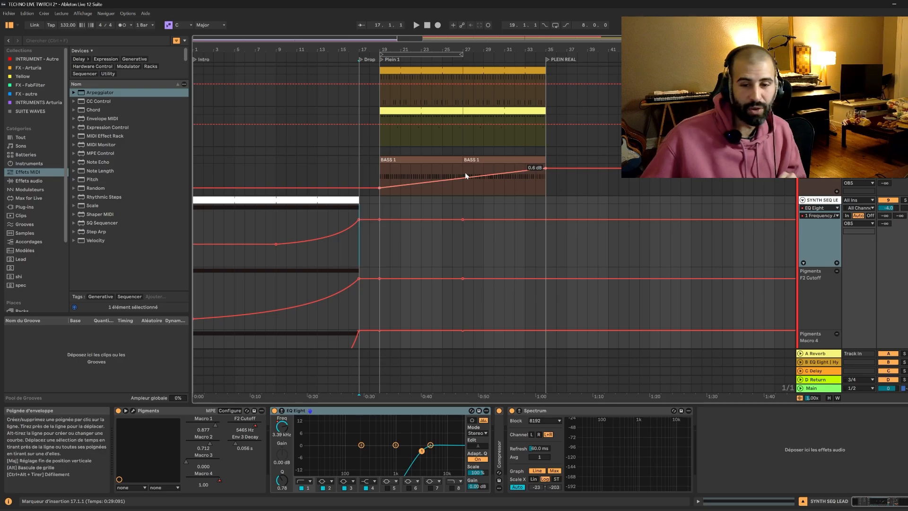
# Open the Pigments window of the upper SYNTH SEQ LEAD track and view its preset categories without loading one.
pyautogui.scroll(-4, 405, 177)
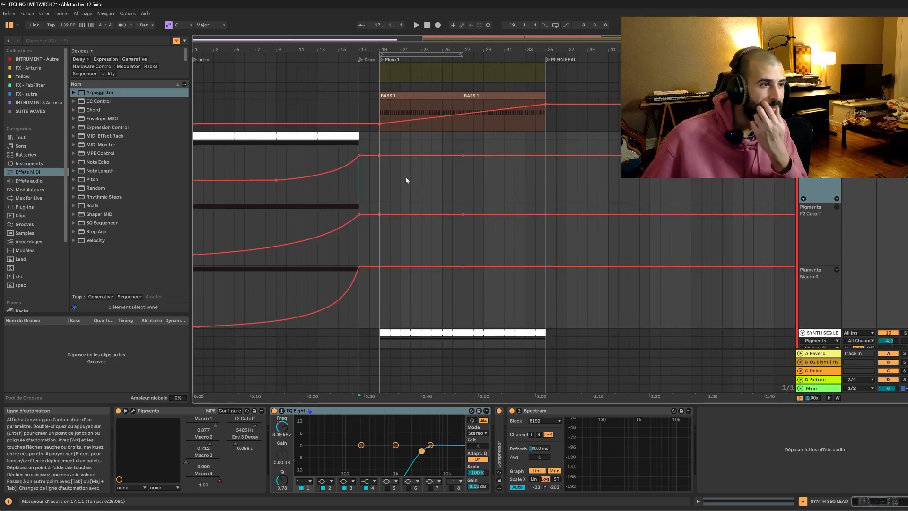
pyautogui.scroll(1, 405, 177)
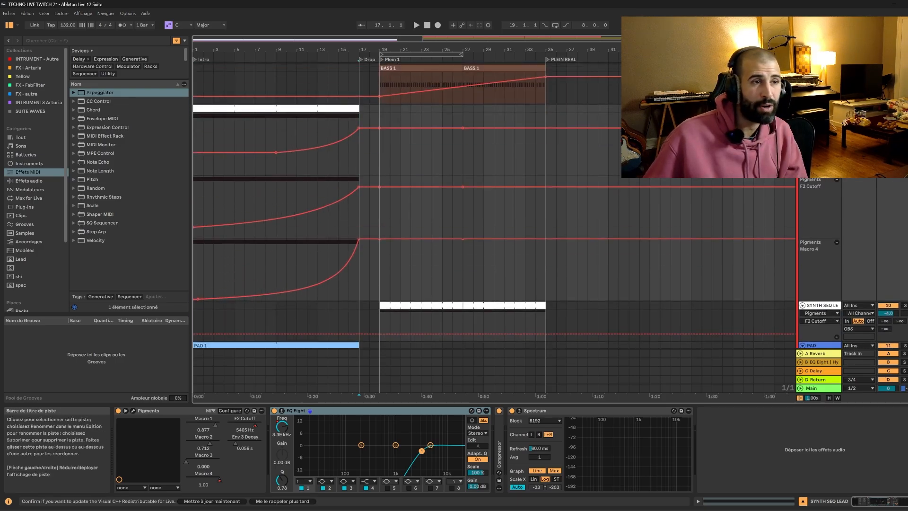
pyautogui.click(133, 410)
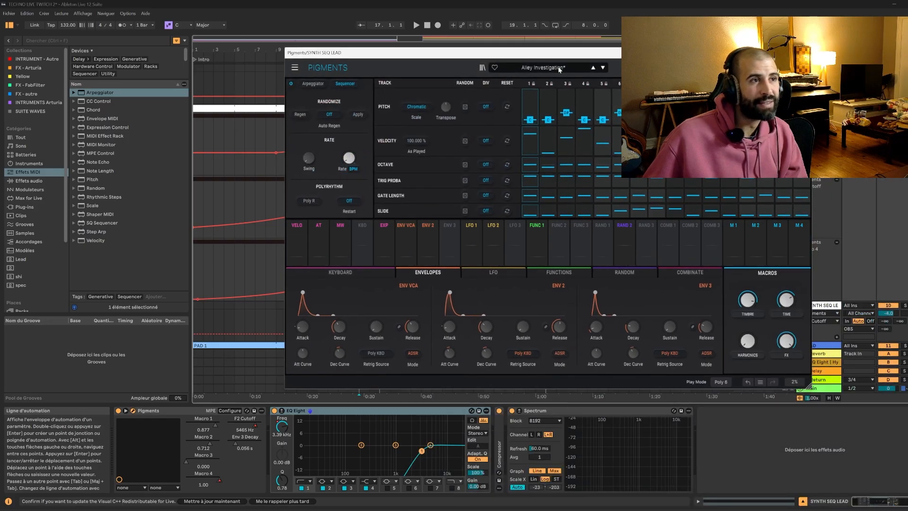
pyautogui.click(559, 69)
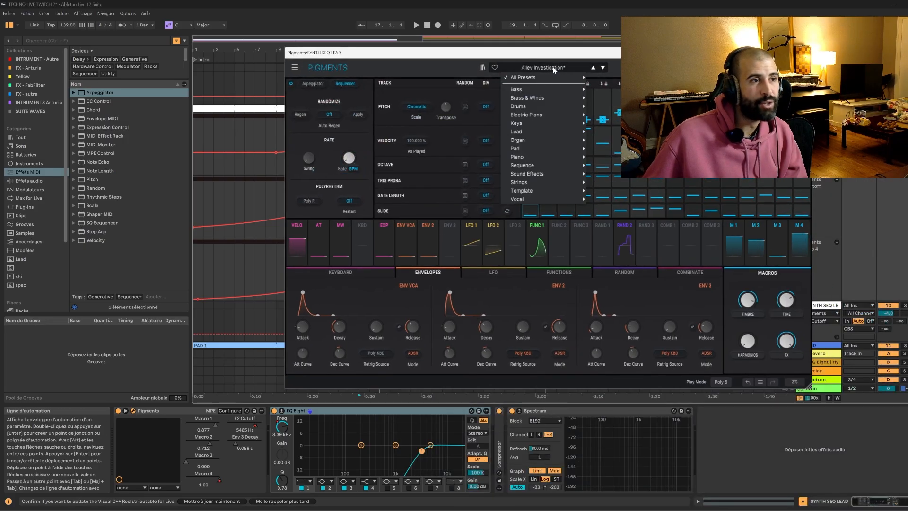
pyautogui.moveTo(523, 167)
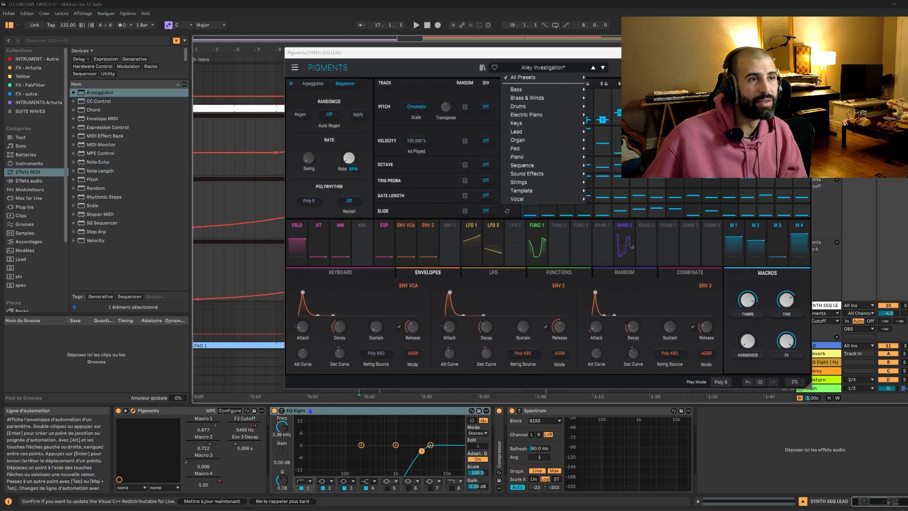
pyautogui.press('Escape')
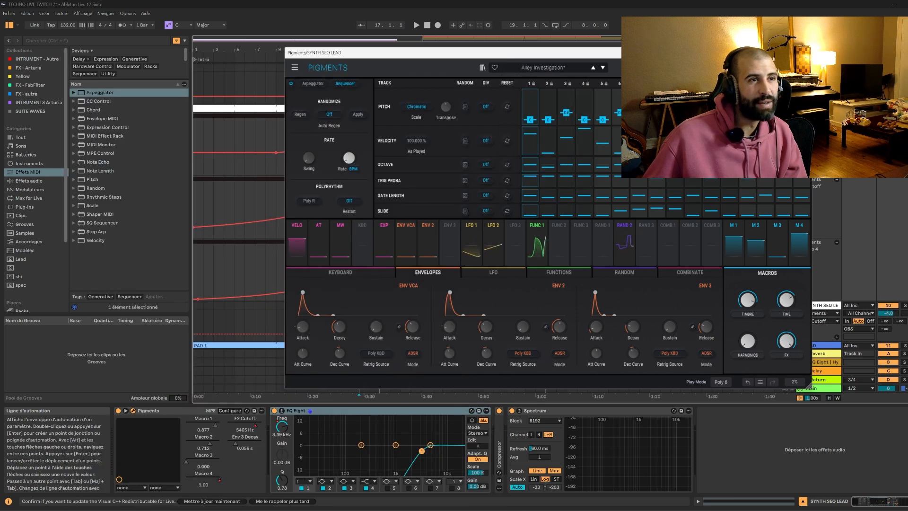
pyautogui.scroll(-2, 421, 135)
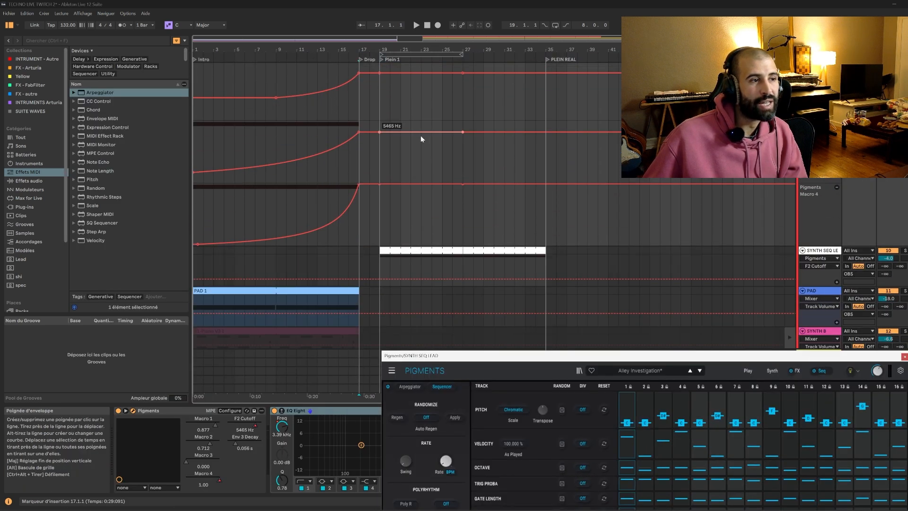
pyautogui.scroll(2, 470, 198)
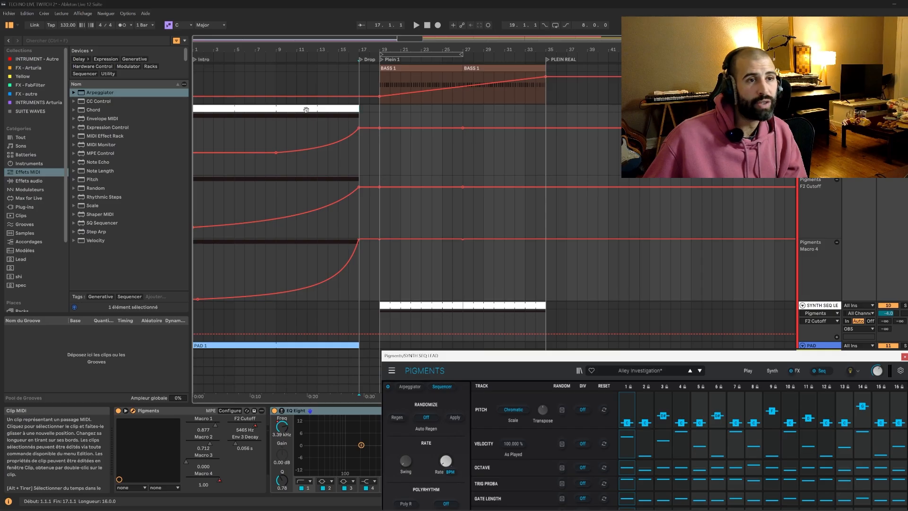
# Open the intro MIDI clip on the upper SYNTH SEQ LEAD track and play it from bar 1 with the Pigments sequencer in view.
pyautogui.click(306, 110)
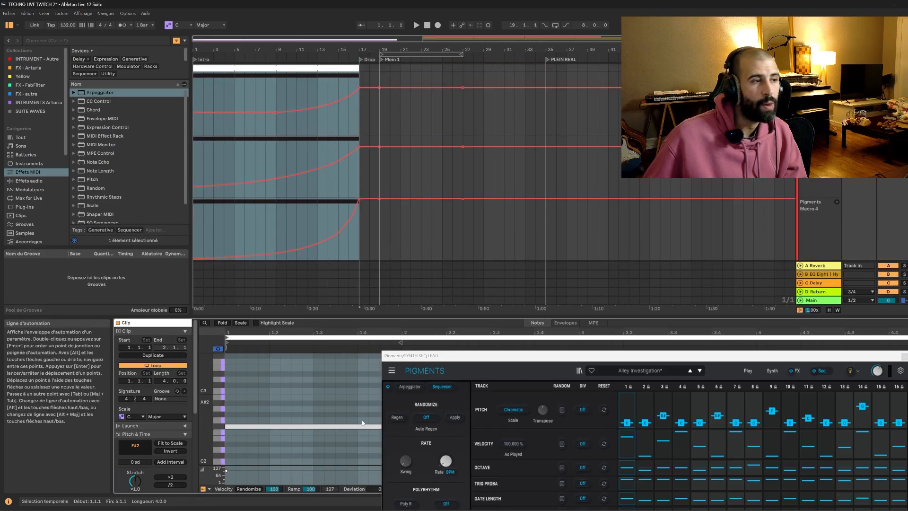
pyautogui.moveTo(440, 433); pyautogui.dragTo(415, 451)
pyautogui.press('space')
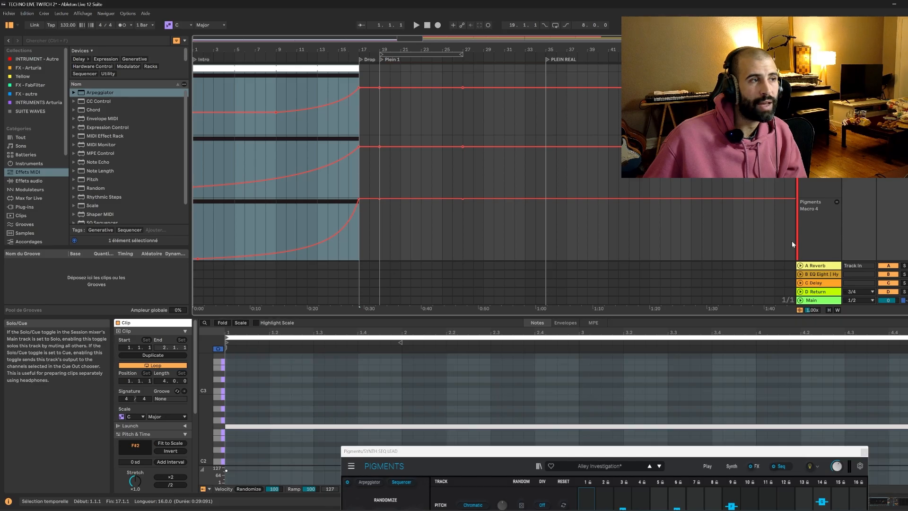
pyautogui.moveTo(614, 448); pyautogui.dragTo(608, 130)
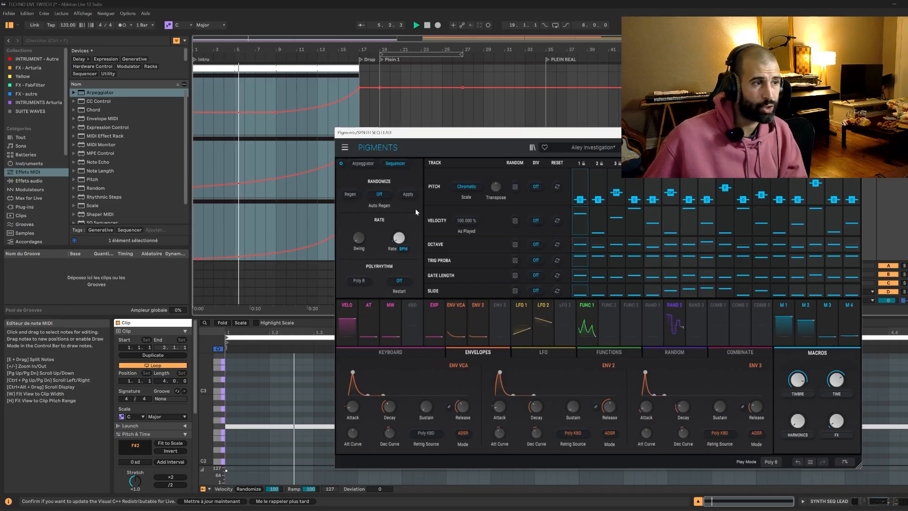
pyautogui.moveTo(506, 134); pyautogui.dragTo(446, 306)
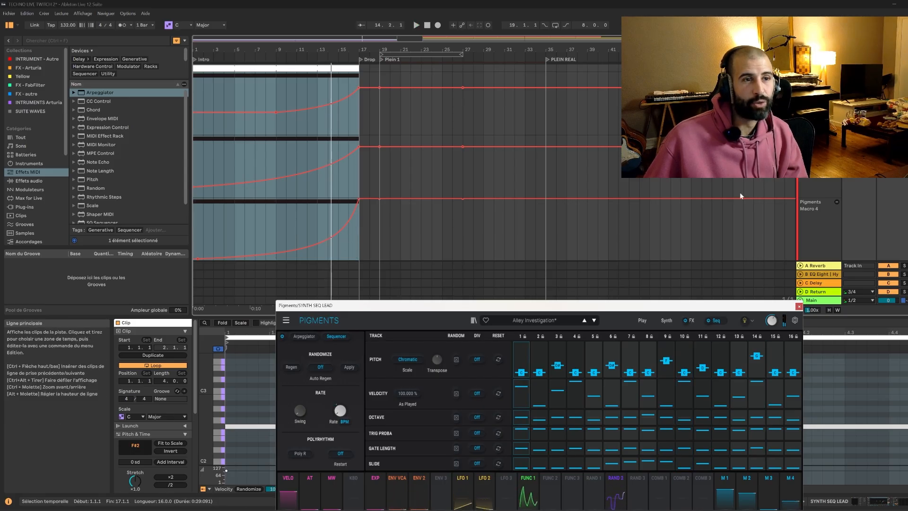
# Show the Pigments synth page and play the intro from bar 1 to examine how Filter 2's cutoff follows its automation.
pyautogui.moveTo(501, 311); pyautogui.dragTo(502, 244)
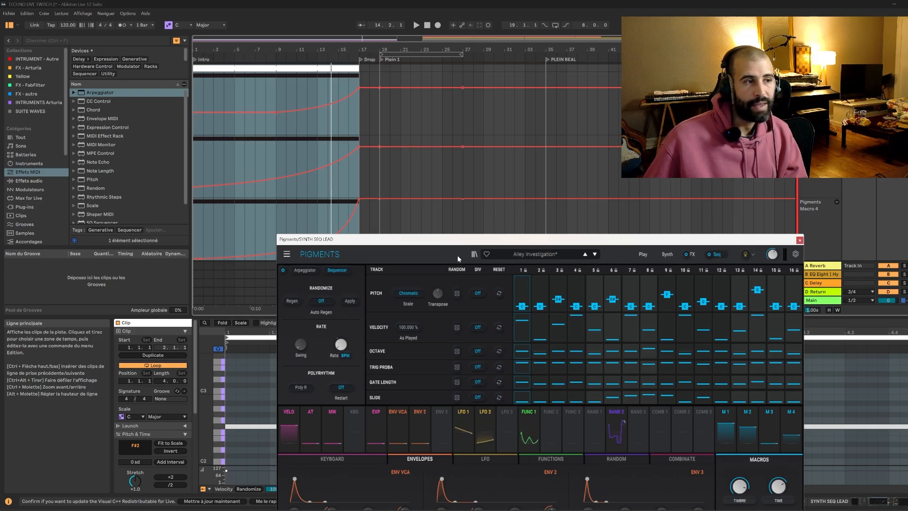
pyautogui.moveTo(461, 240); pyautogui.dragTo(476, 248)
pyautogui.click(820, 163)
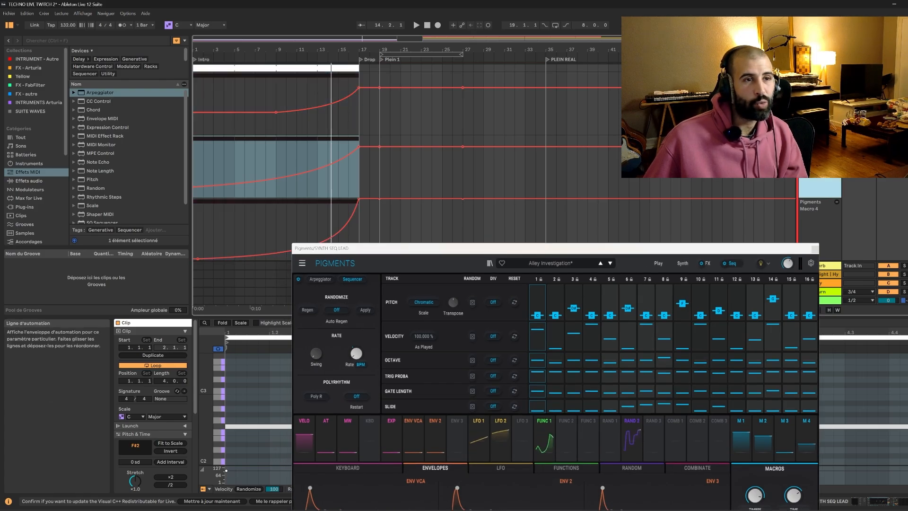
pyautogui.moveTo(670, 248); pyautogui.dragTo(685, 174)
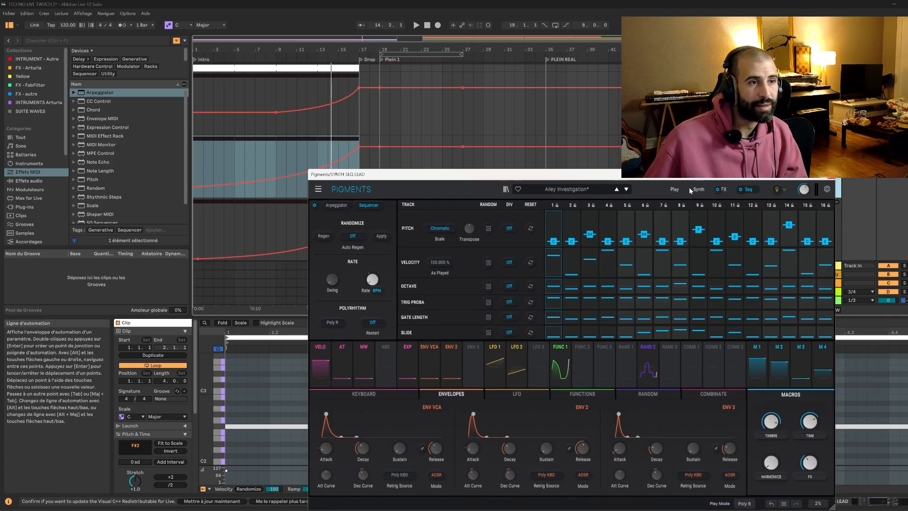
pyautogui.click(699, 190)
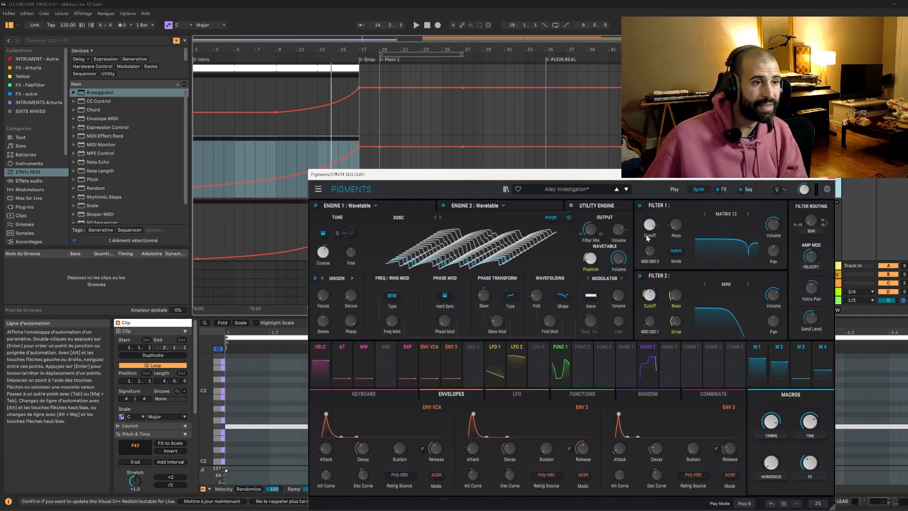
pyautogui.press('space')
pyautogui.moveTo(648, 297)
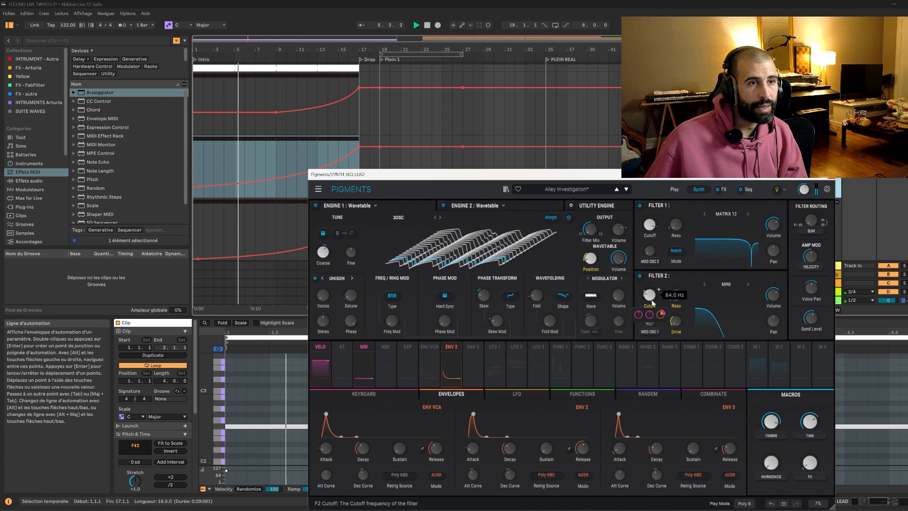
pyautogui.moveTo(718, 179); pyautogui.dragTo(713, 202)
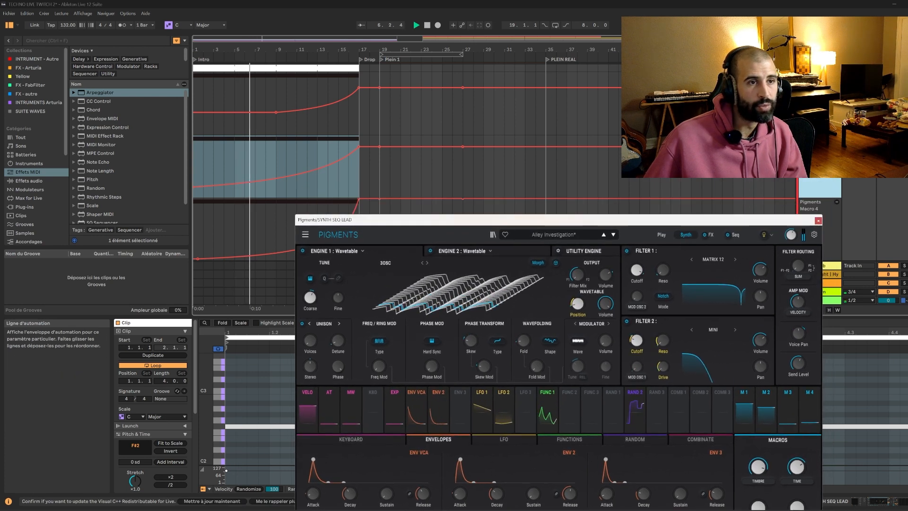
pyautogui.moveTo(635, 347)
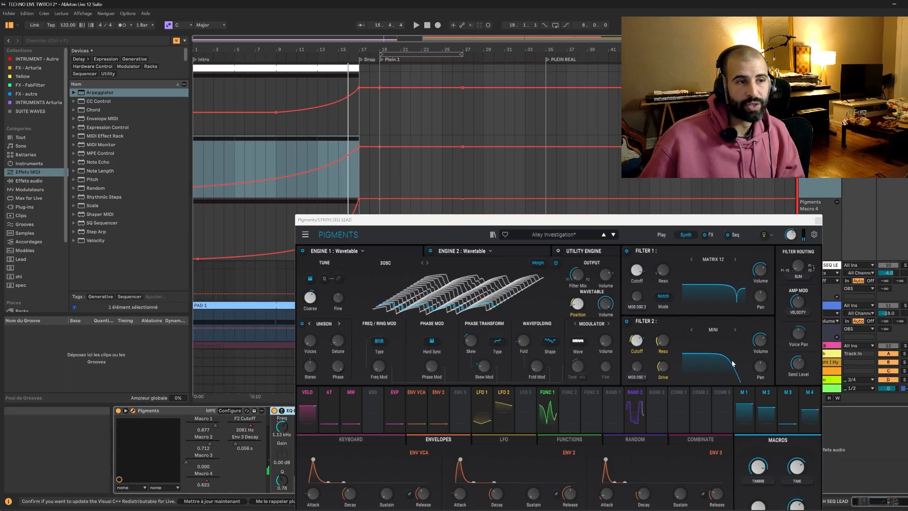
# Move the Pigments window aside, audition the intro from bar 14 with EQ Eight bypassed, and re-enable EQ Eight.
pyautogui.moveTo(648, 220); pyautogui.dragTo(791, 491)
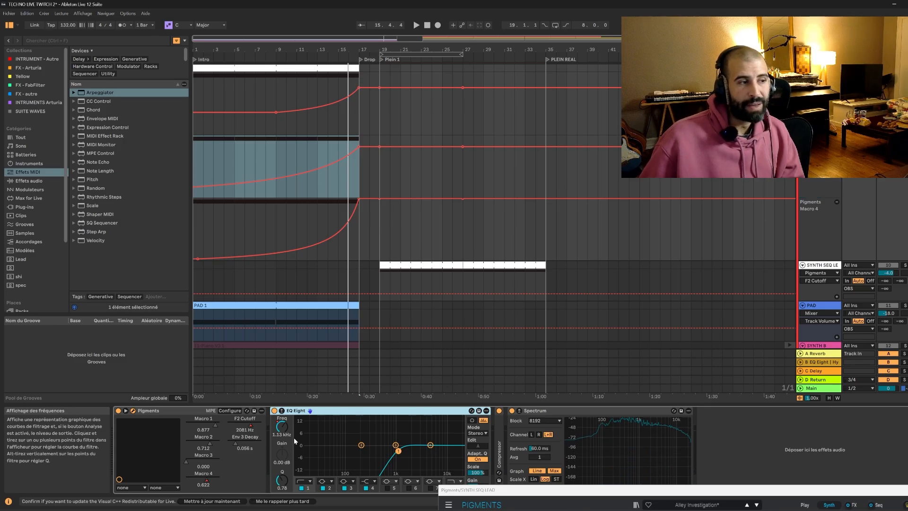
pyautogui.click(274, 411)
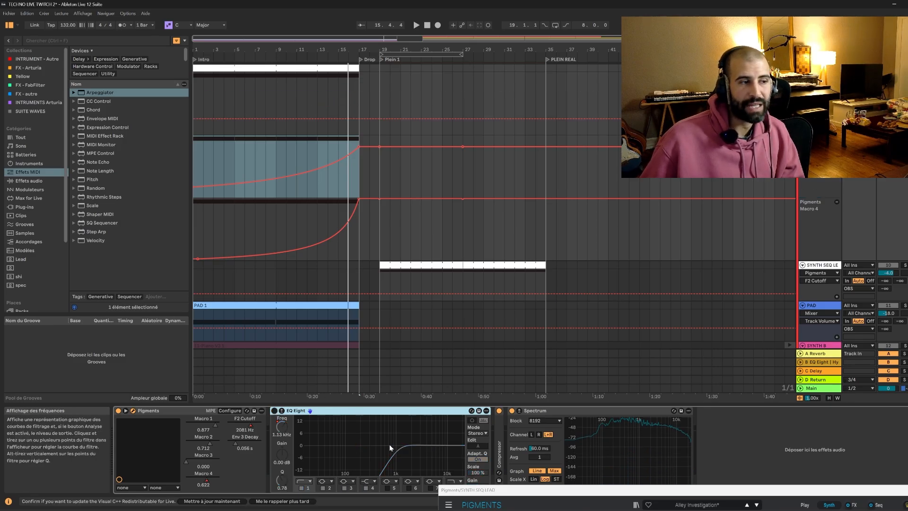
pyautogui.click(331, 182)
pyautogui.click(331, 184)
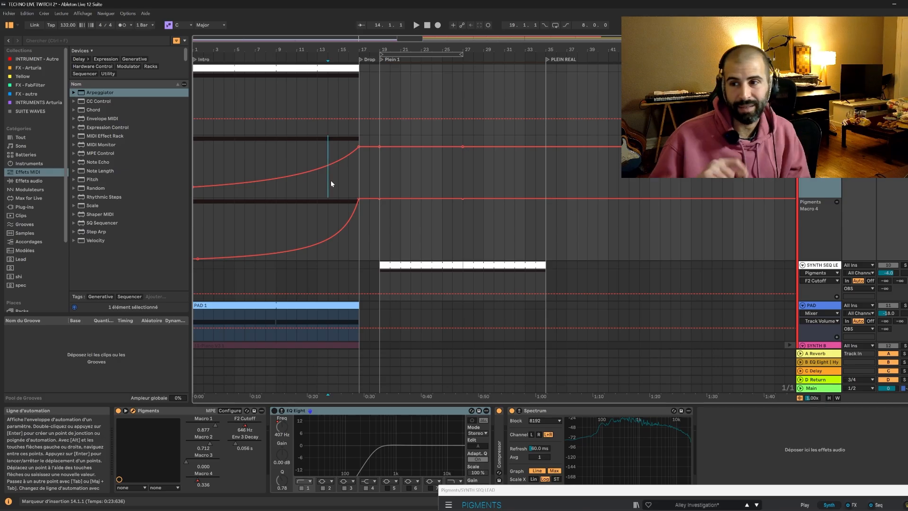
pyautogui.press('space')
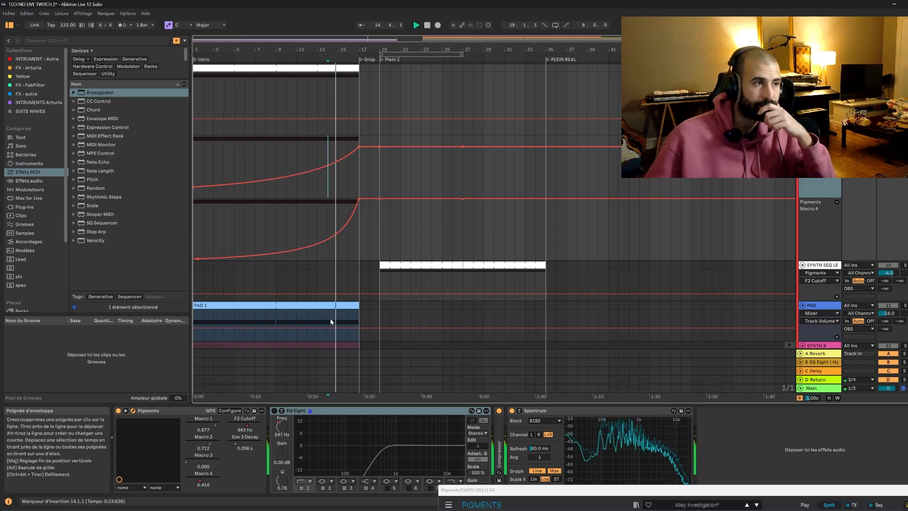
pyautogui.click(275, 411)
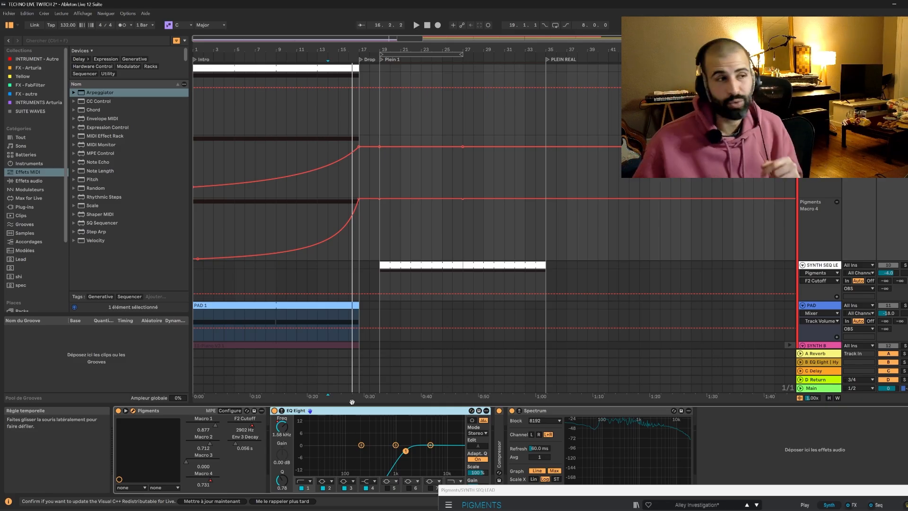
# Play the intro from bar 1 into the drop with EQ Eight enabled to examine its filter sweep, and stop playback.
pyautogui.click(194, 161)
pyautogui.press('space')
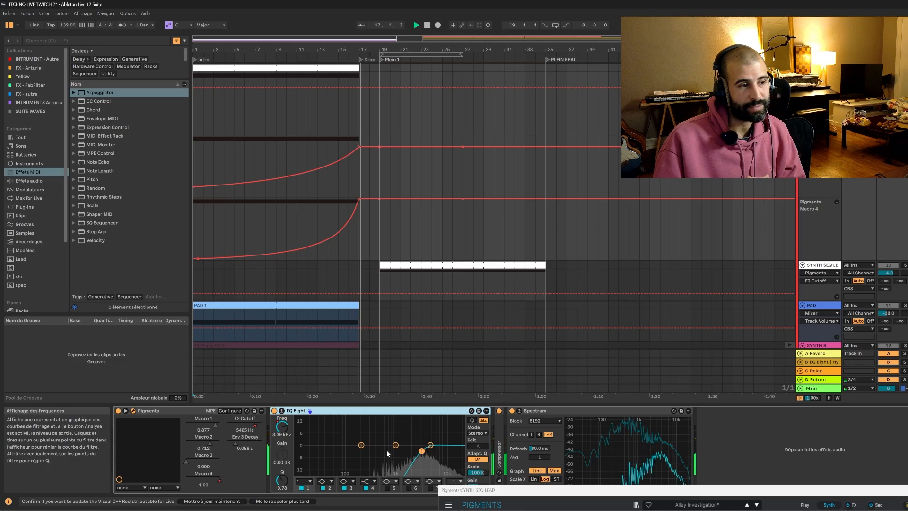
pyautogui.press('space')
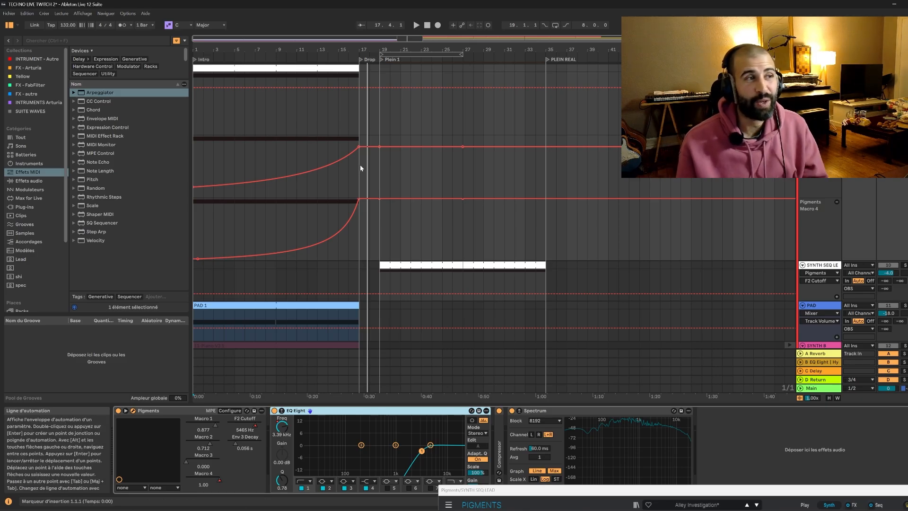
# Save the Live Set under a new name in the TECHNO LIVE TWITCH Project folder.
pyautogui.click(11, 14)
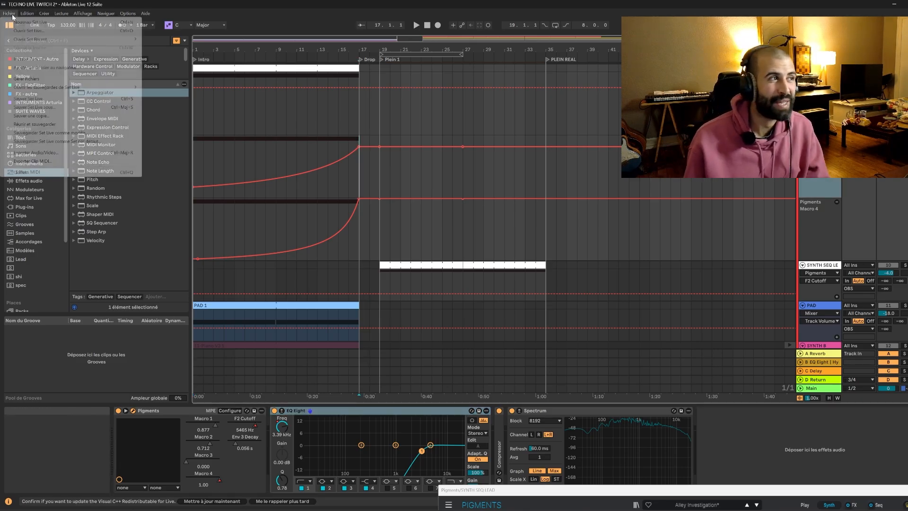
pyautogui.click(29, 107)
pyautogui.click(97, 215)
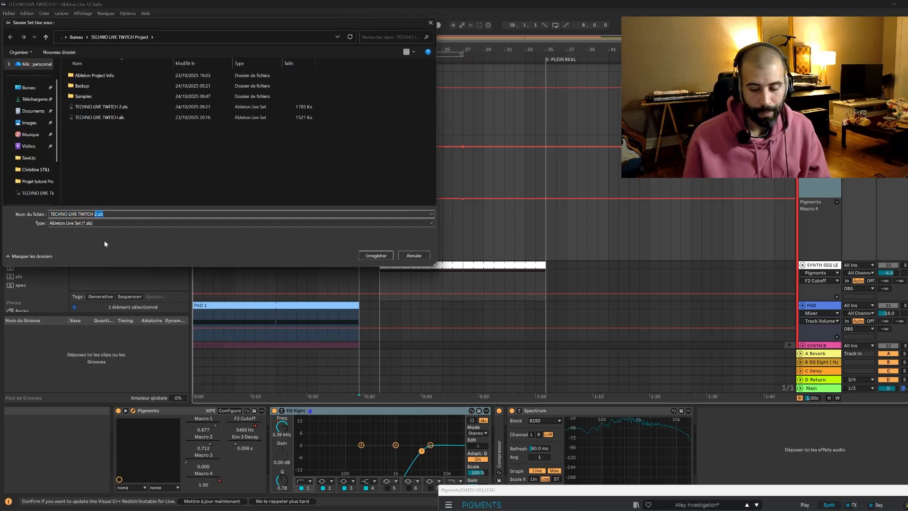
pyautogui.press('Return')
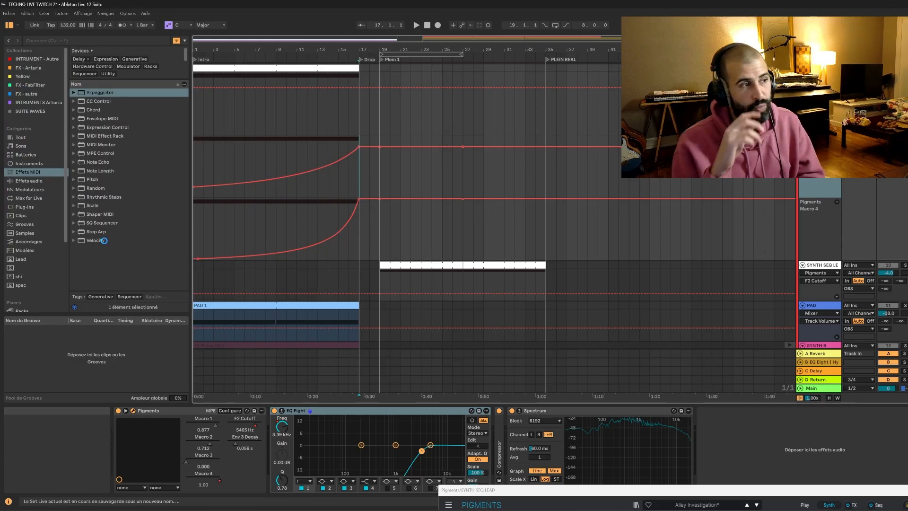